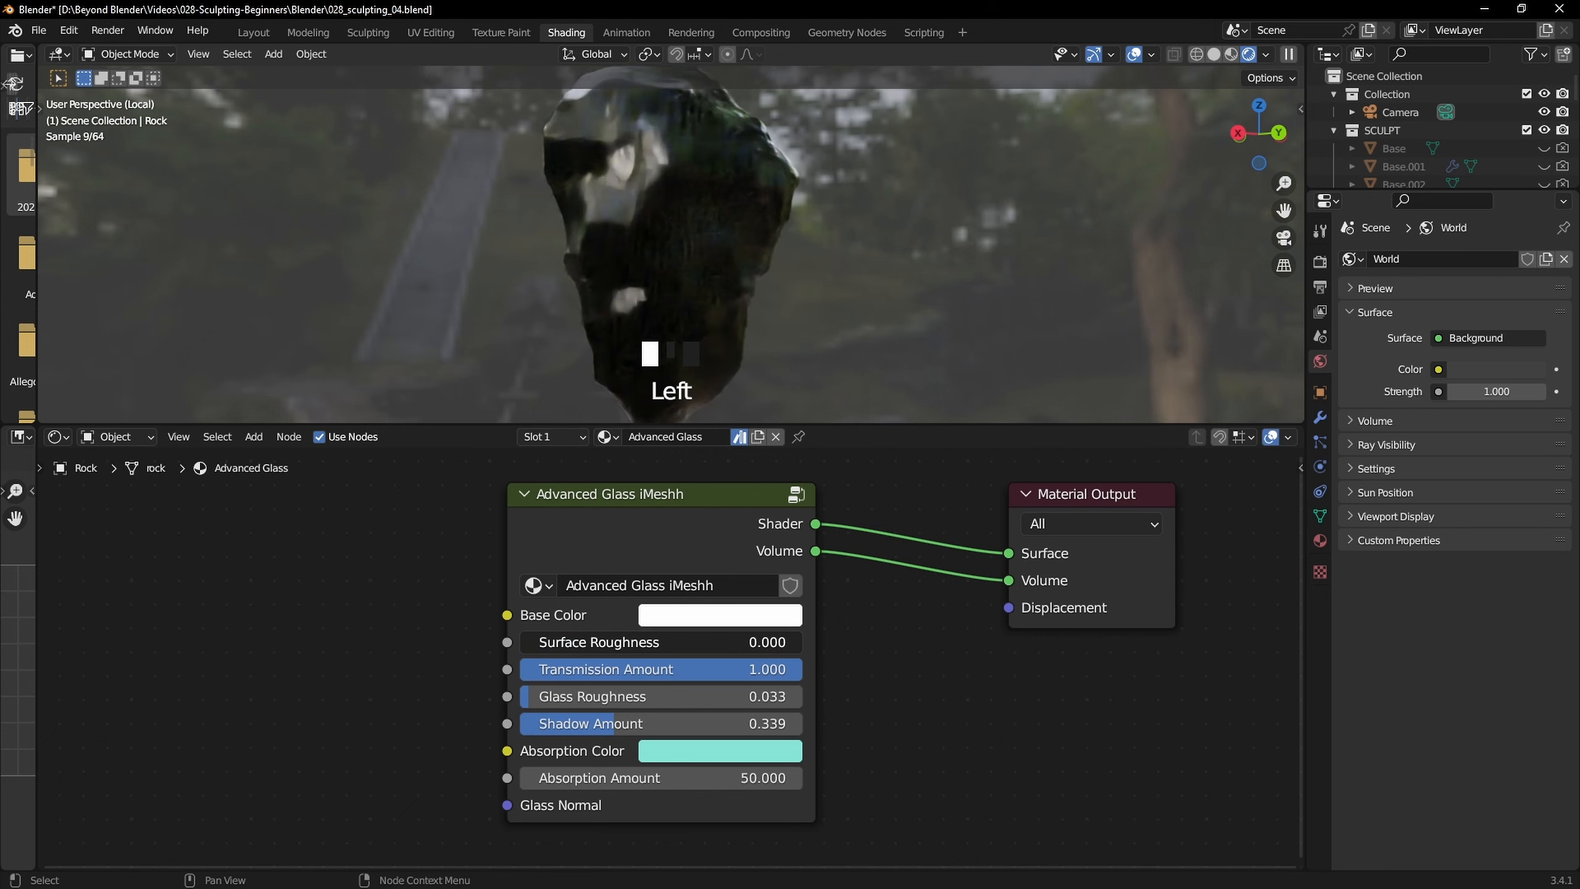
# Lower the glass group's Absorption Amount to 4.3
pyautogui.moveTo(719, 779); pyautogui.dragTo(582, 778)
pyautogui.moveTo(940, 292); pyautogui.dragTo(1063, 280, button='middle')
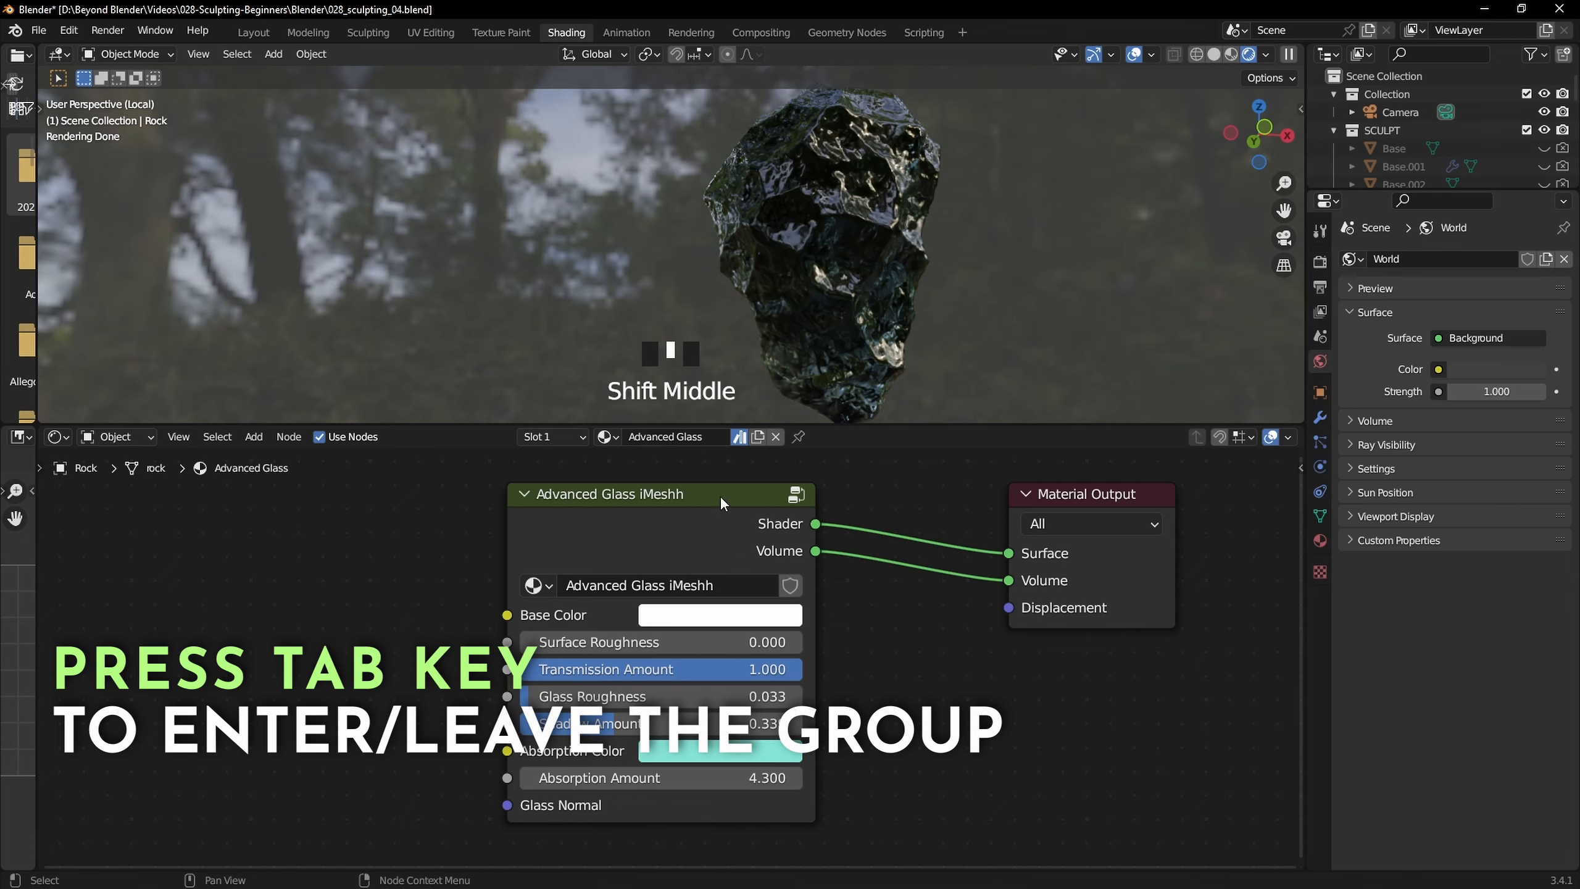
# Enlarge the node editor area and open the Advanced Glass iMeshh node group for editing
pyautogui.moveTo(720, 496)
pyautogui.mouseDown()
pyautogui.moveTo(709, 511)
pyautogui.moveTo(731, 511)
pyautogui.moveTo(732, 493)
pyautogui.mouseUp()
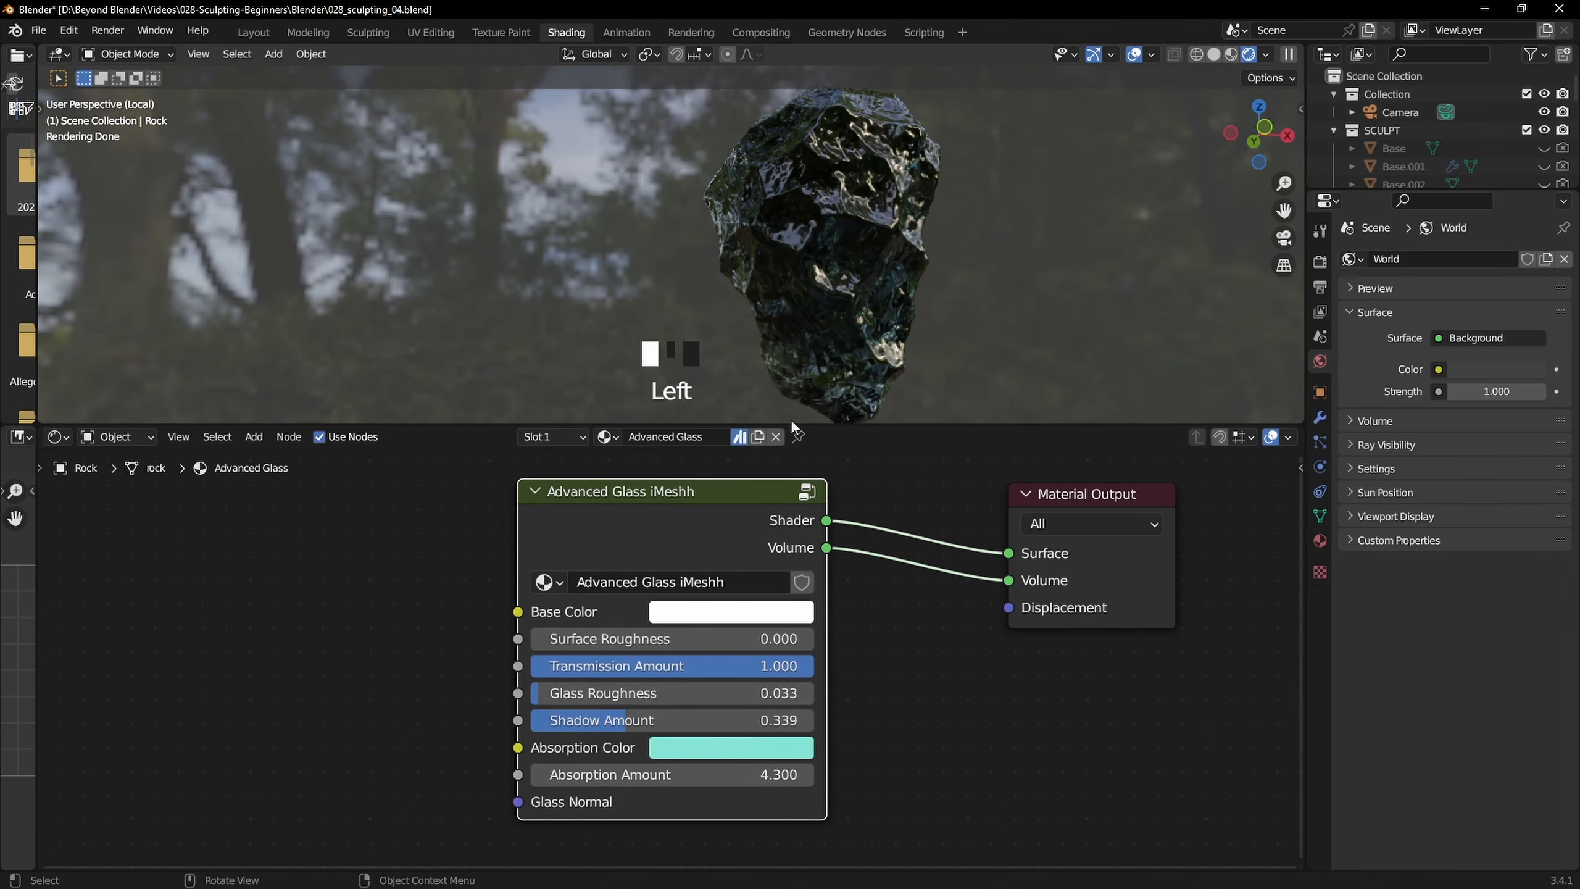
pyautogui.moveTo(791, 427); pyautogui.dragTo(799, 255)
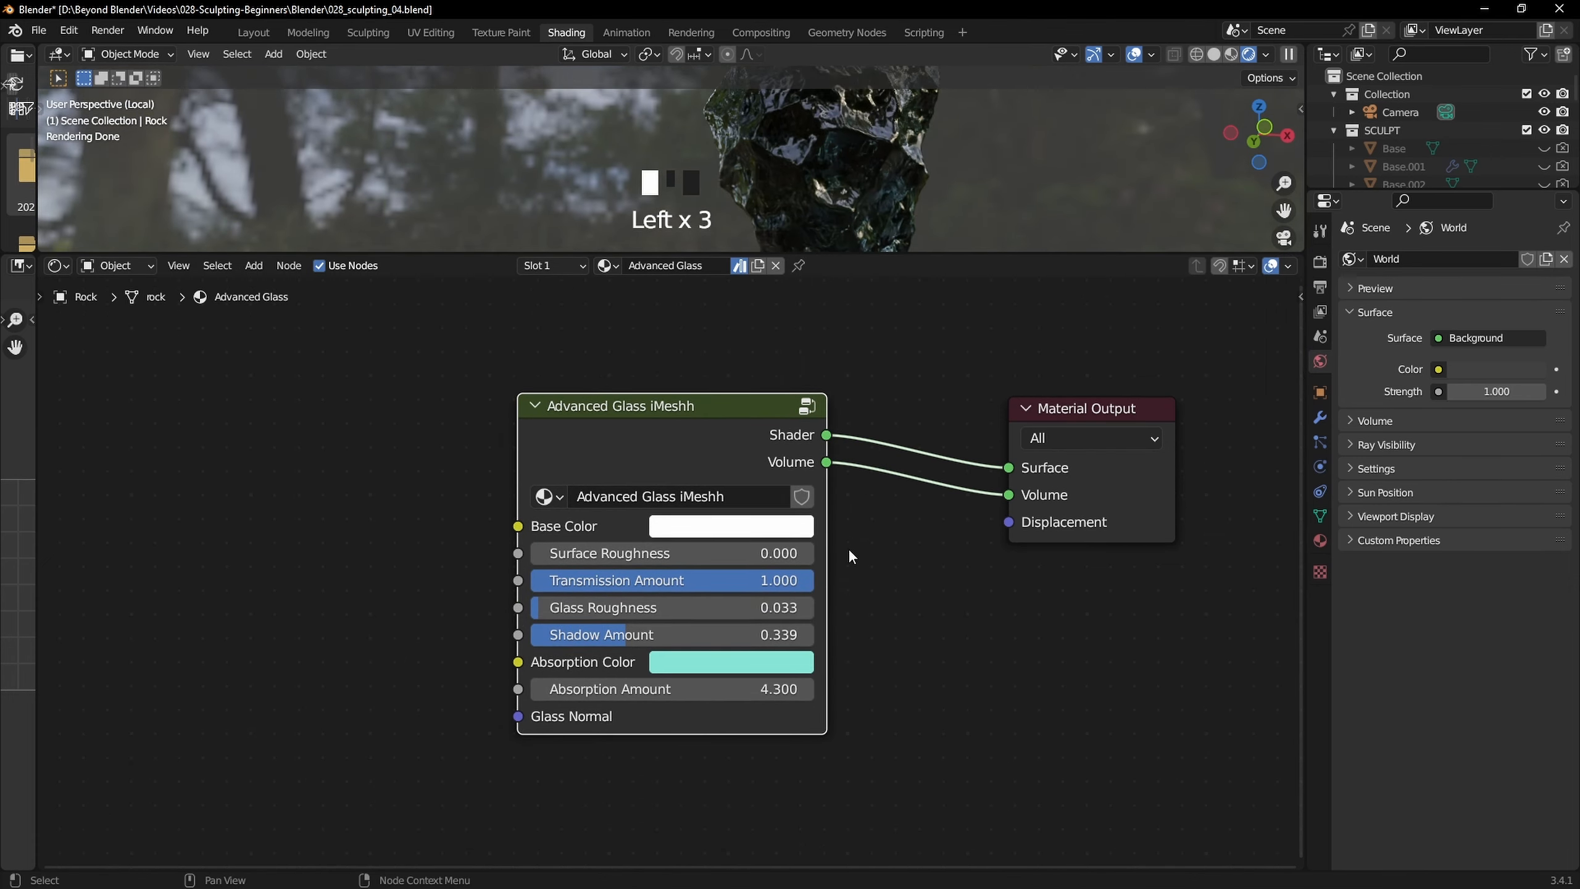
pyautogui.press('Tab')
pyautogui.scroll(-4, 803, 585)
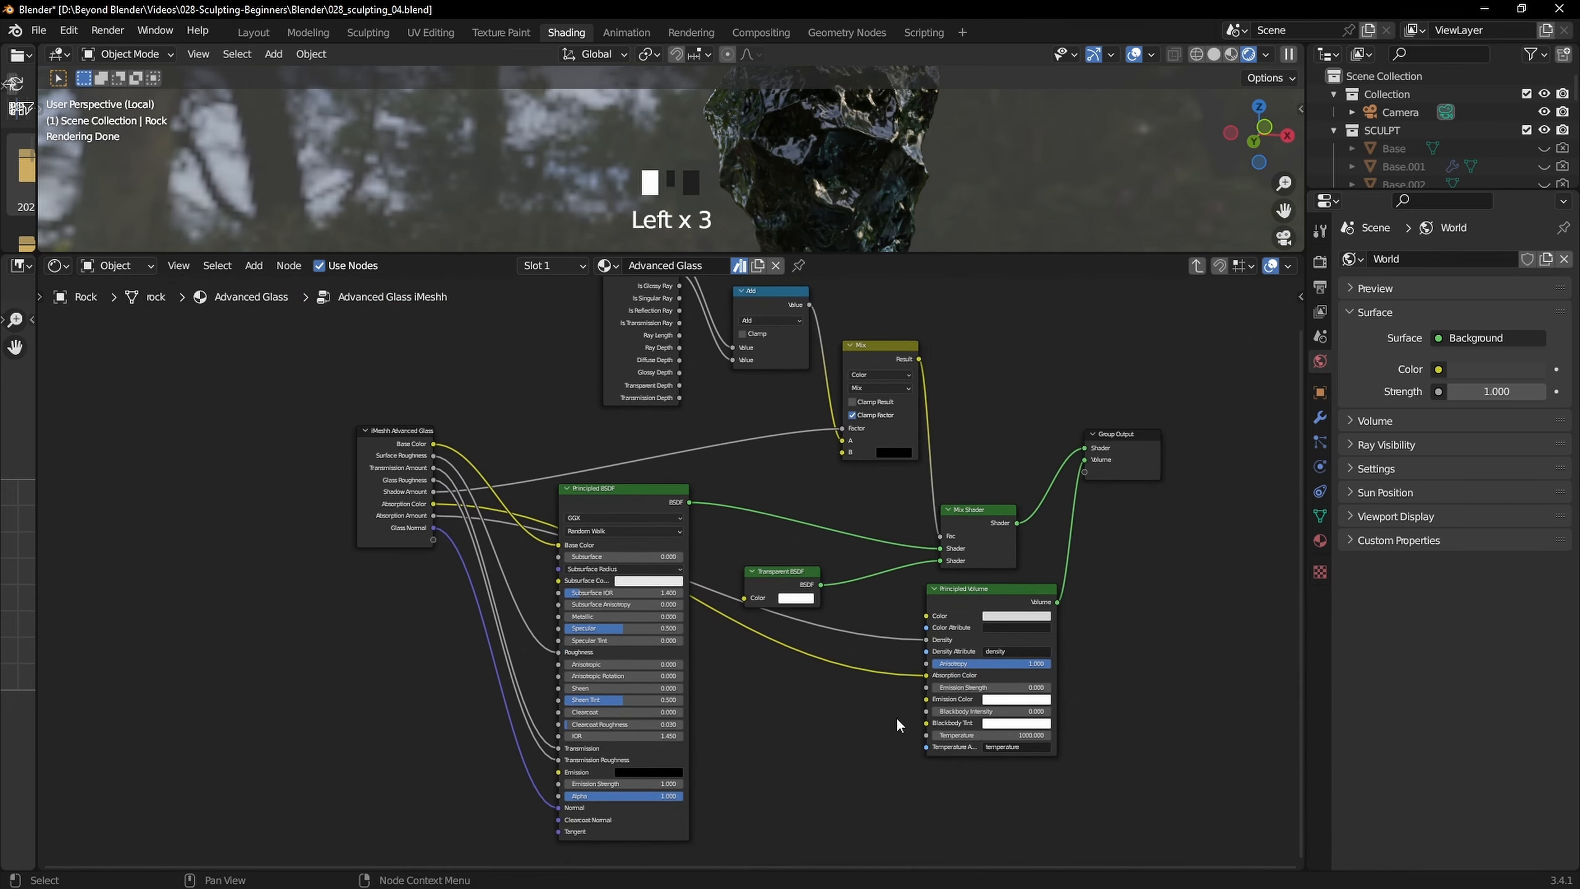
pyautogui.scroll(-2, 817, 635)
pyautogui.scroll(5, 712, 691)
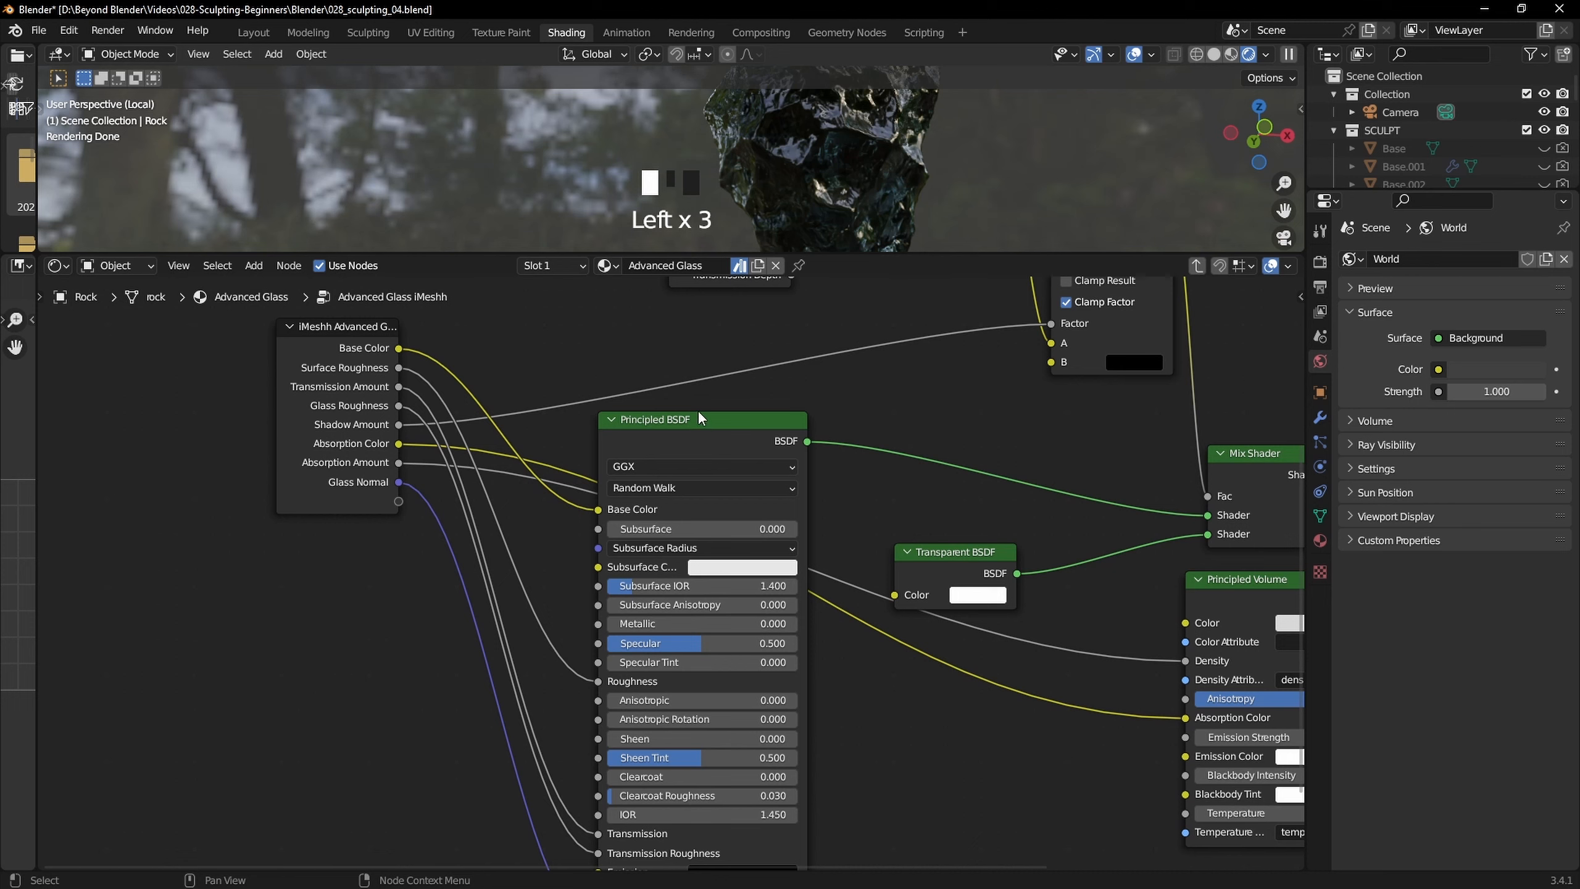
# Expose the Principled BSDF's IOR as a new input on the group input node and leave the group
pyautogui.click(698, 418)
pyautogui.moveTo(709, 405); pyautogui.dragTo(711, 402)
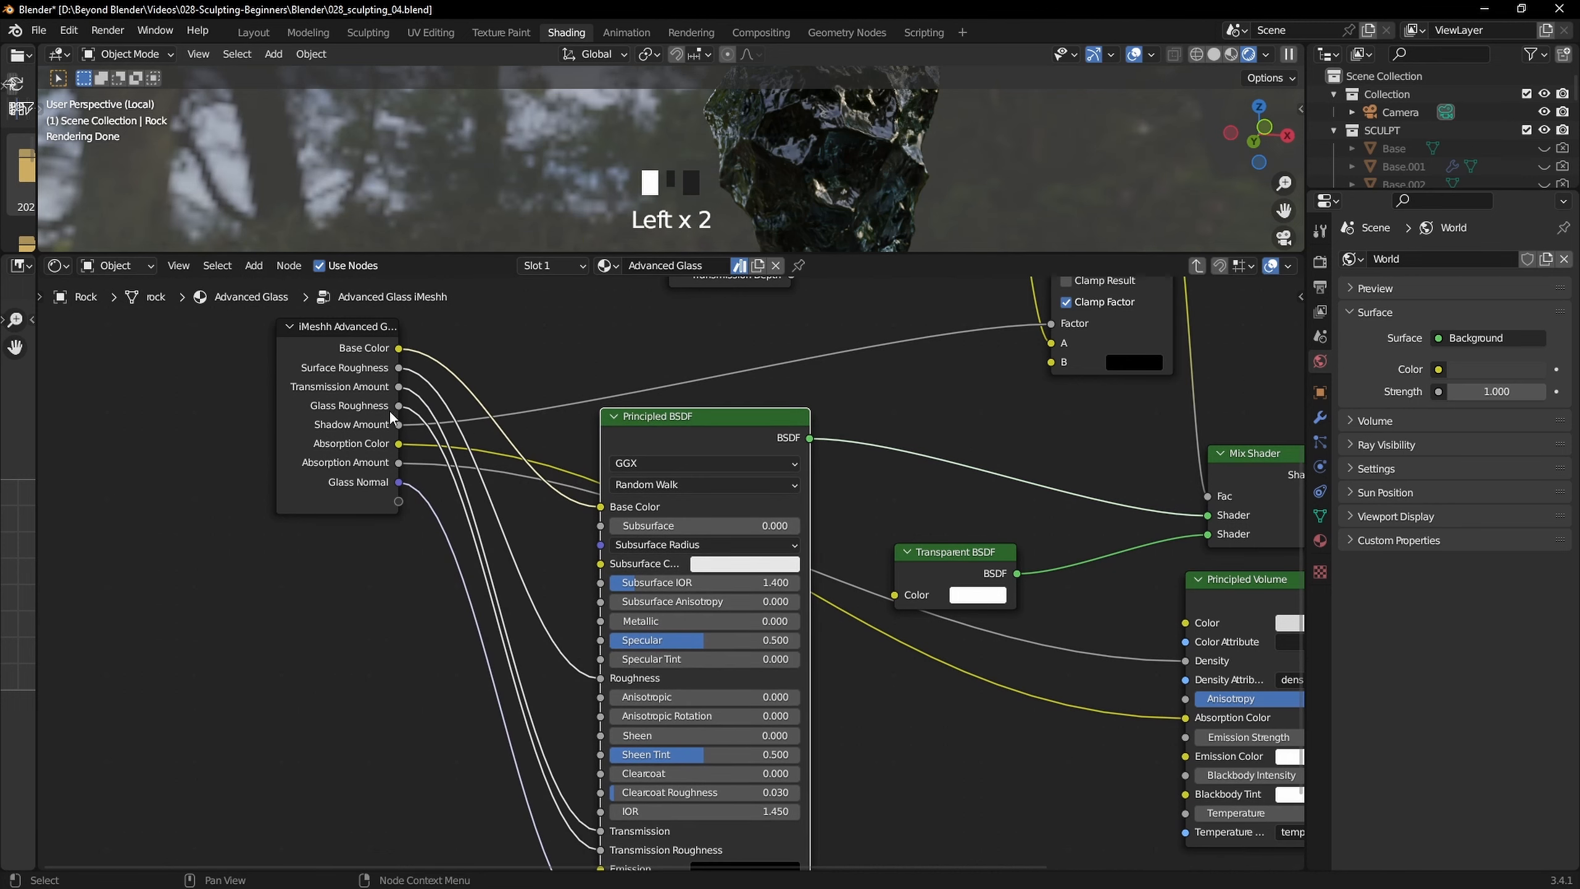
pyautogui.press('Tab')
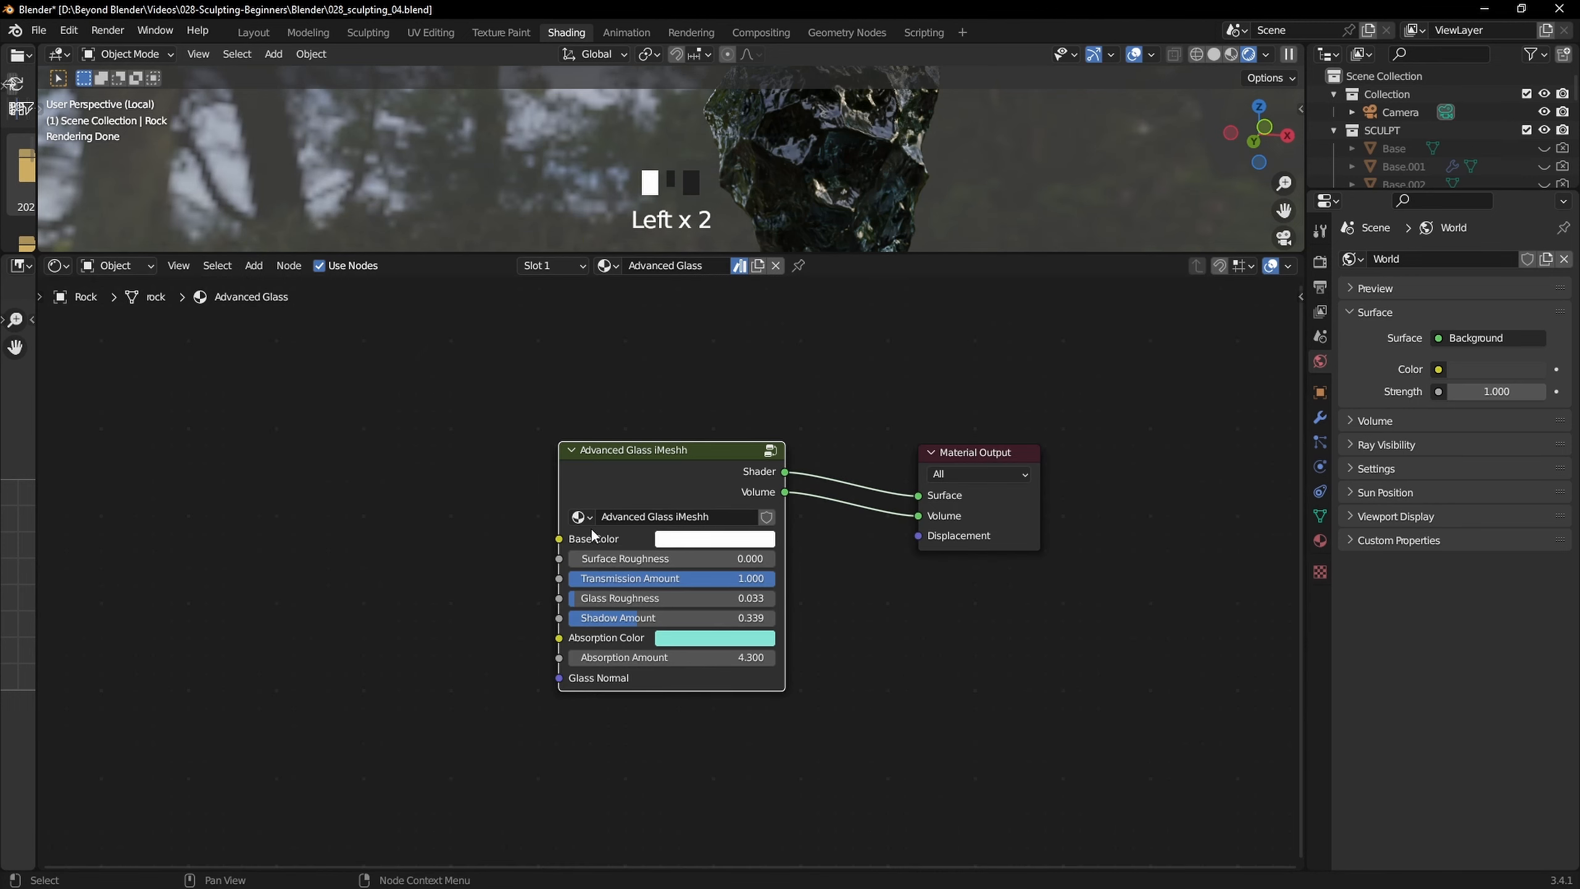
pyautogui.press('Tab')
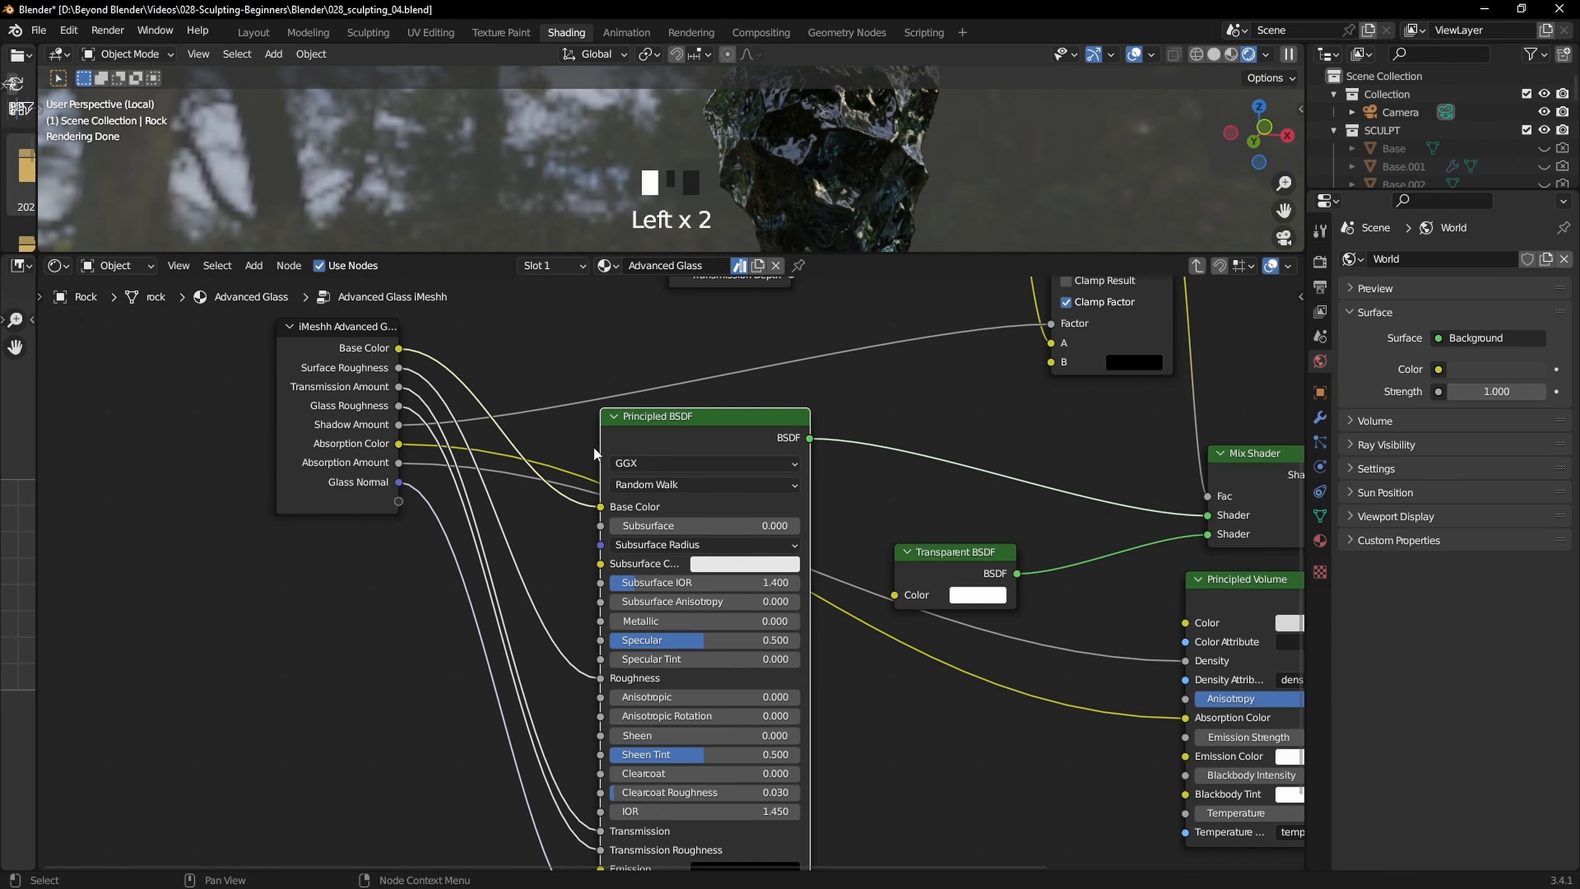
pyautogui.moveTo(741, 617); pyautogui.dragTo(753, 492, button='middle')
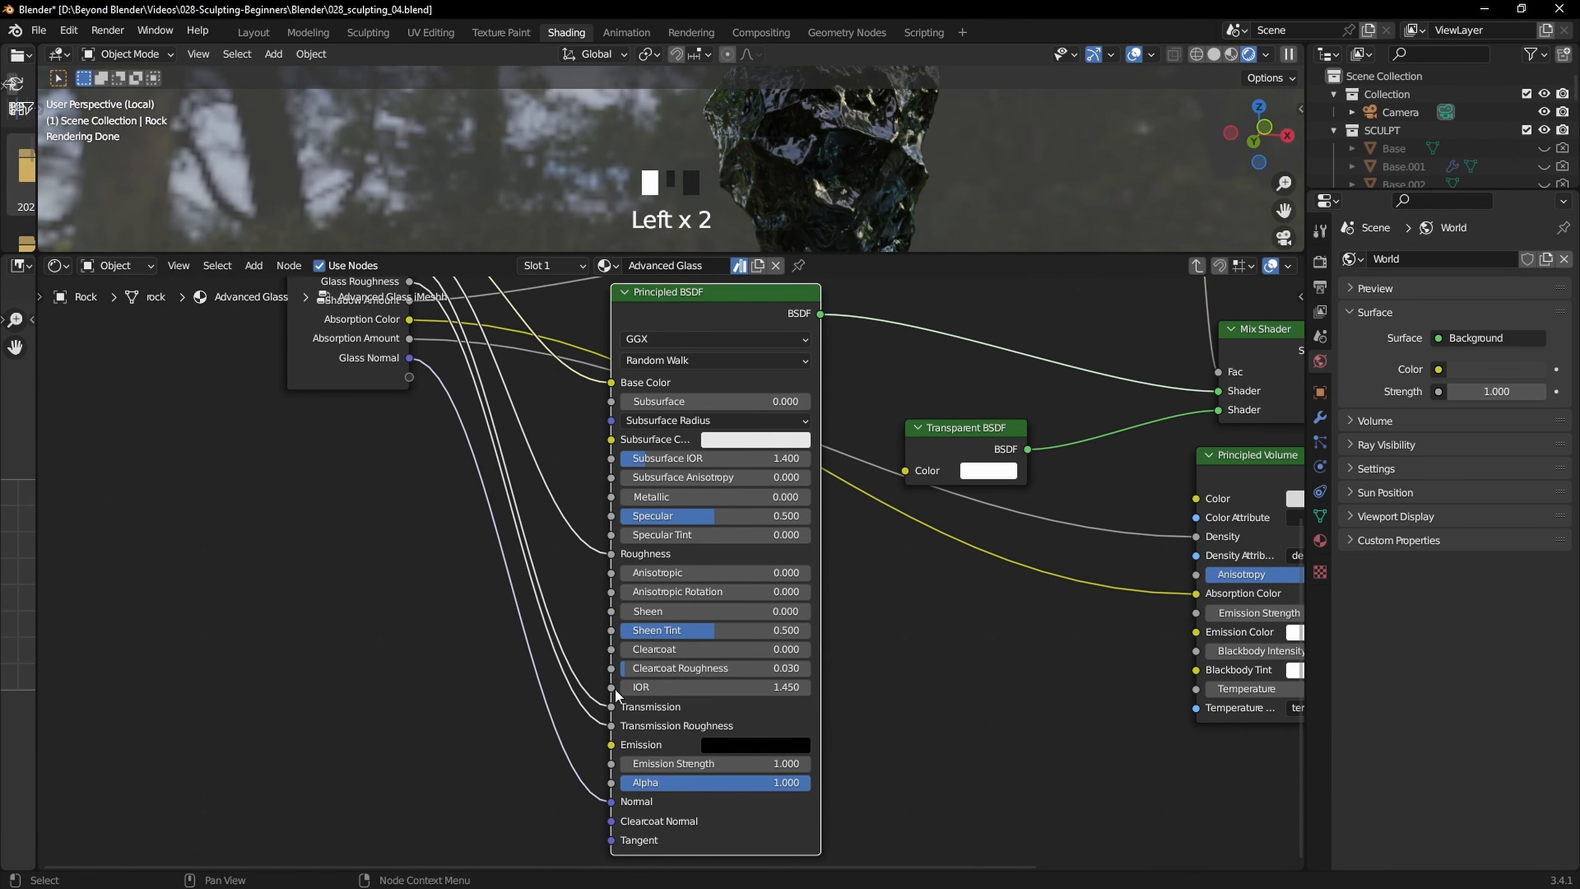
pyautogui.moveTo(612, 687); pyautogui.dragTo(408, 377)
pyautogui.press('Tab')
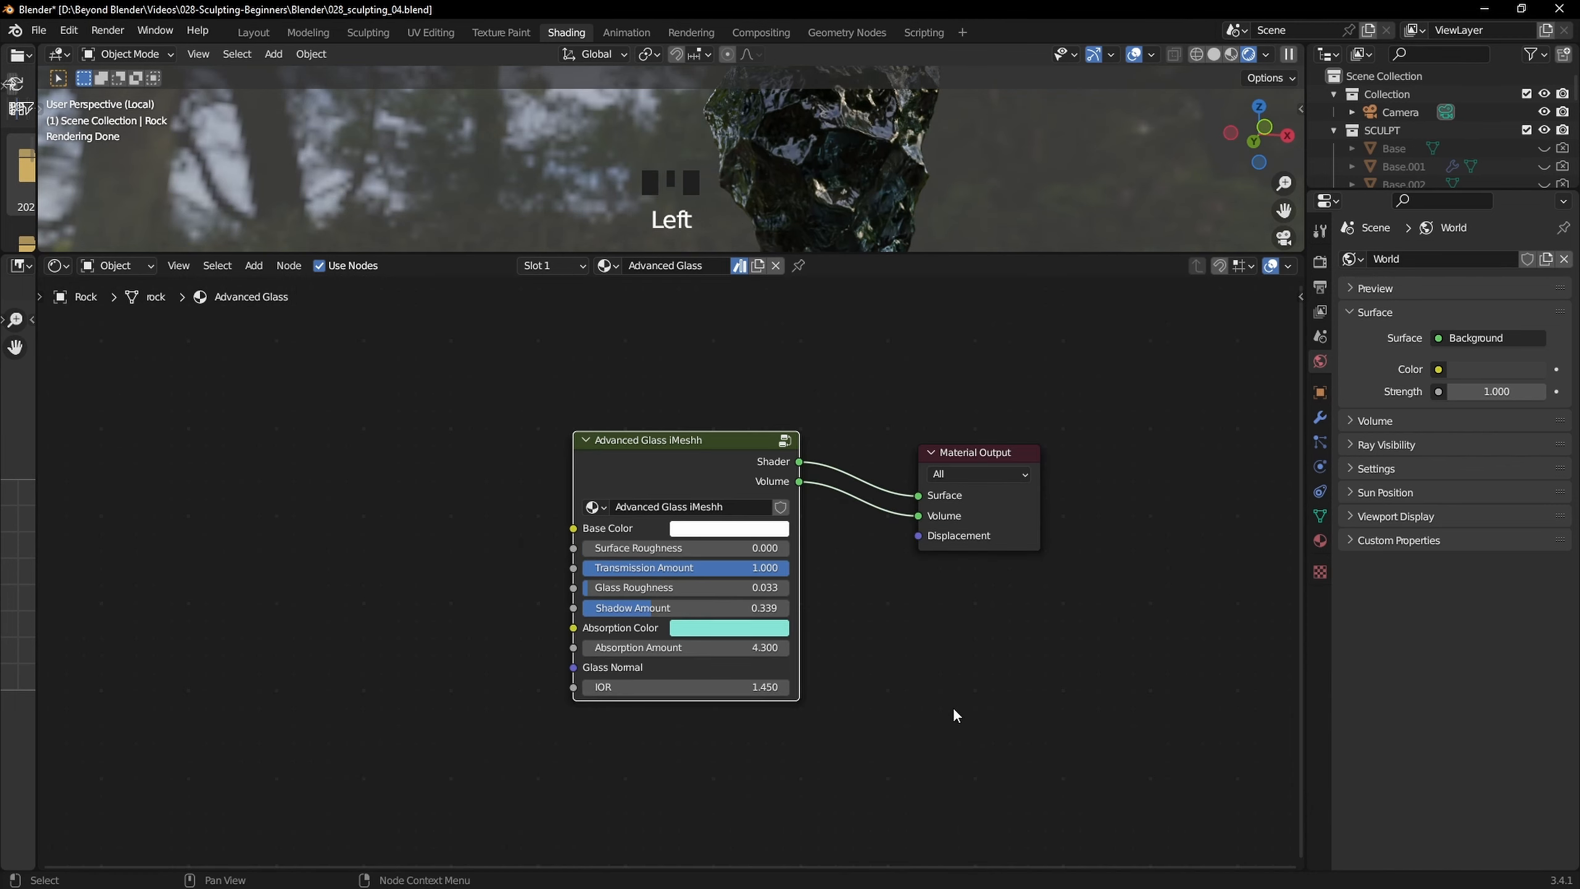
# Set the glass group's IOR to 1.1 and enlarge the 3D viewport to show the whole rock
pyautogui.moveTo(702, 687); pyautogui.dragTo(684, 686)
pyautogui.moveTo(834, 253); pyautogui.dragTo(826, 465)
pyautogui.keyDown('shift'); pyautogui.moveTo(894, 298); pyautogui.dragTo(852, 292, button='middle'); pyautogui.keyUp('shift')
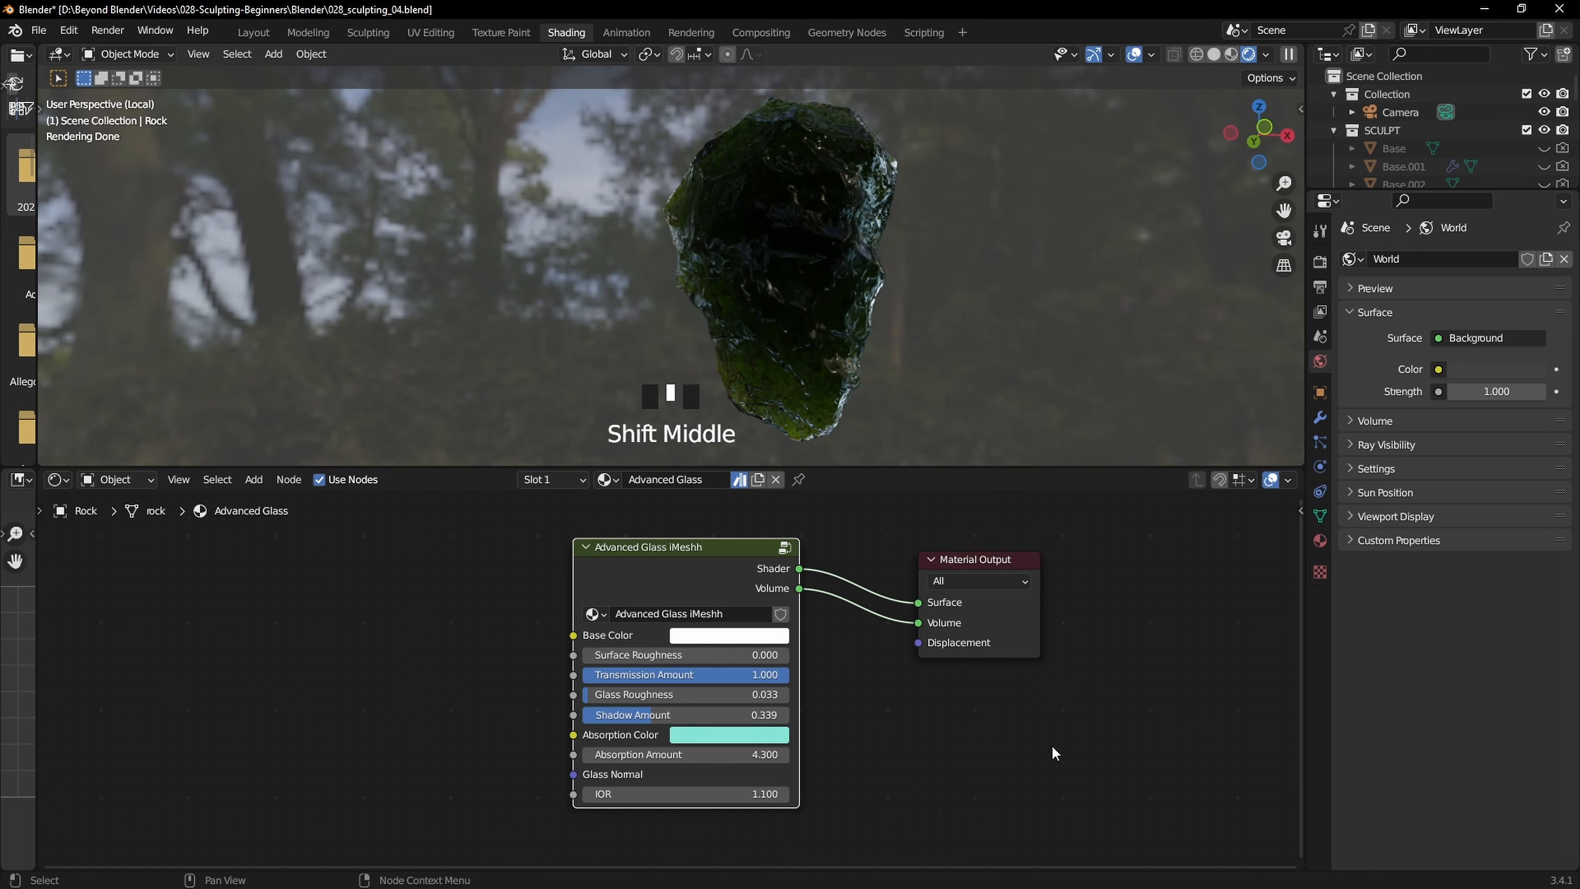
# Set the glass group's Glass Roughness to 0.01 and Shadow Amount to 0.015
pyautogui.click(663, 694)
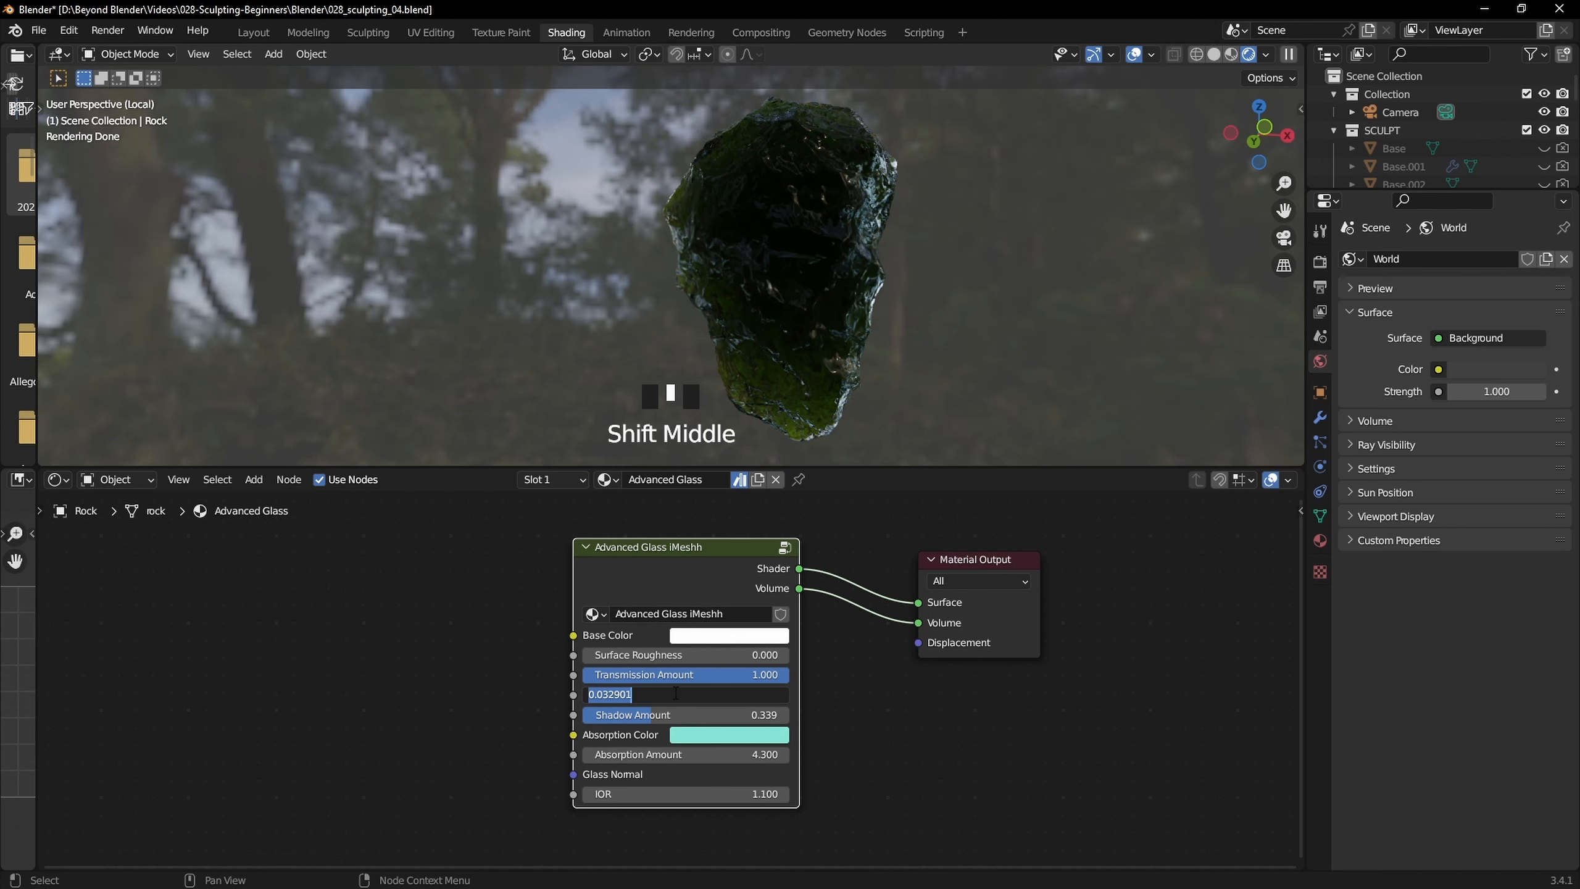
pyautogui.press('BackSpace')
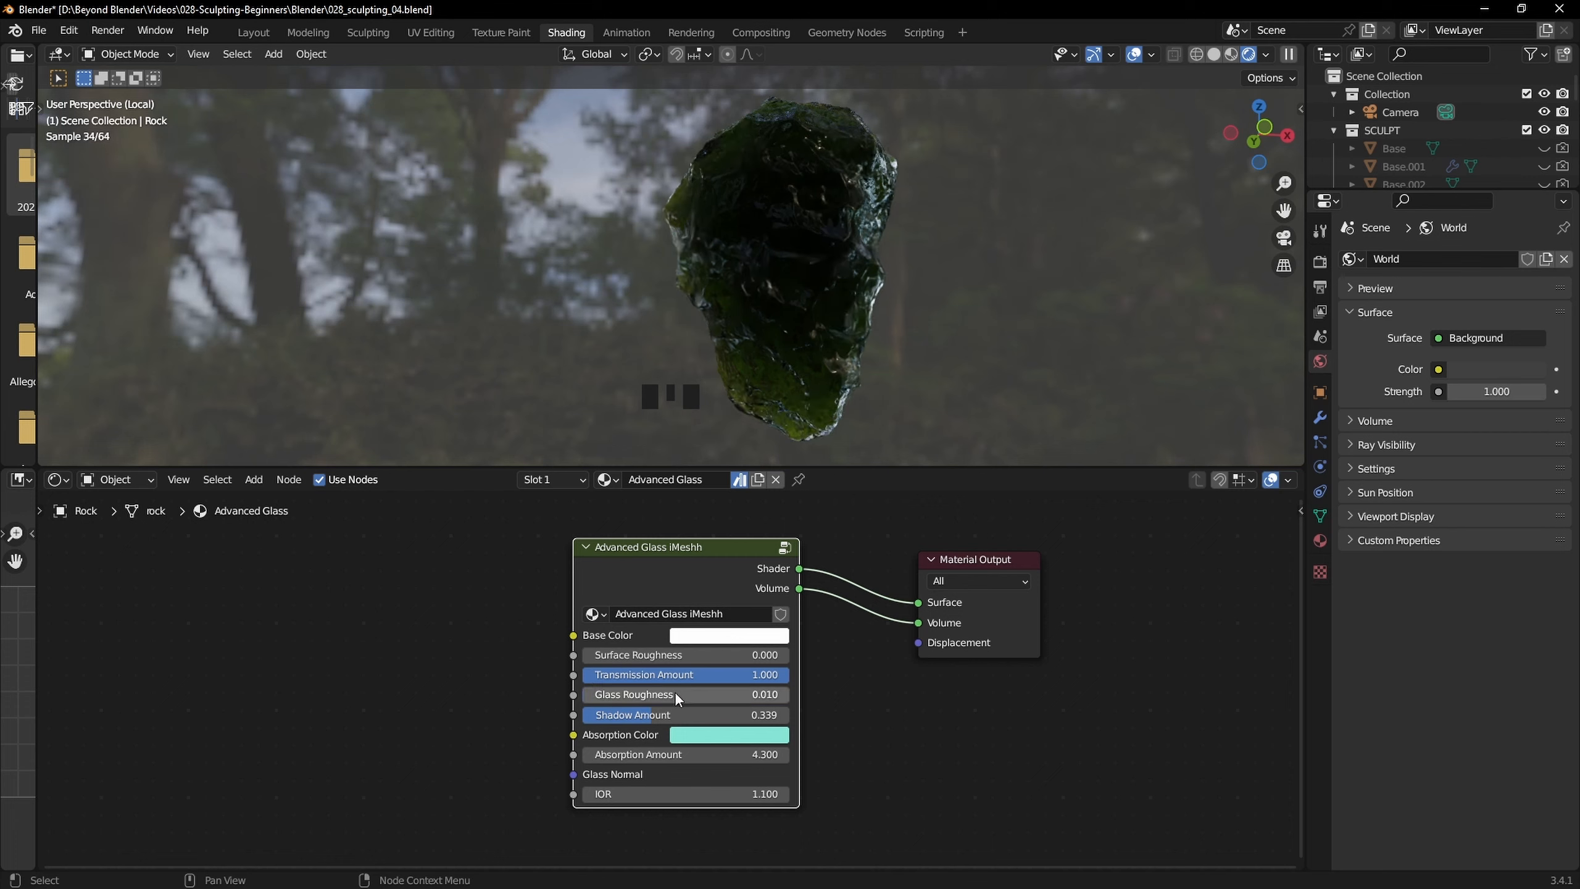
pyautogui.click(999, 778)
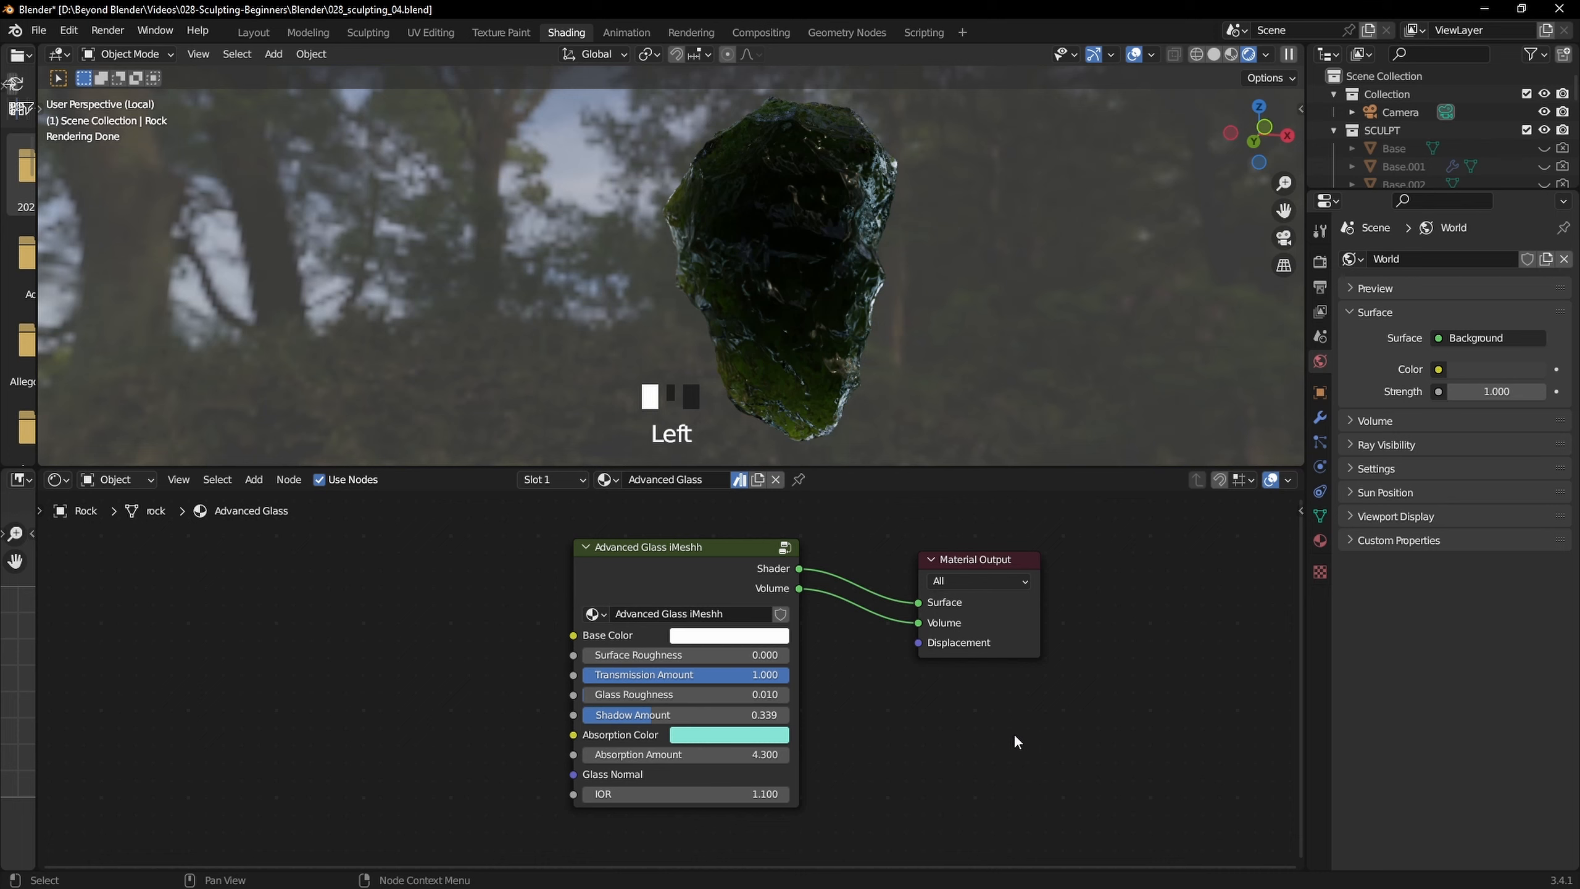
pyautogui.click(670, 715)
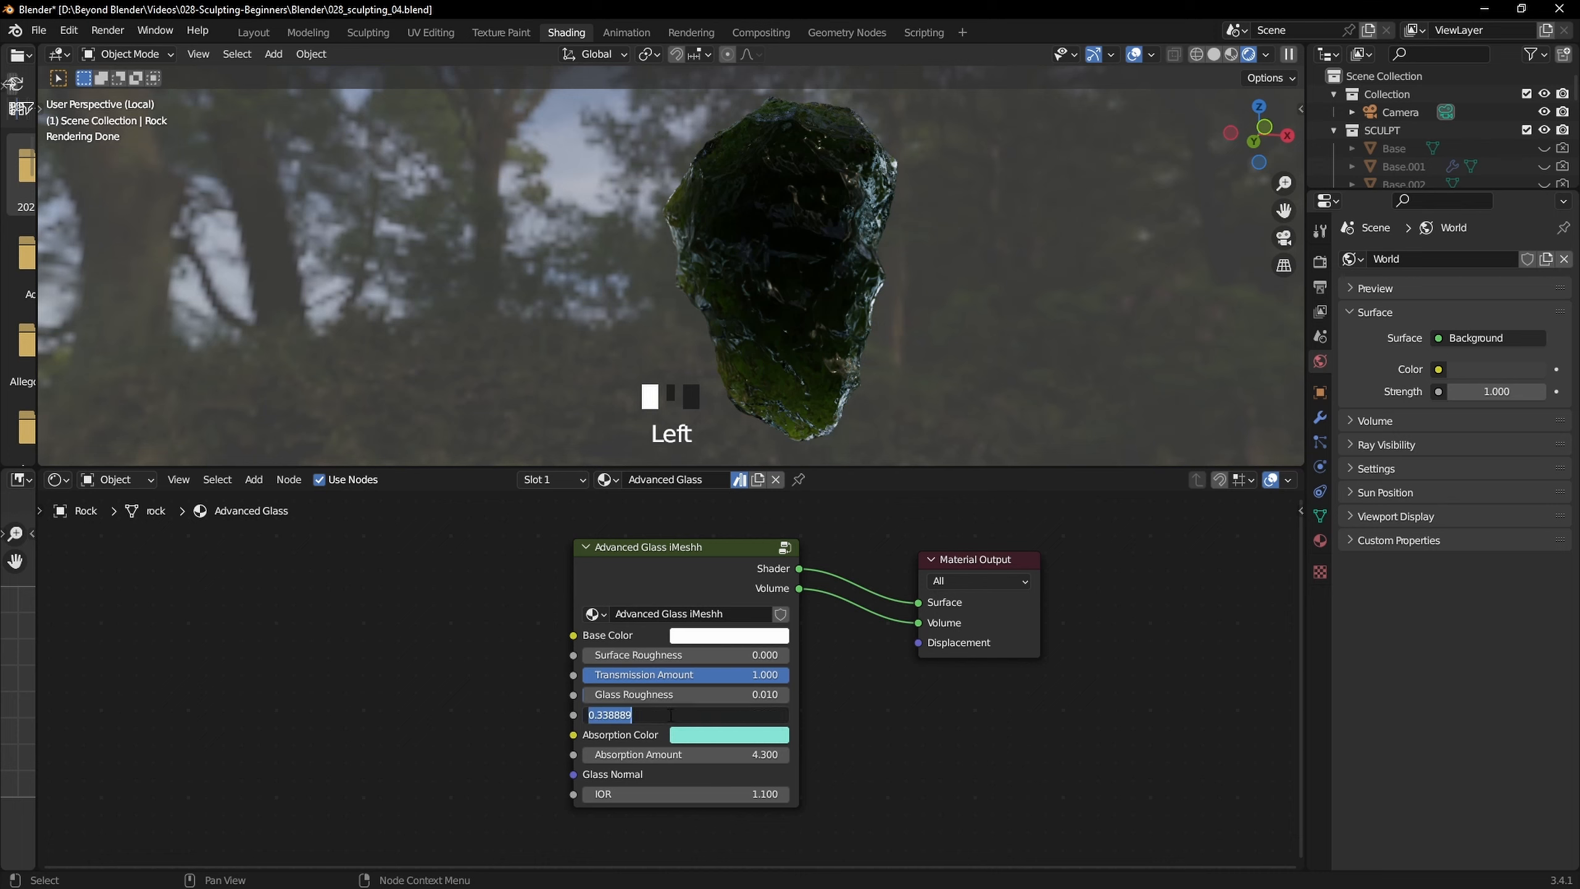
pyautogui.press('BackSpace')
pyautogui.write('.015')
pyautogui.press('Return')
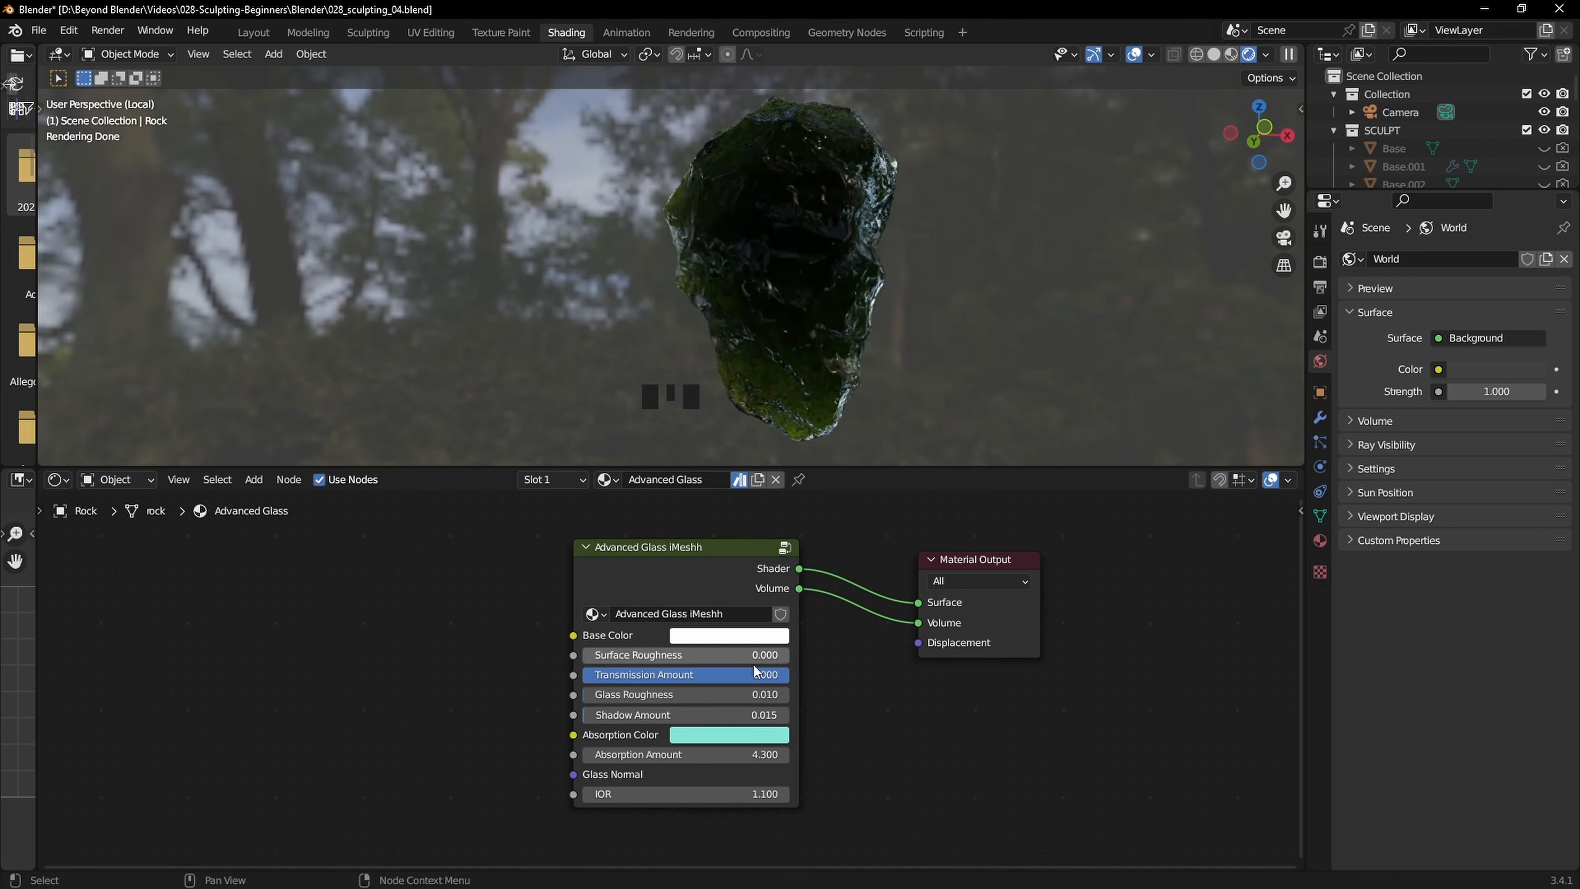
# Set the glass group's Absorption Amount to 3 and view the rock from another side
pyautogui.click(730, 757)
pyautogui.write('3')
pyautogui.press('Return')
pyautogui.moveTo(1002, 268); pyautogui.dragTo(965, 287, button='middle')
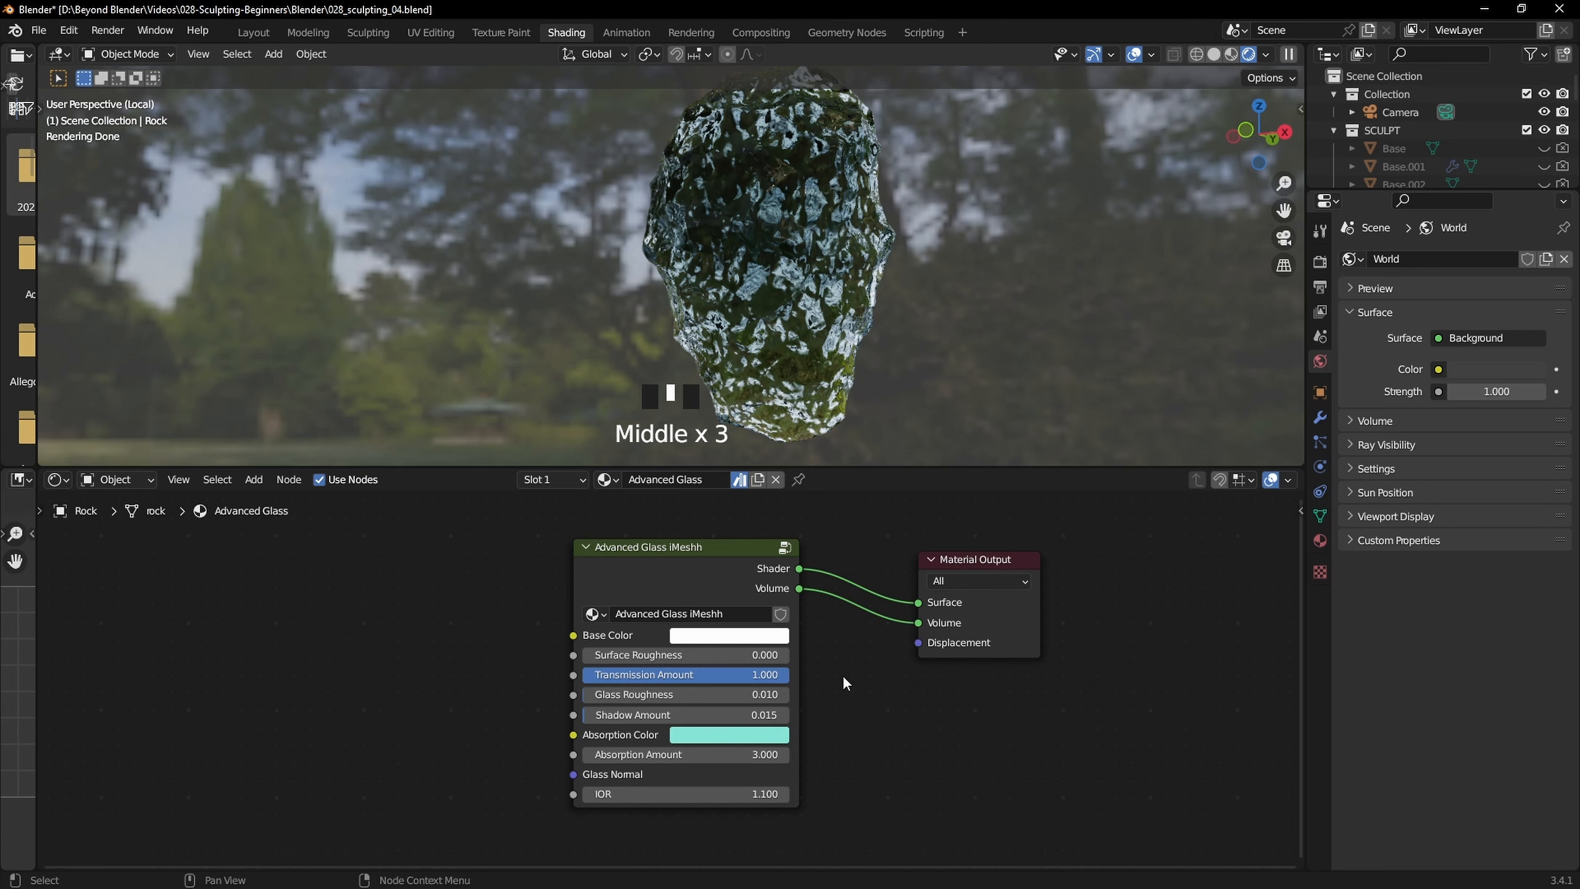
# Give the glass group's Base Color a faint warm tint
pyautogui.scroll(-2, 919, 750)
pyautogui.click(793, 667)
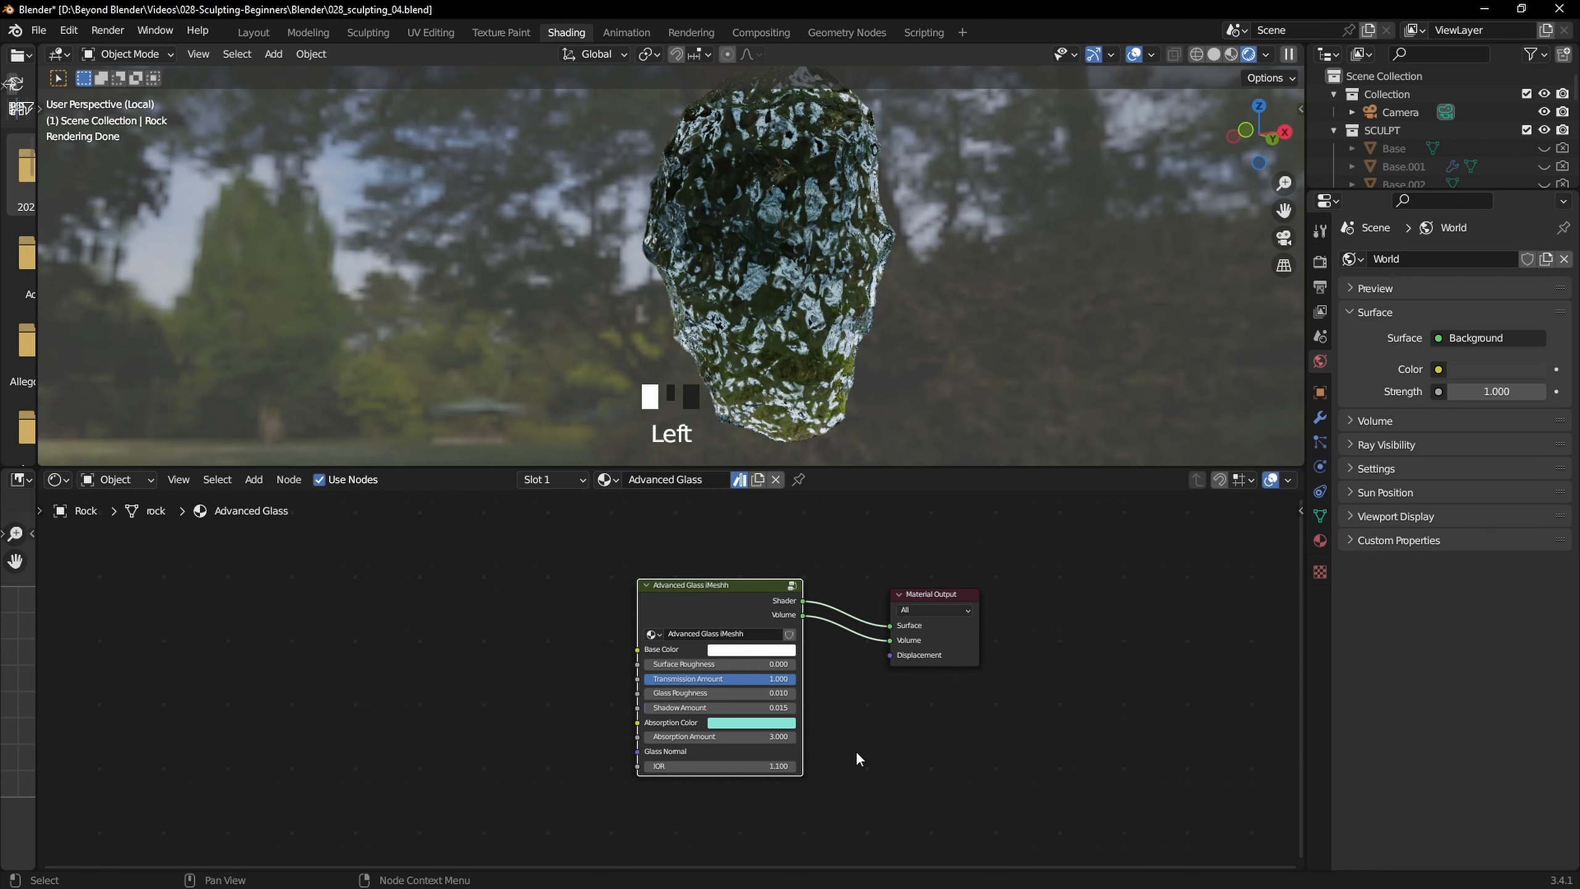
pyautogui.click(548, 627)
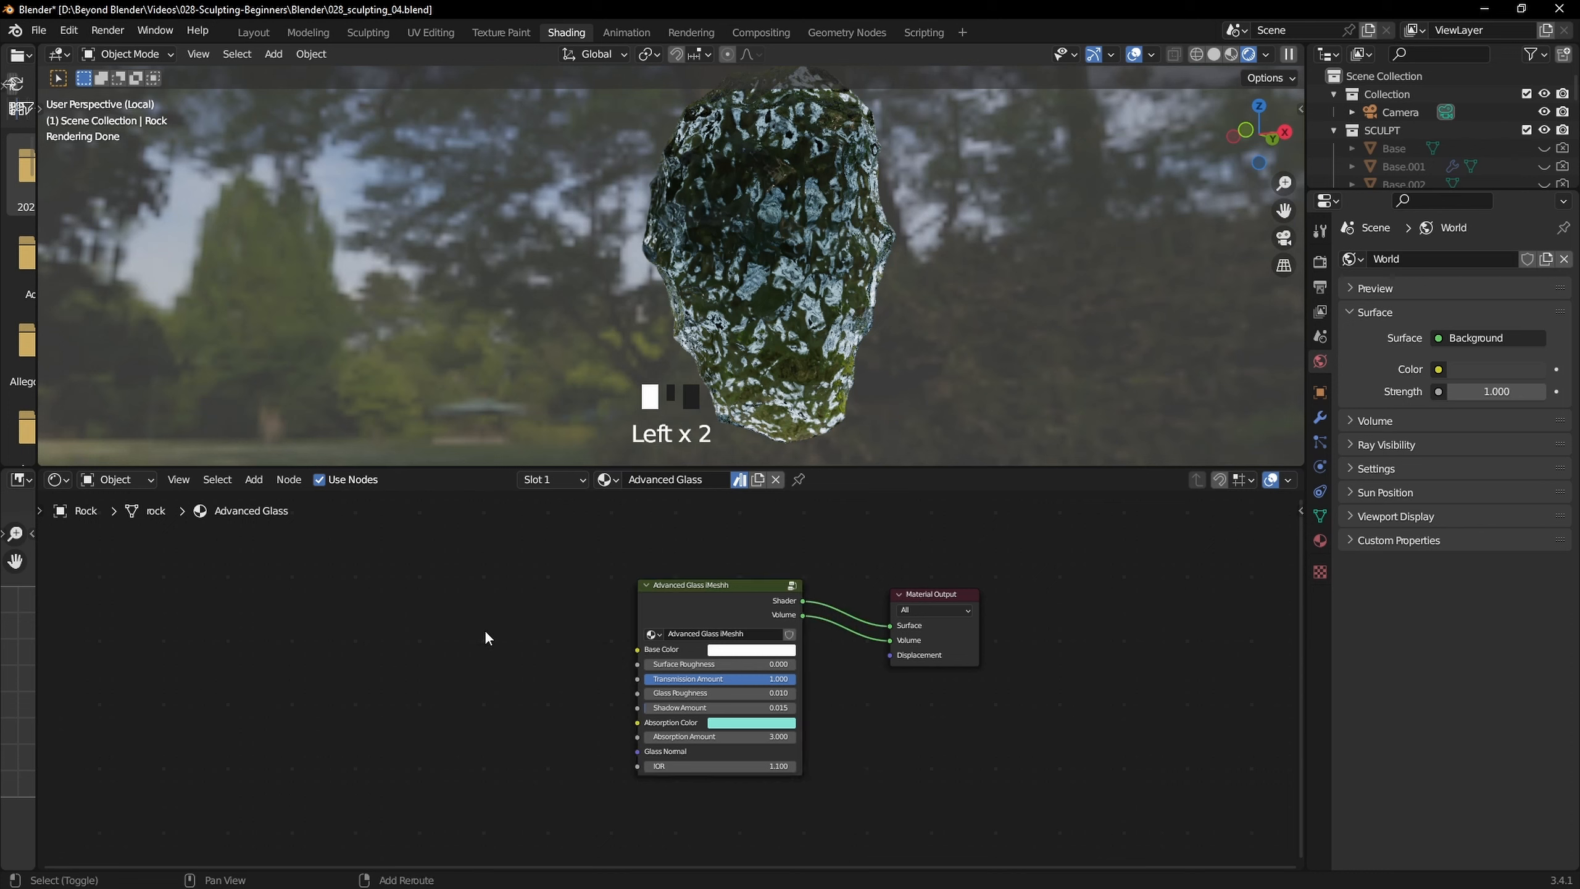
pyautogui.click(728, 650)
pyautogui.moveTo(775, 526)
pyautogui.mouseDown()
pyautogui.moveTo(753, 539)
pyautogui.moveTo(766, 509)
pyautogui.mouseUp()
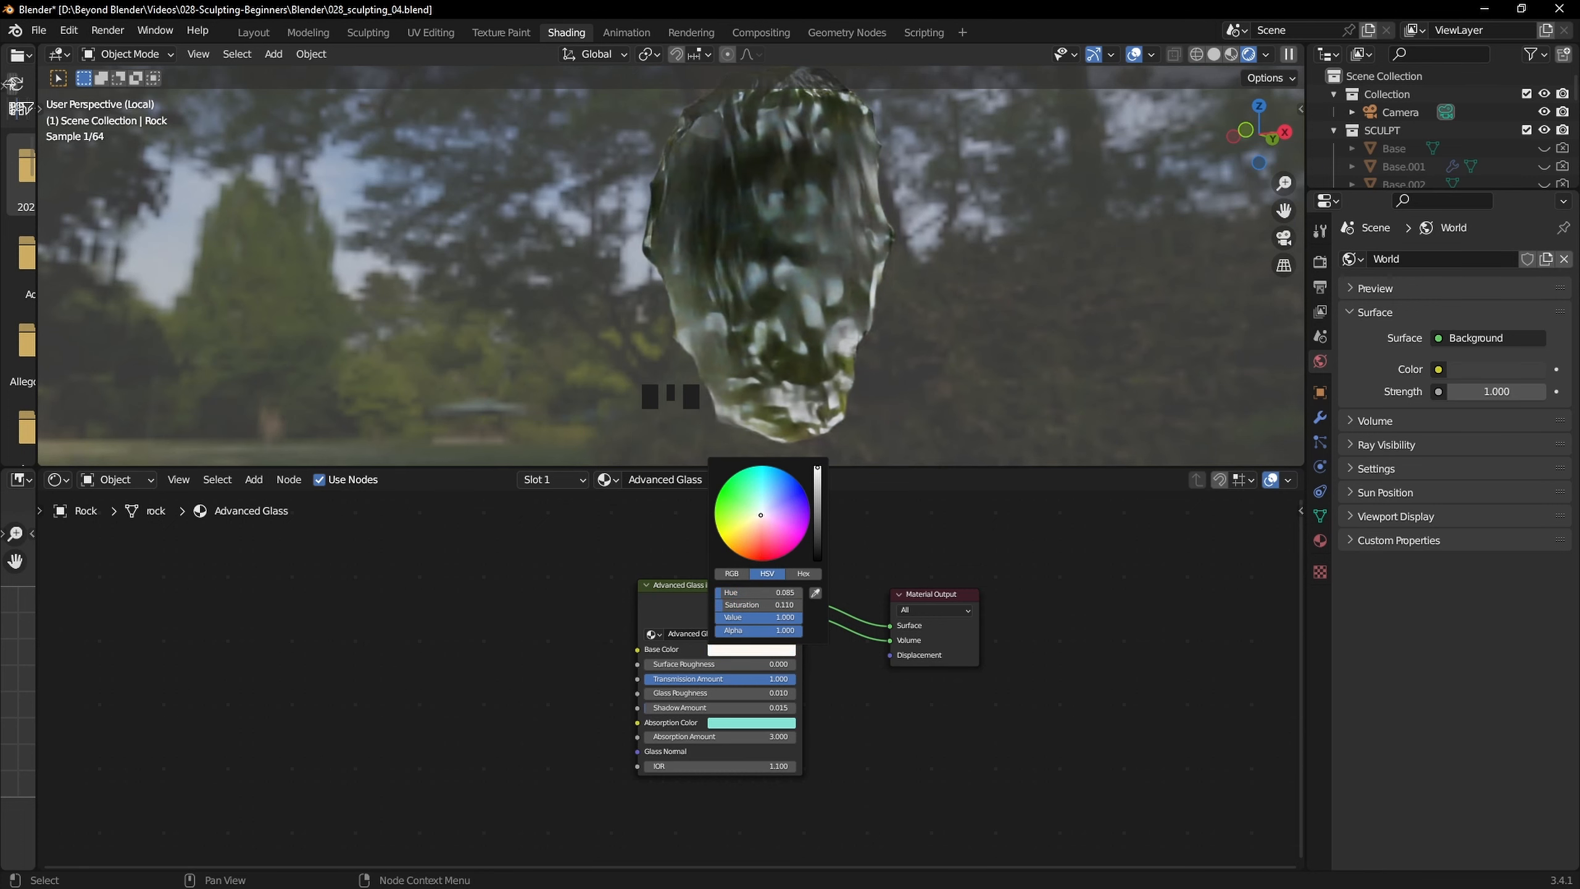
pyautogui.click(472, 680)
# Add a ColorRamp node feeding its Color output into the glass group's Base Color, and save the file
pyautogui.hotkey('shift', 'a')
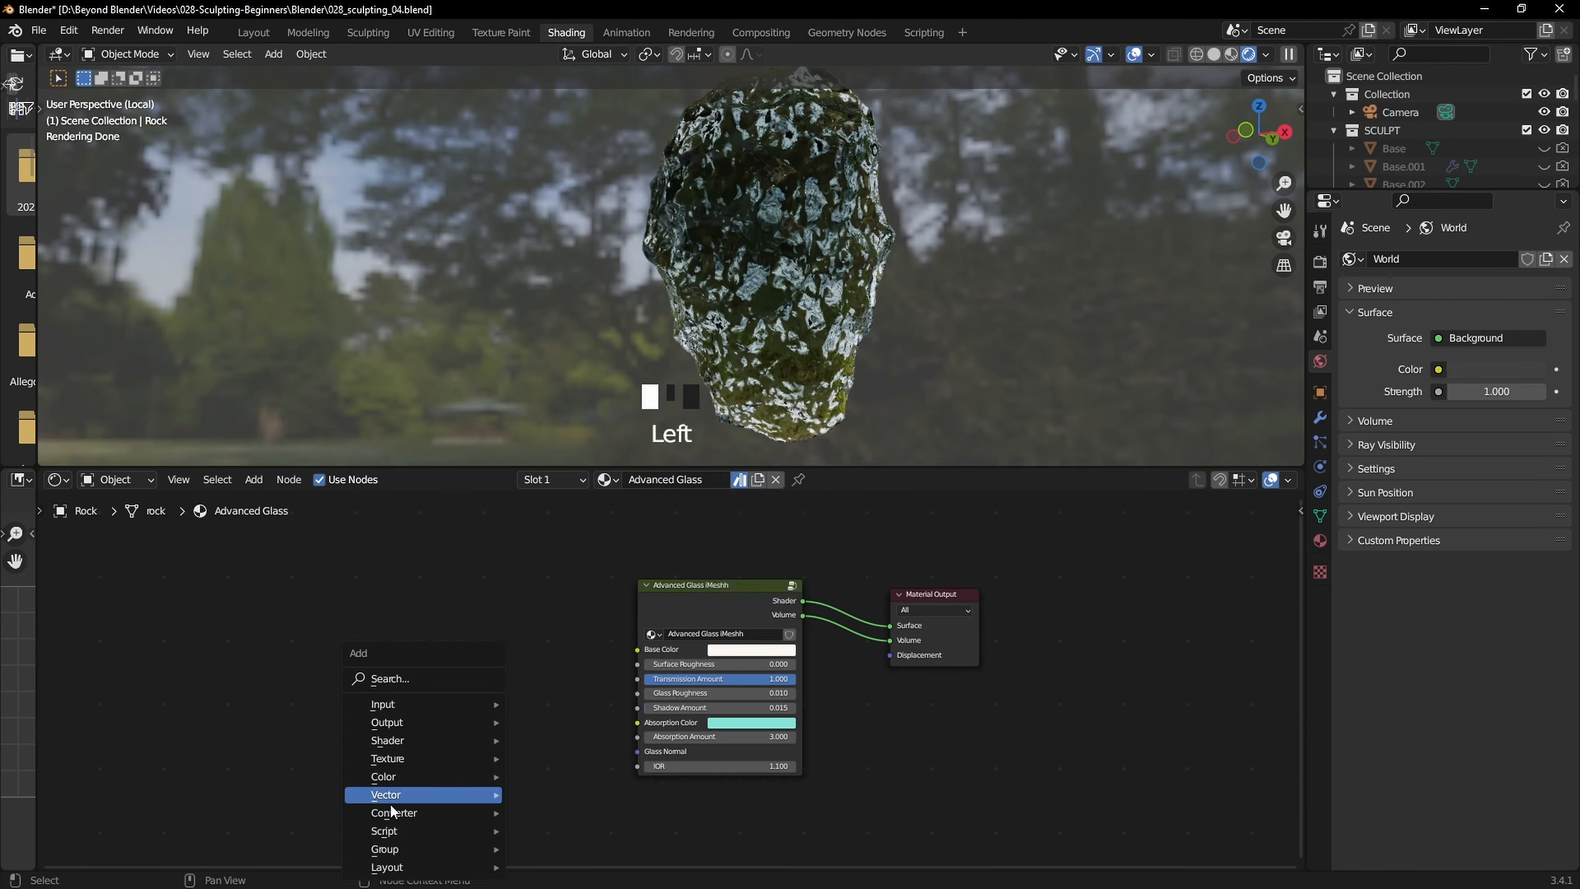
pyautogui.moveTo(429, 812)
pyautogui.click(558, 612)
pyautogui.click(442, 580)
pyautogui.scroll(7, 413, 634)
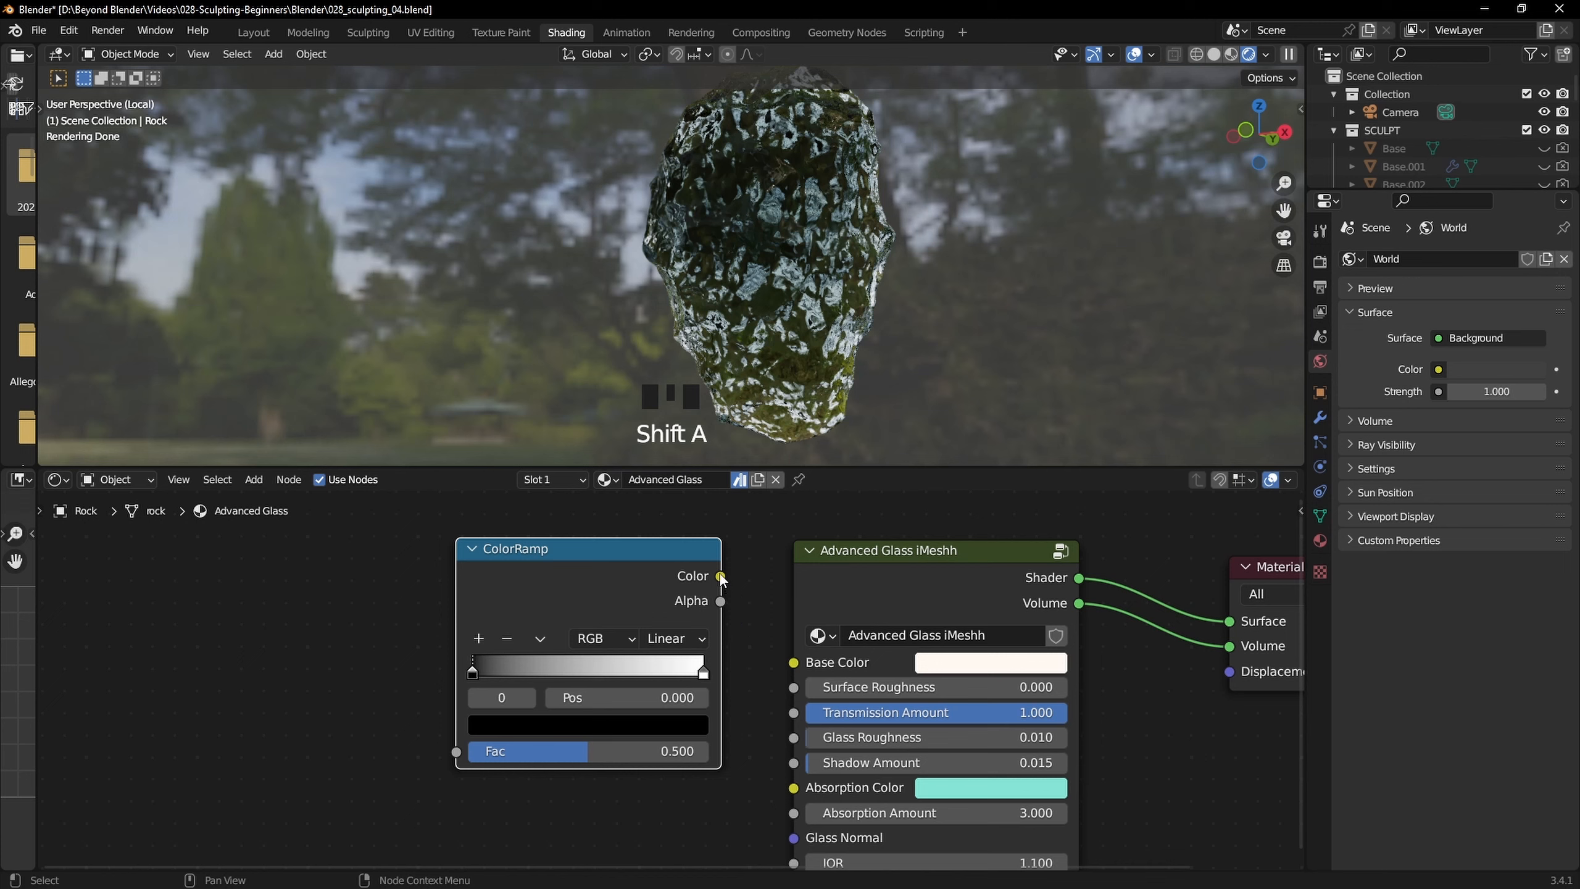
pyautogui.moveTo(720, 577); pyautogui.dragTo(792, 663)
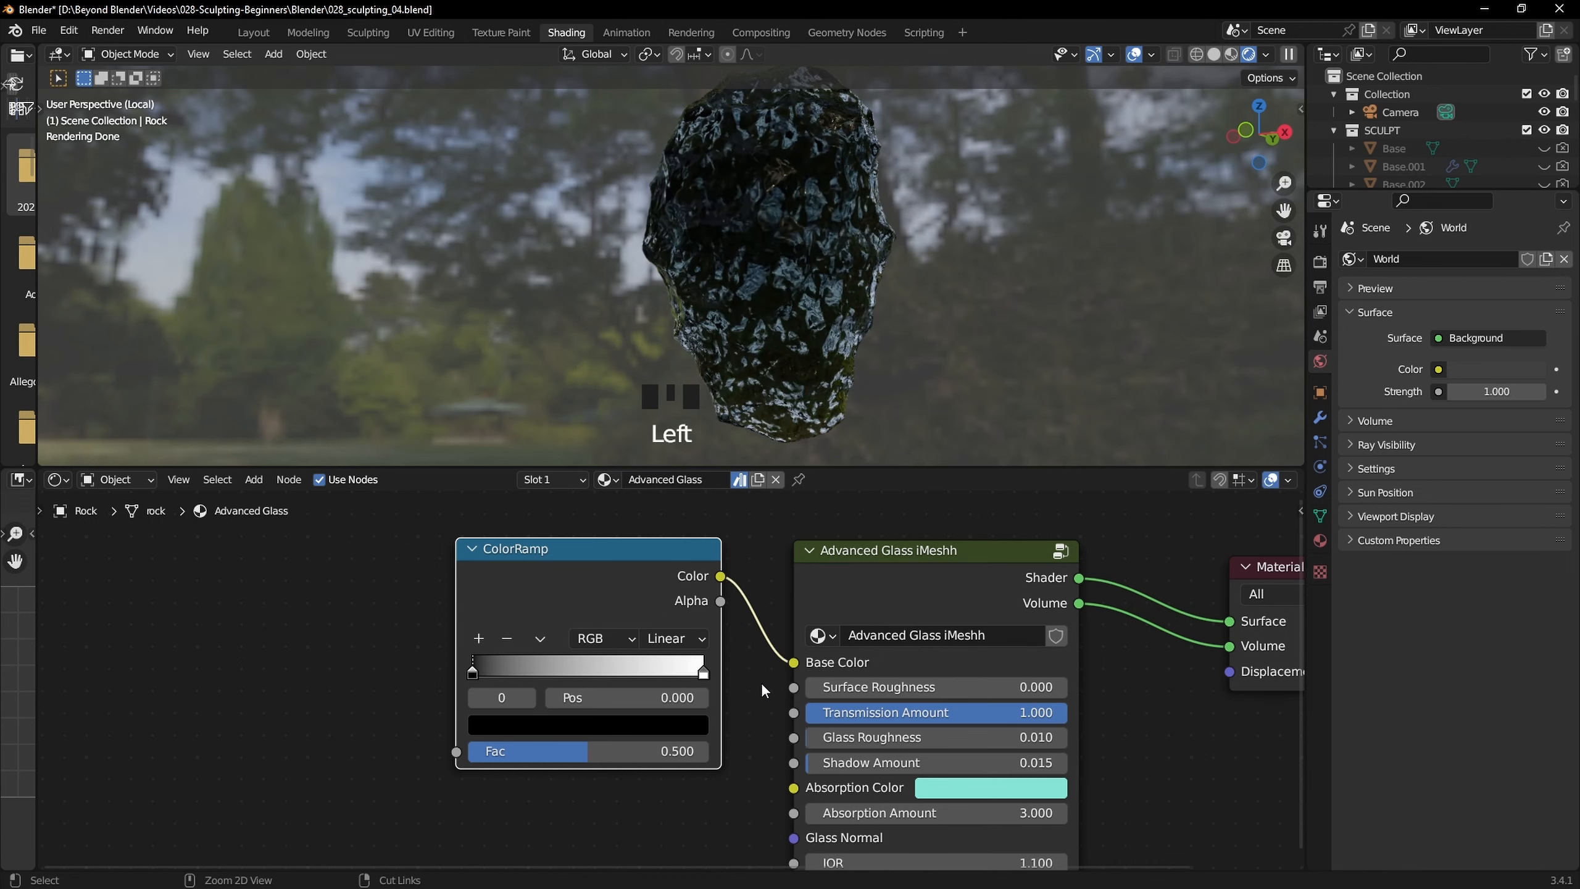
pyautogui.hotkey('ctrl', 's')
# Add a Layer Weight node beside the ColorRamp and connect its Fresnel output to the ramp's Fac input
pyautogui.moveTo(427, 617); pyautogui.dragTo(593, 648, button='middle')
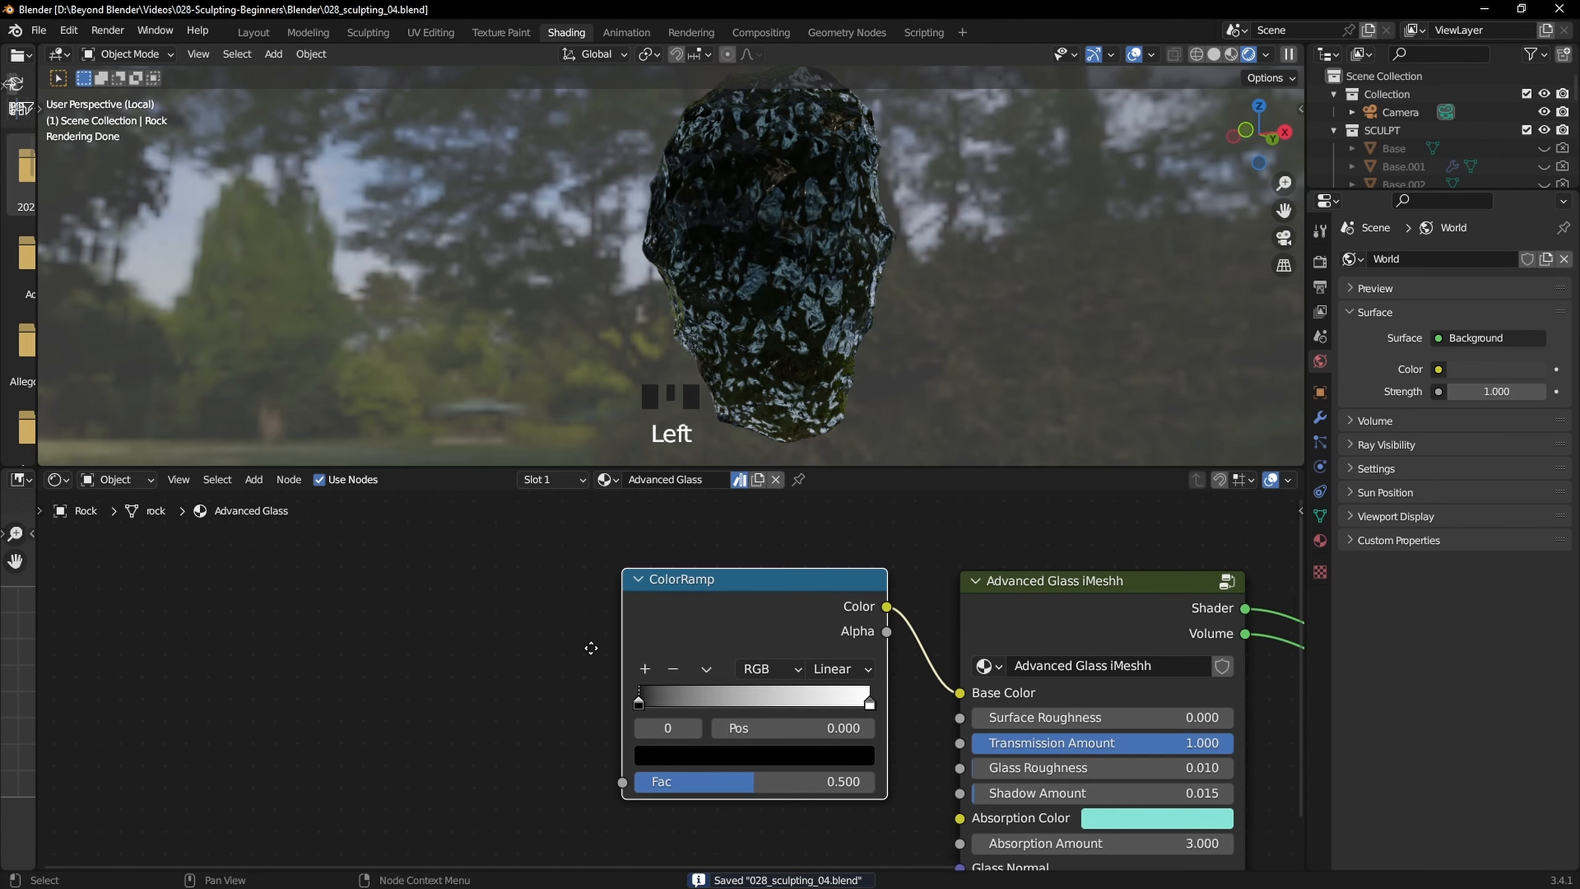
pyautogui.scroll(-1, 548, 645)
pyautogui.hotkey('shift', 'a')
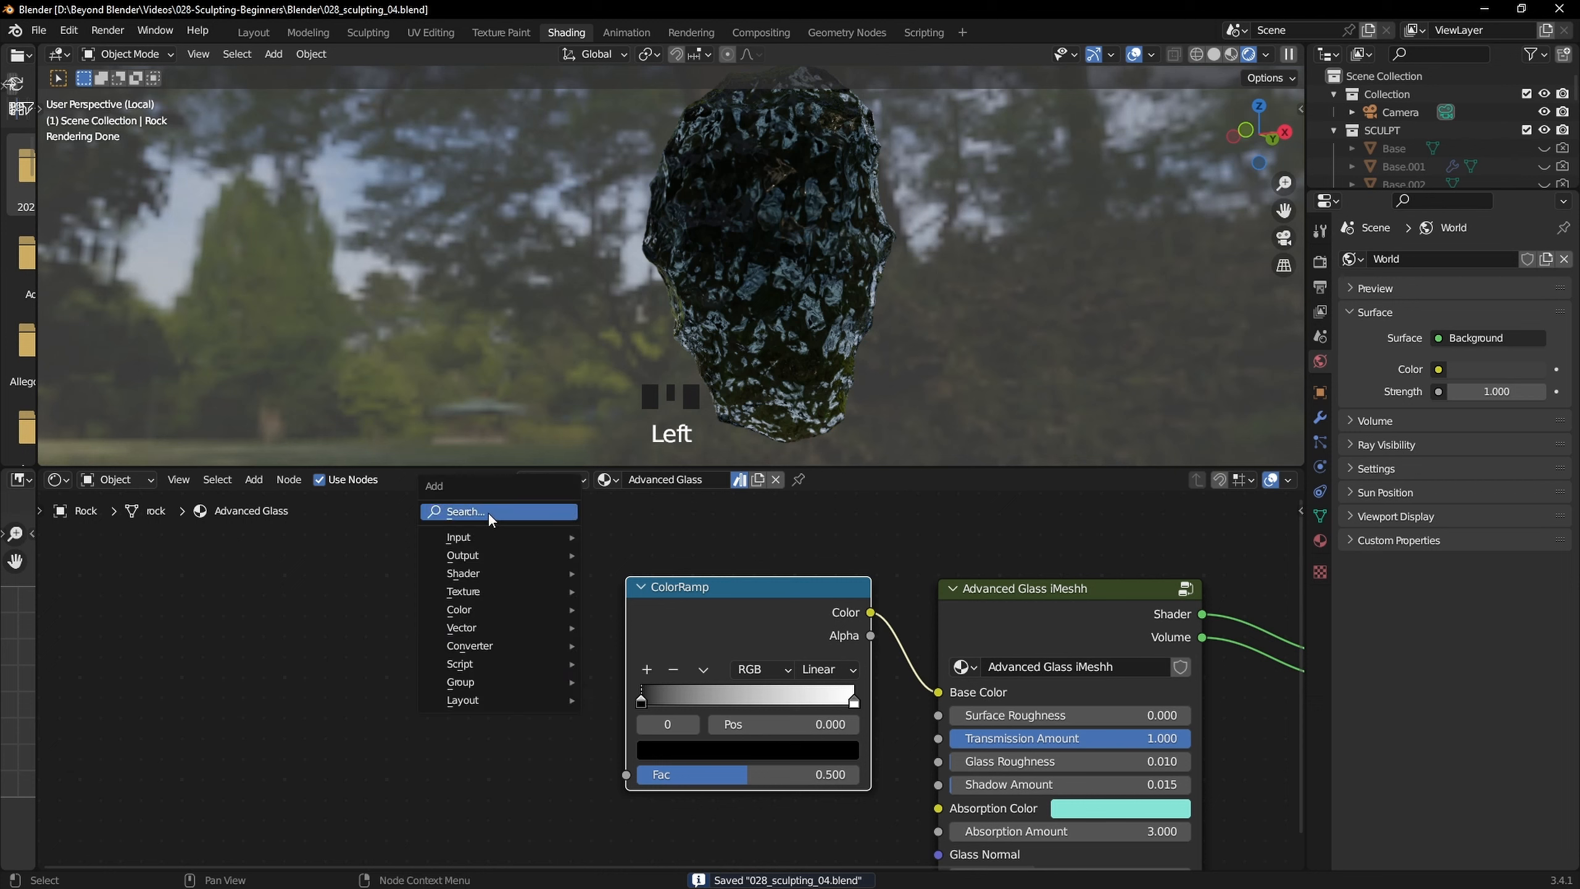
pyautogui.moveTo(477, 539)
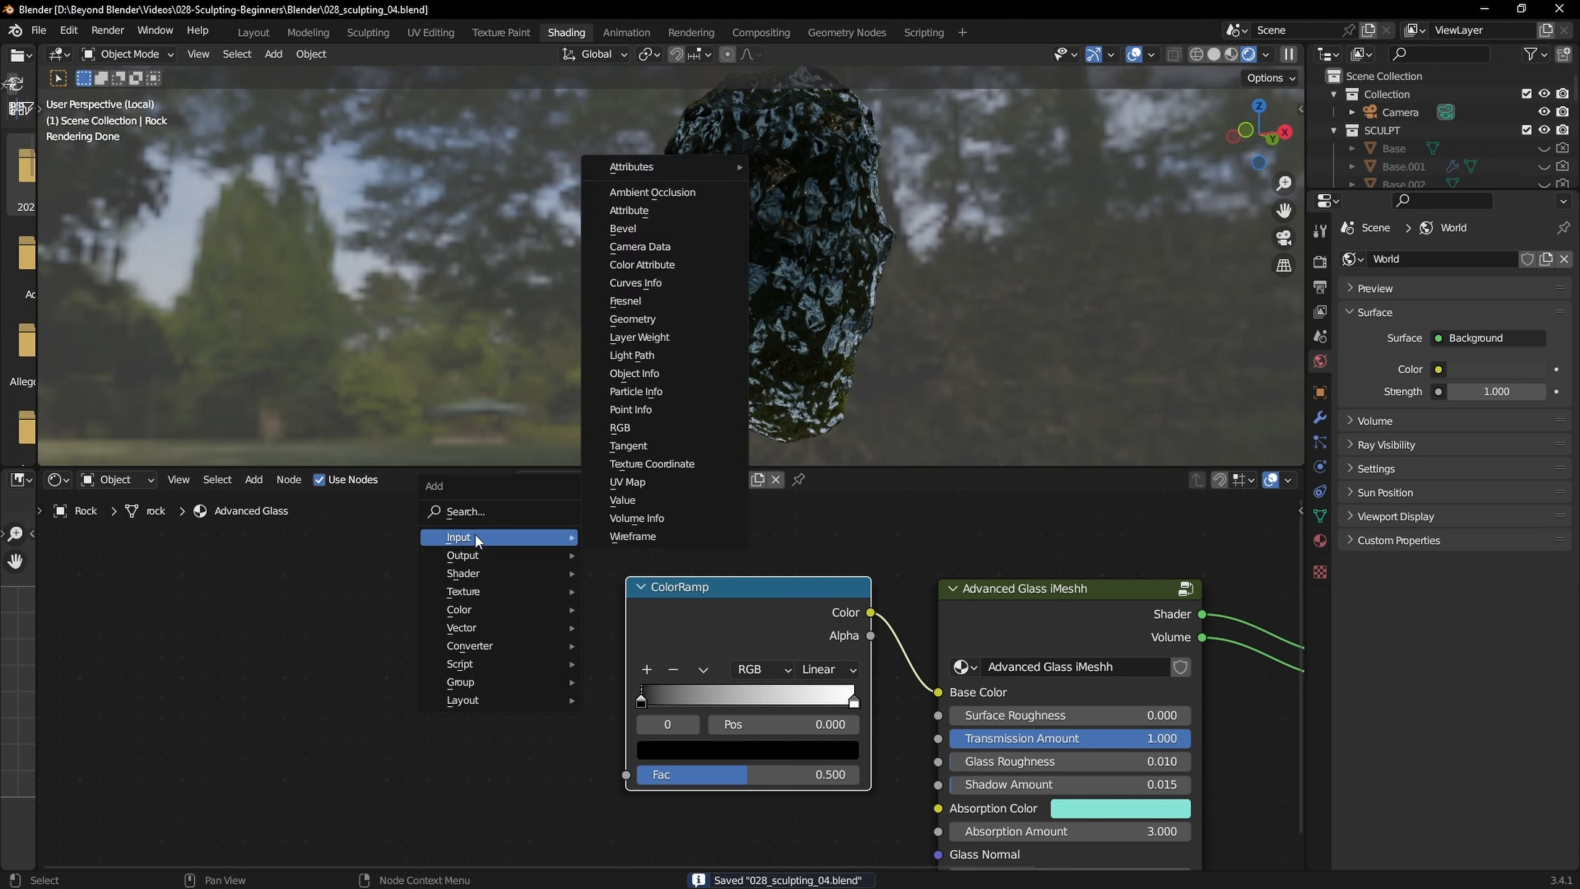
pyautogui.click(675, 344)
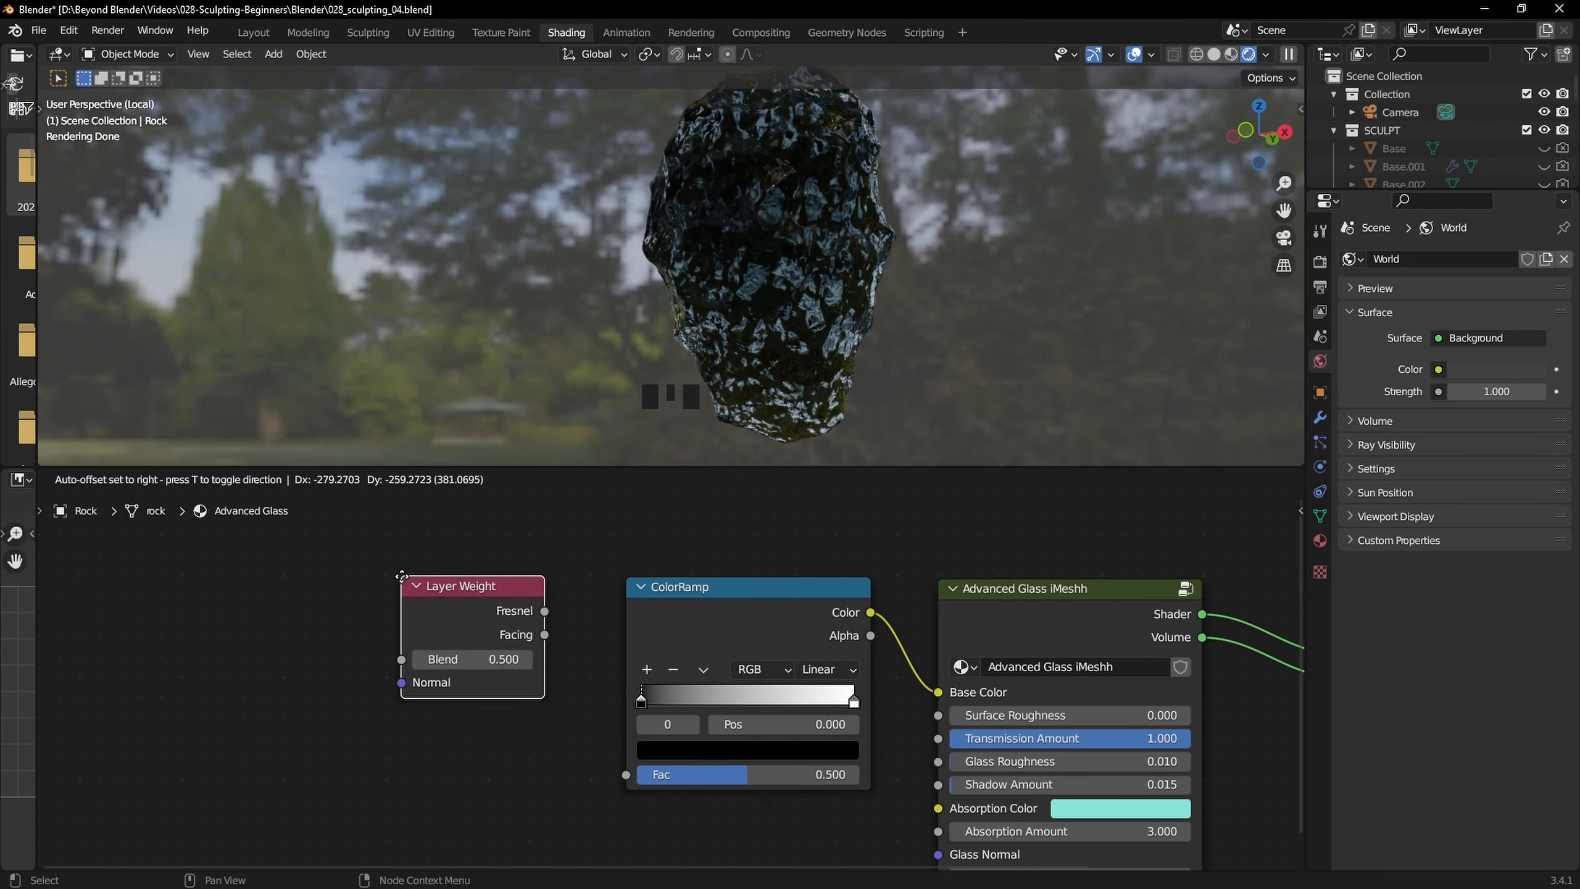
pyautogui.click(410, 585)
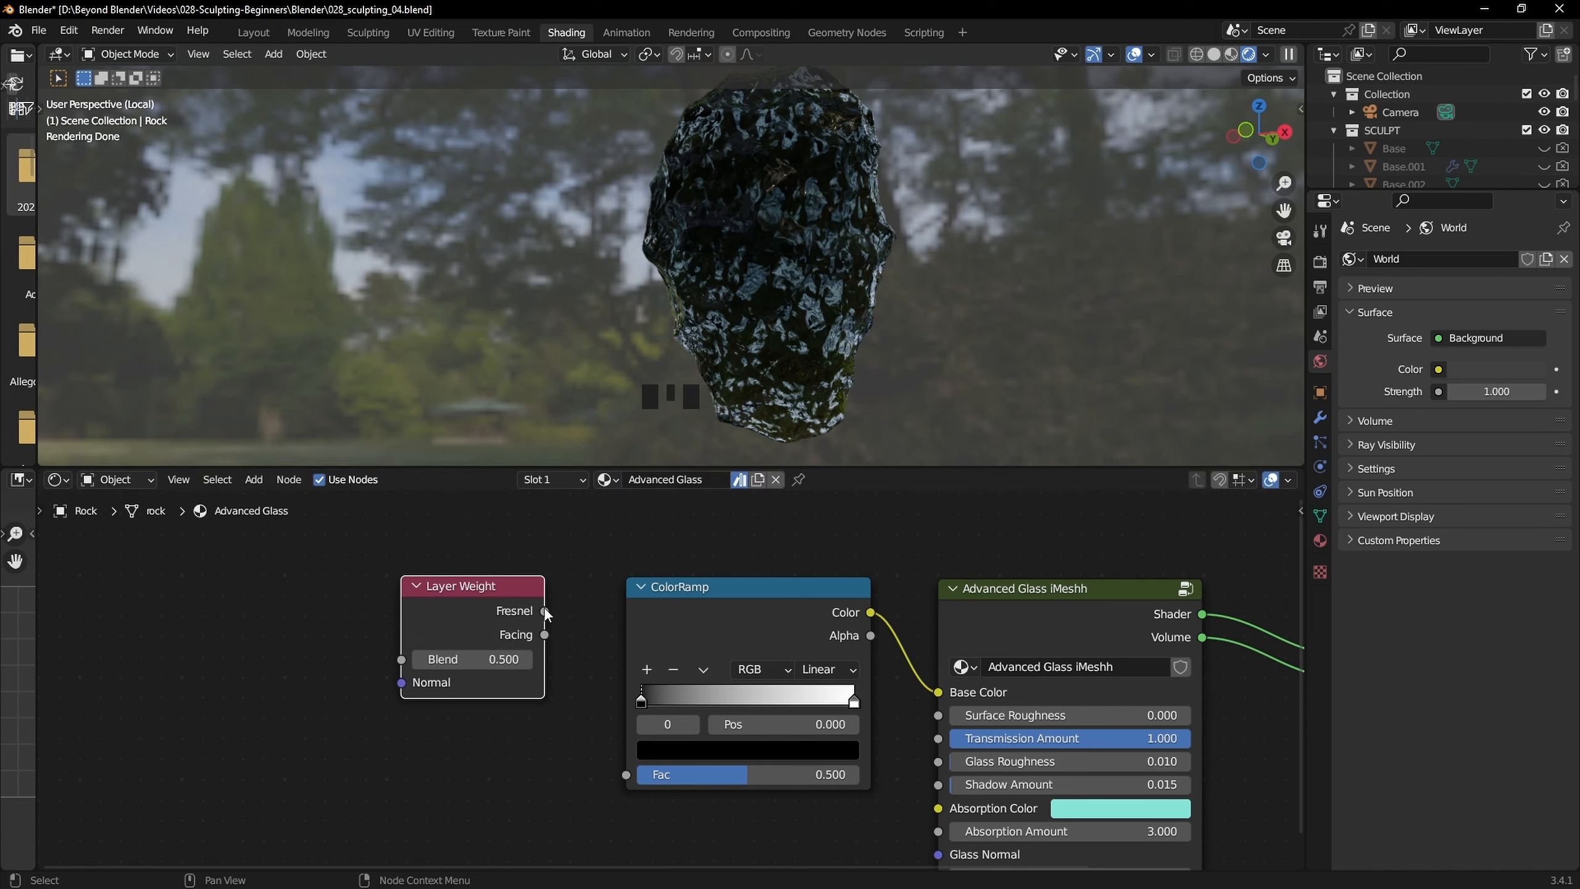
pyautogui.moveTo(544, 611); pyautogui.dragTo(626, 774)
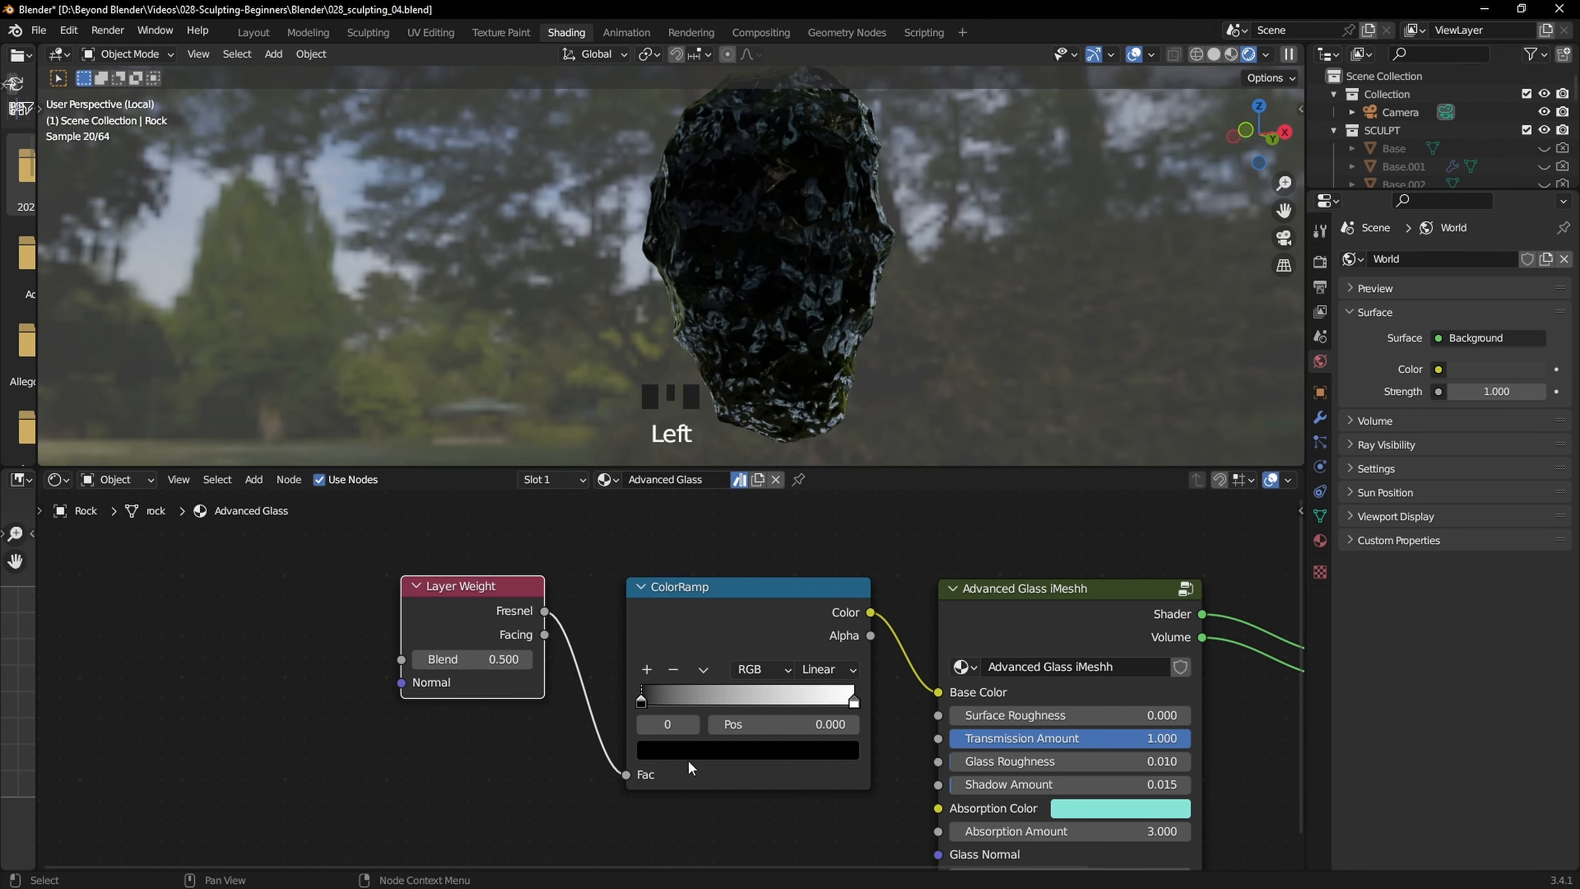
# Preview the Layer Weight output directly on the rock, and switch the preview to the ColorRamp output
pyautogui.scroll(-1, 798, 341)
pyautogui.keyDown('ctrl'); pyautogui.keyDown('shift'); pyautogui.click(472, 585); pyautogui.keyUp('shift'); pyautogui.keyUp('ctrl')
pyautogui.moveTo(778, 311); pyautogui.dragTo(798, 335, button='middle')
pyautogui.keyDown('ctrl'); pyautogui.keyDown('shift'); pyautogui.click(734, 586); pyautogui.keyUp('shift'); pyautogui.keyUp('ctrl')
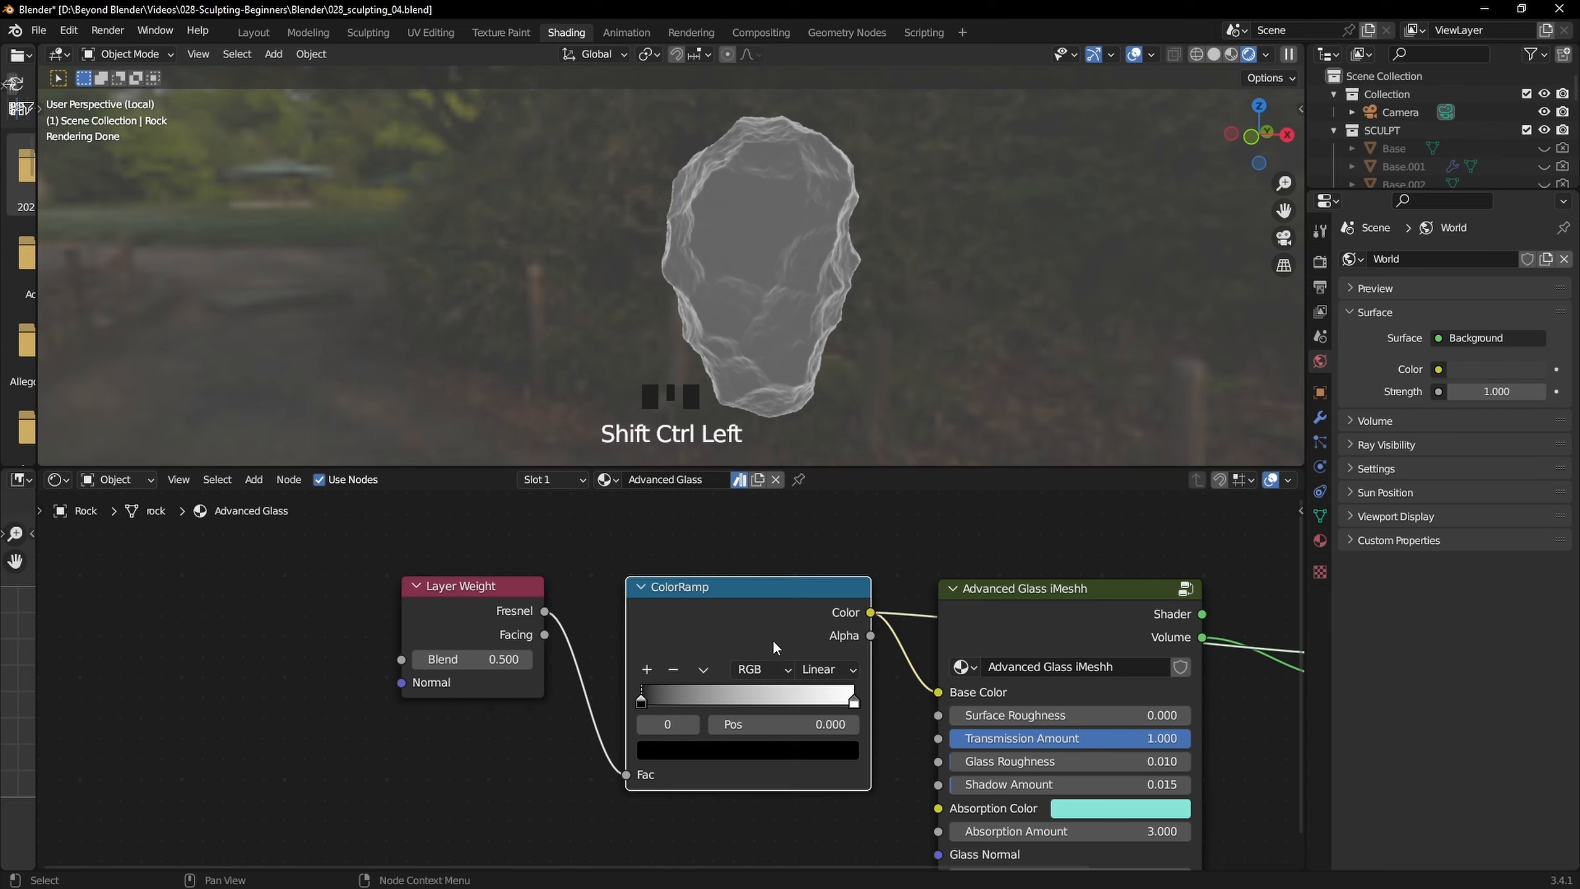
pyautogui.moveTo(773, 640); pyautogui.dragTo(687, 622, button='middle')
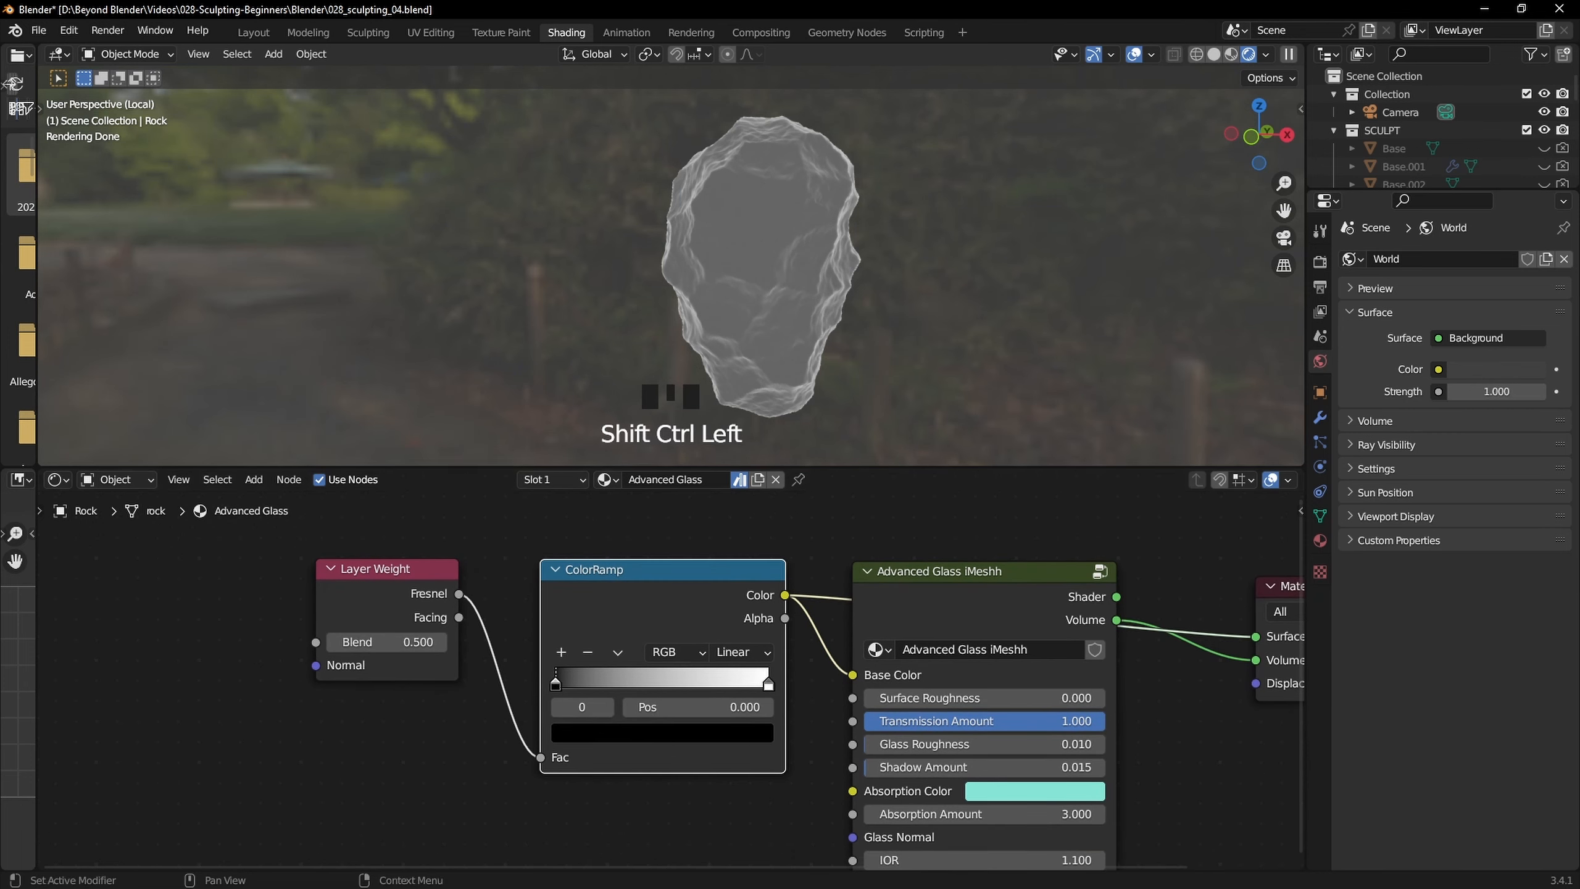
# Switch to crystal_material.txt in Notepad and copy the blue hex code 8EE9FF
pyautogui.hotkey('alt', 'Tab')
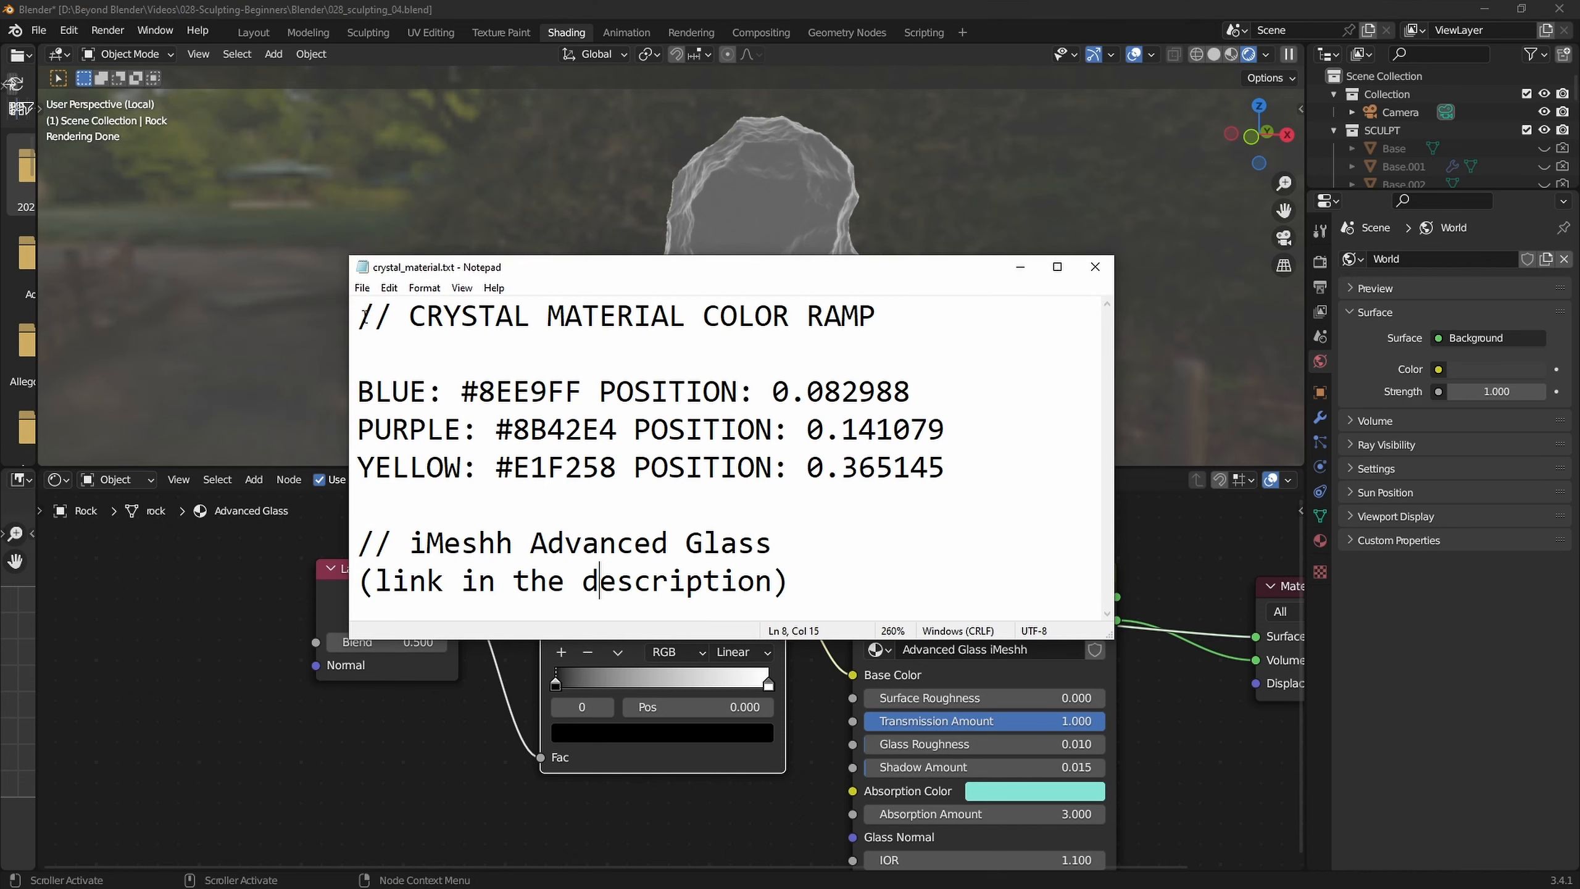
pyautogui.moveTo(364, 314); pyautogui.dragTo(722, 467)
pyautogui.click(721, 467)
pyautogui.moveTo(479, 397); pyautogui.dragTo(580, 392)
pyautogui.hotkey('ctrl', 'c')
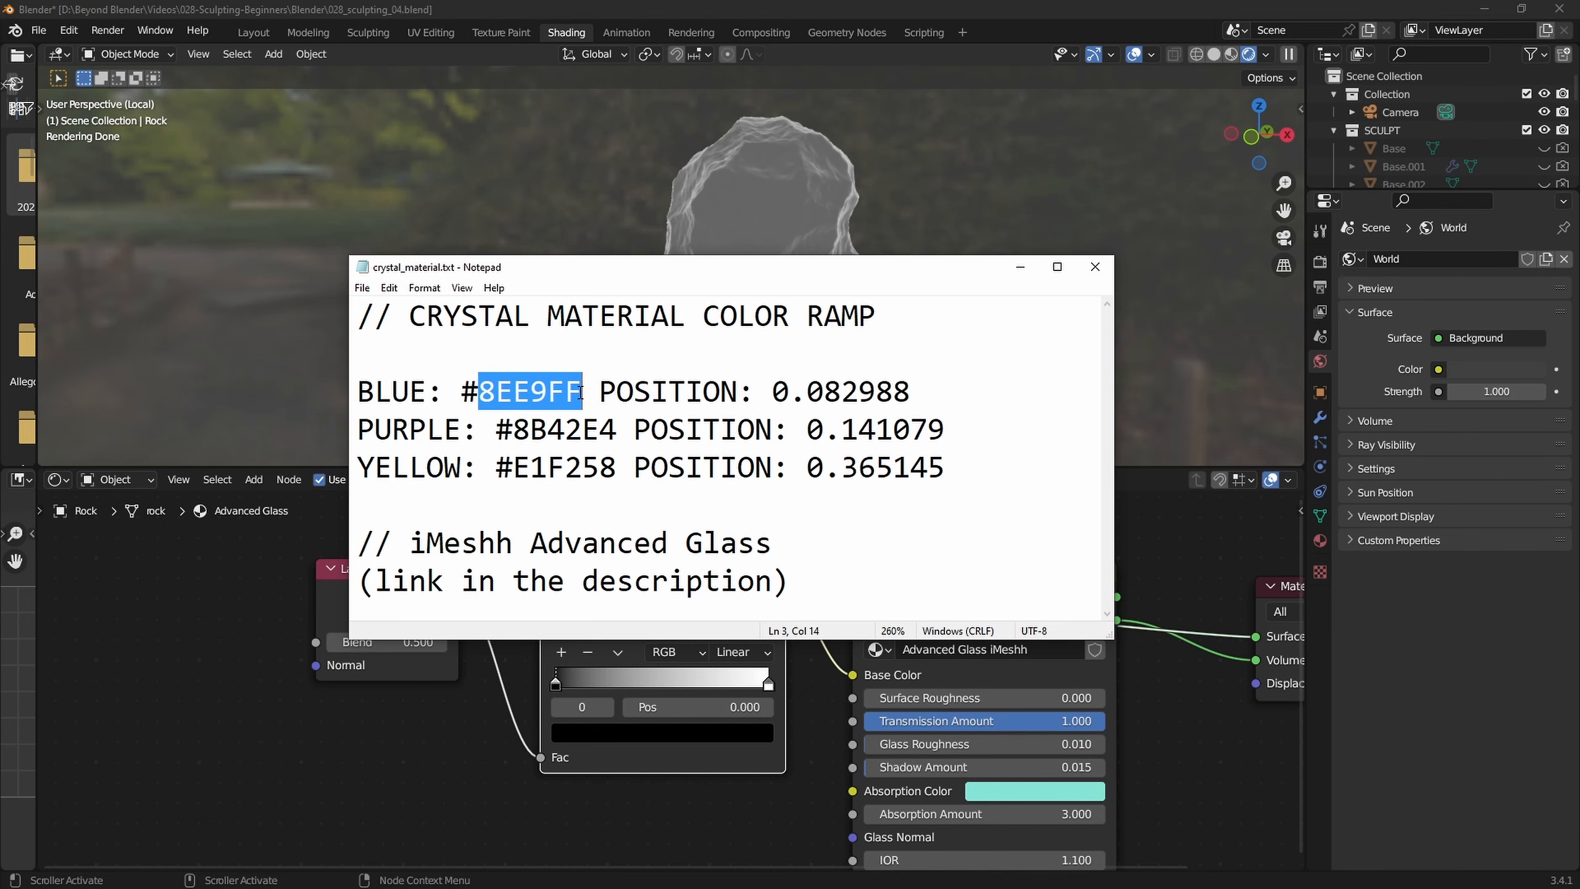
# Return to Blender and set the ColorRamp's first, black stop to hex color 8EE9FF
pyautogui.hotkey('alt', 'Tab')
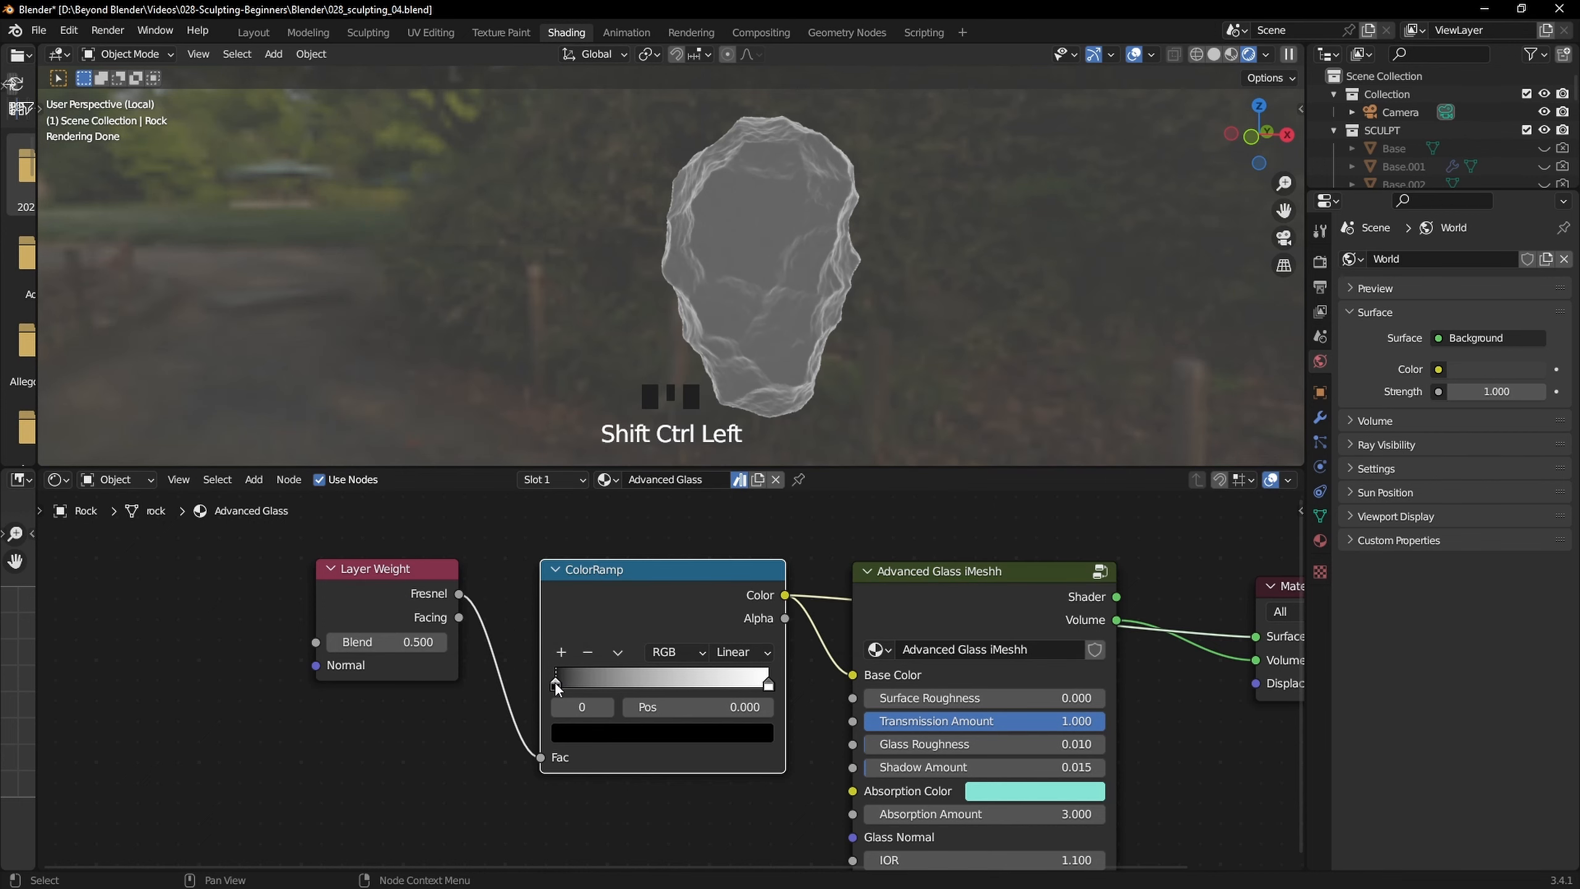
pyautogui.click(587, 734)
pyautogui.click(697, 612)
pyautogui.hotkey('ctrl', 'v')
# Switch to crystal_material.txt in Notepad and copy the blue stop's position value, 0.082988
pyautogui.hotkey('alt', 'Tab')
pyautogui.moveTo(773, 393); pyautogui.dragTo(913, 391)
pyautogui.hotkey('ctrl', 'c')
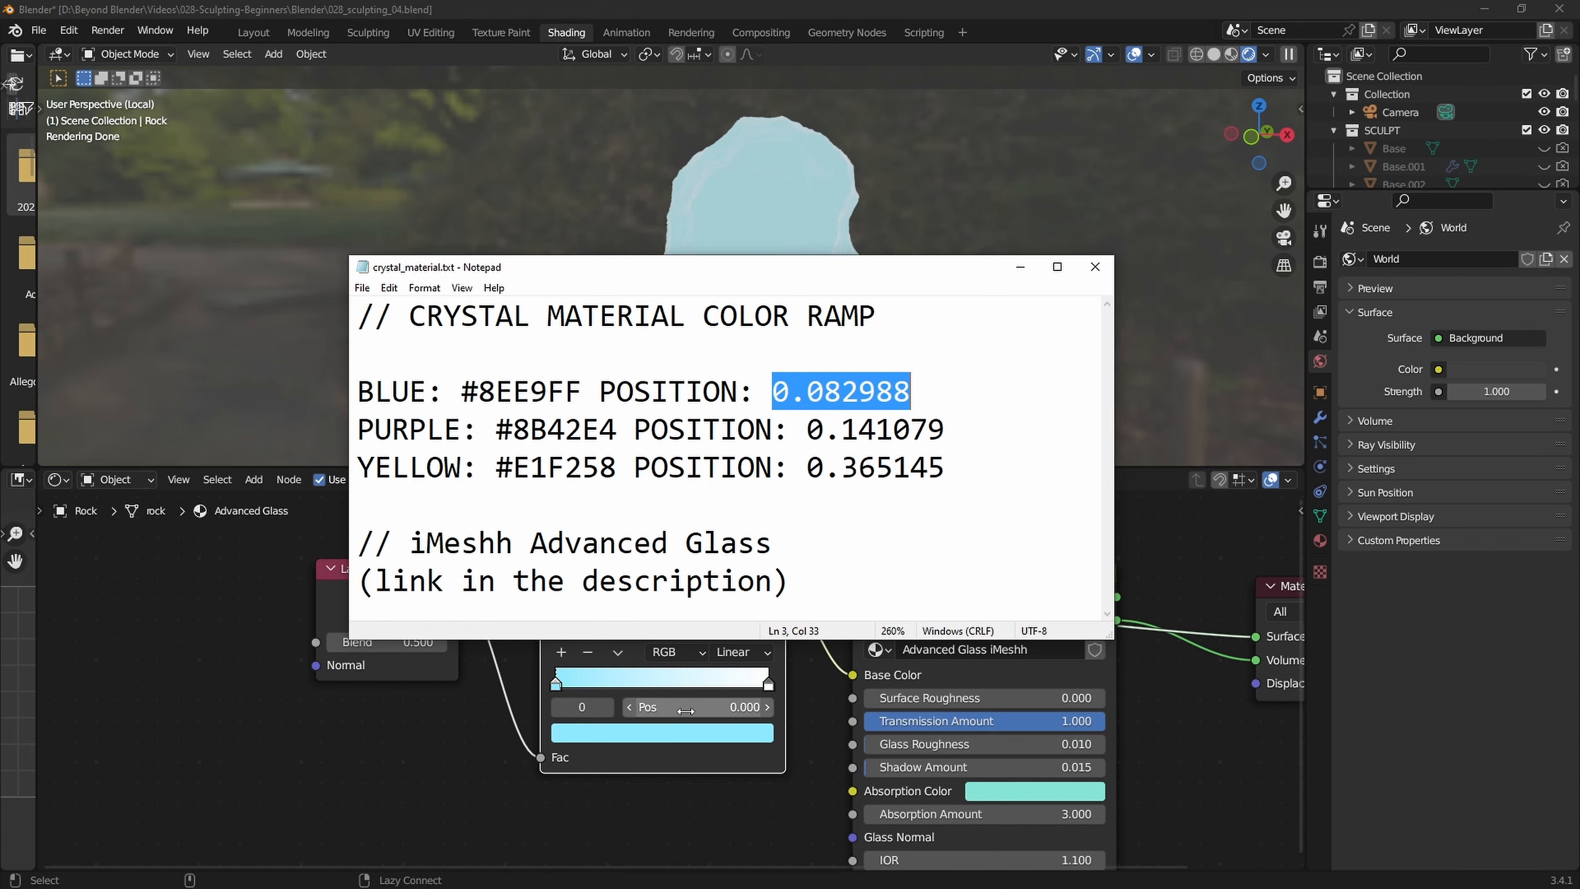
# Return to Blender and set the blue ColorRamp stop's position to 0.082988
pyautogui.click(750, 703)
pyautogui.click(749, 707)
pyautogui.hotkey('ctrl', 'v')
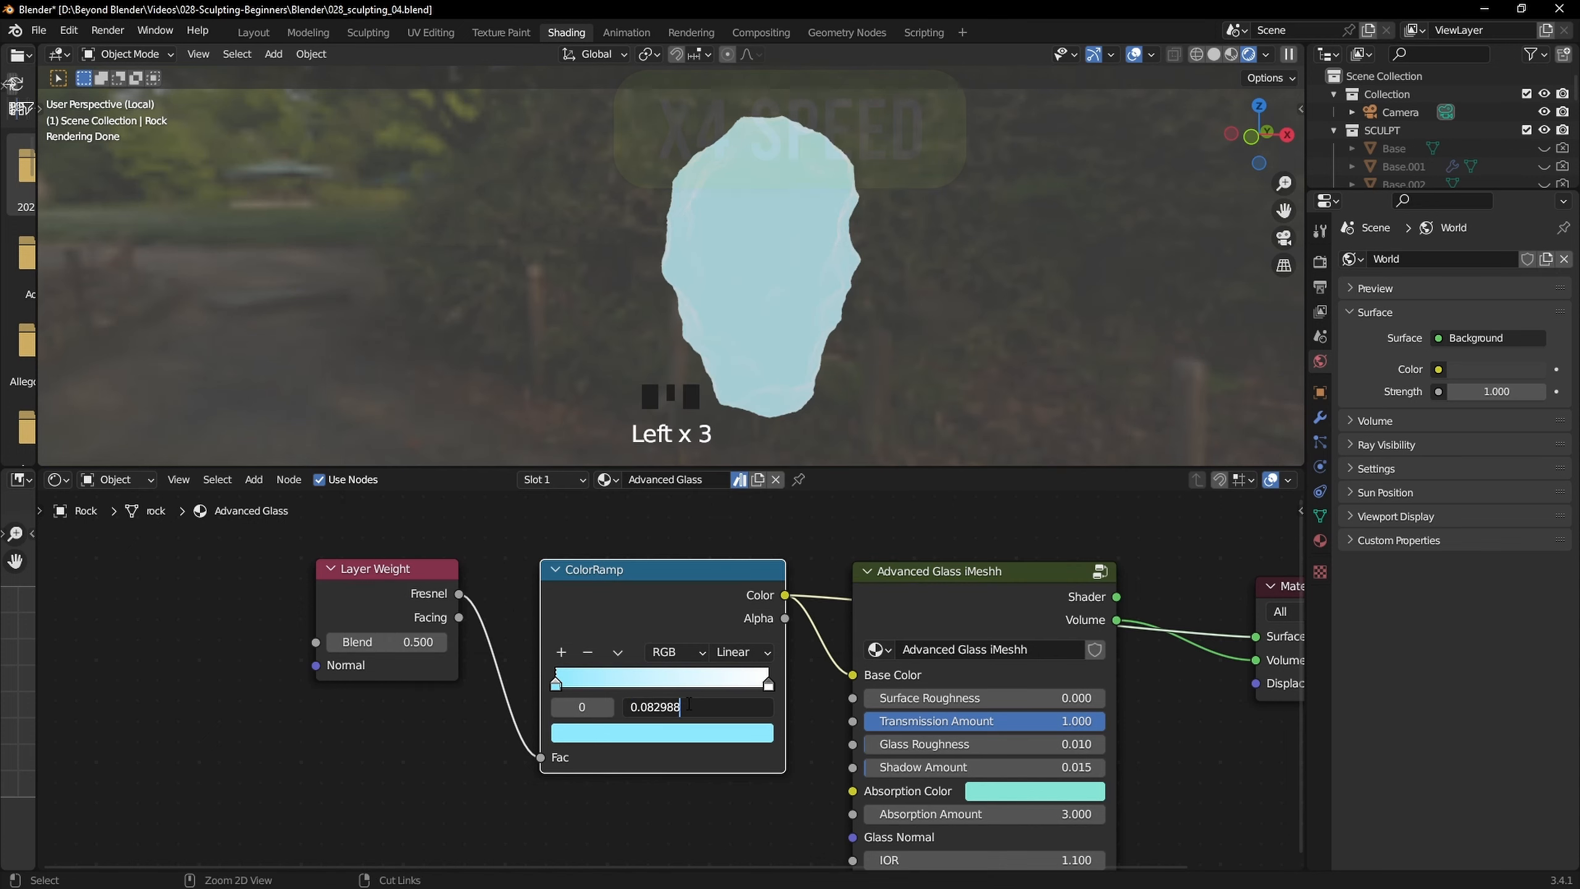
pyautogui.press('Return')
# Switch to crystal_material.txt in Notepad and copy the purple hex code 8B42E4
pyautogui.hotkey('alt', 'Tab')
pyautogui.moveTo(514, 430); pyautogui.dragTo(615, 430)
pyautogui.hotkey('ctrl', 'c')
# Return to Blender, shift the white ColorRamp stop inward and add a middle stop with hex color 8B42E4
pyautogui.hotkey('alt', 'Tab')
pyautogui.moveTo(768, 683); pyautogui.dragTo(740, 684)
pyautogui.click(561, 652)
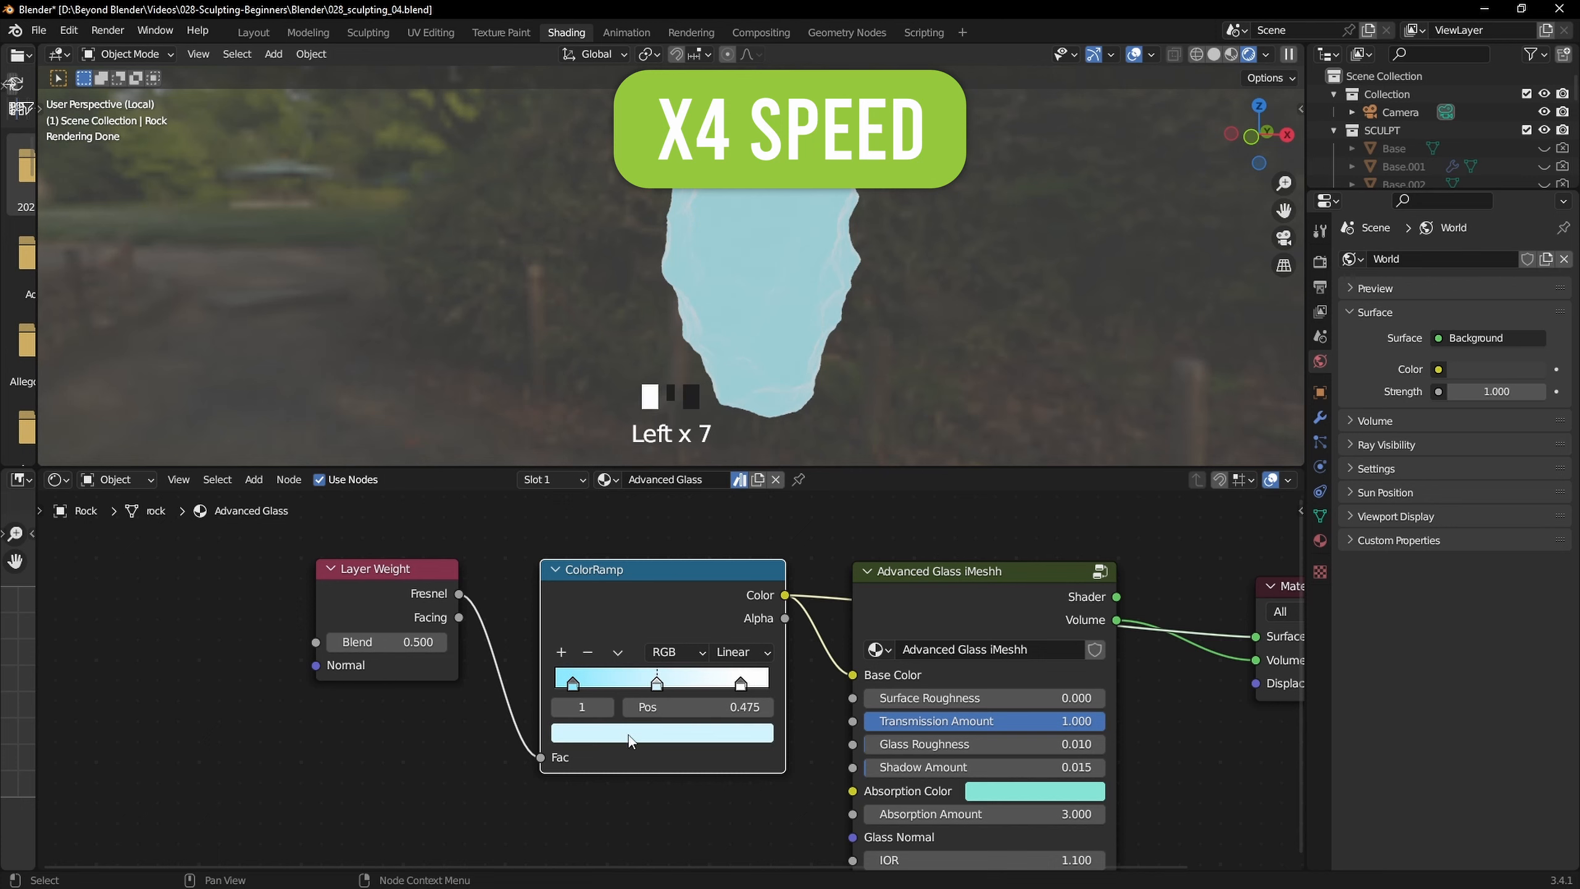
pyautogui.click(628, 735)
pyautogui.hotkey('ctrl', 'v')
# Copy the purple position value 0.141079 from crystal_material.txt in Notepad and use it as the purple stop's position in Blender
pyautogui.hotkey('alt', 'Tab')
pyautogui.moveTo(807, 431); pyautogui.dragTo(947, 432)
pyautogui.hotkey('ctrl', 'c')
pyautogui.hotkey('alt', 'Tab')
pyautogui.click(697, 708)
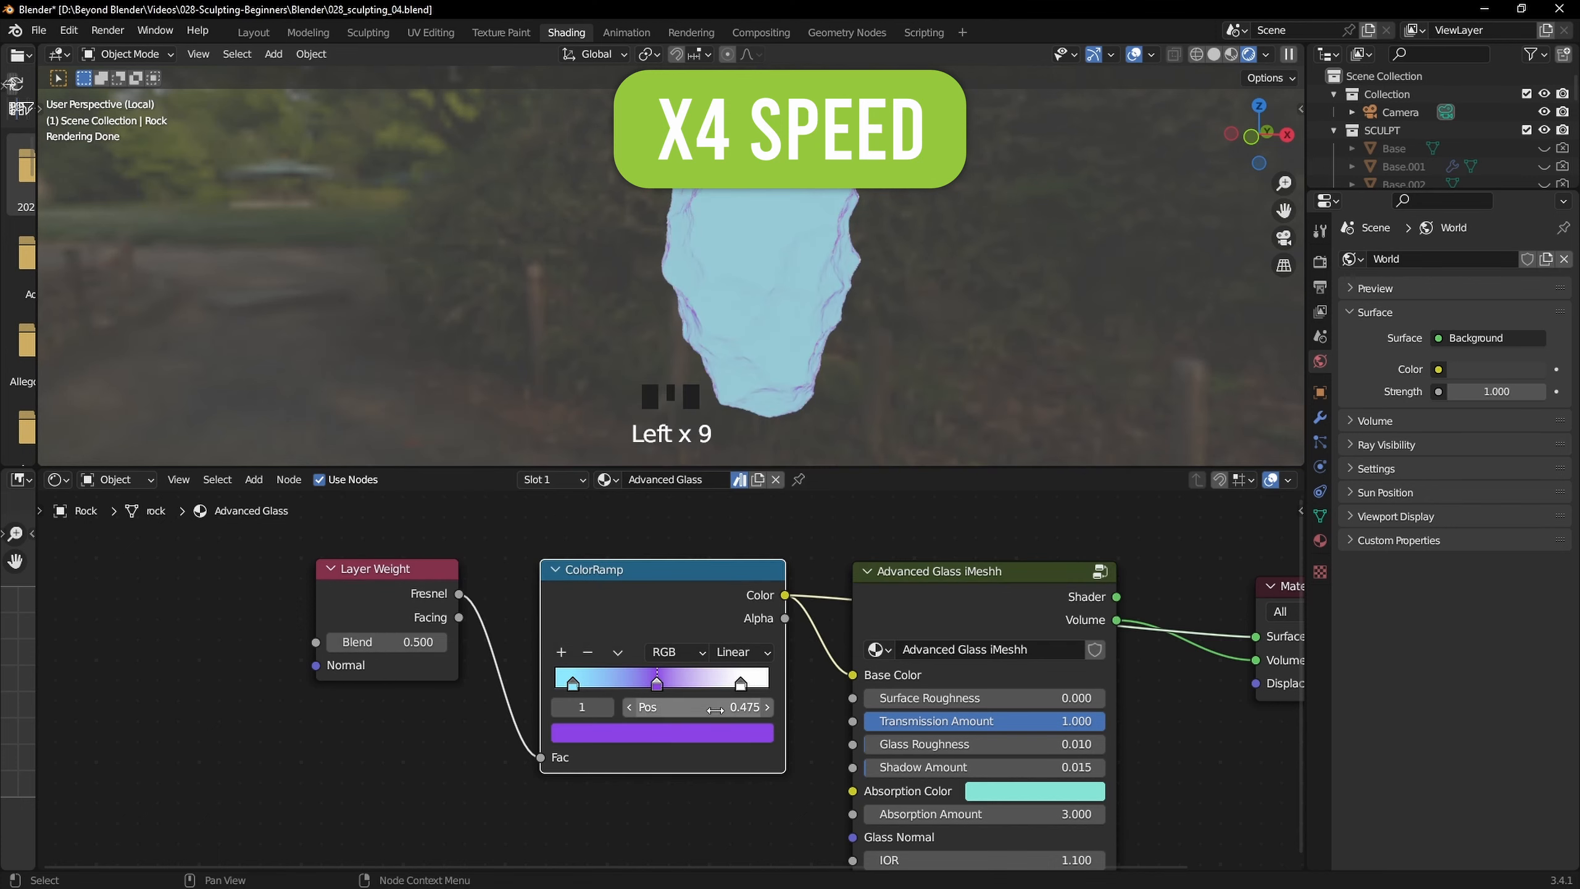
pyautogui.hotkey('ctrl', 'v')
# Copy the yellow hex code E1F258 from crystal_material.txt in Notepad and apply it to the ColorRamp's last, white stop in Blender
pyautogui.click(740, 683)
pyautogui.hotkey('alt', 'Tab')
pyautogui.moveTo(514, 470); pyautogui.dragTo(616, 471)
pyautogui.hotkey('alt', 'Tab')
pyautogui.click(684, 733)
pyautogui.click(668, 640)
pyautogui.hotkey('ctrl', 'v')
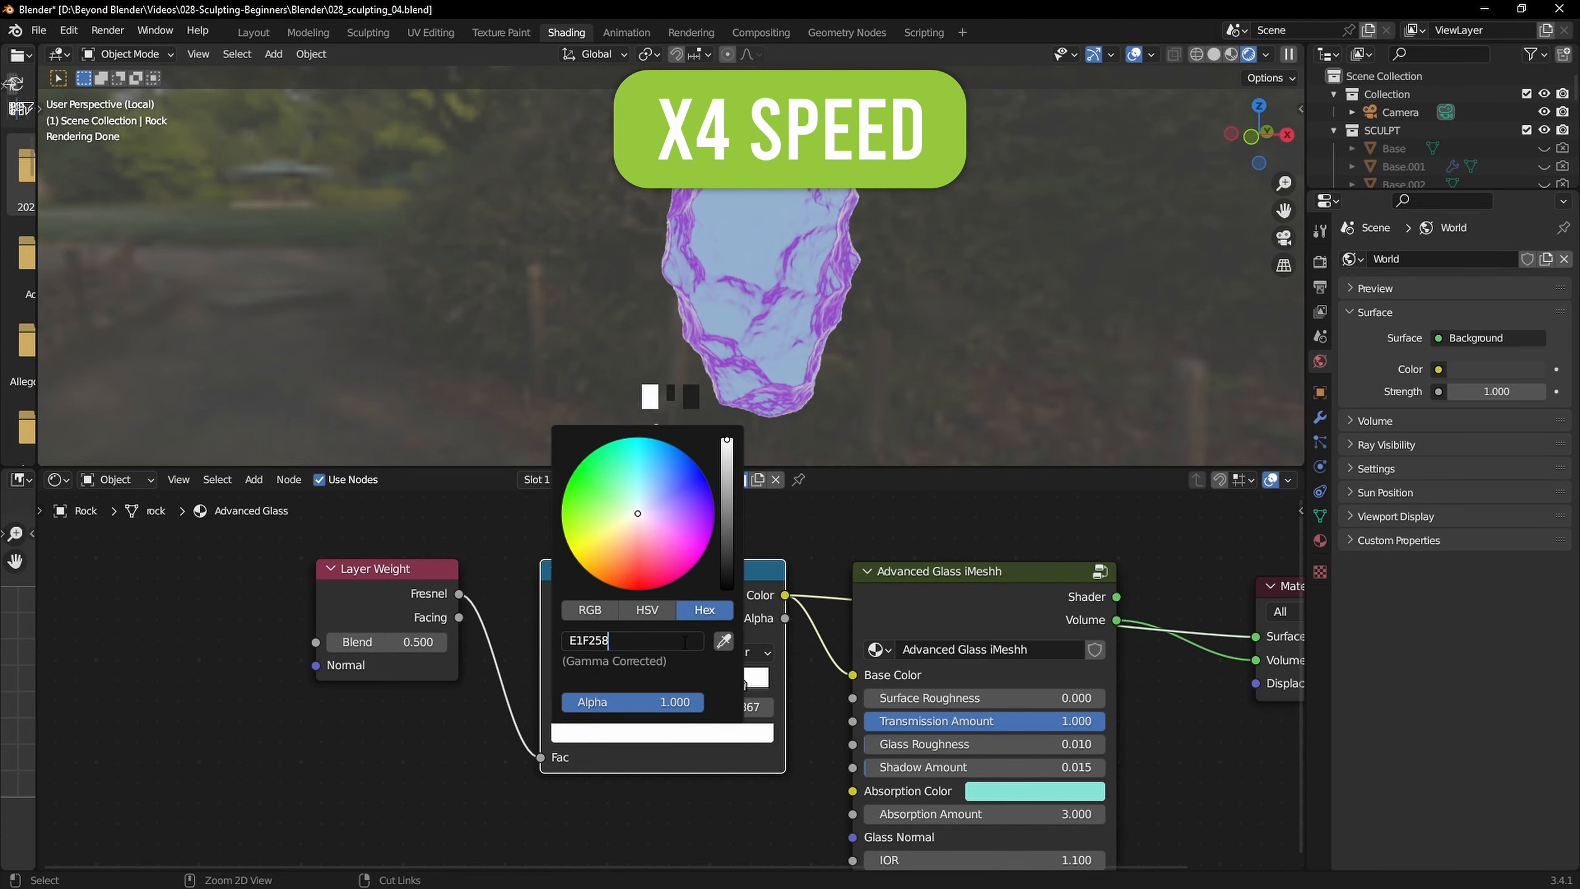
# Copy the yellow position value 0.365145 from crystal_material.txt in Notepad and use it as the yellow stop's position in Blender
pyautogui.hotkey('alt', 'Tab')
pyautogui.moveTo(807, 468); pyautogui.dragTo(947, 469)
pyautogui.hotkey('alt', 'Tab')
pyautogui.click(697, 708)
pyautogui.hotkey('ctrl', 'v')
# Switch the rock's preview from the ColorRamp back to the Advanced Glass iMeshh group
pyautogui.moveTo(920, 236); pyautogui.dragTo(631, 231, button='middle')
pyautogui.keyDown('ctrl'); pyautogui.keyDown('shift'); pyautogui.click(961, 576); pyautogui.keyUp('shift'); pyautogui.keyUp('ctrl')
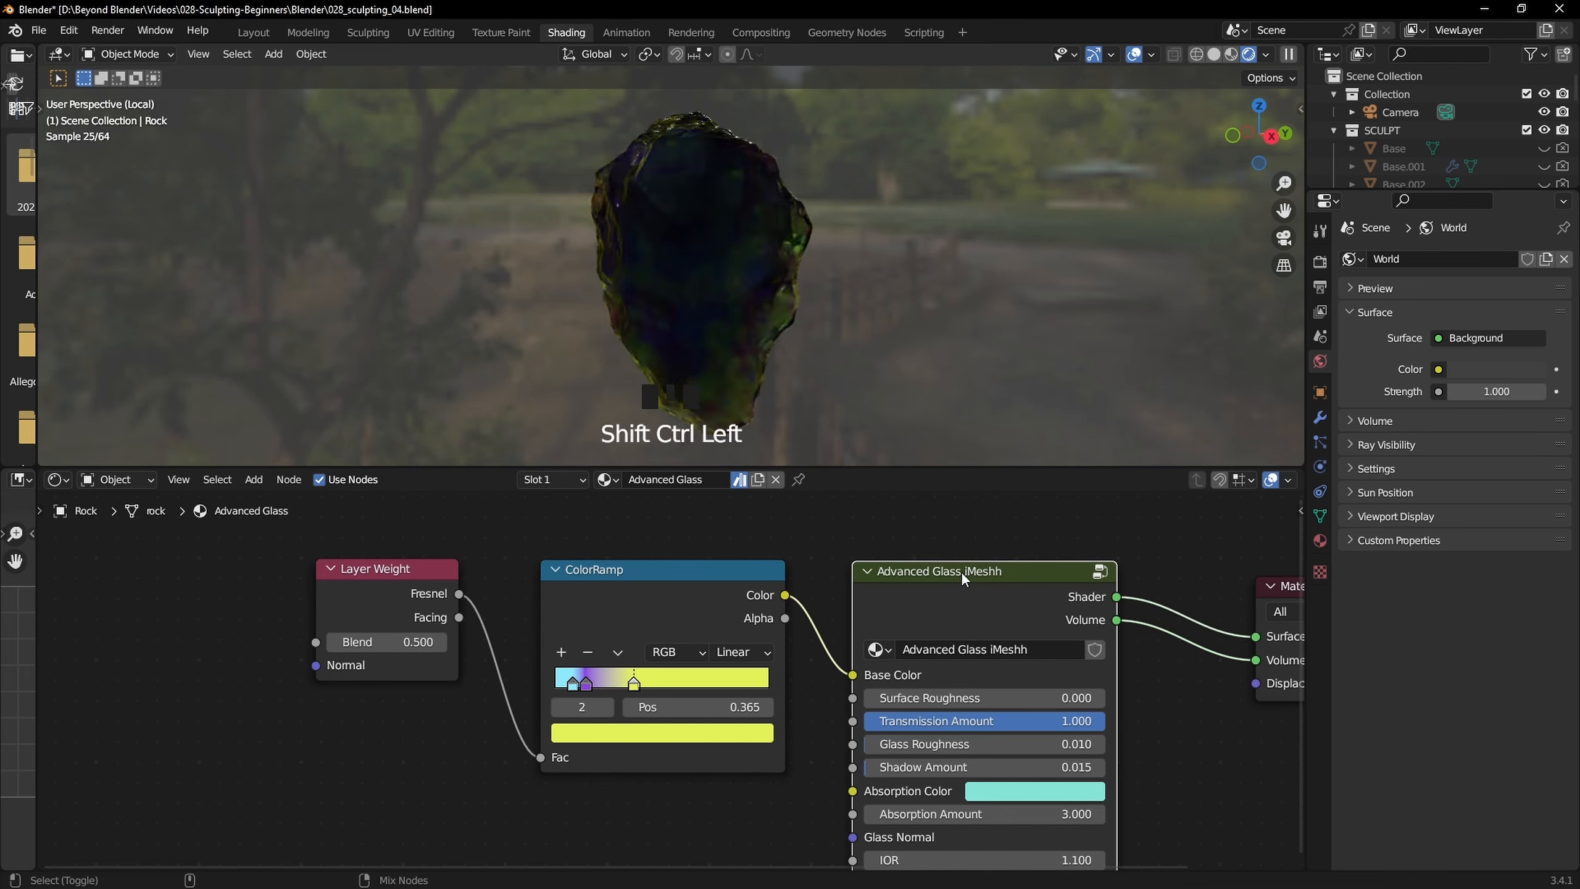
pyautogui.moveTo(740, 252); pyautogui.dragTo(1020, 237, button='middle')
# Change the viewport shading's environment lighting to the bright interior HDRI and check the rock from another side
pyautogui.click(1267, 54)
pyautogui.click(1252, 205)
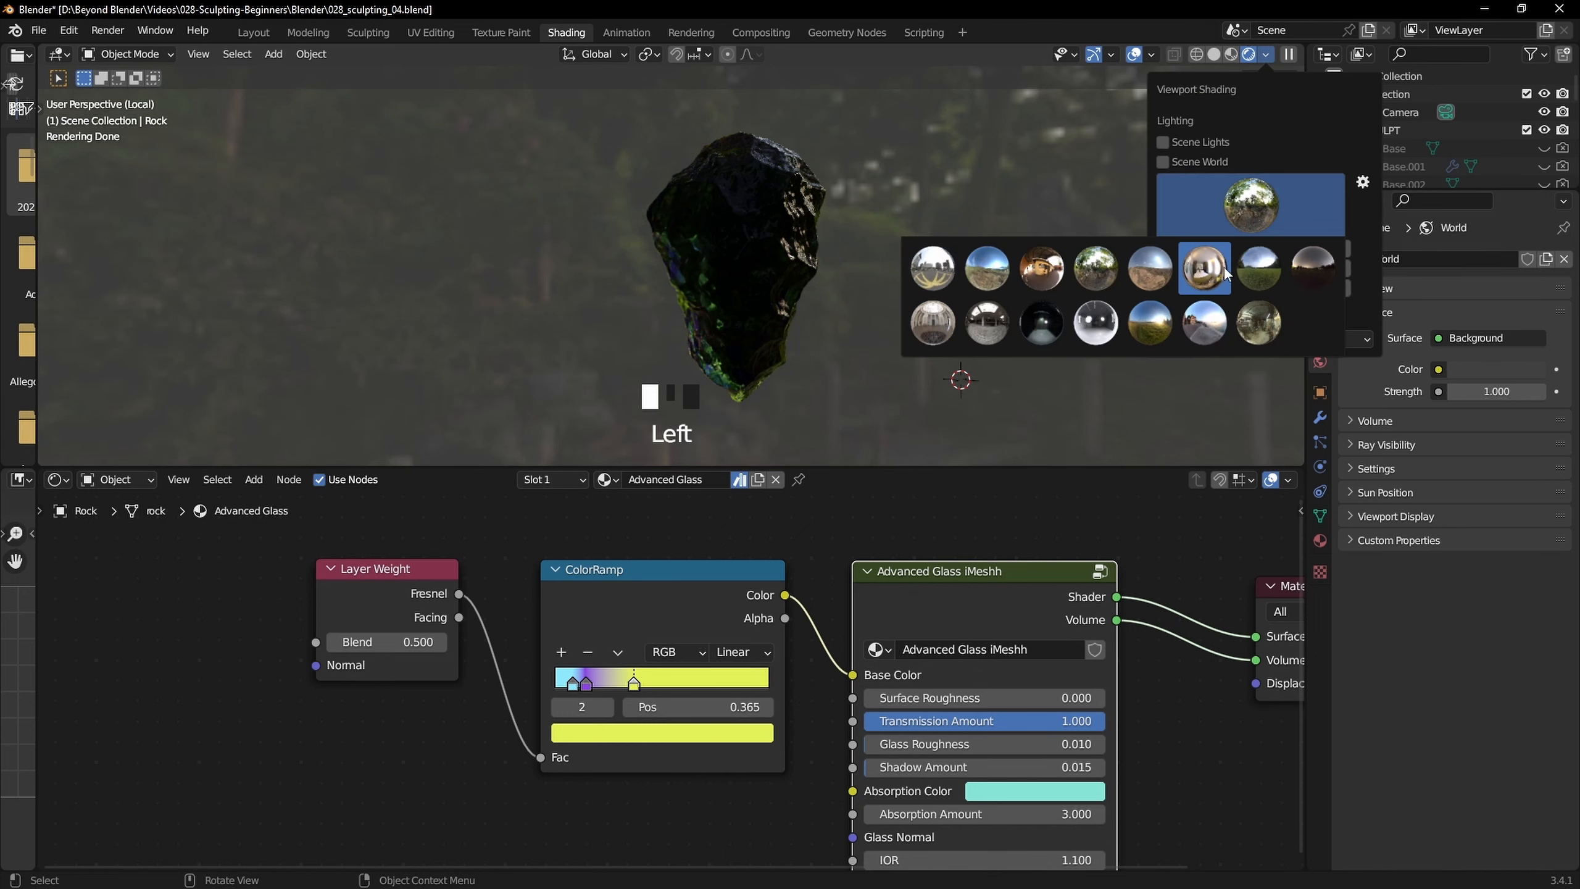
pyautogui.click(1208, 272)
pyautogui.scroll(2, 953, 244)
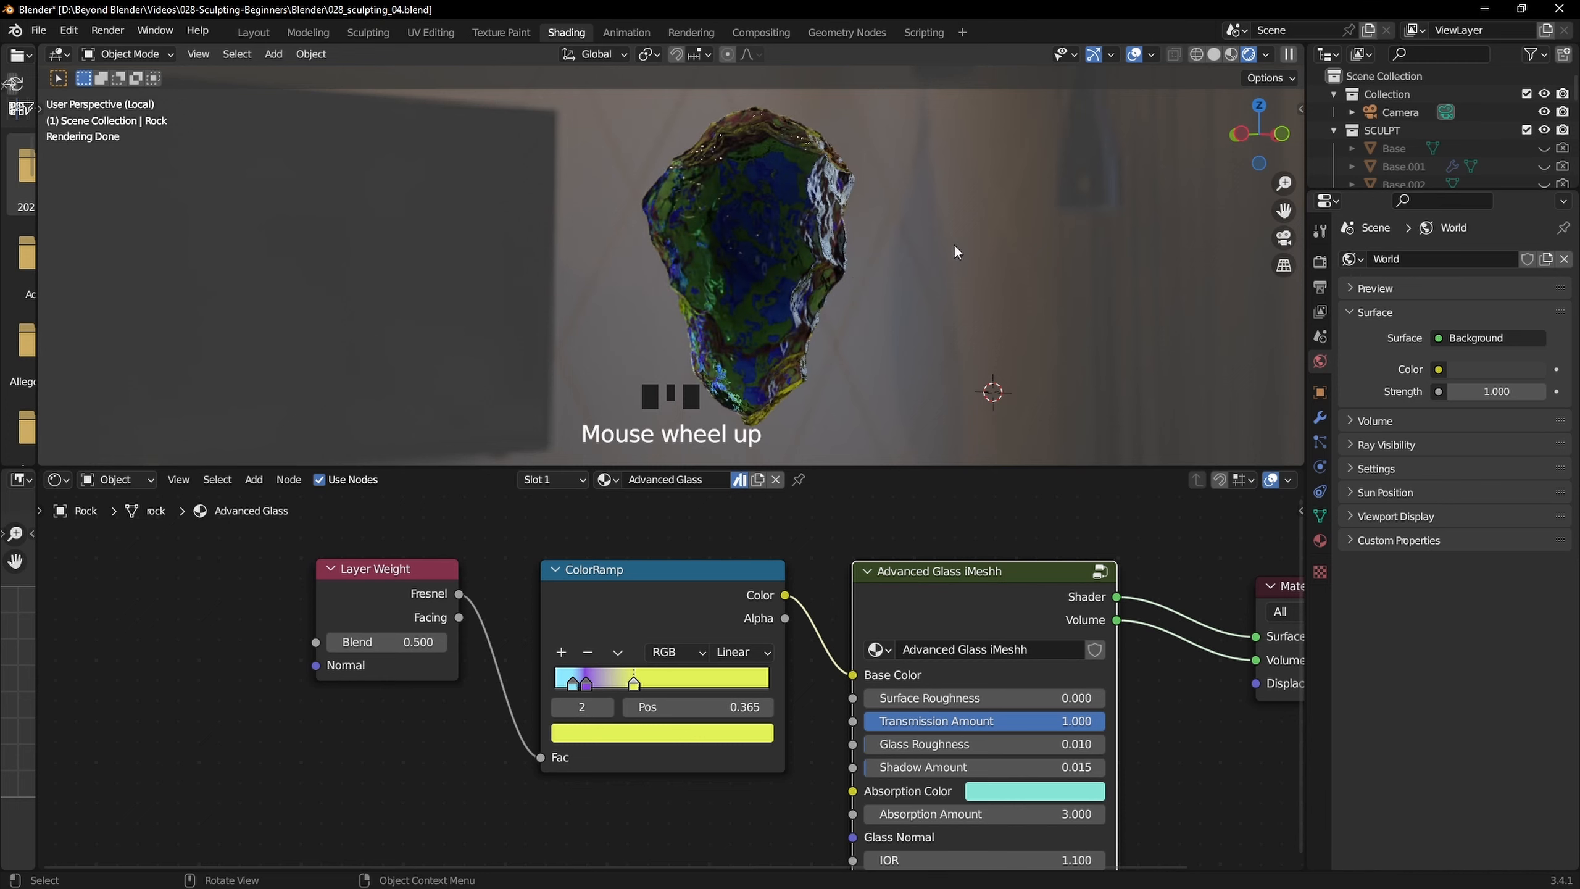
pyautogui.moveTo(952, 244)
pyautogui.mouseDown(button='middle')
pyautogui.moveTo(543, 242)
pyautogui.moveTo(782, 250)
pyautogui.mouseUp(button='middle')
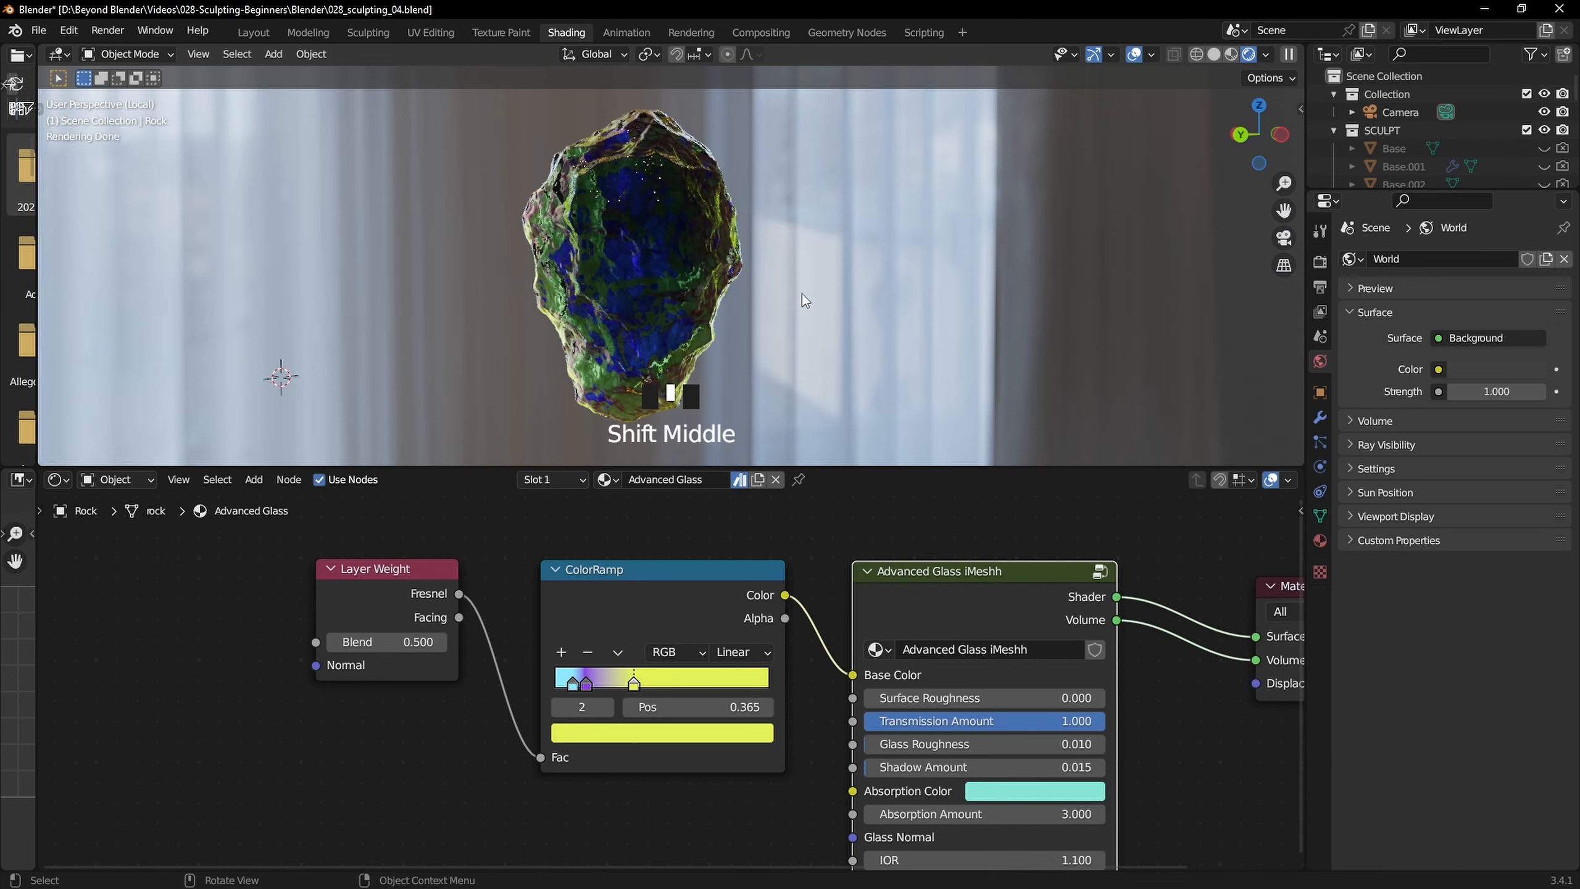
# Add a Musgrave Texture node below the Layer Weight node
pyautogui.scroll(-2, 689, 674)
pyautogui.scroll(-1, 687, 668)
pyautogui.moveTo(732, 760); pyautogui.dragTo(699, 649, button='middle')
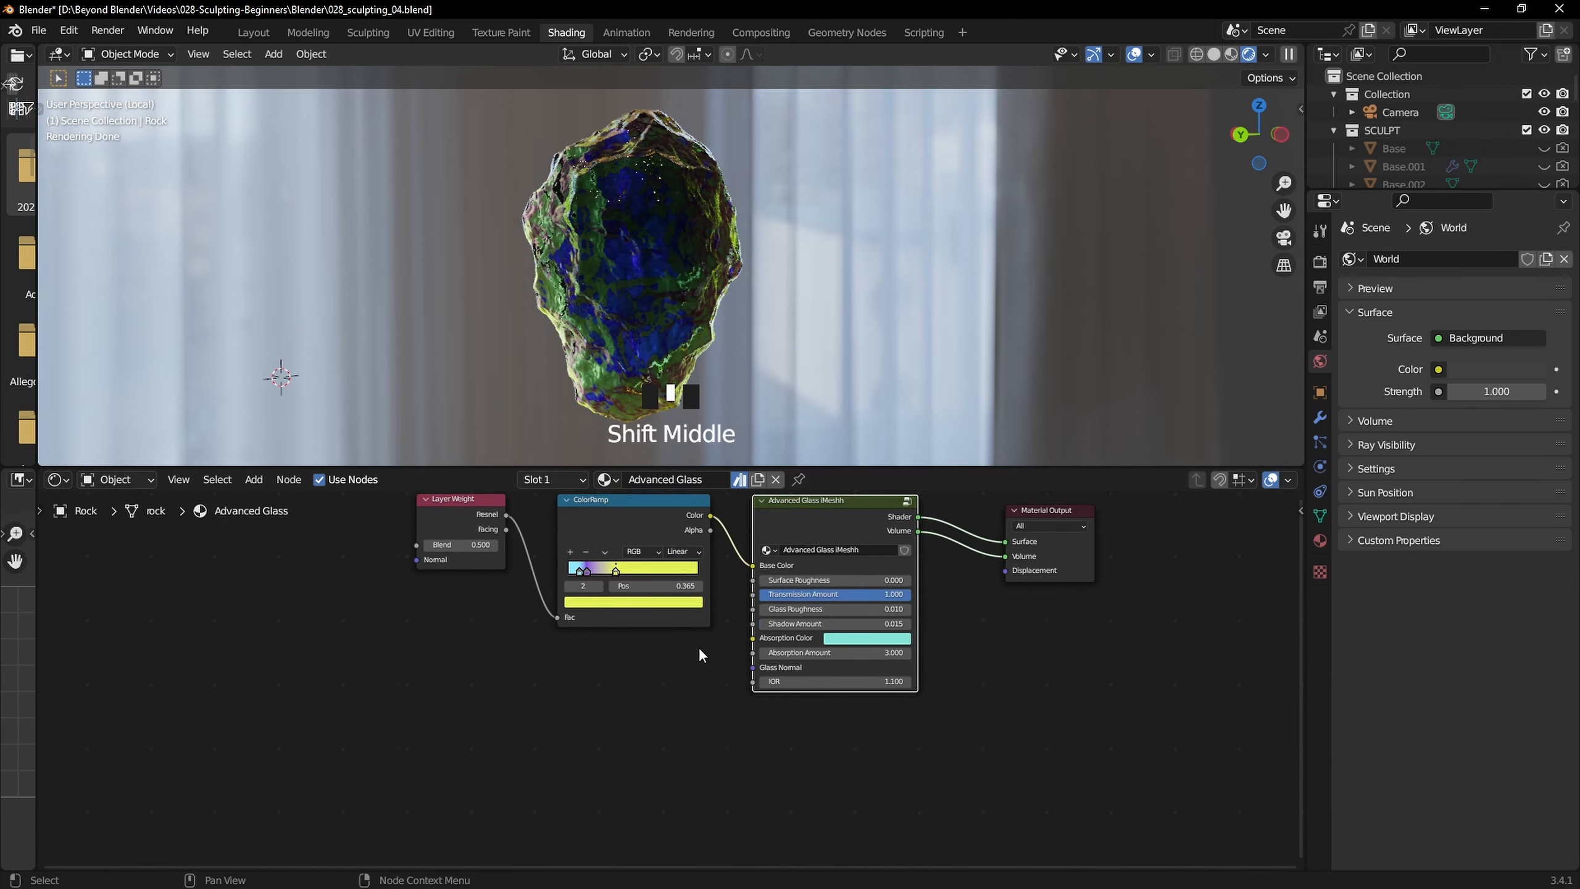
pyautogui.scroll(-1, 691, 714)
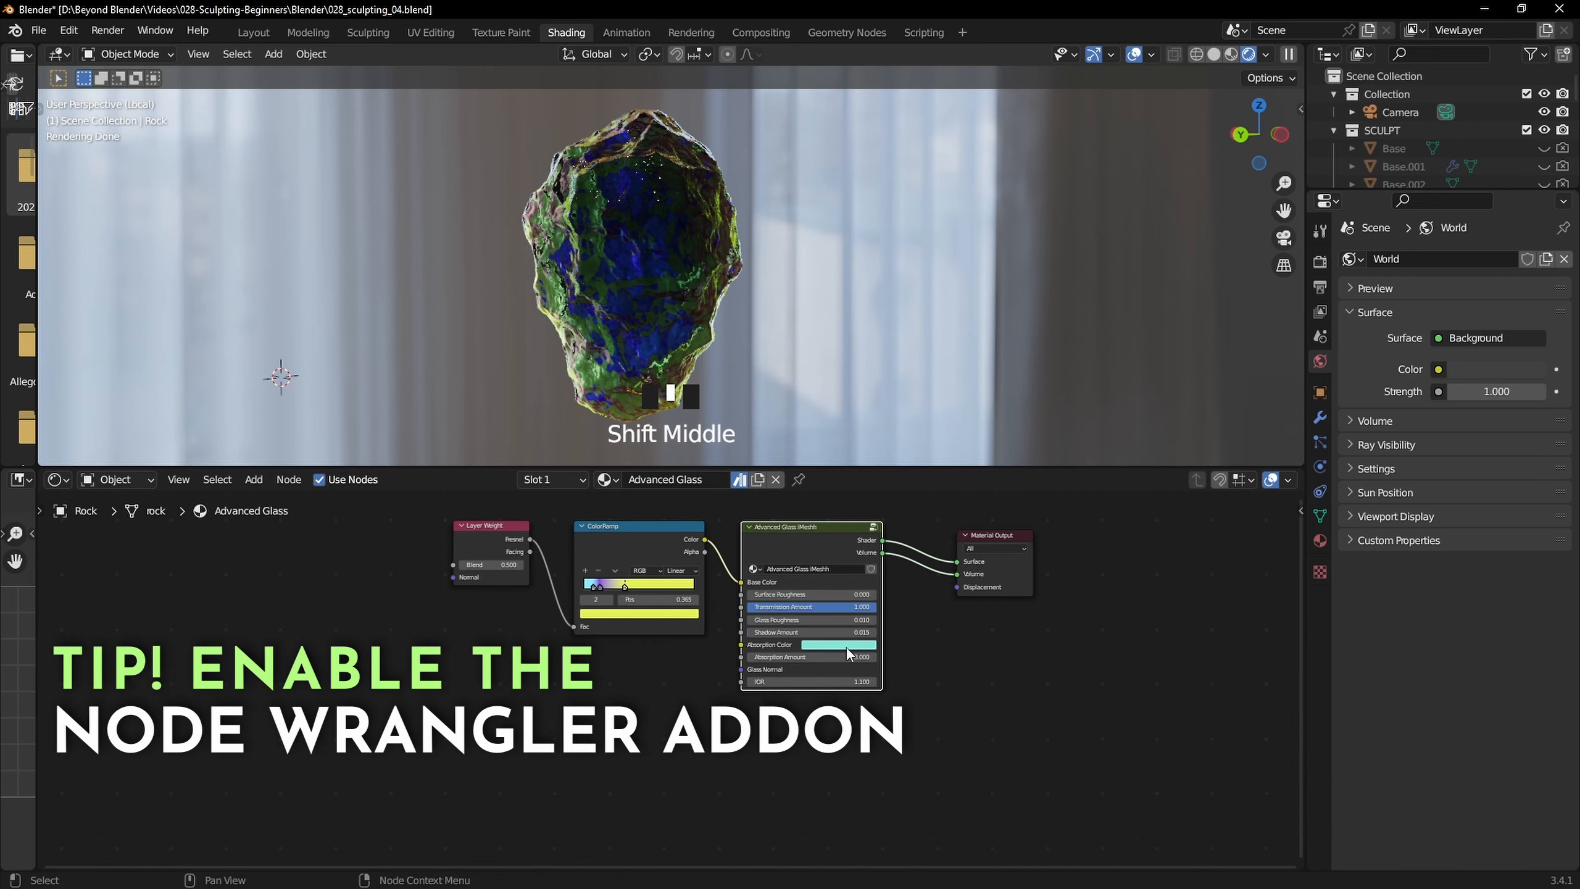
pyautogui.click(642, 717)
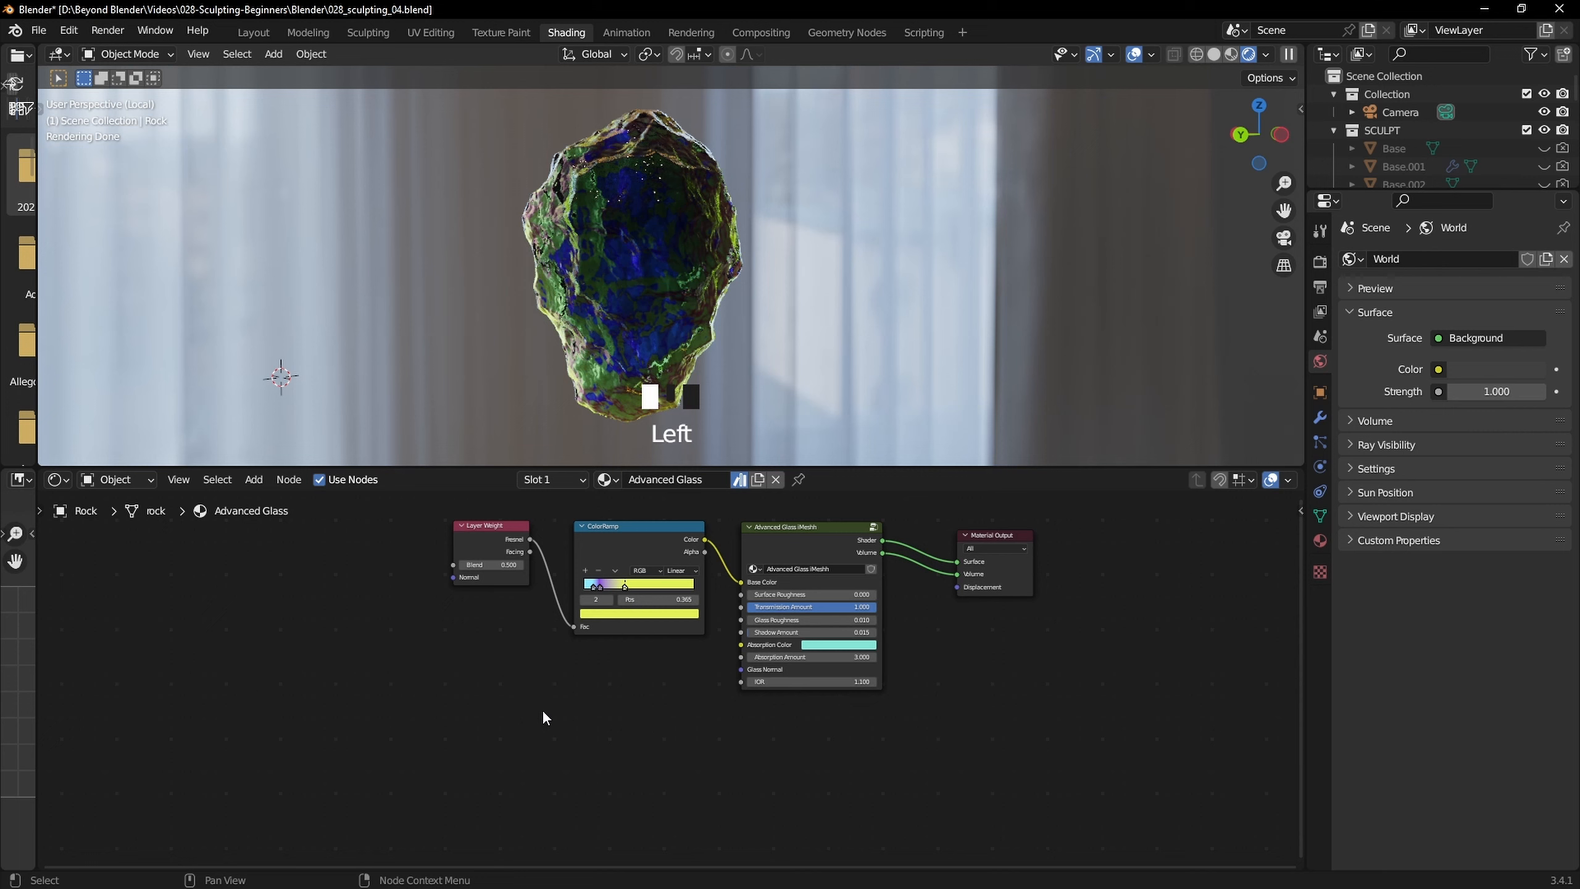
pyautogui.hotkey('shift', 'a')
pyautogui.moveTo(479, 756)
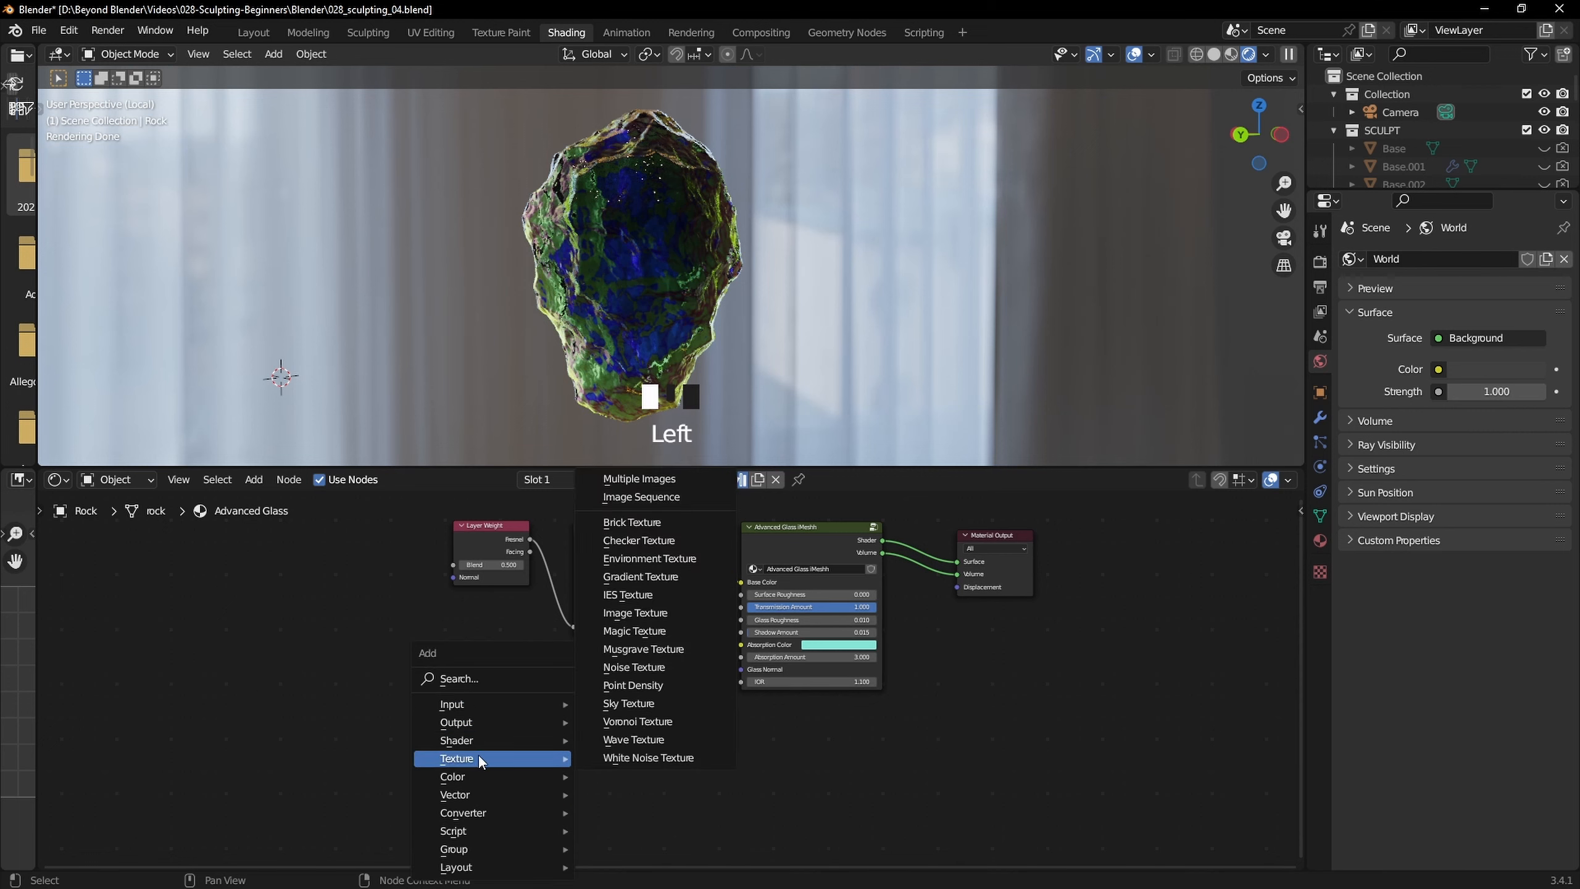
pyautogui.click(654, 648)
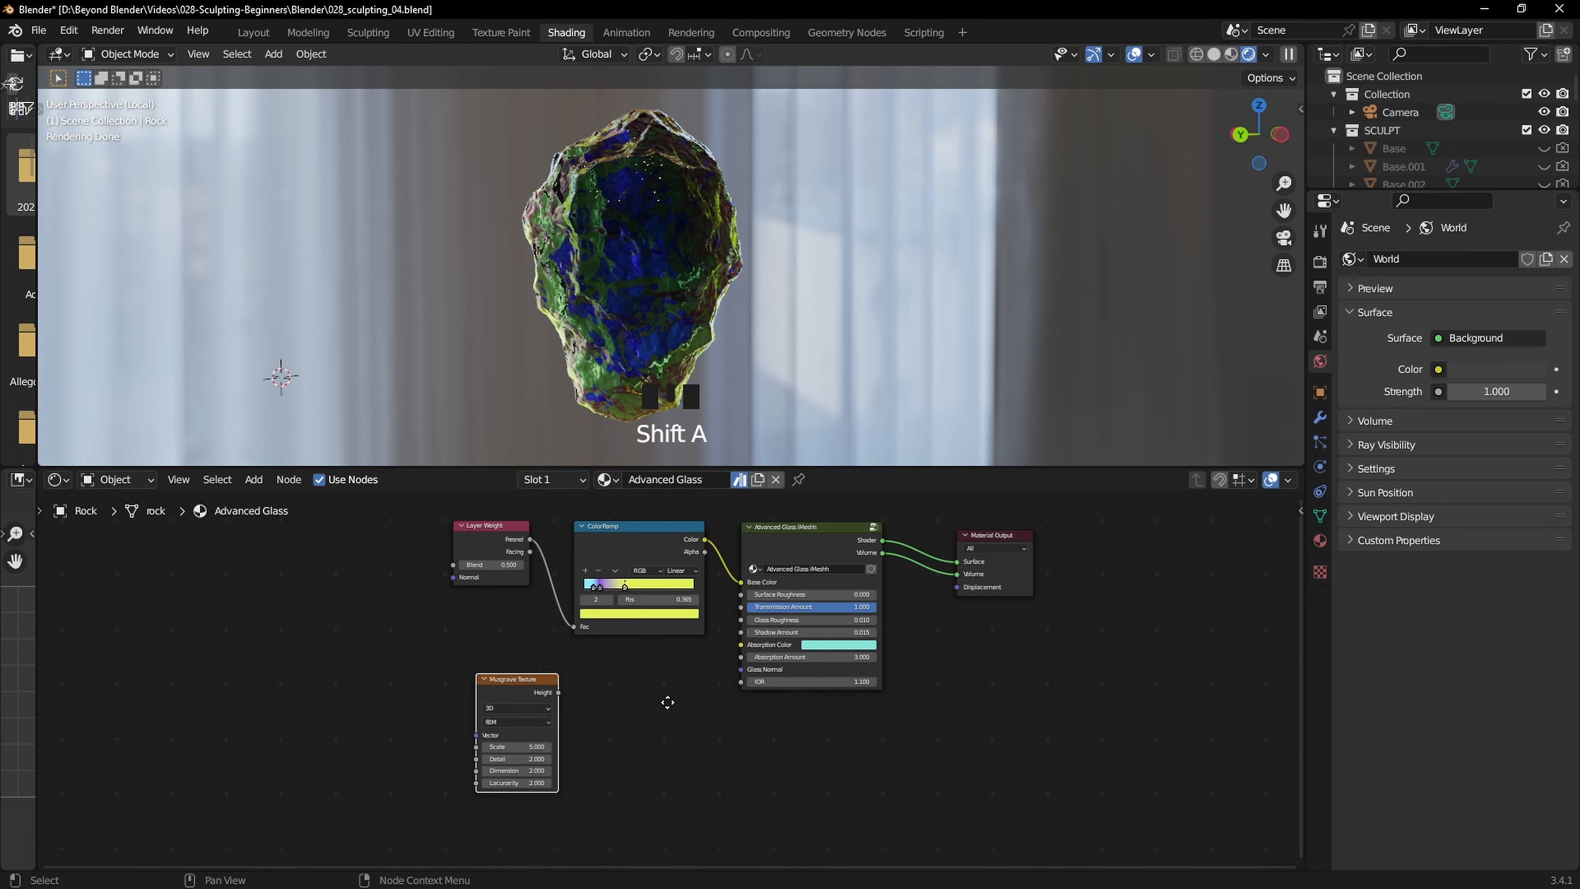
# Add a Noise Texture node and place it directly below the Musgrave Texture node
pyautogui.moveTo(667, 701); pyautogui.dragTo(685, 673, button='middle')
pyautogui.hotkey('shift', 'a')
pyautogui.moveTo(684, 674)
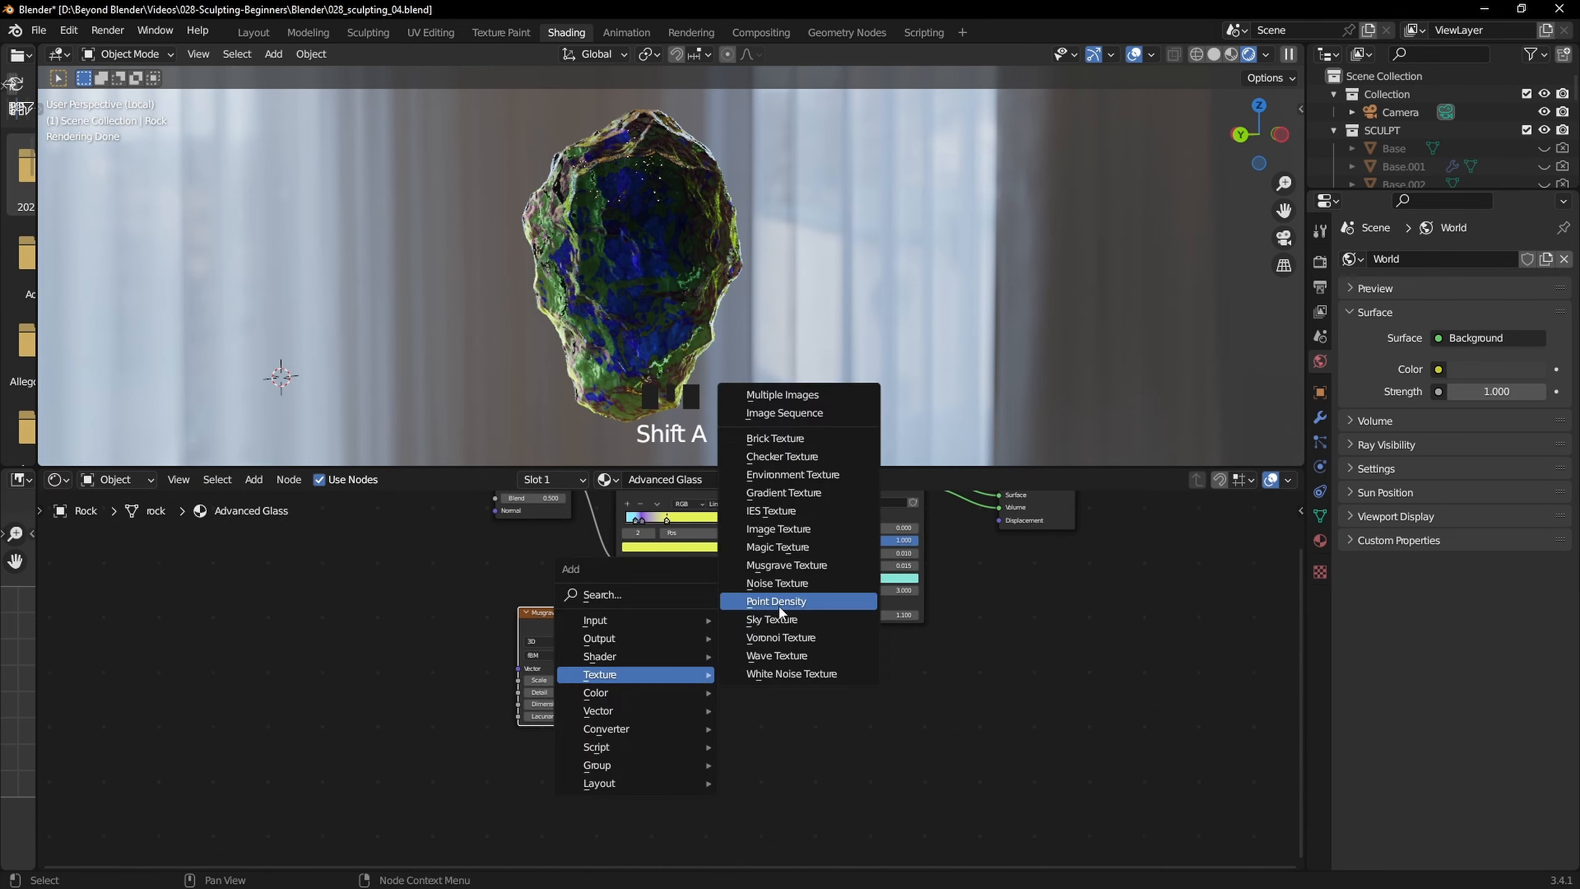
pyautogui.click(777, 583)
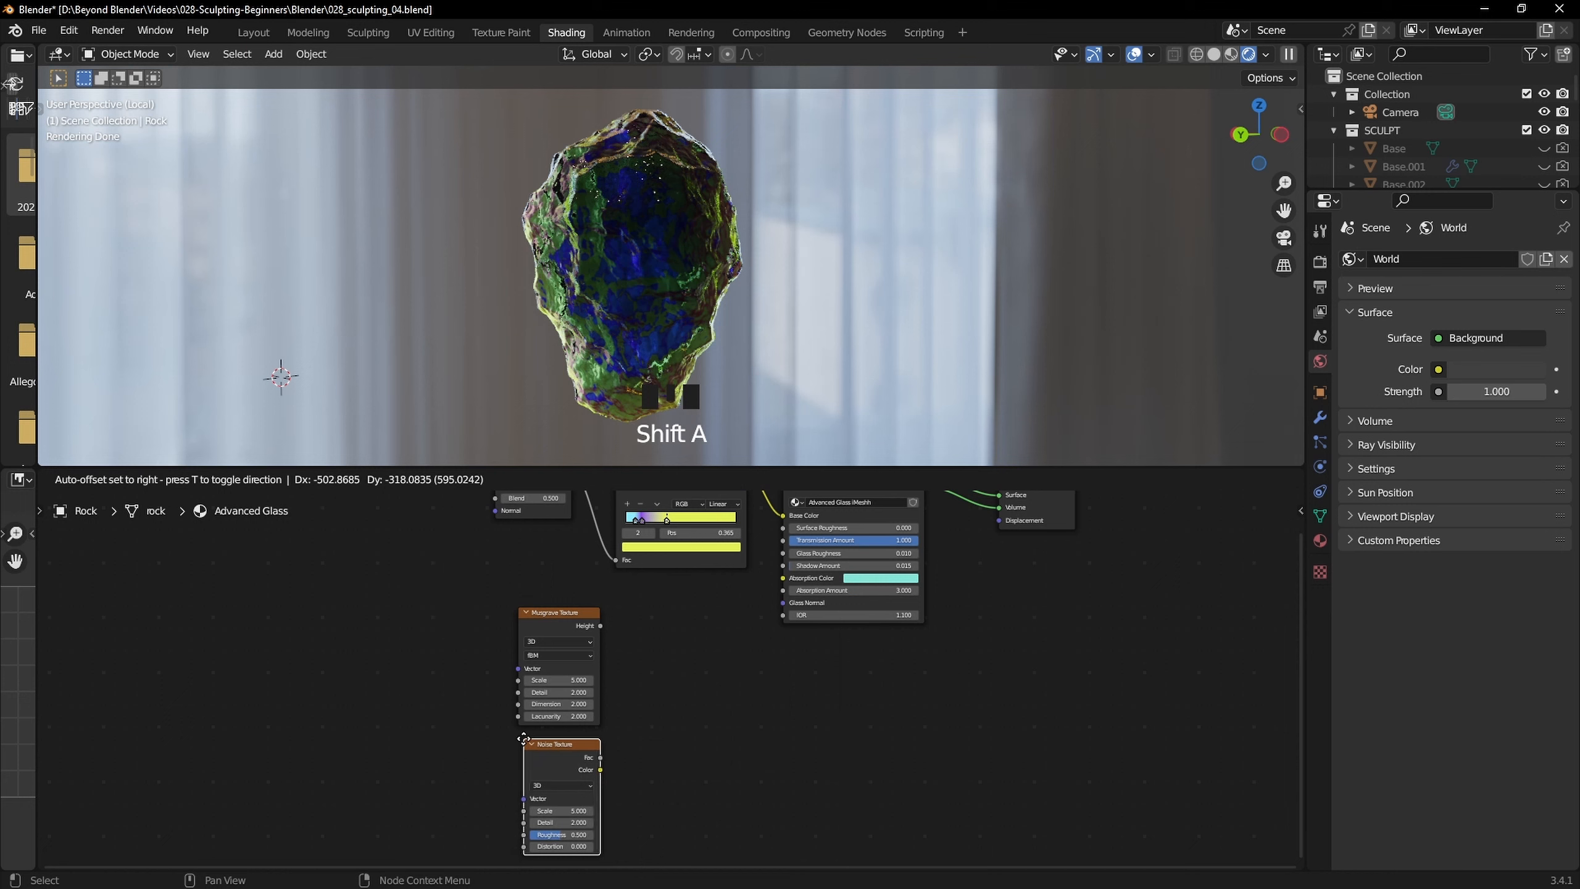
pyautogui.click(523, 739)
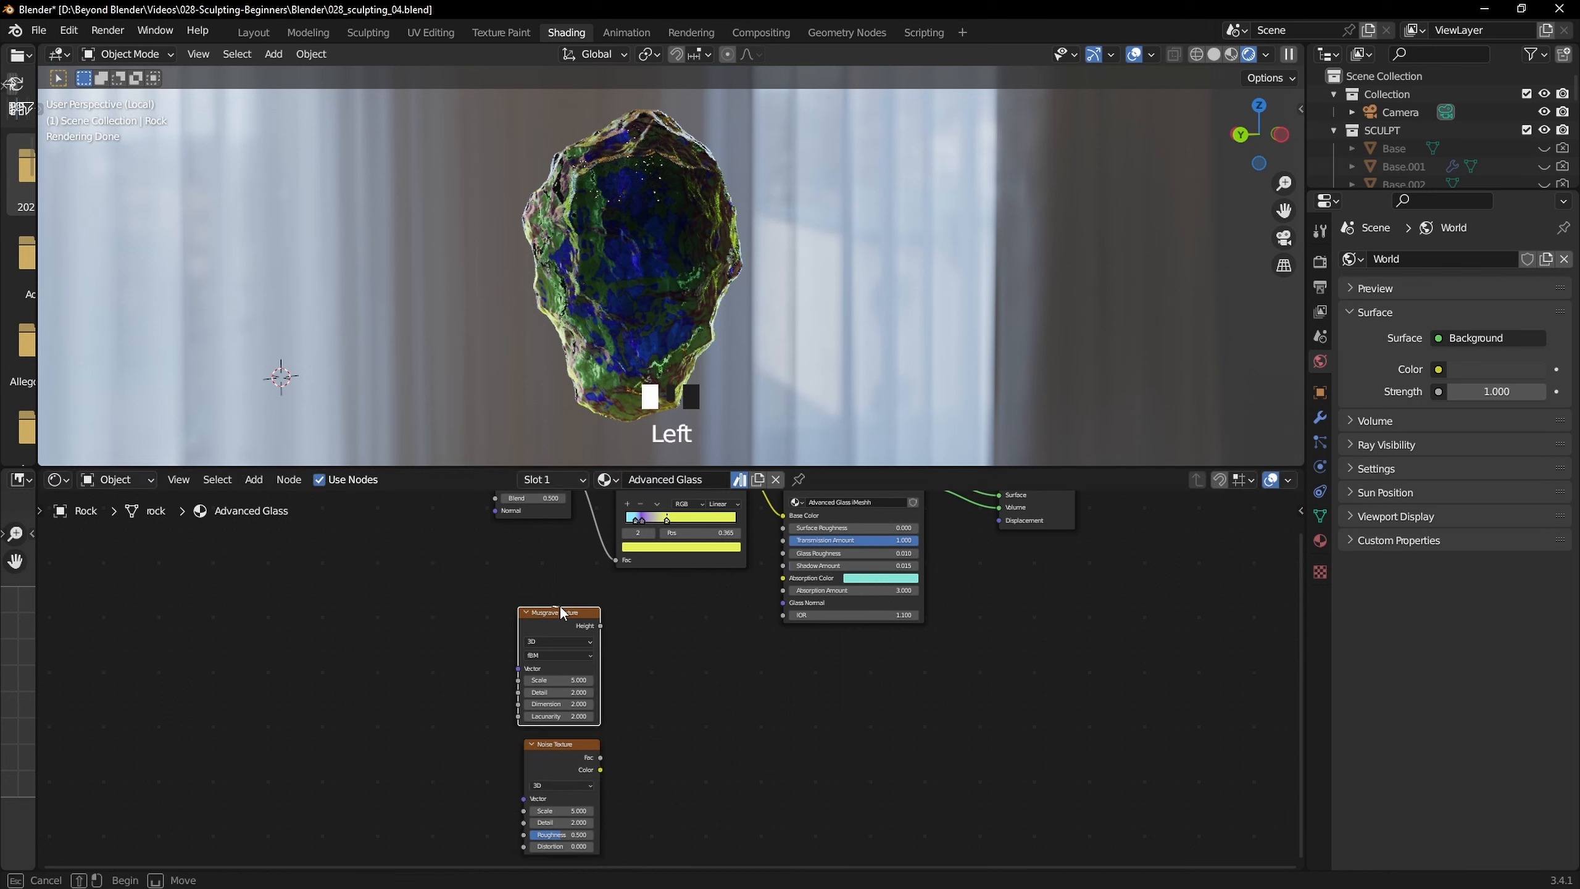
pyautogui.click(514, 630)
# Add a Mapping node and connect its Vector output to the Vector inputs of the Musgrave and Noise Texture nodes
pyautogui.hotkey('shift', 'a')
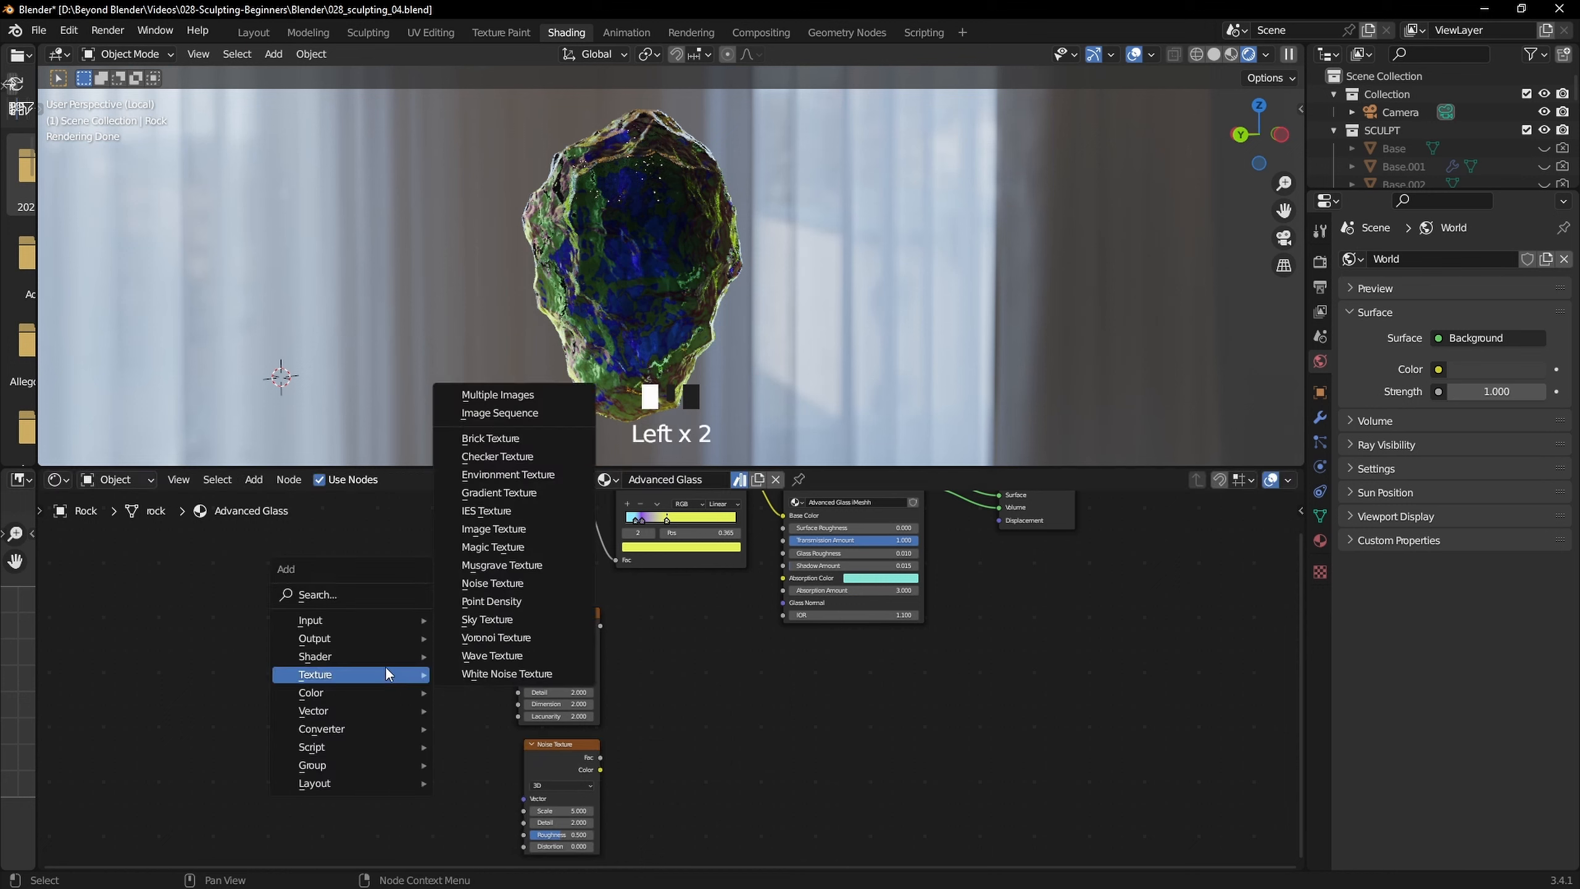
pyautogui.click(363, 596)
pyautogui.write('map')
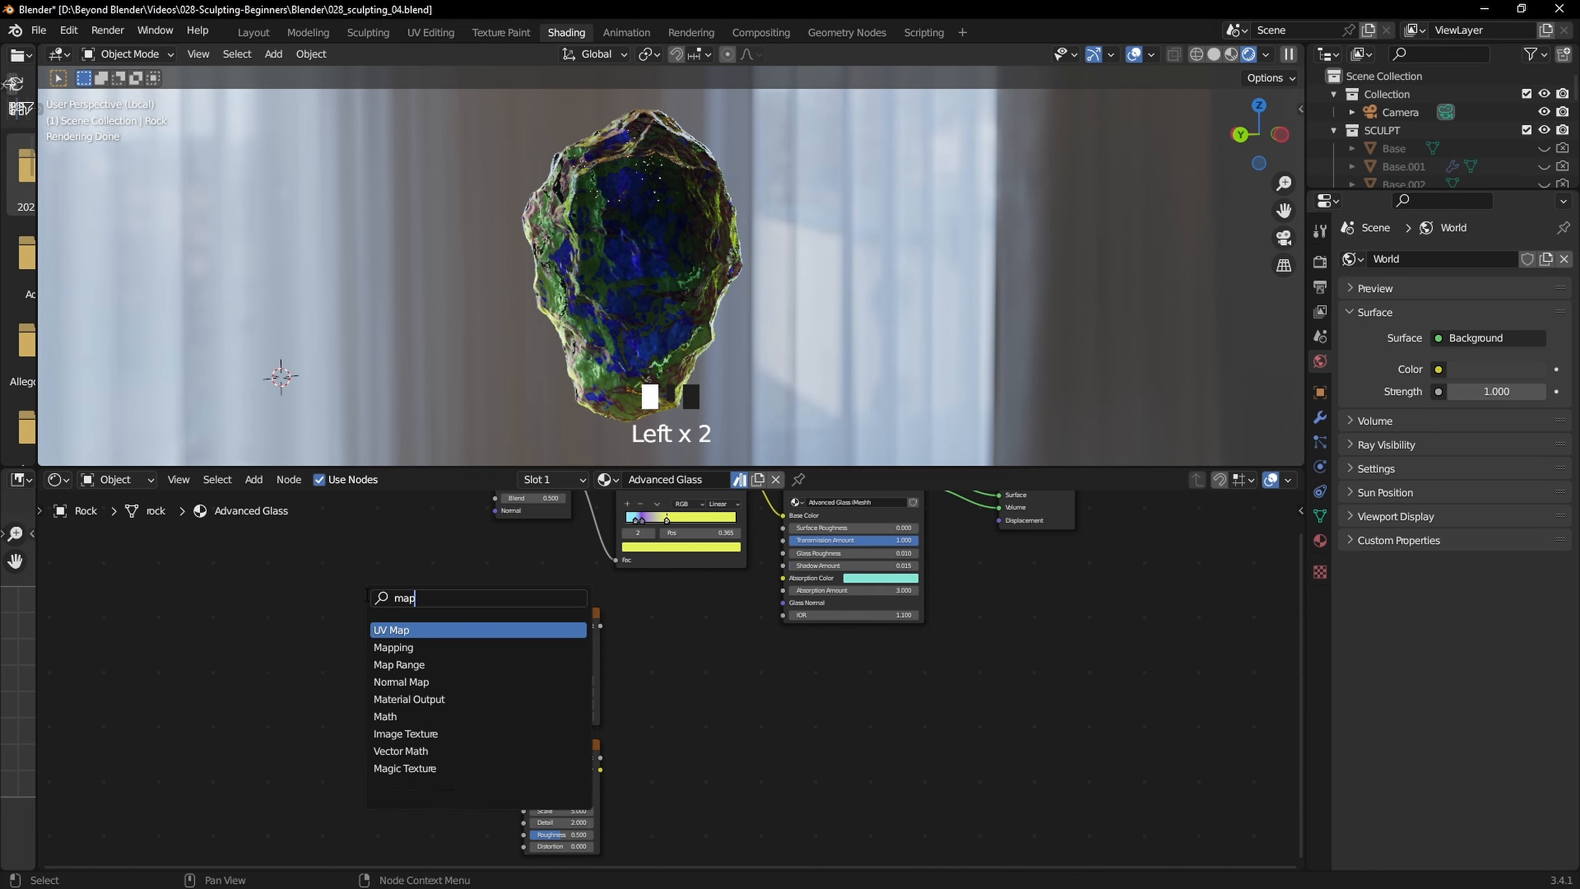
pyautogui.click(378, 649)
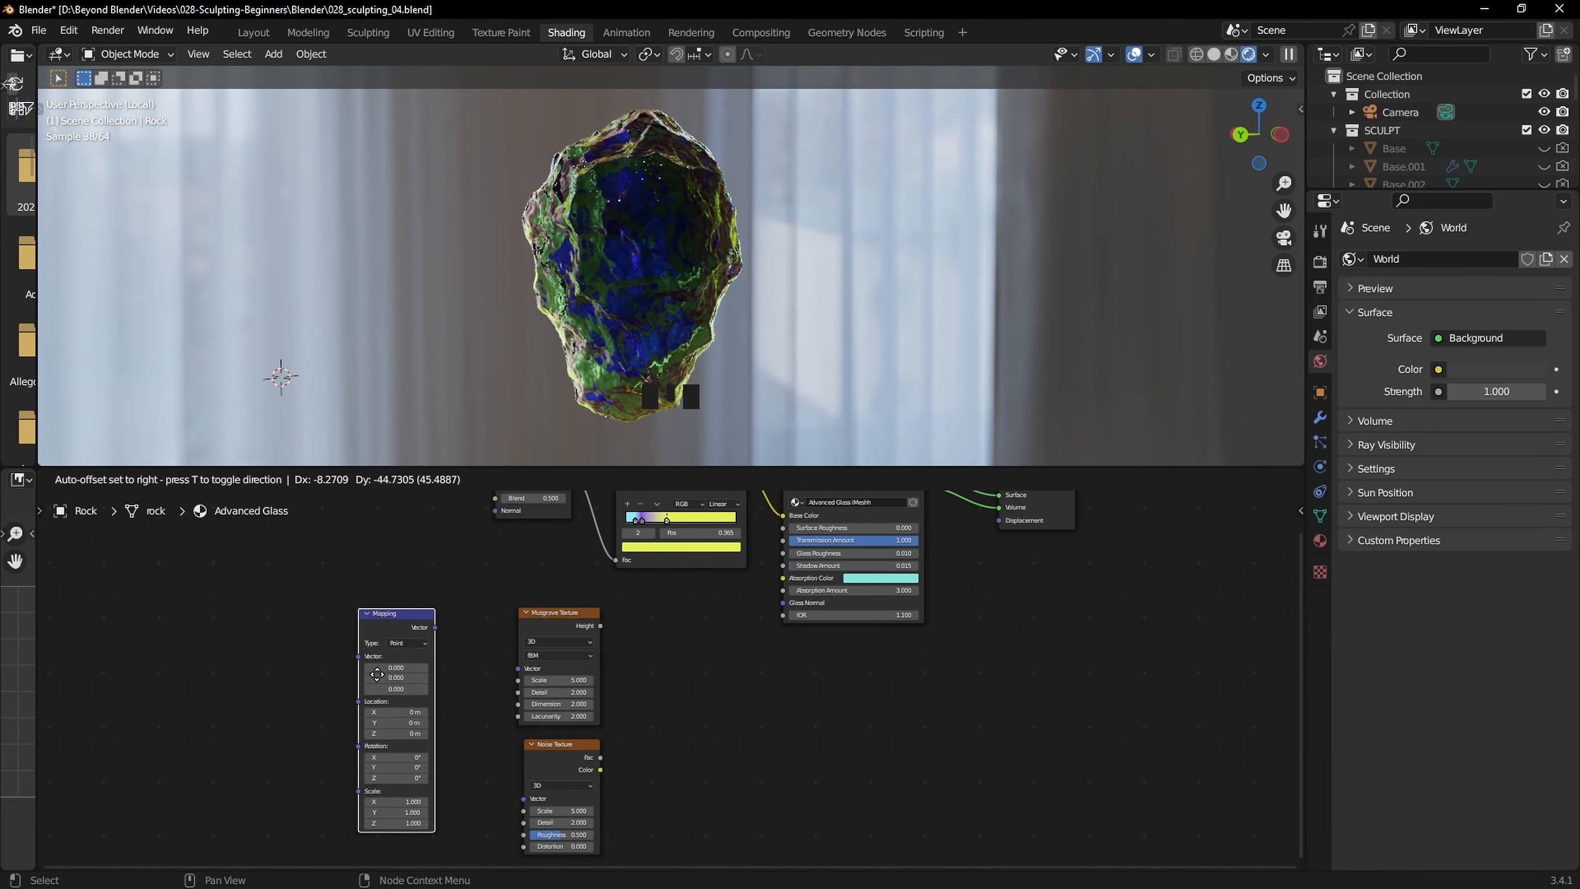
pyautogui.click(471, 672)
pyautogui.moveTo(457, 635); pyautogui.dragTo(524, 799)
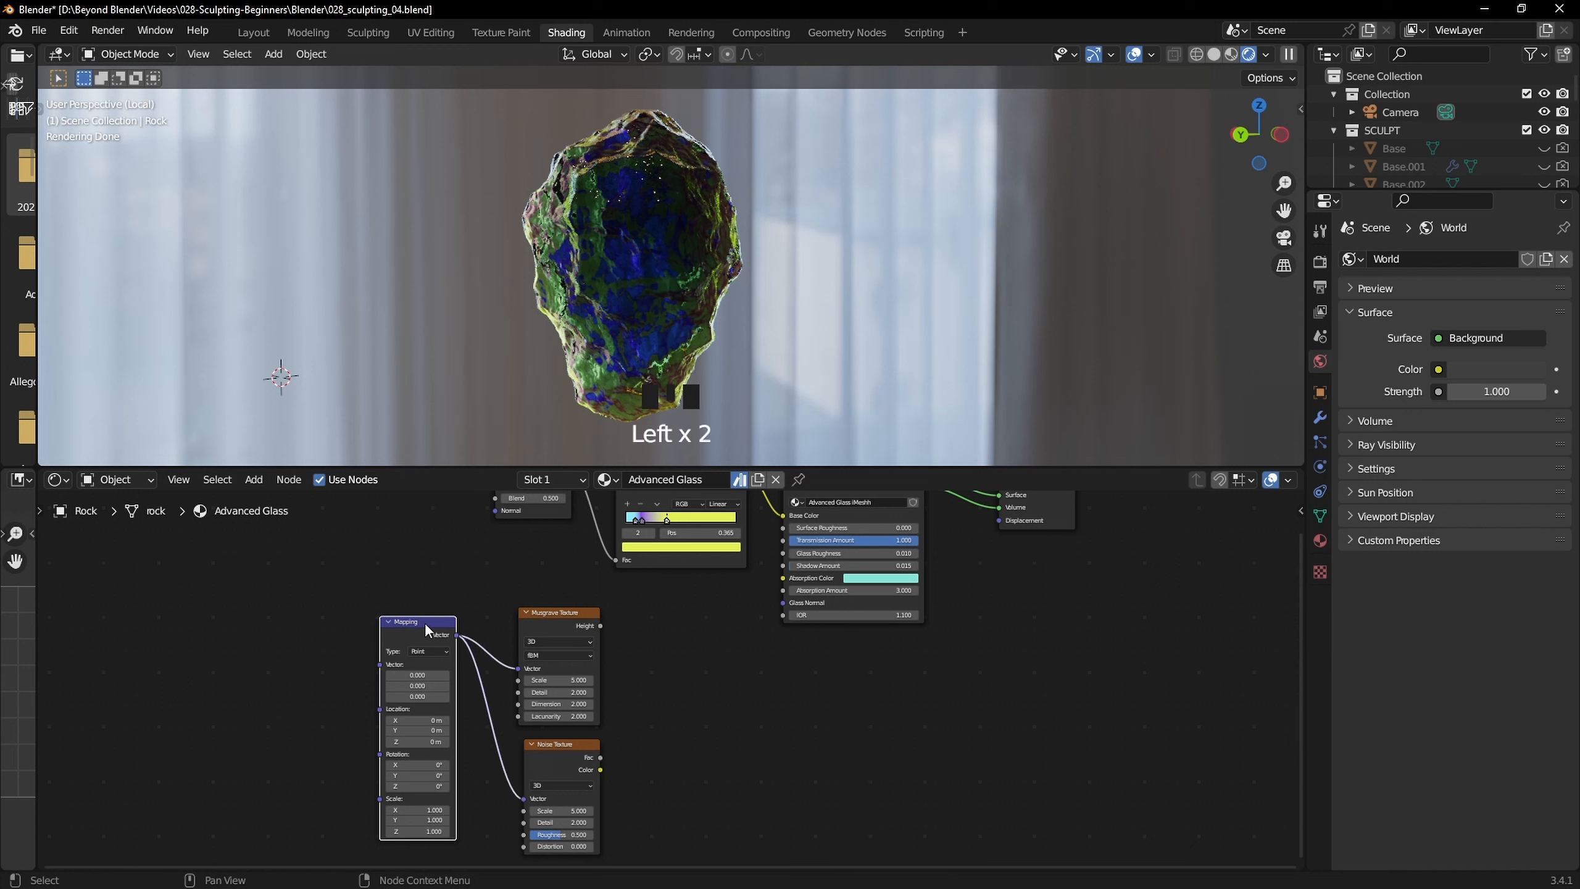
# Find the Texture Coordinate node by searching for "texture co" and place it in front of the Mapping node
pyautogui.hotkey('shift', 'a')
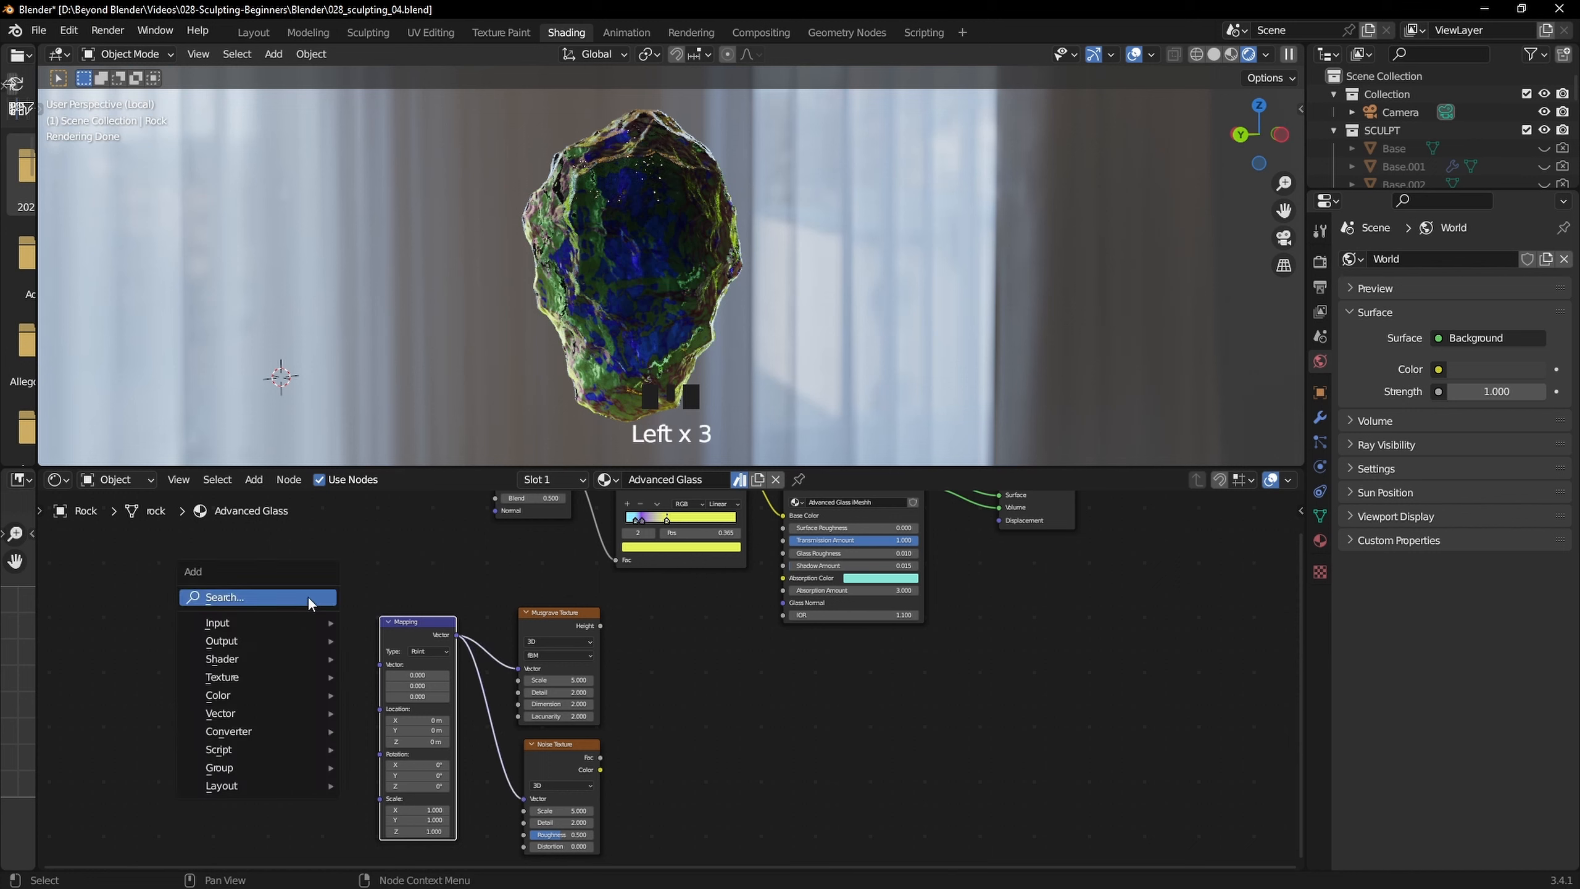
pyautogui.moveTo(247, 675)
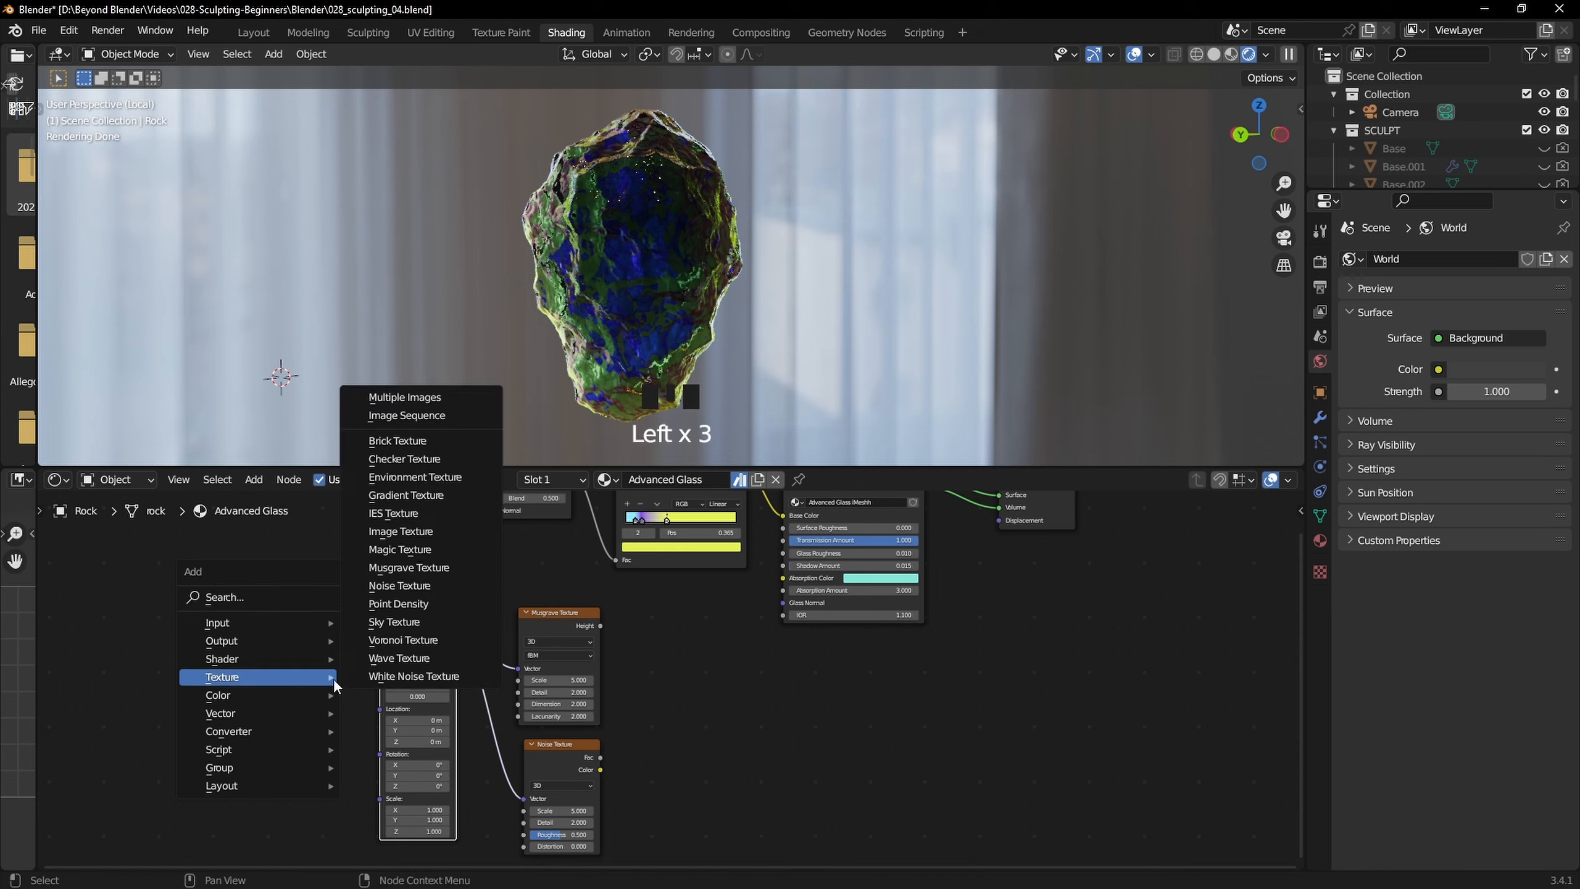
pyautogui.click(224, 599)
pyautogui.write('t')
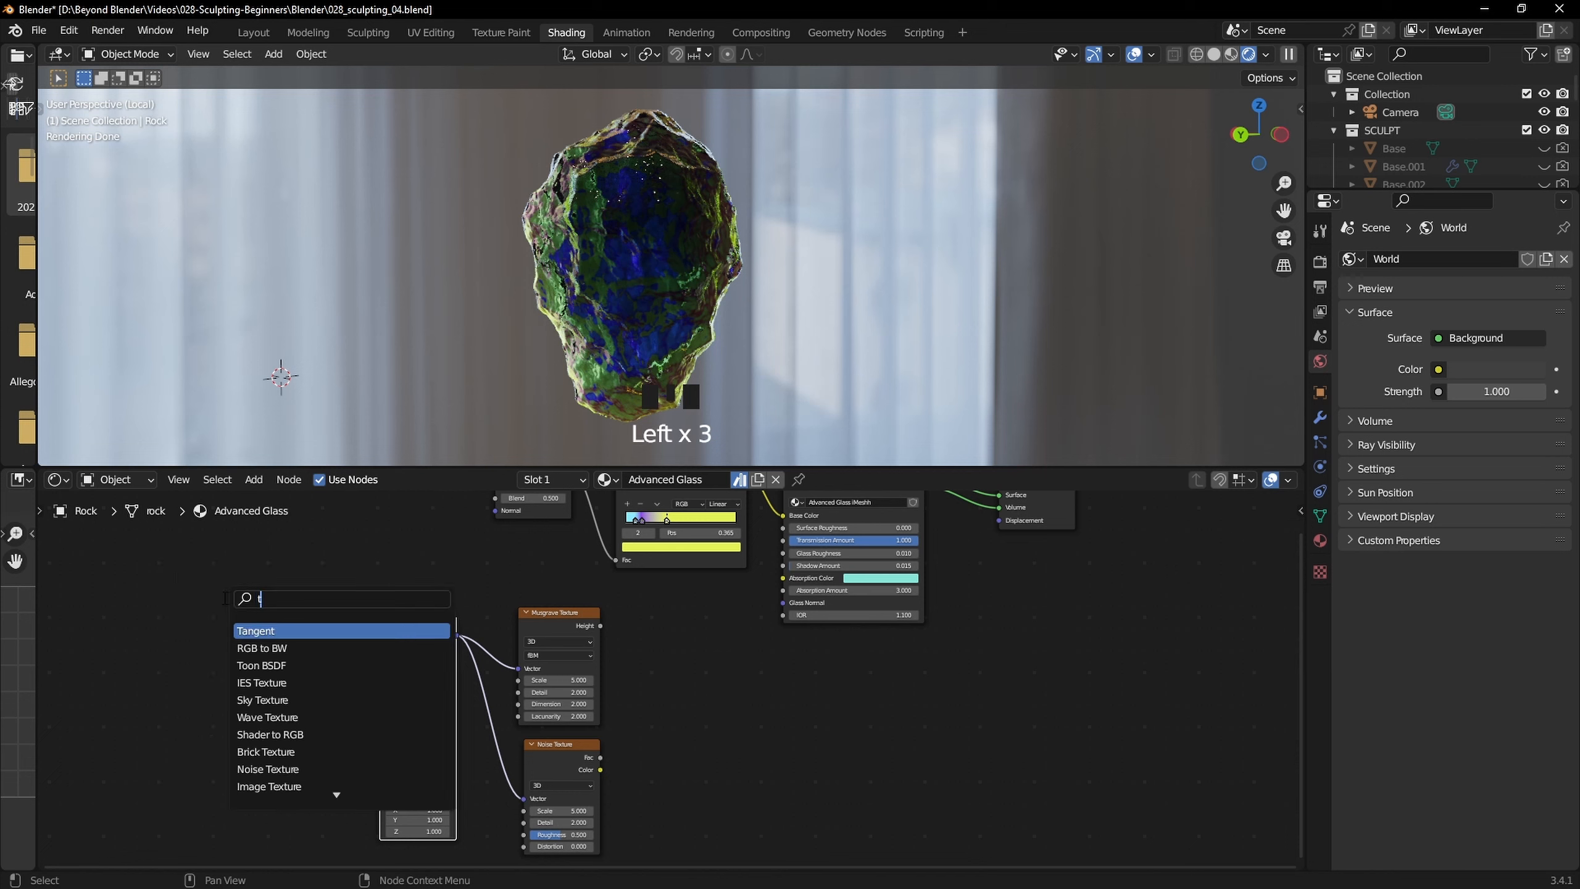
pyautogui.write('exture')
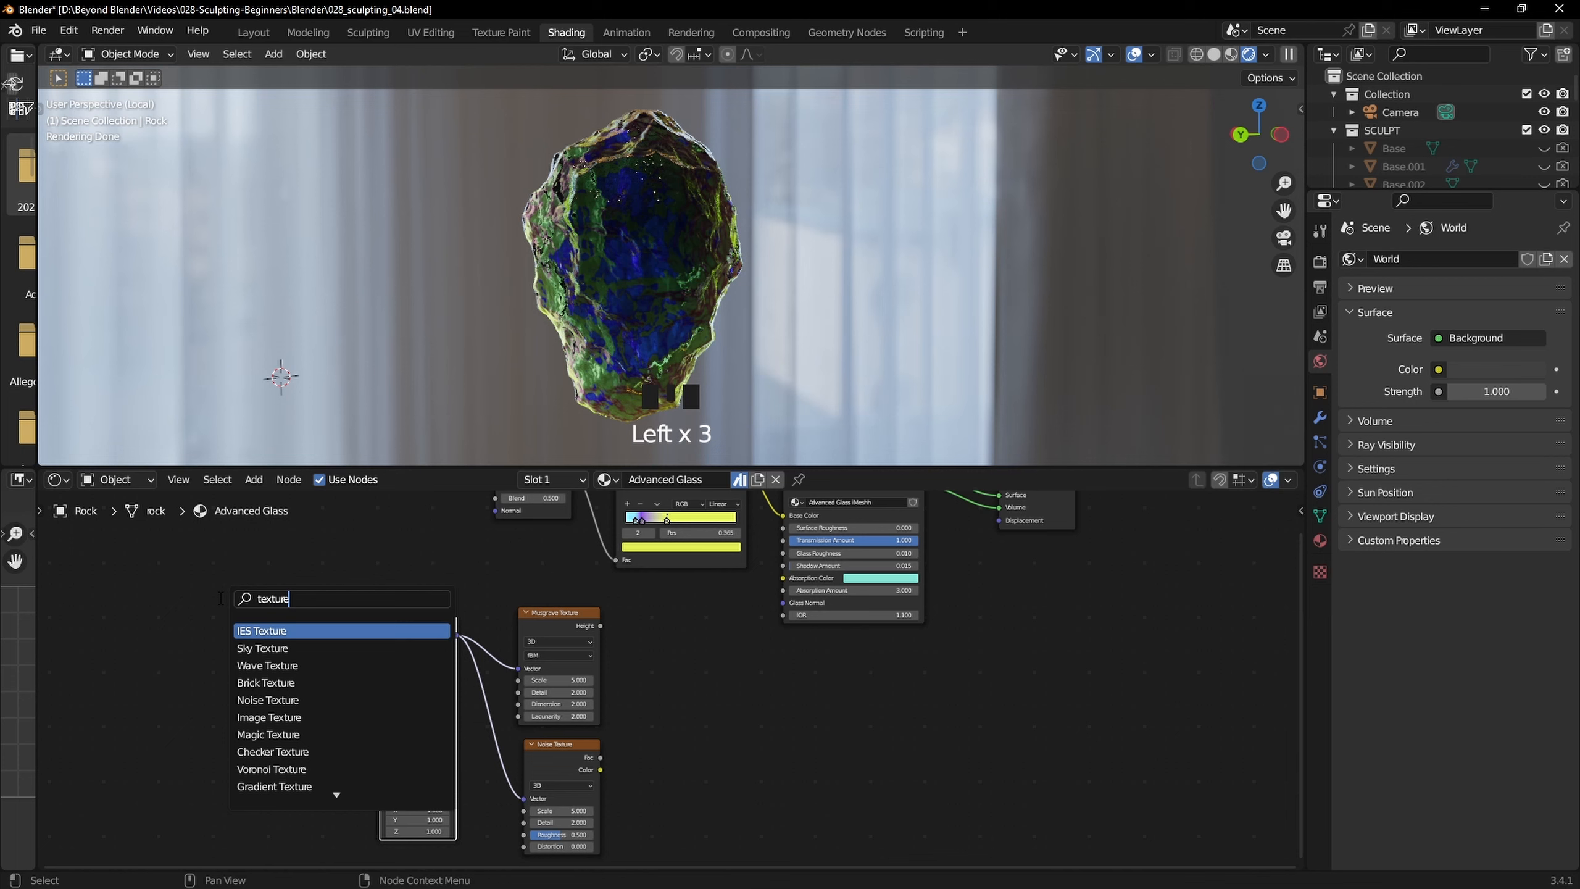
pyautogui.write(' co')
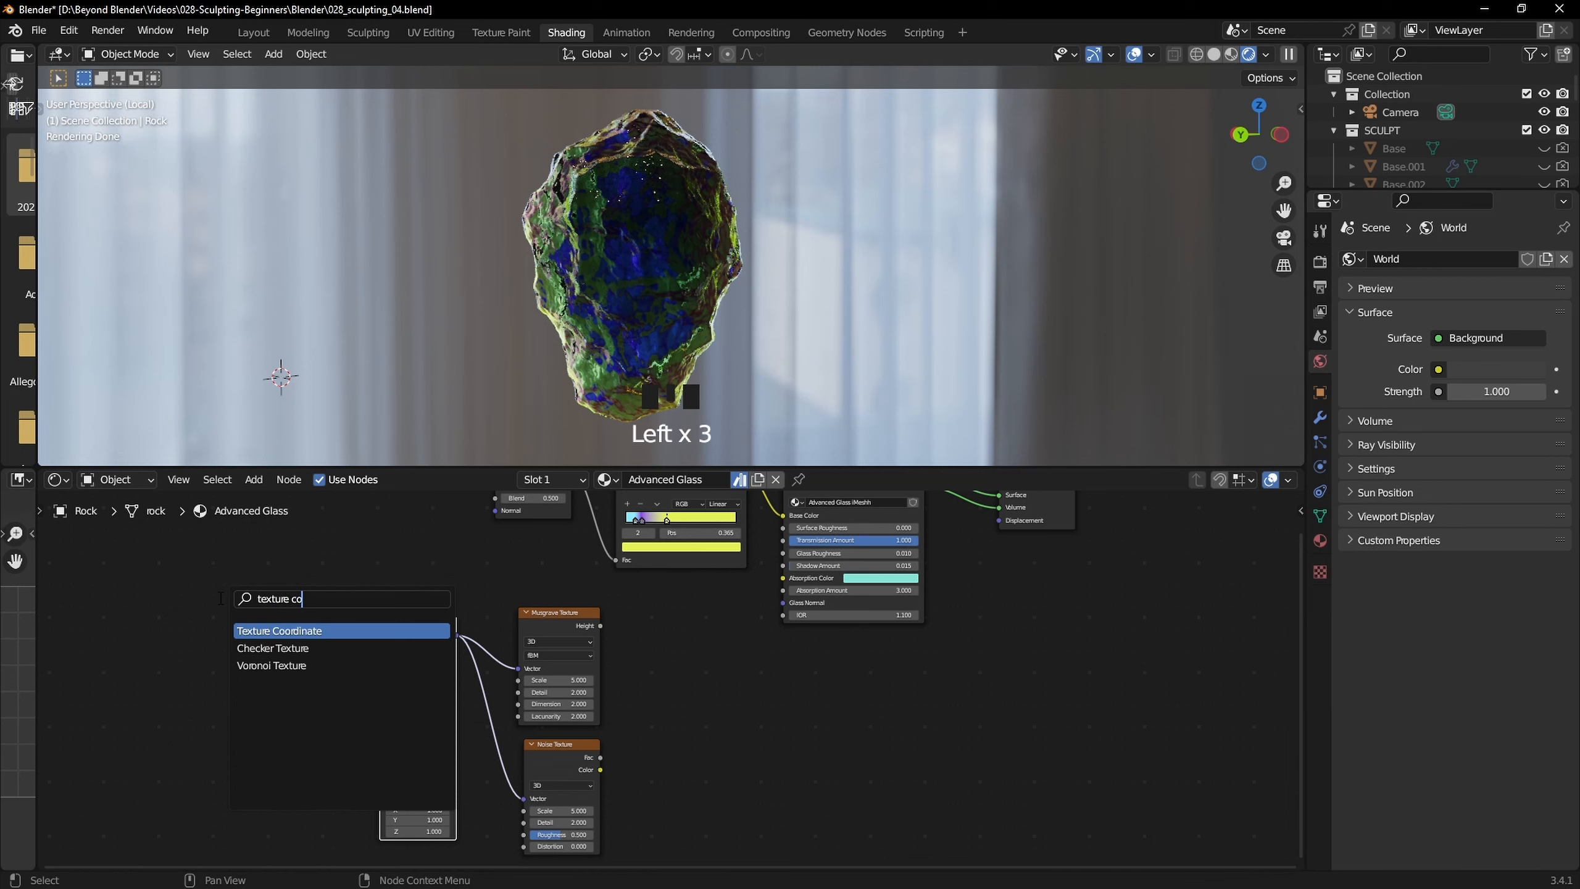
pyautogui.click(297, 630)
pyautogui.click(307, 665)
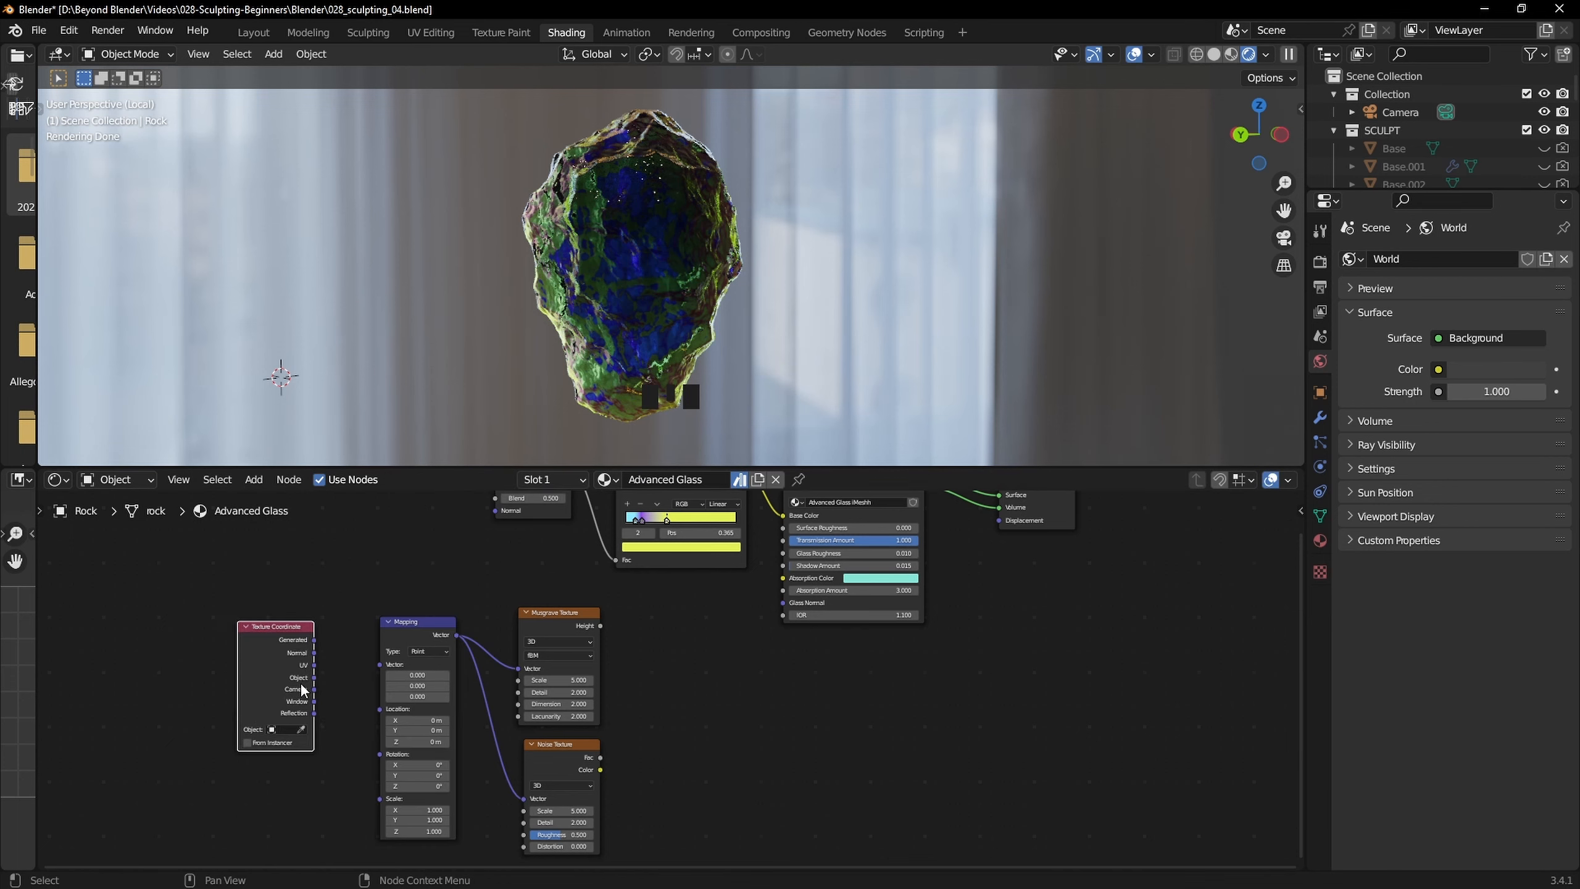
# Connect the Texture Coordinate node's Object output to the Mapping node's Vector input
pyautogui.scroll(2, 301, 687)
pyautogui.moveTo(274, 702); pyautogui.dragTo(653, 659, button='middle')
pyautogui.moveTo(532, 639); pyautogui.dragTo(616, 630)
pyautogui.scroll(-1, 622, 635)
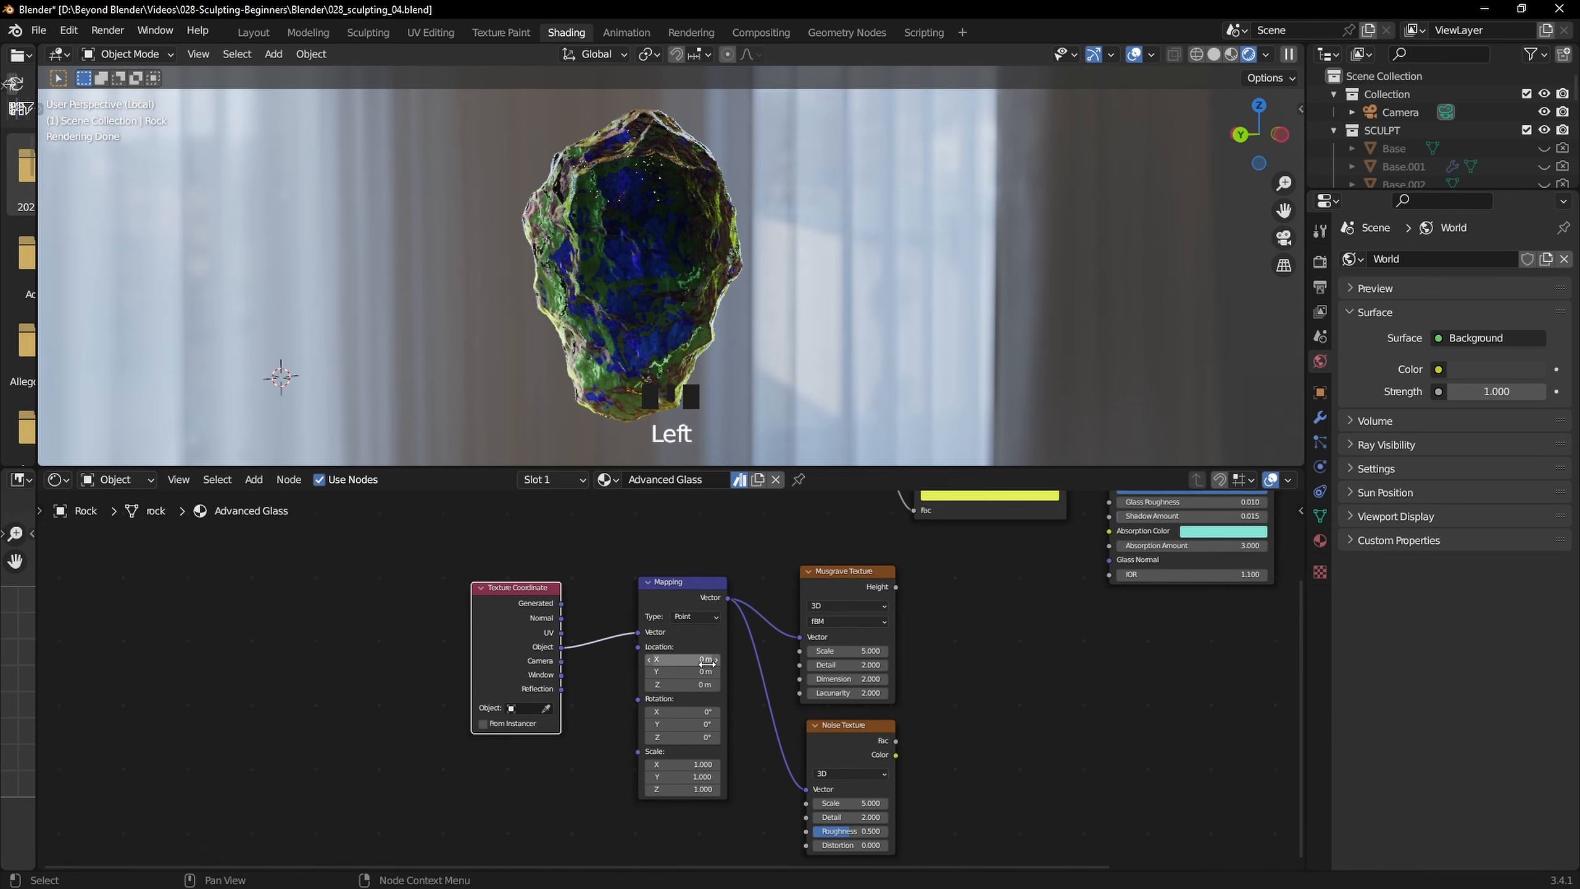
# Preview the Musgrave Texture's Height output directly on the rock
pyautogui.moveTo(904, 634); pyautogui.dragTo(551, 683, button='middle')
pyautogui.scroll(-1, 637, 645)
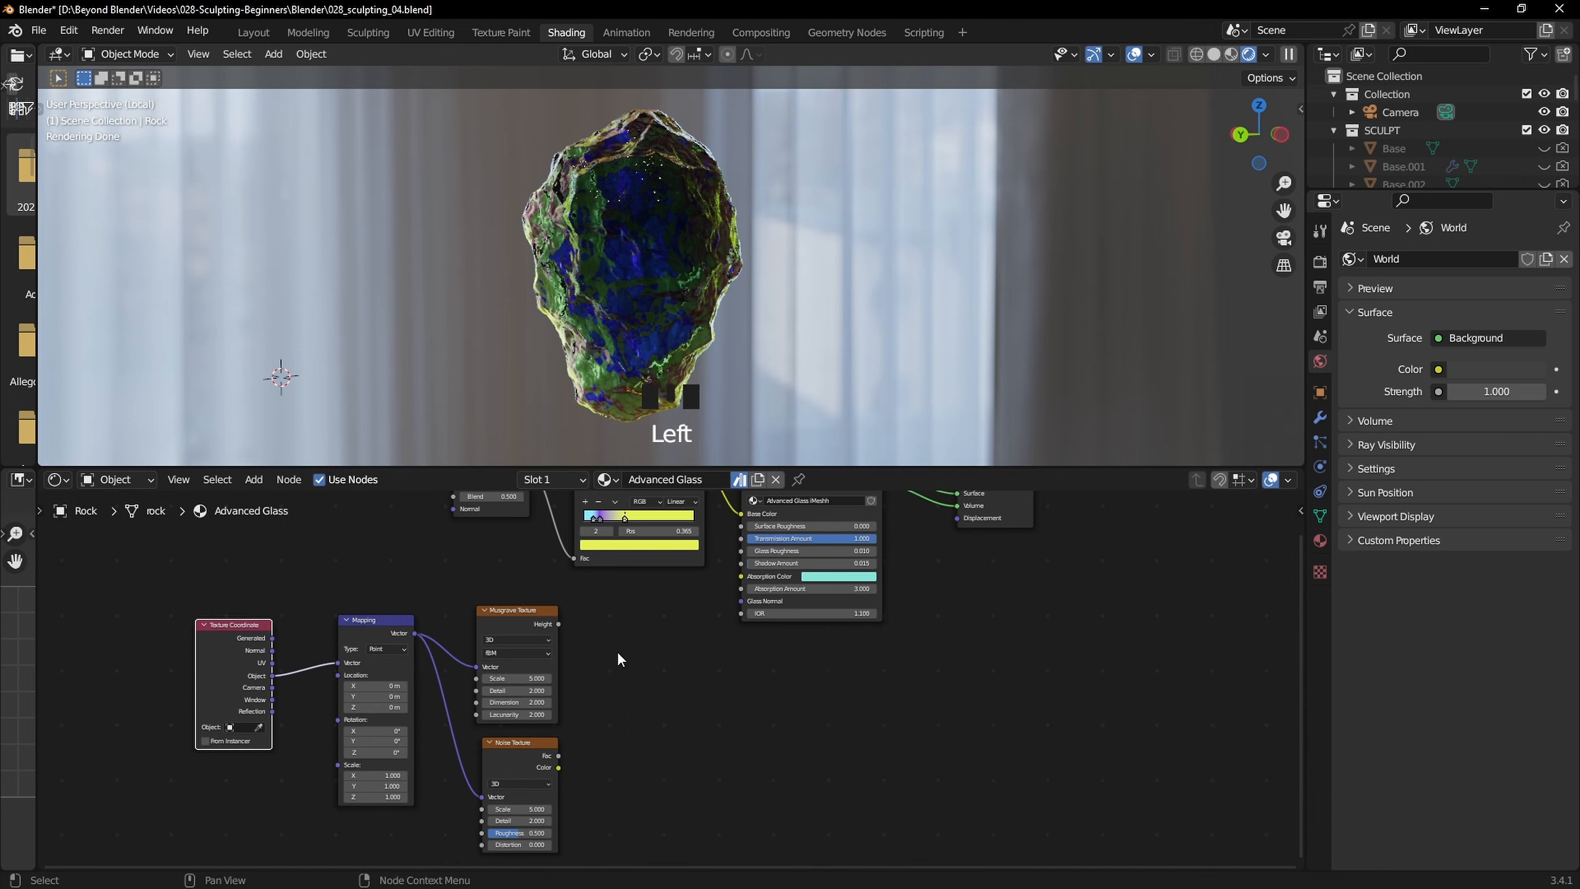
pyautogui.keyDown('ctrl'); pyautogui.keyDown('shift'); pyautogui.click(529, 613); pyautogui.keyUp('shift'); pyautogui.keyUp('ctrl')
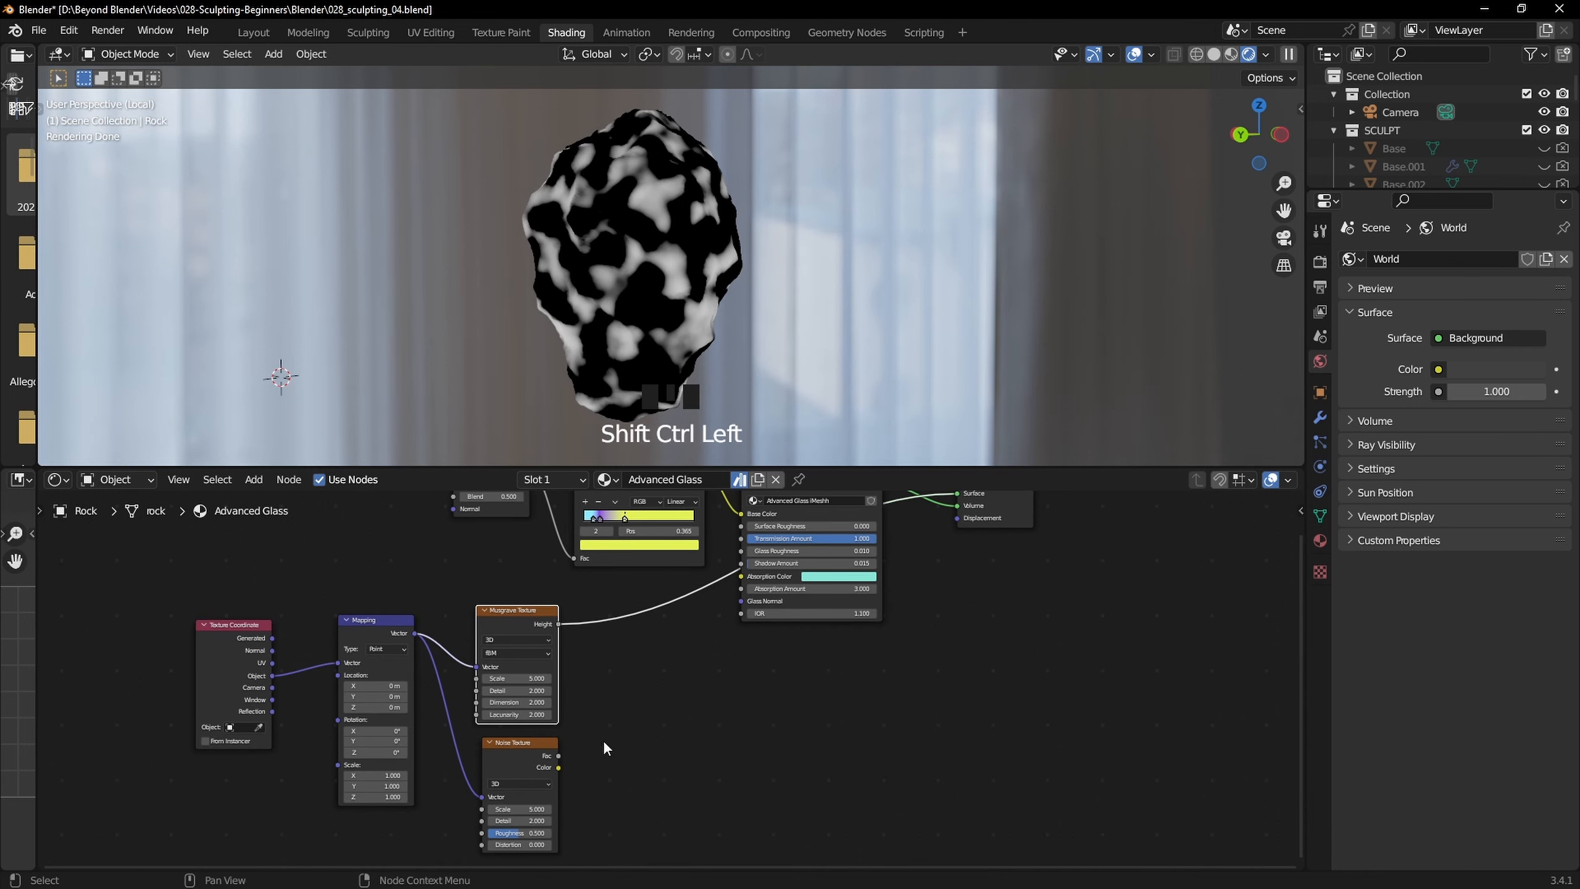
# Set the Musgrave Texture's Scale to 1.68 and its Detail to 15
pyautogui.scroll(2, 594, 734)
pyautogui.scroll(2, 572, 688)
pyautogui.moveTo(572, 687); pyautogui.dragTo(828, 680, button='middle')
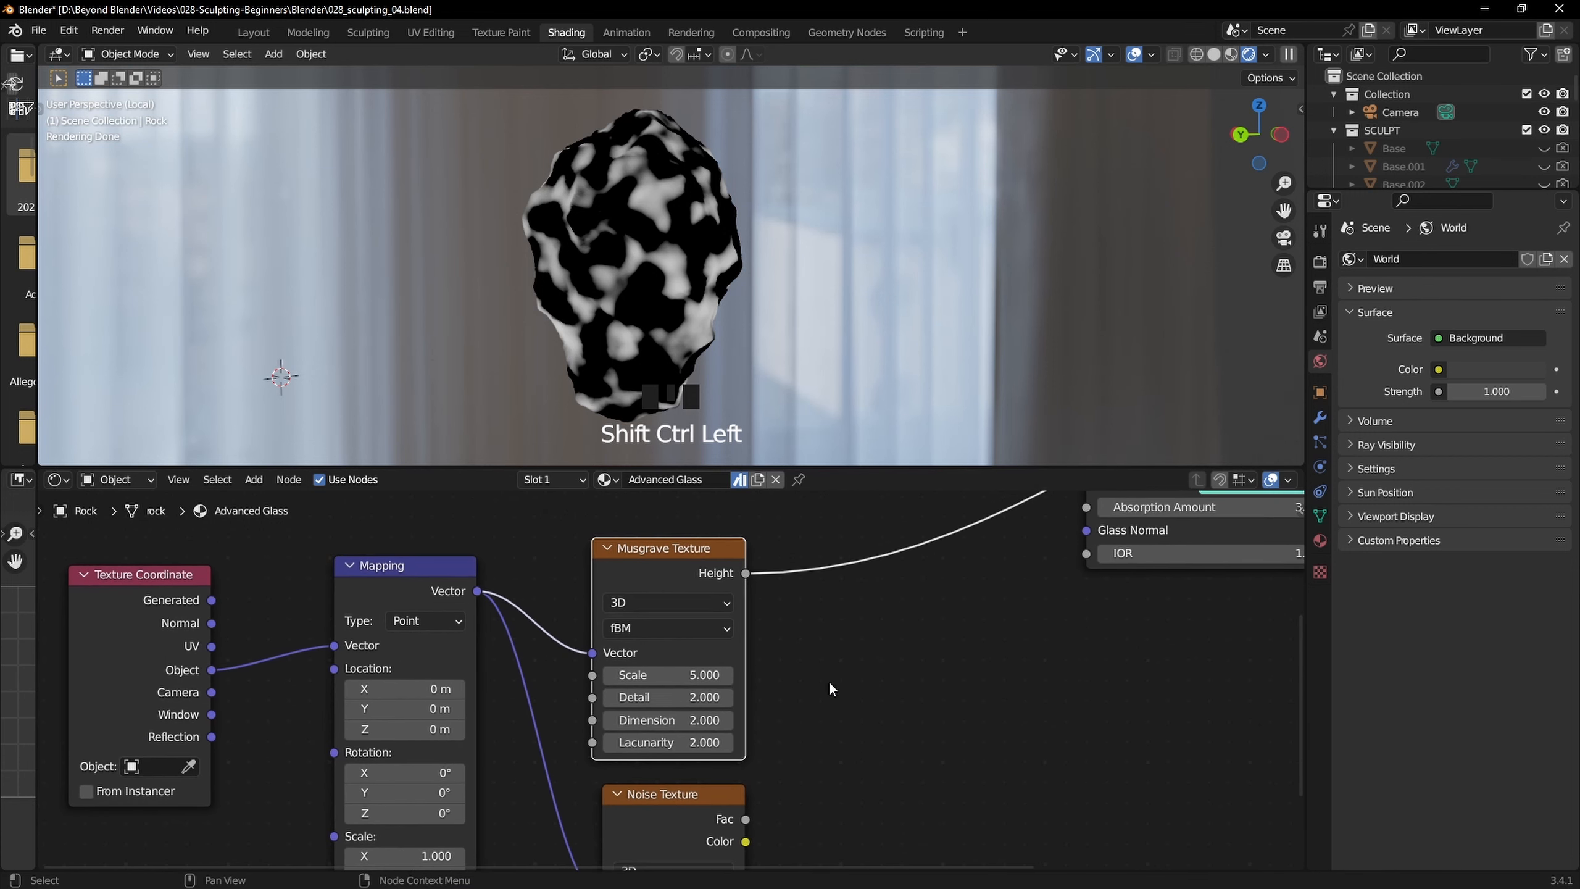
pyautogui.doubleClick(688, 676)
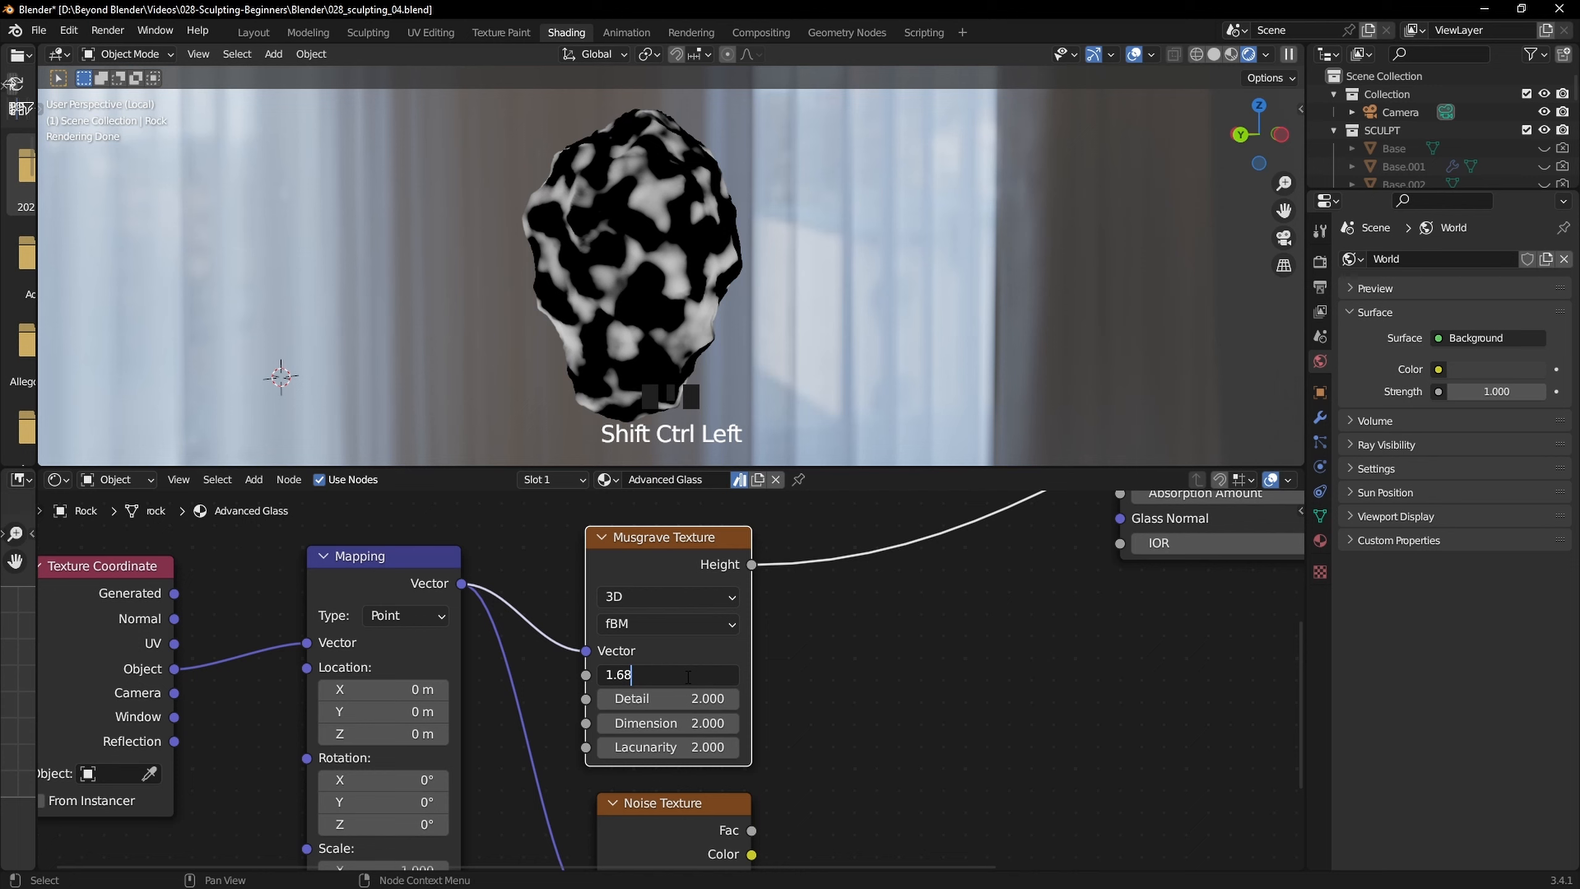
pyautogui.press('Return')
pyautogui.moveTo(676, 700); pyautogui.dragTo(734, 701)
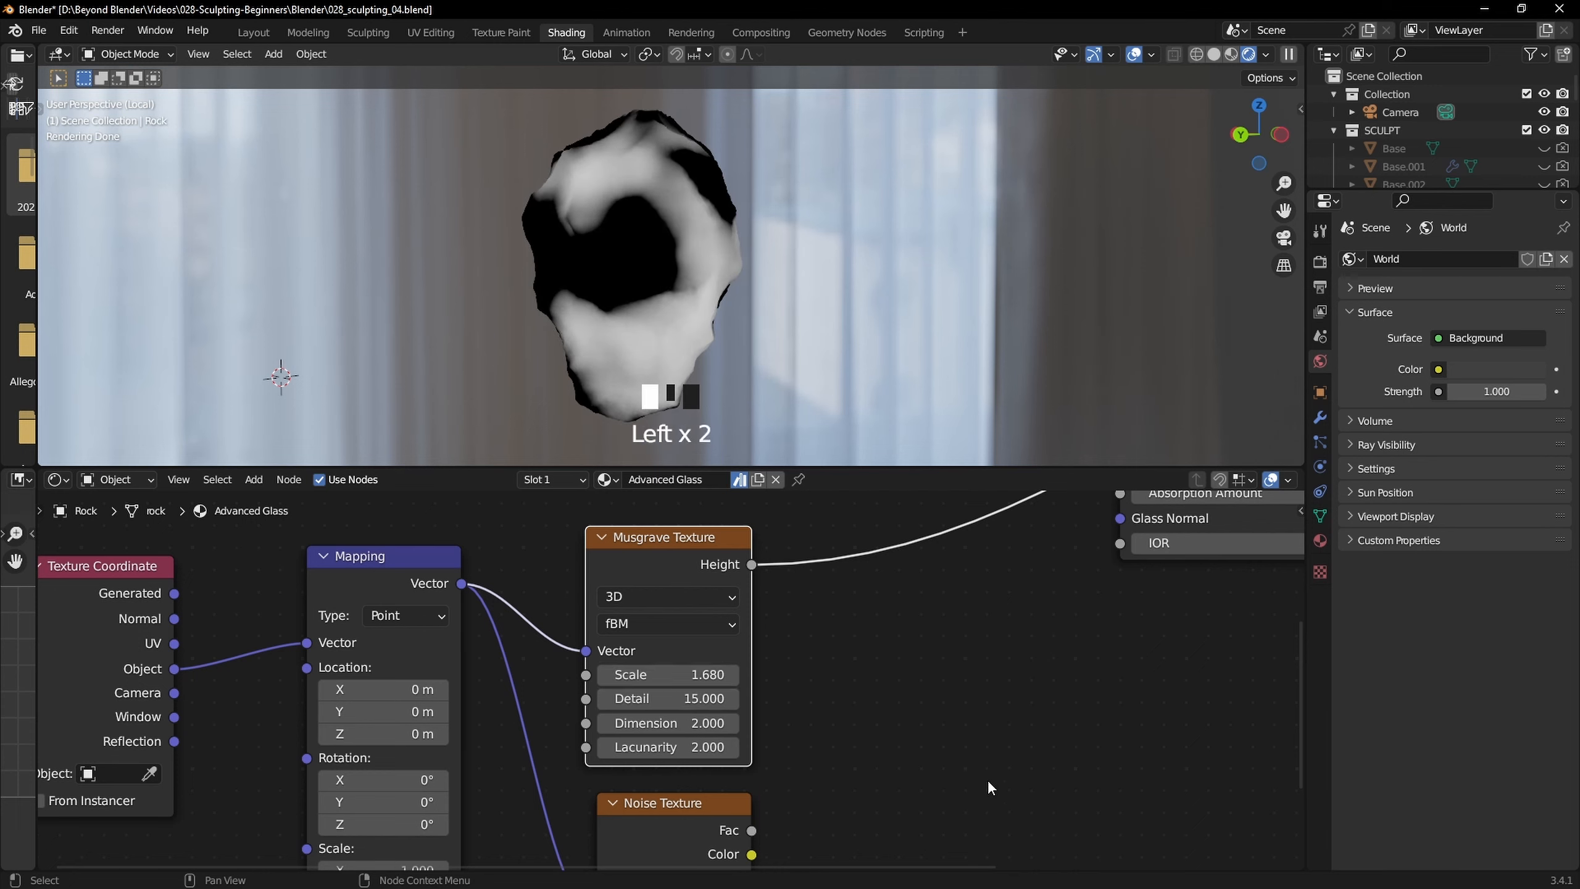
# Set the Musgrave Texture's Dimension to 0.16 and its Lacunarity to 1.8
pyautogui.doubleClick(701, 722)
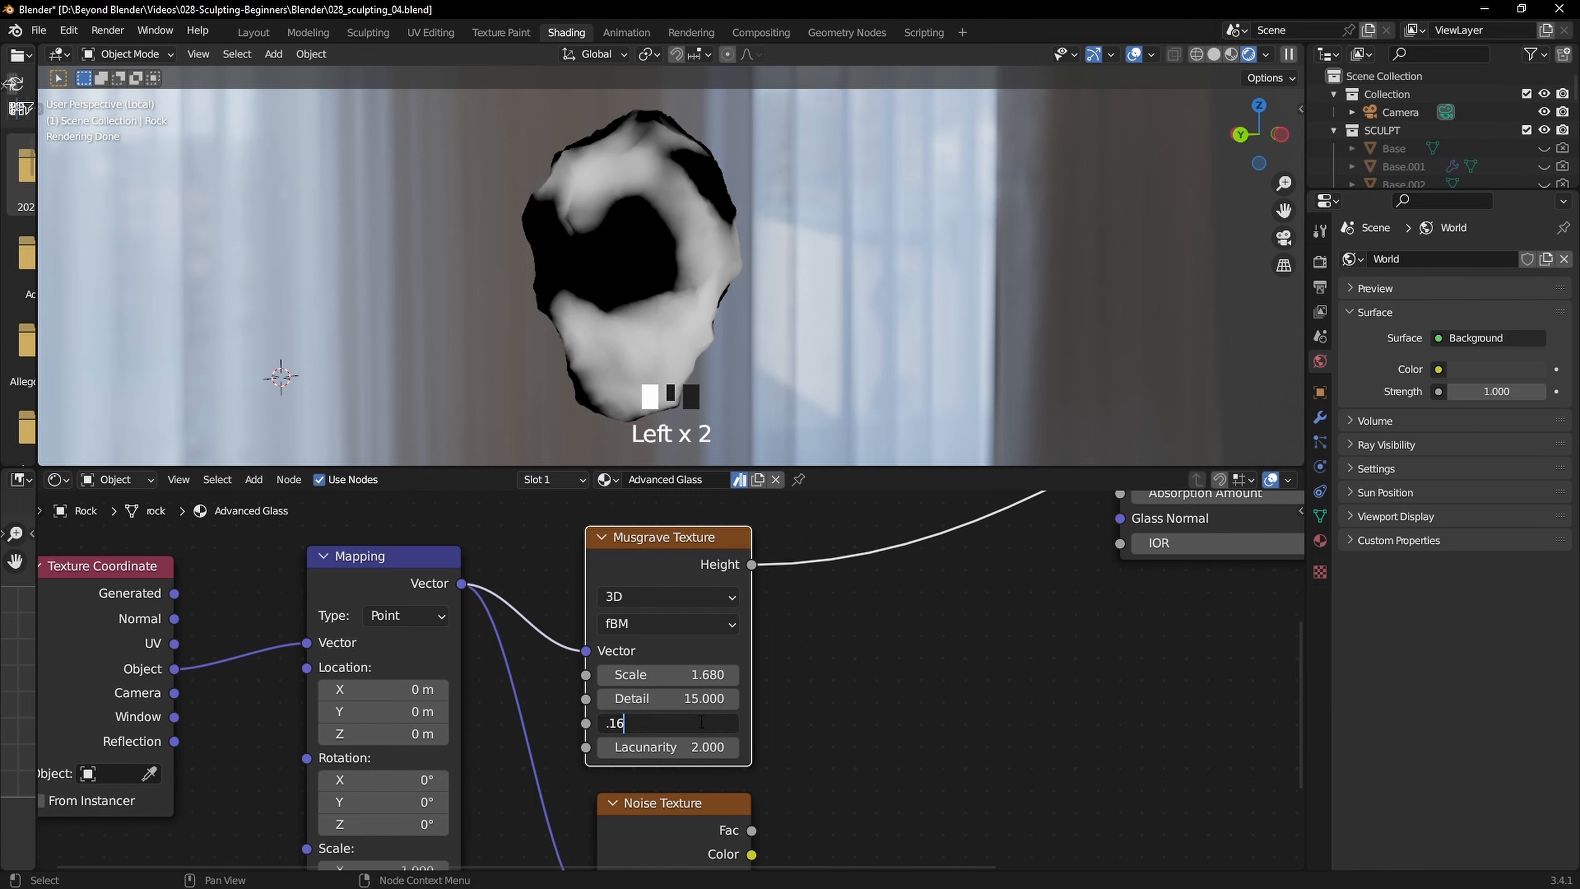
pyautogui.write('.16')
pyautogui.press('Return')
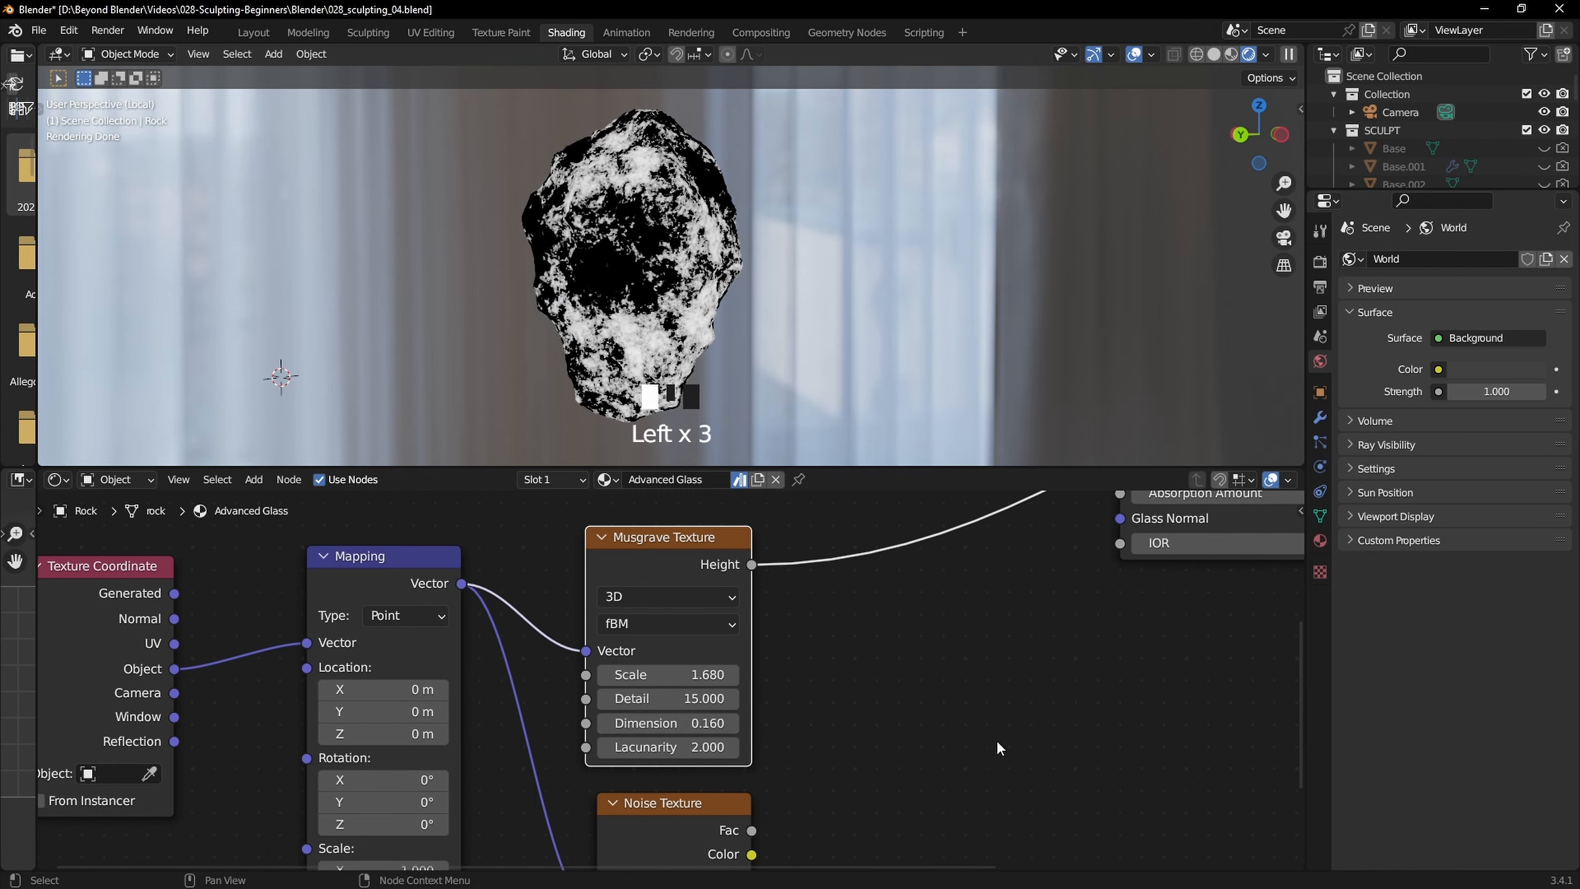
pyautogui.doubleClick(695, 747)
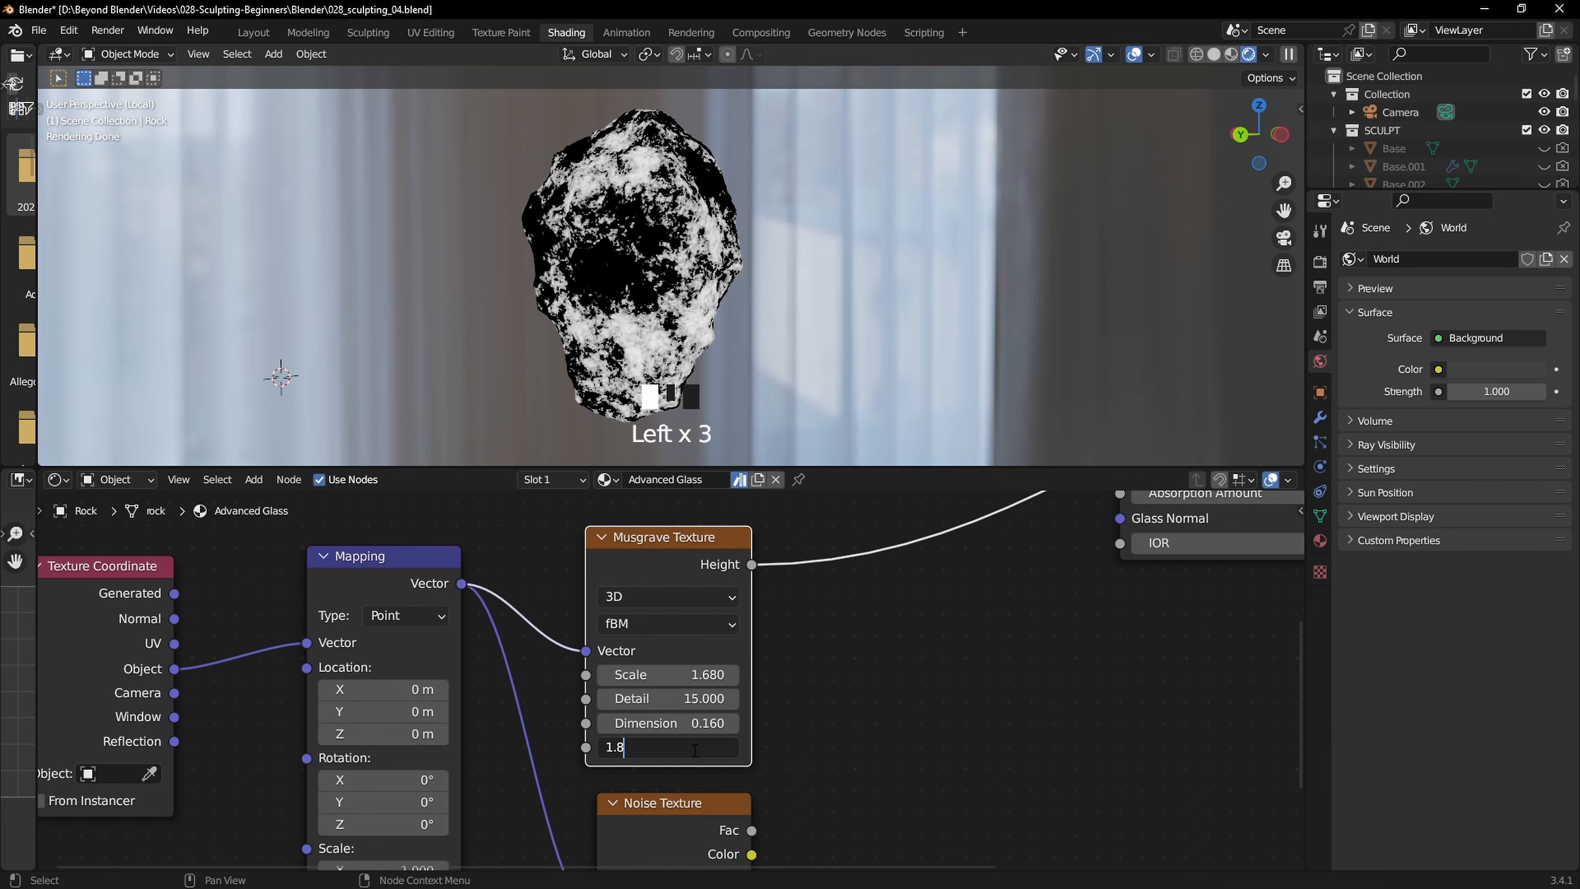
pyautogui.press('Return')
# Set the Noise Texture's Detail to 15 and its Roughness to about 0.874
pyautogui.scroll(-1, 879, 721)
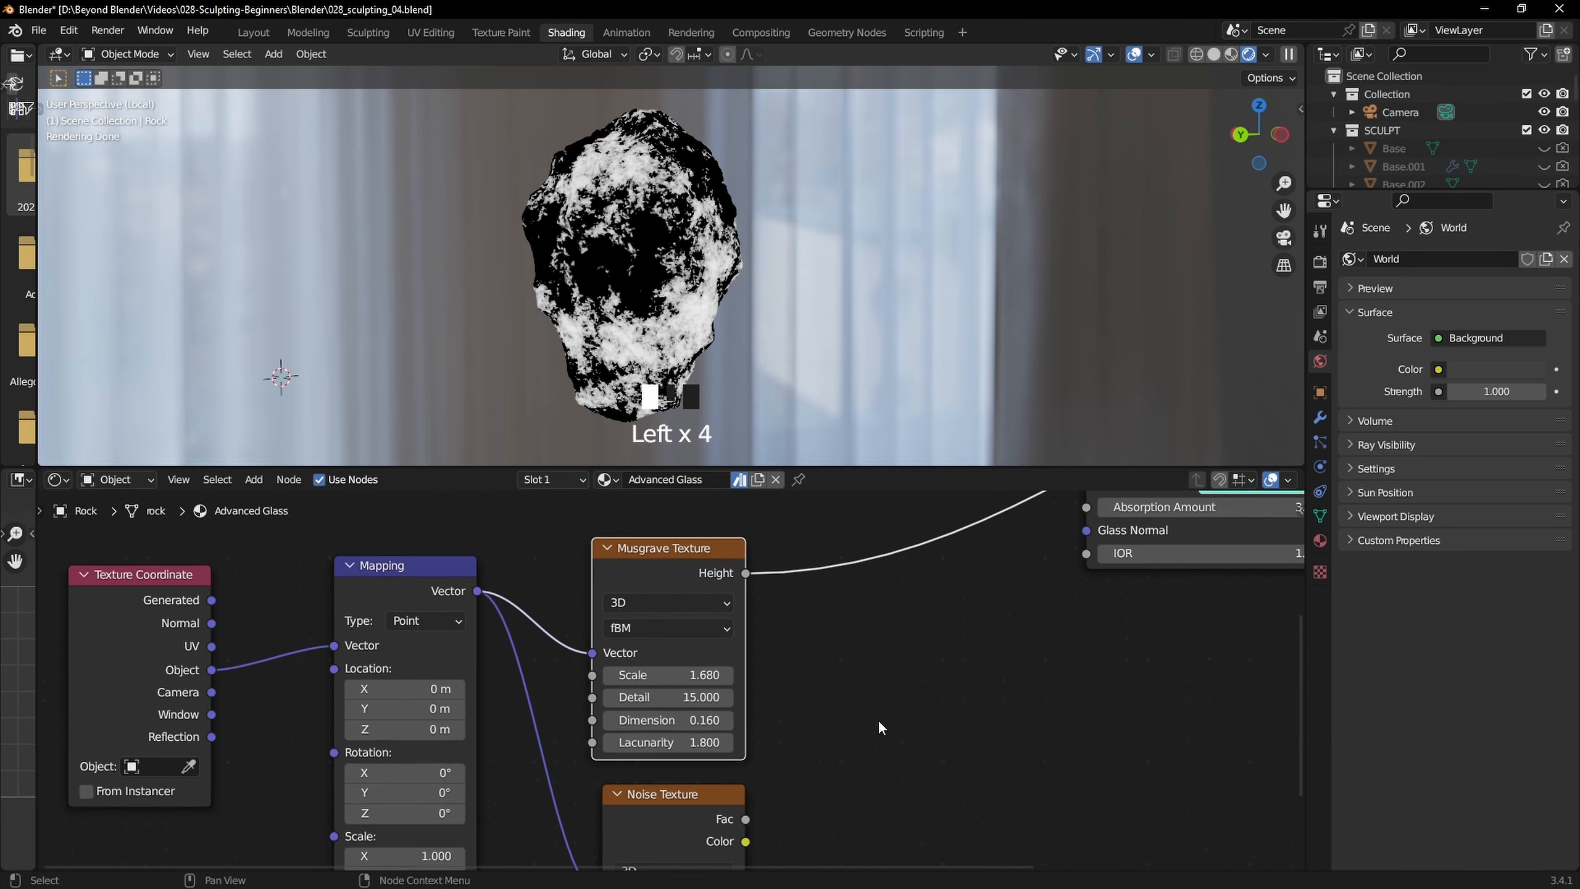
pyautogui.scroll(-1, 877, 721)
pyautogui.moveTo(877, 721); pyautogui.dragTo(845, 538, button='middle')
pyautogui.click(664, 608)
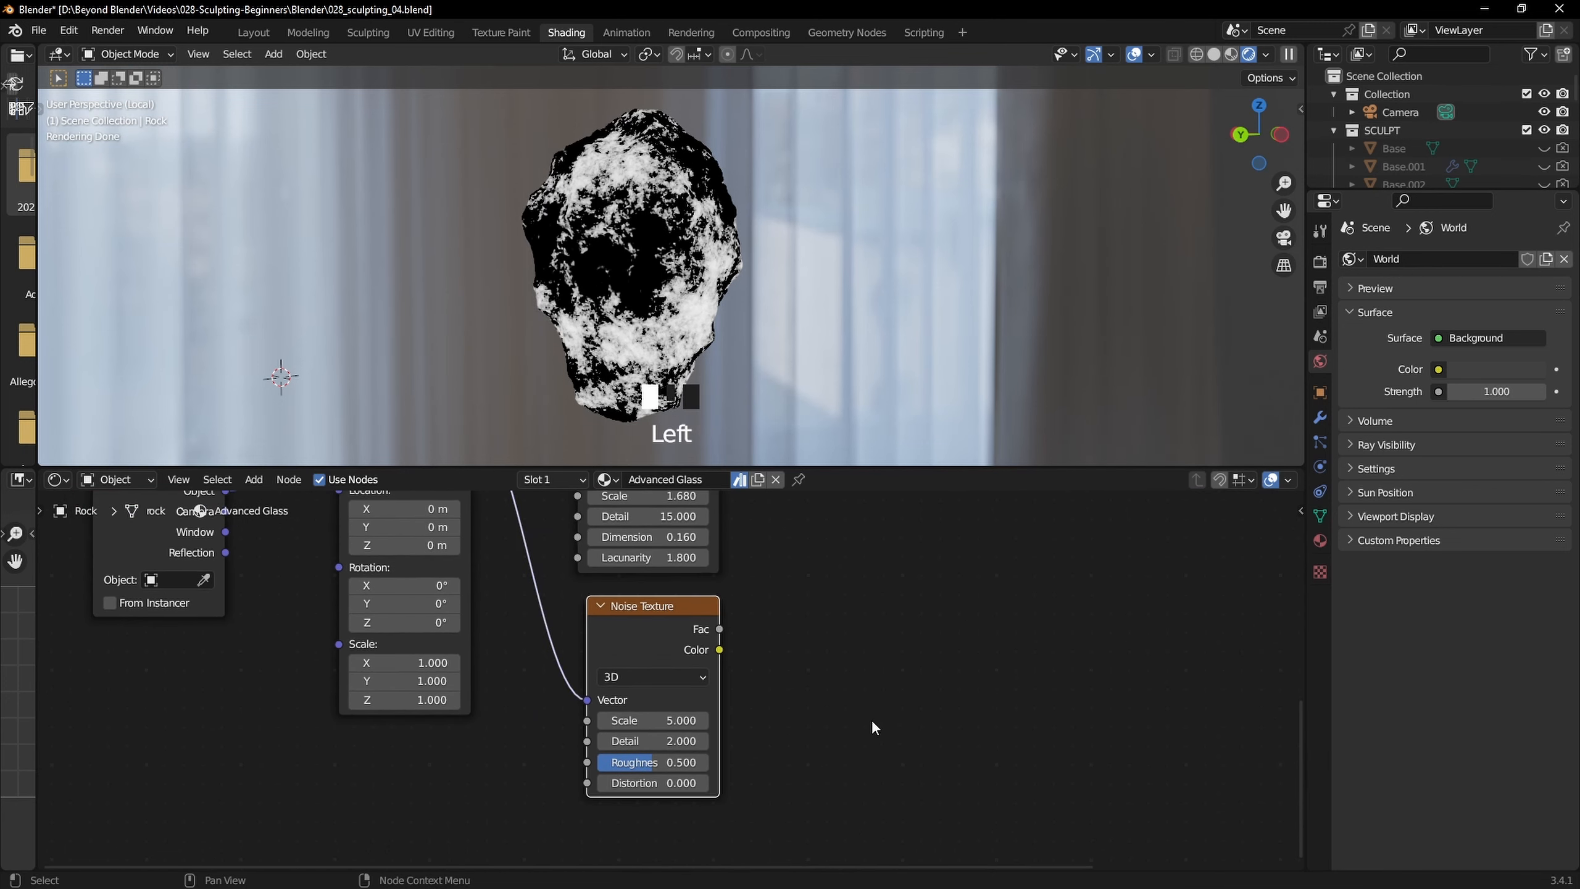
pyautogui.scroll(1, 670, 685)
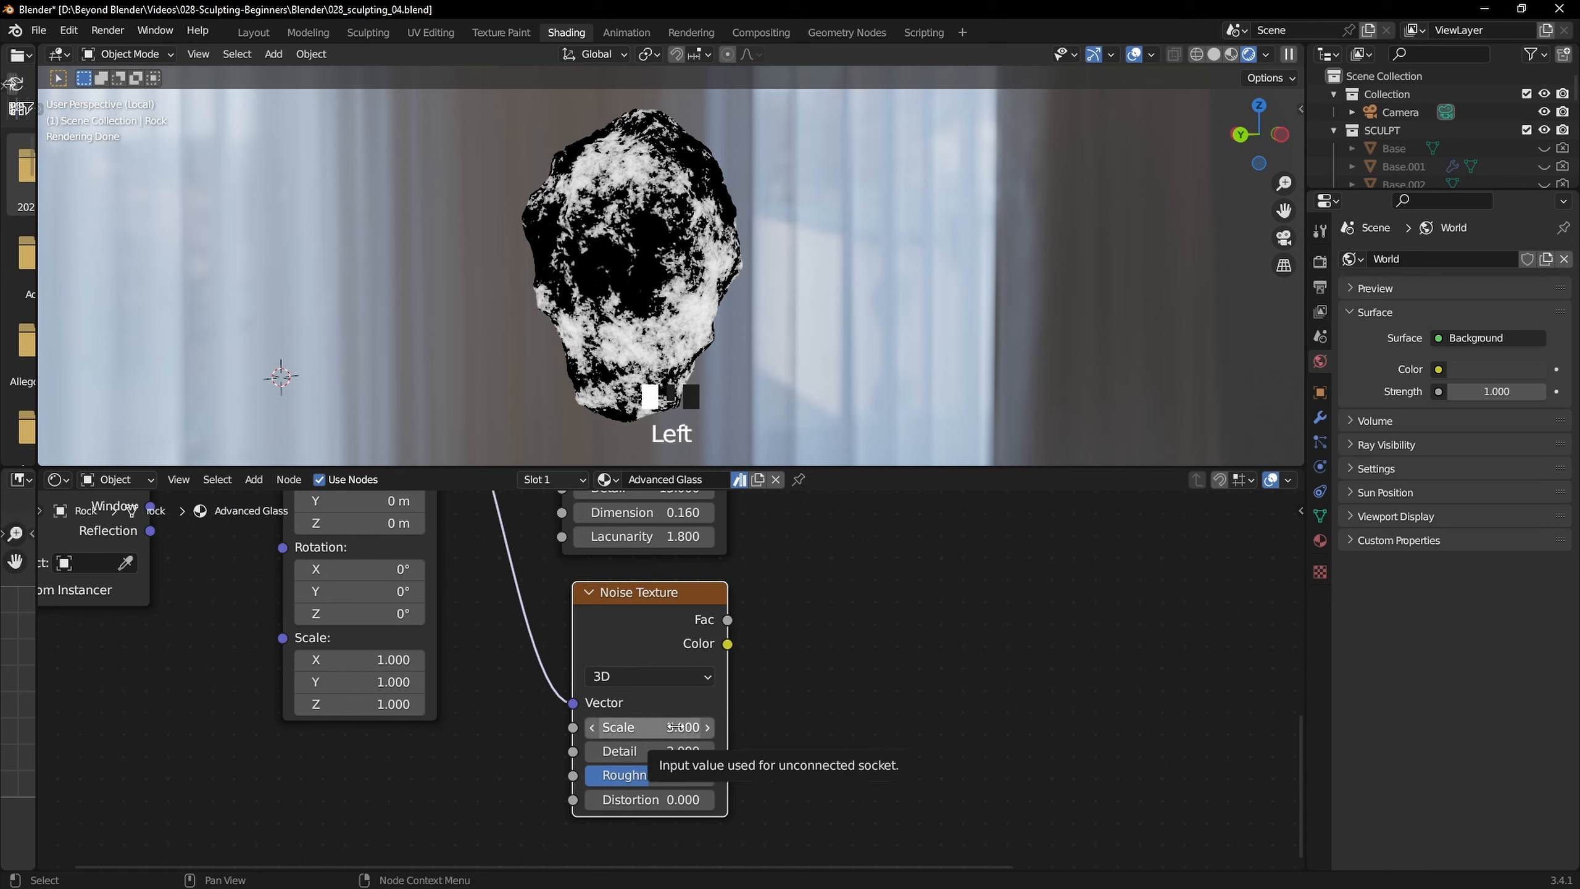
pyautogui.click(666, 752)
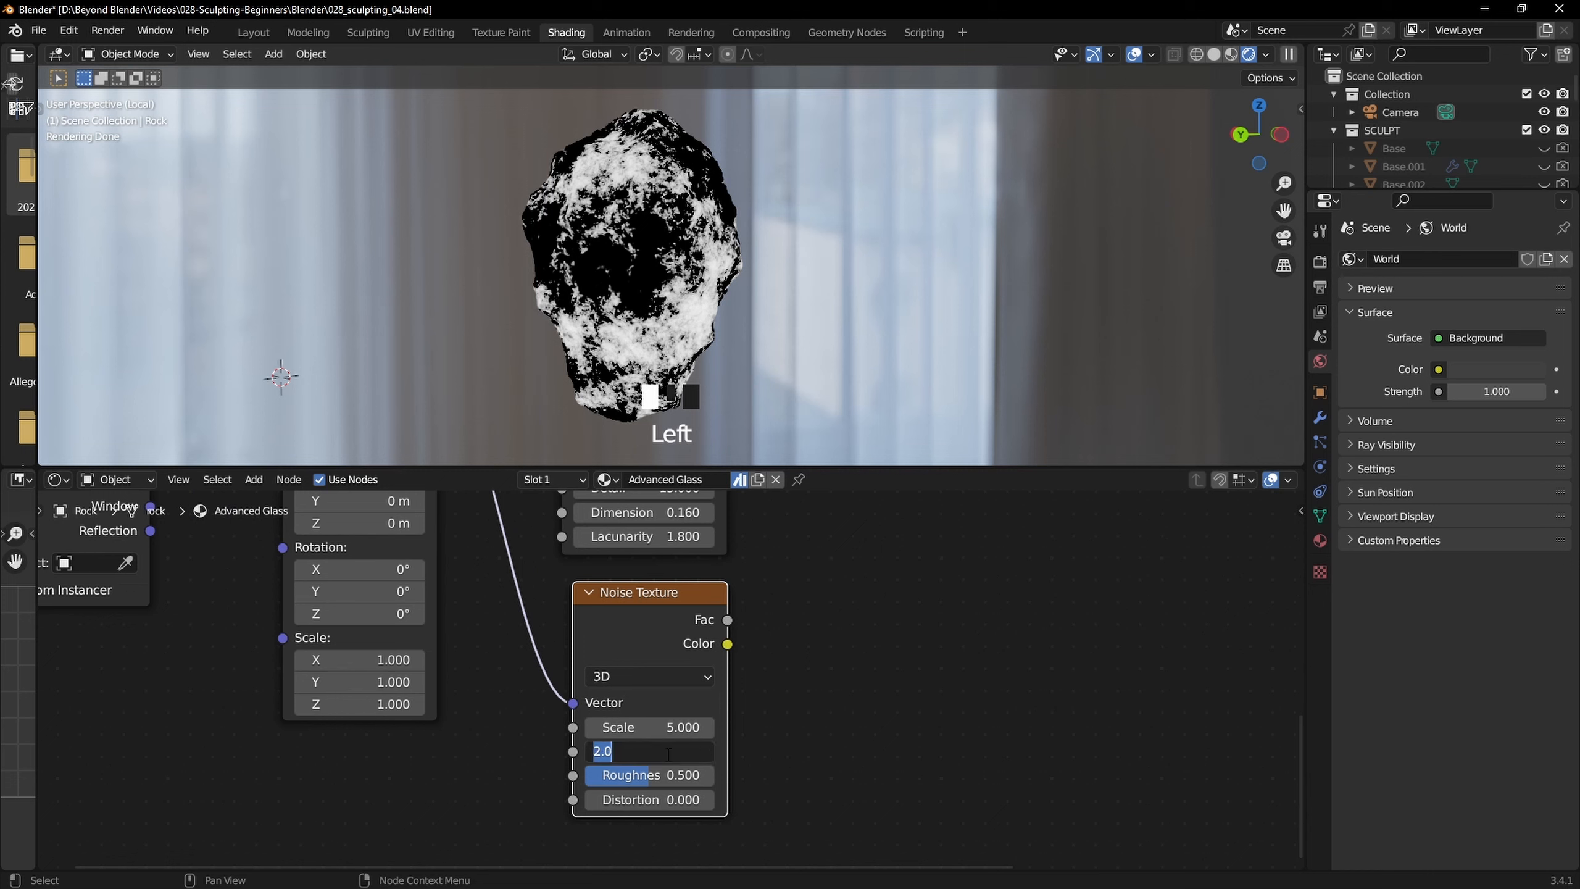
pyautogui.write('15')
pyautogui.press('Return')
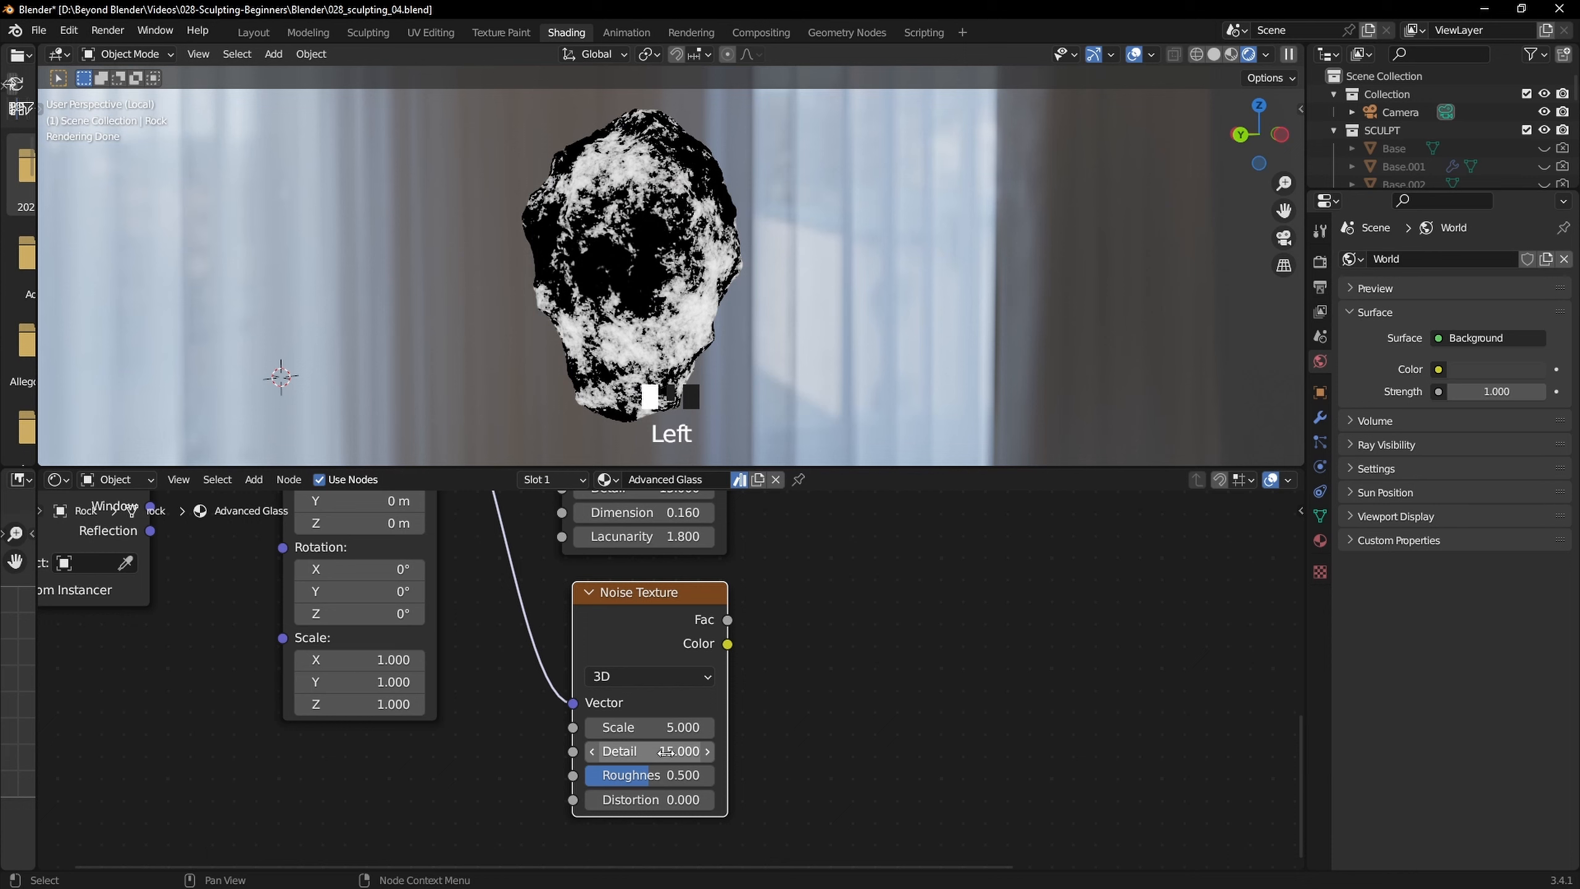
pyautogui.moveTo(659, 782); pyautogui.dragTo(715, 778)
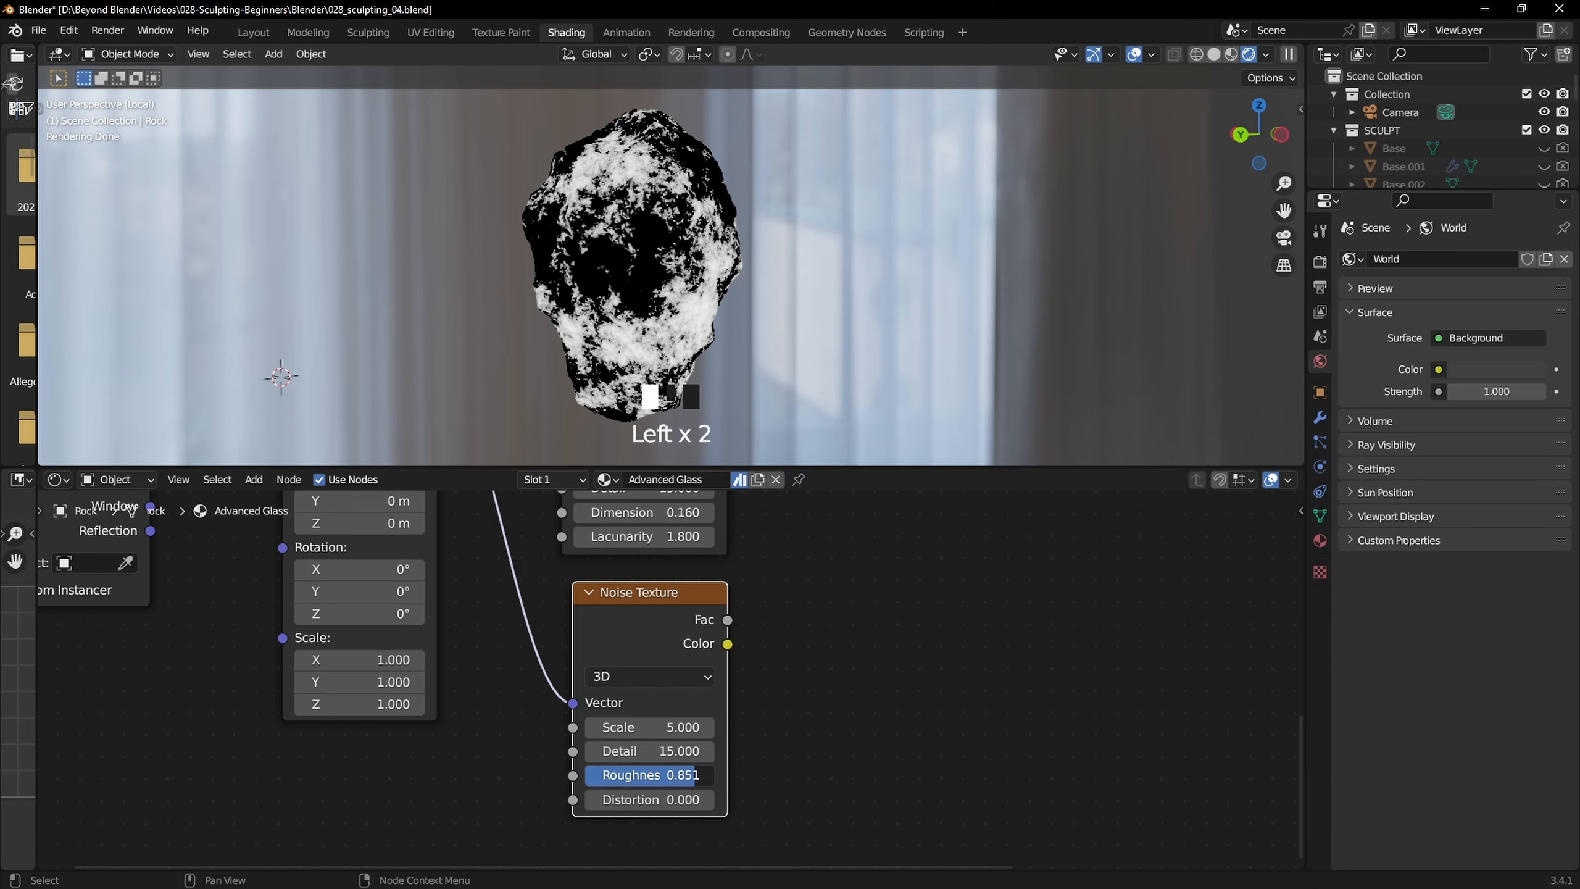
pyautogui.moveTo(695, 774); pyautogui.dragTo(698, 775)
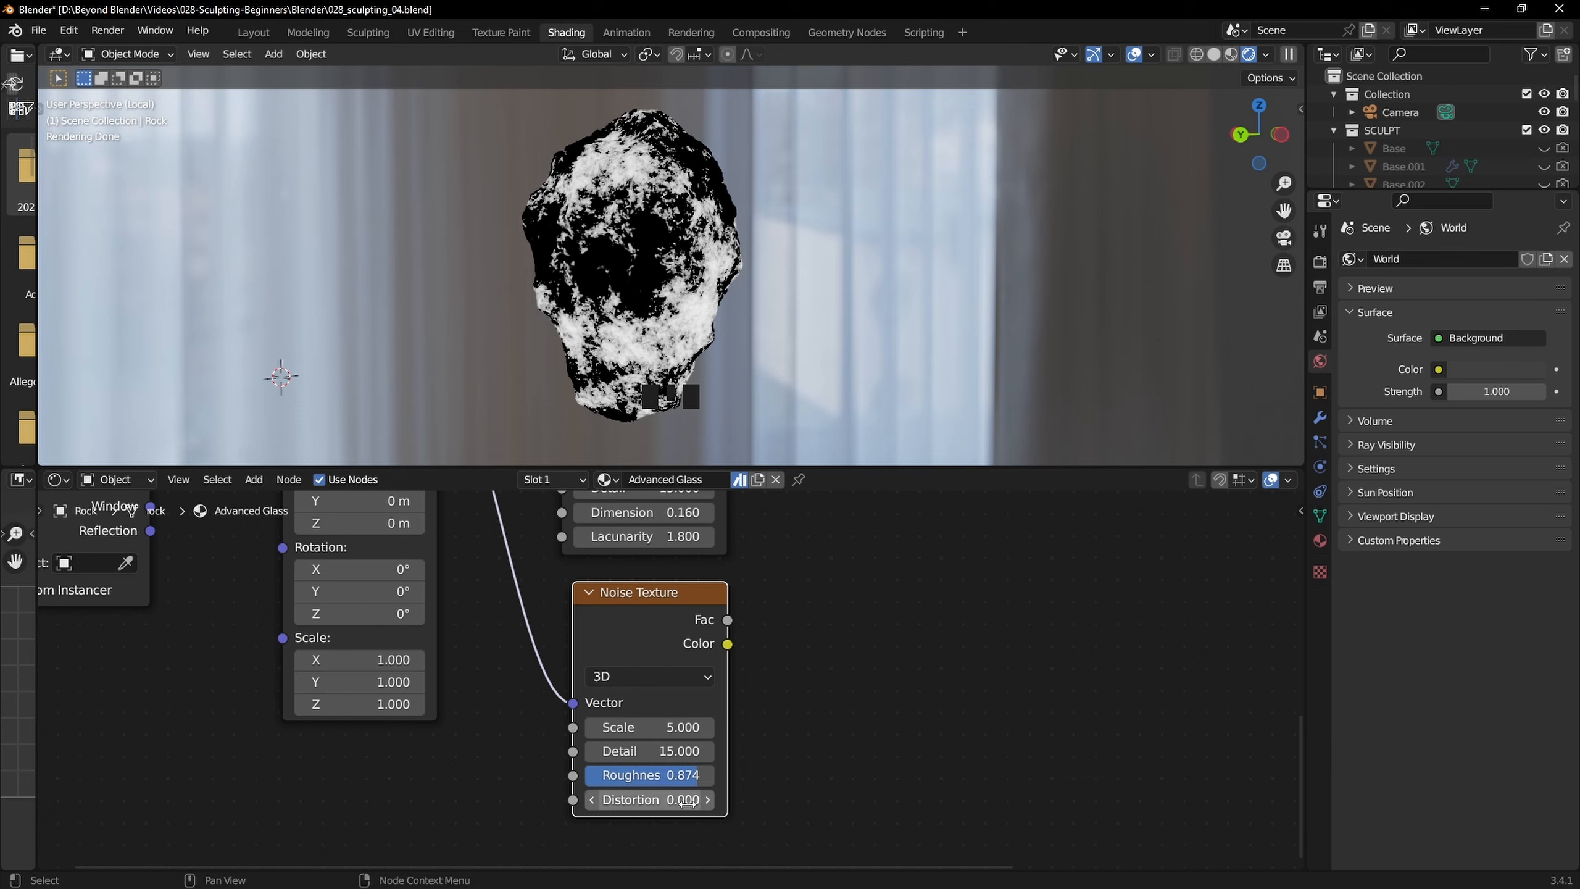
pyautogui.click(859, 664)
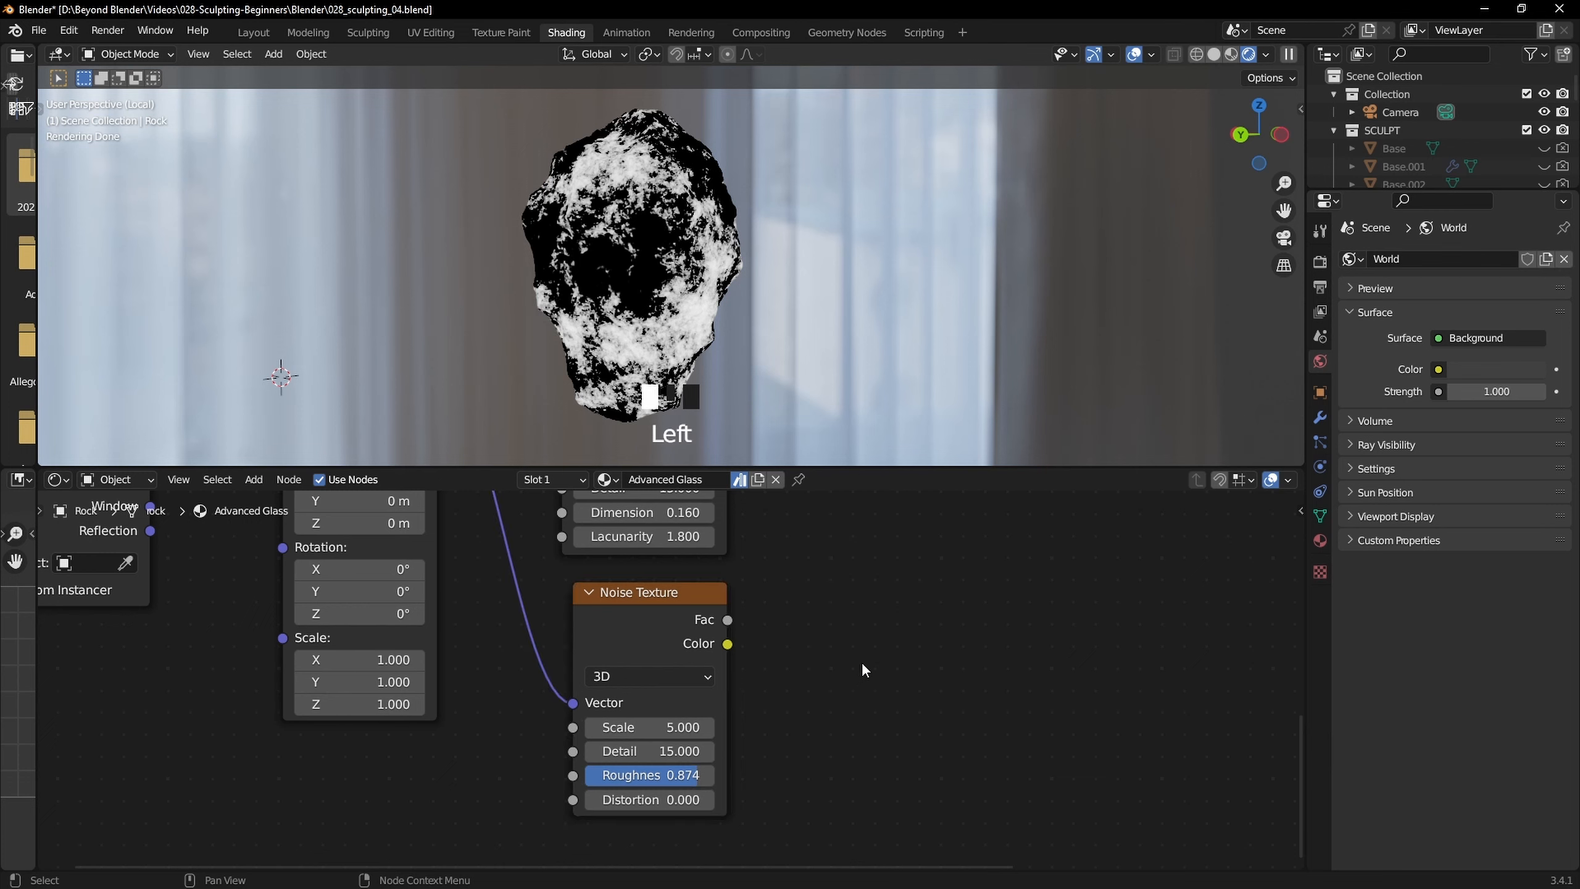
# Combine the Musgrave Texture's Height and the Noise Texture's Fac in a color mix node set to Linear Light blending
pyautogui.scroll(-2, 867, 647)
pyautogui.scroll(-3, 871, 638)
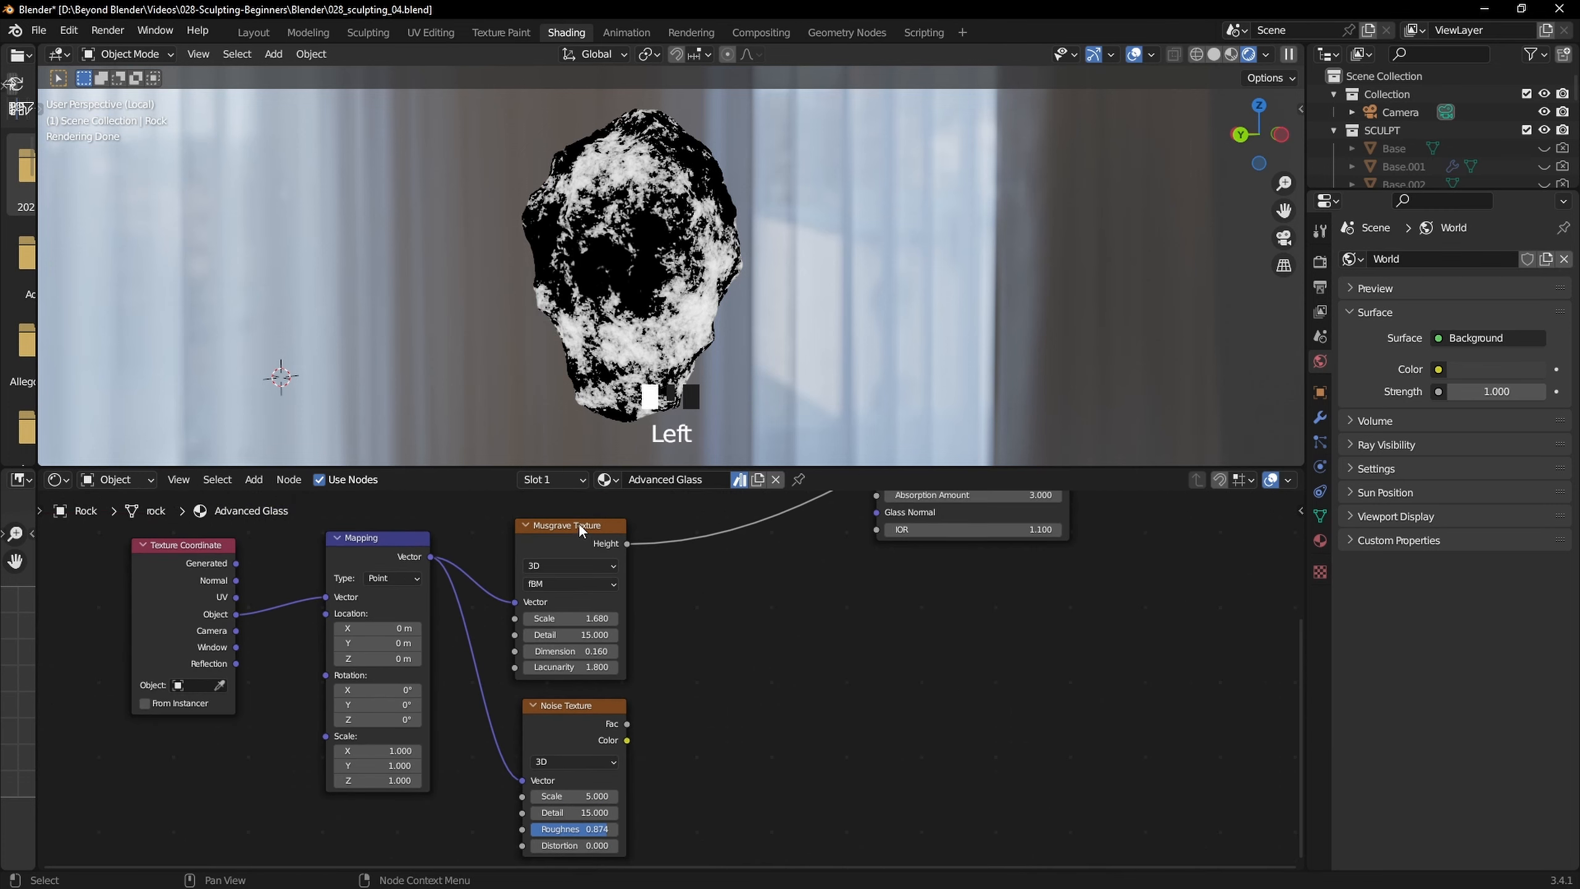
pyautogui.click(560, 704)
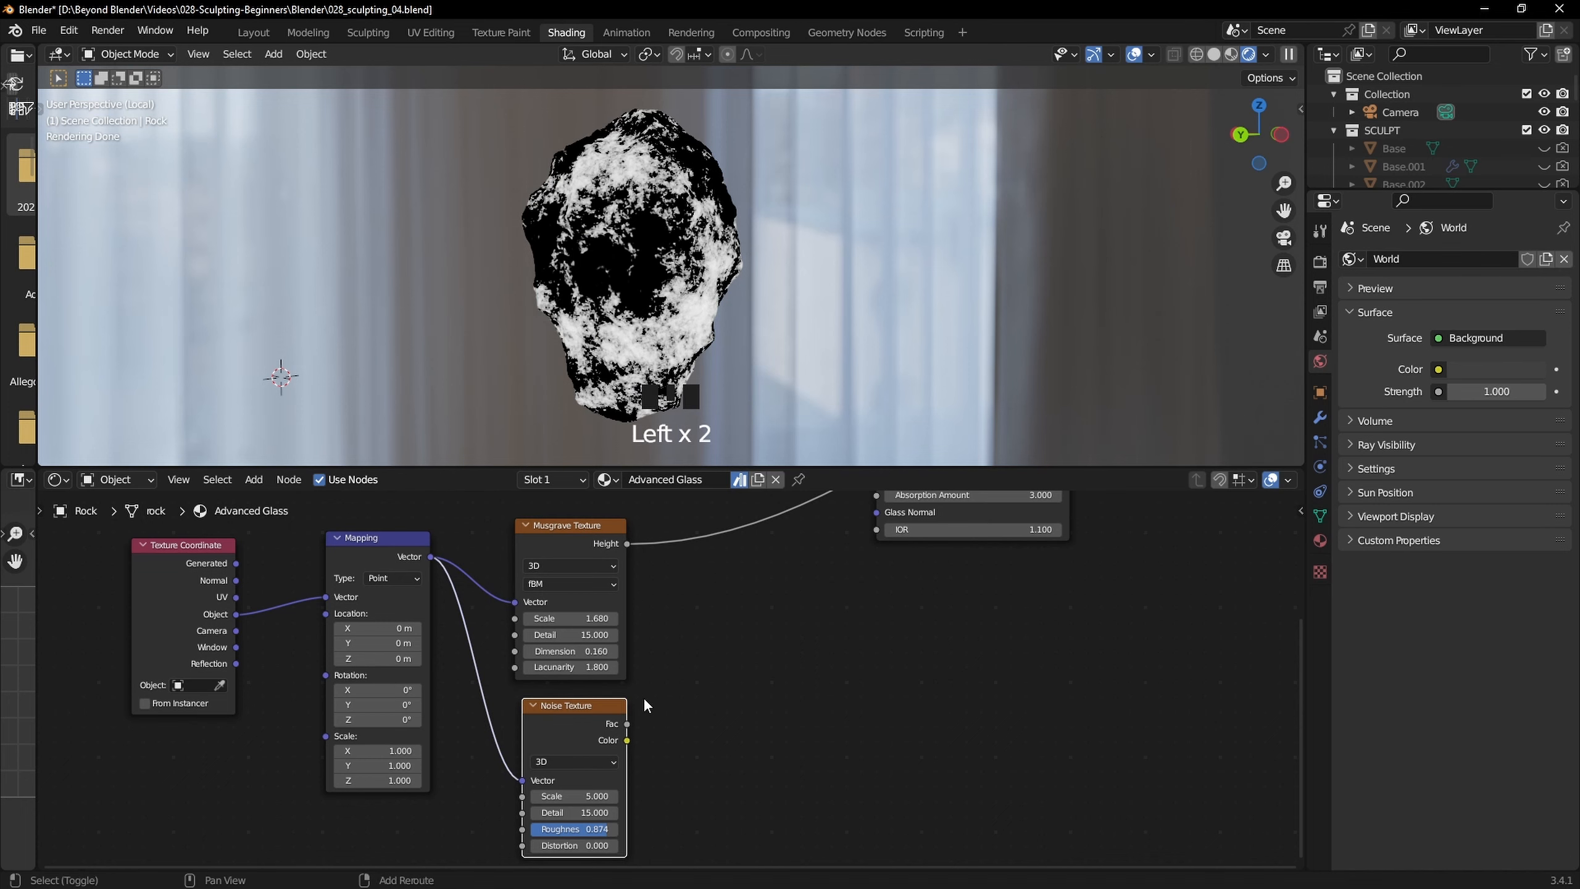
pyautogui.keyDown('ctrl'); pyautogui.keyDown('shift'); pyautogui.moveTo(563, 638); pyautogui.dragTo(566, 740, button='right'); pyautogui.keyUp('shift'); pyautogui.keyUp('ctrl')
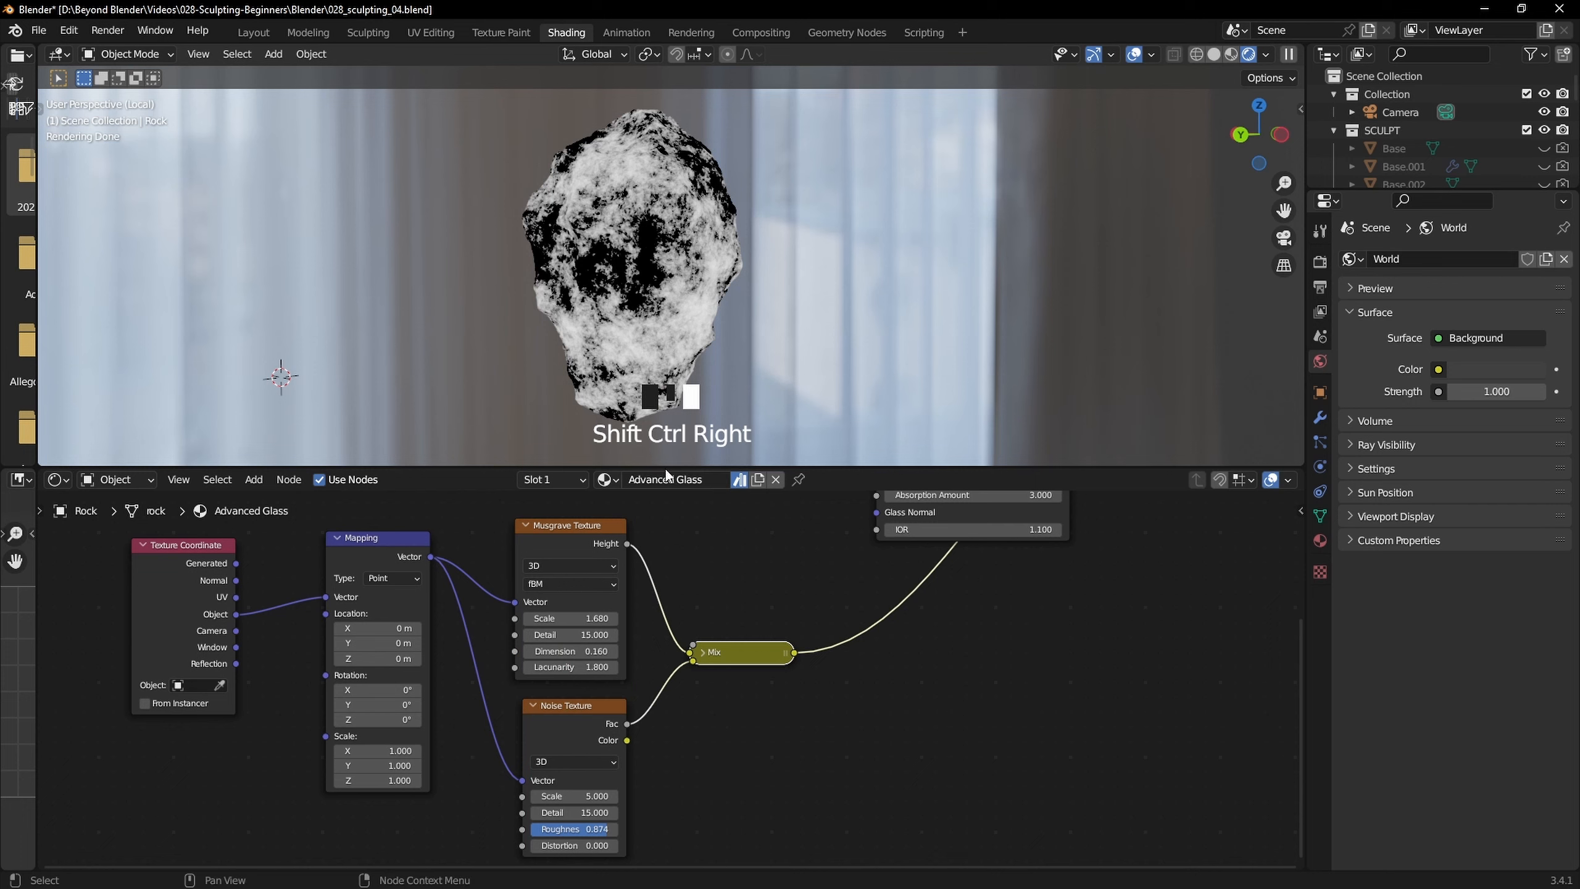
pyautogui.click(704, 652)
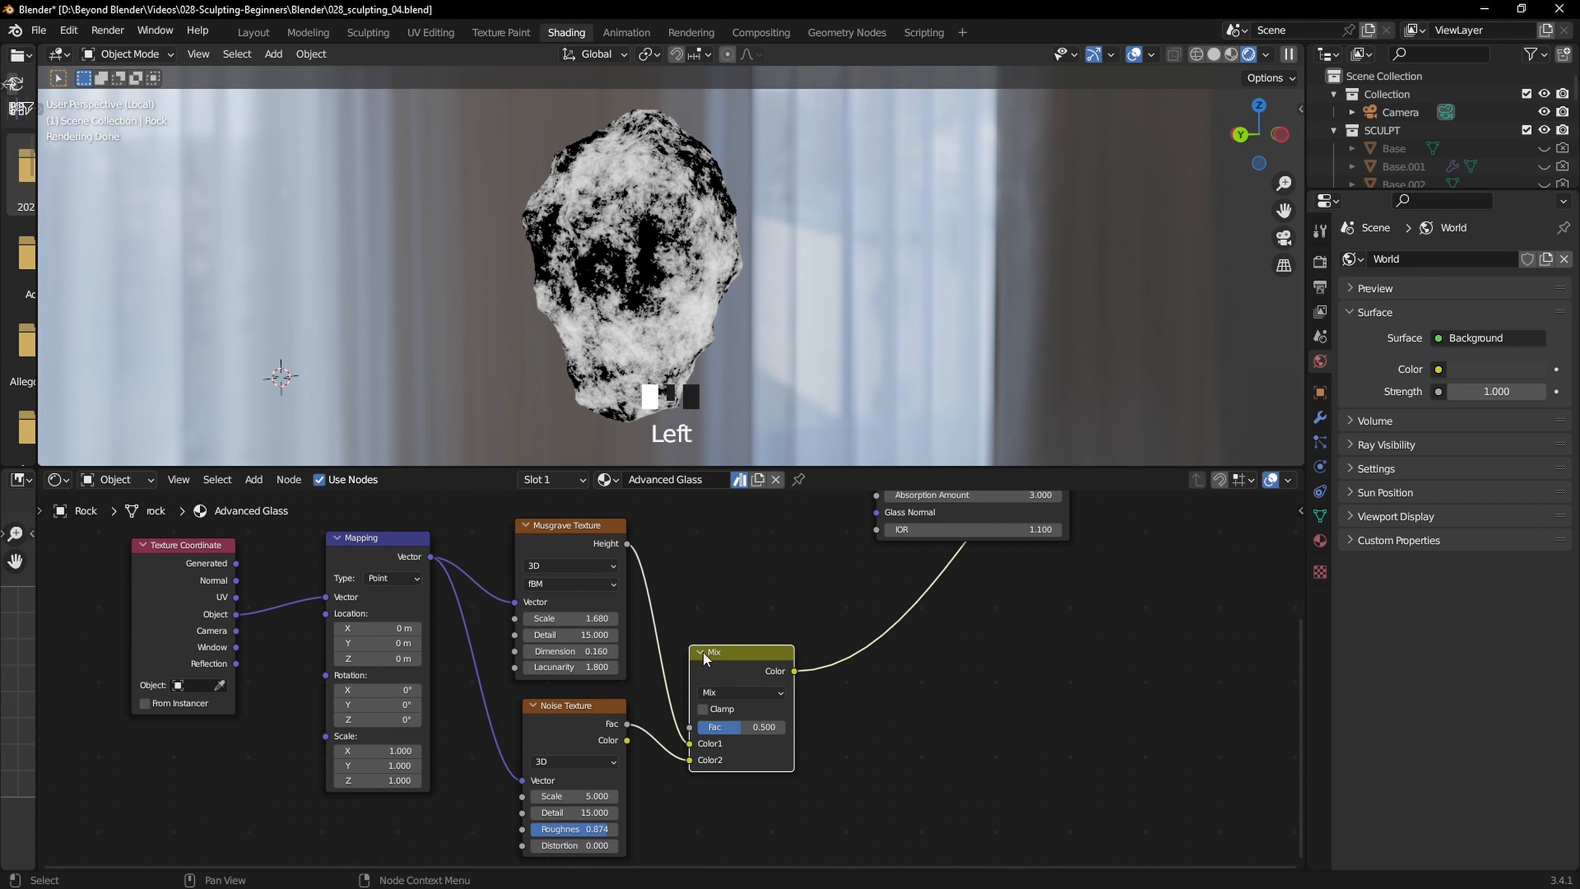
pyautogui.moveTo(728, 649); pyautogui.dragTo(732, 593)
pyautogui.click(740, 627)
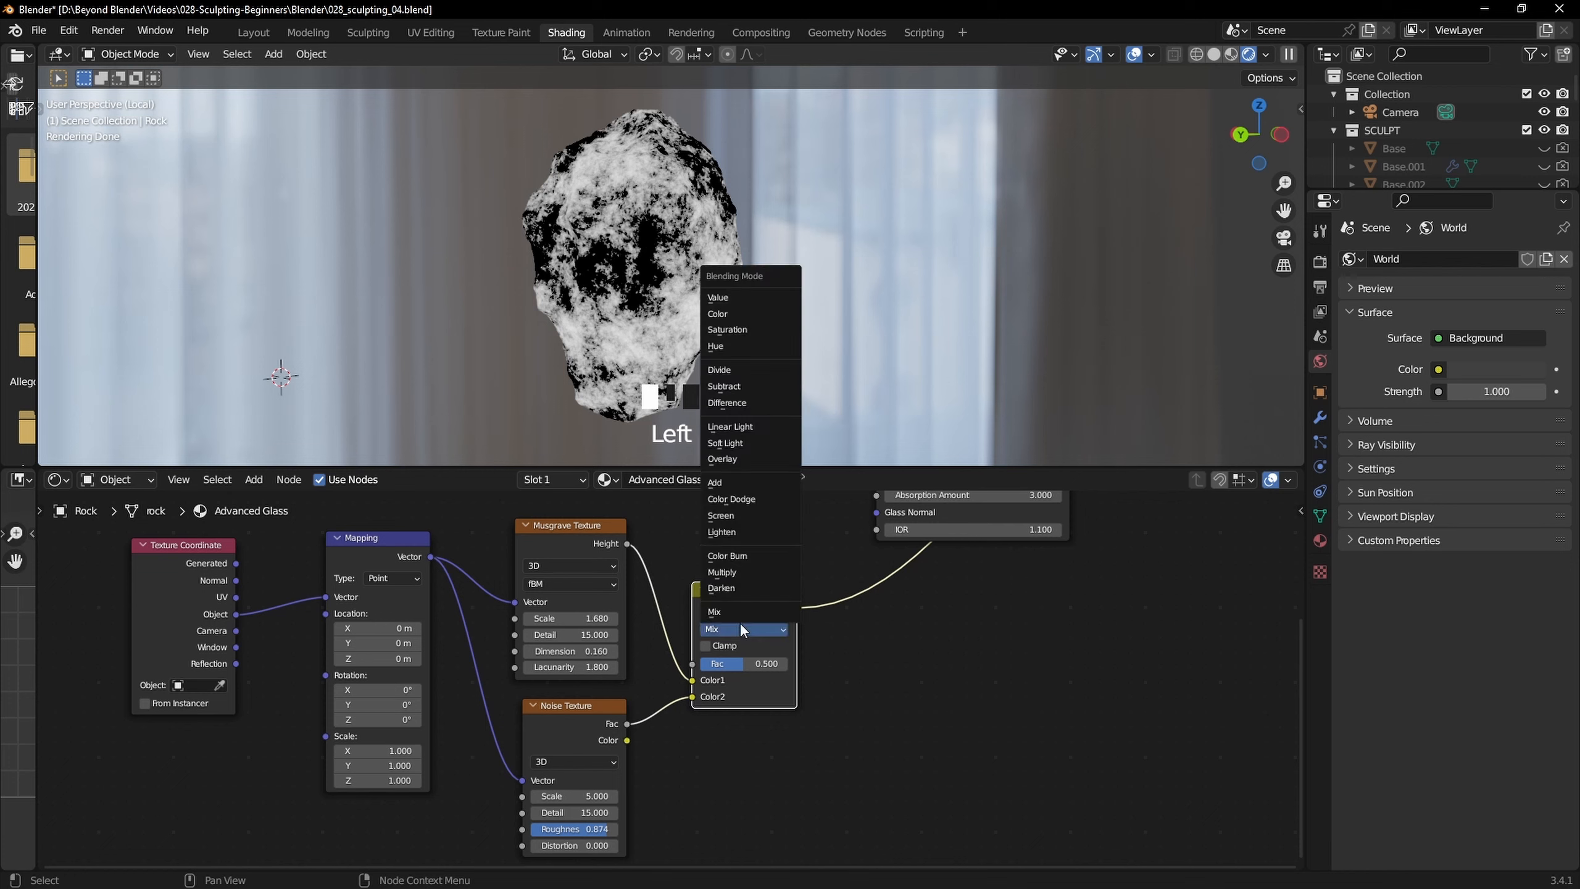
pyautogui.click(732, 427)
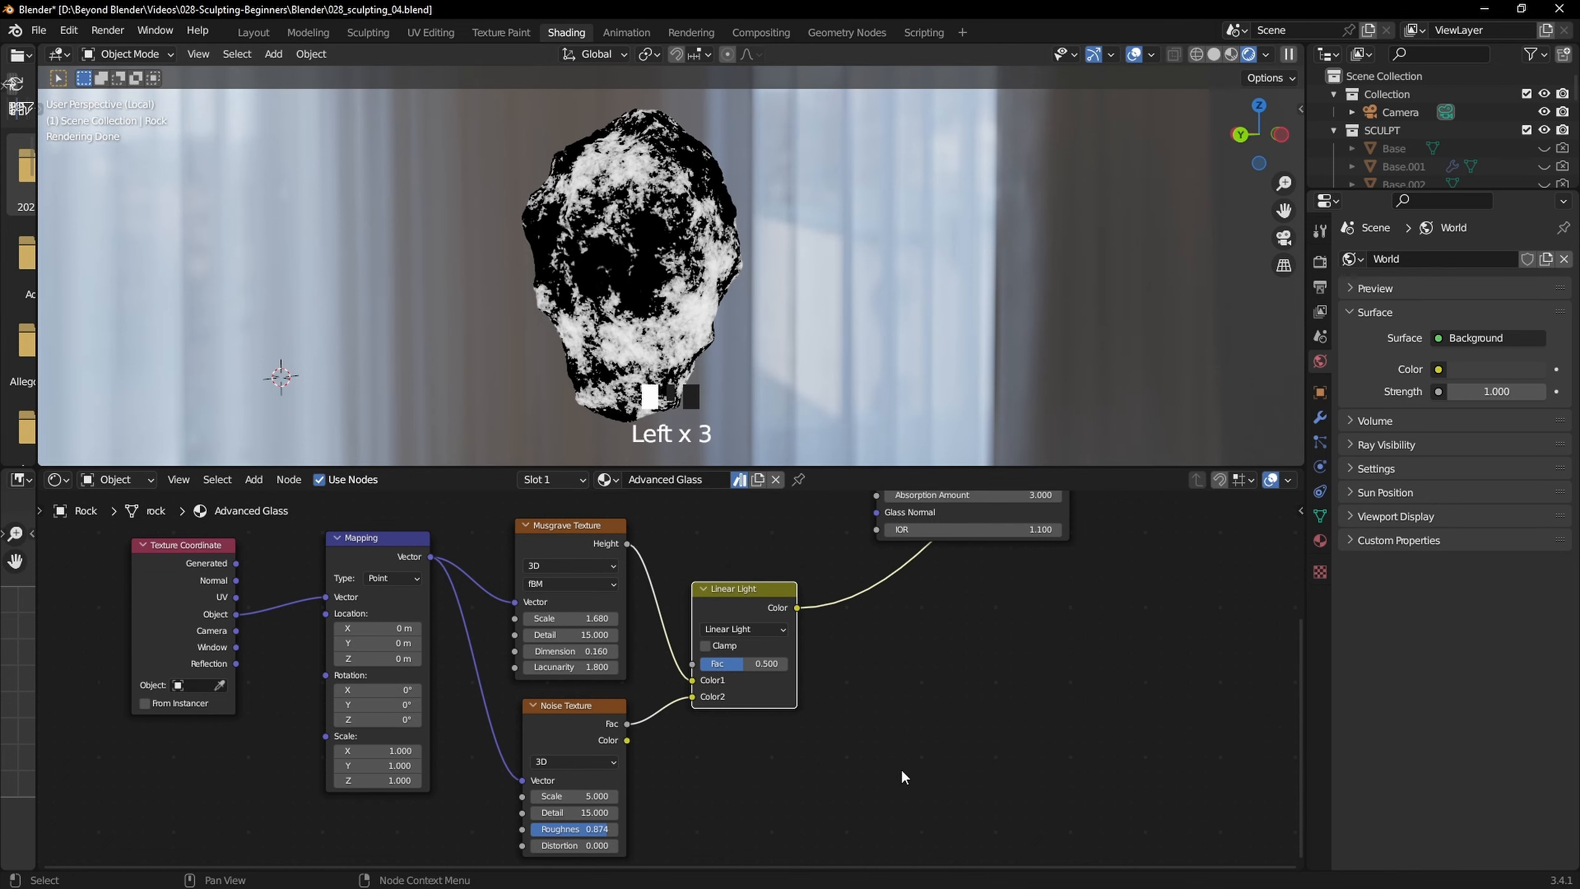
# Swap the Linear Light node's Color1 and Color2 connections and set its Fac to about 0.424
pyautogui.moveTo(903, 773); pyautogui.dragTo(904, 738, button='middle')
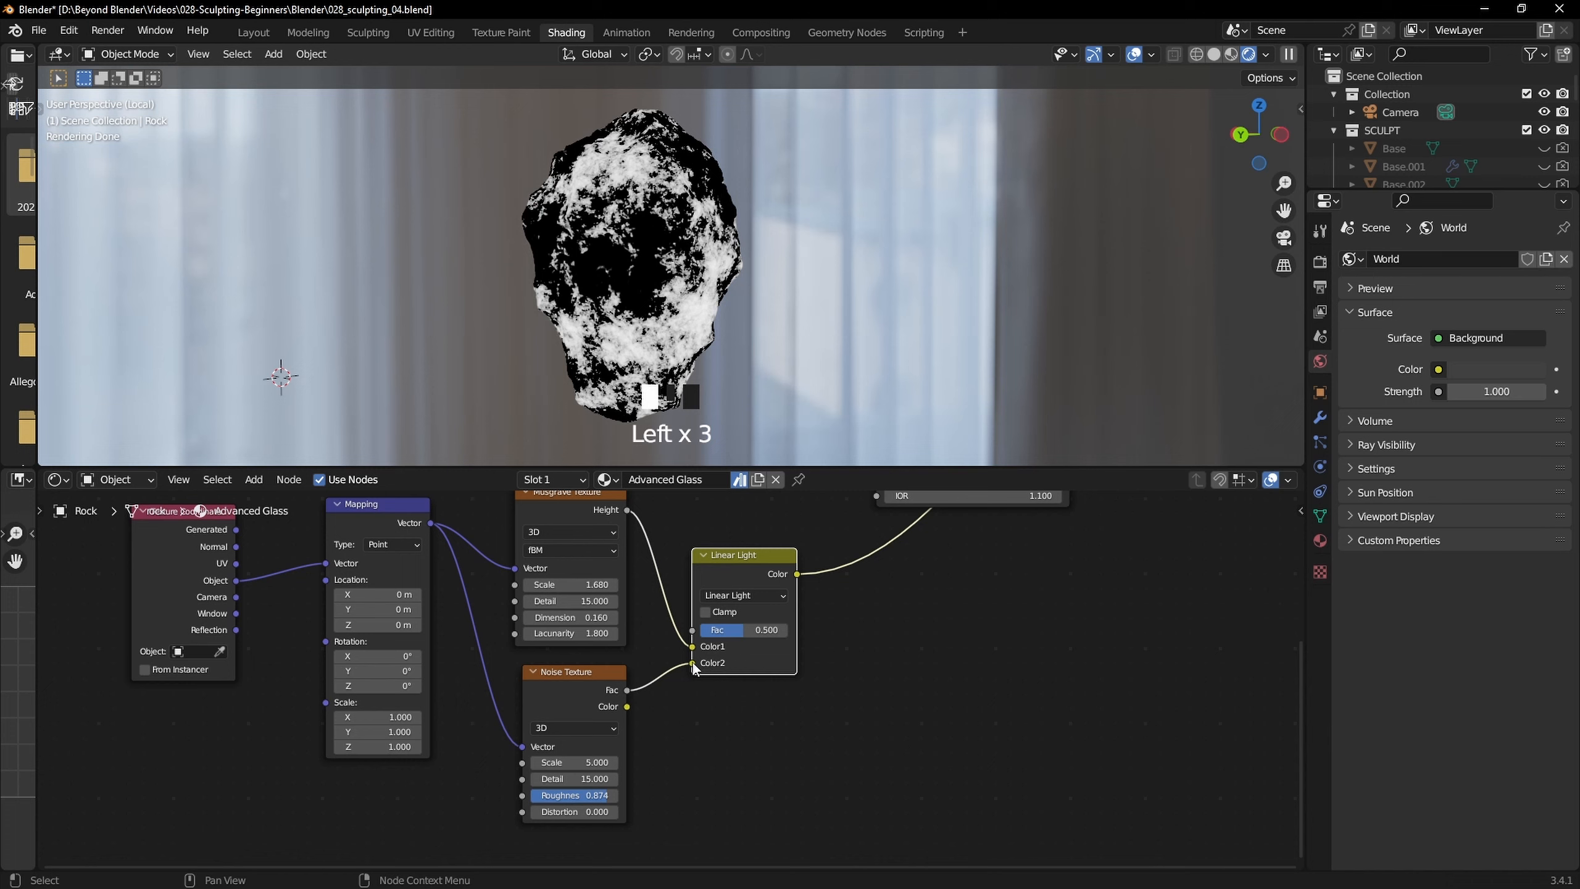
pyautogui.moveTo(693, 662); pyautogui.dragTo(736, 630)
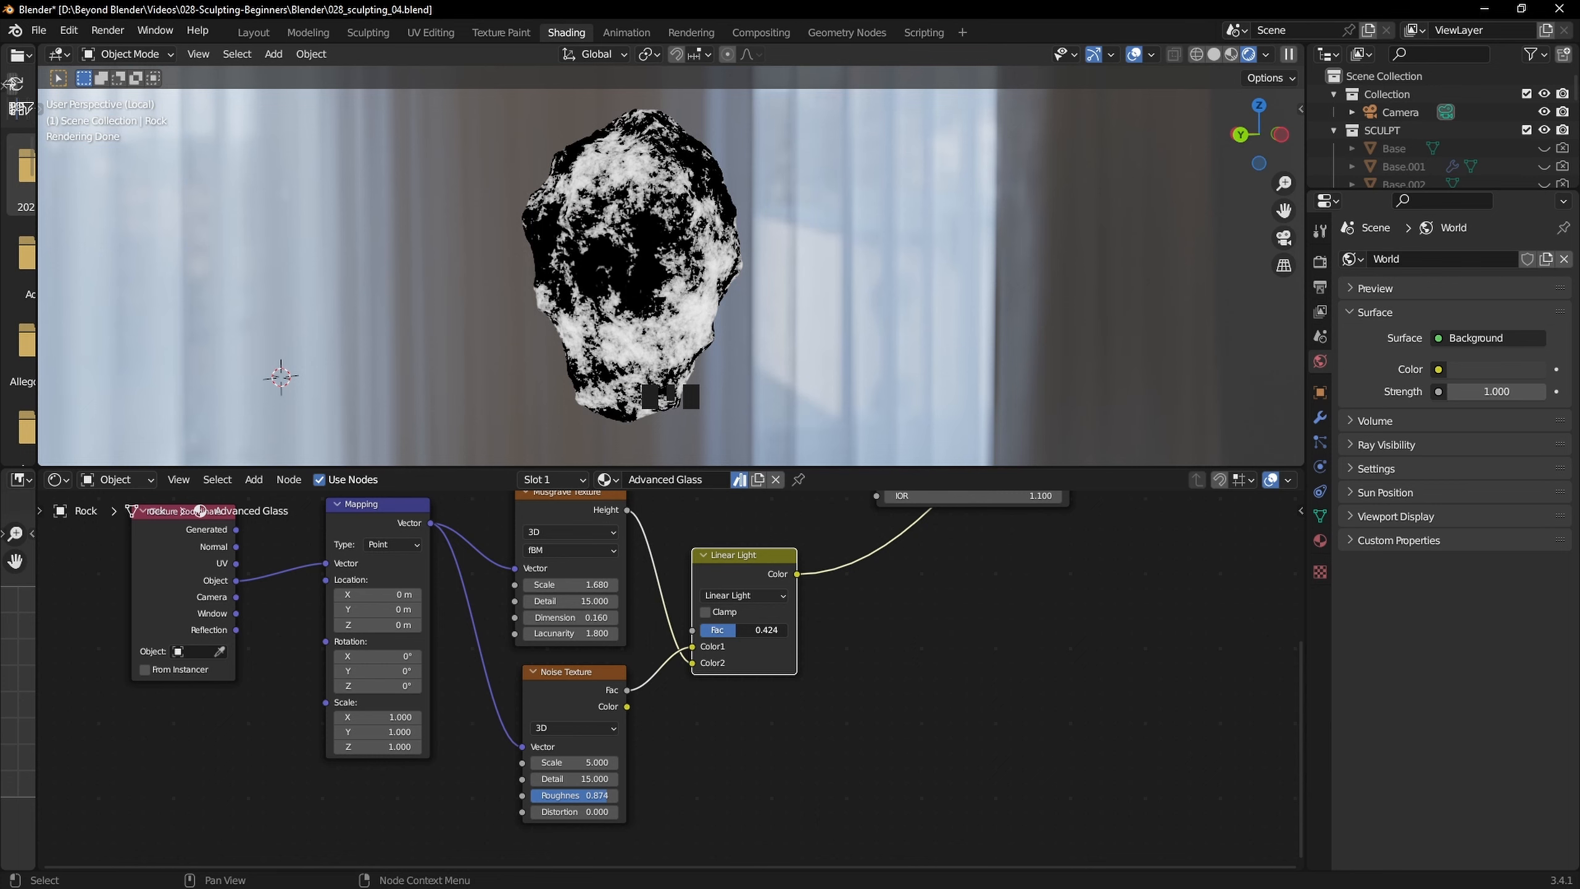
# Connect the Linear Light Color output to the Advanced Glass node's Surface Roughness and preview the glass shader on the rock
pyautogui.moveTo(820, 567); pyautogui.dragTo(723, 778, button='middle')
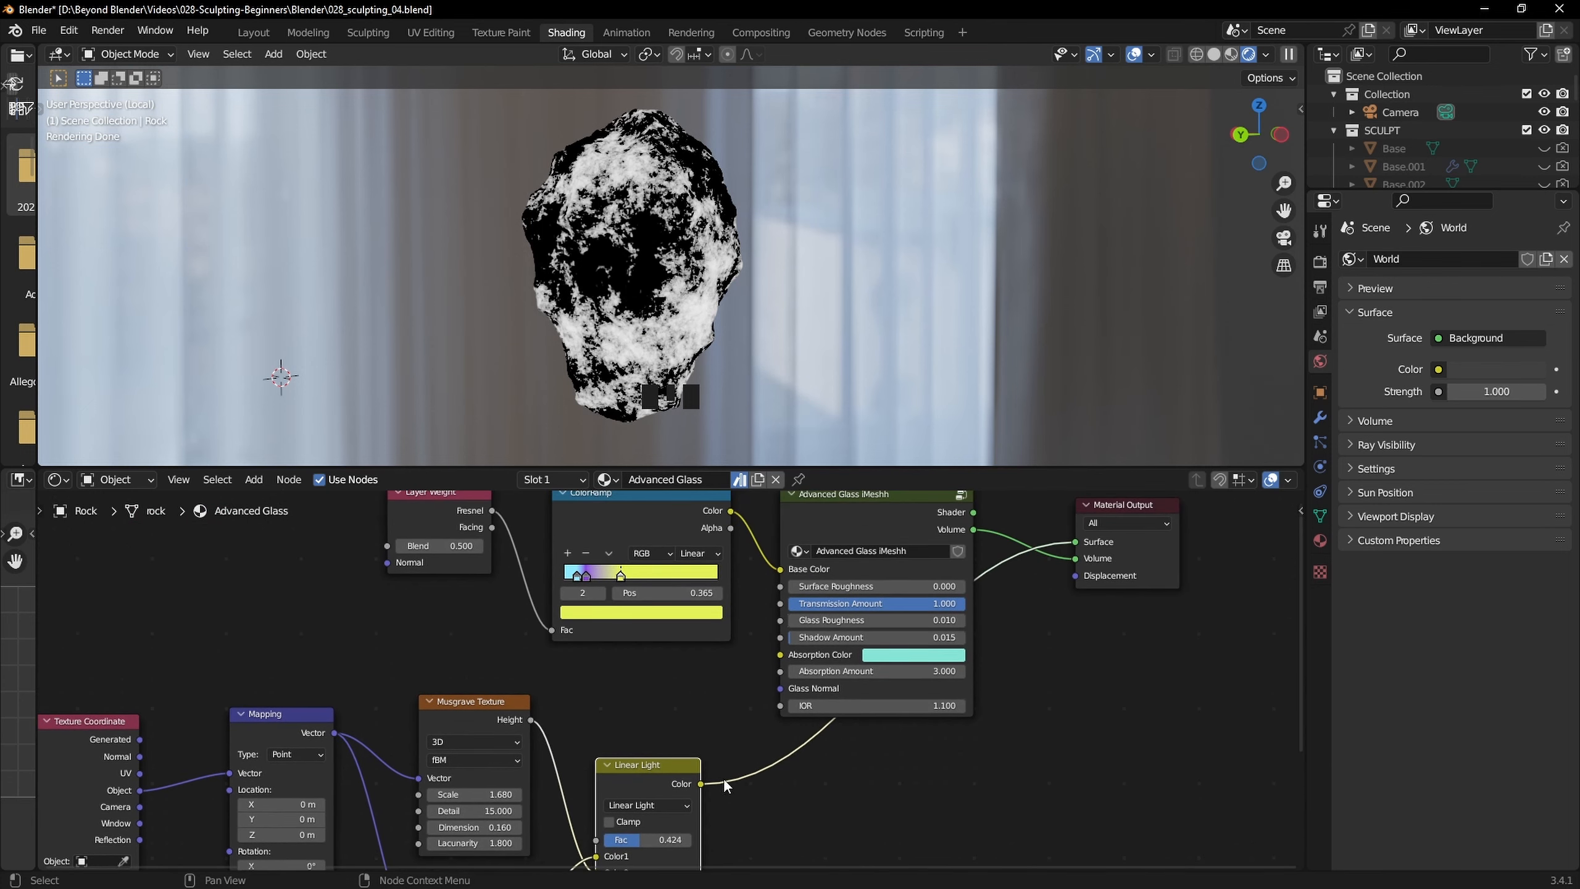
pyautogui.click(701, 783)
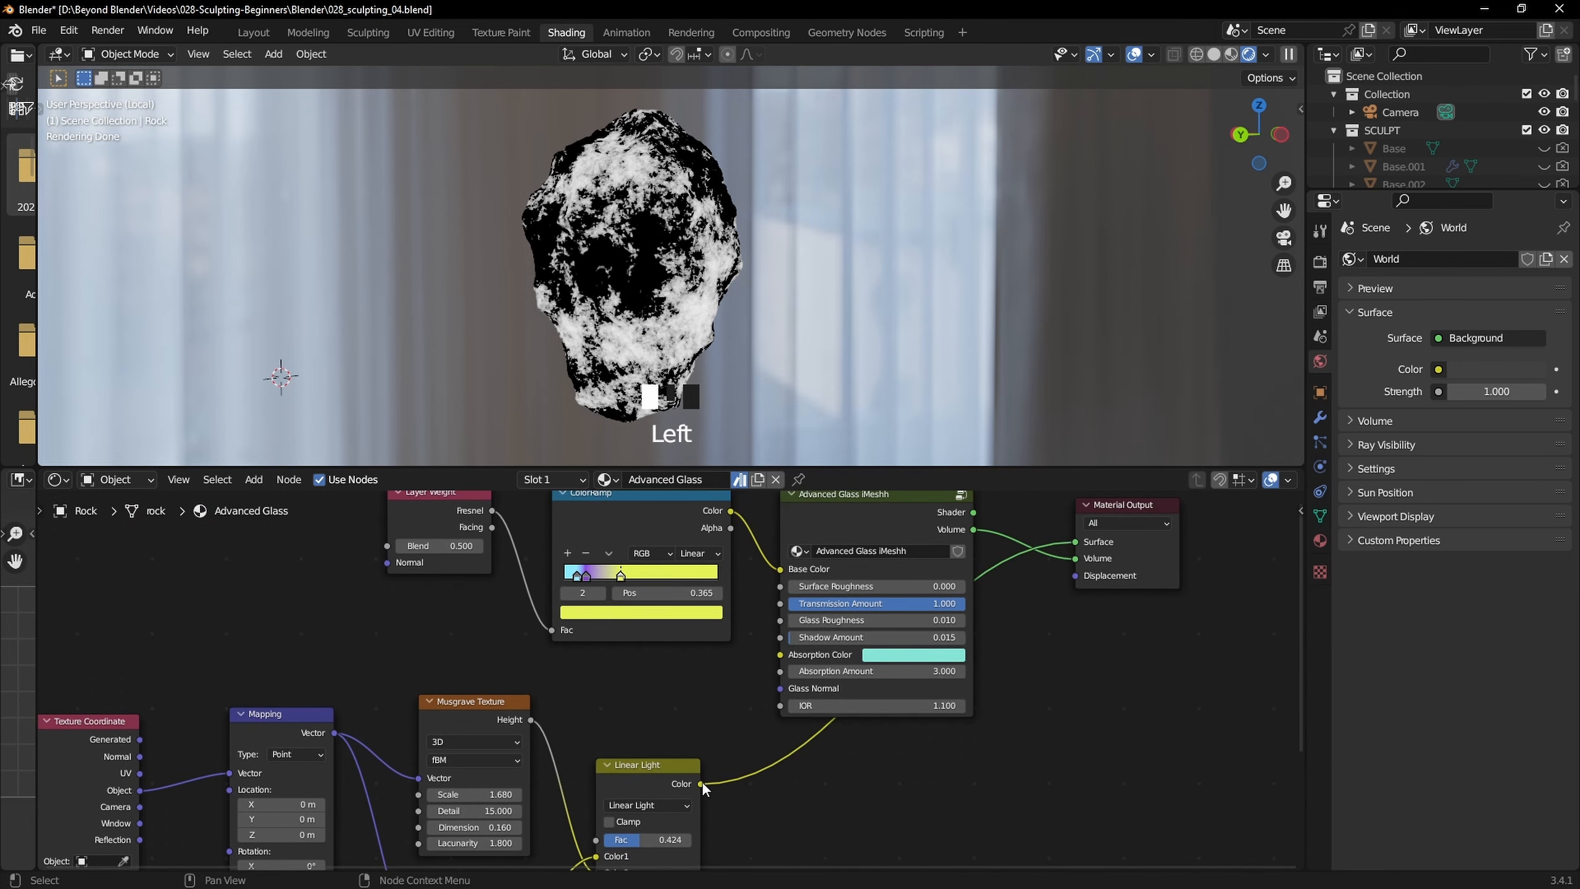
pyautogui.moveTo(701, 783); pyautogui.dragTo(776, 588)
pyautogui.moveTo(1026, 712); pyautogui.dragTo(1003, 757, button='middle')
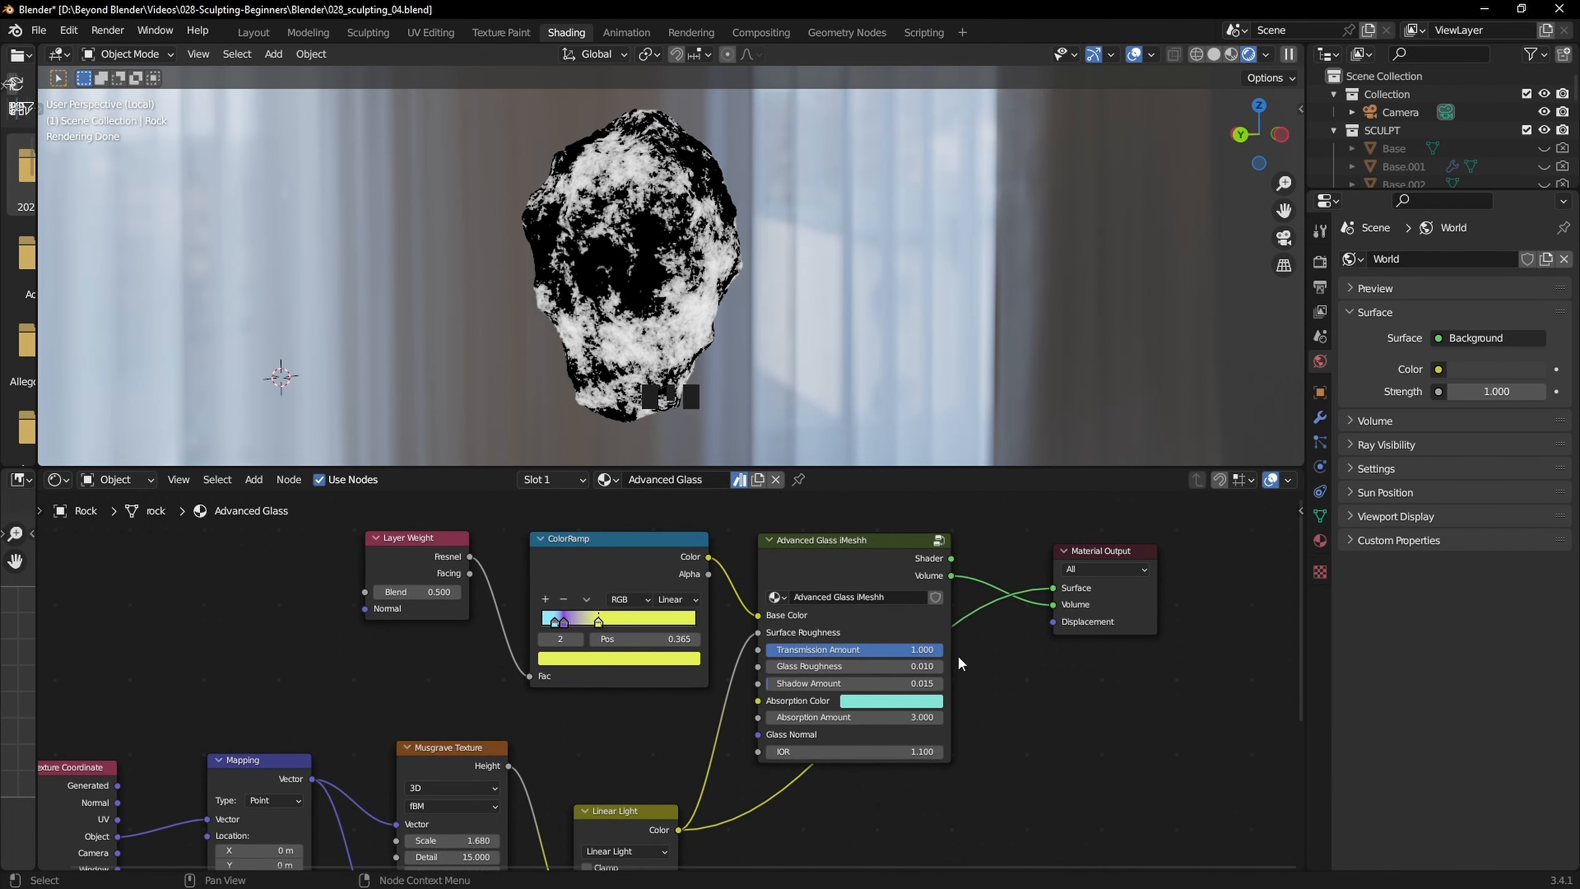
pyautogui.keyDown('ctrl'); pyautogui.keyDown('shift'); pyautogui.click(890, 542); pyautogui.keyUp('shift'); pyautogui.keyUp('ctrl')
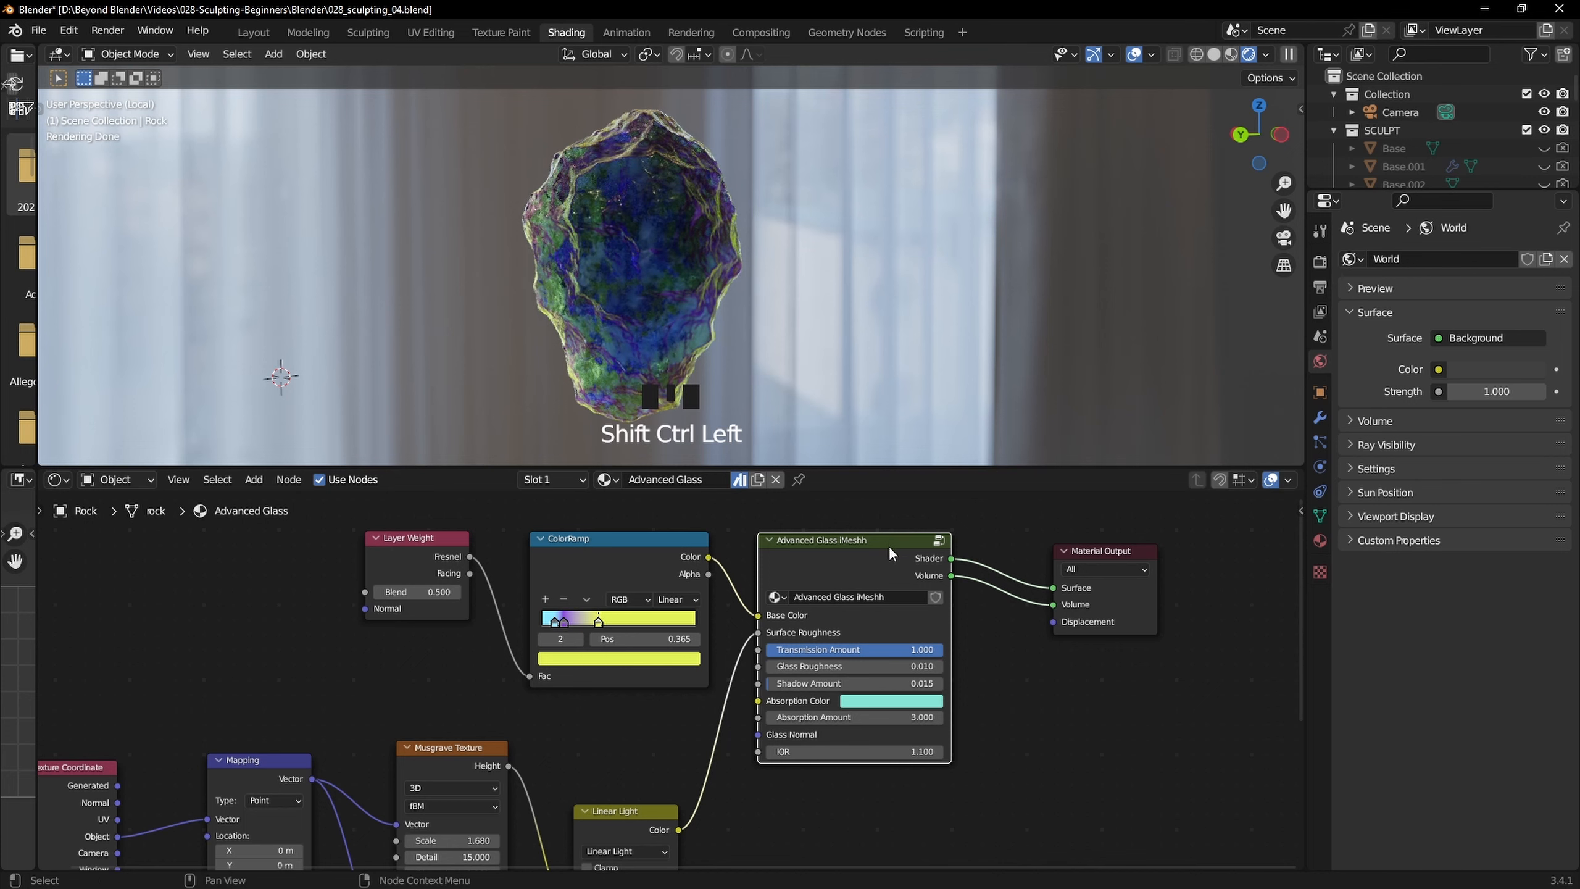
# Try a lower Transmission Amount on the Advanced Glass node while inspecting the rock, and restore it to 1
pyautogui.moveTo(723, 233); pyautogui.dragTo(825, 225, button='middle')
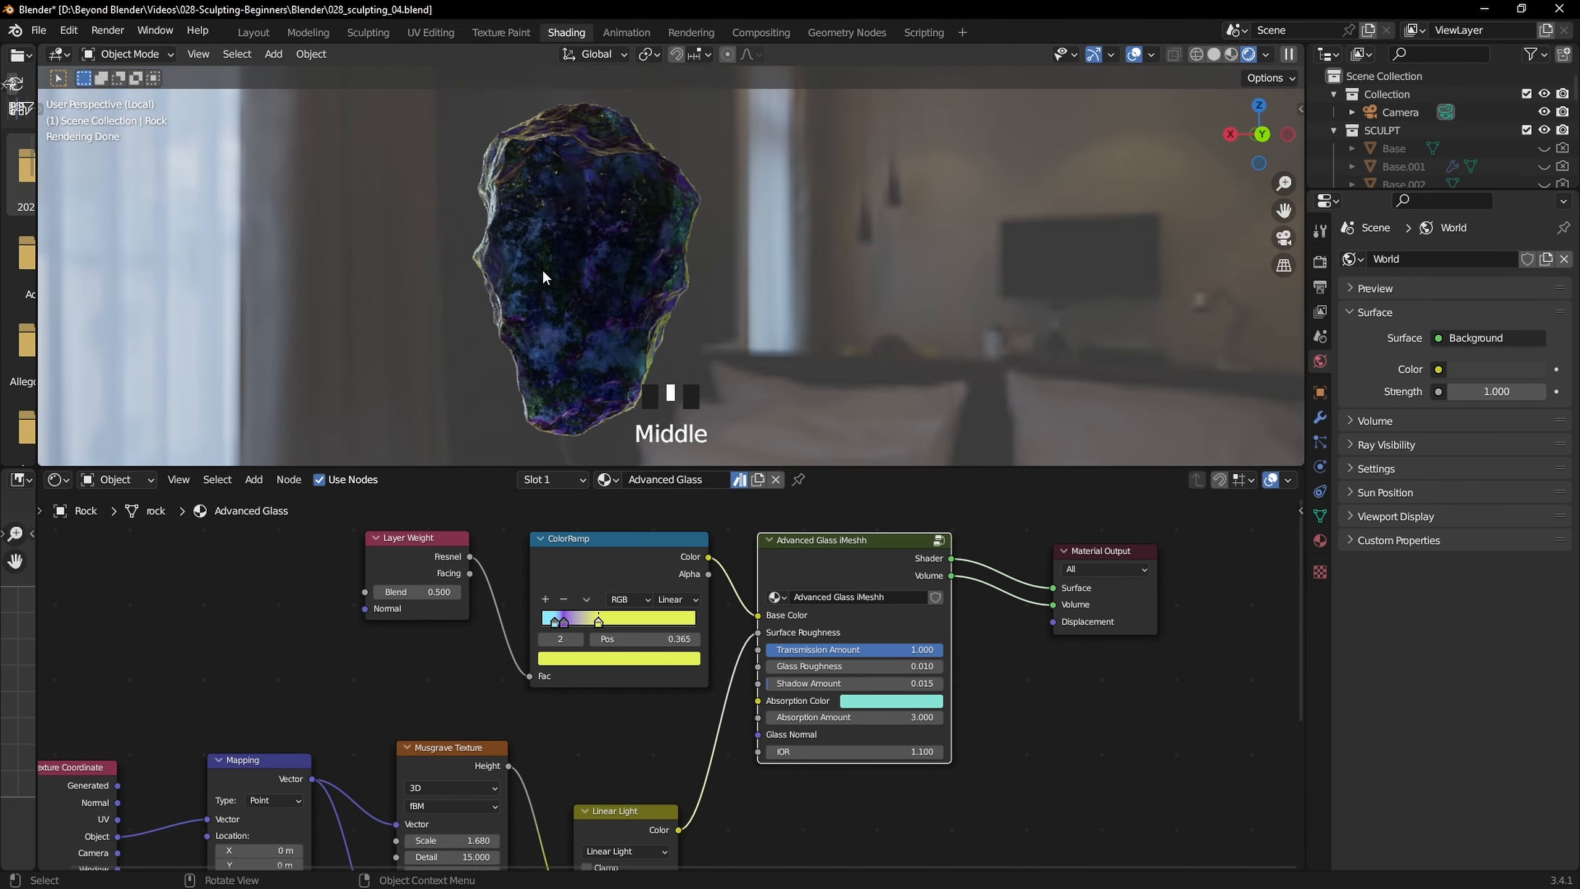
pyautogui.scroll(4, 535, 271)
pyautogui.keyDown('shift'); pyautogui.moveTo(536, 271); pyautogui.dragTo(922, 371, button='middle'); pyautogui.keyUp('shift')
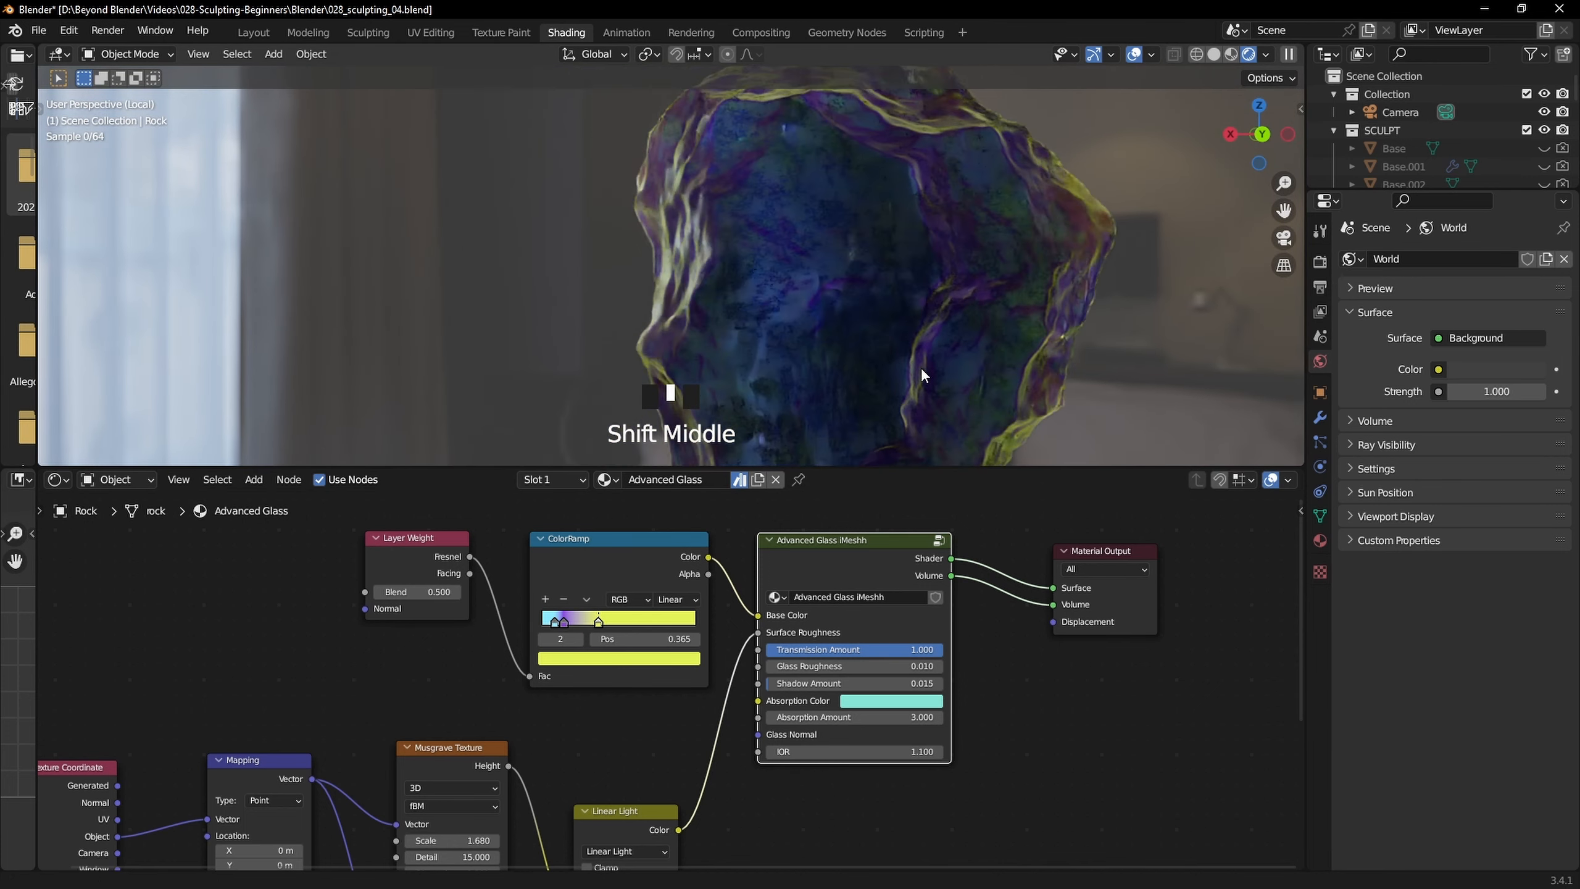
pyautogui.moveTo(703, 250); pyautogui.dragTo(790, 306, button='middle')
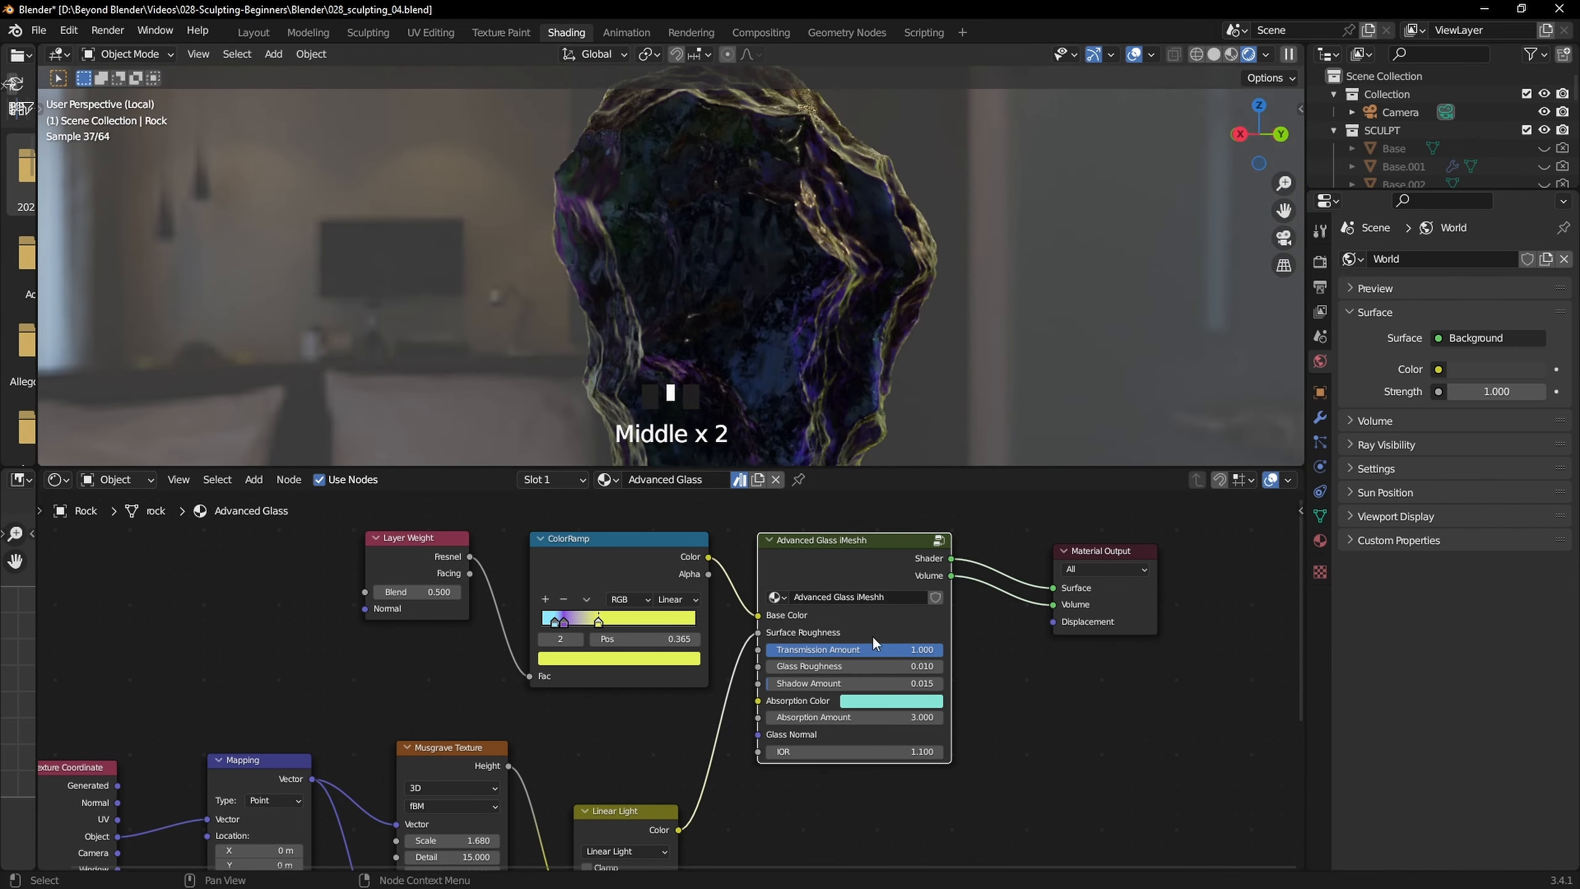
pyautogui.moveTo(872, 649); pyautogui.dragTo(766, 649)
pyautogui.moveTo(802, 299); pyautogui.dragTo(899, 329, button='middle')
pyautogui.moveTo(791, 650); pyautogui.dragTo(970, 650)
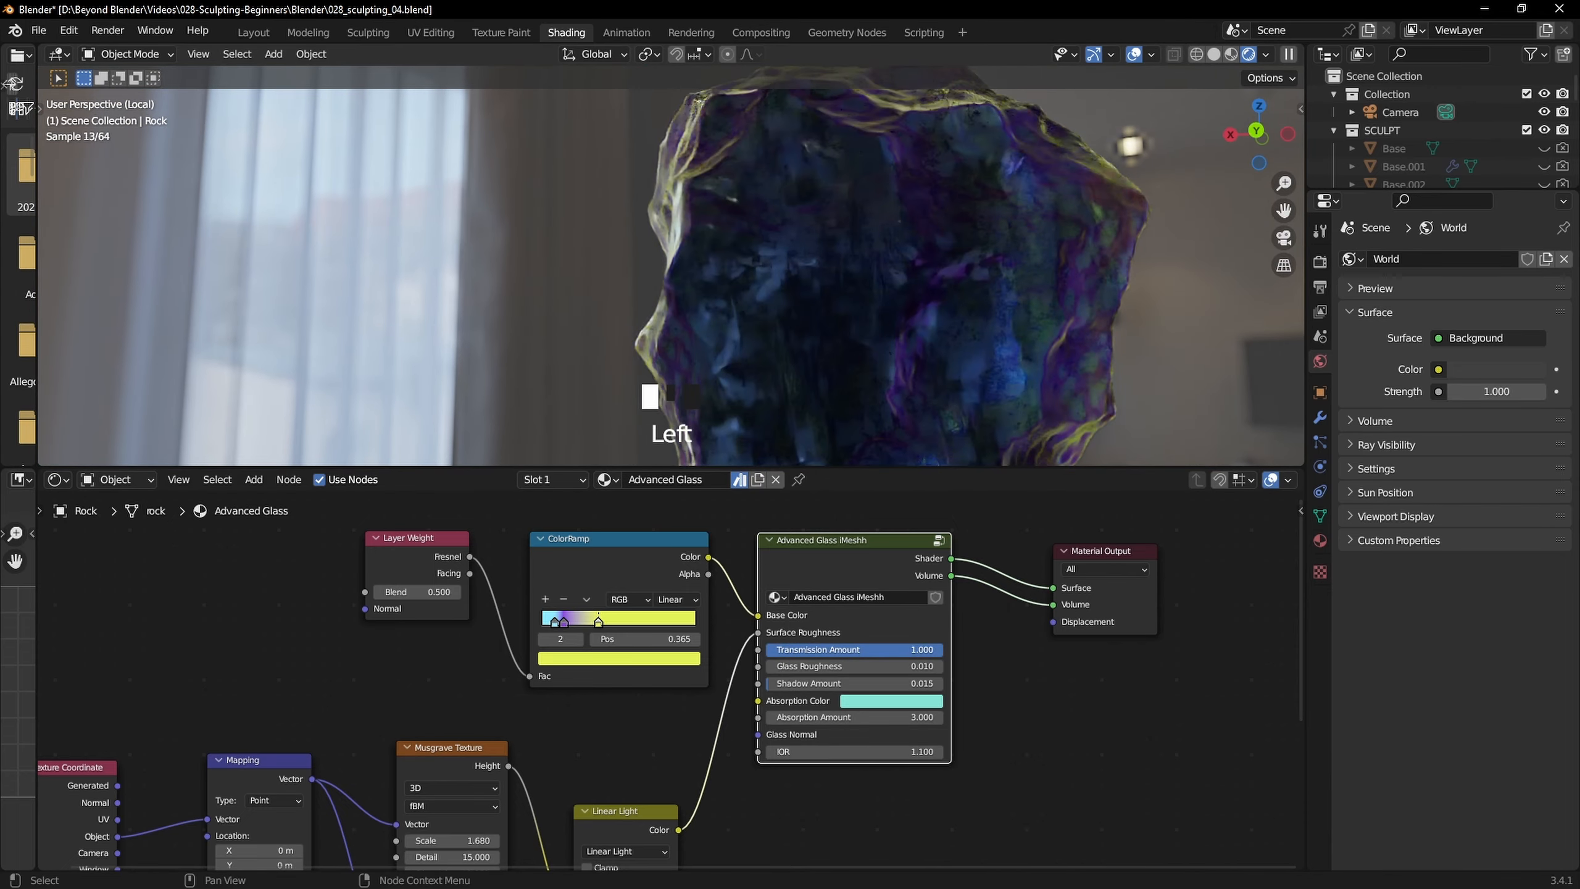
pyautogui.click(1073, 719)
# Preview the Linear Light node's mixed texture directly on the rock
pyautogui.moveTo(831, 341); pyautogui.dragTo(708, 286, button='middle')
pyautogui.scroll(-4, 773, 361)
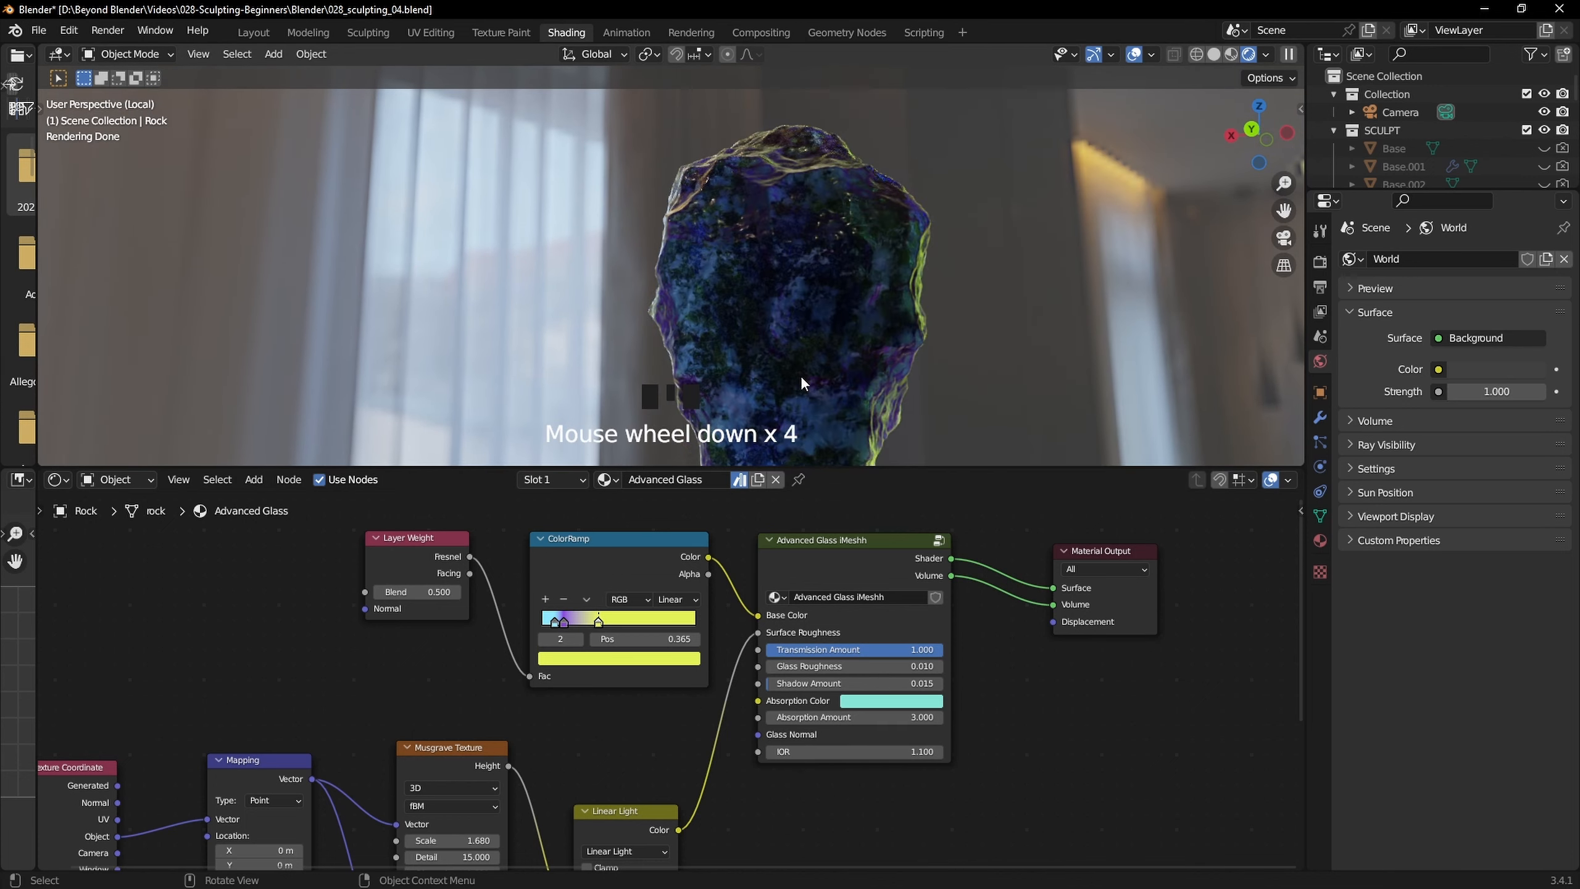
pyautogui.keyDown('shift'); pyautogui.moveTo(800, 375); pyautogui.dragTo(726, 326, button='middle'); pyautogui.keyUp('shift')
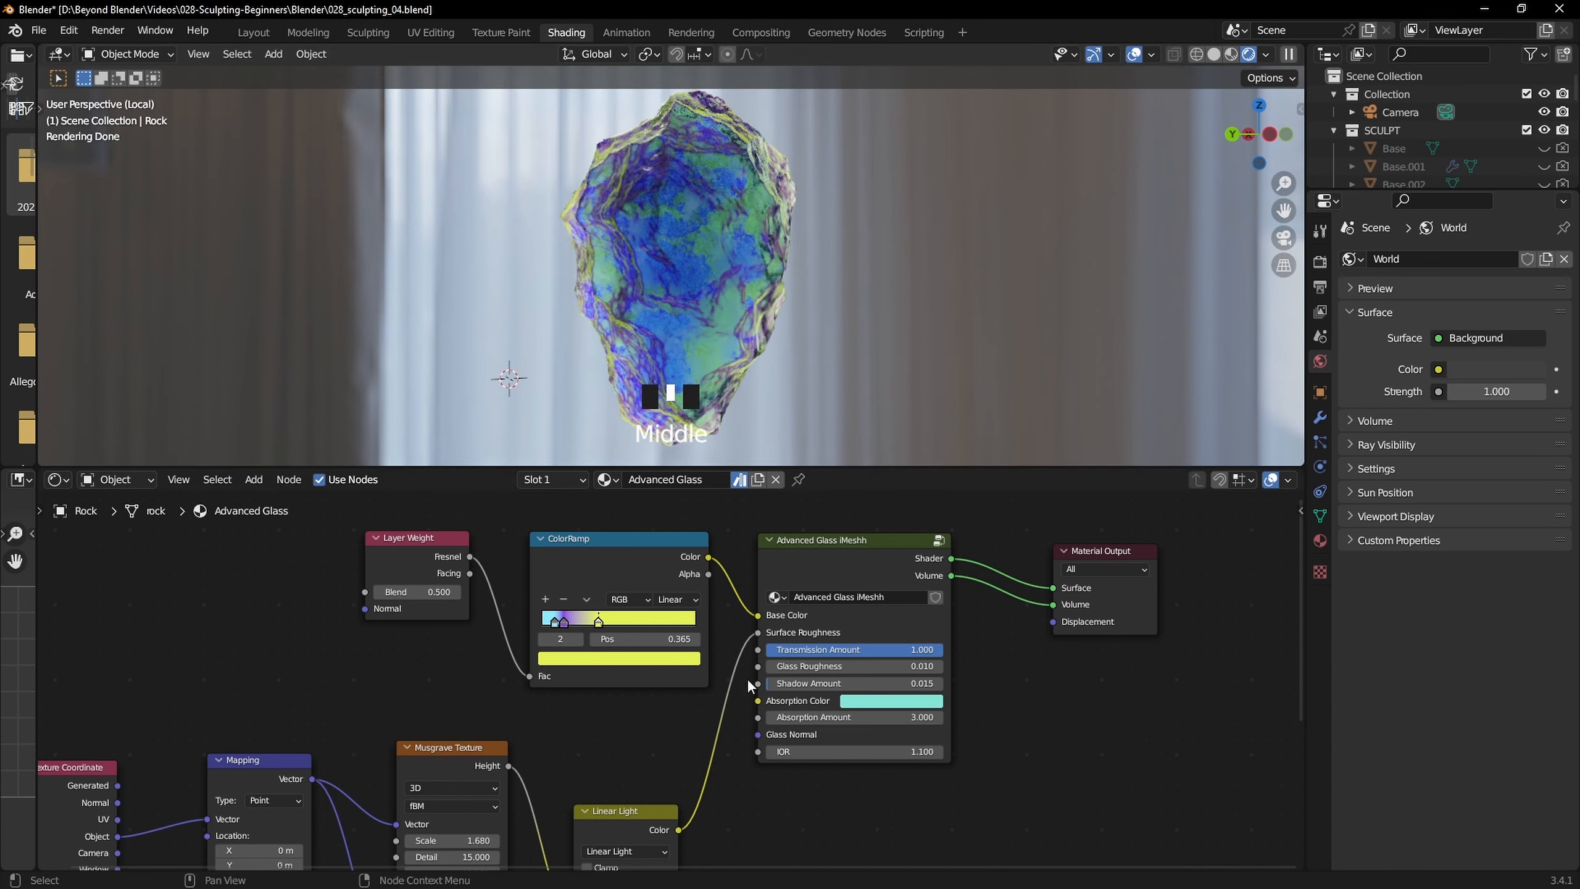
pyautogui.moveTo(466, 766); pyautogui.dragTo(821, 617, button='middle')
pyautogui.moveTo(755, 675); pyautogui.dragTo(763, 563, button='middle')
pyautogui.scroll(4, 691, 754)
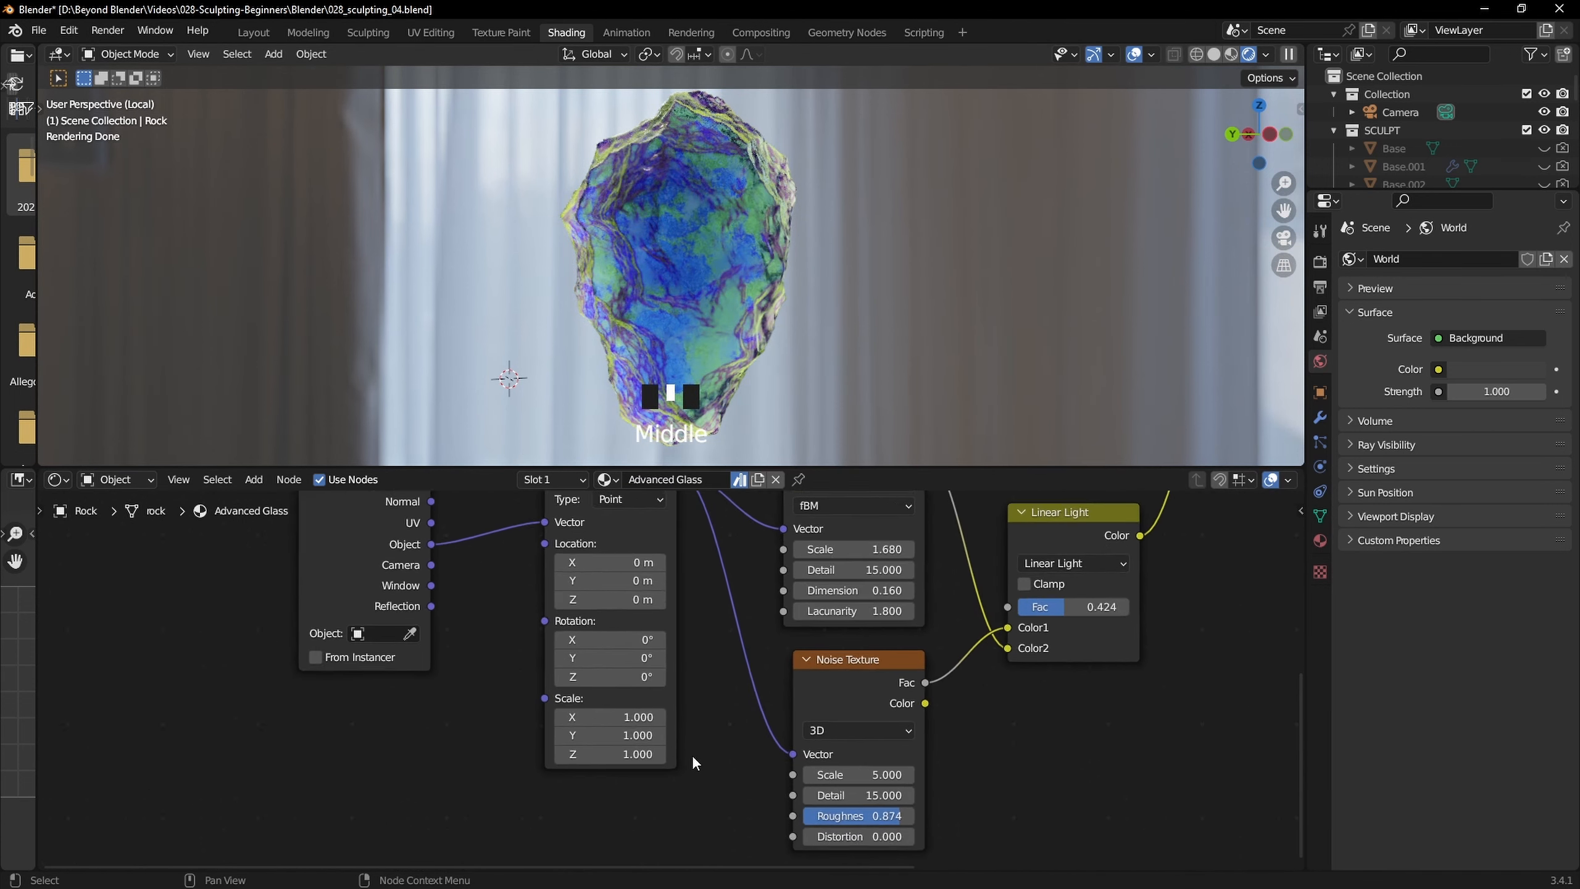
pyautogui.moveTo(749, 667); pyautogui.dragTo(726, 643, button='middle')
pyautogui.keyDown('ctrl'); pyautogui.keyDown('shift'); pyautogui.click(1034, 589); pyautogui.keyUp('shift'); pyautogui.keyUp('ctrl')
# Stretch the texture vertically by setting the Mapping node's Z scale to 0.55
pyautogui.scroll(3, 713, 691)
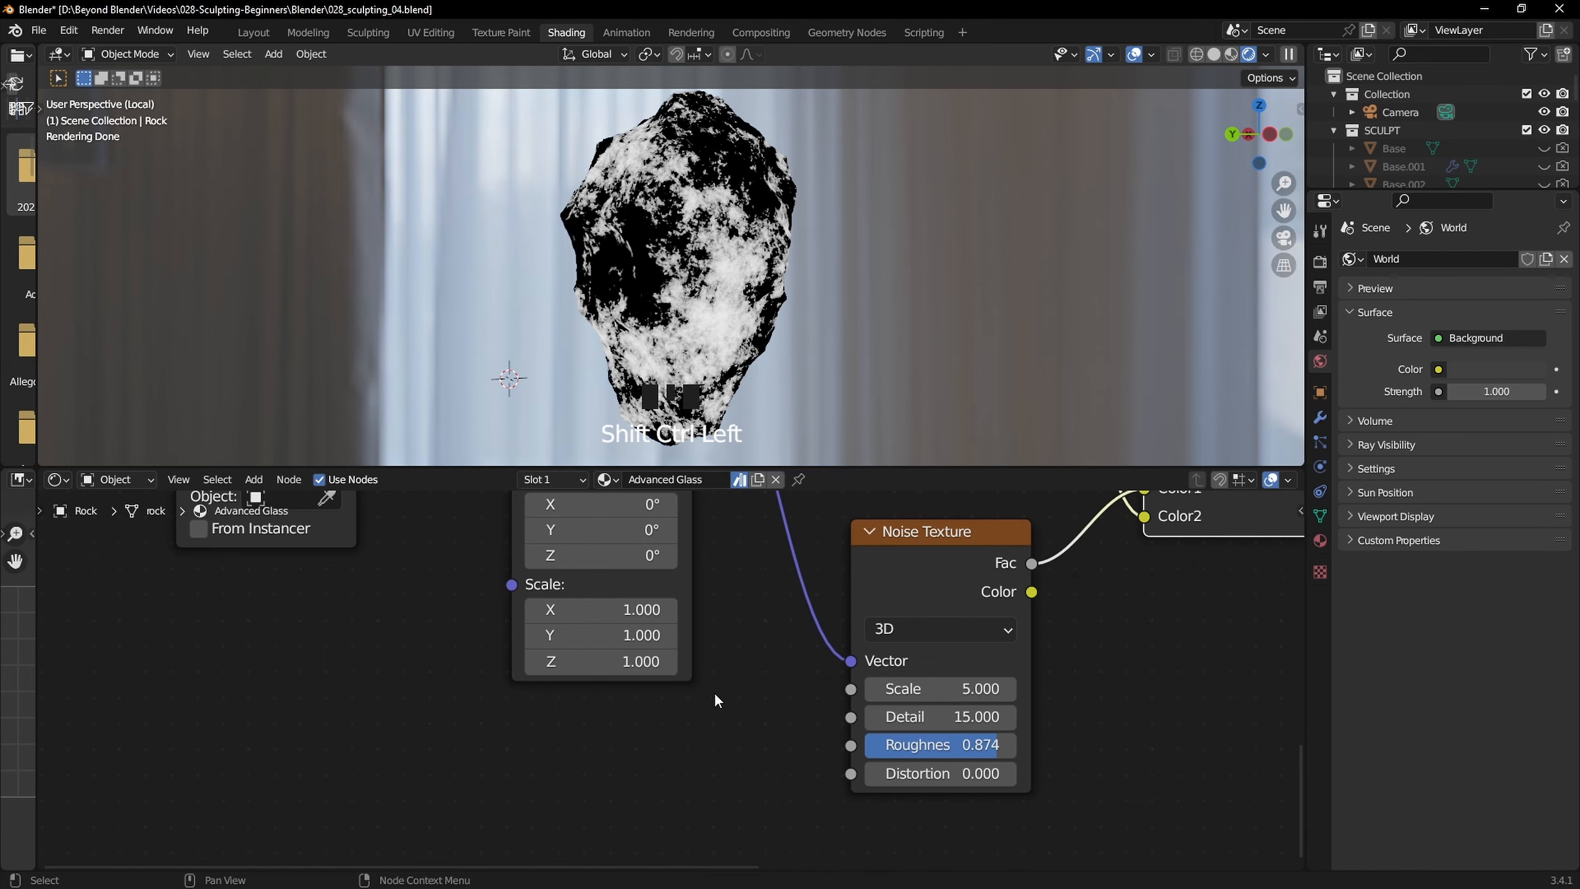
pyautogui.click(640, 661)
pyautogui.write('.')
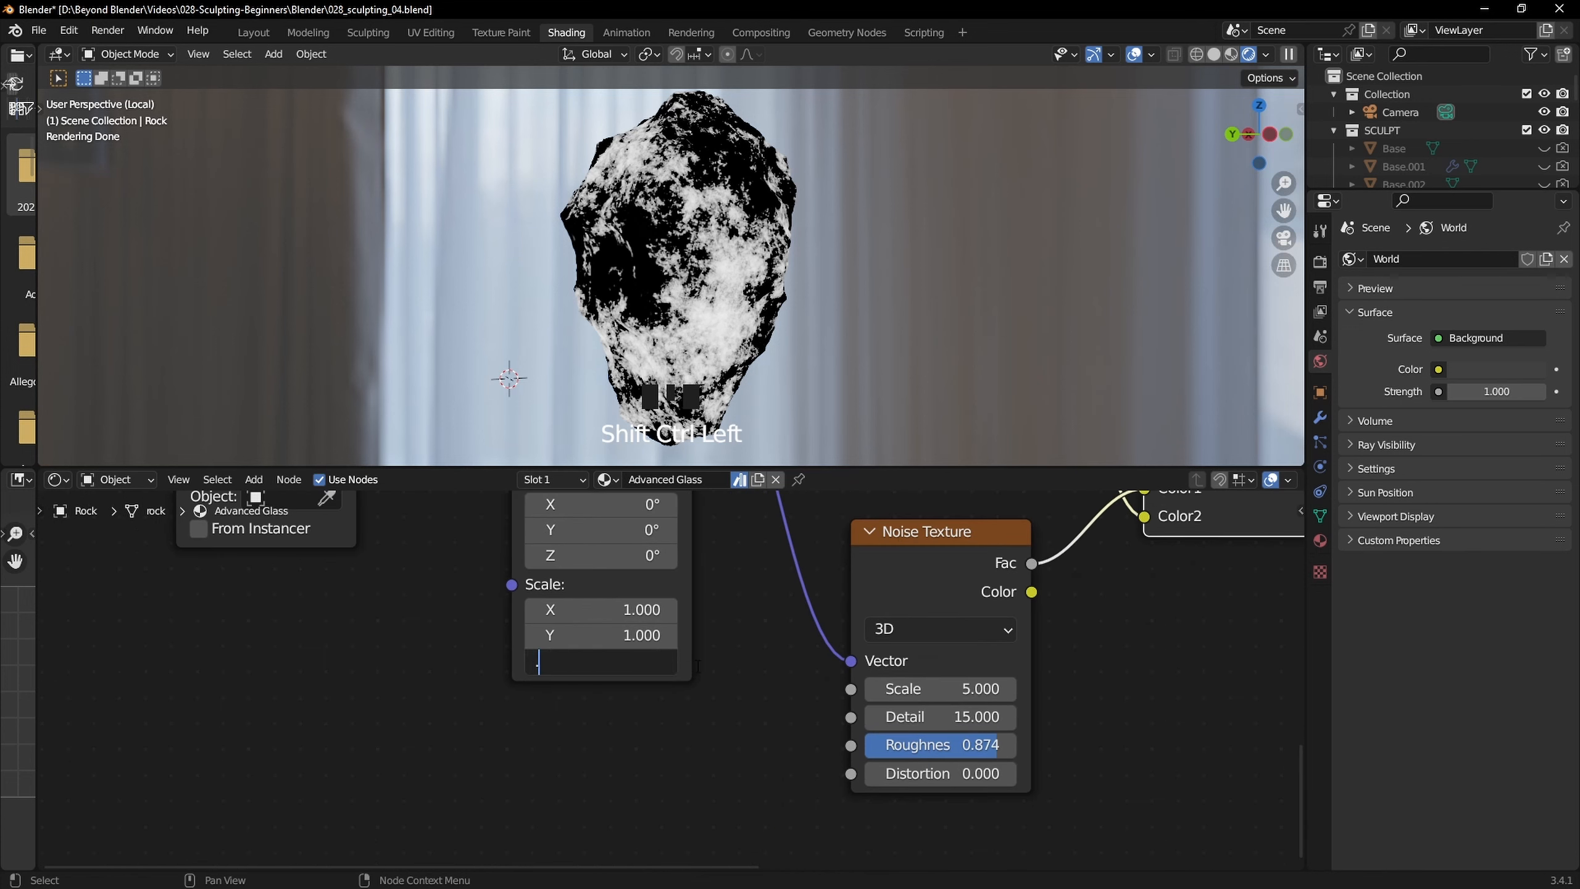
pyautogui.write('57')
pyautogui.click(698, 666)
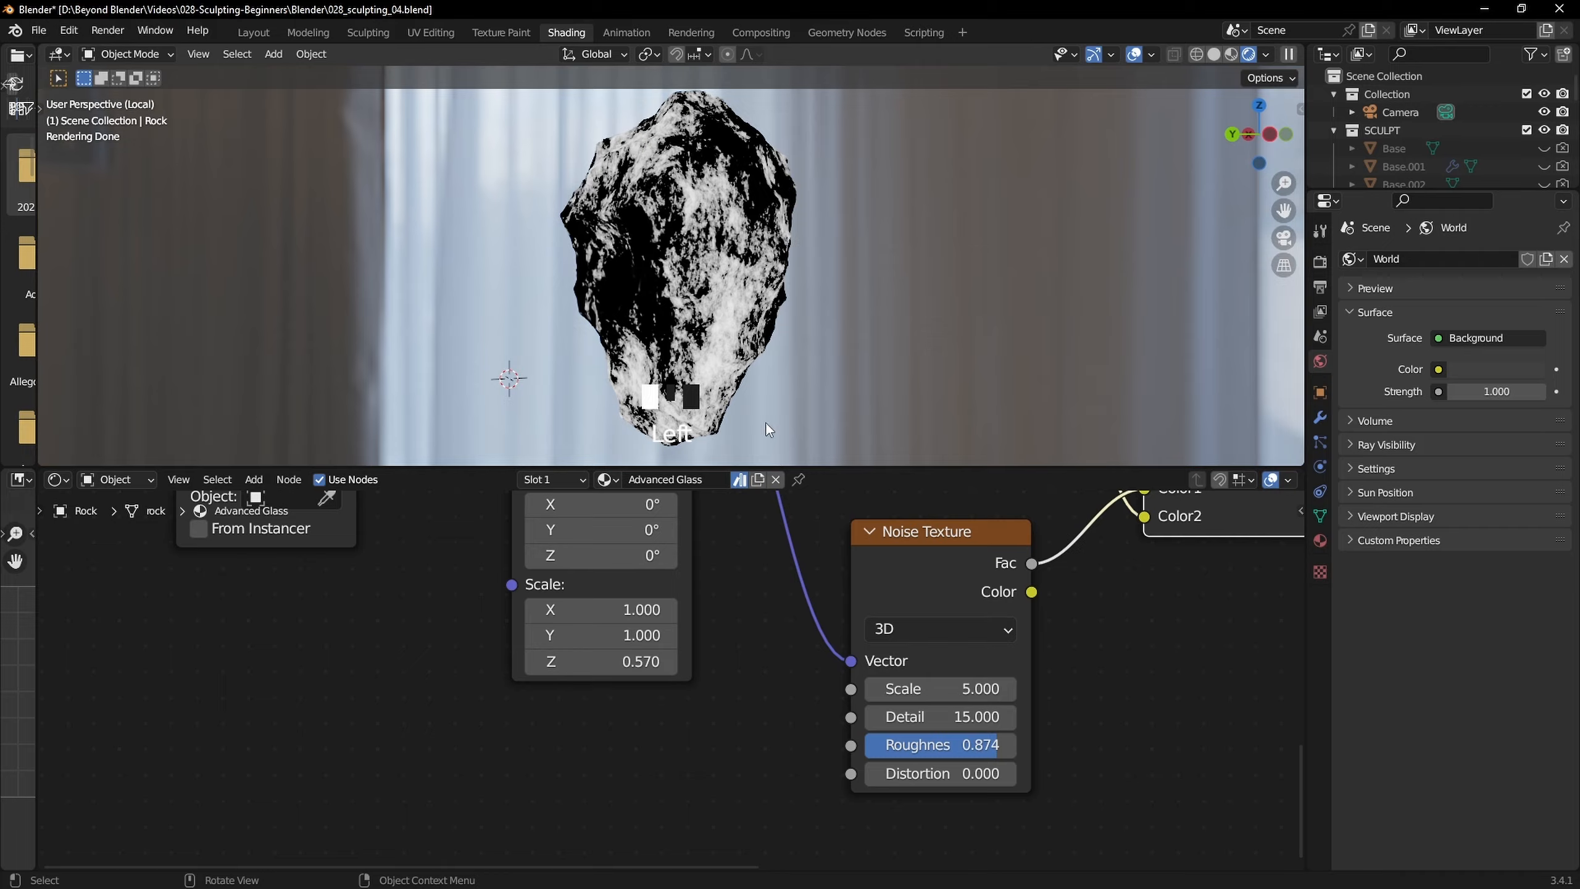
pyautogui.moveTo(659, 661)
pyautogui.keyDown('shift'); pyautogui.mouseDown()
pyautogui.moveTo(550, 661)
pyautogui.moveTo(638, 660)
pyautogui.mouseUp(); pyautogui.keyUp('shift')
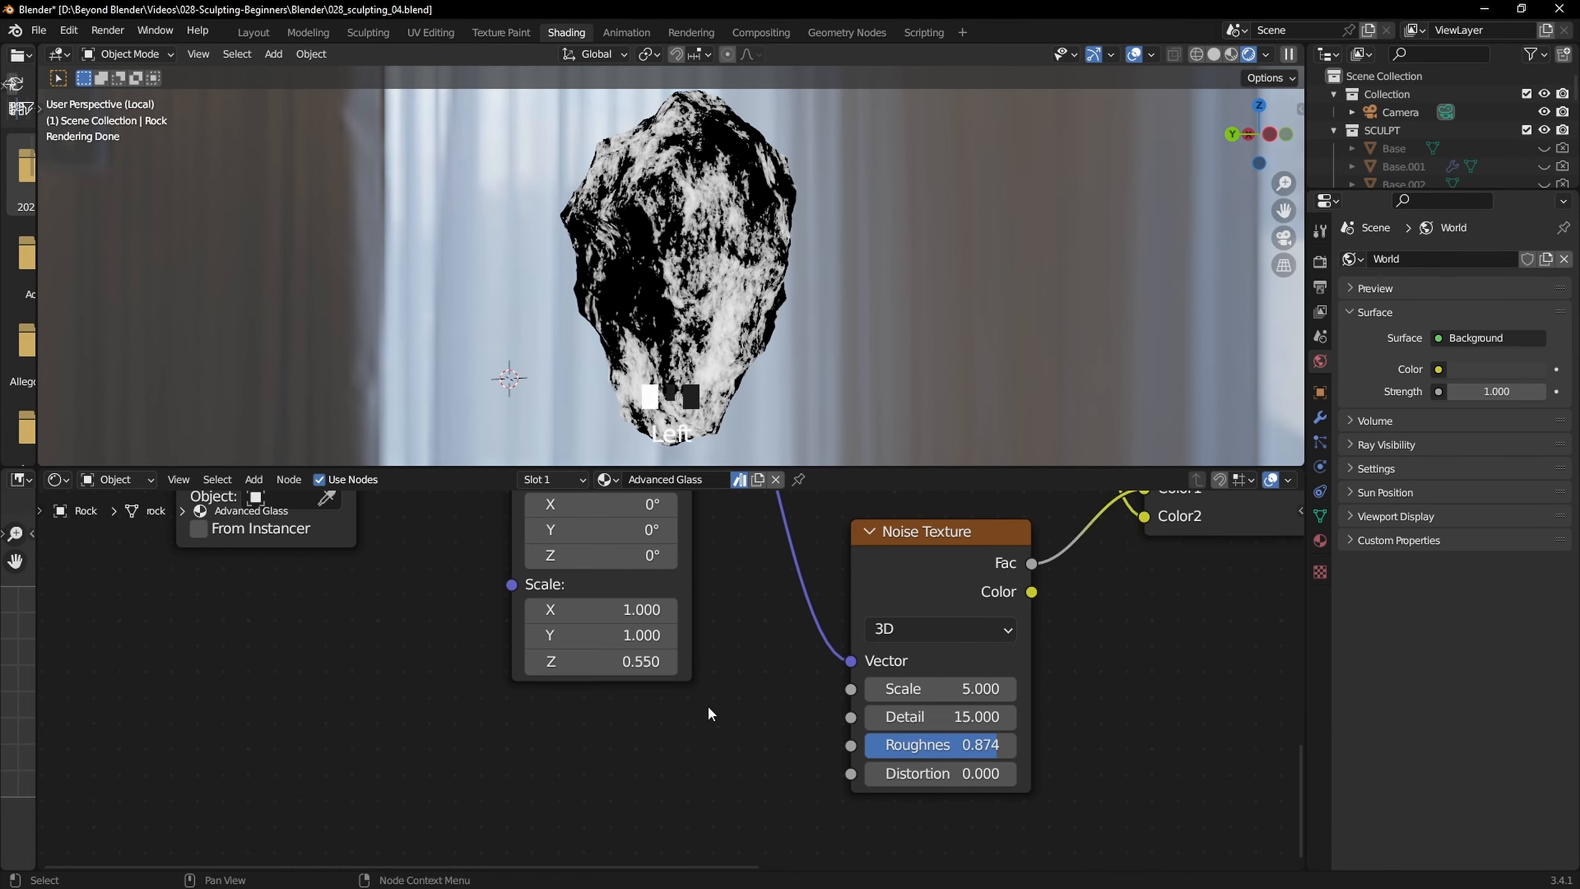
pyautogui.scroll(-2, 712, 685)
pyautogui.scroll(-5, 713, 684)
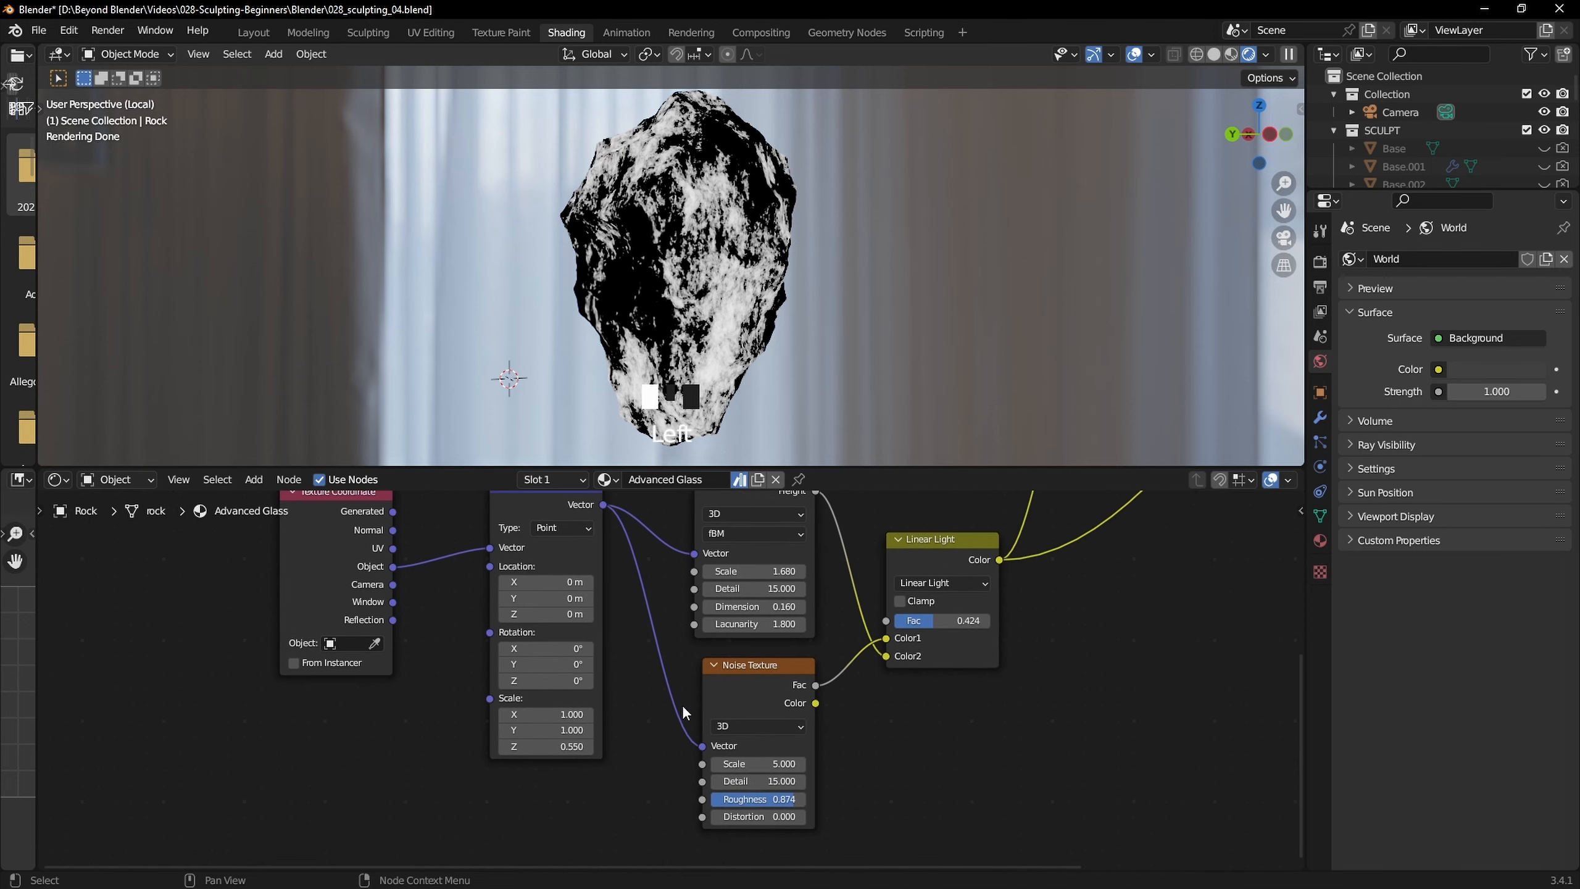
# Reconnect the Advanced Glass group's Shader and Volume outputs to the Material Output in a maximized node editor
pyautogui.moveTo(917, 729); pyautogui.dragTo(893, 731, button='middle')
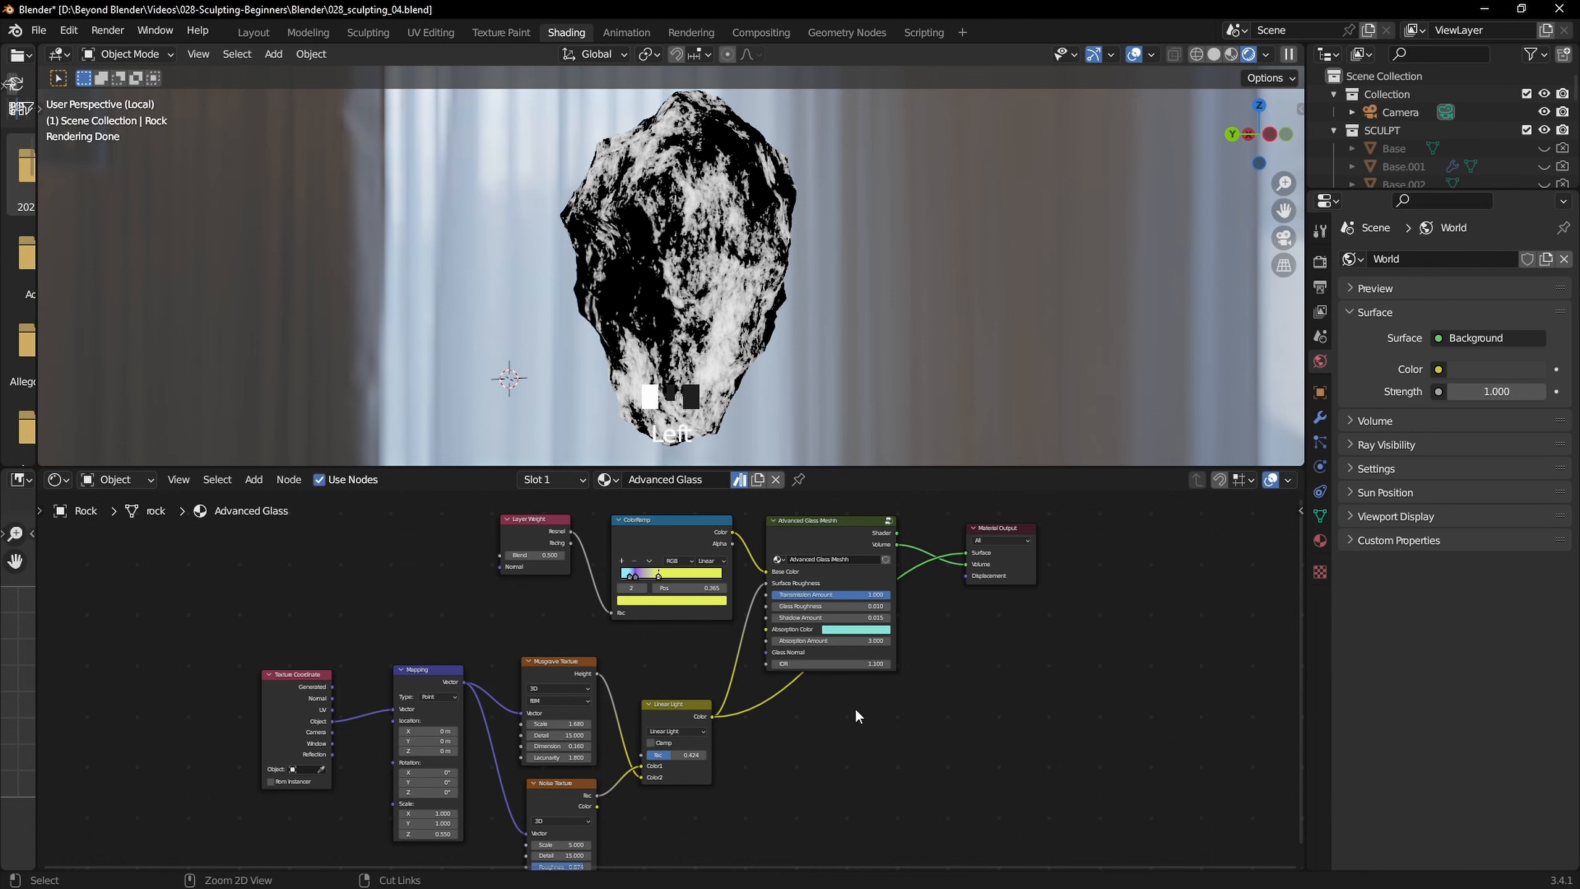
pyautogui.hotkey('ctrl', 'space')
pyautogui.scroll(2, 876, 659)
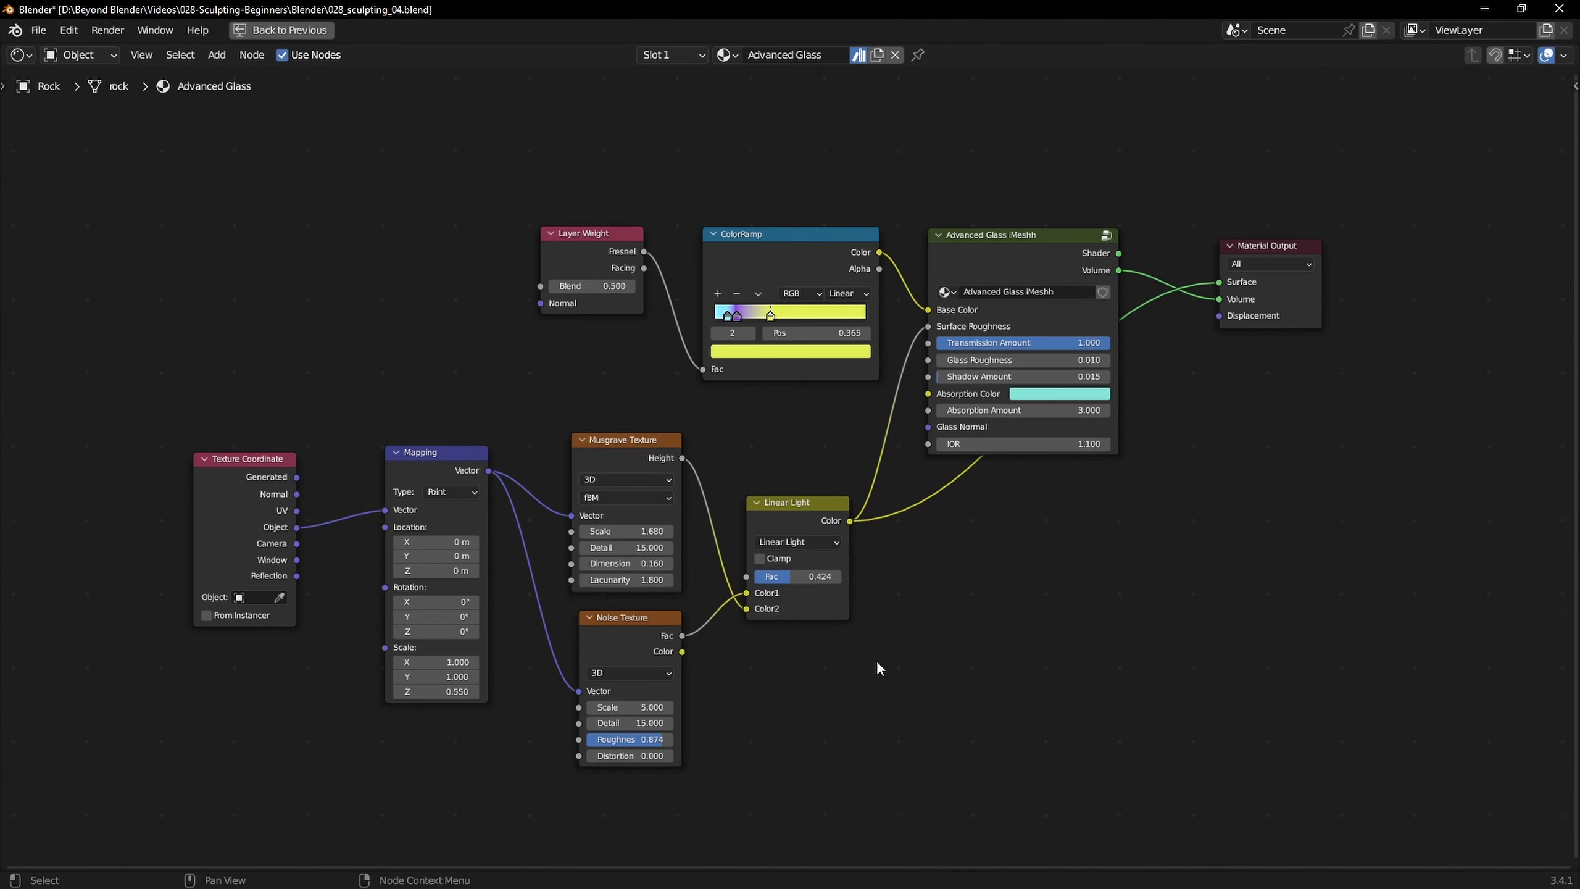
pyautogui.keyDown('ctrl'); pyautogui.keyDown('shift'); pyautogui.click(1108, 232); pyautogui.keyUp('shift'); pyautogui.keyUp('ctrl')
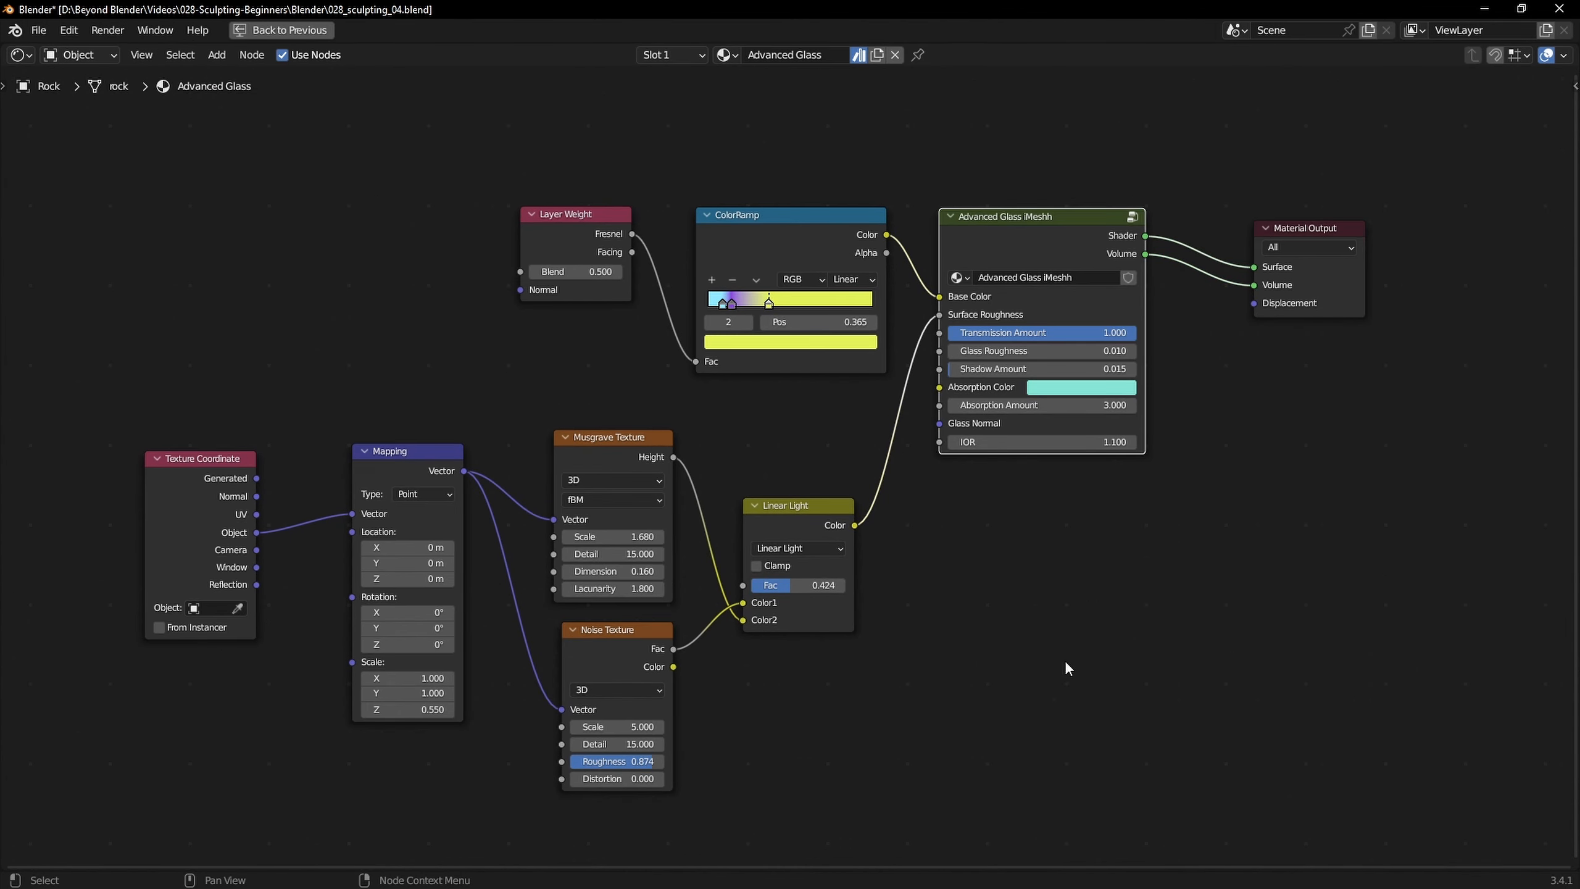
pyautogui.scroll(1, 1090, 638)
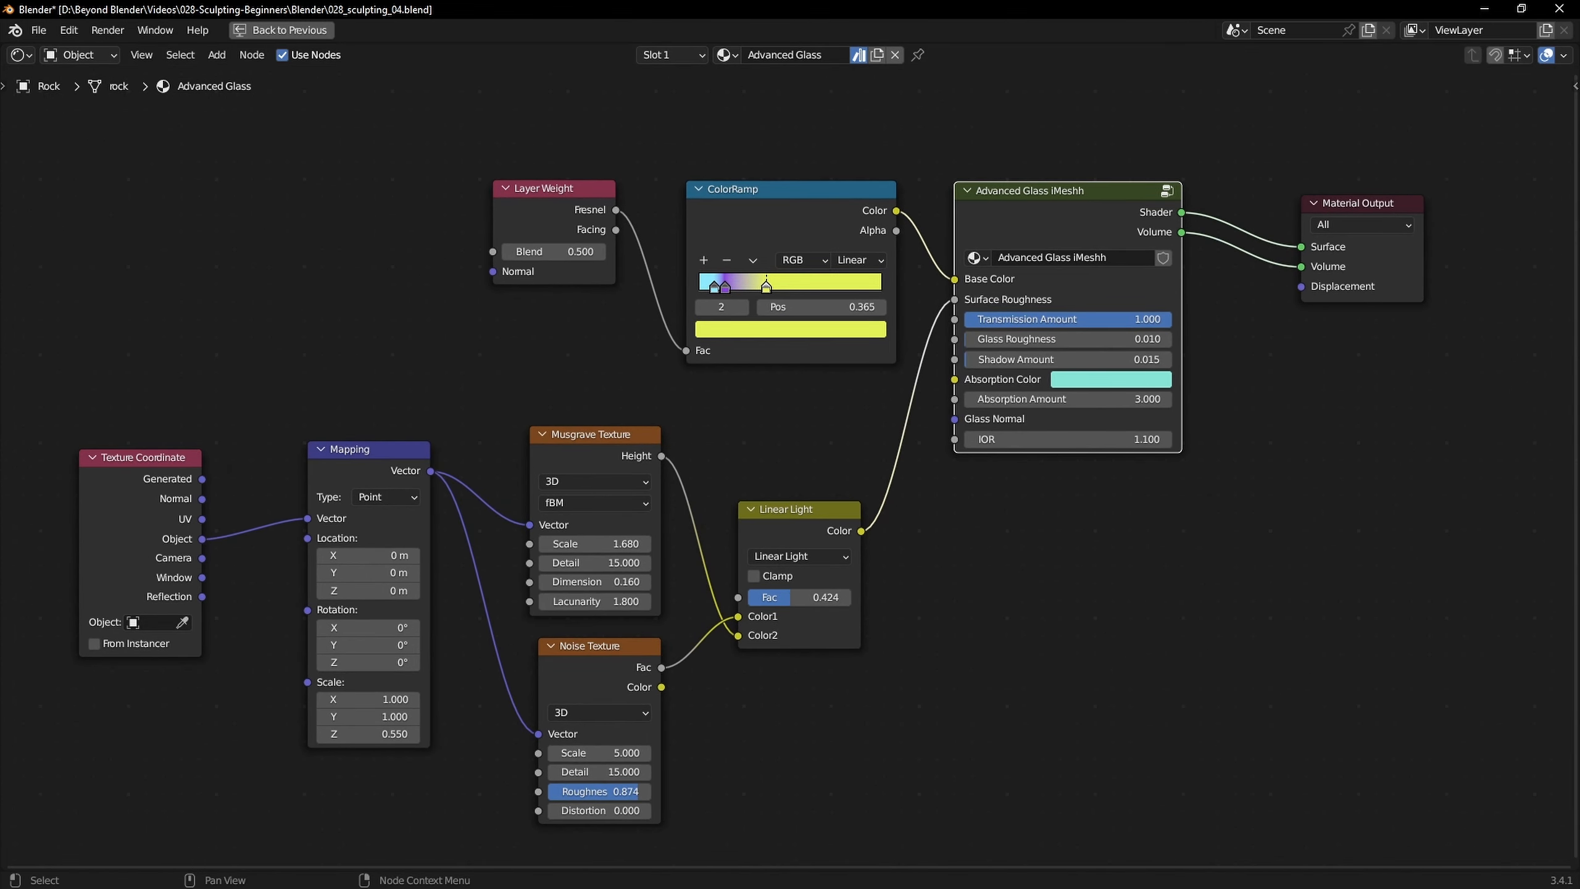
# Check the color ramp values in crystal_material.txt, close the notes and inspect the glass rock in the rendered view
pyautogui.hotkey('alt', 'Tab')
pyautogui.click(945, 589)
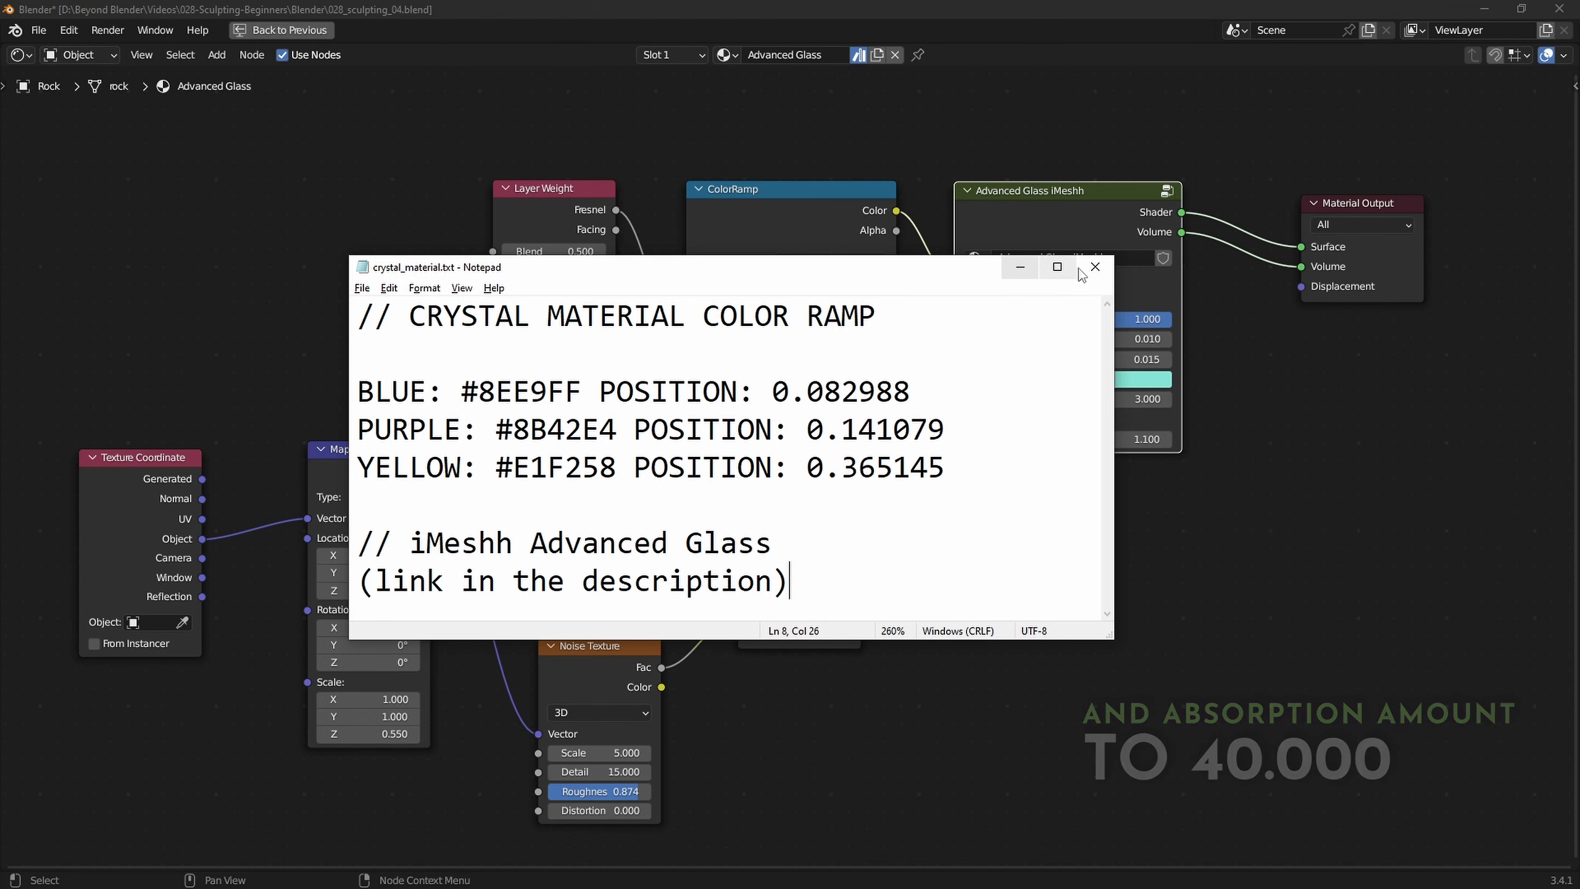
pyautogui.click(1095, 267)
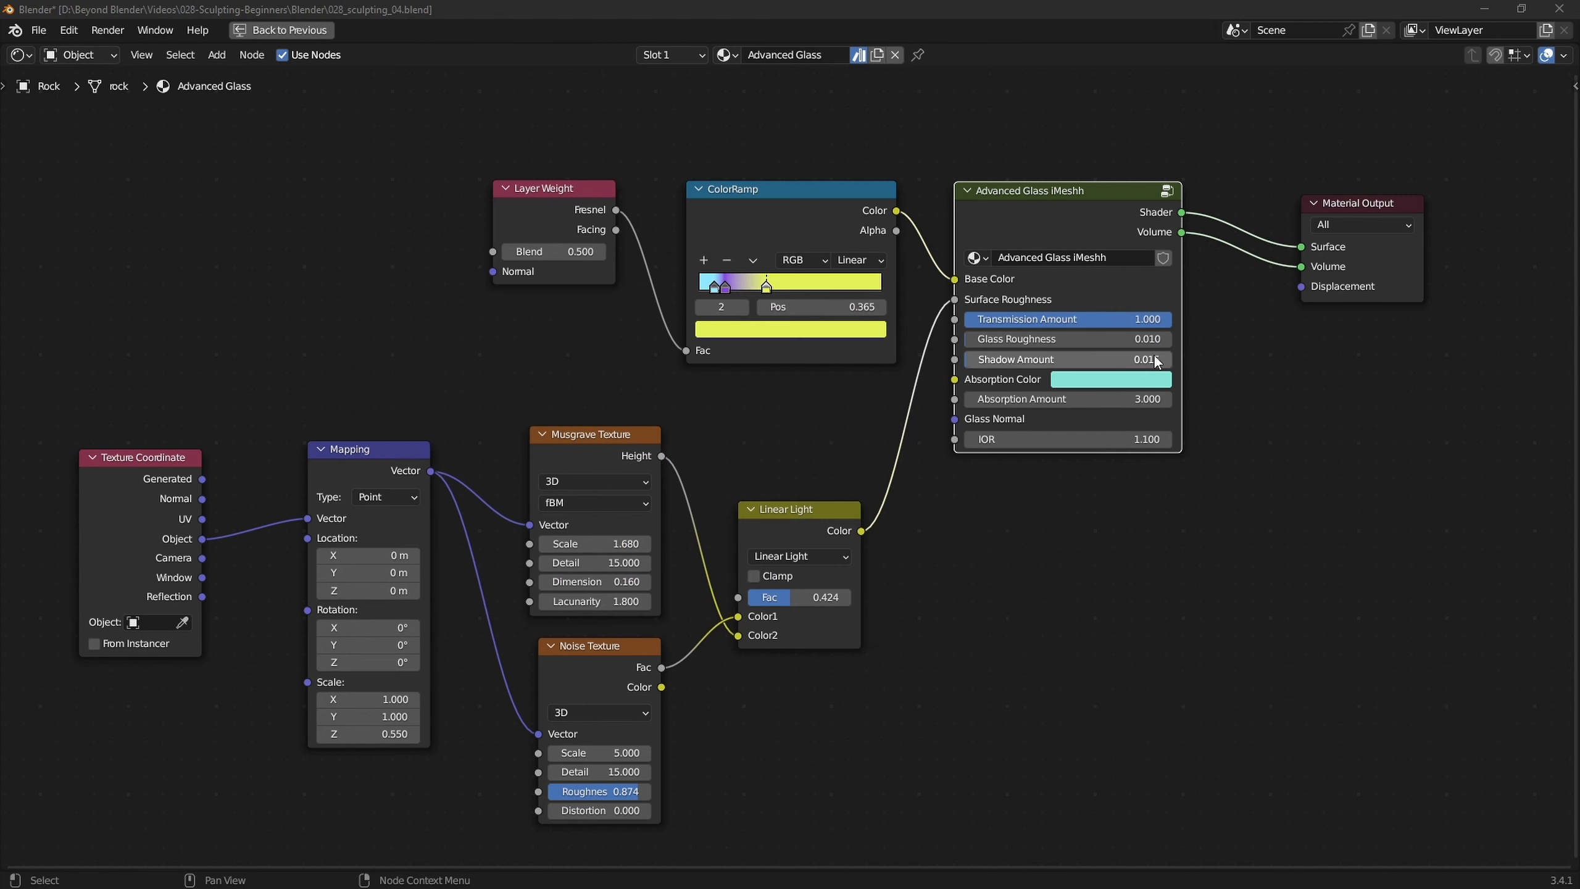
pyautogui.hotkey('ctrl', 'space')
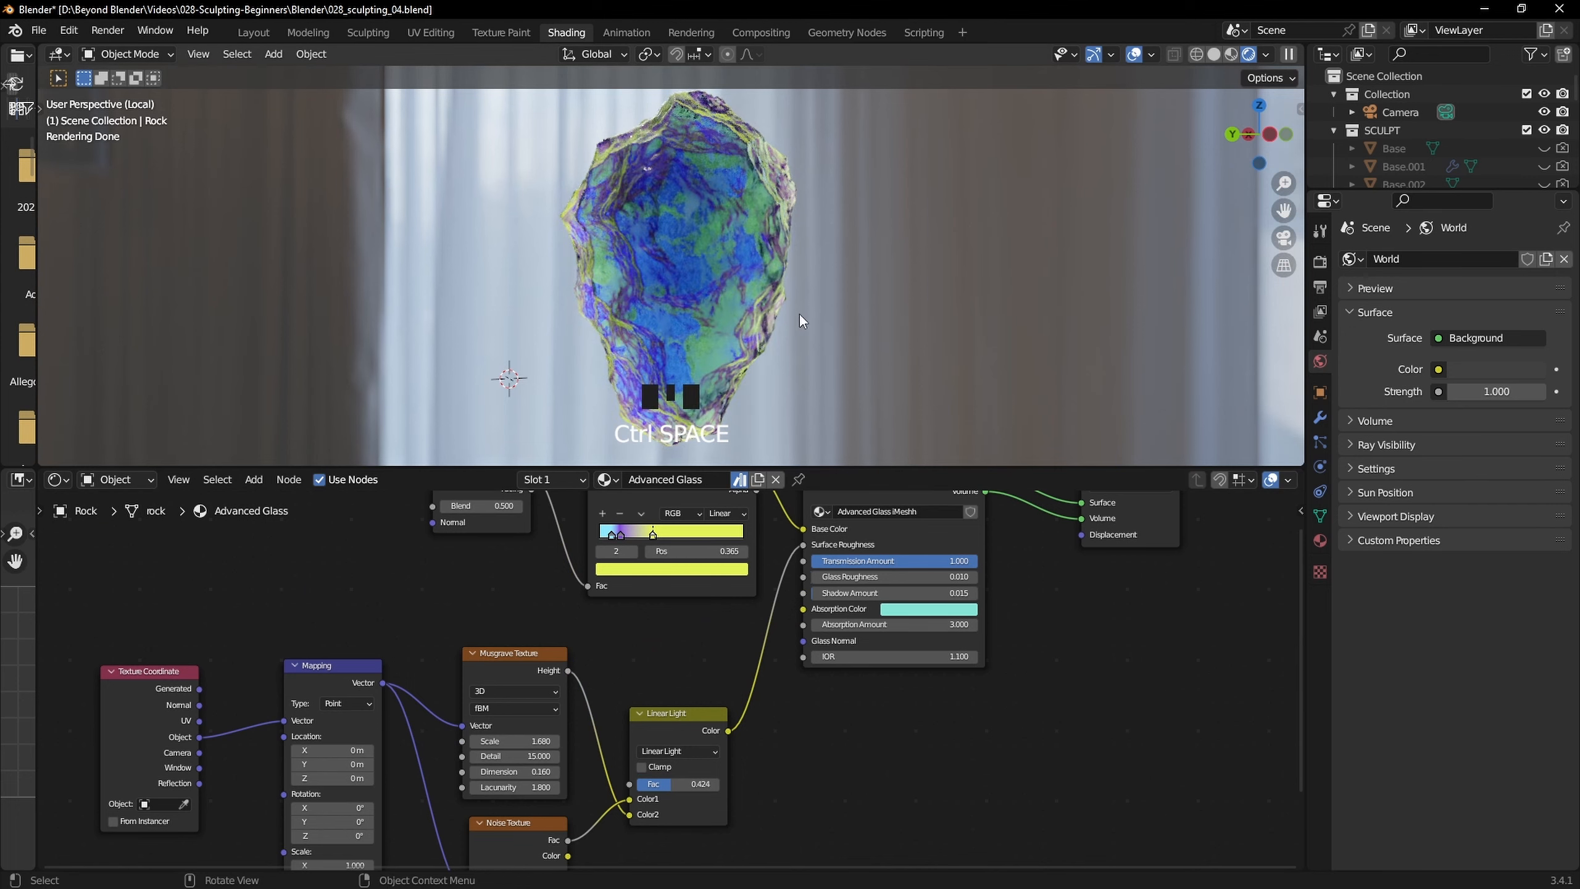
pyautogui.moveTo(797, 311); pyautogui.dragTo(785, 264, button='middle')
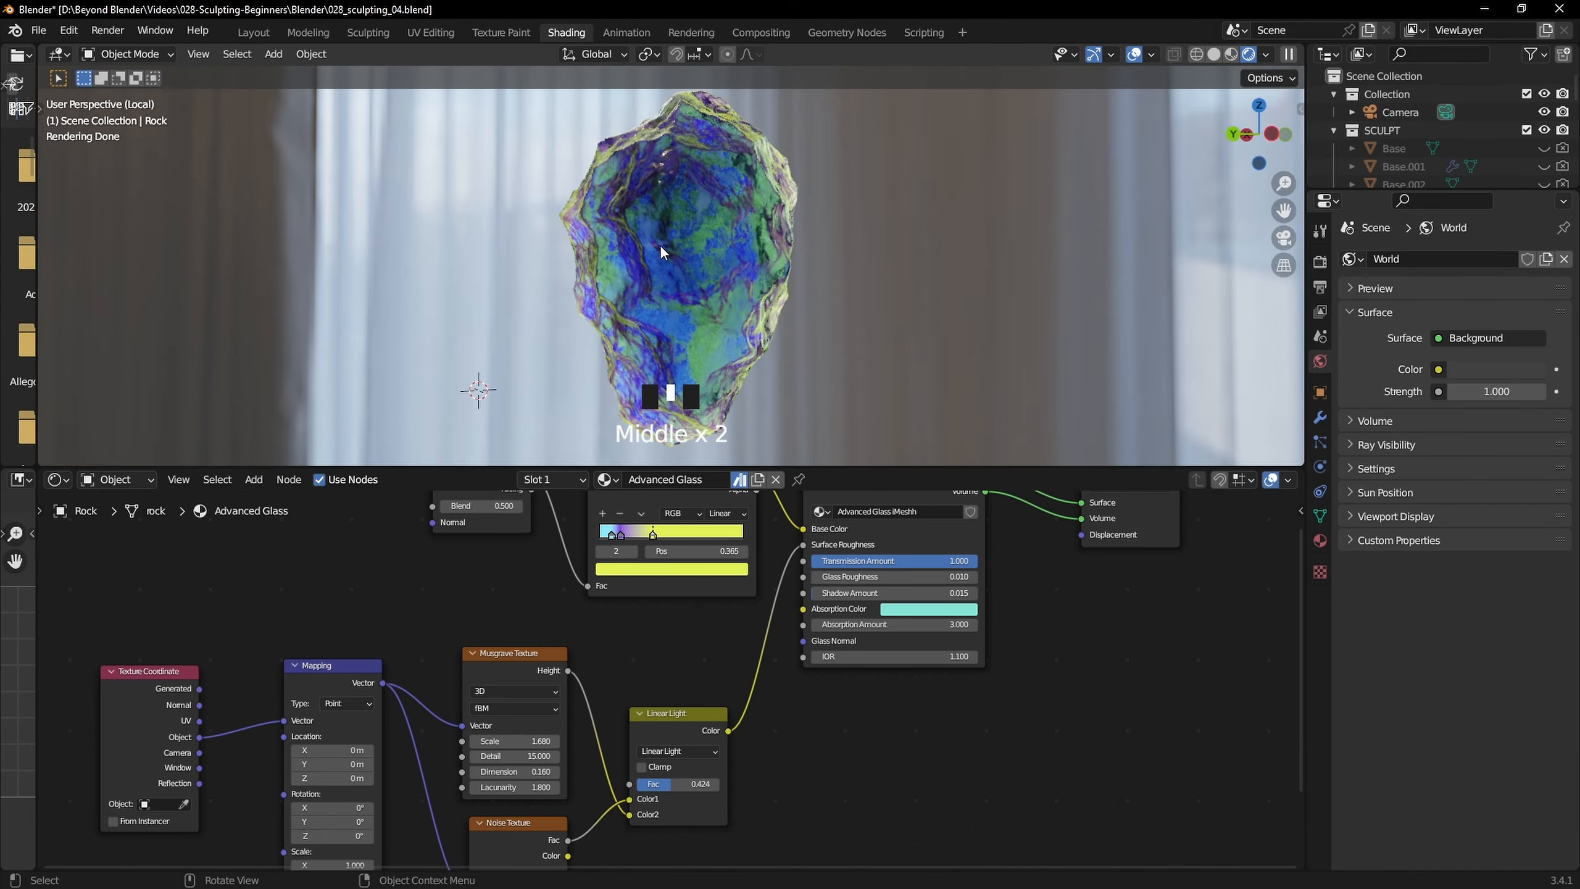
# Return to the Layout workspace, bring the whole sculpture into view and save the file
pyautogui.click(253, 32)
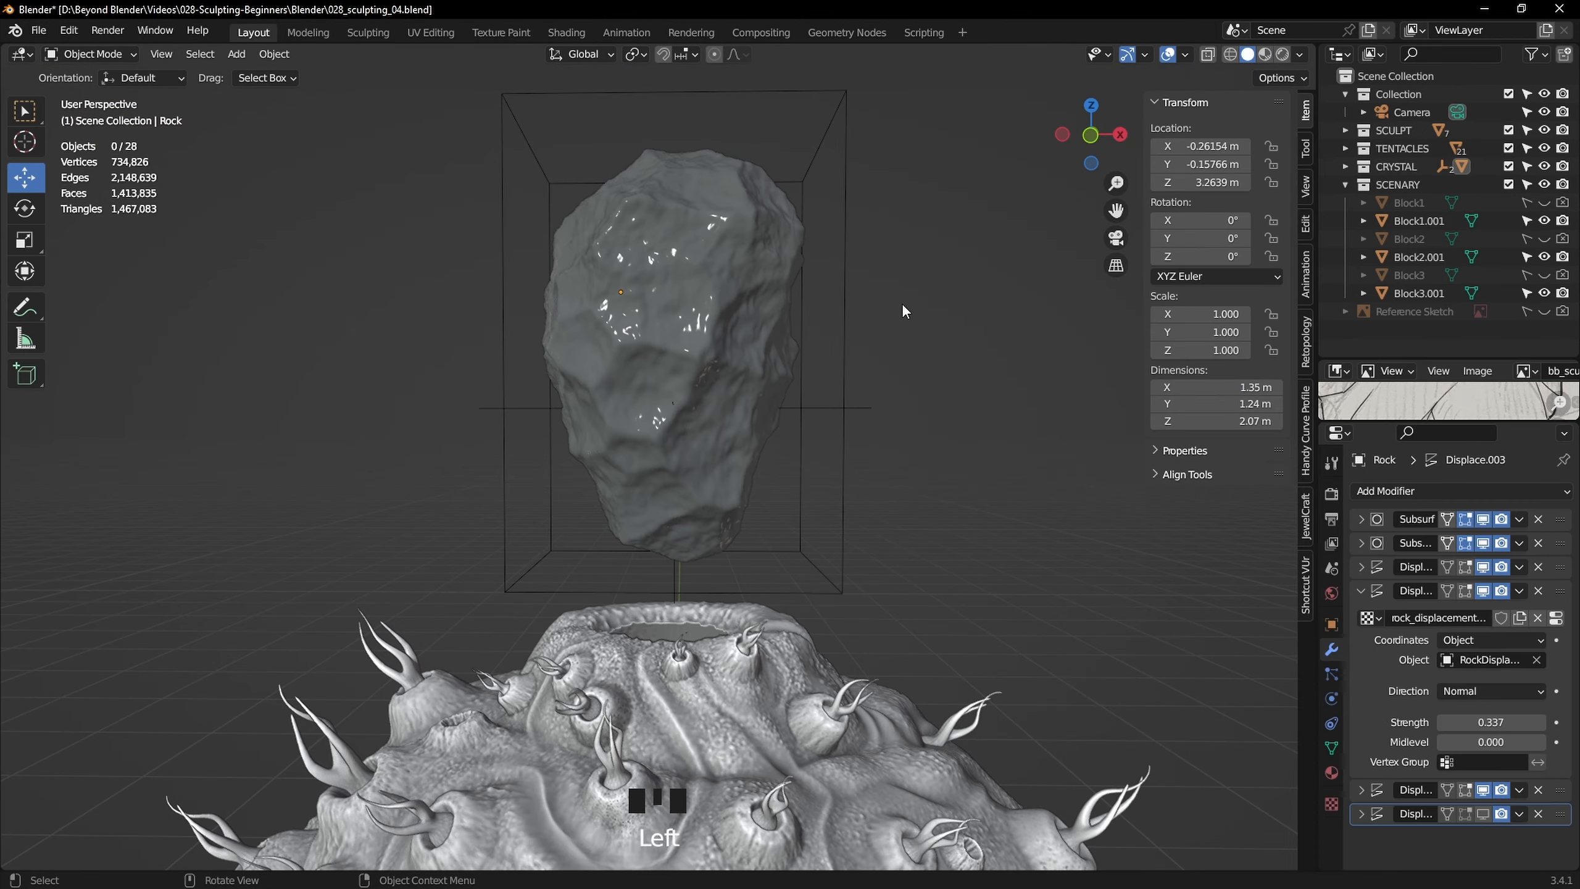
pyautogui.scroll(-3, 901, 303)
pyautogui.hotkey('ctrl', 's')
pyautogui.moveTo(881, 457); pyautogui.dragTo(844, 449, button='middle')
# Make the viewport display color of the rock's Advanced Glass material fully opaque by raising its alpha
pyautogui.click(632, 366)
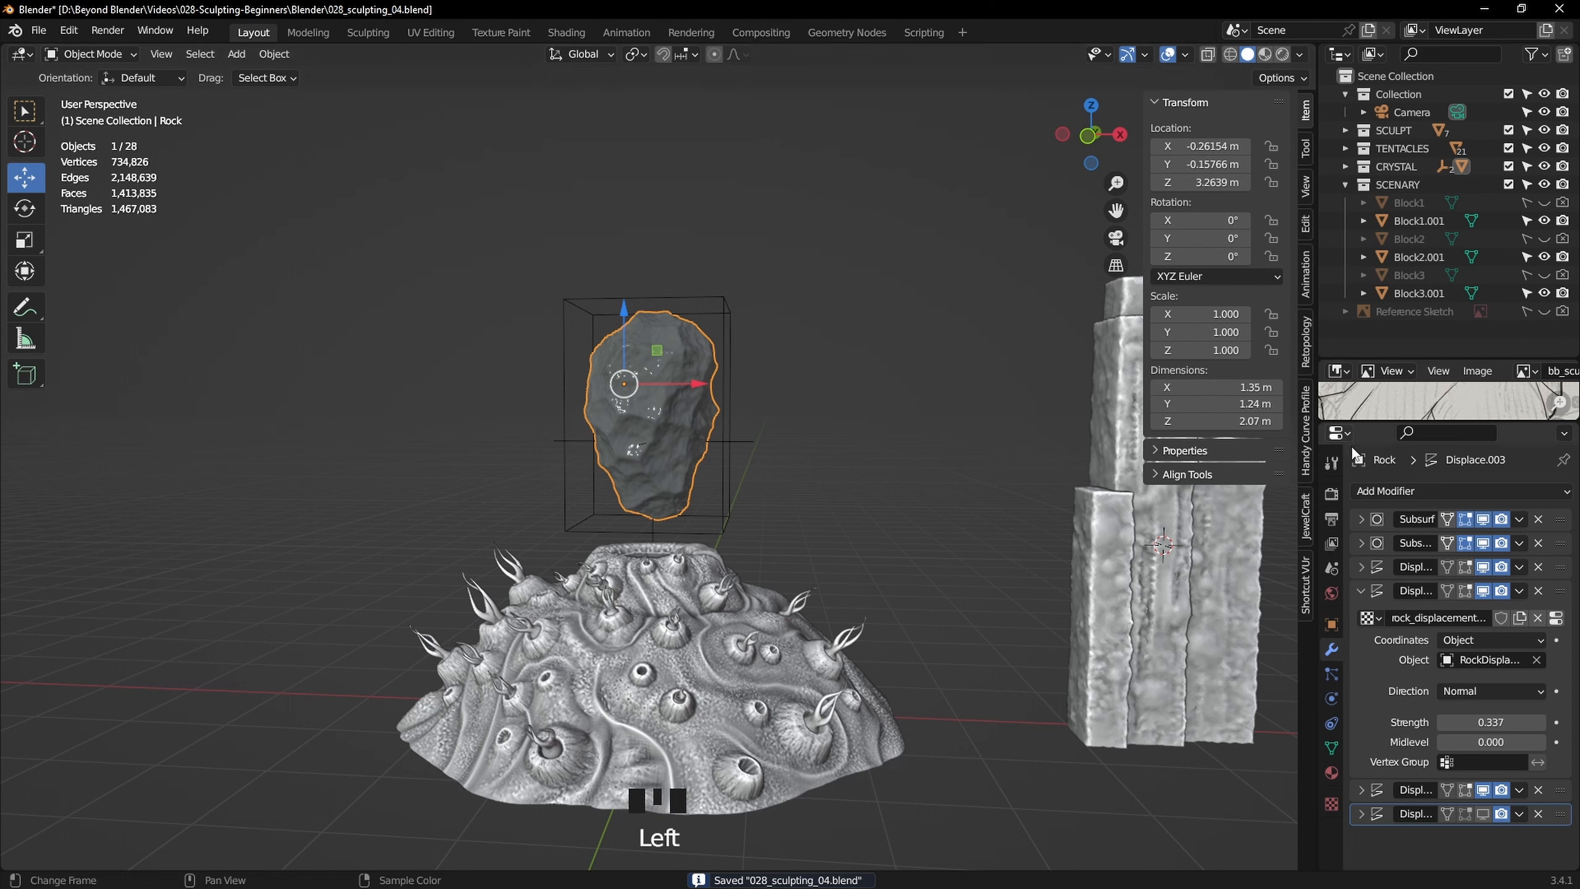
pyautogui.click(1331, 624)
pyautogui.click(1331, 772)
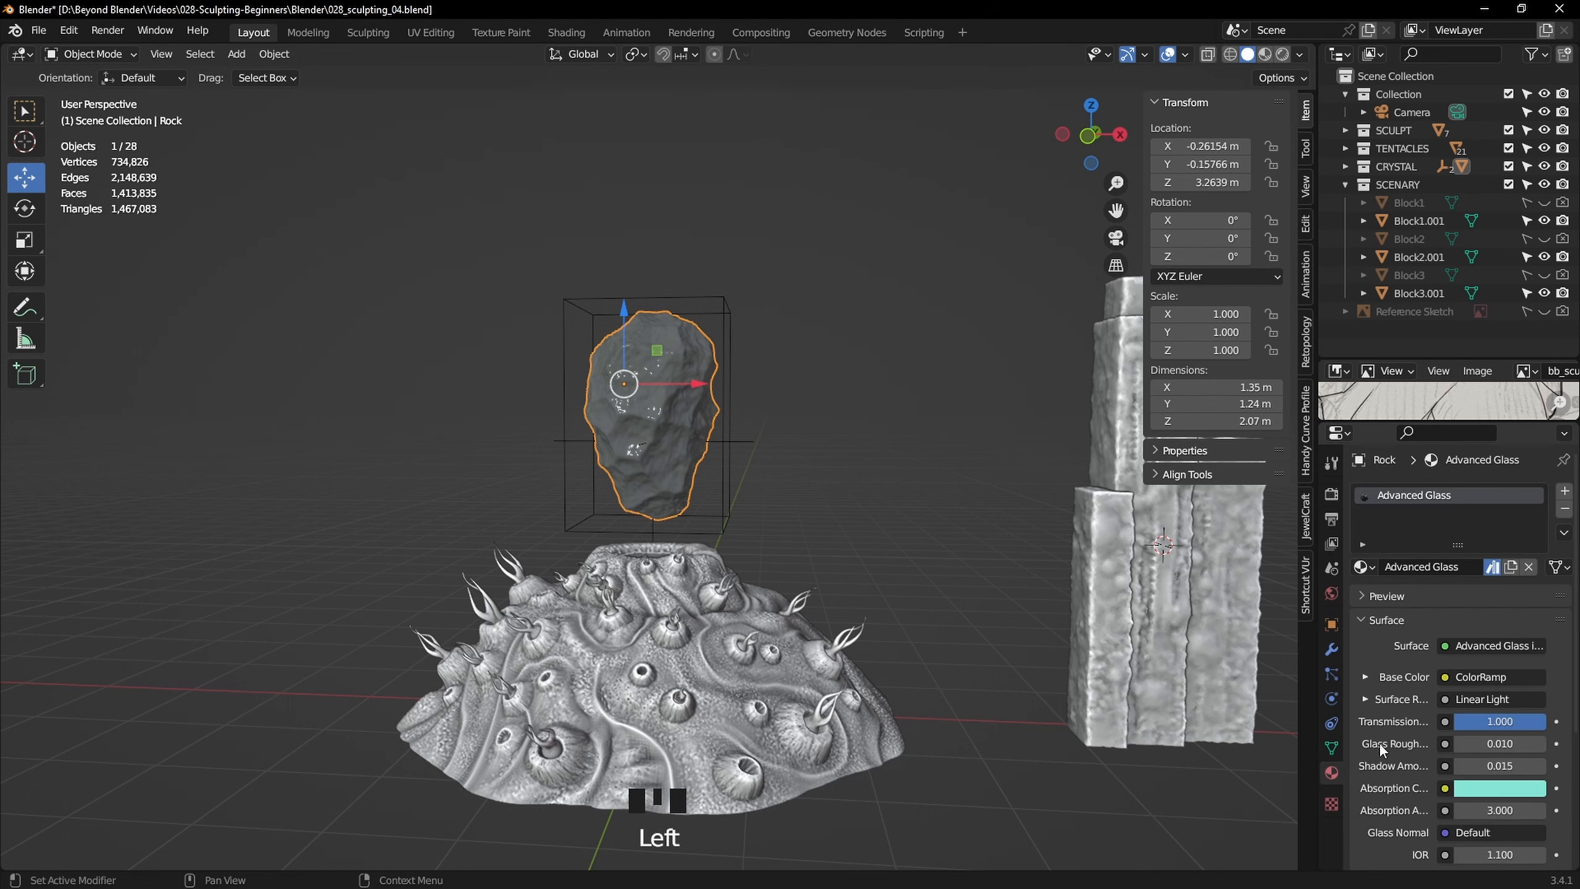
pyautogui.scroll(-6, 1380, 747)
pyautogui.click(1392, 834)
pyautogui.scroll(-12, 1431, 715)
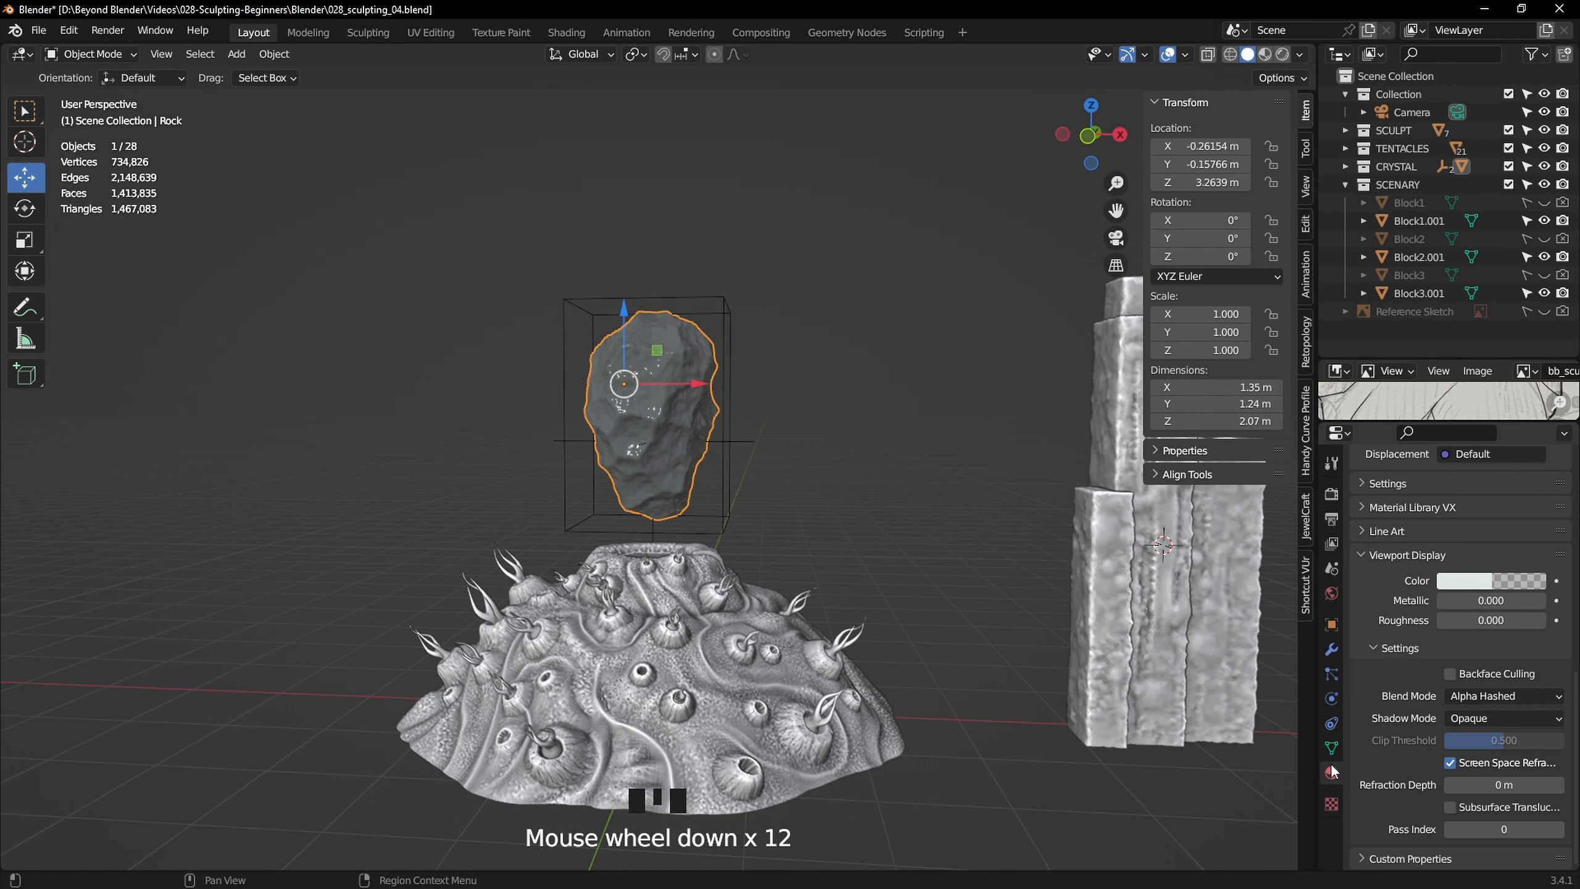
pyautogui.click(1508, 583)
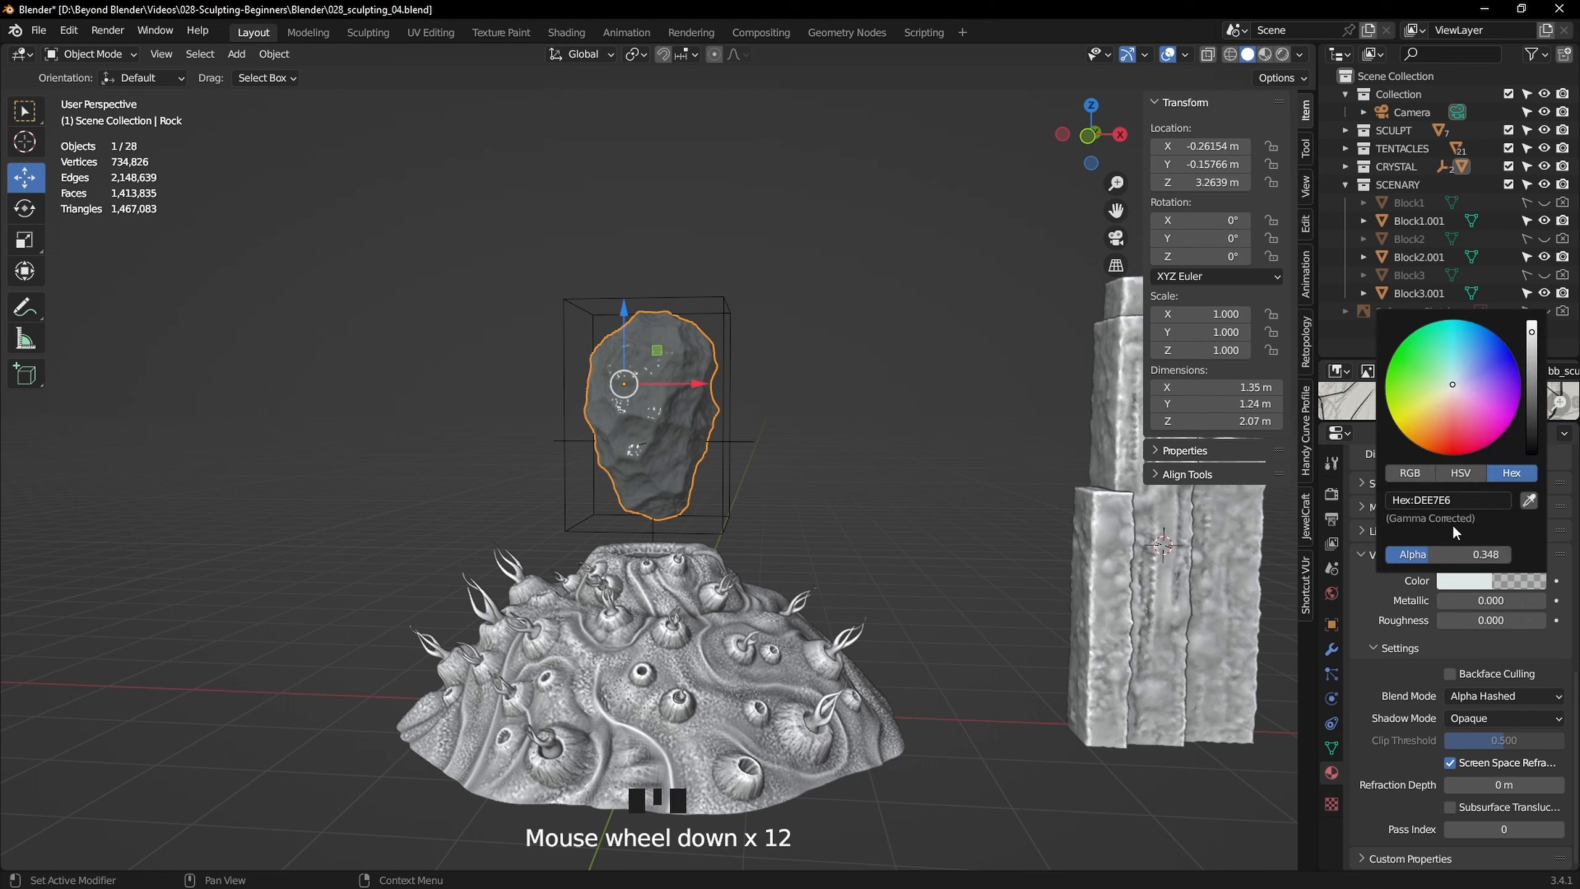
pyautogui.click(1512, 587)
pyautogui.click(1514, 581)
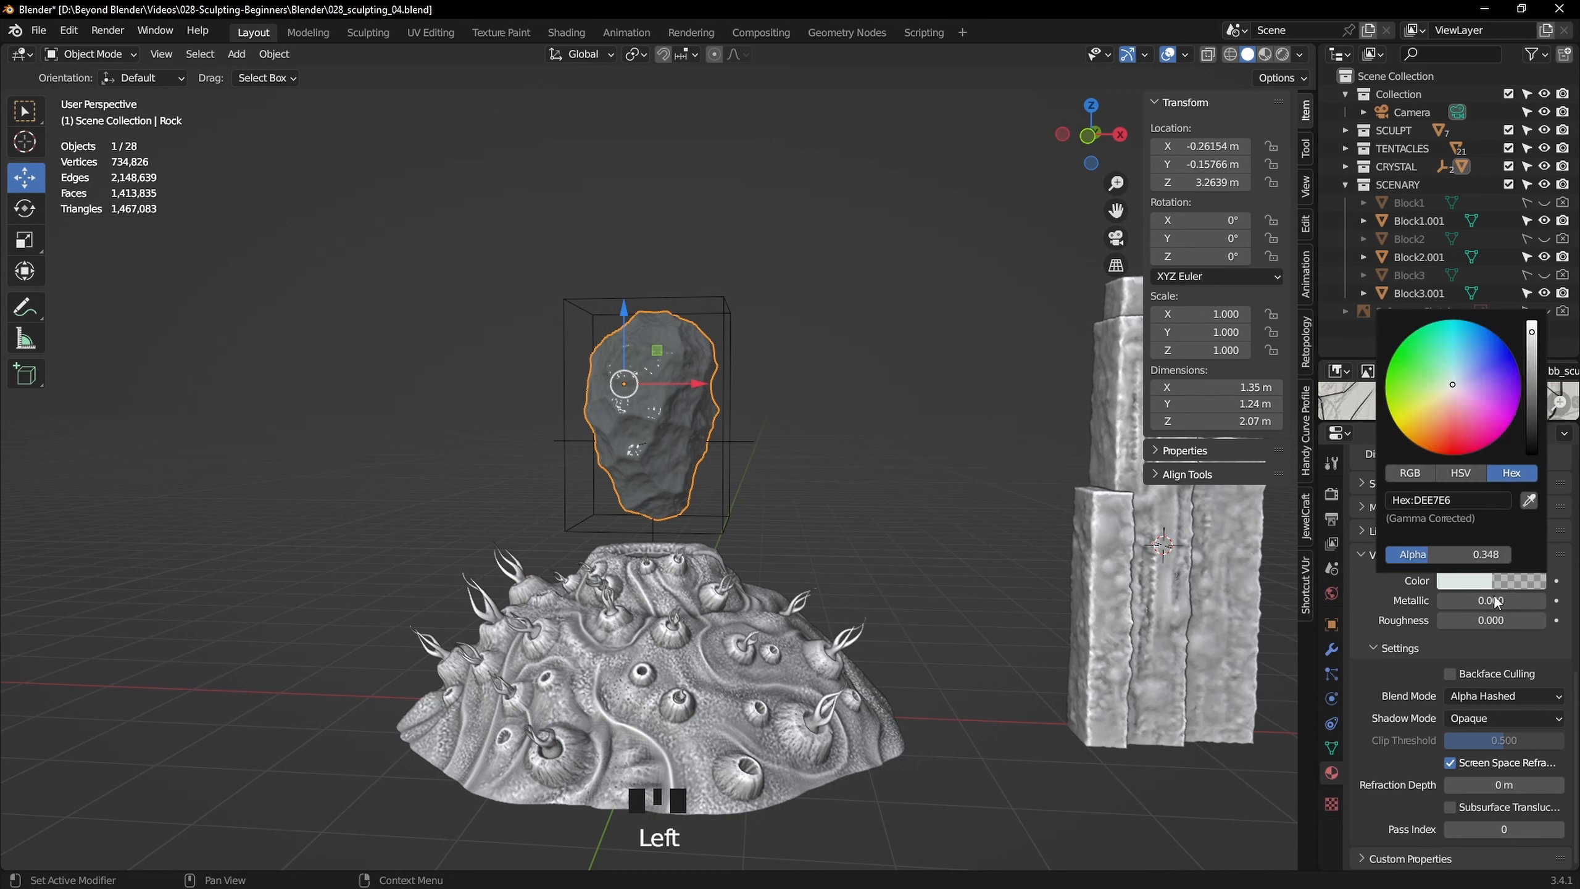
pyautogui.click(1409, 473)
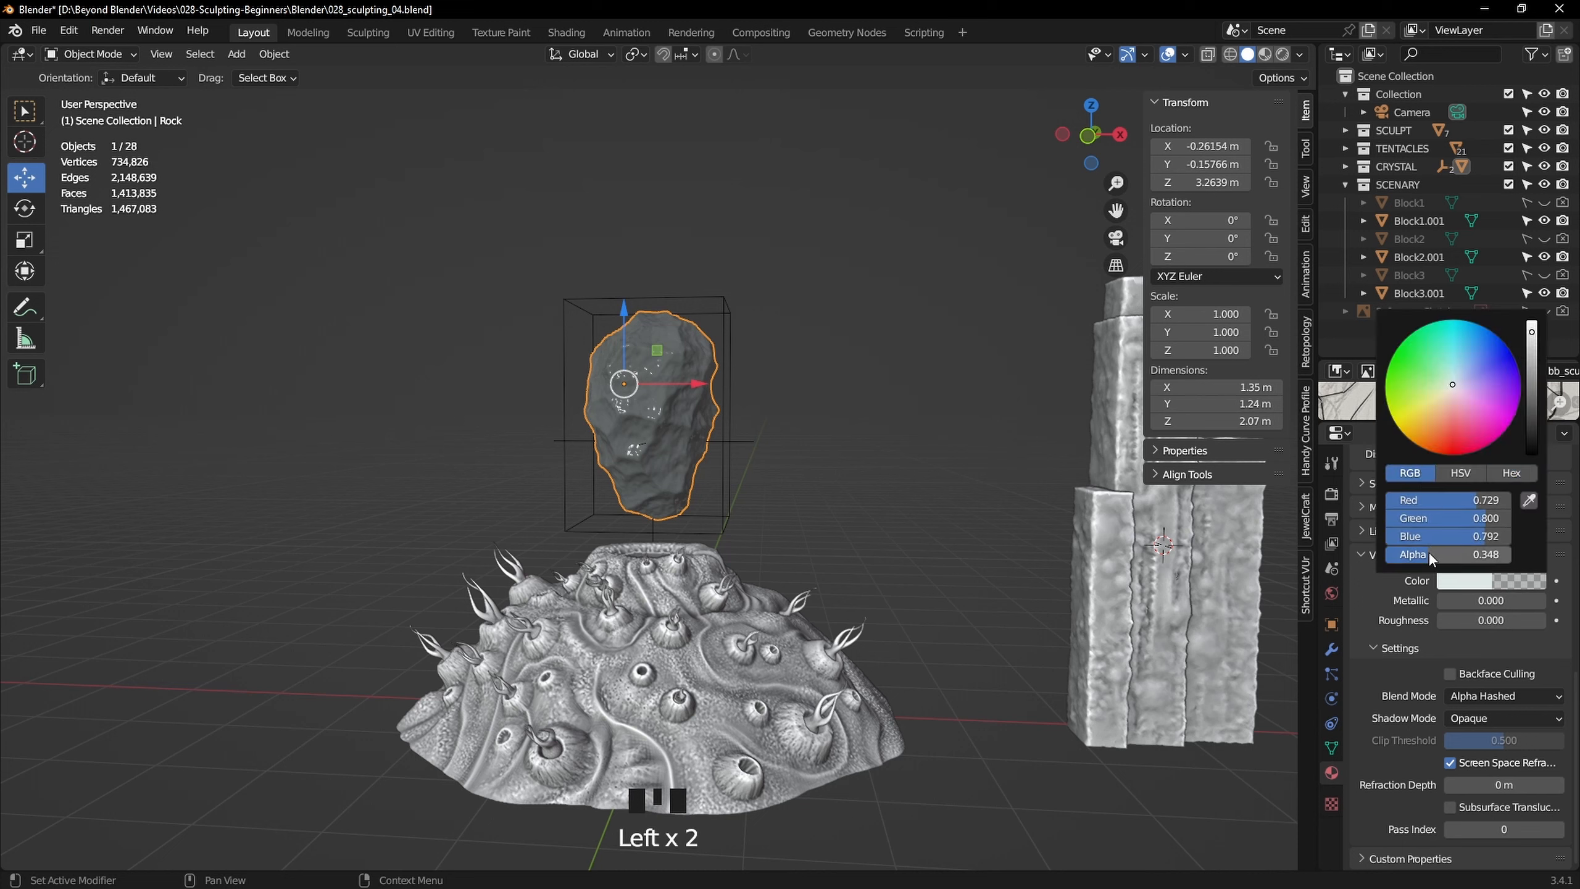
pyautogui.moveTo(1437, 554); pyautogui.dragTo(1509, 554)
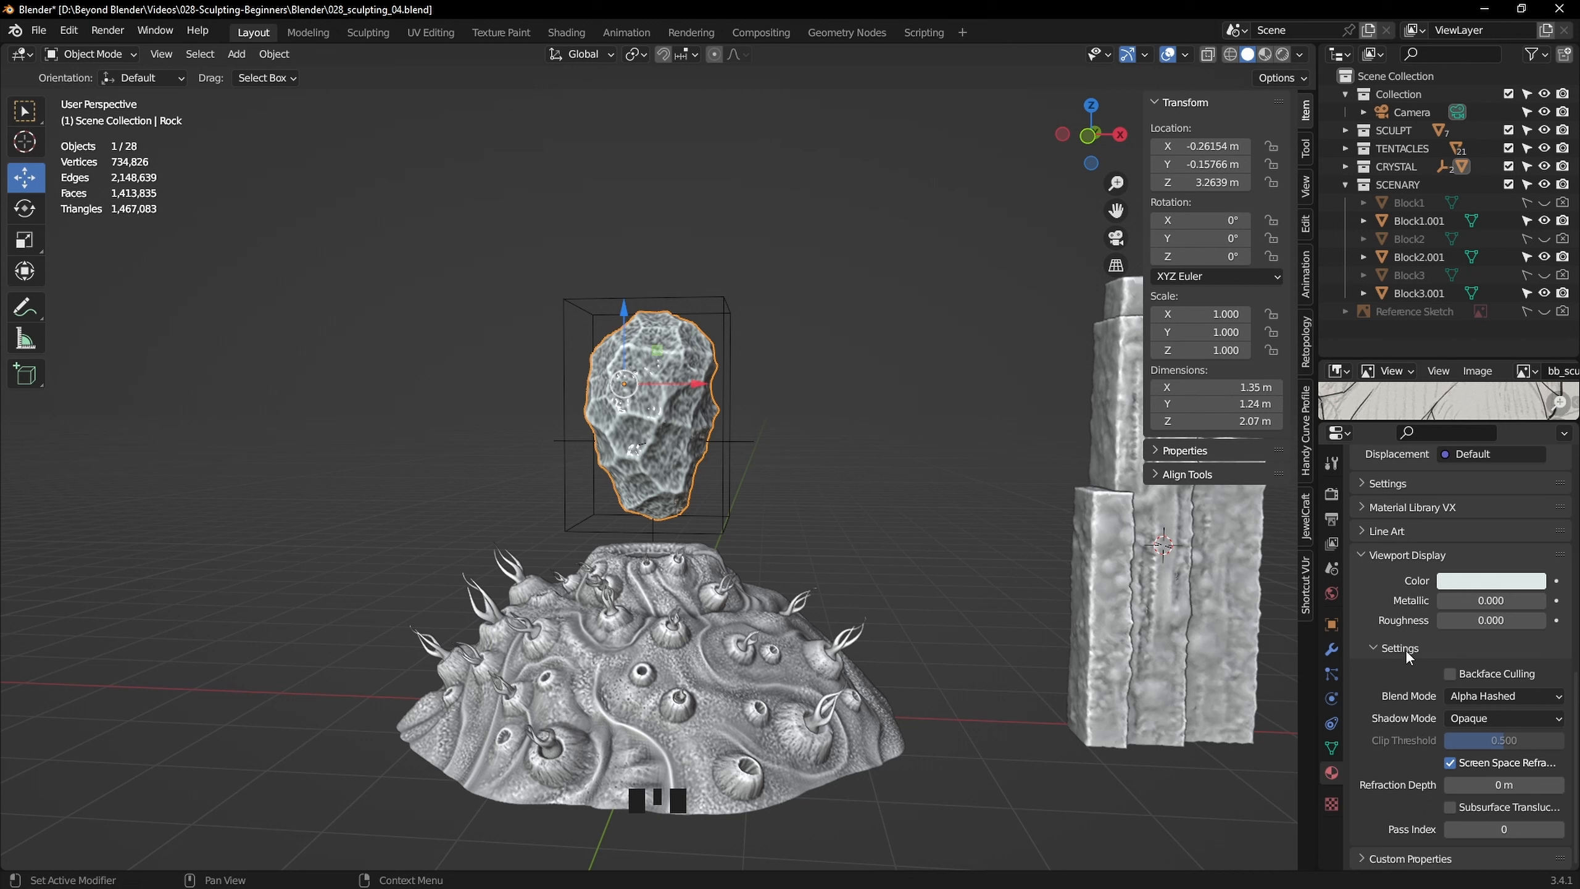
# Set the rock material's surface displacement method to Displacement and Bump, deselect the rock and save the file
pyautogui.click(1381, 555)
pyautogui.click(1391, 763)
pyautogui.scroll(-8, 1391, 769)
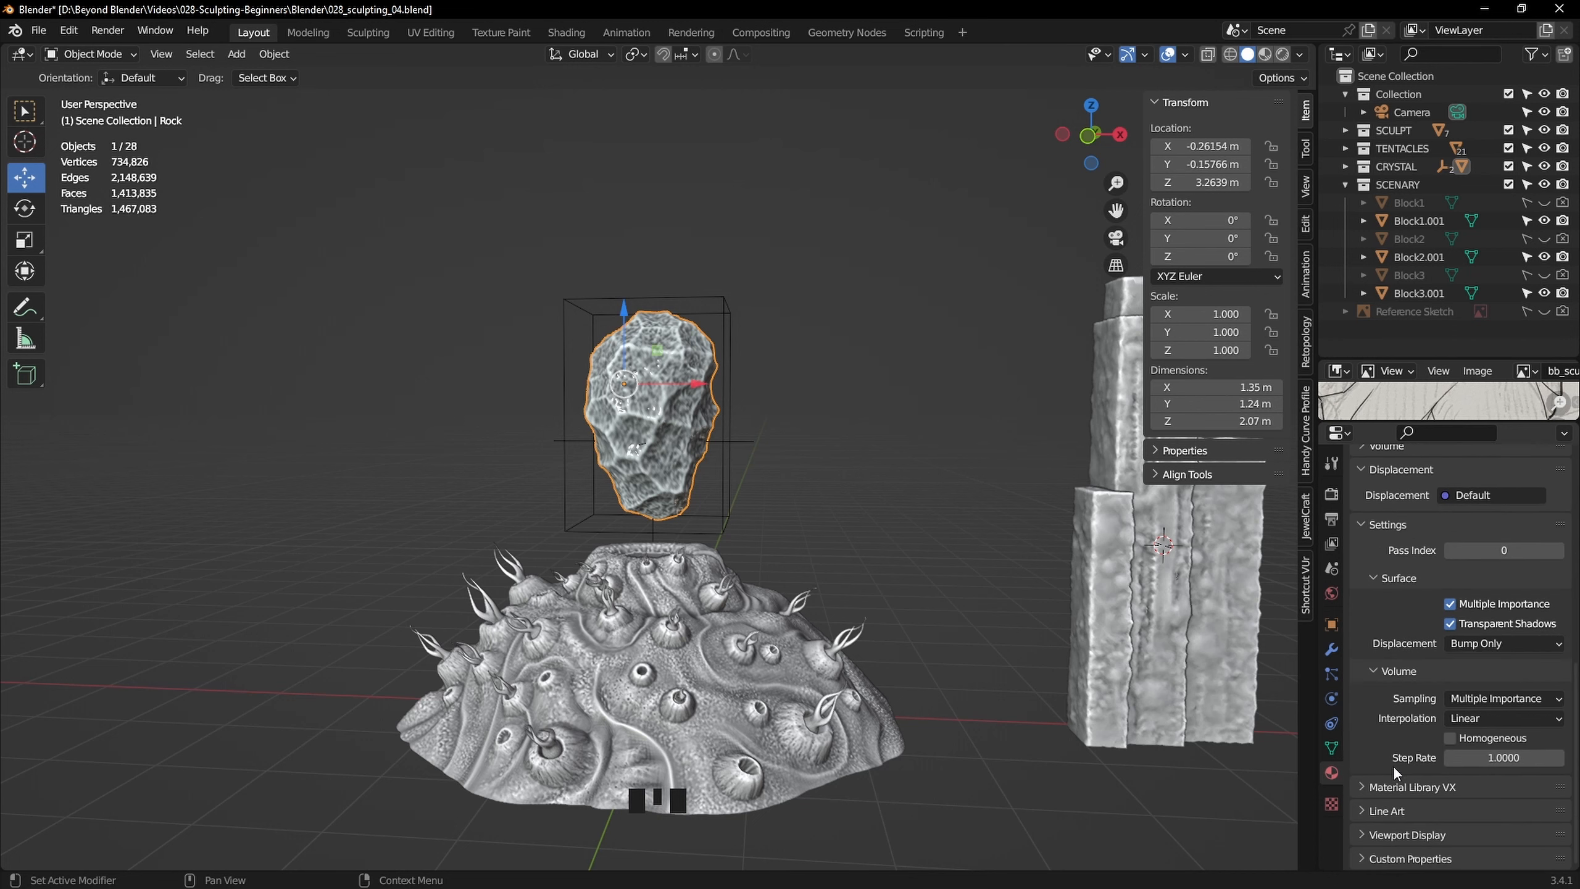
pyautogui.click(1487, 644)
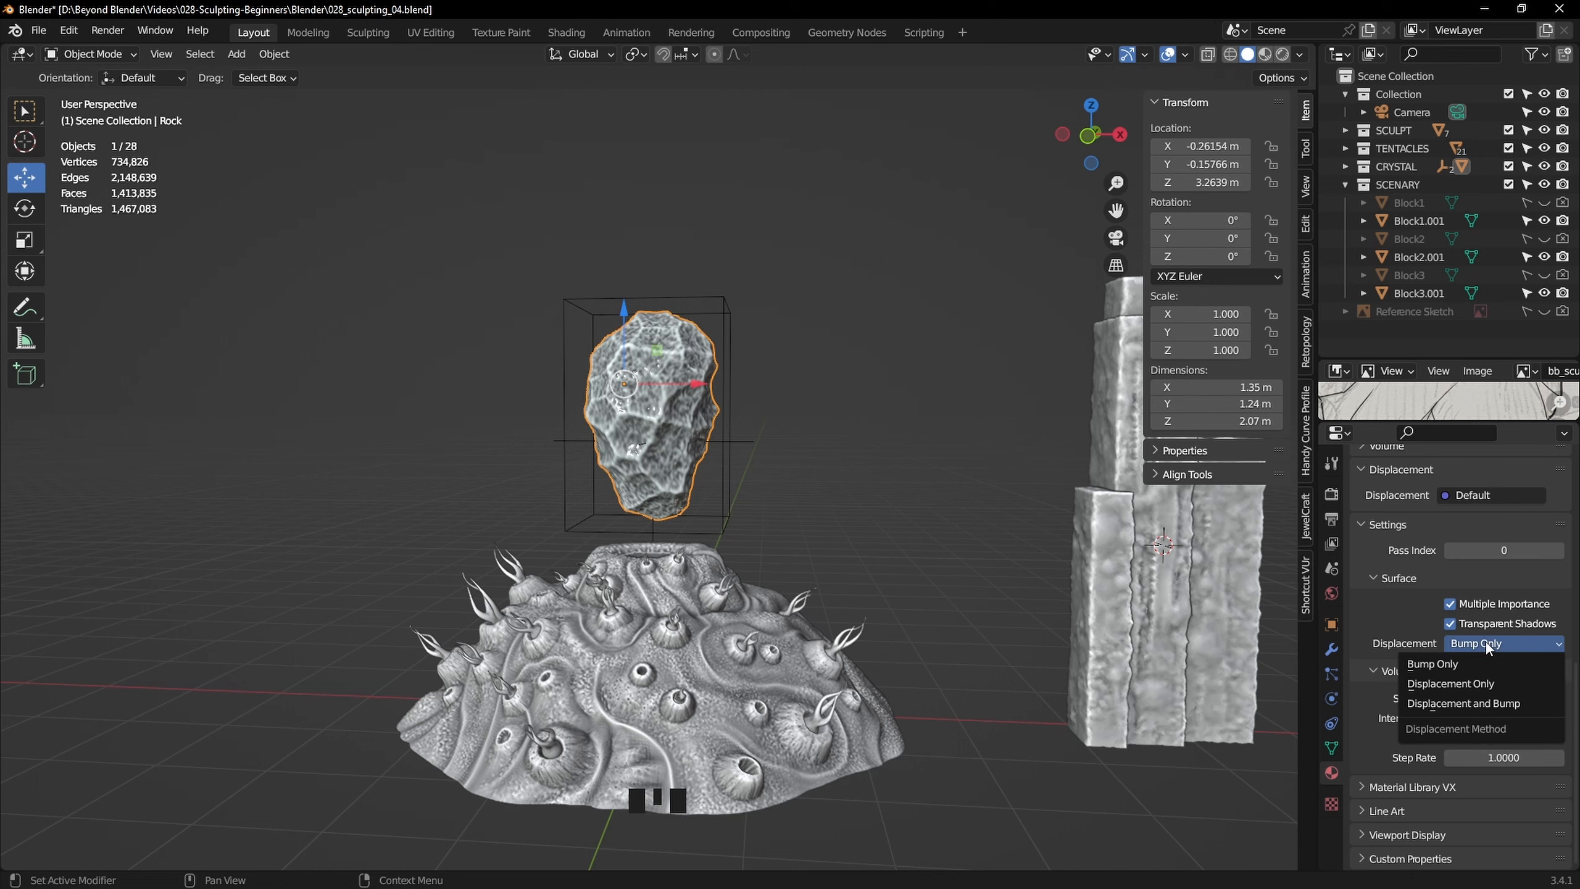
pyautogui.click(1452, 703)
pyautogui.click(830, 454)
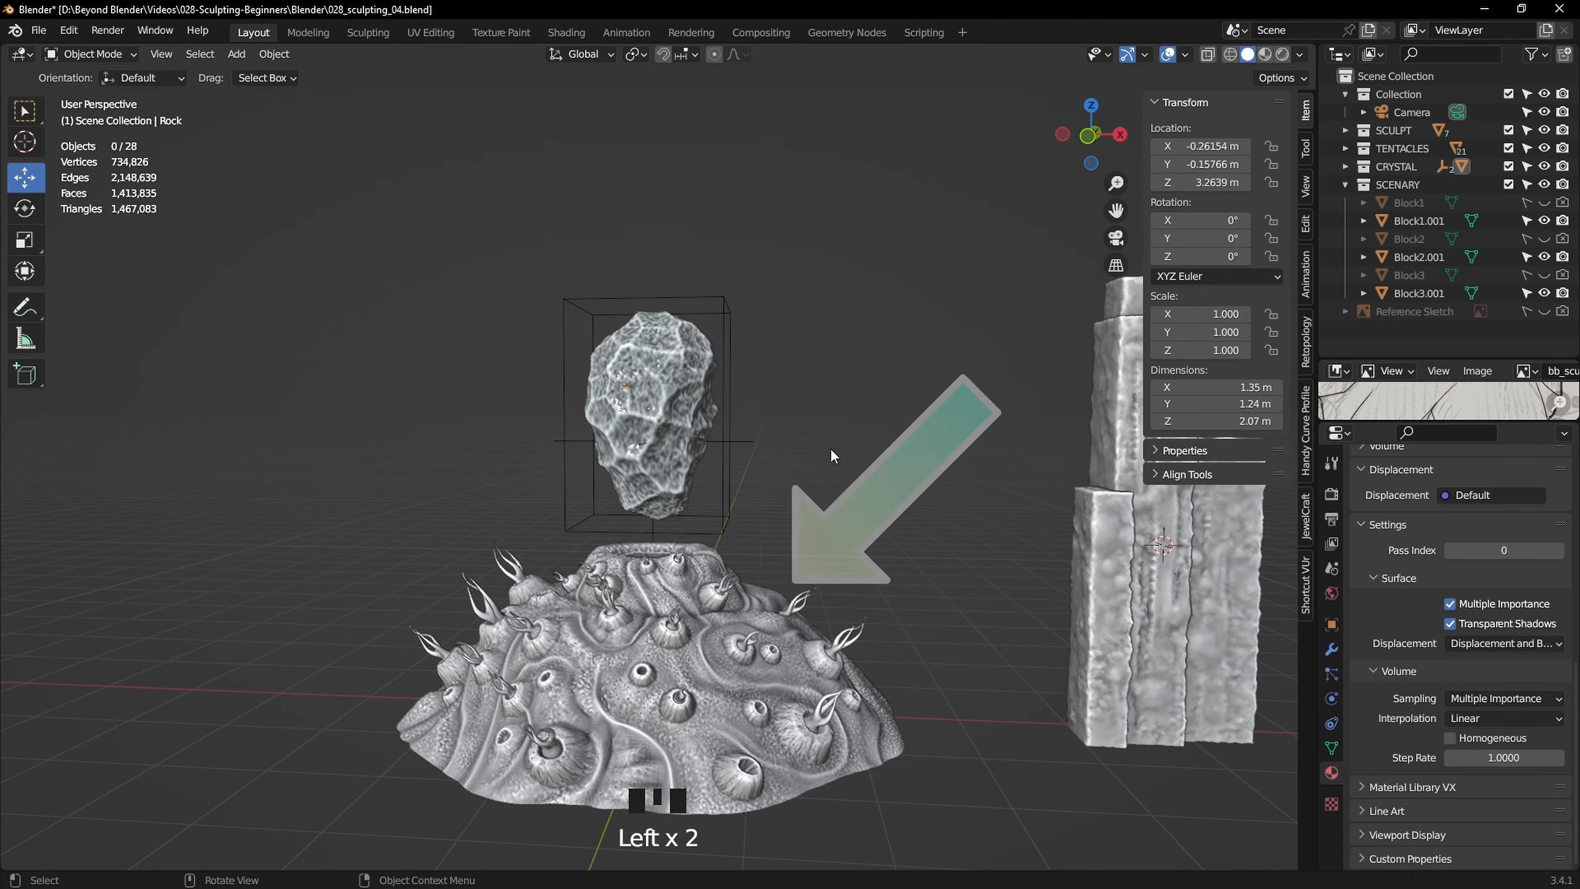
pyautogui.moveTo(830, 447); pyautogui.dragTo(820, 379, button='middle')
pyautogui.hotkey('ctrl', 's')
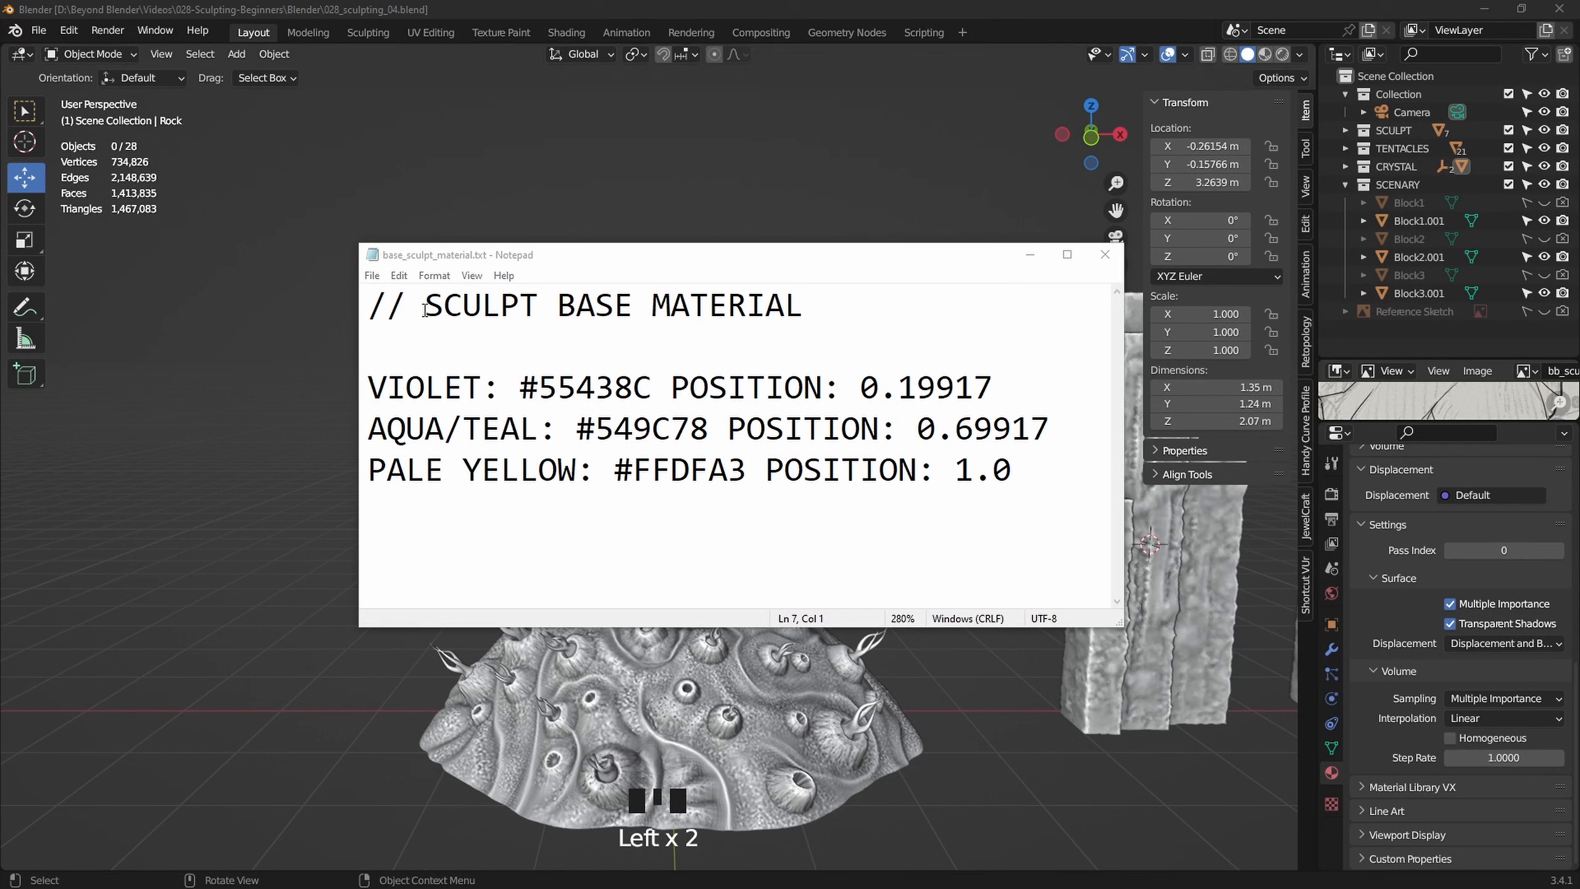
# Isolate the sculpt base in local view and enlarge the node editor showing its BaseSculpt material
pyautogui.moveTo(787, 309); pyautogui.dragTo(367, 305)
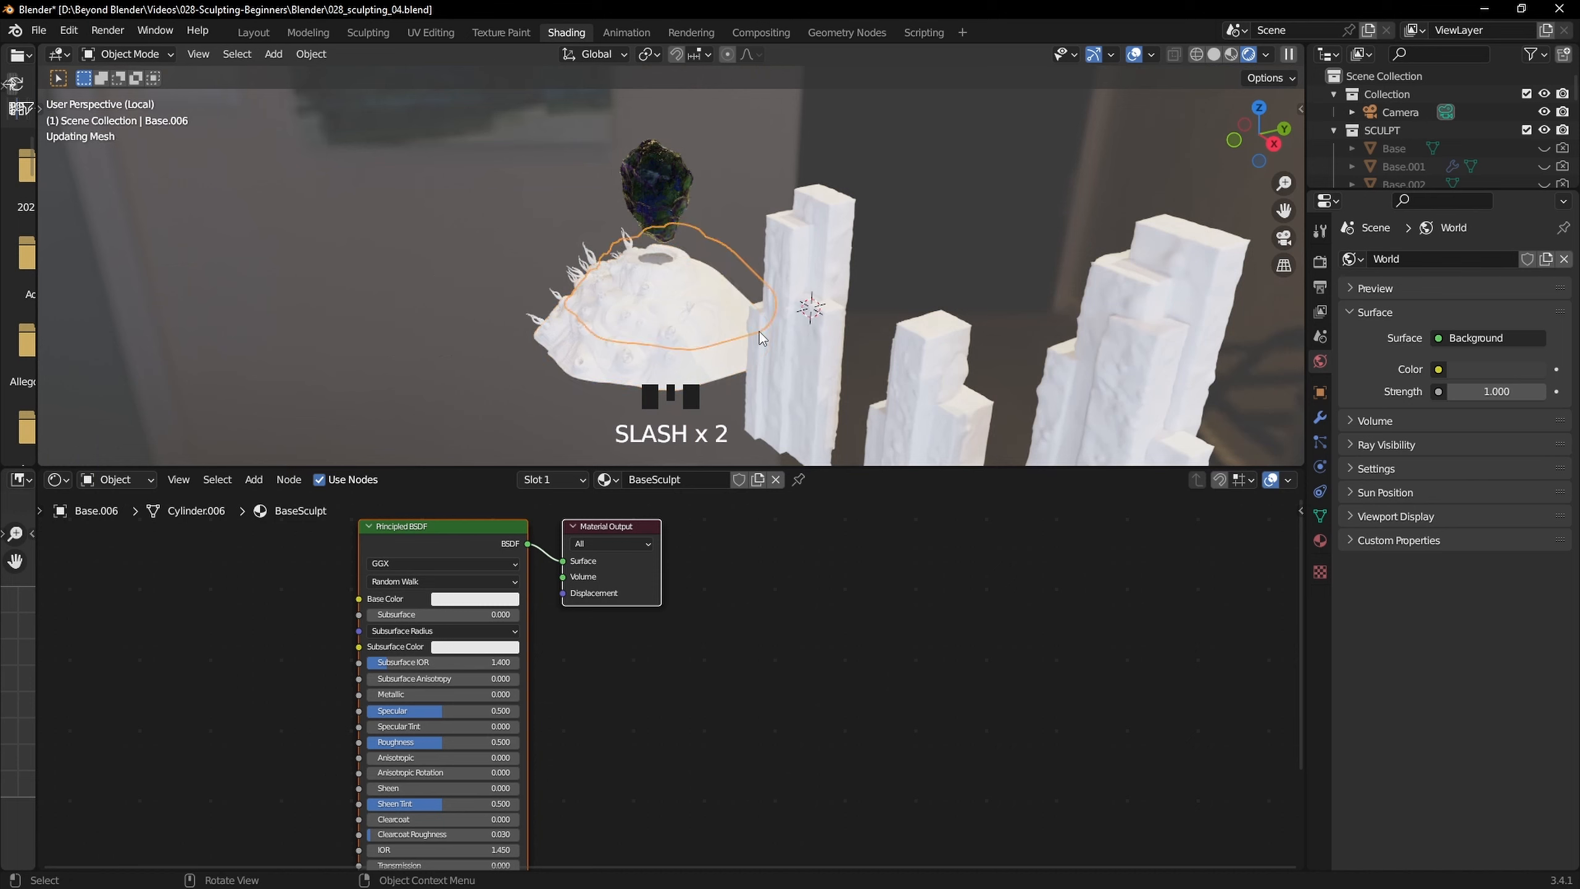
pyautogui.press('/')
pyautogui.scroll(5, 660, 307)
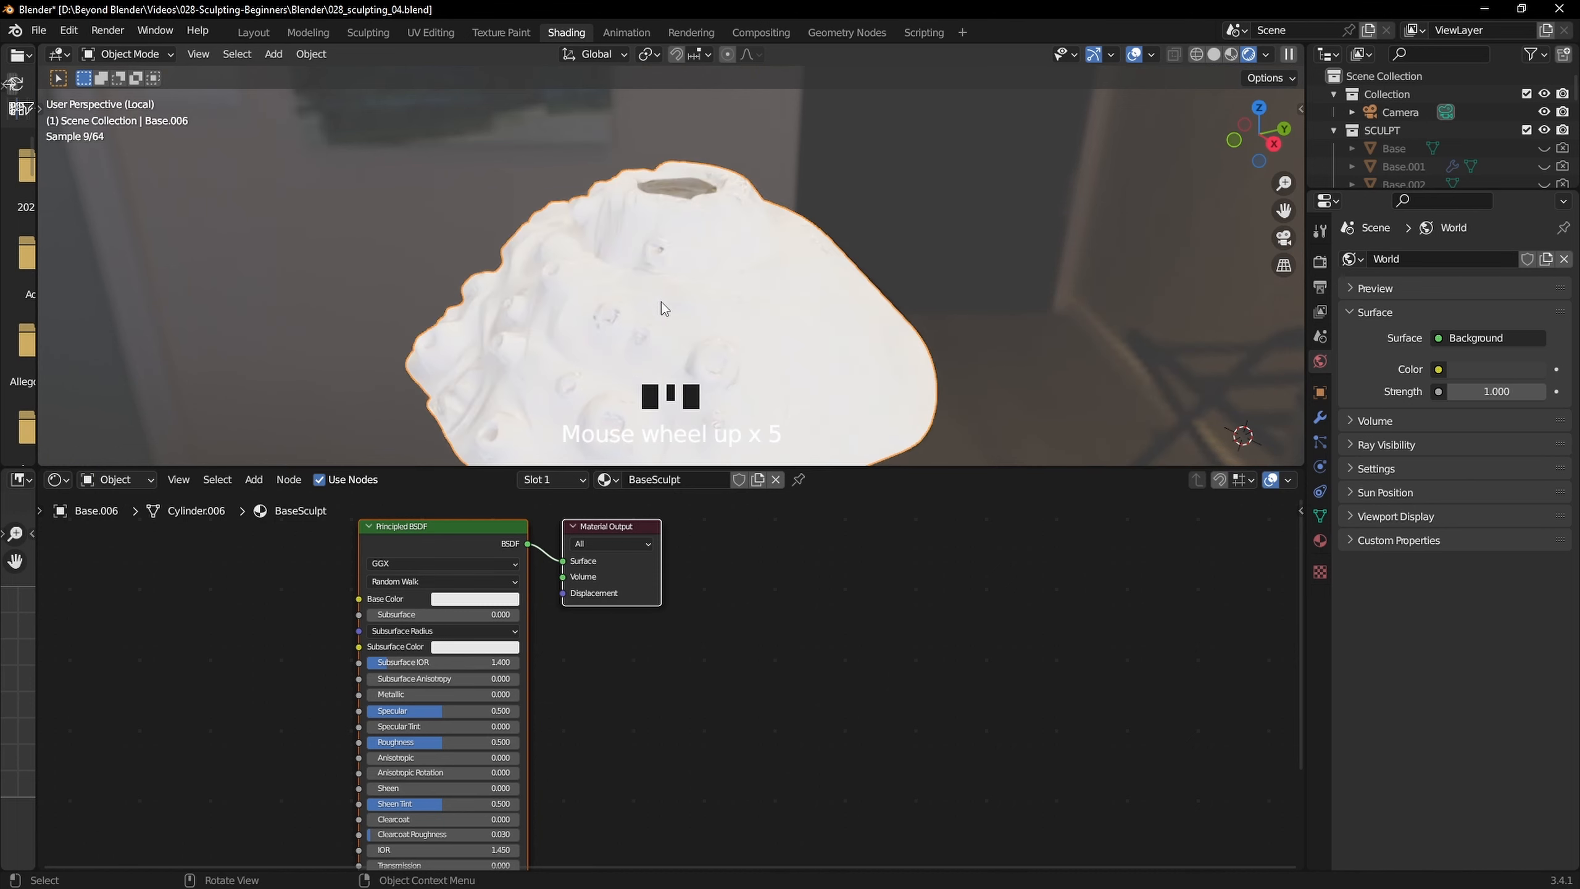
pyautogui.moveTo(684, 305)
pyautogui.mouseDown(button='middle')
pyautogui.moveTo(796, 288)
pyautogui.moveTo(801, 272)
pyautogui.mouseUp(button='middle')
pyautogui.scroll(-3, 744, 678)
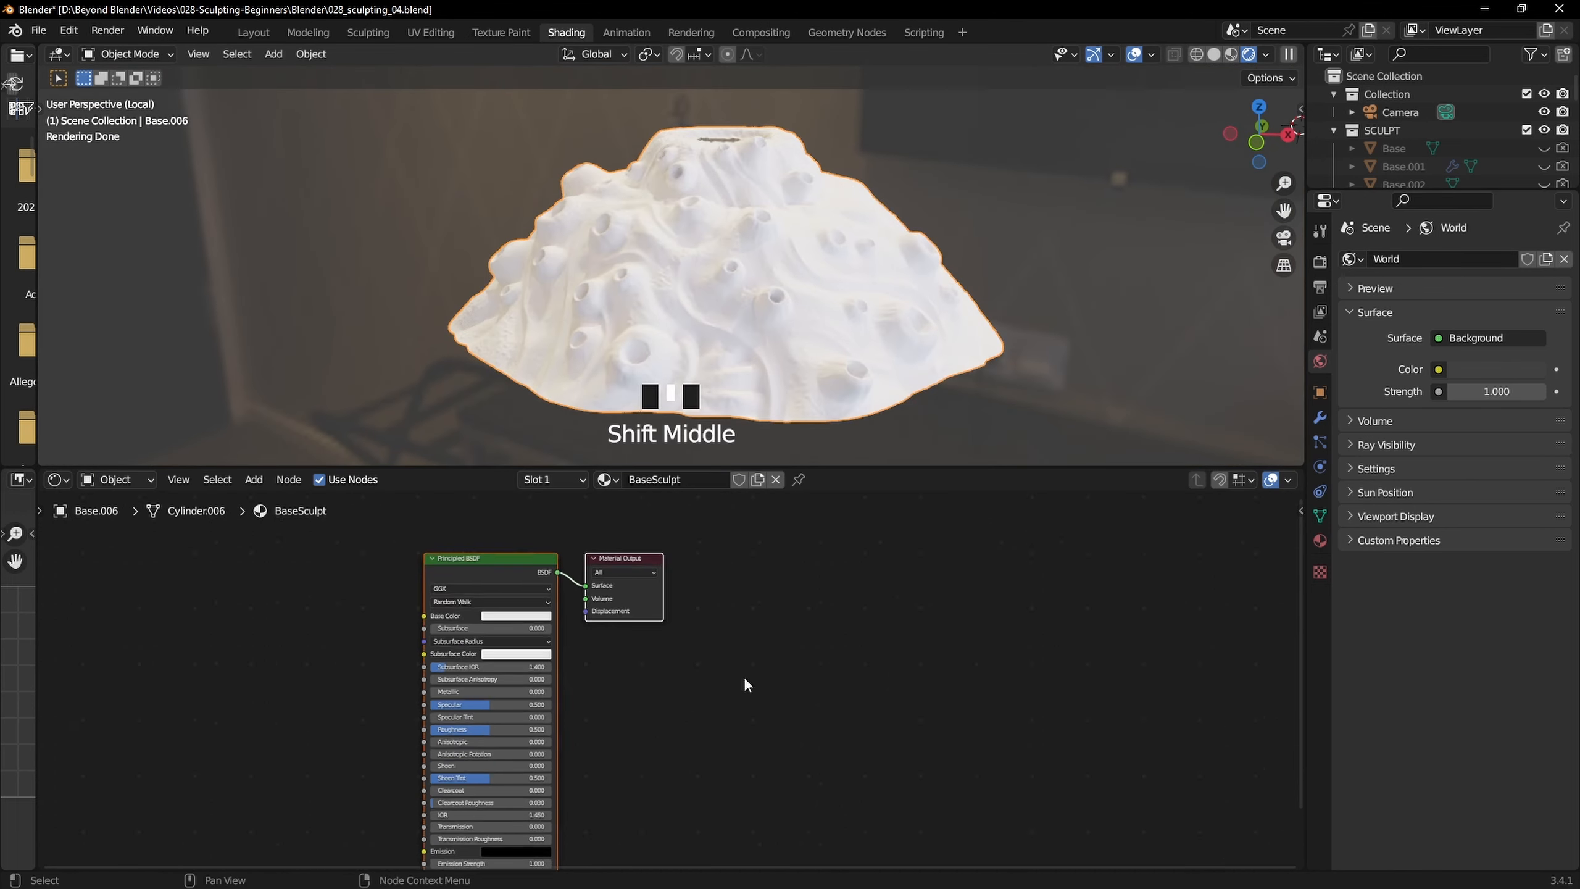
pyautogui.keyDown('shift'); pyautogui.moveTo(746, 684); pyautogui.dragTo(927, 620, button='middle'); pyautogui.keyUp('shift')
pyautogui.moveTo(878, 468); pyautogui.dragTo(882, 382)
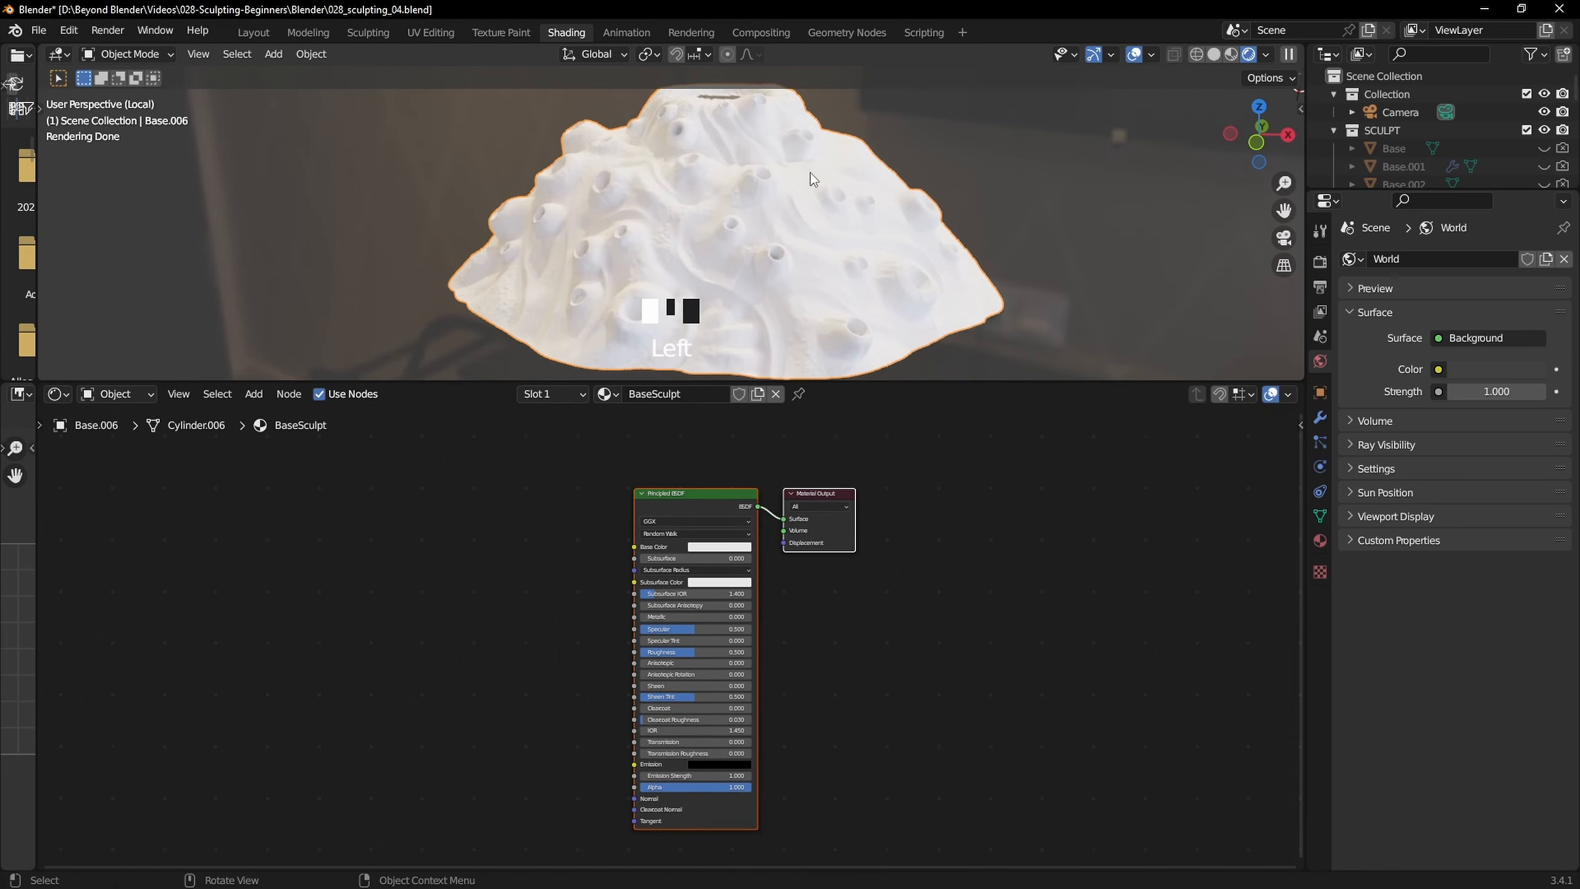
pyautogui.scroll(3, 811, 179)
pyautogui.moveTo(810, 167)
pyautogui.keyDown('shift'); pyautogui.mouseDown(button='middle')
pyautogui.moveTo(811, 189)
pyautogui.moveTo(852, 202)
pyautogui.moveTo(926, 375)
pyautogui.mouseUp(button='middle'); pyautogui.keyUp('shift')
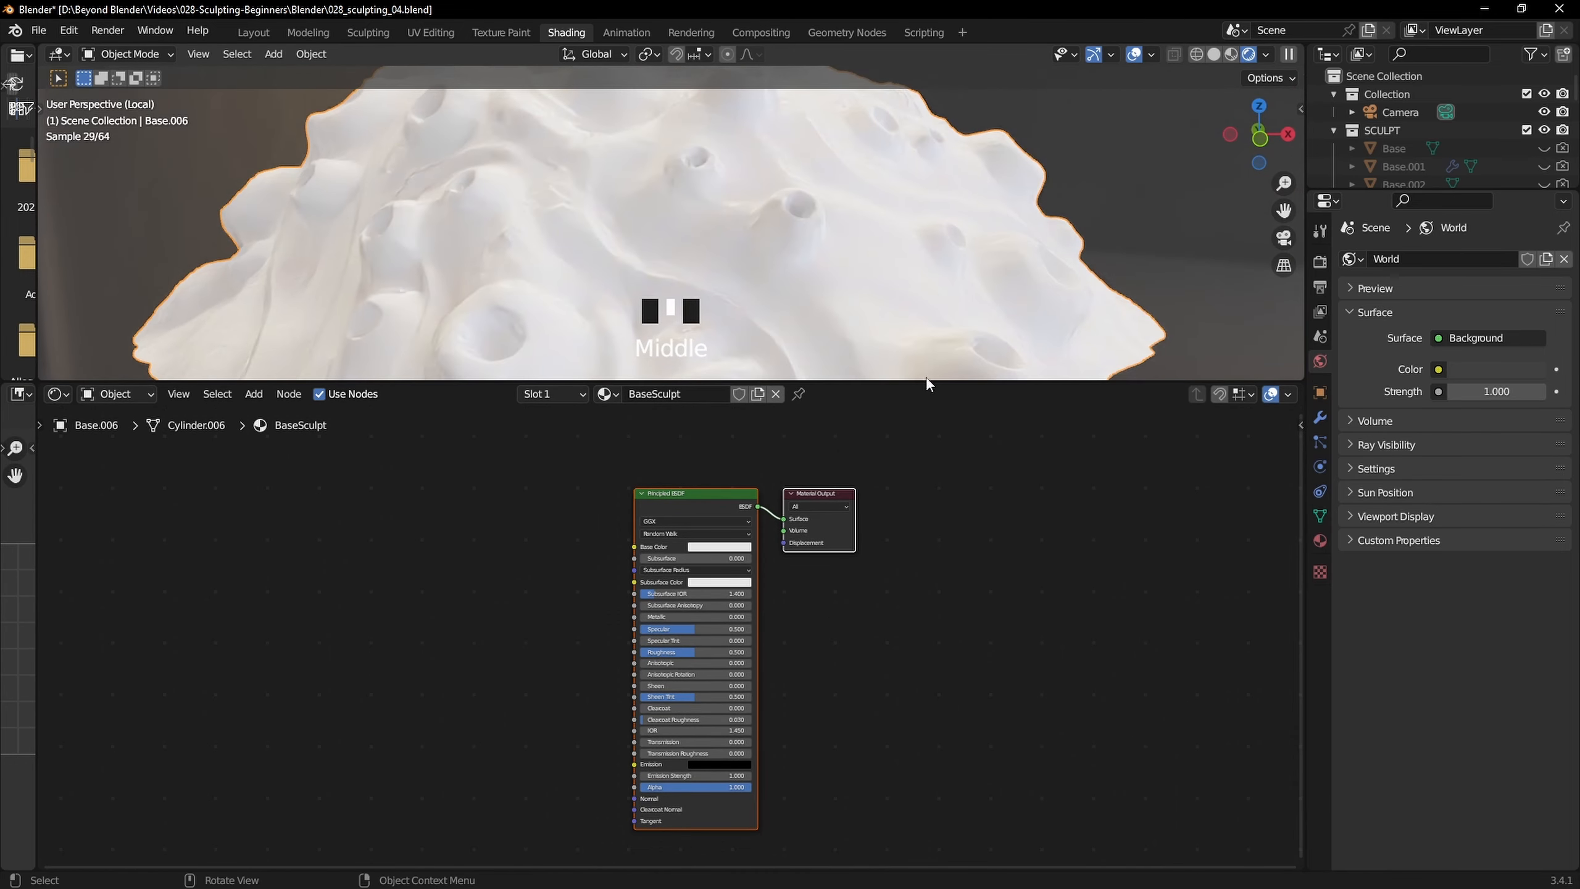
pyautogui.moveTo(937, 616); pyautogui.dragTo(997, 631, button='middle')
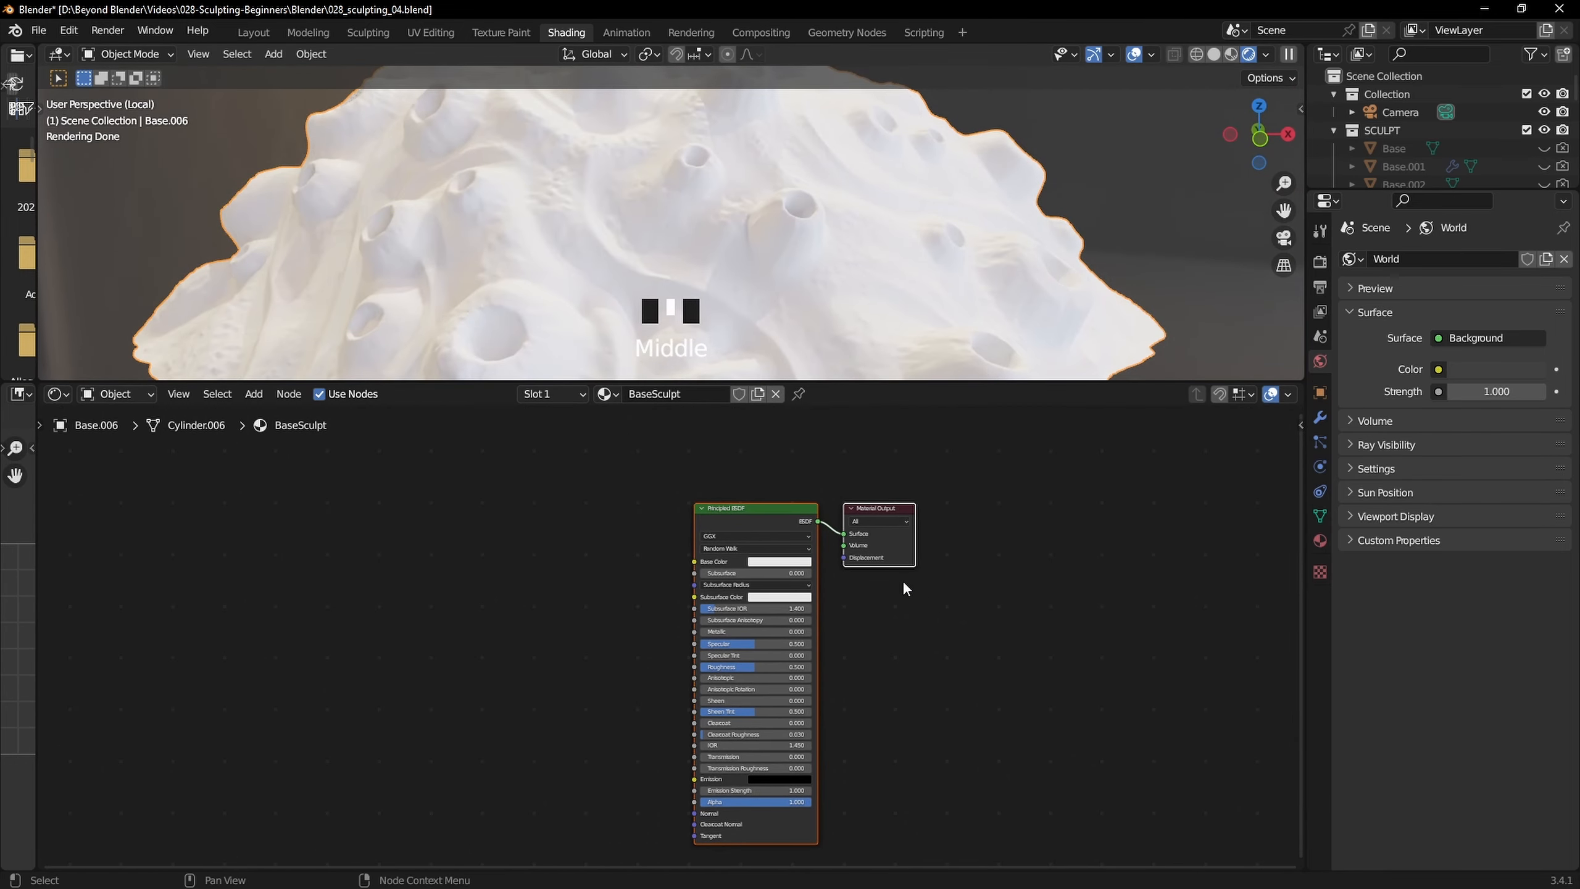
# Add a ColorRamp node beside the Principled BSDF node of the BaseSculpt material
pyautogui.click(764, 514)
pyautogui.moveTo(721, 613); pyautogui.dragTo(764, 603, button='middle')
pyautogui.hotkey('shift', 'a')
pyautogui.moveTo(546, 732)
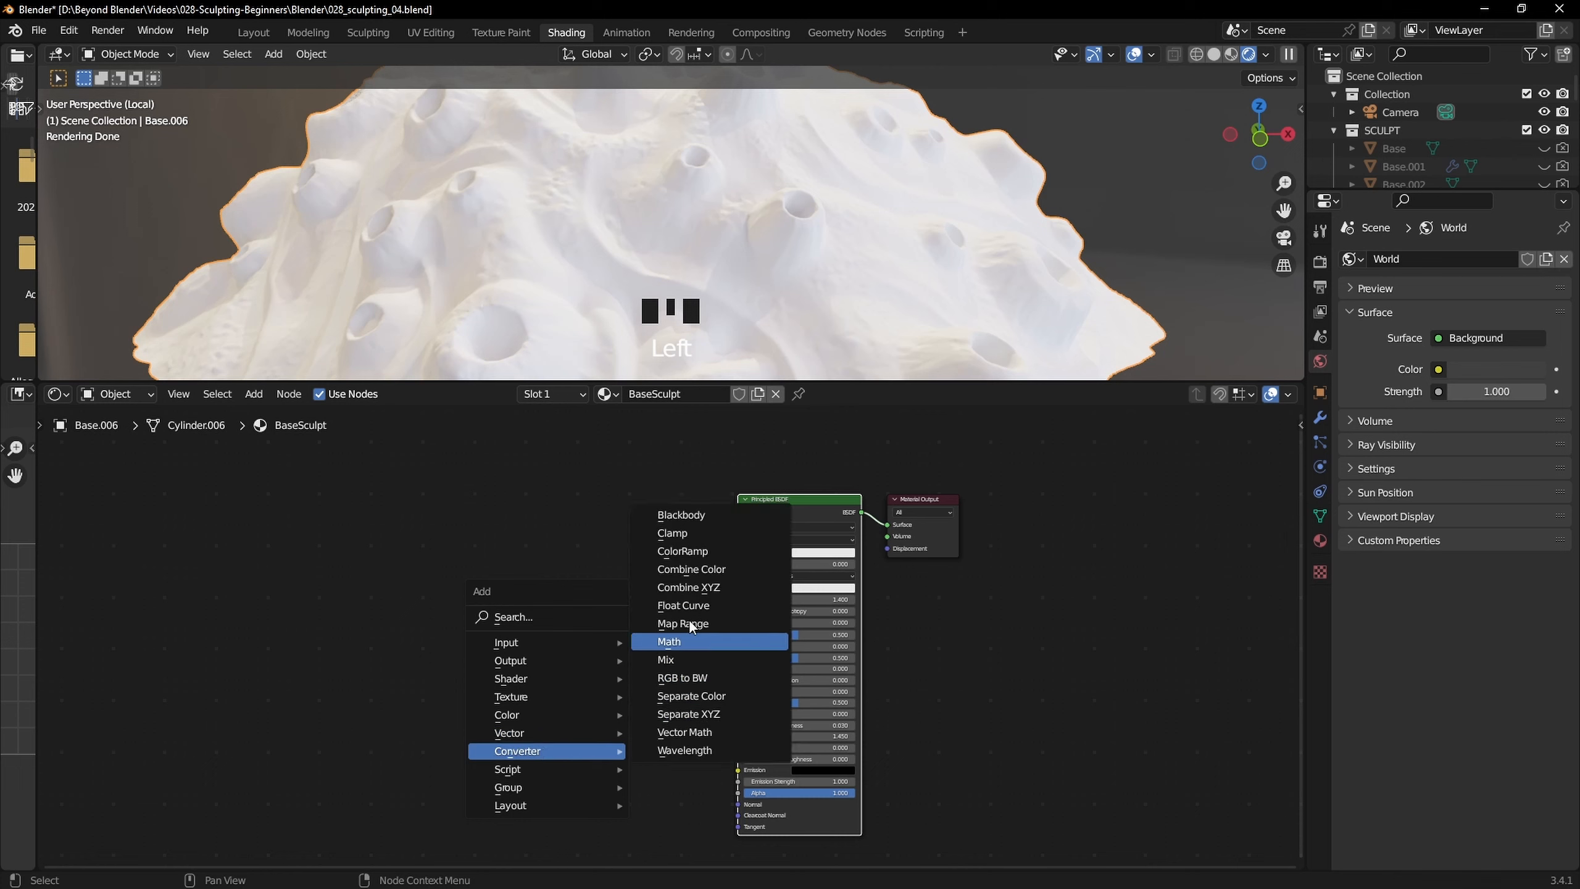
pyautogui.click(681, 559)
pyautogui.click(546, 533)
pyautogui.scroll(4, 596, 521)
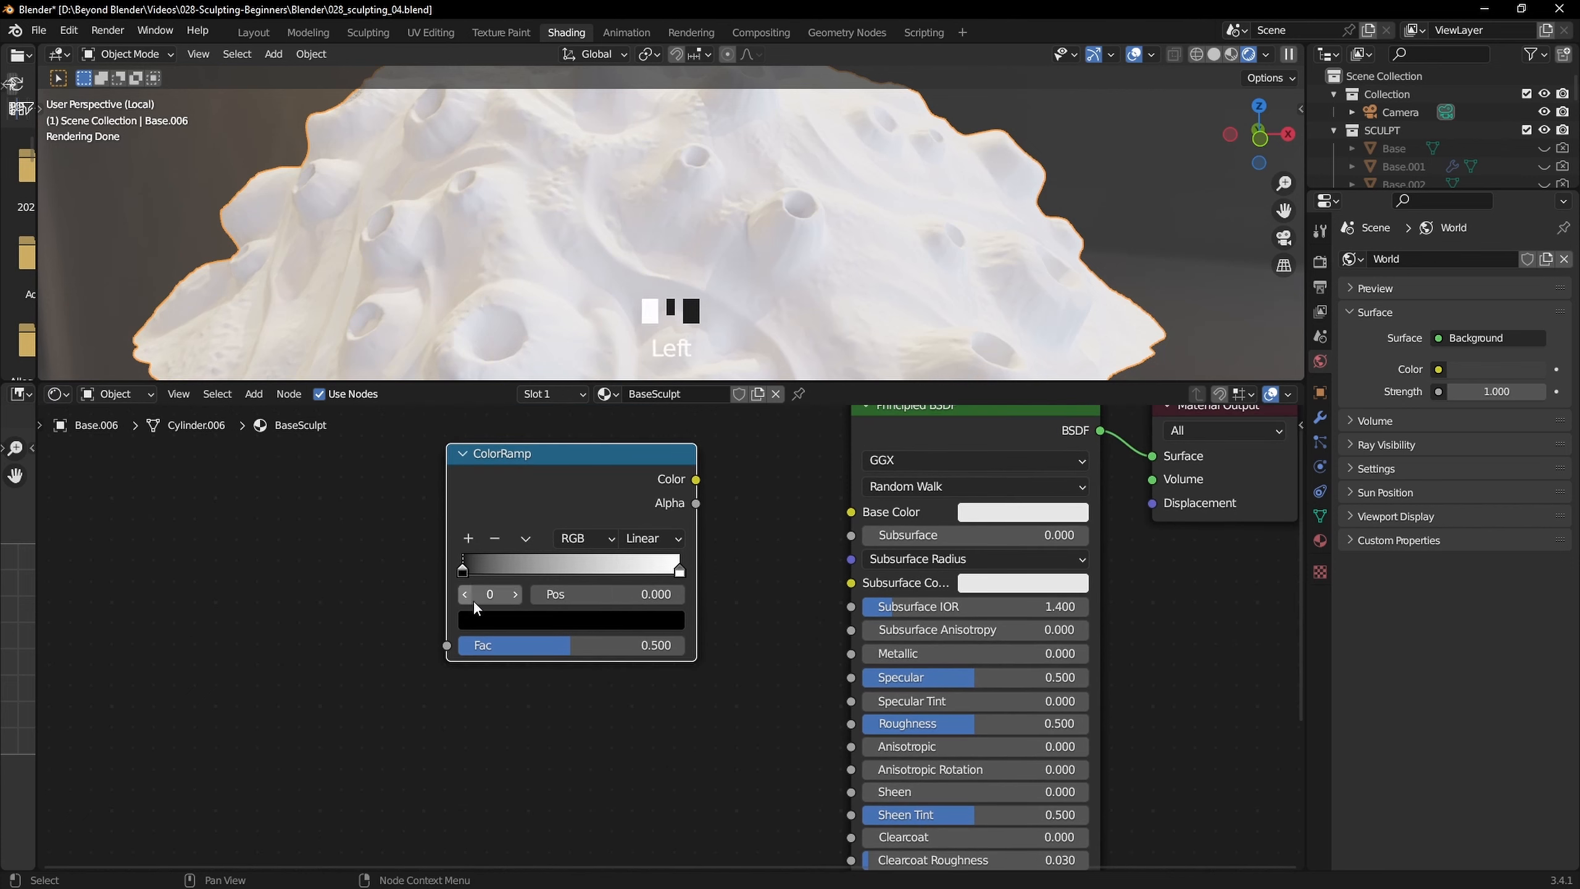
# Set the ColorRamp's first stop to violet, hex 55438C, at position 0.19917
pyautogui.click(497, 619)
pyautogui.click(601, 496)
pyautogui.click(603, 525)
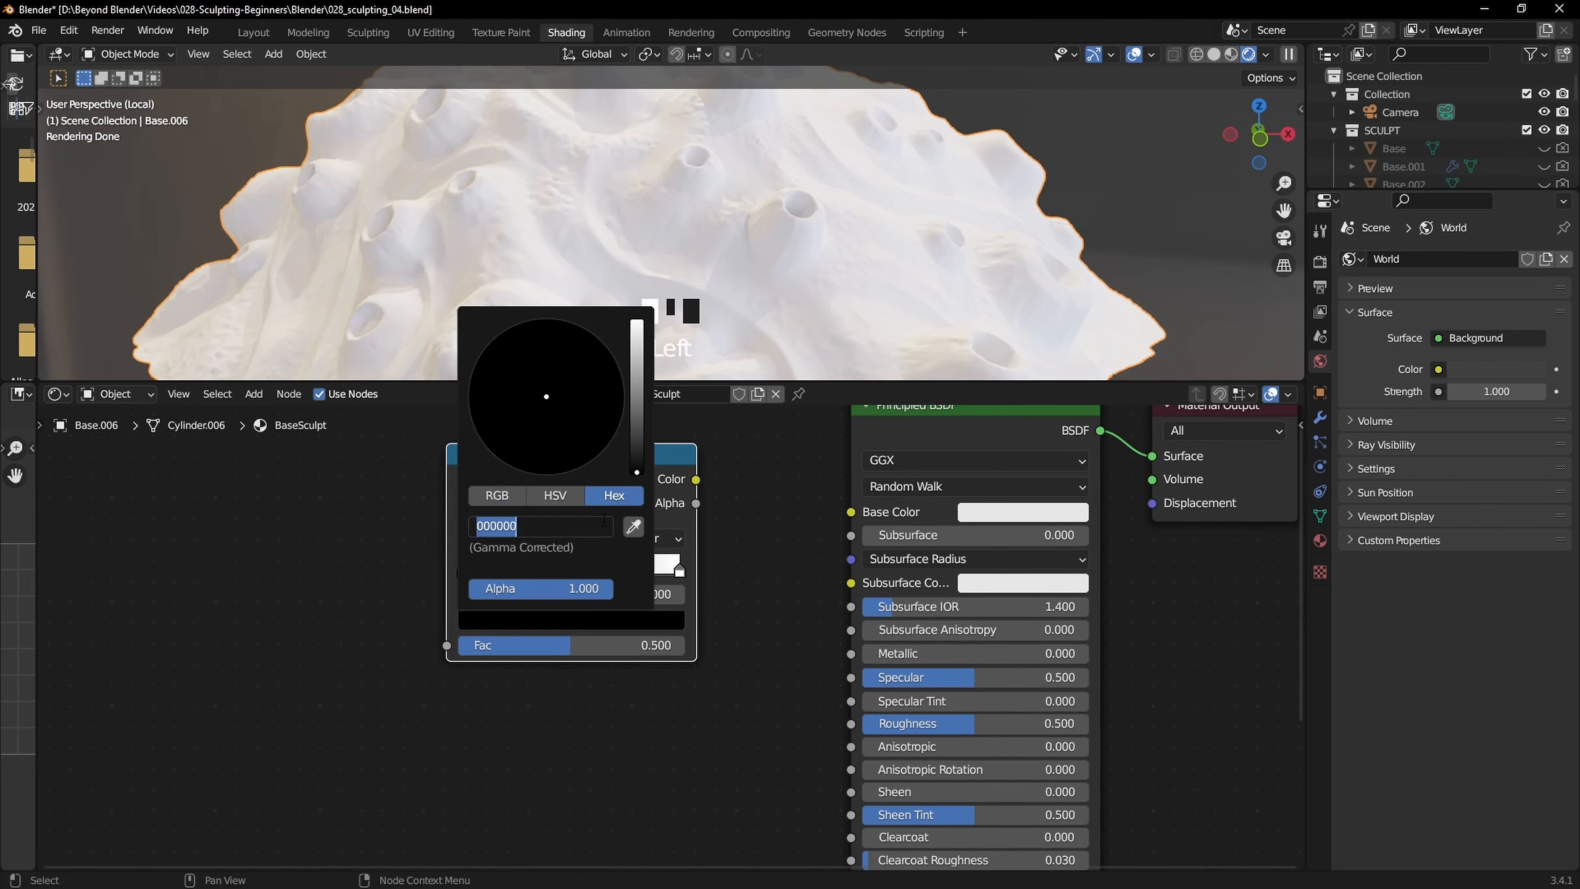
pyautogui.write('55438C')
pyautogui.press('Return')
pyautogui.click(641, 594)
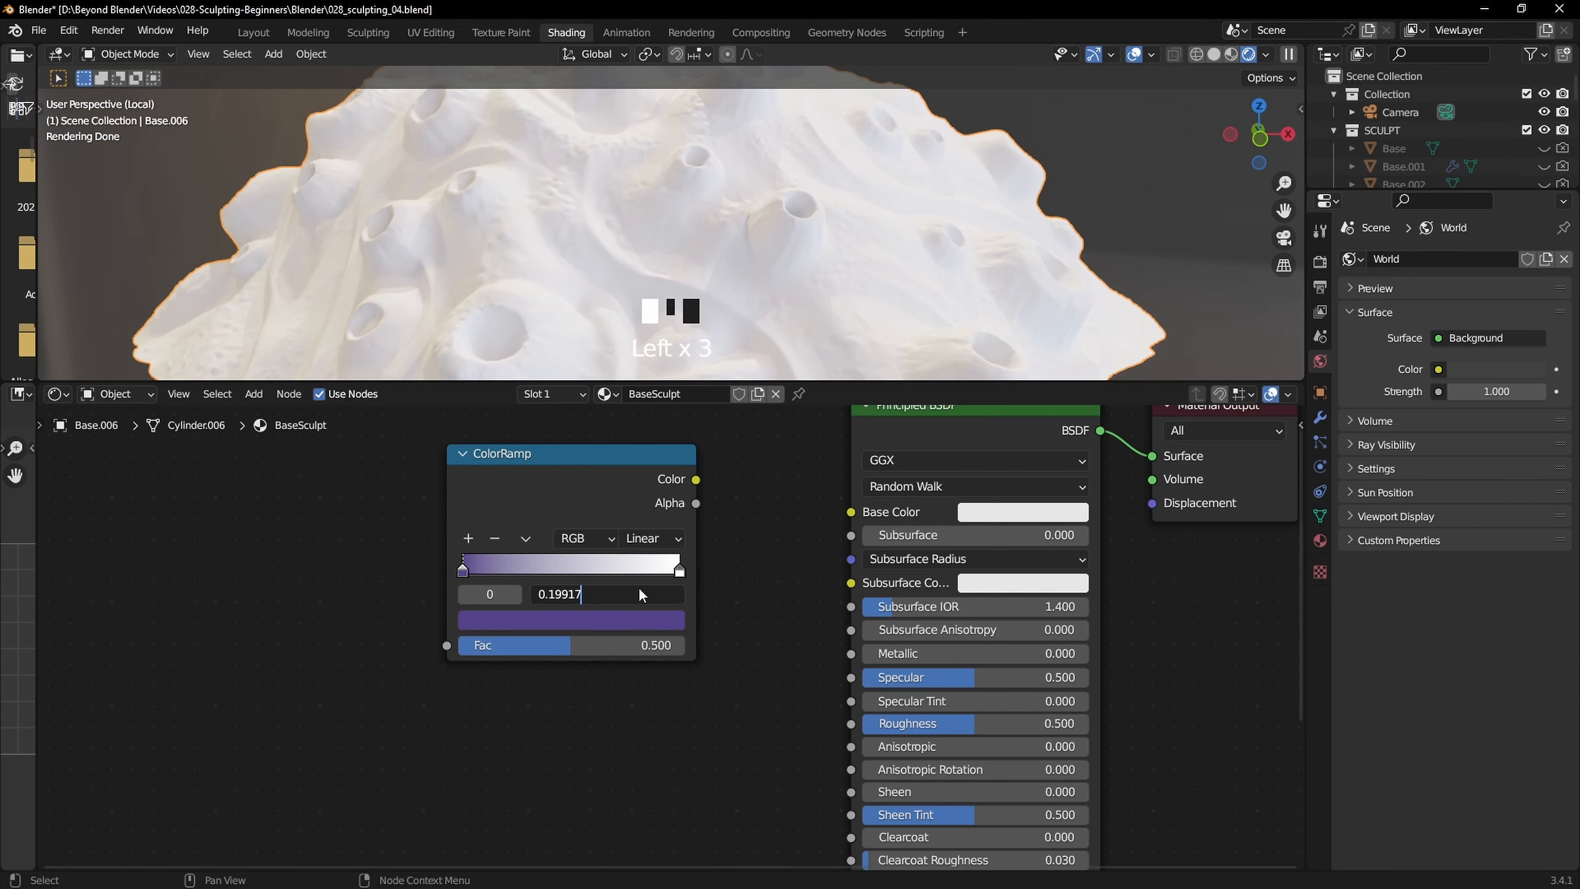
pyautogui.press('Return')
# Add a middle stop to the ColorRamp and color it aqua/teal with hex 549C78 from base_sculpt_material.txt
pyautogui.hotkey('alt', 'Tab')
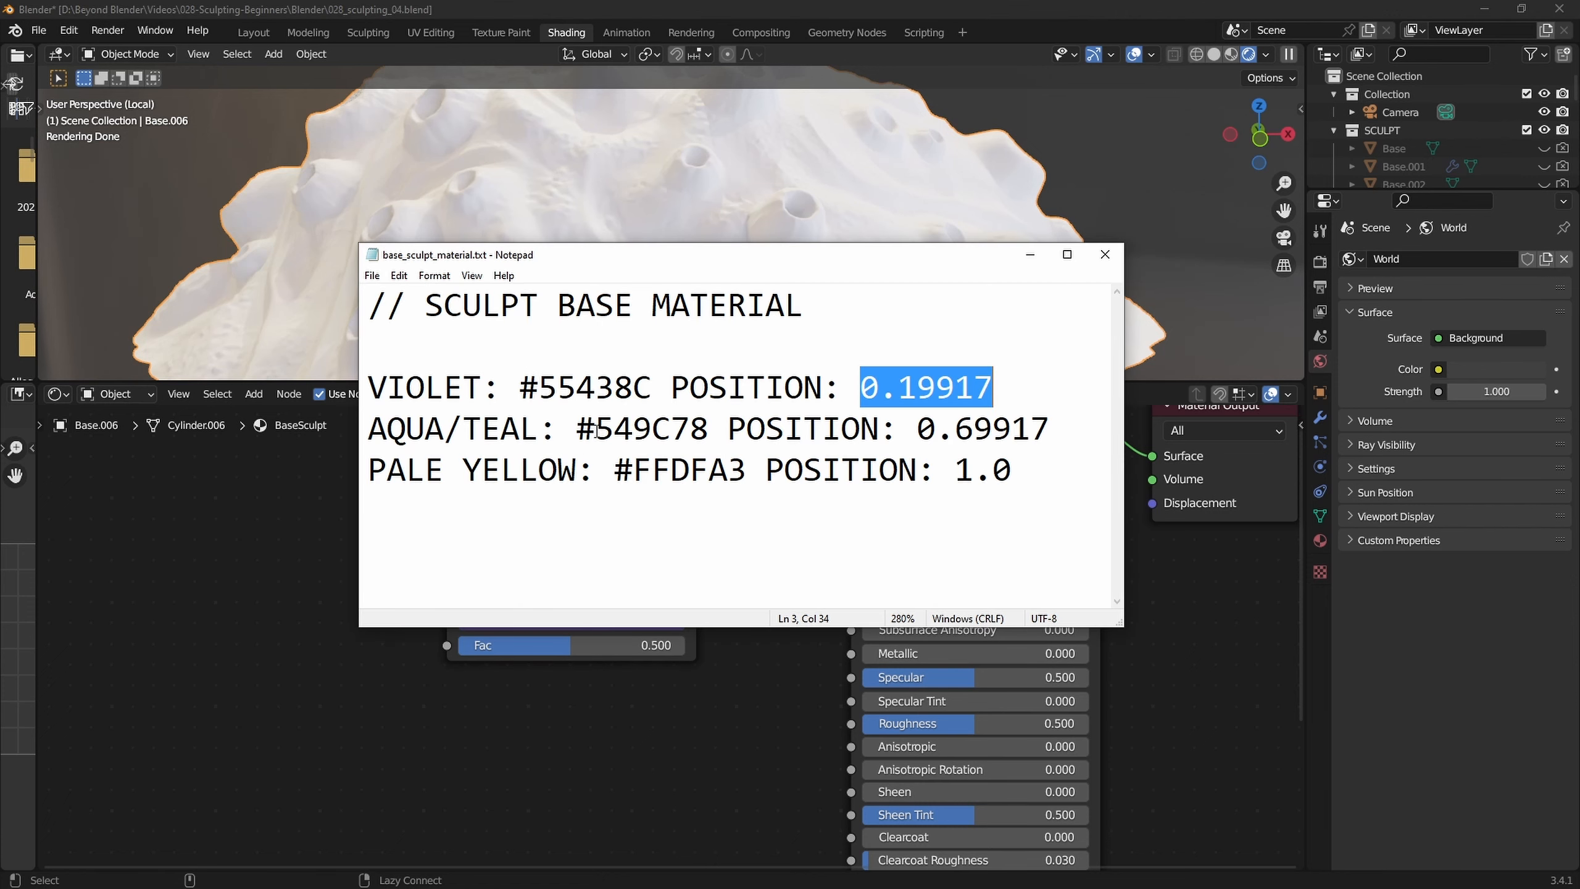
pyautogui.moveTo(596, 430); pyautogui.dragTo(709, 429)
pyautogui.hotkey('ctrl', 'c')
pyautogui.hotkey('alt', 'Tab')
pyautogui.click(473, 538)
pyautogui.click(569, 619)
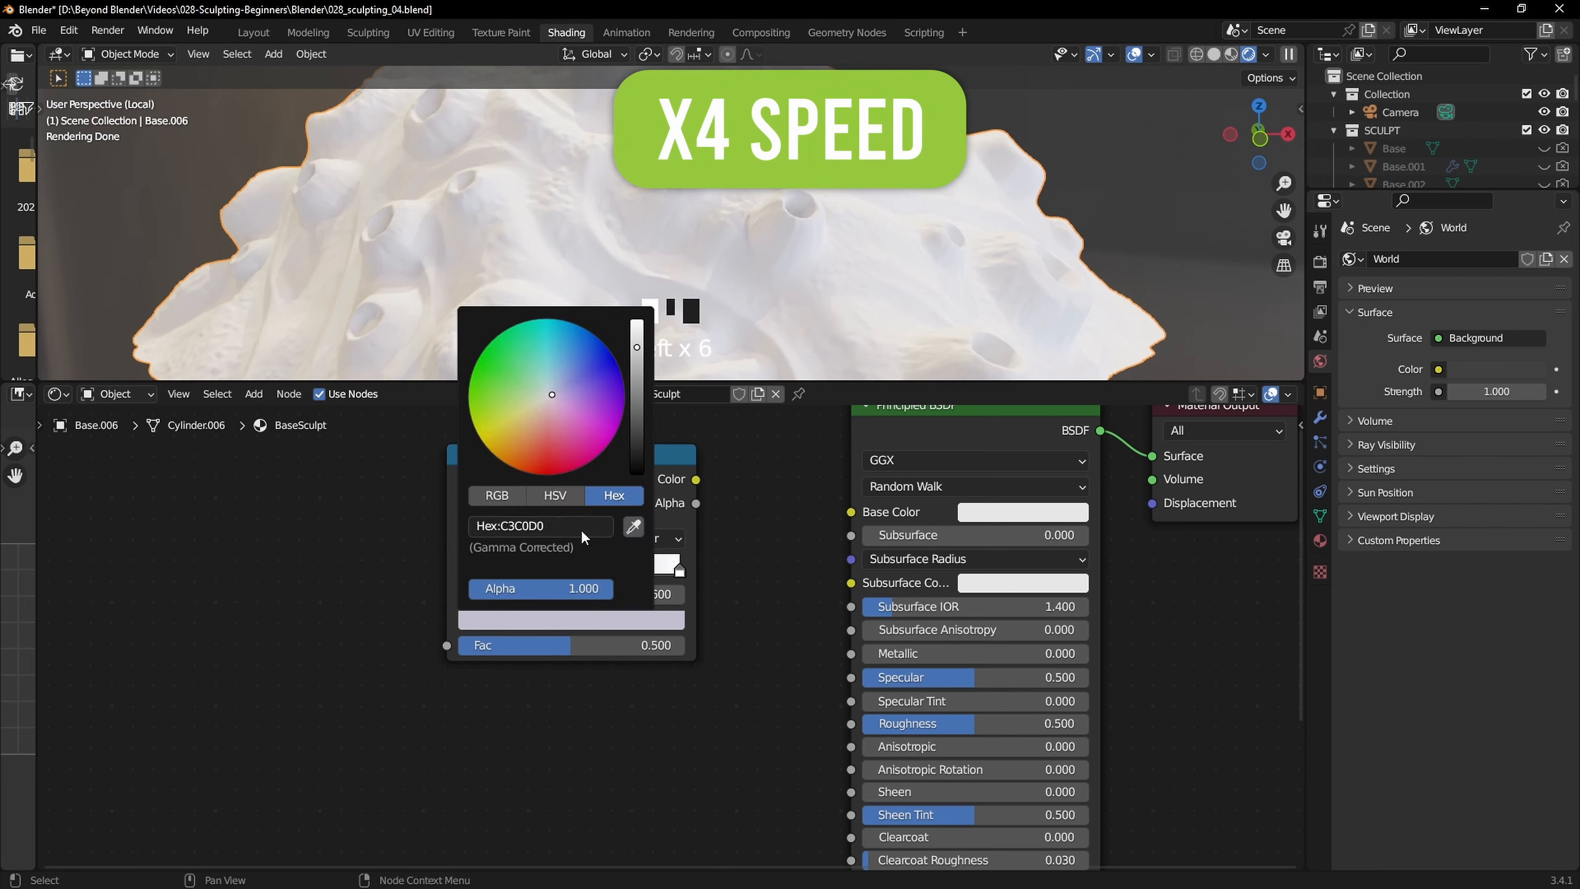
pyautogui.click(581, 532)
pyautogui.hotkey('ctrl', 'v')
pyautogui.press('Return')
# Set the aqua/teal stop's position to 0.69917 according to the material notes
pyautogui.hotkey('alt', 'Tab')
pyautogui.moveTo(916, 429); pyautogui.dragTo(1052, 429)
pyautogui.click(635, 660)
pyautogui.click(645, 596)
pyautogui.write('0.69917')
pyautogui.press('Return')
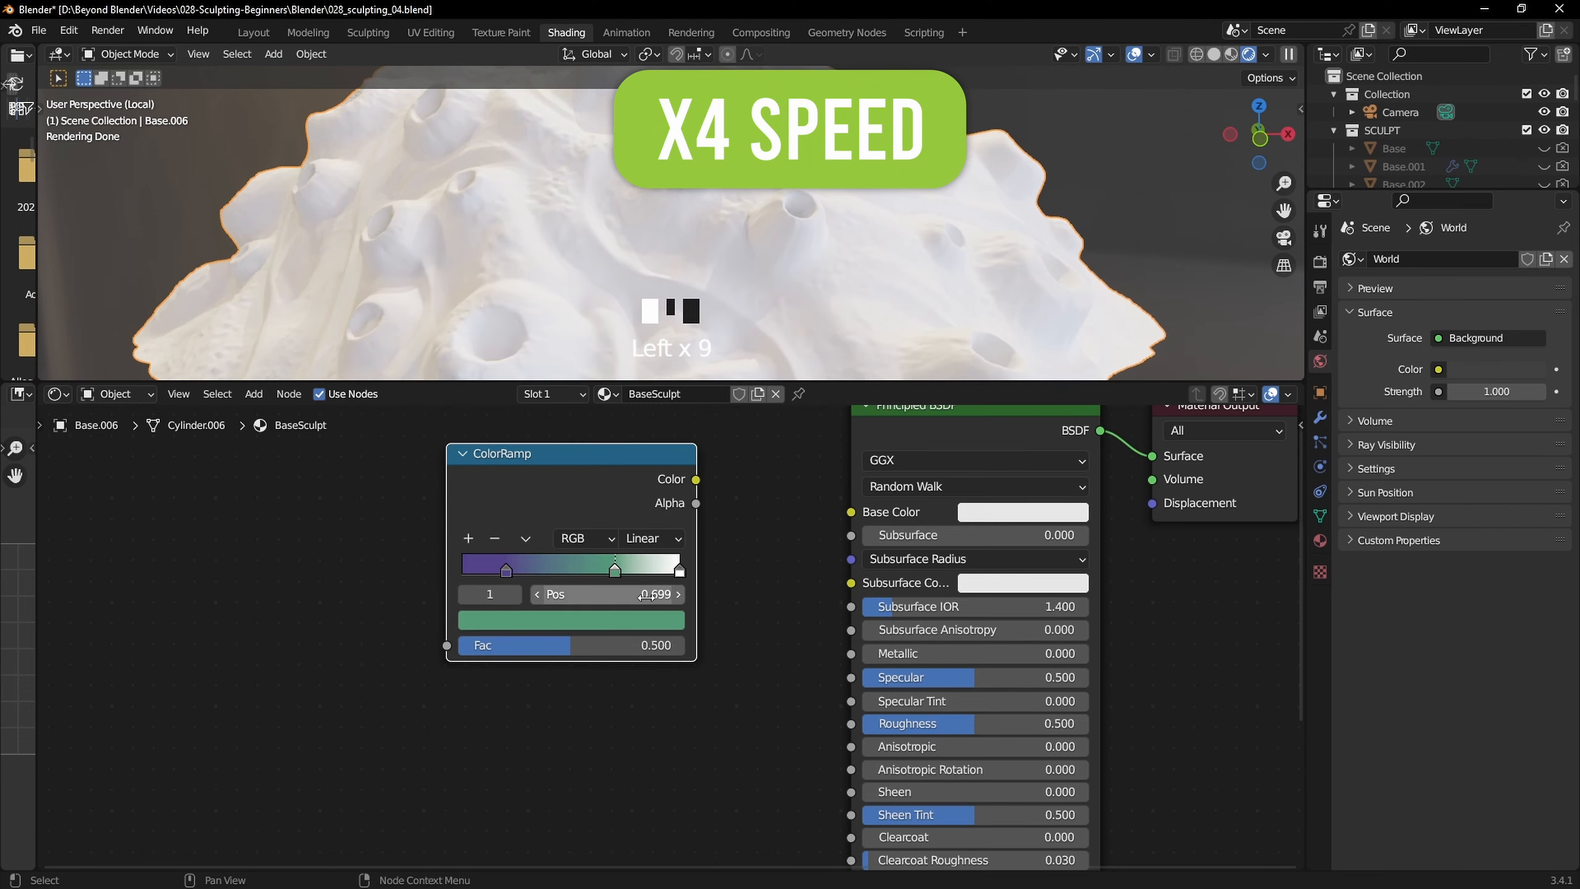
# Color the ColorRamp's last stop pale yellow with hex FFDFA3 copied from the material notes
pyautogui.hotkey('alt', 'Tab')
pyautogui.moveTo(635, 471); pyautogui.dragTo(746, 472)
pyautogui.hotkey('ctrl', 'c')
pyautogui.click(673, 661)
pyautogui.click(679, 571)
pyautogui.click(650, 616)
pyautogui.click(560, 526)
pyautogui.hotkey('ctrl', 'v')
pyautogui.press('Return')
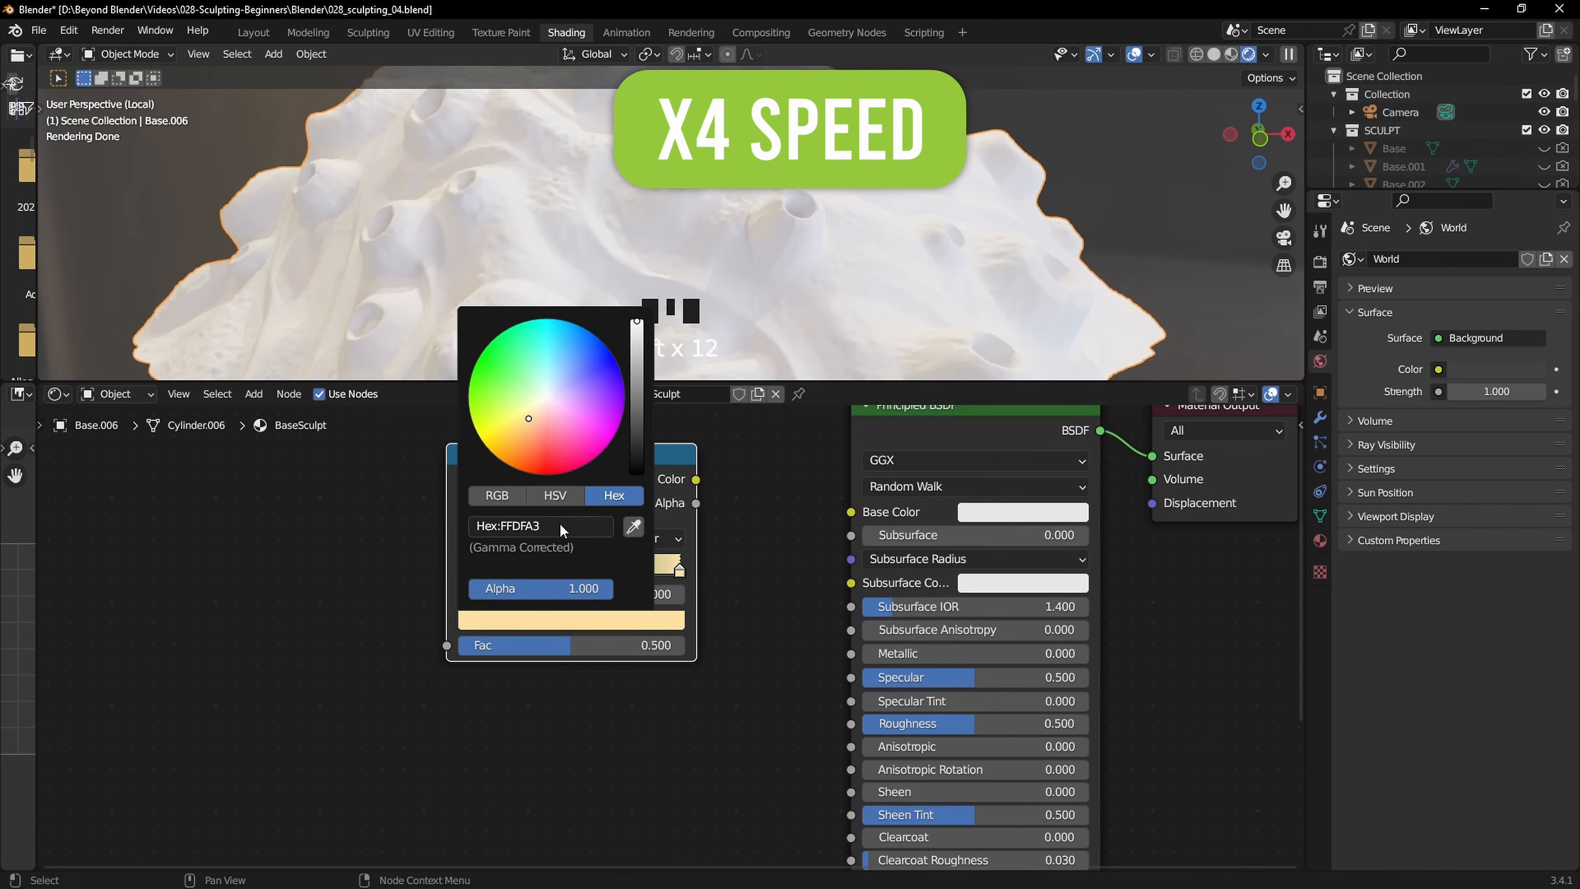
# Check the pale yellow stop's position in base_sculpt_material.txt and return to the BaseSculpt node setup
pyautogui.hotkey('alt', 'Tab')
pyautogui.doubleClick(991, 471)
pyautogui.click(991, 472)
pyautogui.hotkey('alt', 'Tab')
pyautogui.scroll(-2, 623, 622)
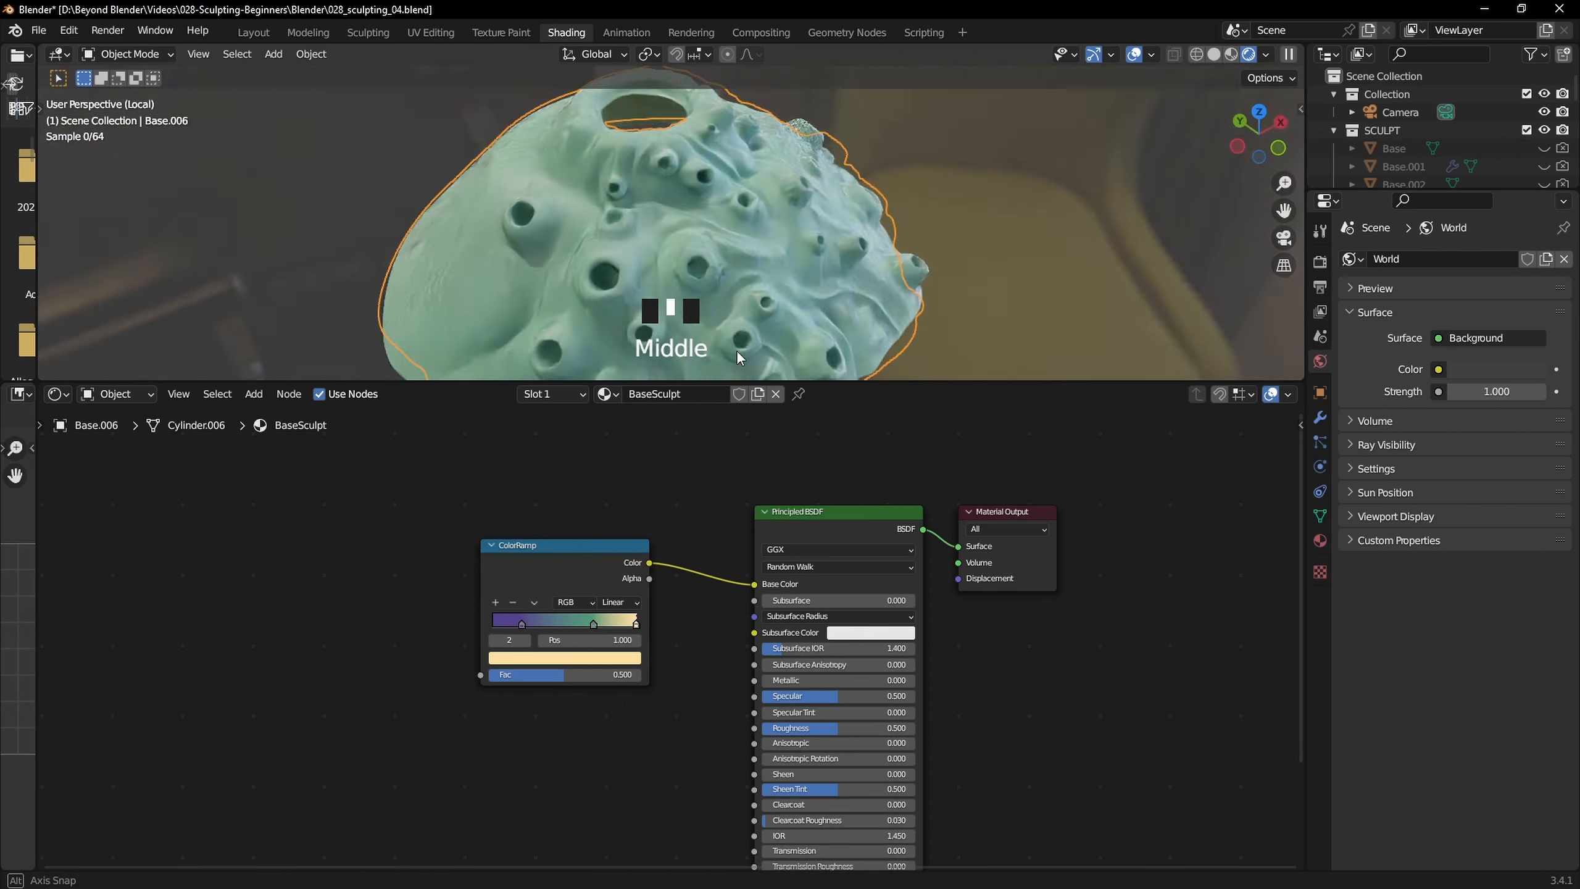
# Add Texture Coordinate and Mapping nodes before the ColorRamp and delete the Image Texture node that comes with them
pyautogui.moveTo(736, 350)
pyautogui.mouseDown(button='middle')
pyautogui.moveTo(642, 287)
pyautogui.moveTo(570, 289)
pyautogui.moveTo(902, 297)
pyautogui.mouseUp(button='middle')
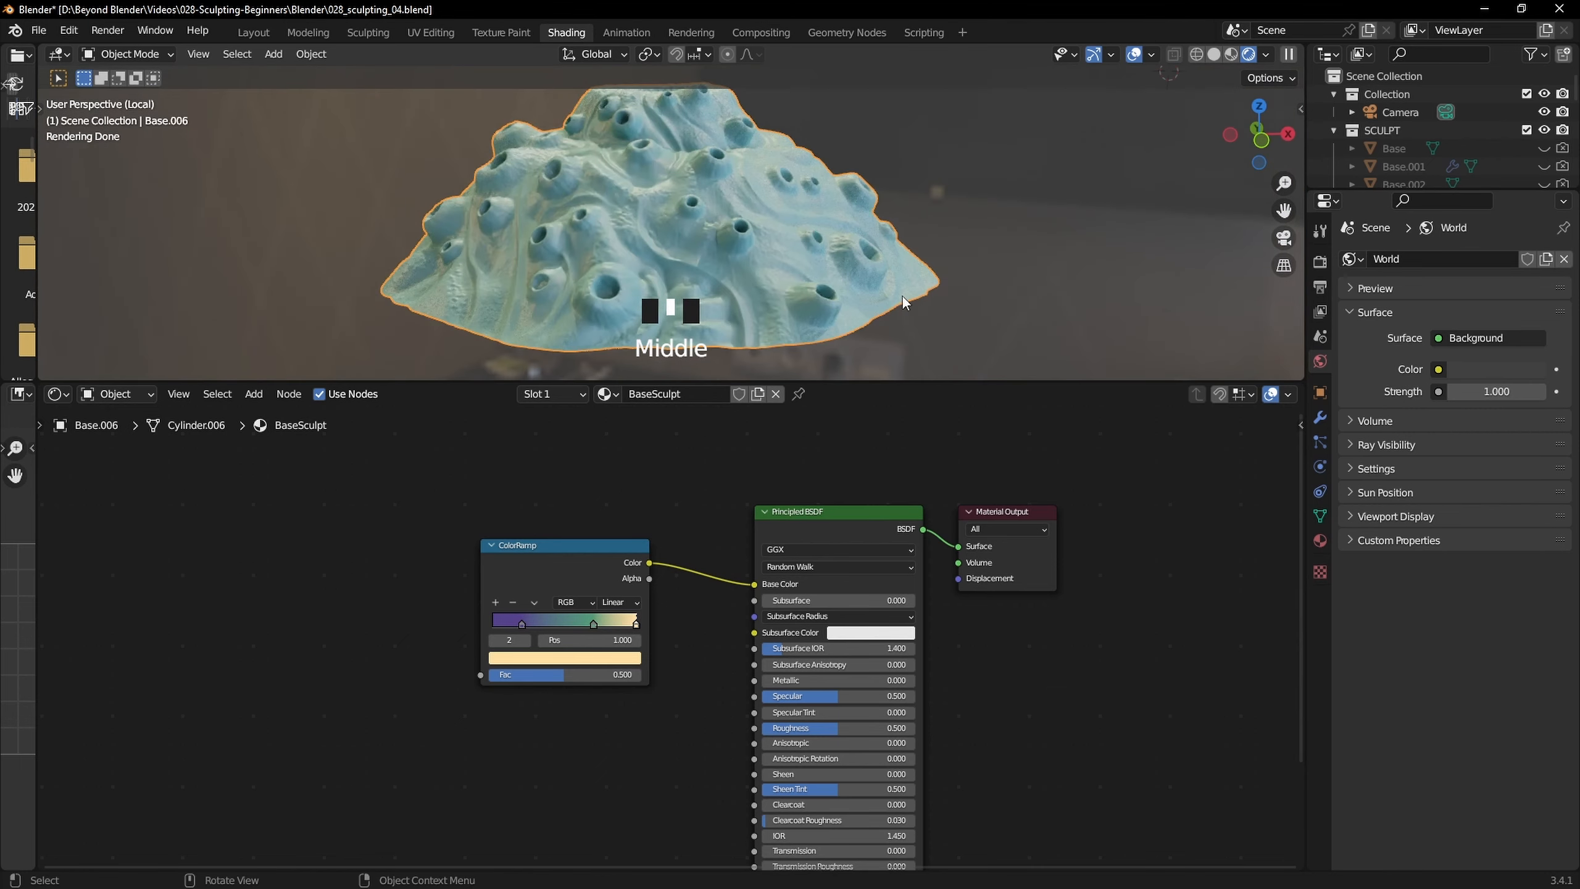
pyautogui.click(963, 282)
pyautogui.scroll(2, 923, 264)
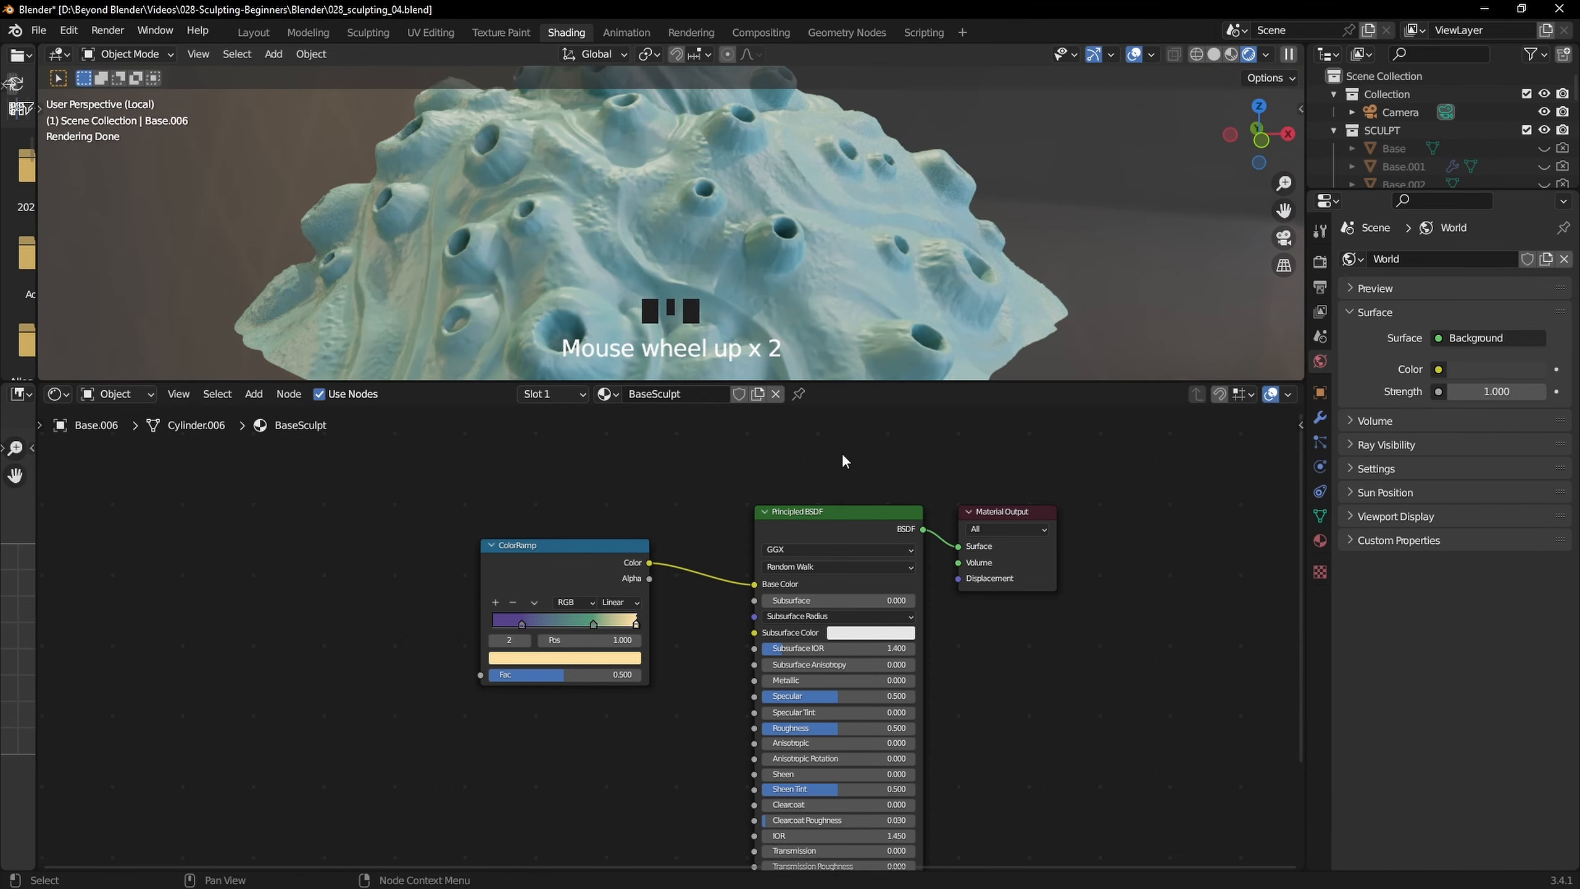
pyautogui.moveTo(720, 627); pyautogui.dragTo(893, 656, button='middle')
pyautogui.scroll(1, 893, 656)
pyautogui.click(709, 526)
pyautogui.hotkey('ctrl', 't')
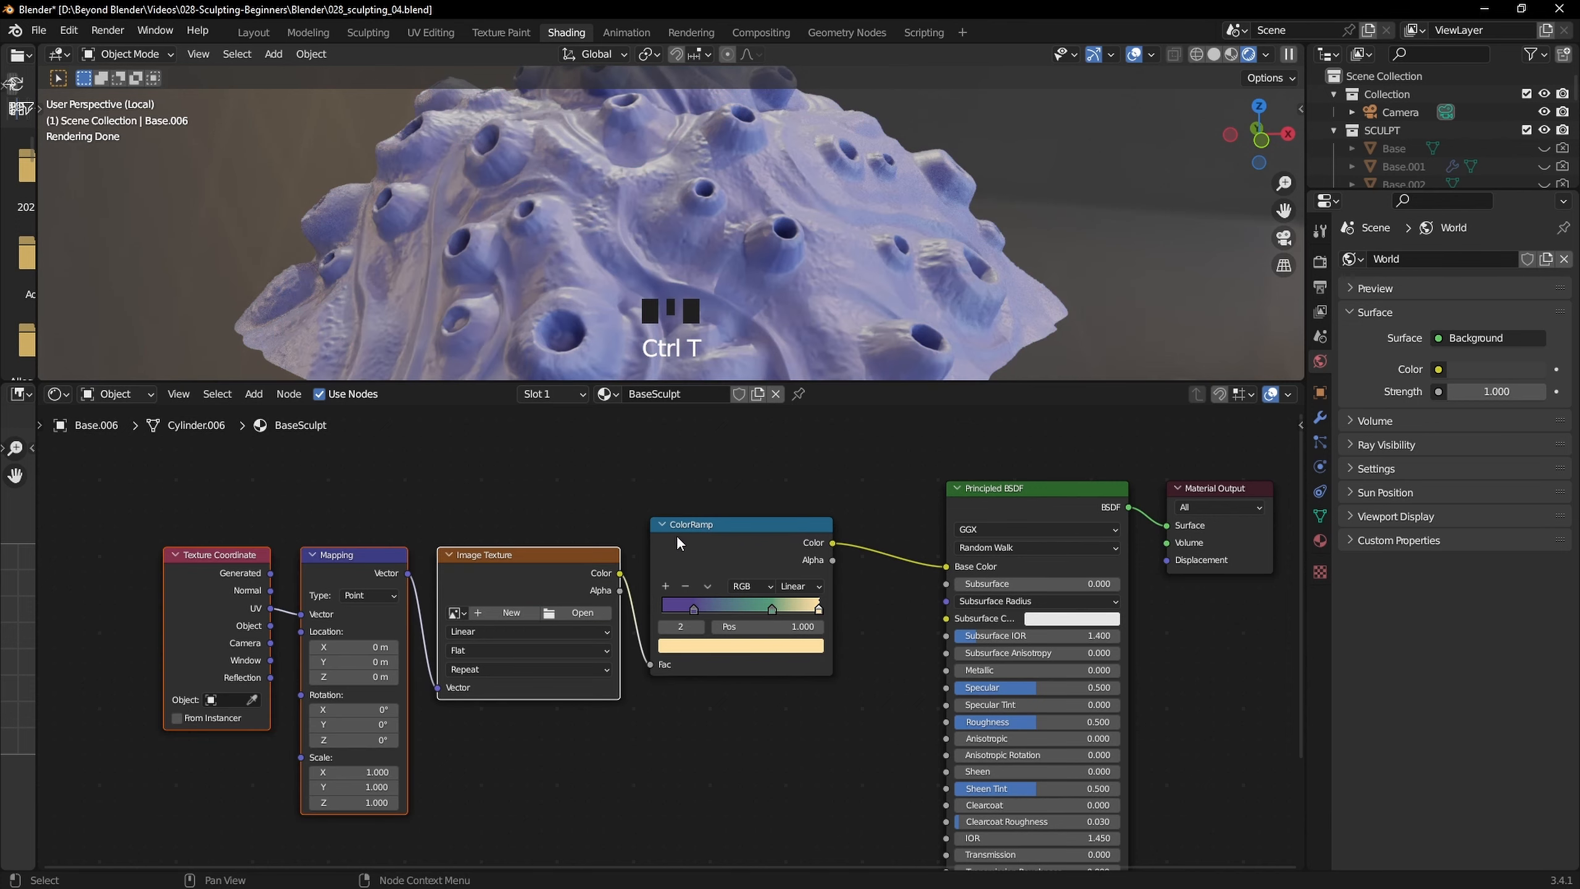
pyautogui.click(557, 554)
pyautogui.press('Delete')
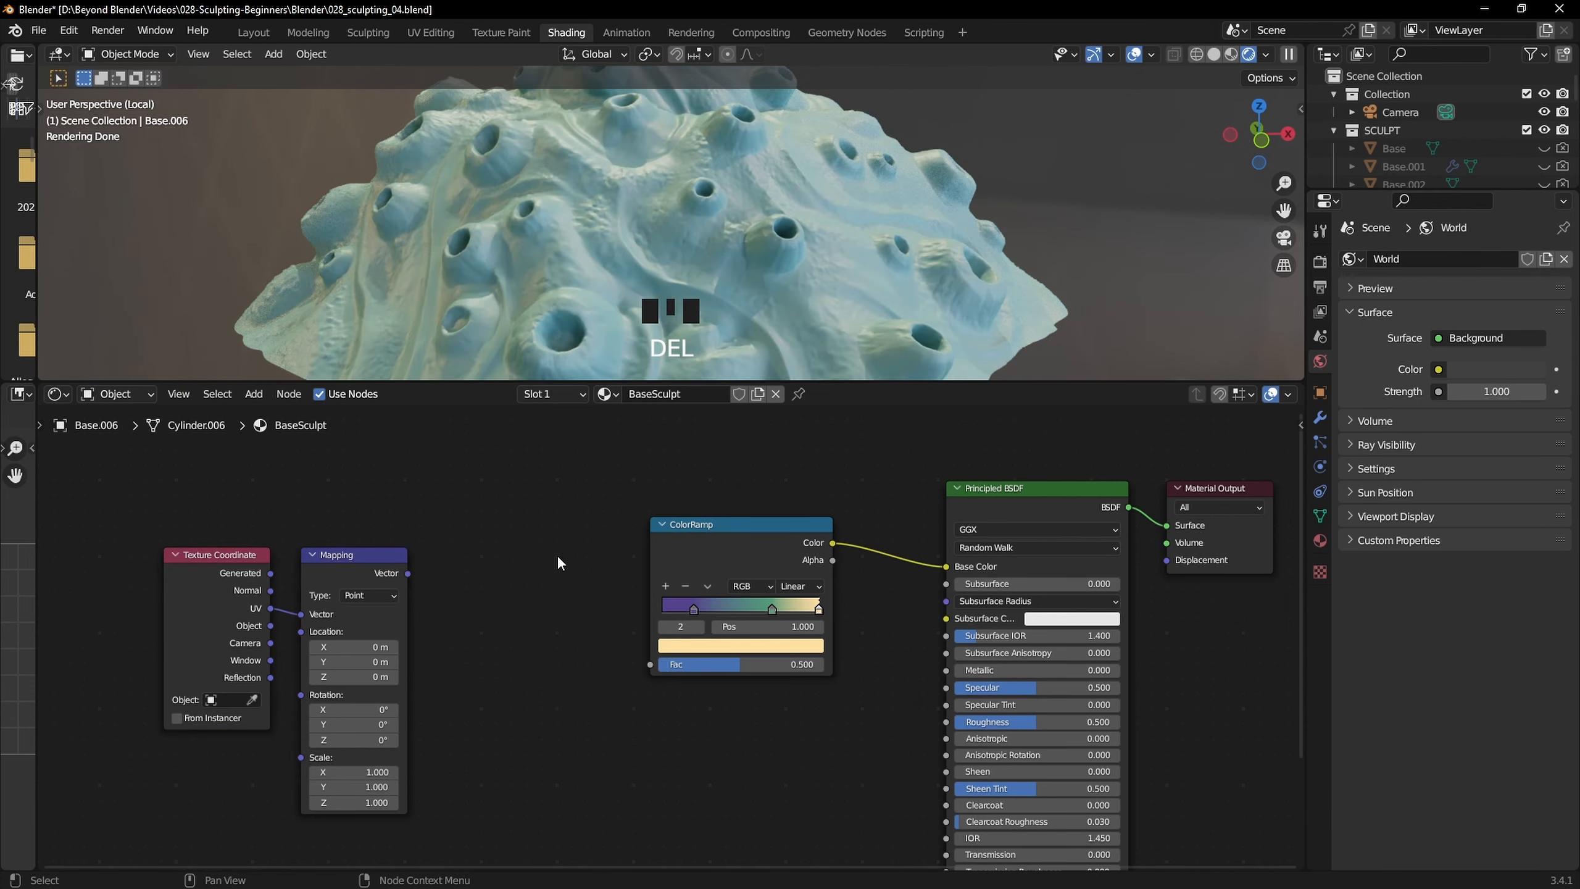
# Space out the Texture Coordinate and Mapping nodes and feed the Object coordinates into the Mapping node's Vector input
pyautogui.moveTo(500, 613); pyautogui.dragTo(483, 573, button='middle')
pyautogui.moveTo(206, 519); pyautogui.dragTo(153, 524)
pyautogui.moveTo(323, 518); pyautogui.dragTo(281, 498)
pyautogui.moveTo(204, 594); pyautogui.dragTo(243, 558)
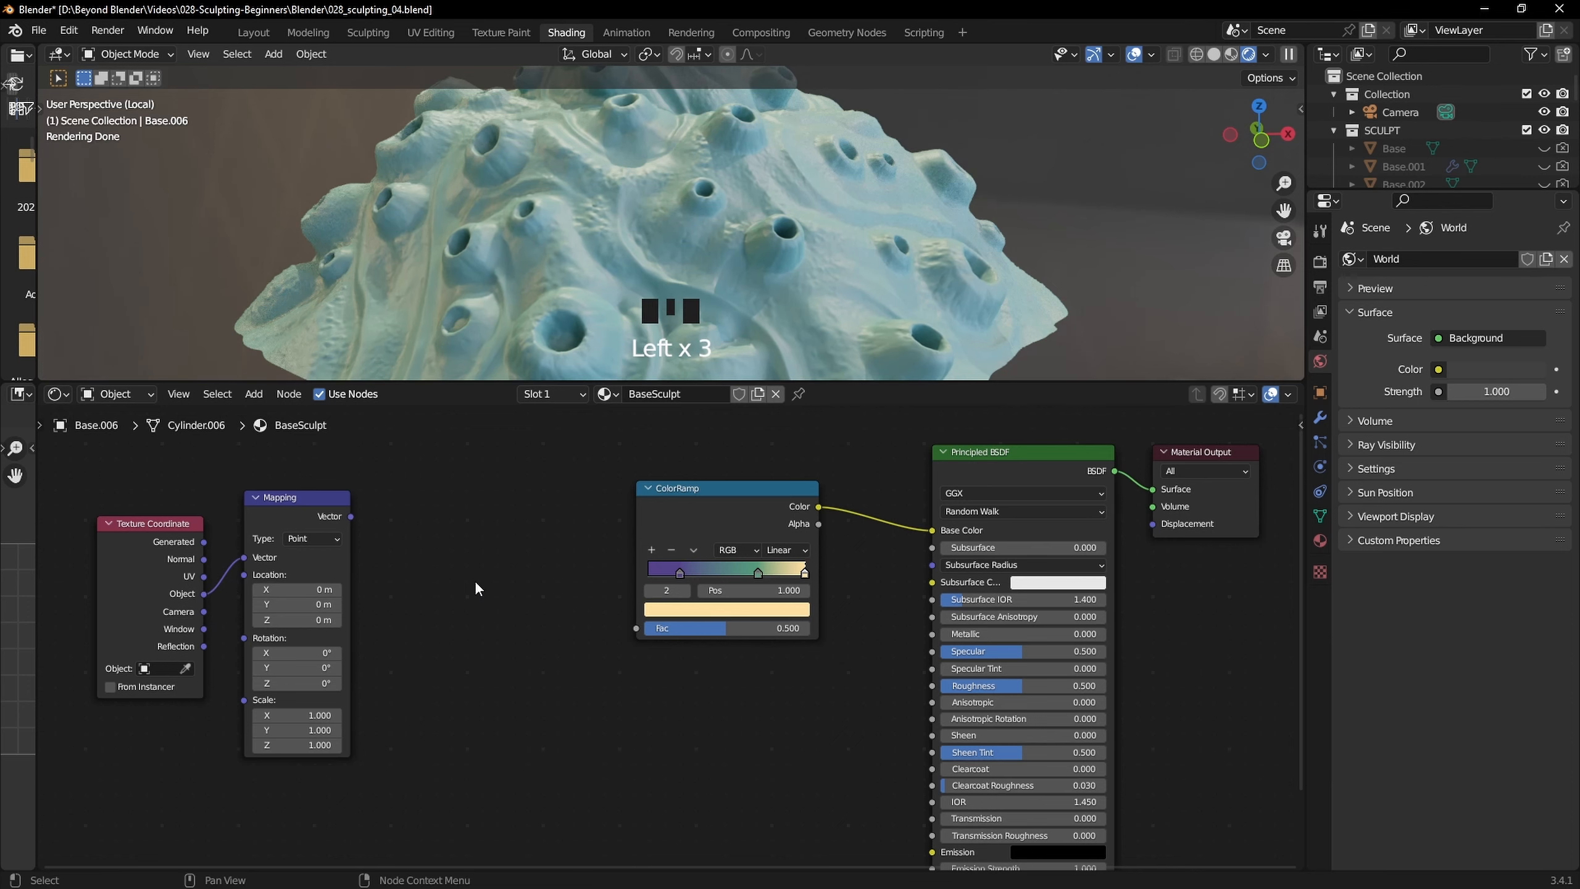
# Add a Separate XYZ node beside the Mapping node and connect Mapping's Vector output to it
pyautogui.click(489, 590)
pyautogui.hotkey('shift', 'a')
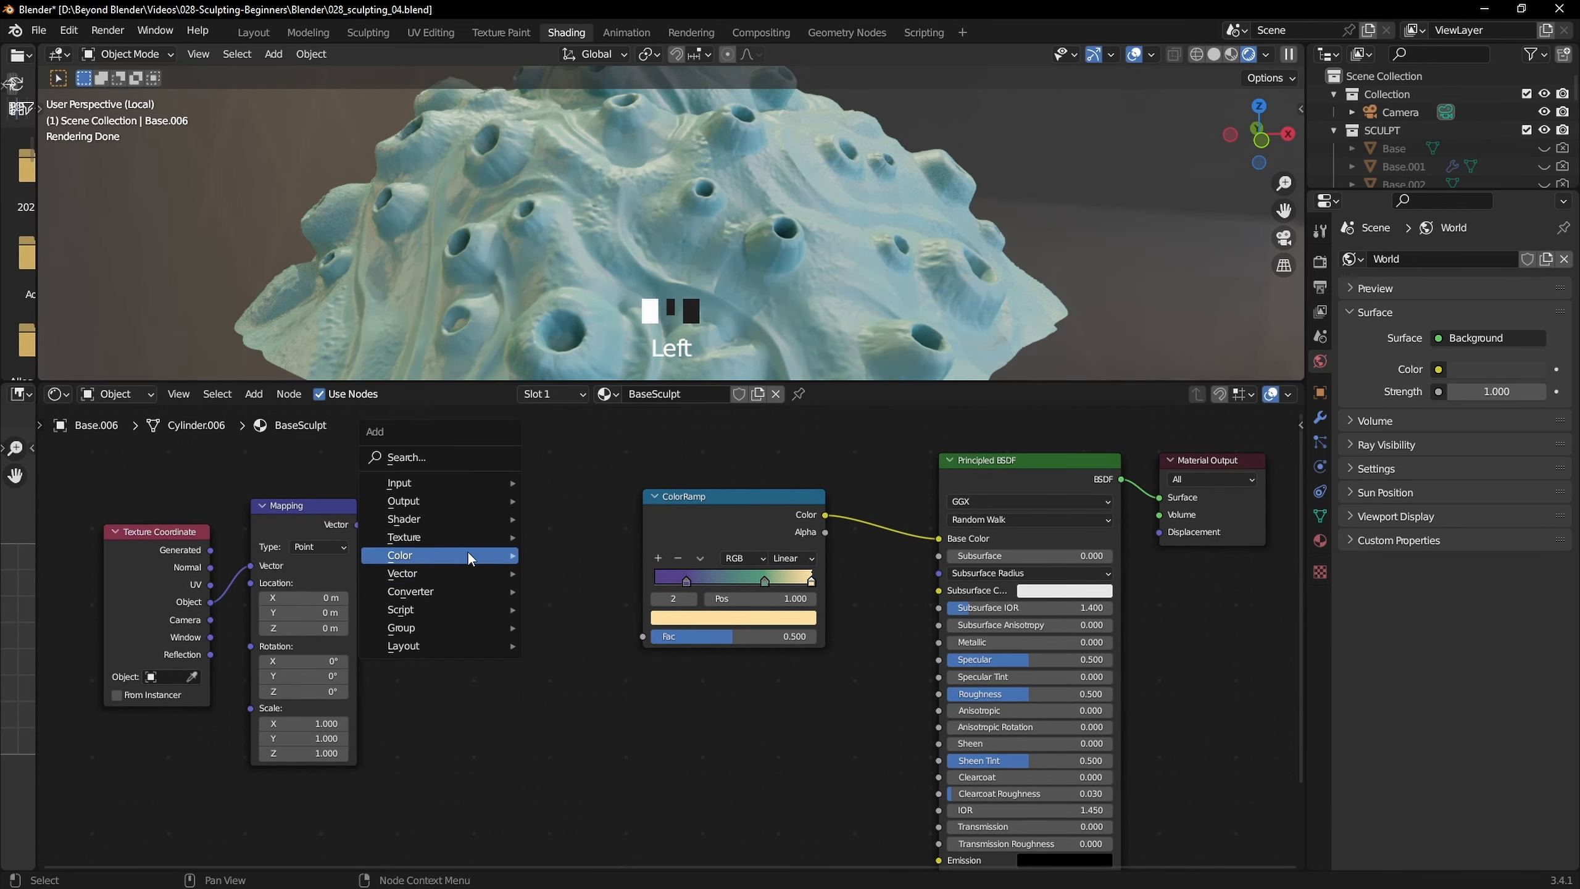
pyautogui.click(425, 458)
pyautogui.write('sepa')
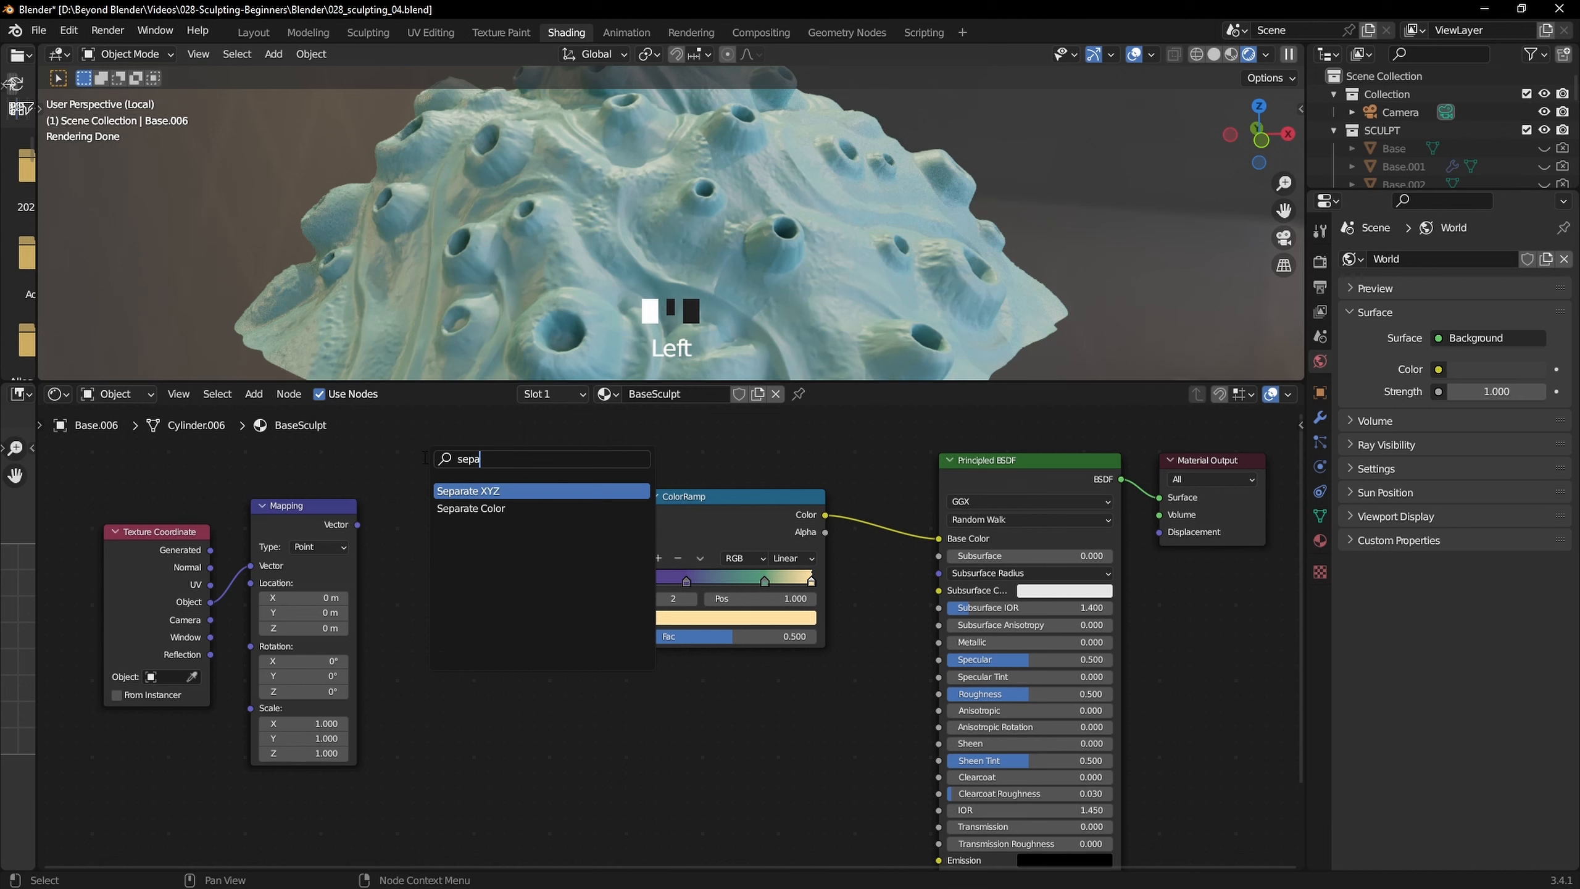
pyautogui.click(469, 491)
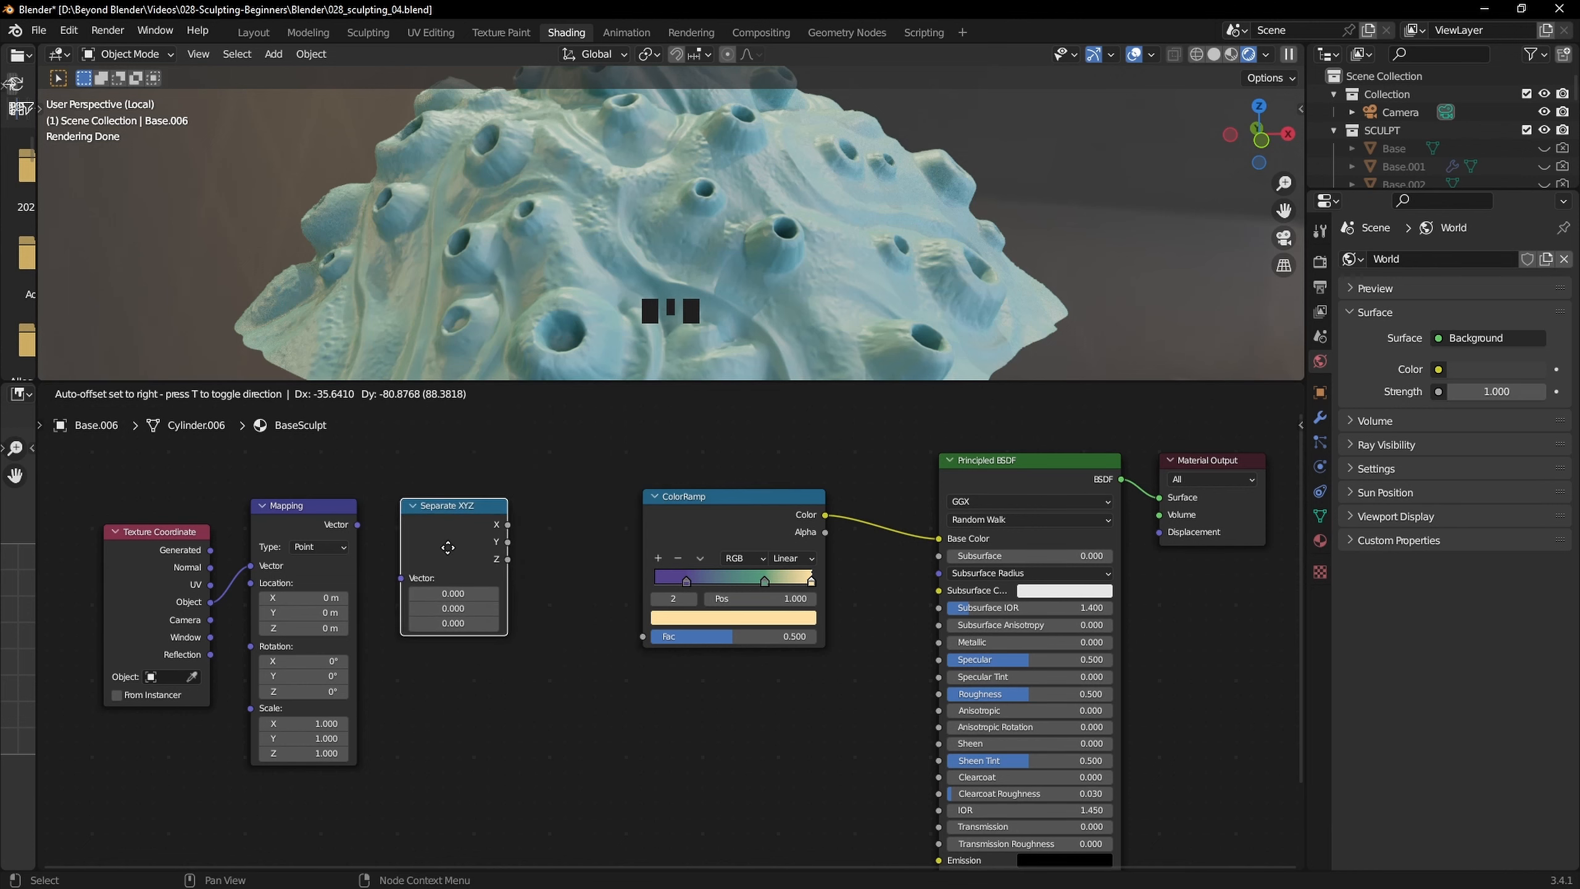
pyautogui.click(441, 546)
pyautogui.moveTo(359, 526); pyautogui.dragTo(395, 583)
# Move the Texture Coordinate, Mapping and Separate XYZ nodes together farther away from the ColorRamp to make room
pyautogui.moveTo(537, 608); pyautogui.dragTo(496, 634, button='middle')
pyautogui.scroll(-2, 649, 535)
pyautogui.moveTo(211, 564); pyautogui.dragTo(352, 565, button='middle')
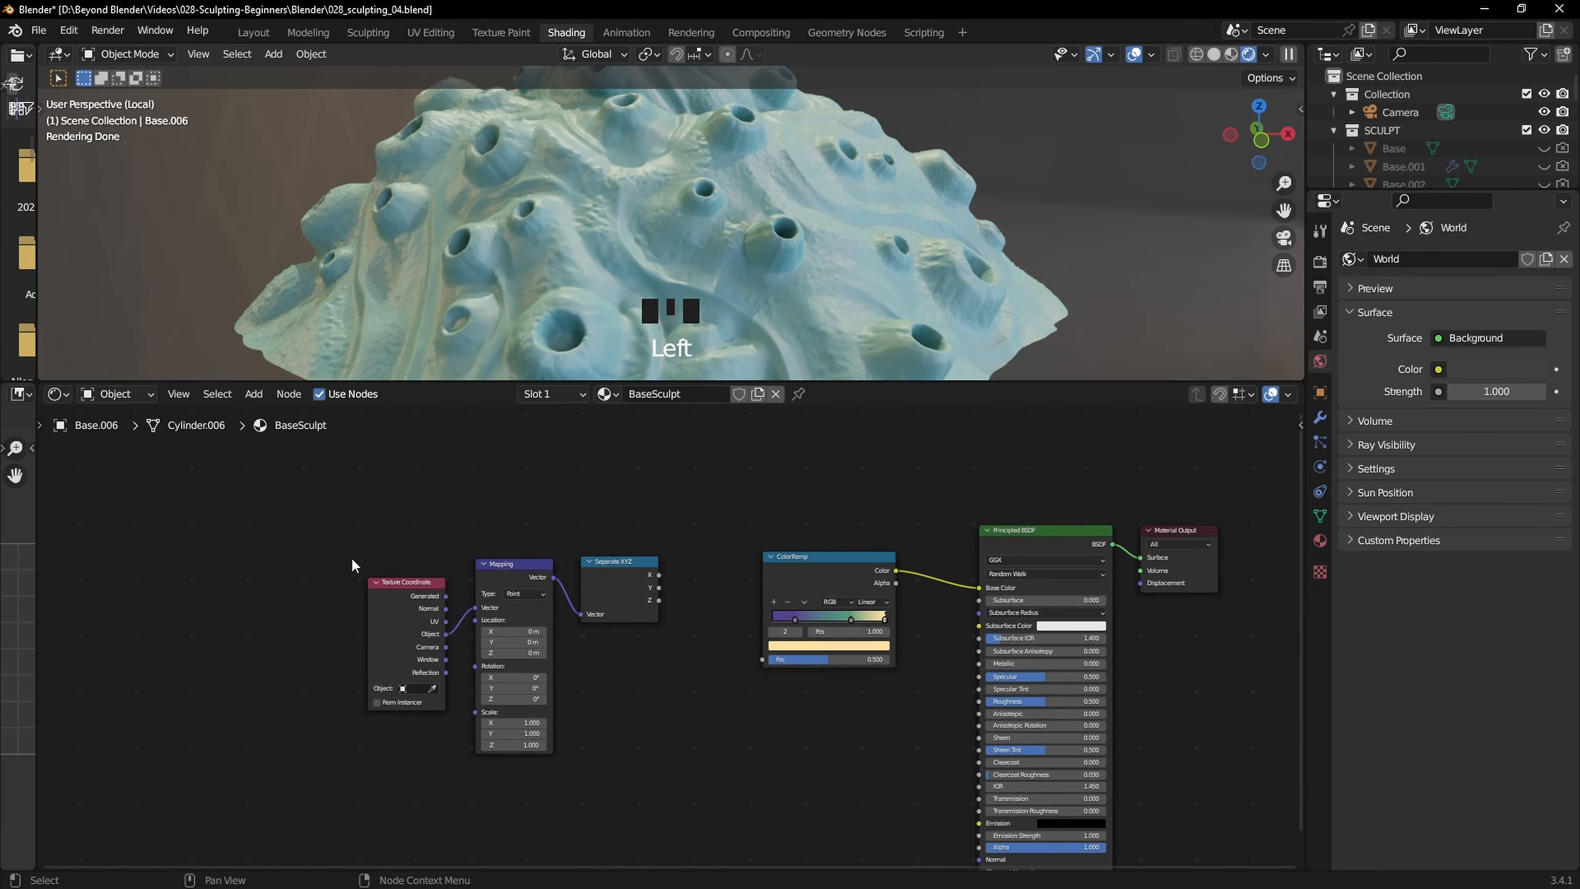
pyautogui.moveTo(315, 544); pyautogui.dragTo(722, 742)
pyautogui.press('g')
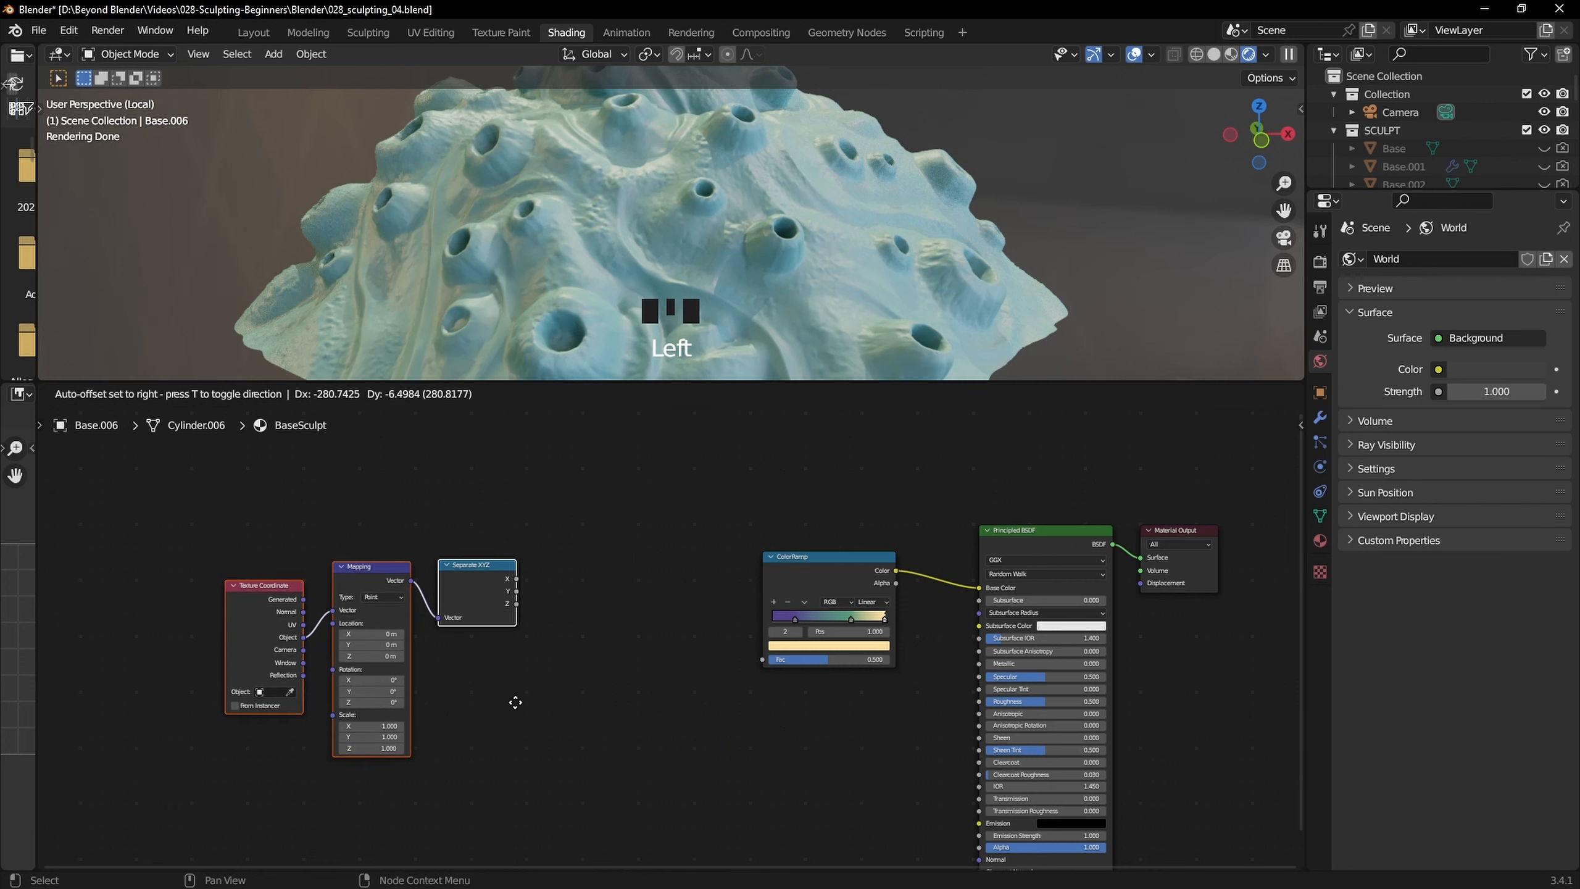
pyautogui.click(554, 691)
# Add a Map Range node after Separate XYZ and connect the Z output to its Value input
pyautogui.scroll(1, 644, 647)
pyautogui.scroll(3, 646, 648)
pyautogui.moveTo(629, 611); pyautogui.dragTo(722, 599, button='middle')
pyautogui.hotkey('shift', 'a')
pyautogui.click(712, 608)
pyautogui.write('map range')
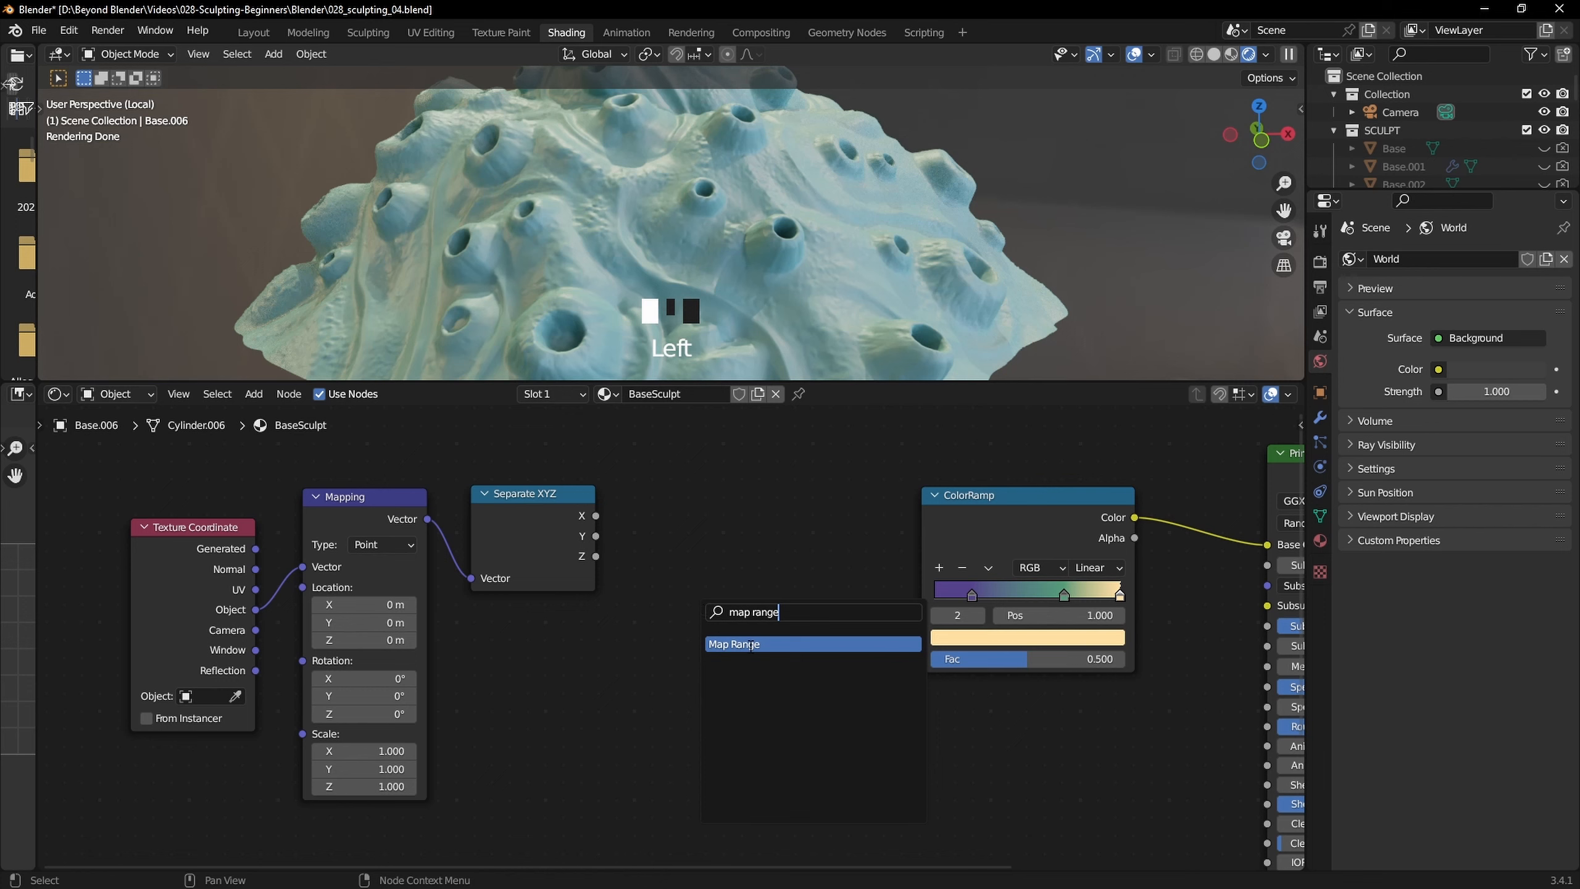
pyautogui.click(751, 644)
pyautogui.click(688, 528)
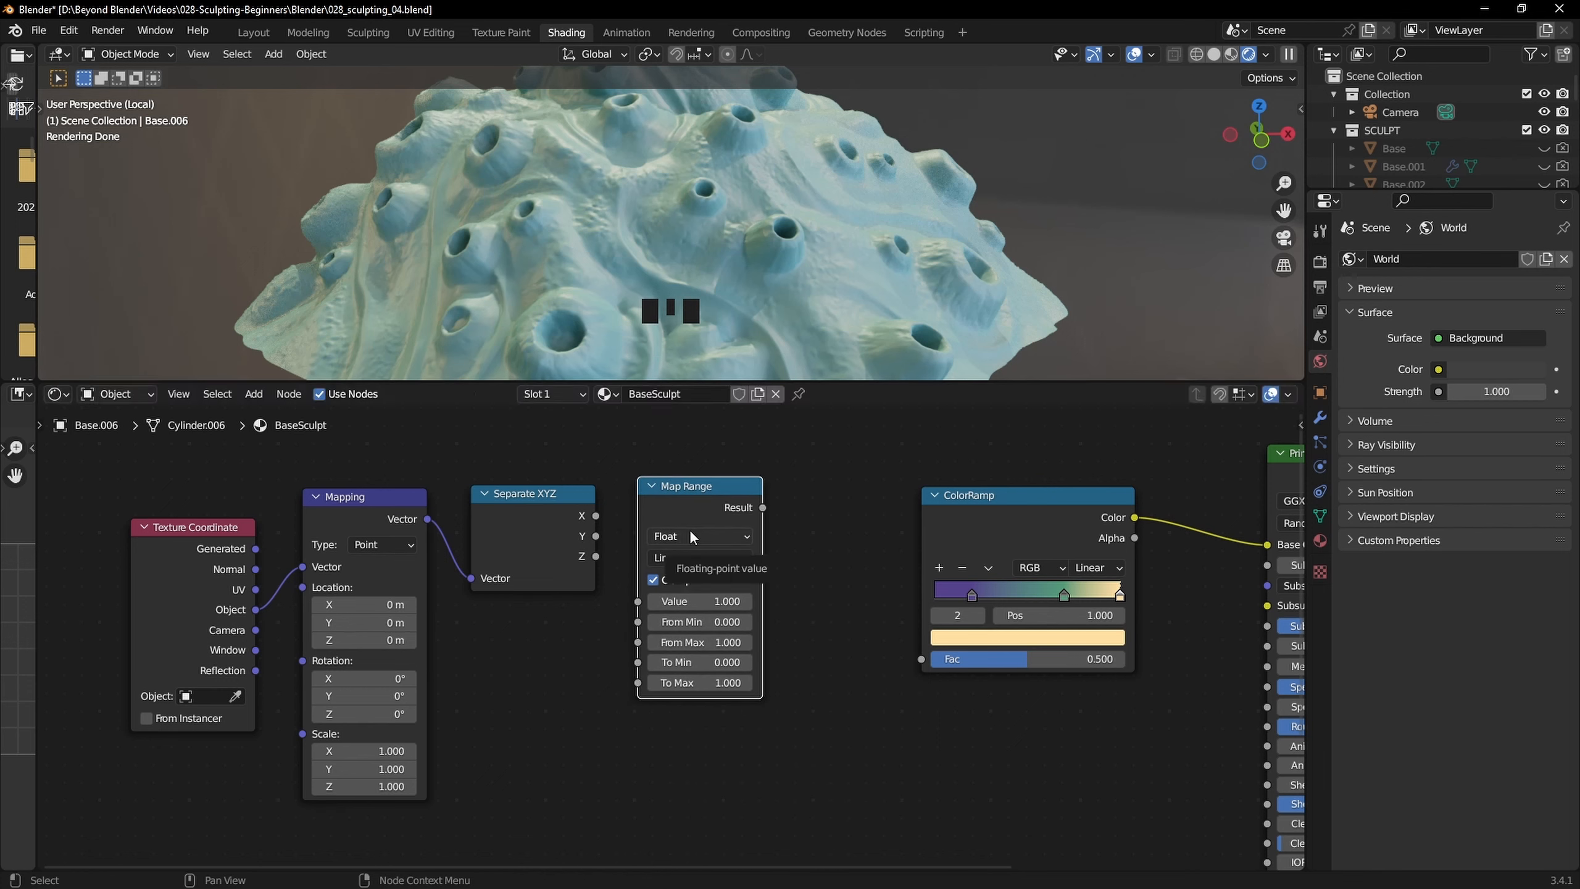
pyautogui.click(595, 551)
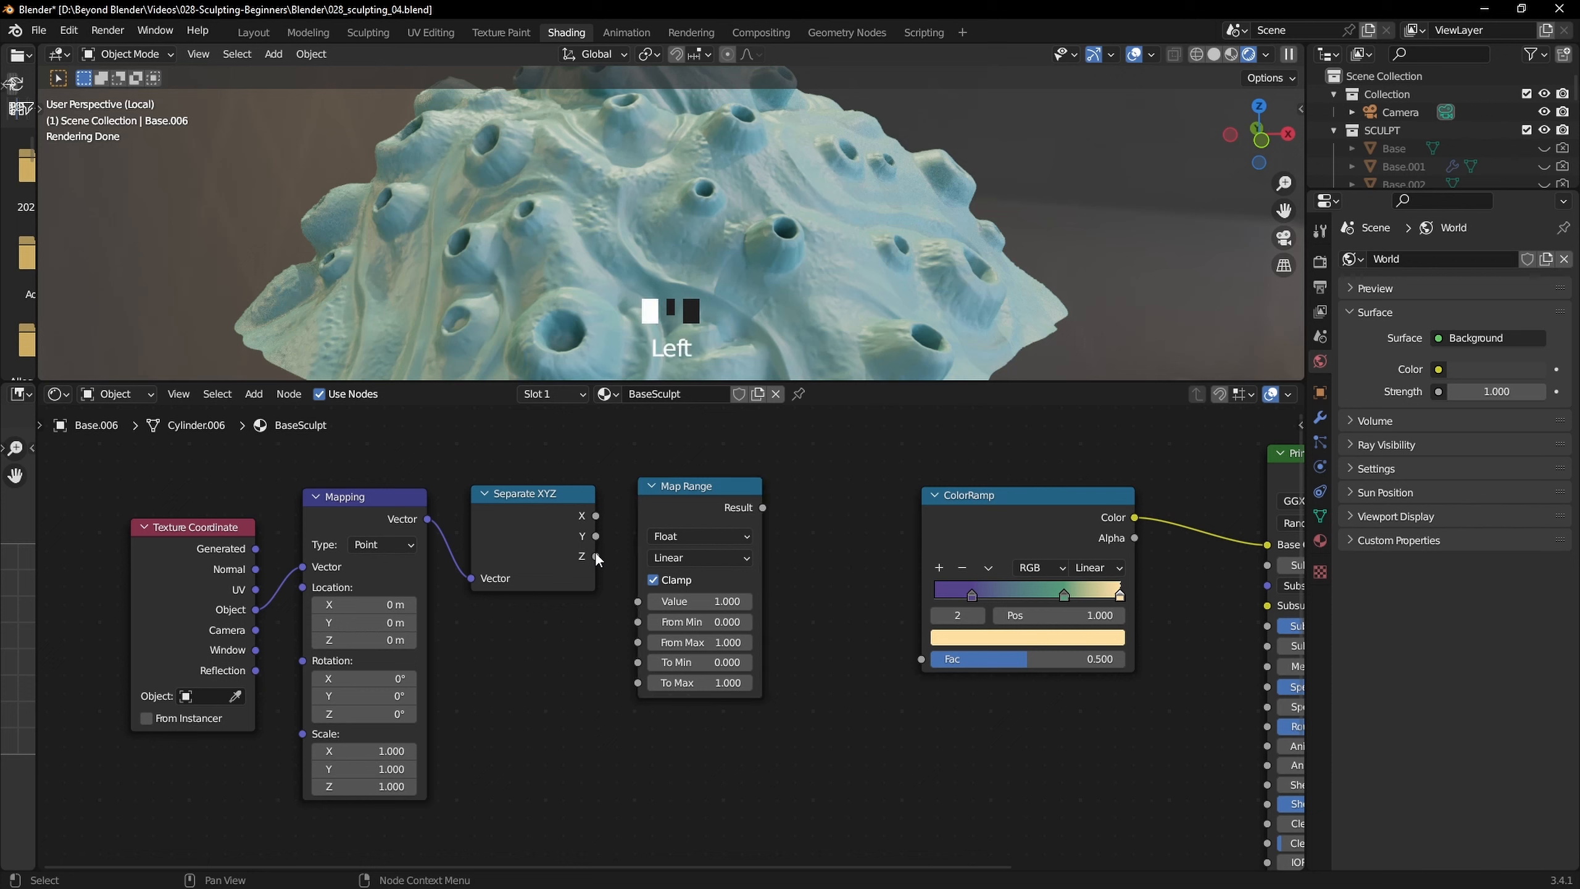
pyautogui.moveTo(596, 556); pyautogui.dragTo(638, 600)
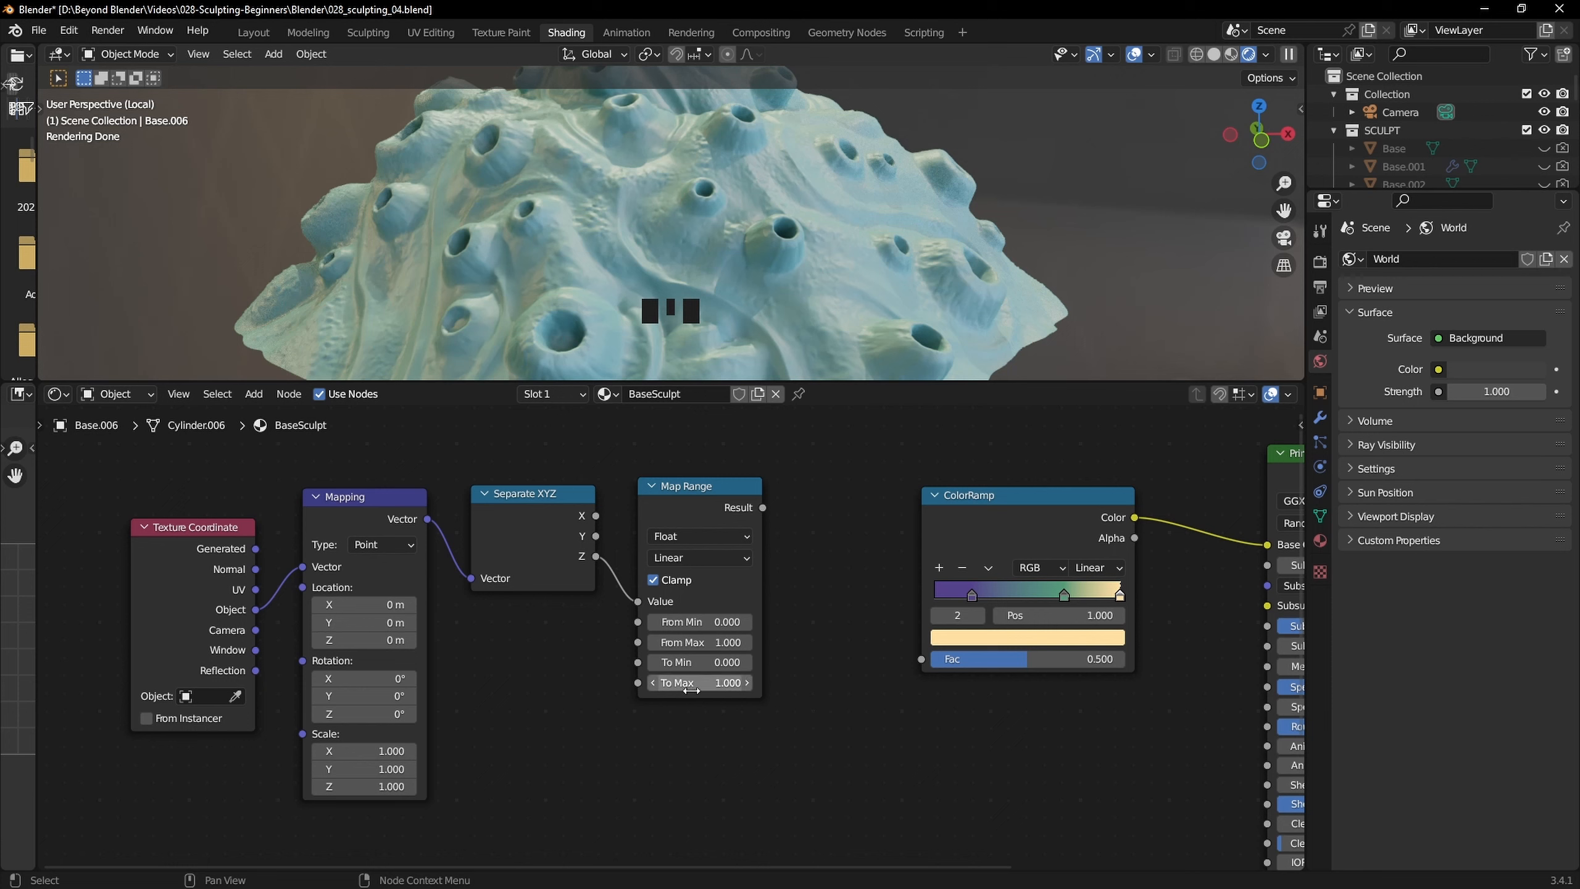
# Add a Noise Texture below the Map Range node and connect Mapping's Vector output to its Vector input
pyautogui.moveTo(805, 748); pyautogui.dragTo(807, 675, button='middle')
pyautogui.hotkey('shift', 'a')
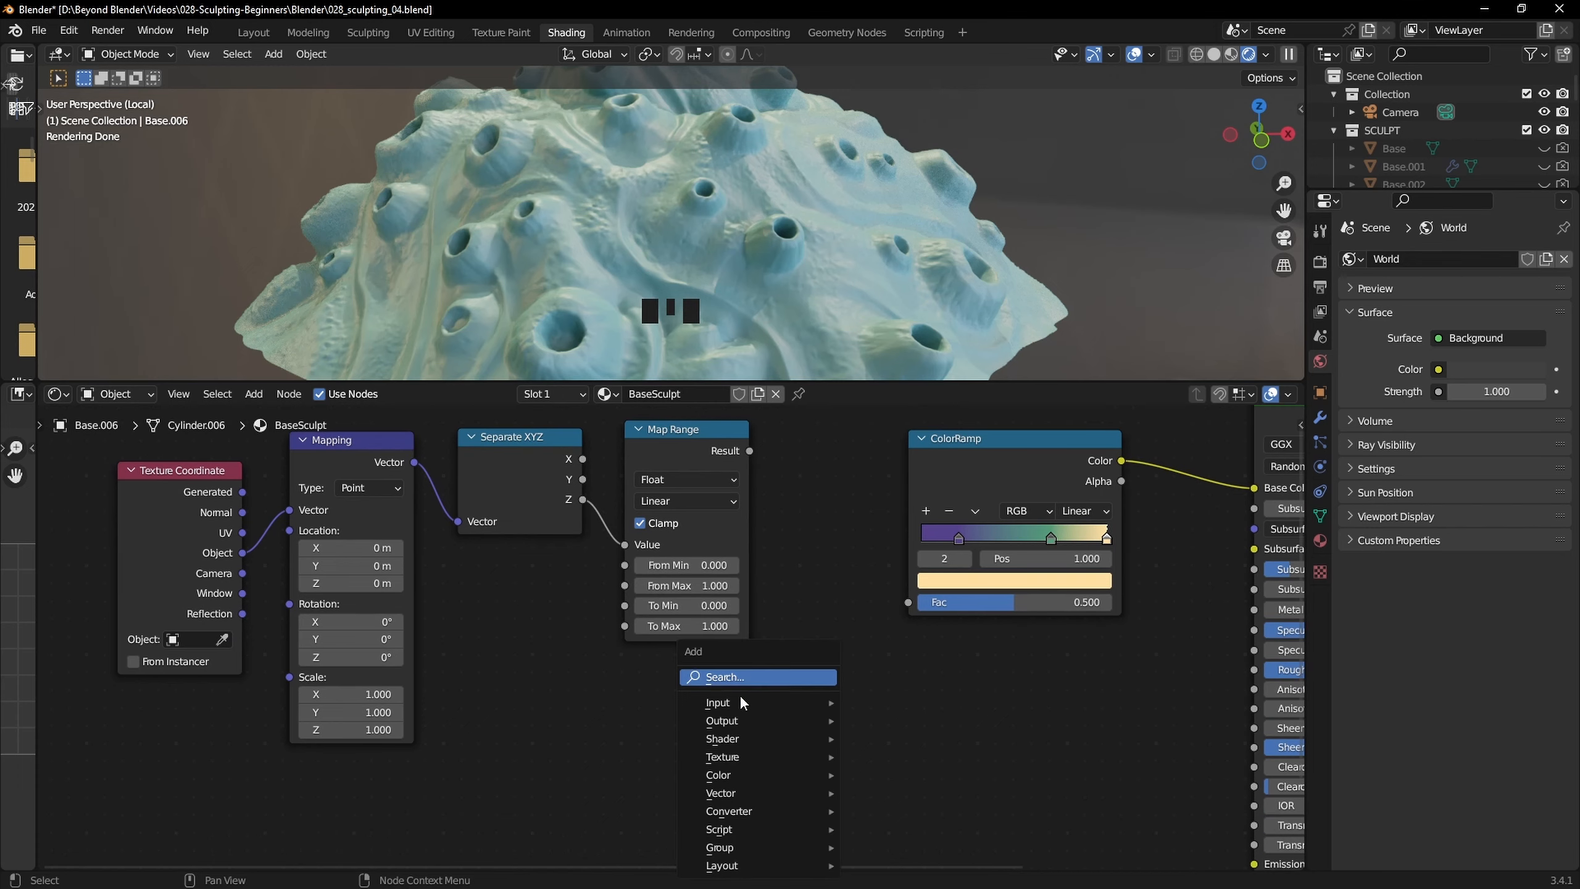
pyautogui.moveTo(729, 758)
pyautogui.click(917, 665)
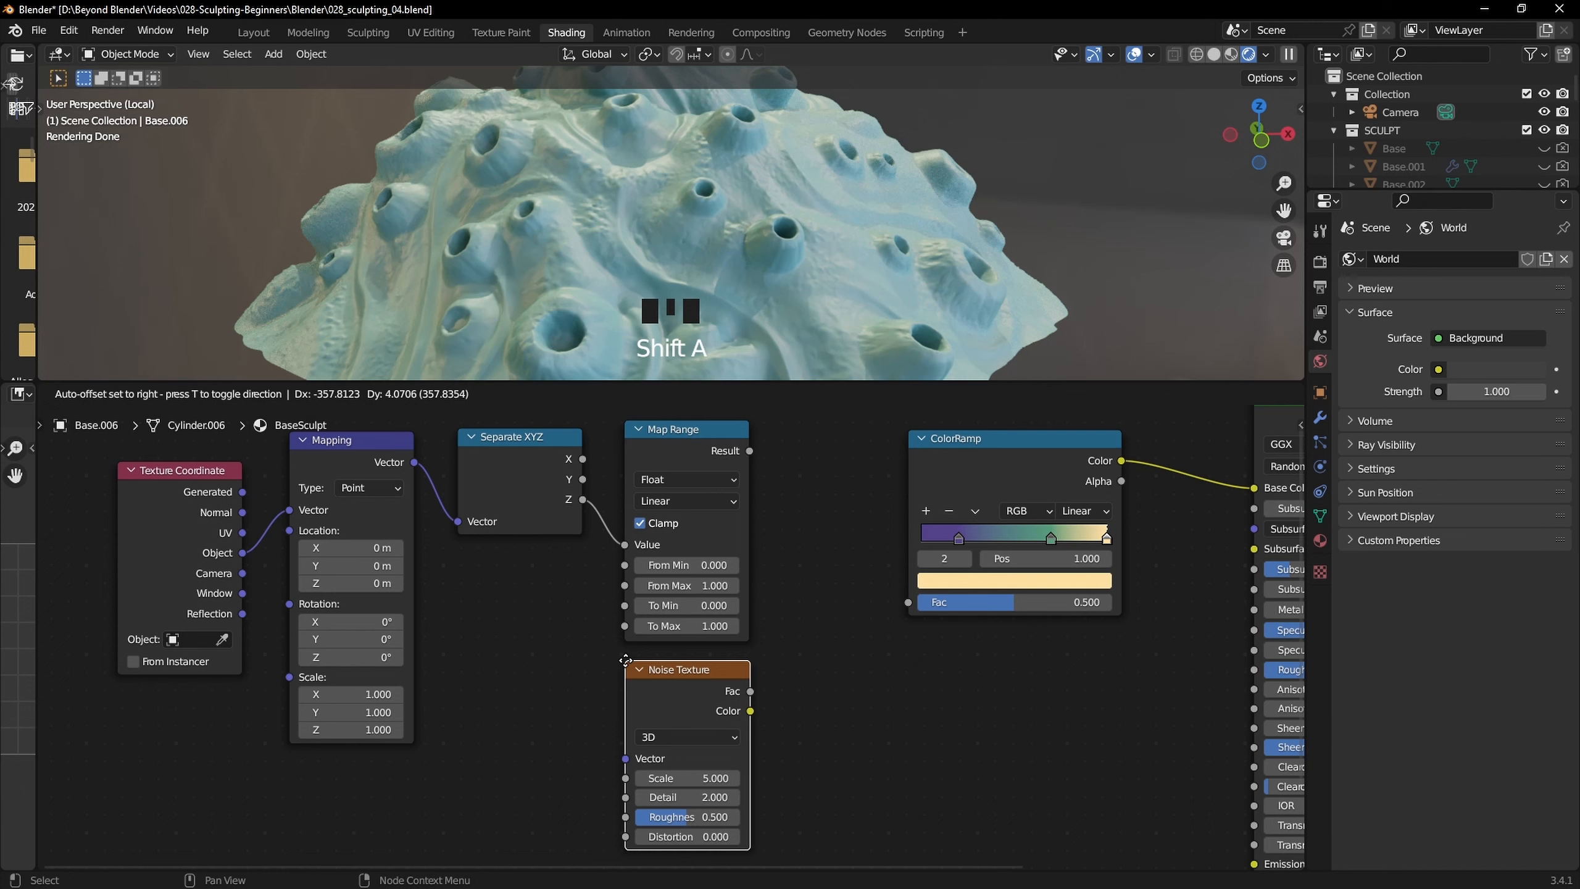
pyautogui.click(625, 660)
pyautogui.scroll(-1, 889, 668)
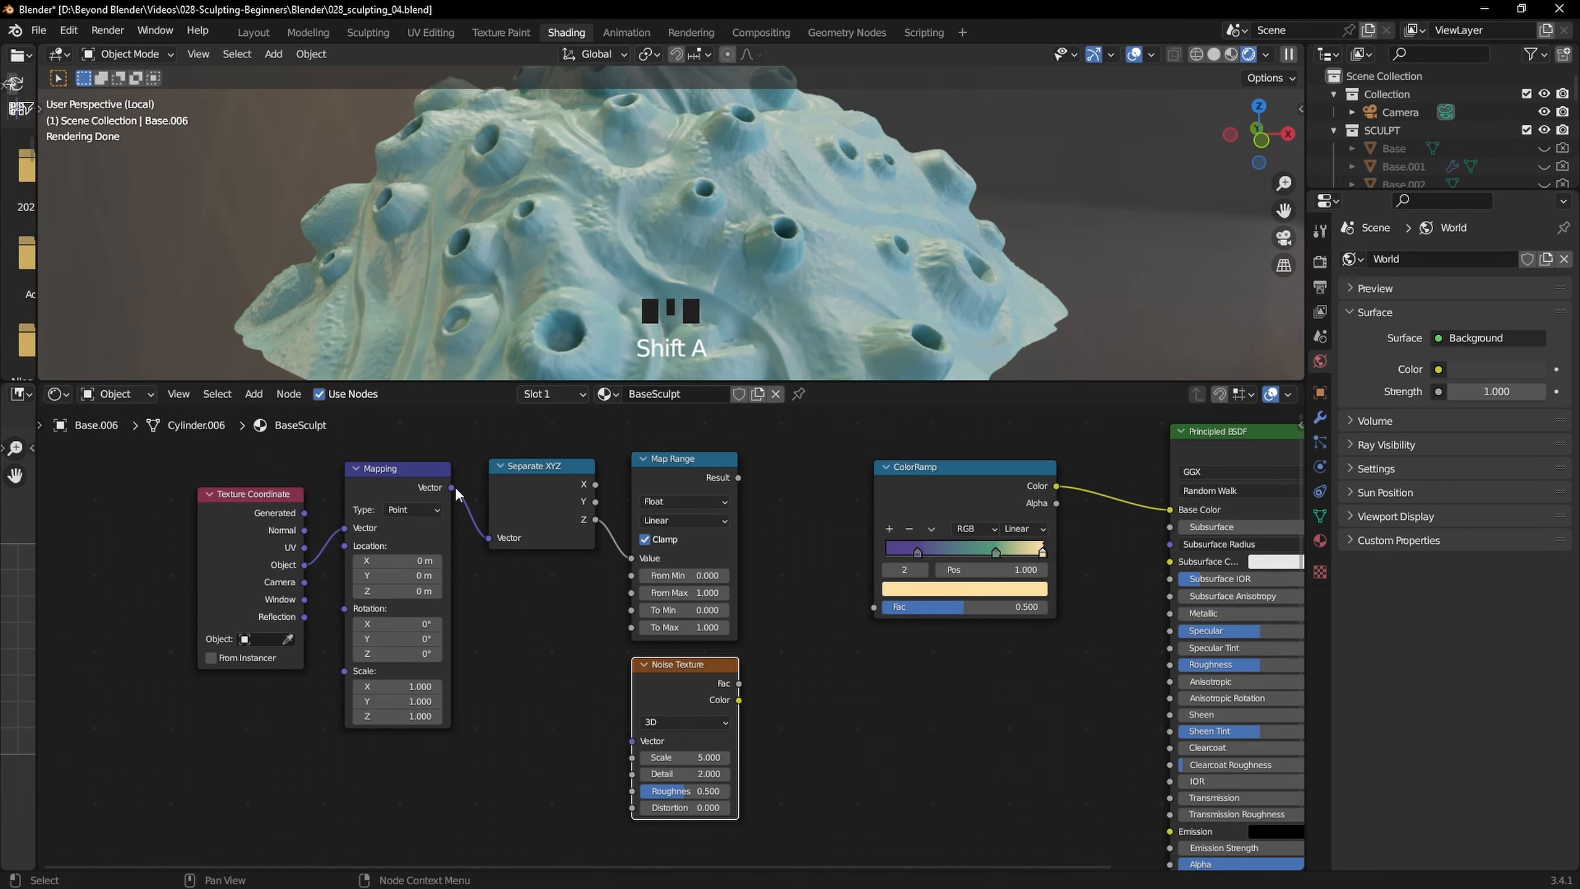
pyautogui.moveTo(454, 489); pyautogui.dragTo(630, 741)
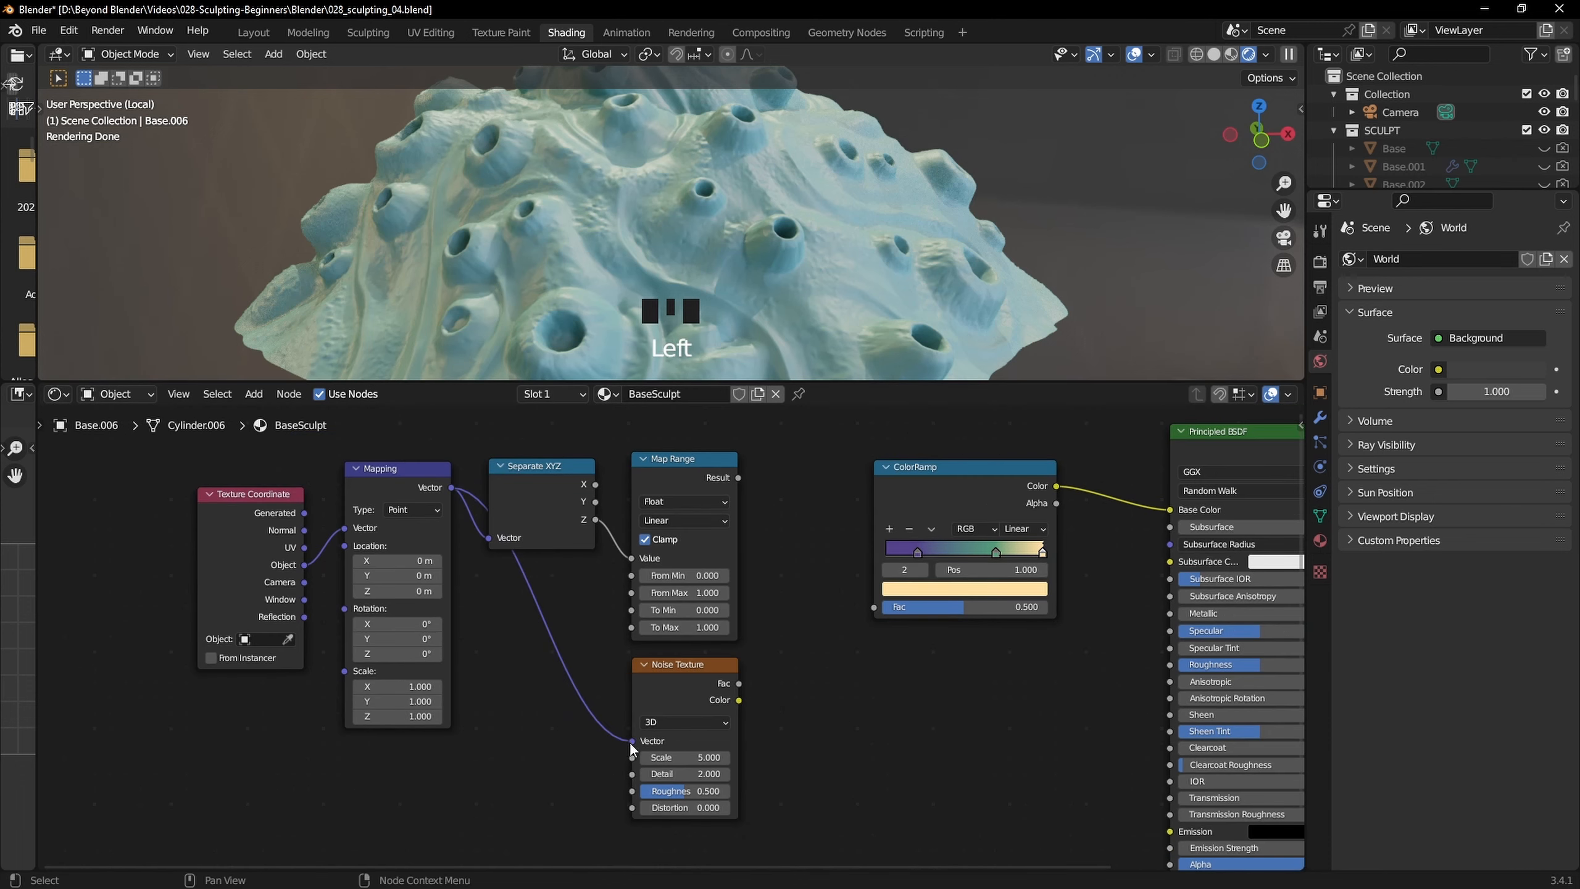
# Combine the Map Range Result and the Noise Texture Fac in a Mix node, expanded and placed before the ColorRamp
pyautogui.moveTo(823, 736); pyautogui.dragTo(721, 769, button='middle')
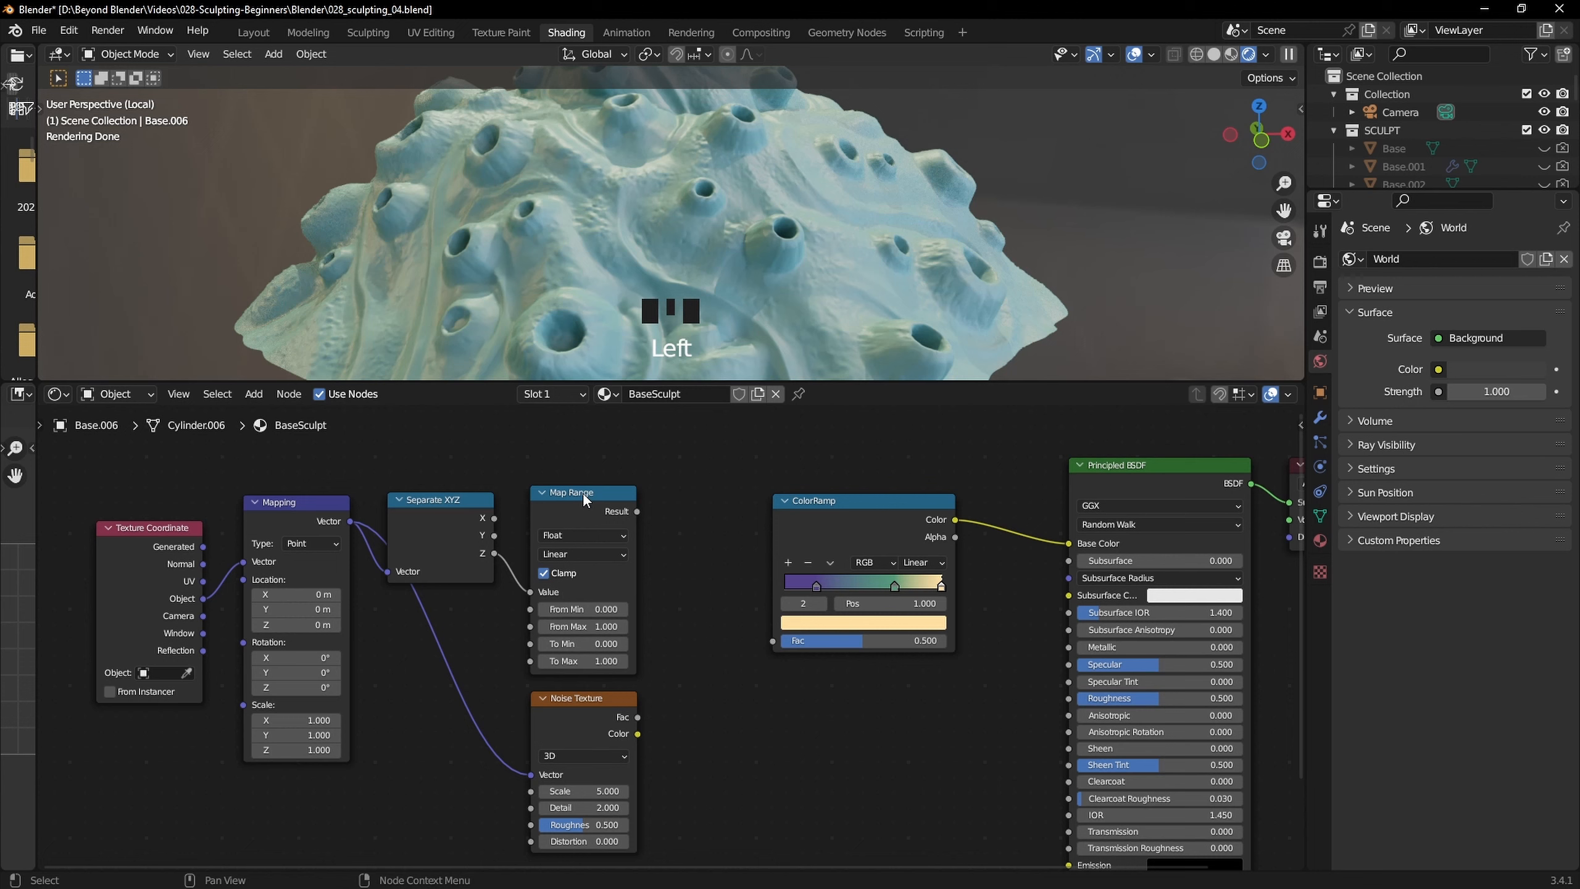
pyautogui.moveTo(585, 697); pyautogui.dragTo(570, 697)
pyautogui.keyDown('ctrl'); pyautogui.keyDown('shift'); pyautogui.moveTo(585, 654); pyautogui.dragTo(579, 733, button='right'); pyautogui.keyUp('shift'); pyautogui.keyUp('ctrl')
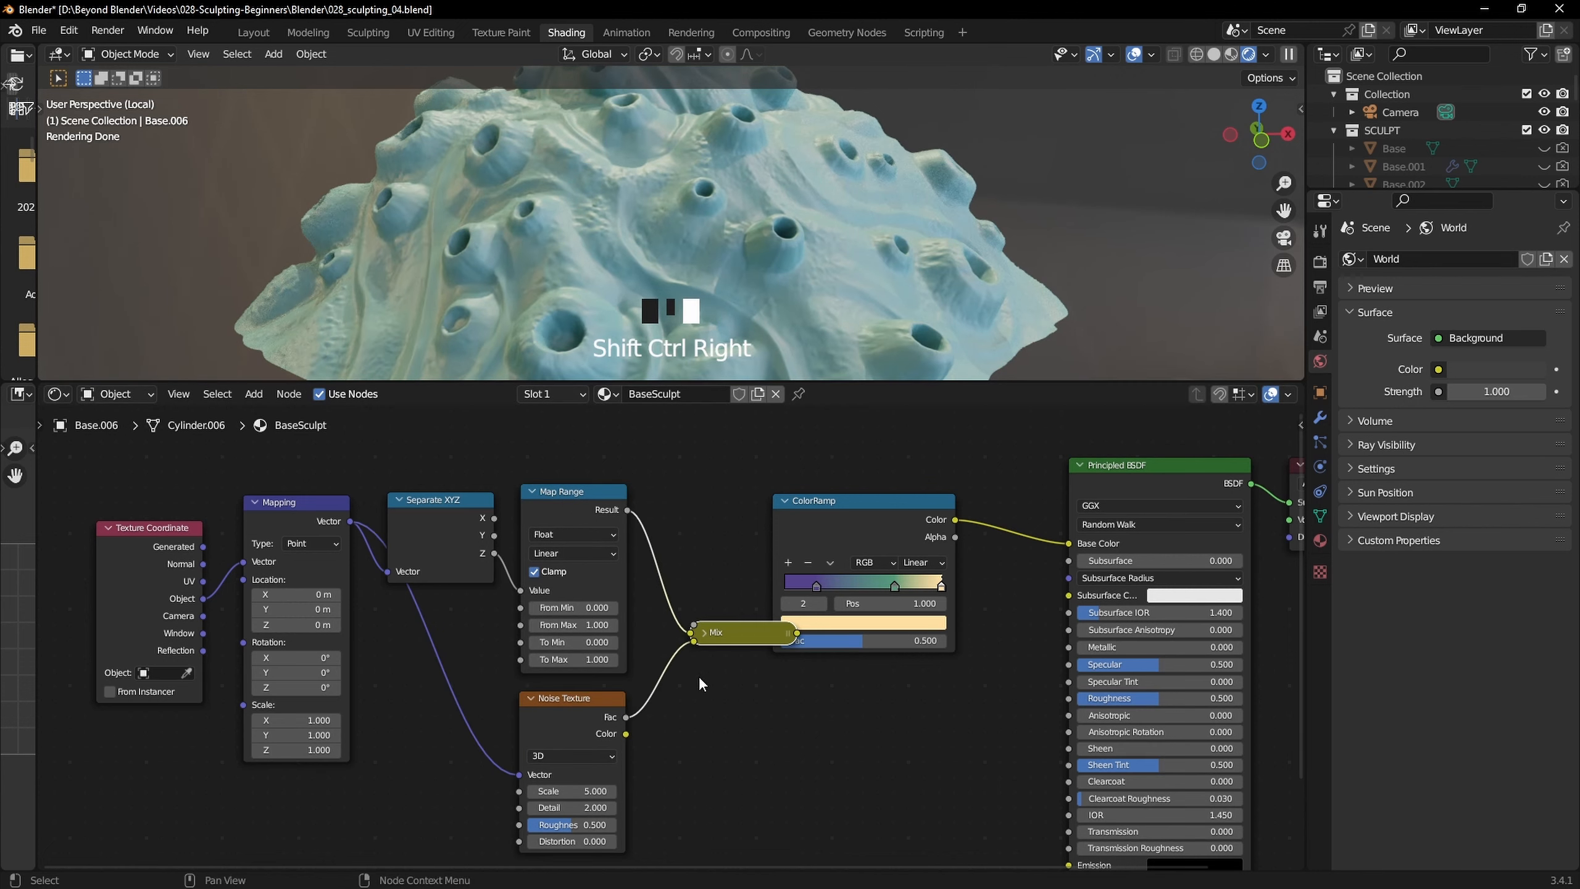
pyautogui.moveTo(734, 638); pyautogui.dragTo(685, 538)
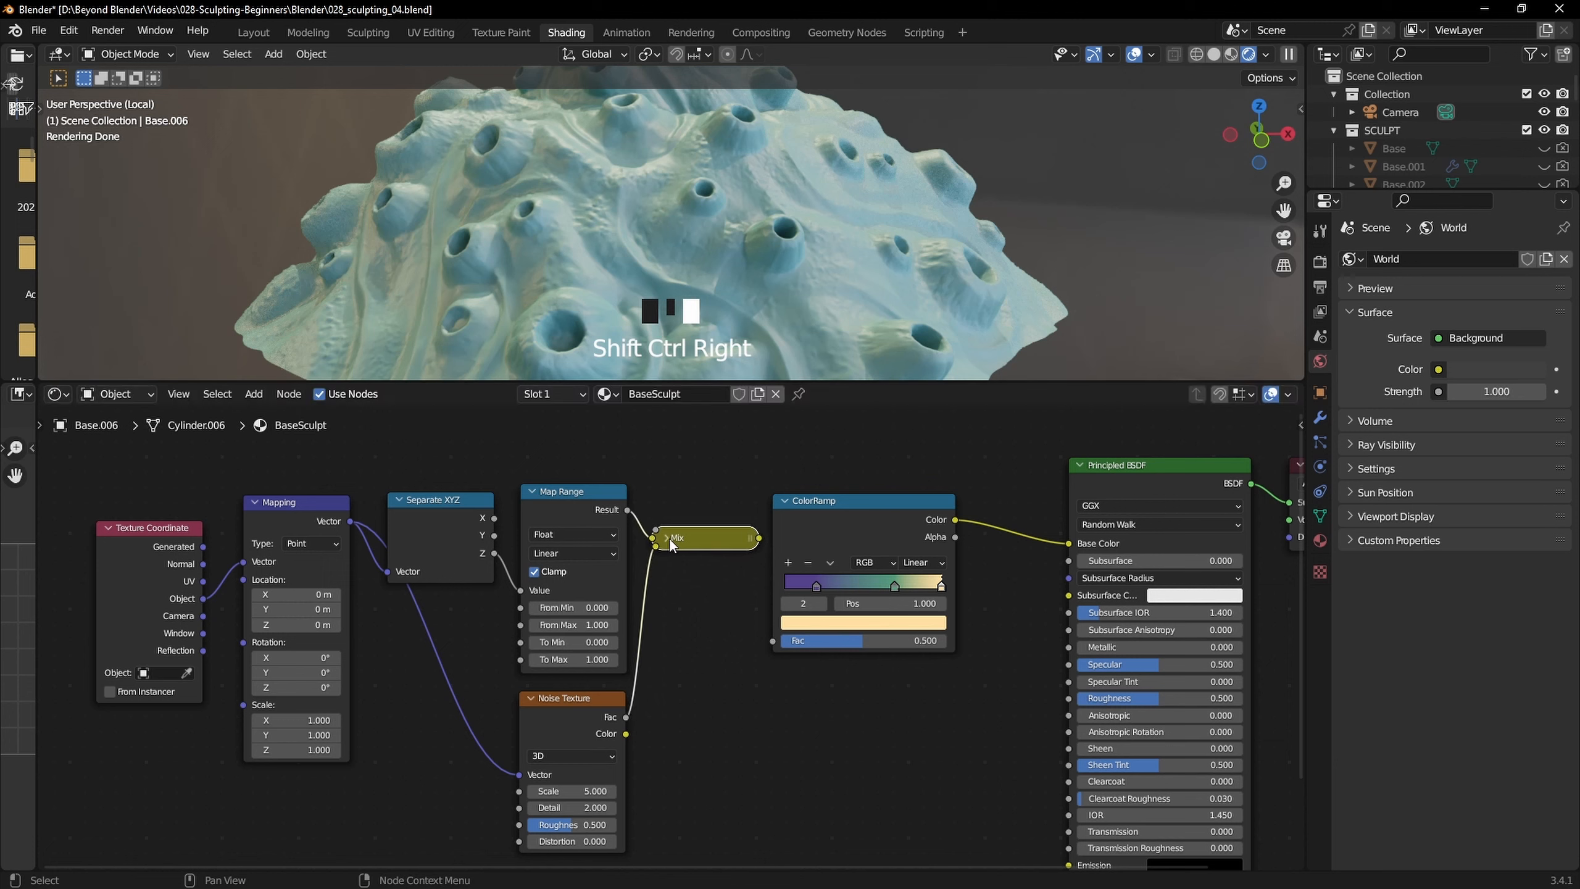
pyautogui.click(666, 538)
pyautogui.moveTo(850, 509); pyautogui.dragTo(896, 517)
pyautogui.moveTo(715, 537); pyautogui.dragTo(737, 522)
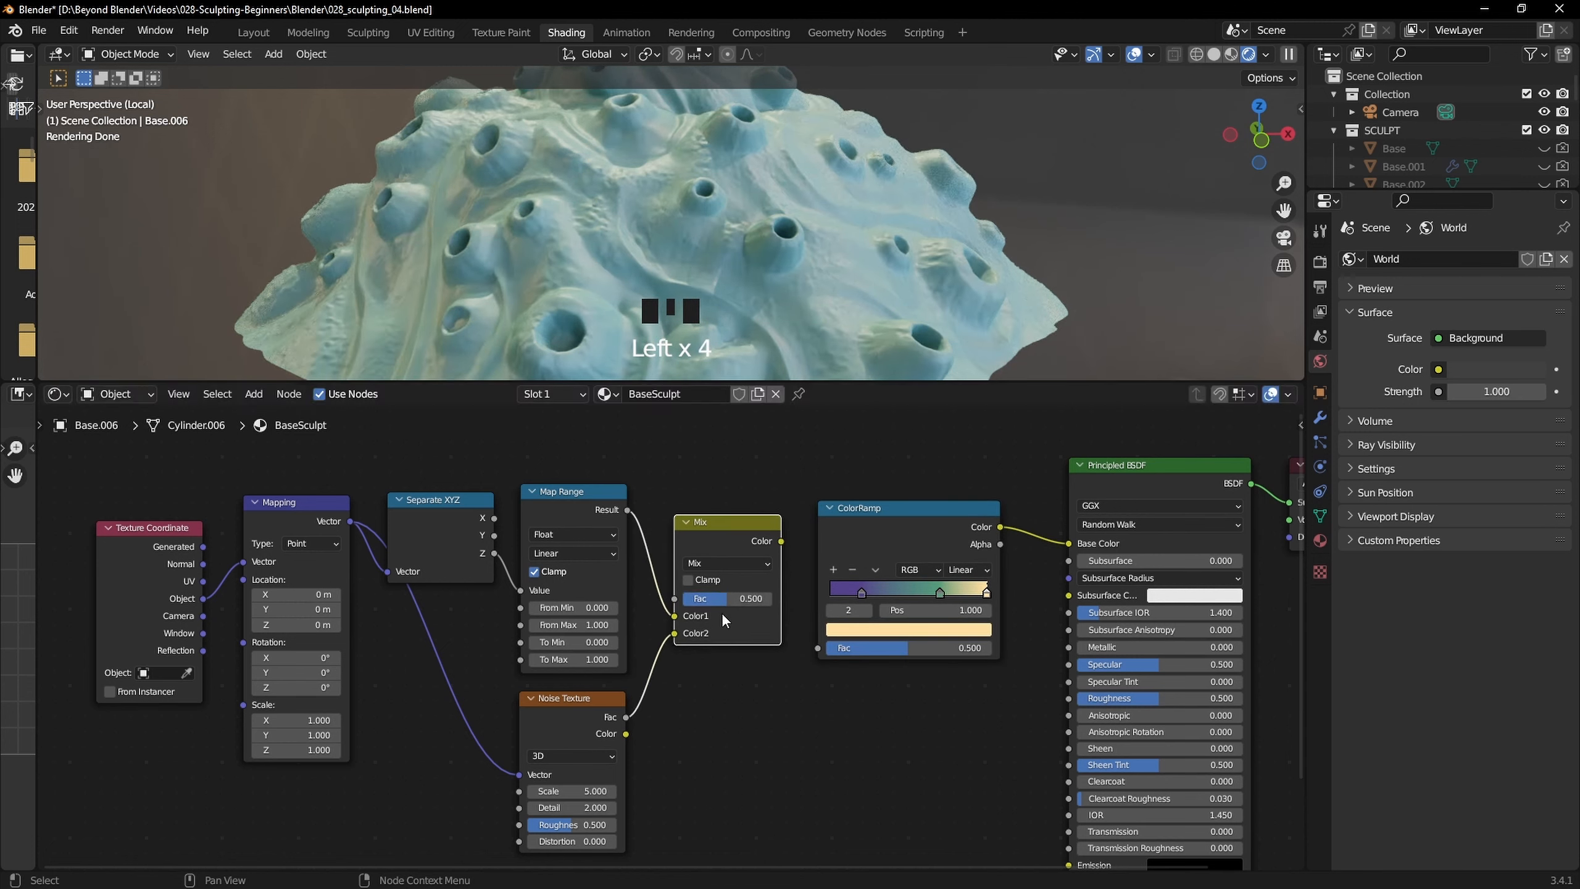
# Set the Mix node's blending mode to Linear Light and connect its Color output to the ColorRamp's Fac input
pyautogui.scroll(3, 721, 609)
pyautogui.click(717, 534)
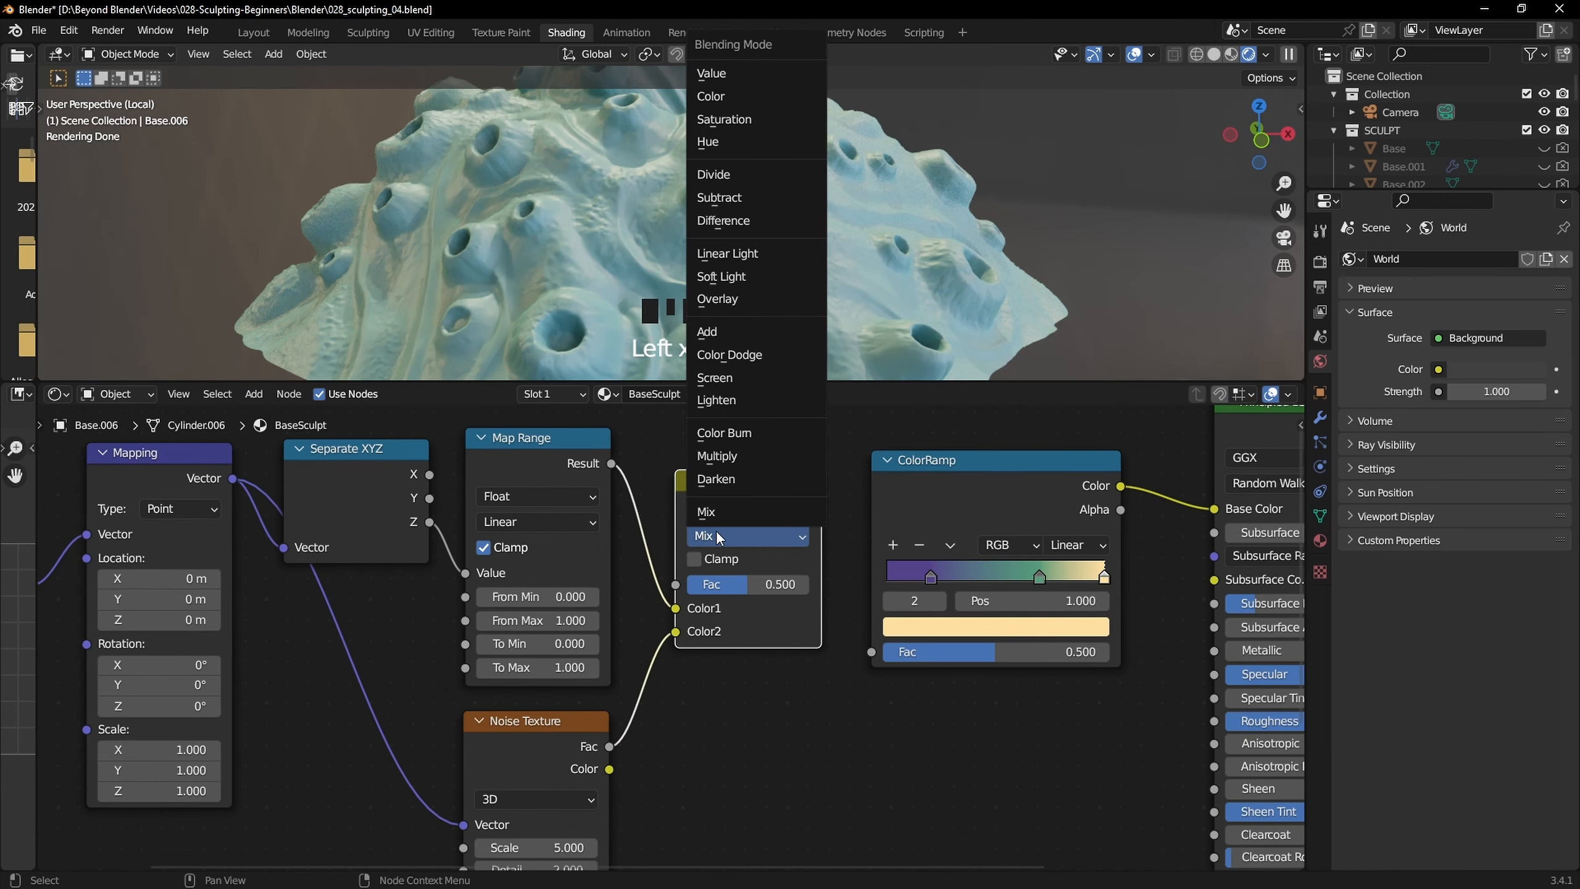
pyautogui.click(725, 254)
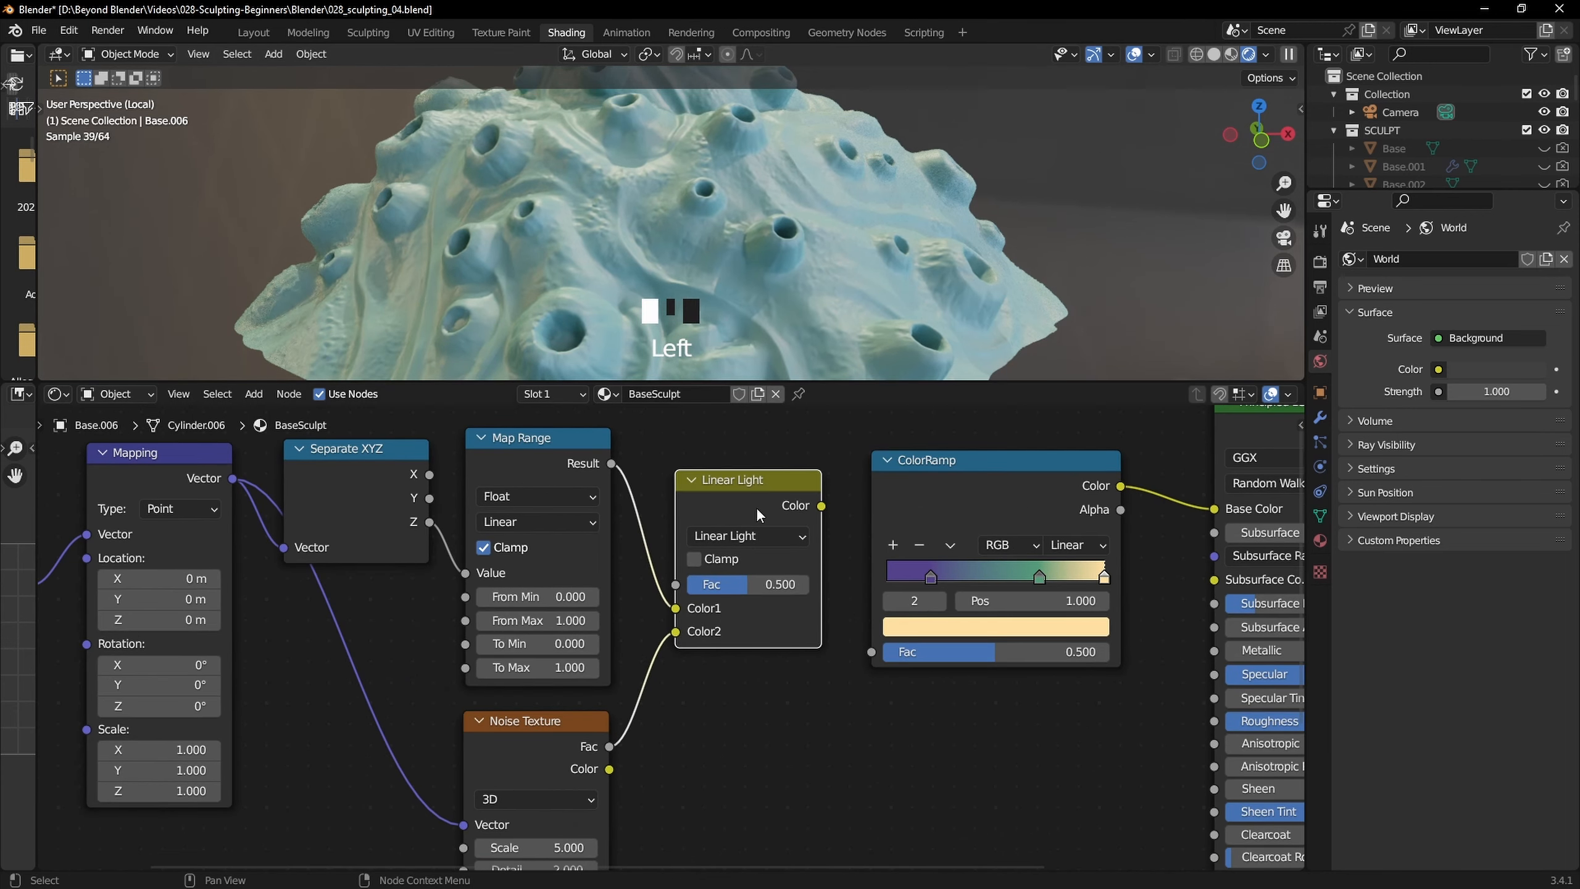
pyautogui.scroll(-2, 754, 618)
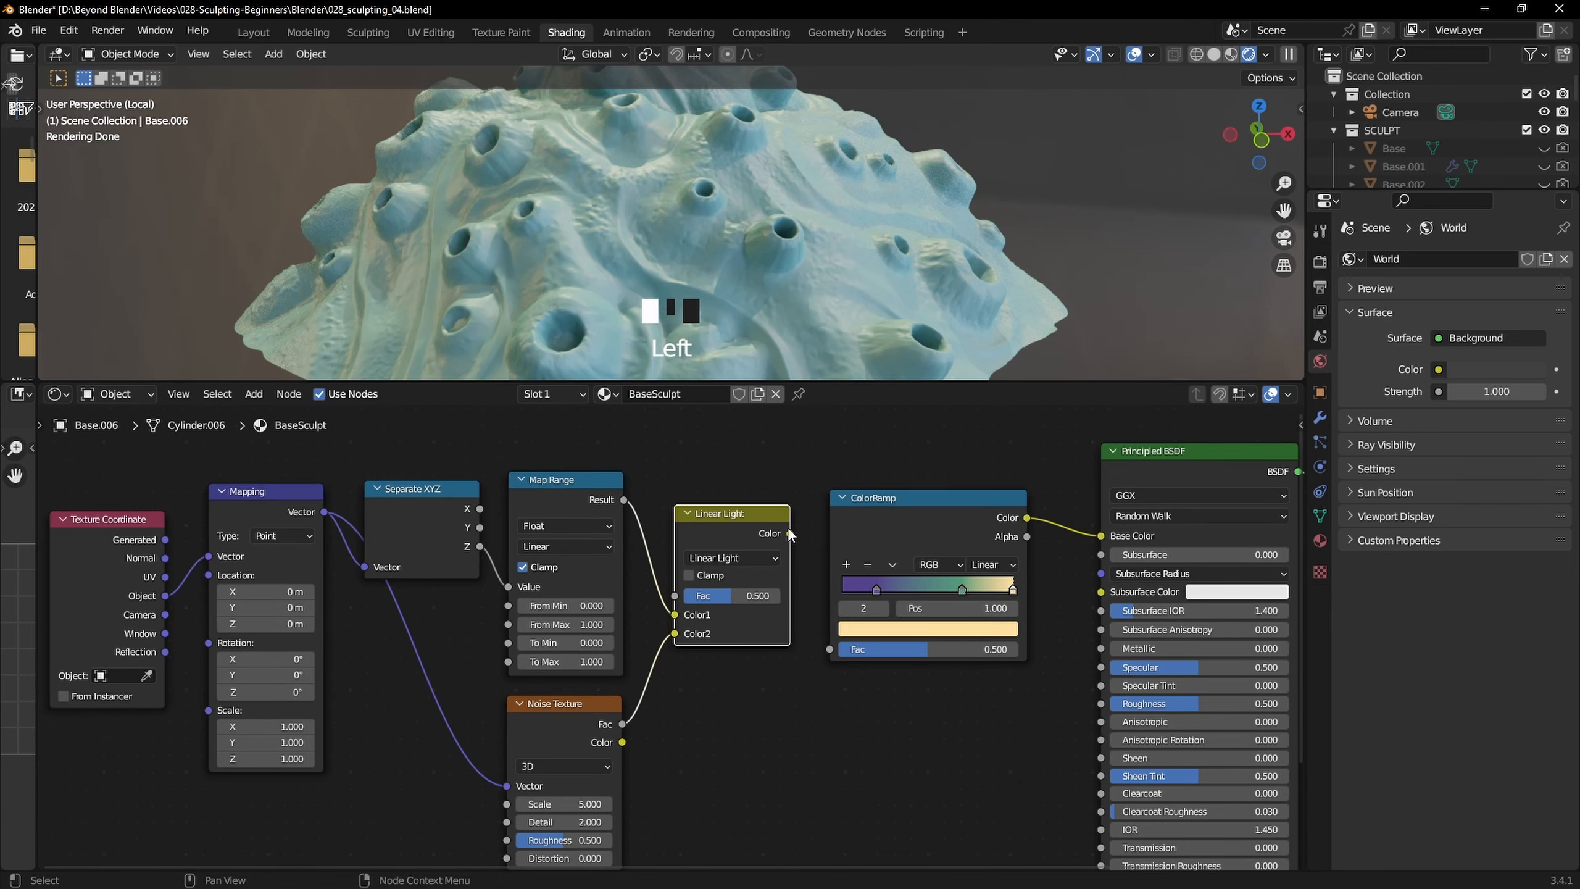
pyautogui.moveTo(789, 533); pyautogui.dragTo(817, 586)
pyautogui.moveTo(826, 642); pyautogui.dragTo(827, 646)
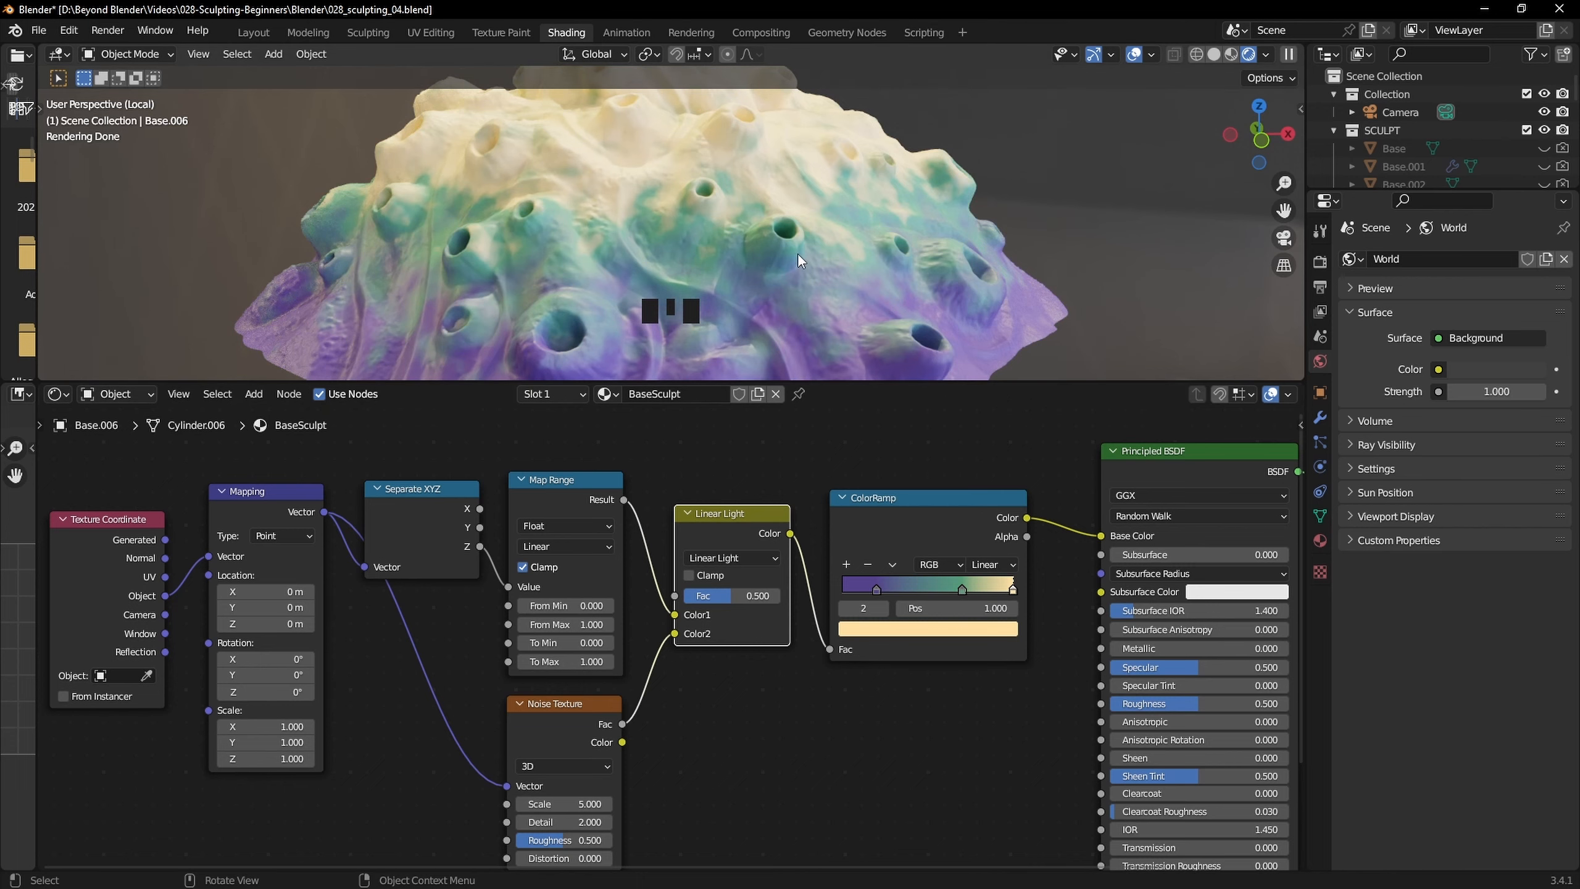
# Inspect the colors on the sculpt, vary the Linear Light factor to test the noise blending, and reset it to 0.5
pyautogui.scroll(-2, 798, 252)
pyautogui.moveTo(813, 248)
pyautogui.mouseDown(button='middle')
pyautogui.moveTo(1013, 255)
pyautogui.moveTo(795, 254)
pyautogui.mouseUp(button='middle')
pyautogui.scroll(1, 764, 282)
pyautogui.scroll(1, 802, 272)
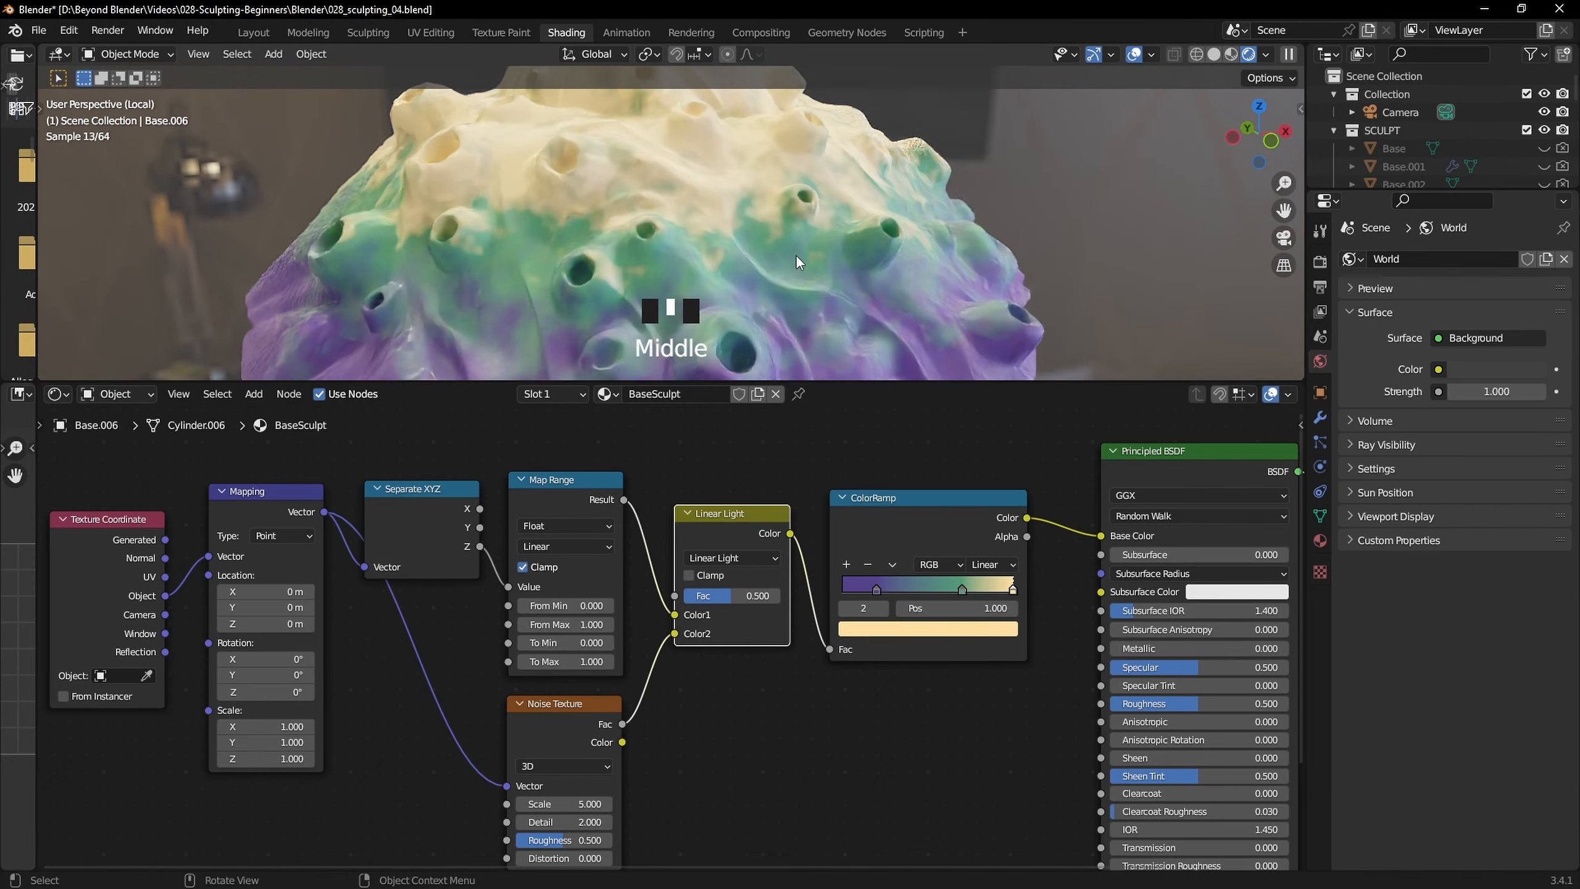
pyautogui.scroll(-1, 797, 272)
pyautogui.moveTo(729, 600)
pyautogui.mouseDown()
pyautogui.moveTo(684, 600)
pyautogui.moveTo(778, 601)
pyautogui.moveTo(711, 600)
pyautogui.moveTo(759, 601)
pyautogui.moveTo(731, 600)
pyautogui.mouseUp()
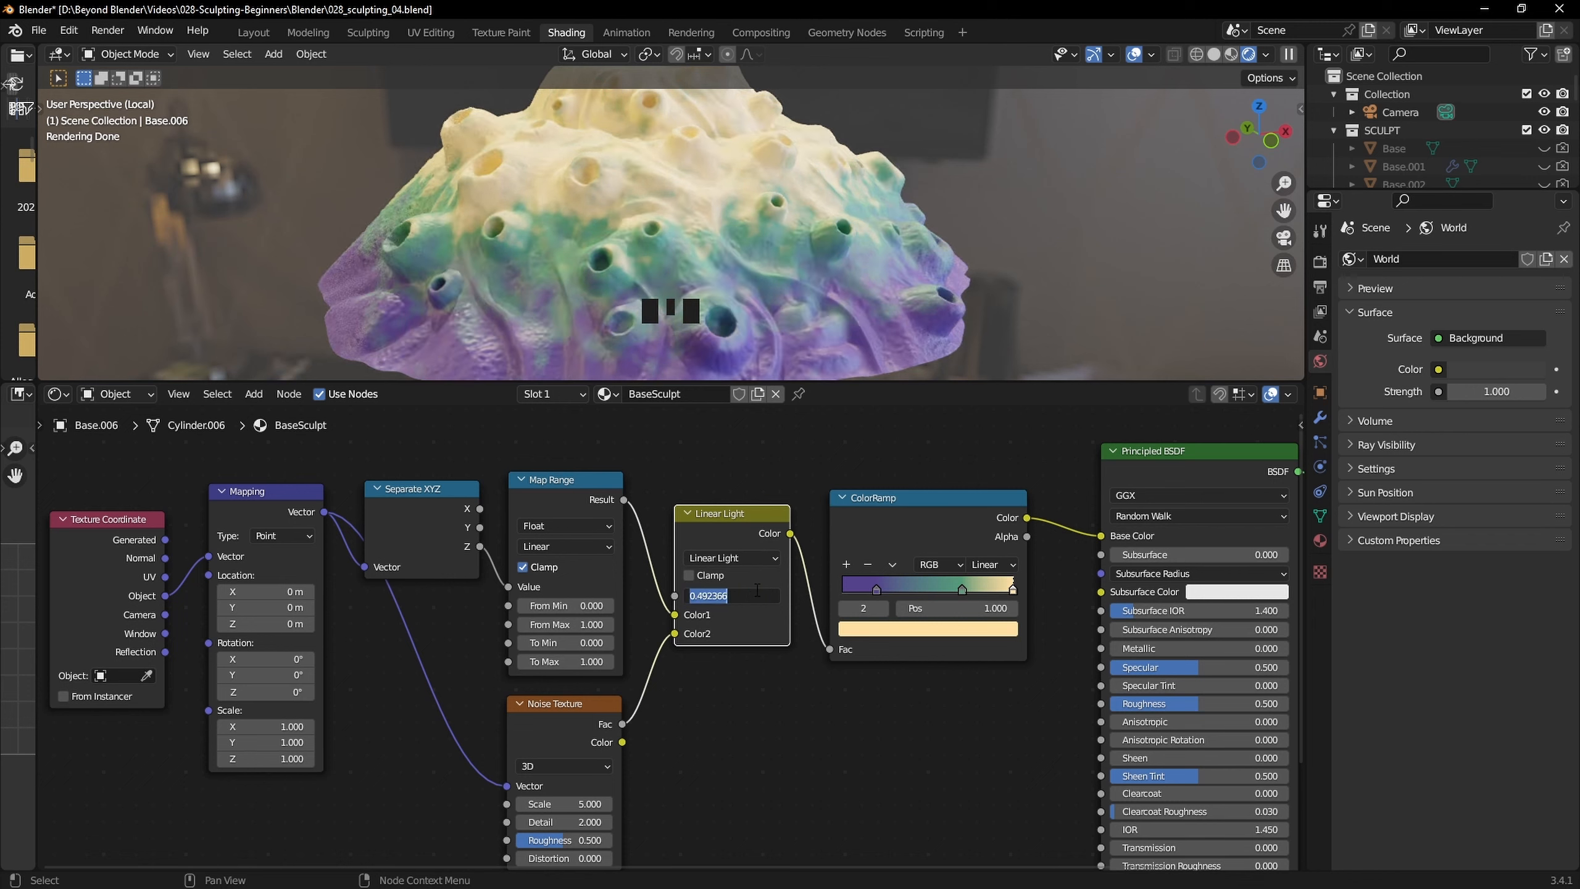
pyautogui.click(757, 593)
pyautogui.scroll(-2, 787, 257)
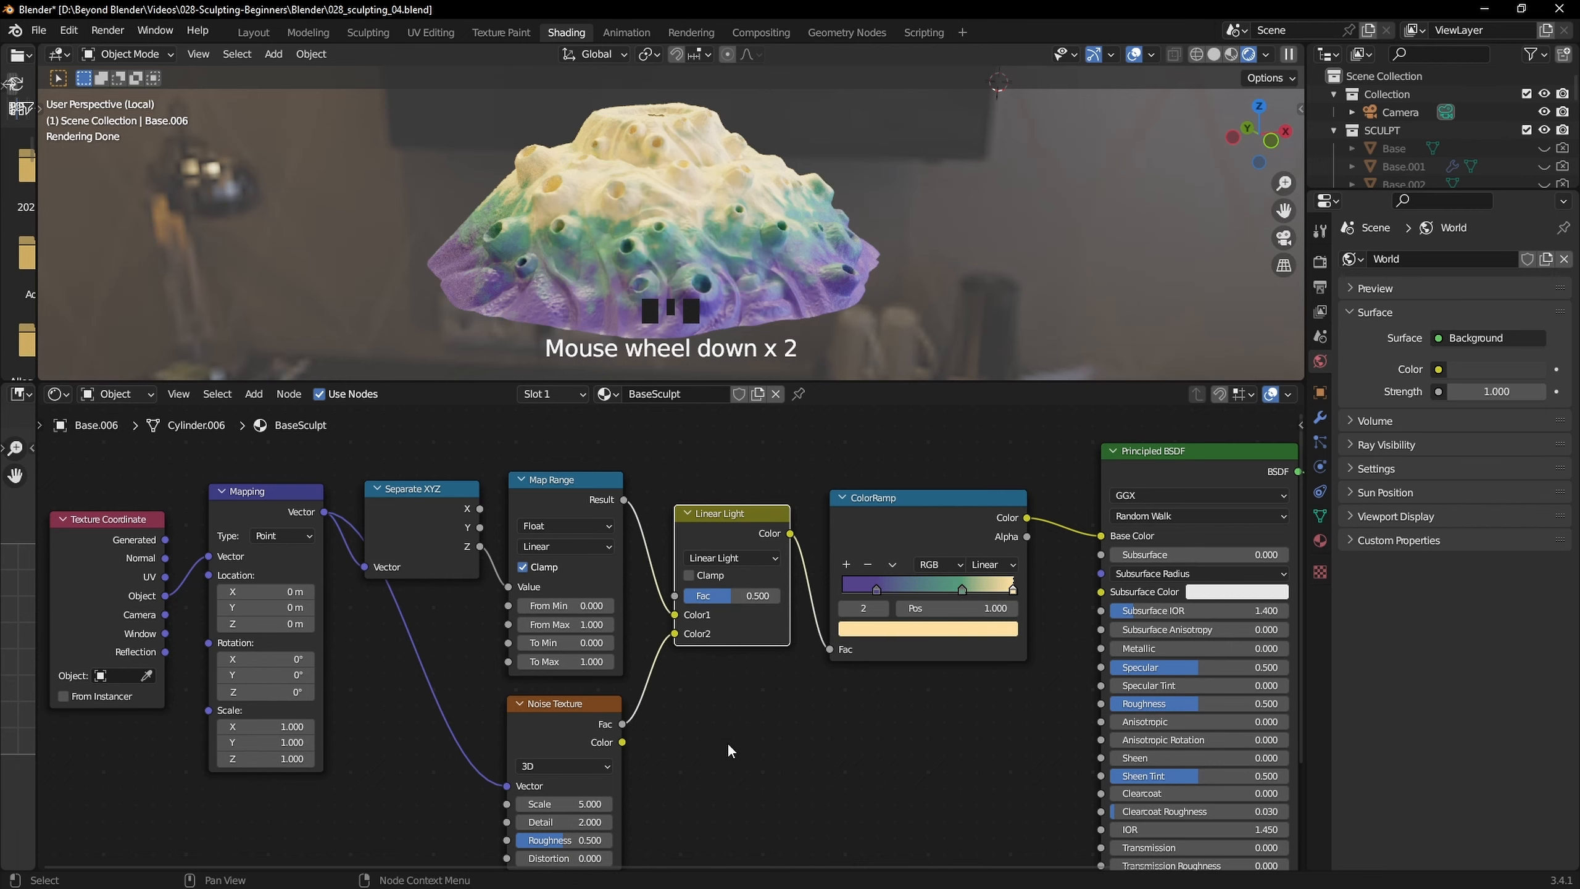
# Set the Map Range node's From Min to -0.080 and From Max to 1.320 to adjust the color gradient's spread
pyautogui.moveTo(762, 788); pyautogui.dragTo(833, 748, button='middle')
pyautogui.scroll(2, 777, 579)
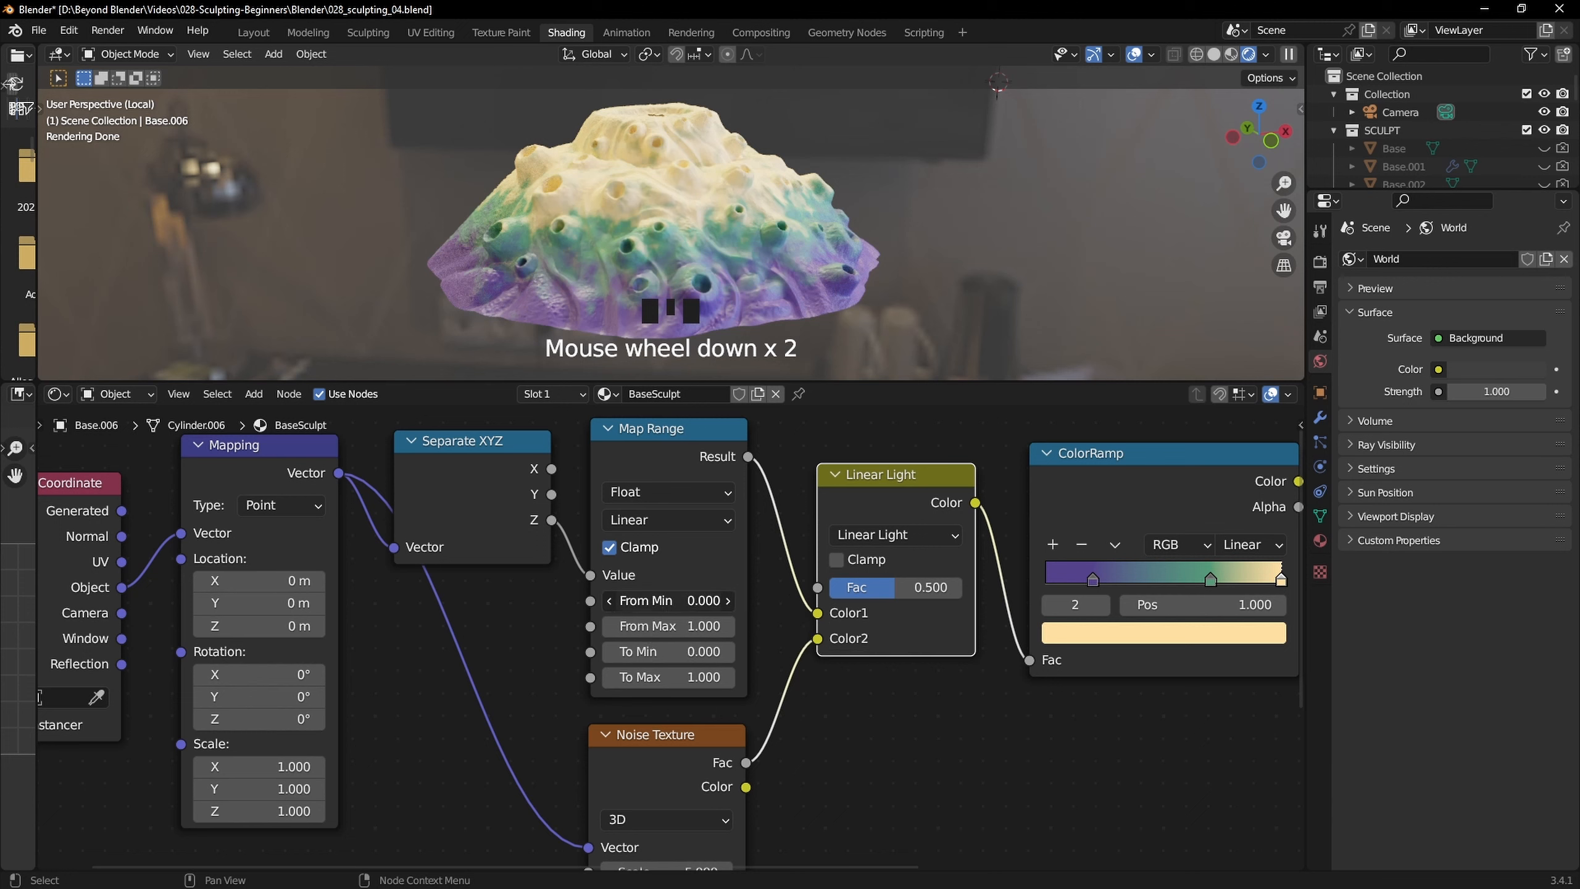
pyautogui.moveTo(668, 600)
pyautogui.mouseDown()
pyautogui.moveTo(765, 600)
pyautogui.moveTo(721, 625)
pyautogui.moveTo(759, 626)
pyautogui.moveTo(662, 599)
pyautogui.mouseUp()
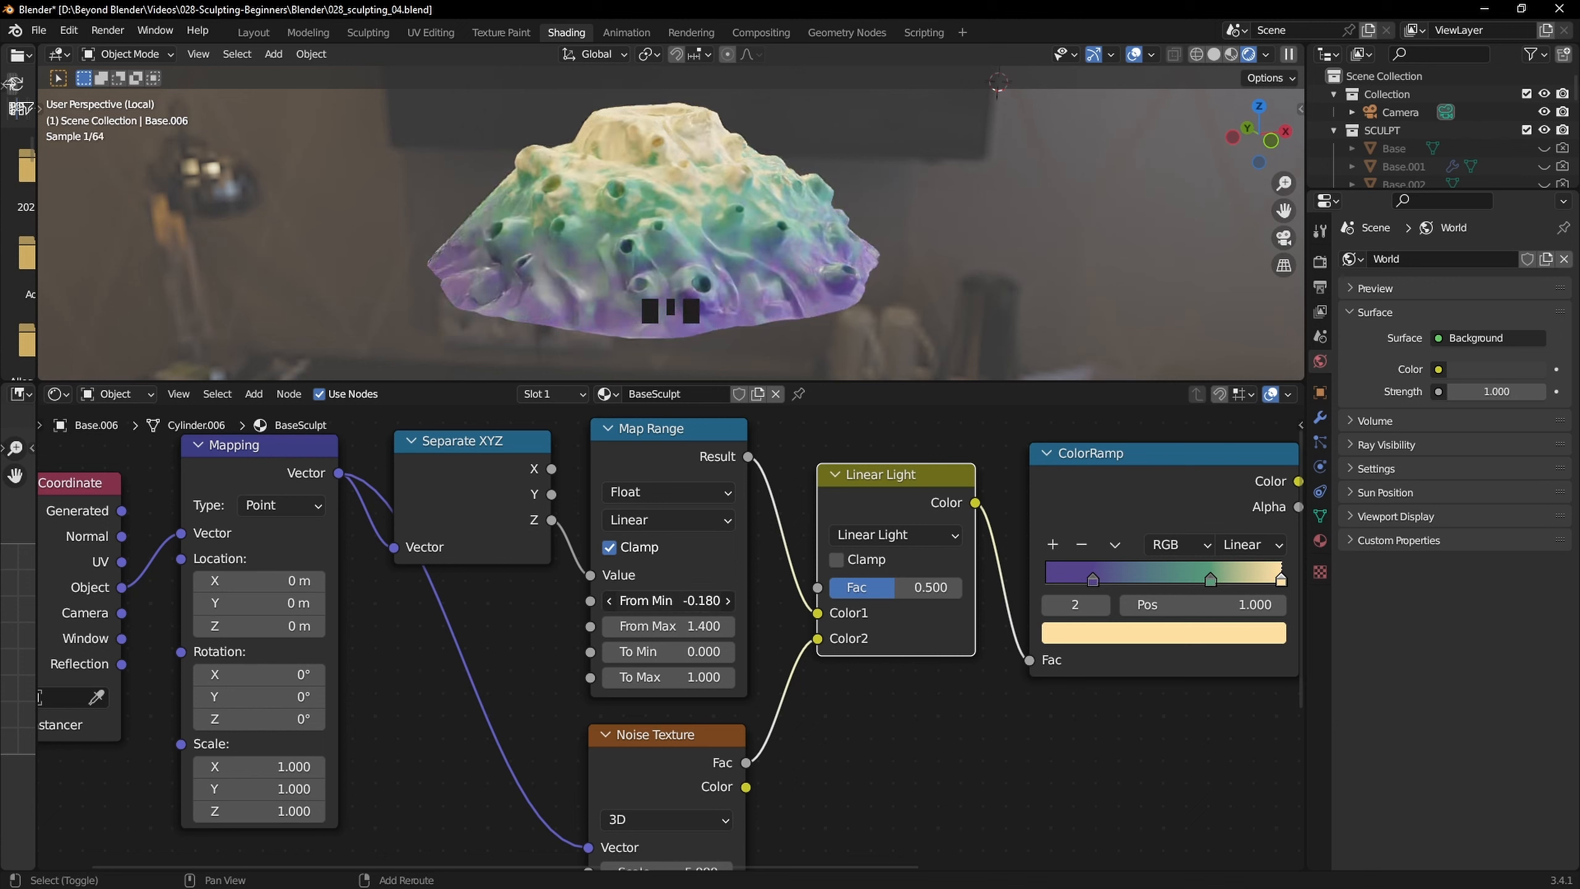
pyautogui.keyDown('shift'); pyautogui.moveTo(659, 600); pyautogui.dragTo(662, 600); pyautogui.keyUp('shift')
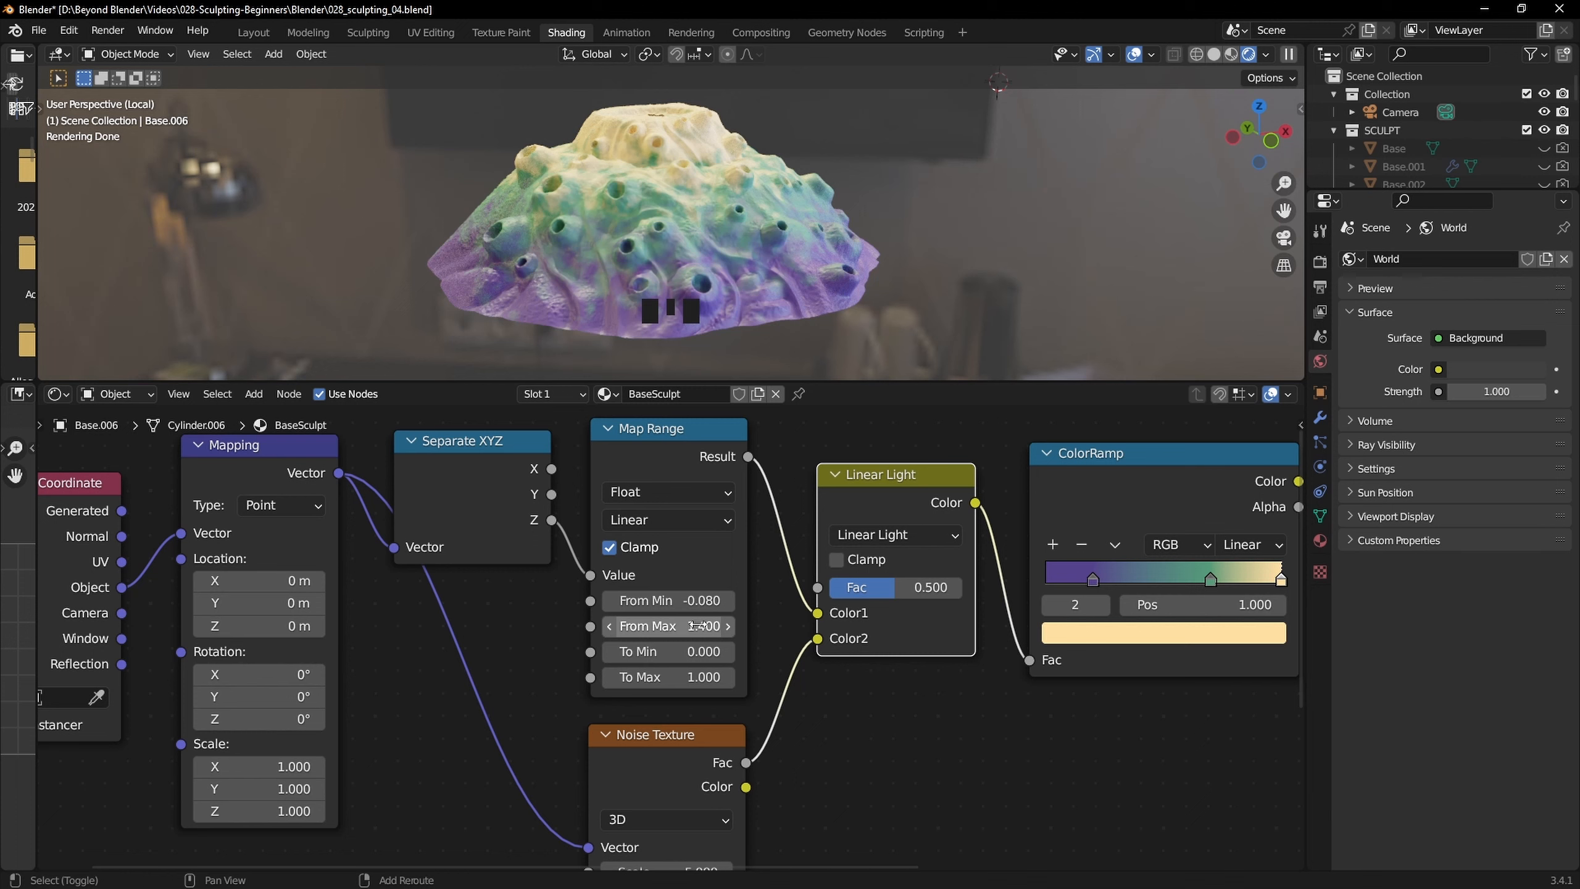
pyautogui.keyDown('shift'); pyautogui.moveTo(697, 625); pyautogui.dragTo(688, 625); pyautogui.keyUp('shift')
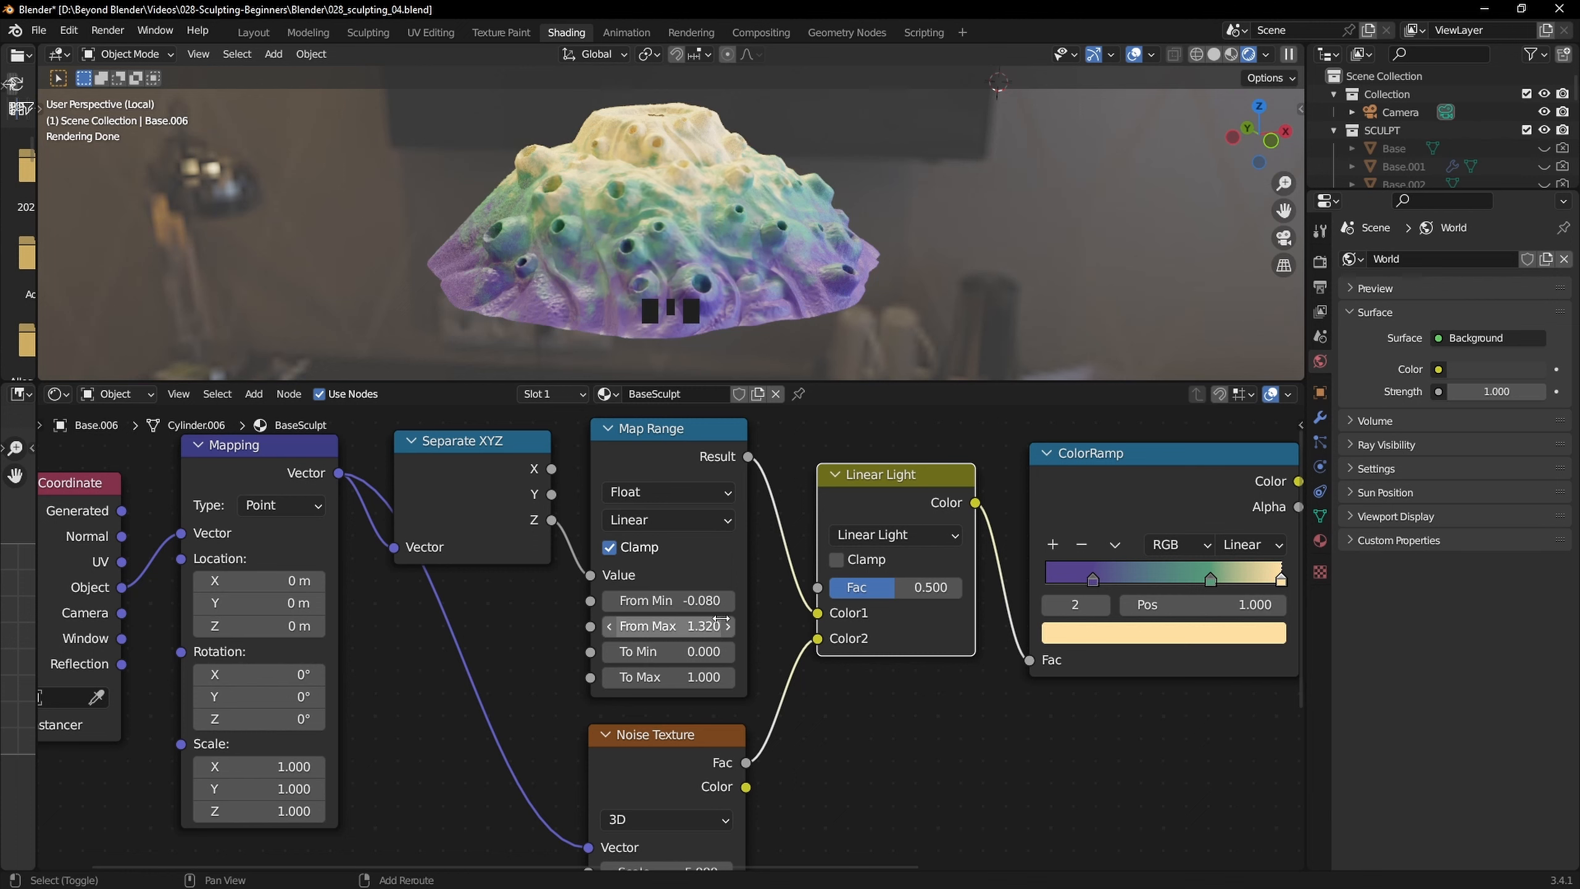
# Set the Linear Light node's factor to 0 to remove the noise from the color gradient
pyautogui.moveTo(896, 587); pyautogui.dragTo(830, 587)
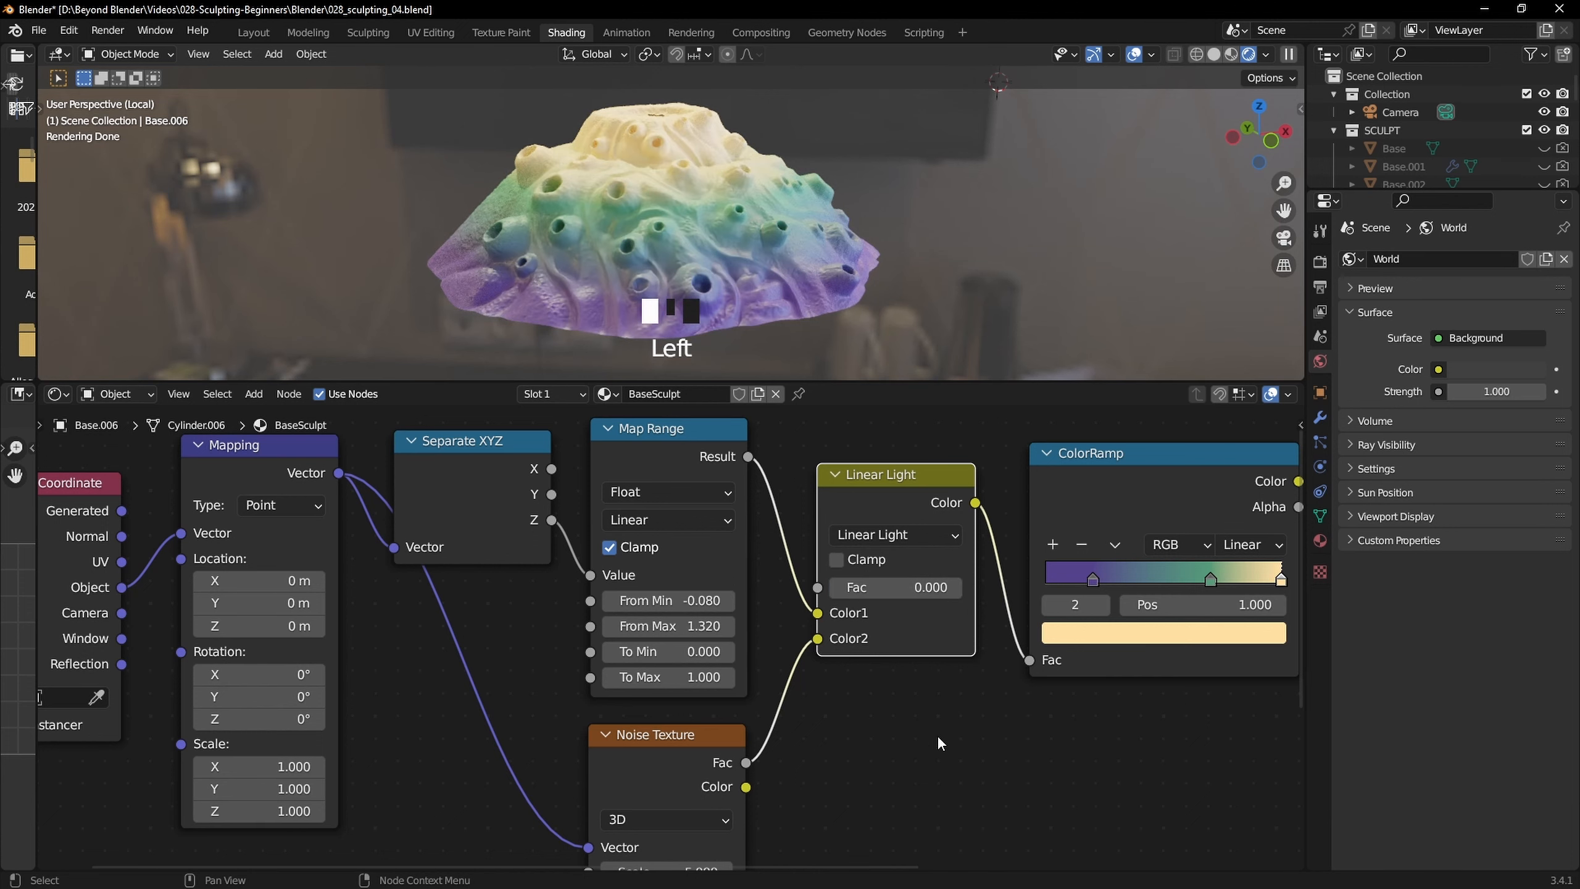
pyautogui.scroll(-2, 794, 735)
pyautogui.moveTo(845, 731); pyautogui.dragTo(870, 696, button='middle')
pyautogui.scroll(1, 853, 673)
pyautogui.scroll(1, 852, 672)
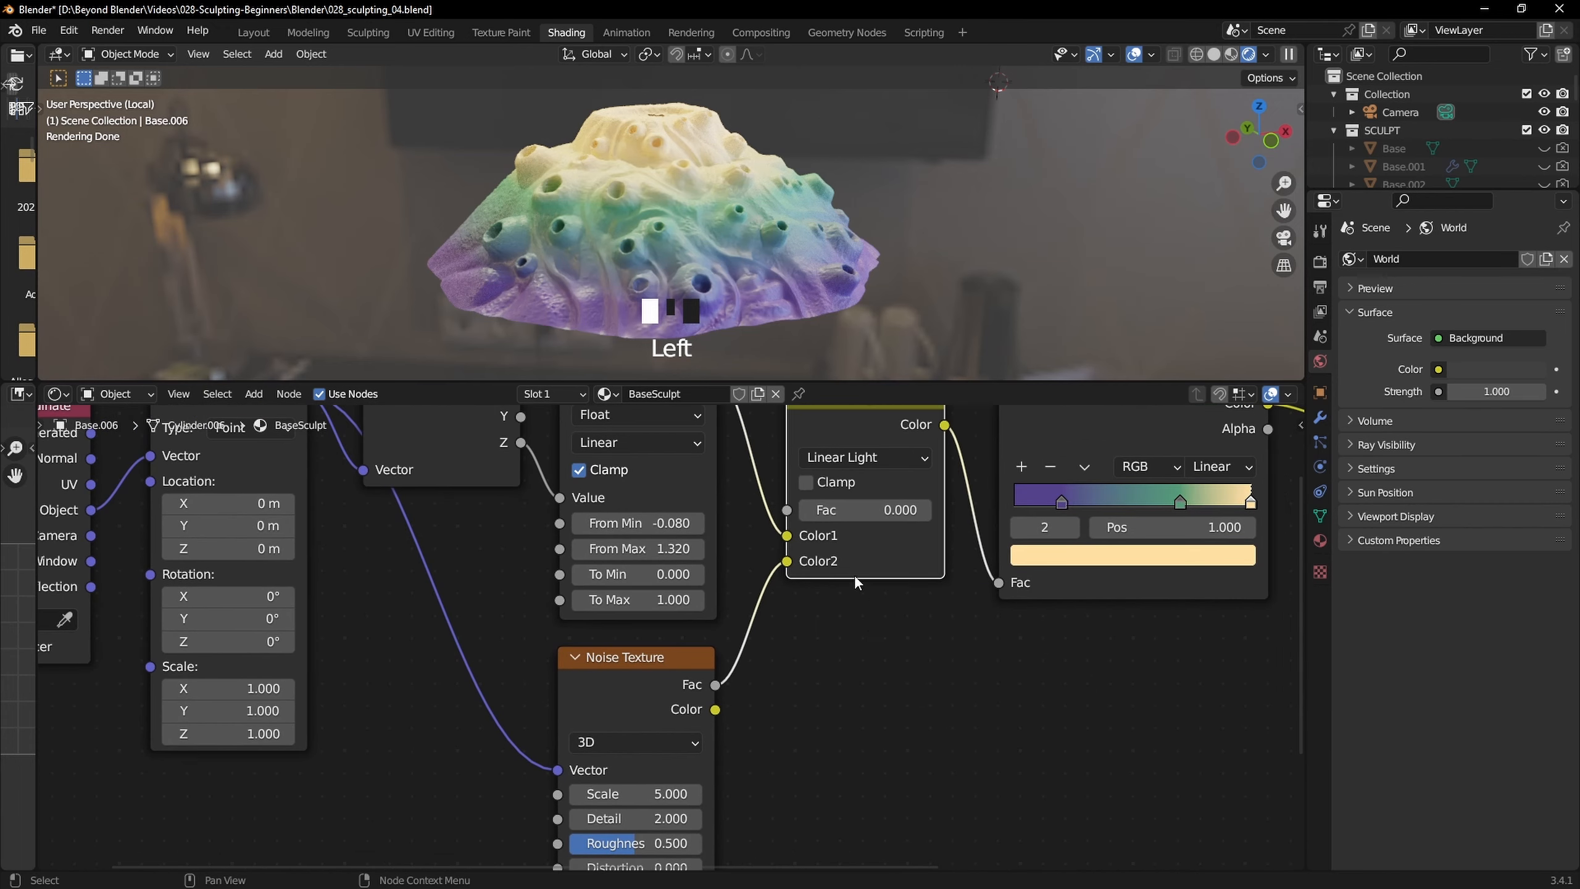
# Set the Linear Light node's factor to 1 and examine the noise pattern on the sculpt up close
pyautogui.moveTo(854, 511); pyautogui.dragTo(988, 511)
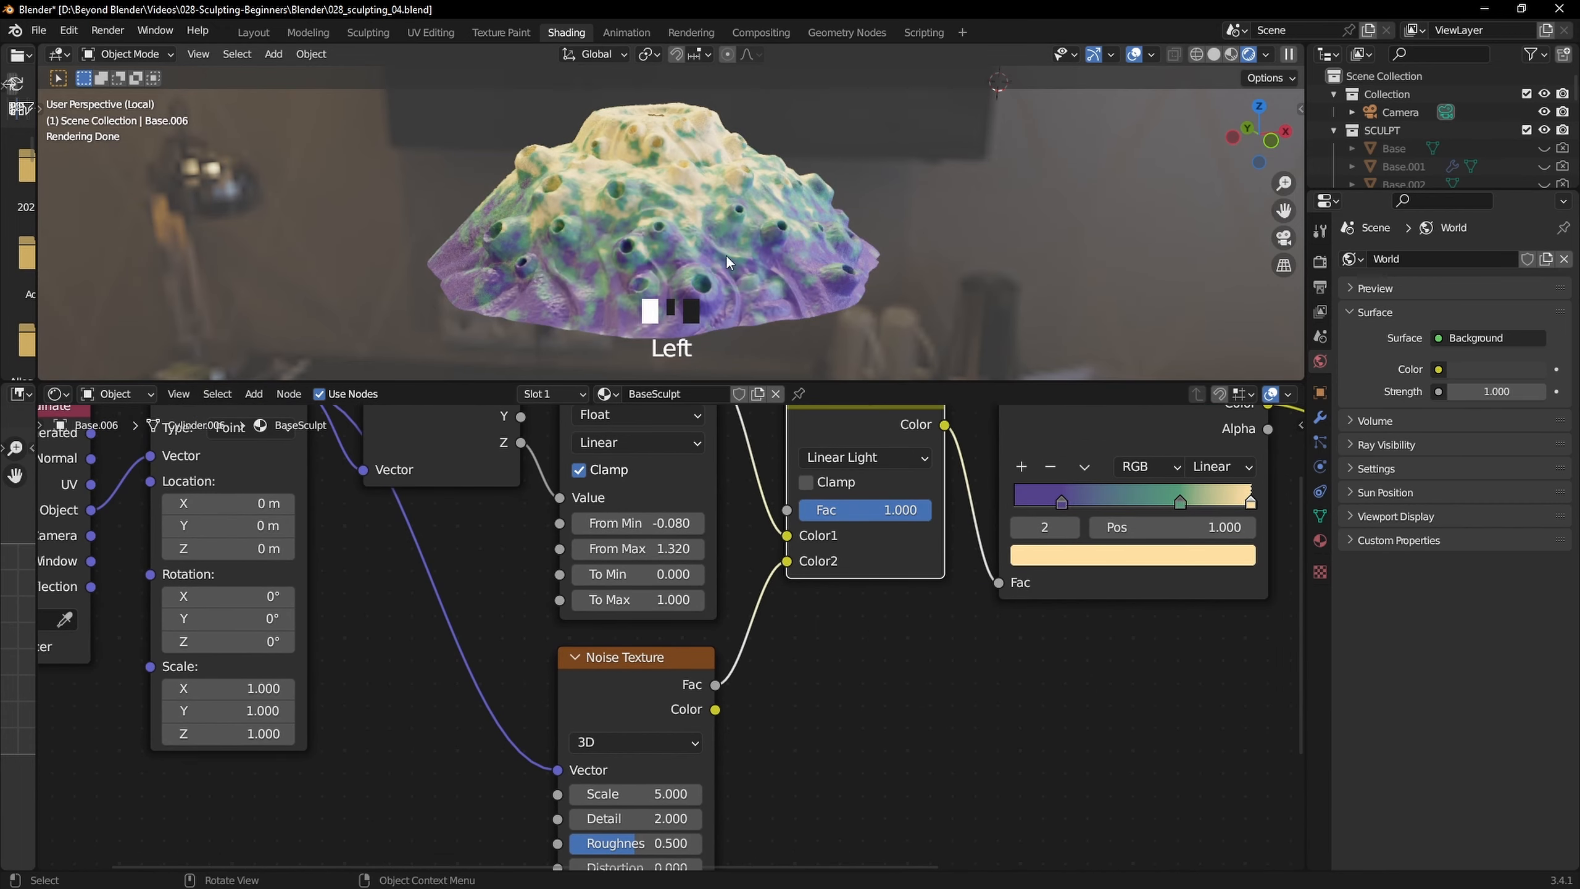
pyautogui.scroll(4, 721, 243)
pyautogui.moveTo(803, 223); pyautogui.dragTo(803, 282, button='middle')
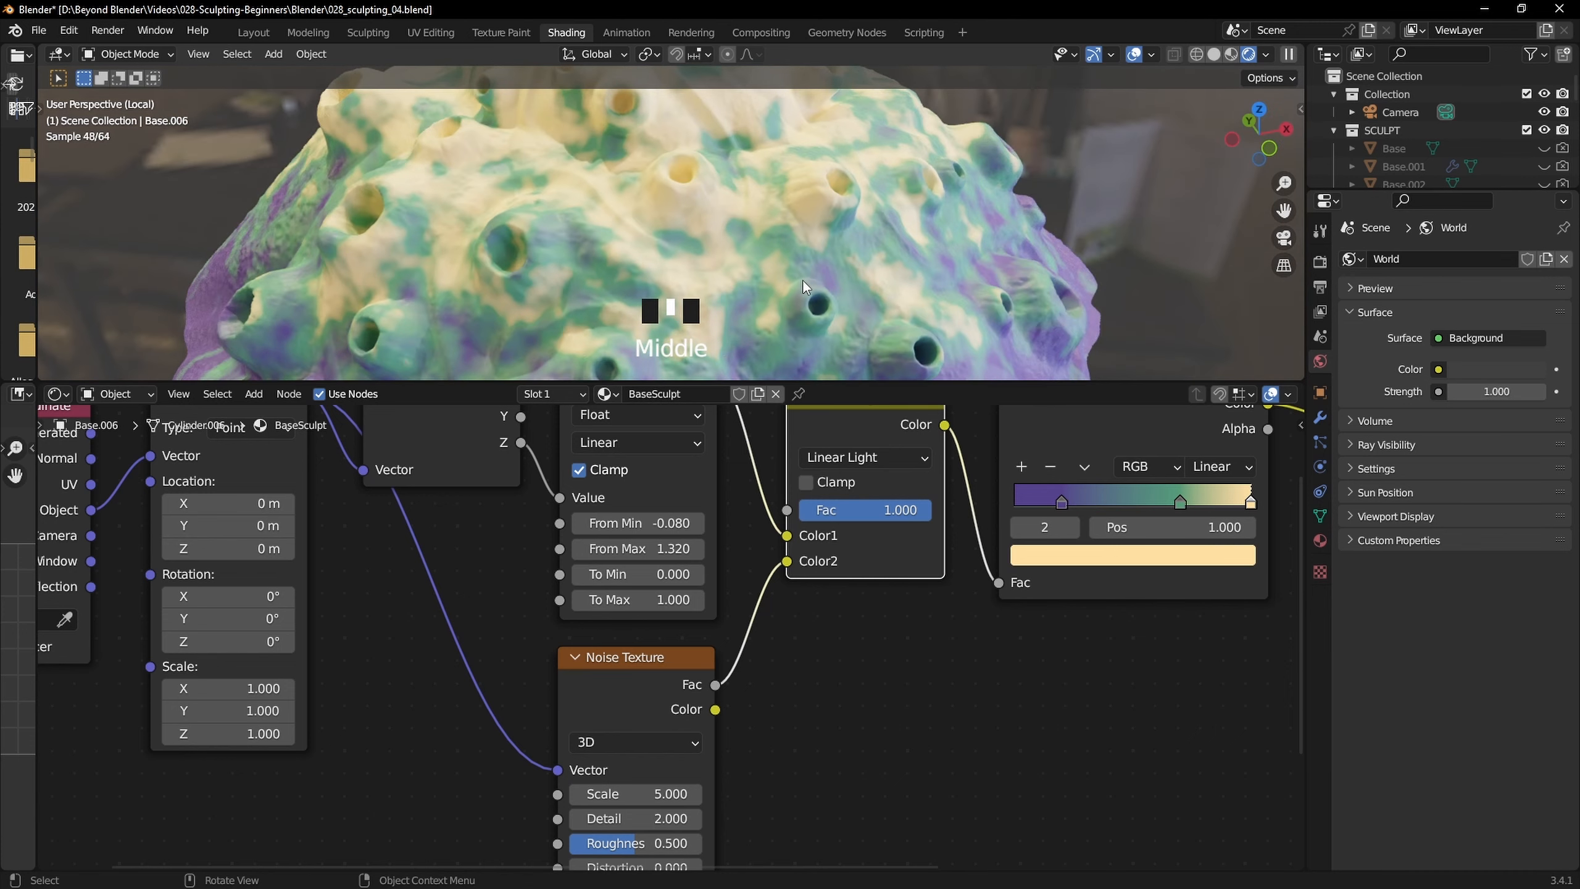
pyautogui.scroll(1, 802, 280)
# Set the Noise Texture's Detail to 12.1, Roughness to 0.7 and Distortion to 0.6
pyautogui.moveTo(733, 800); pyautogui.dragTo(733, 716, button='middle')
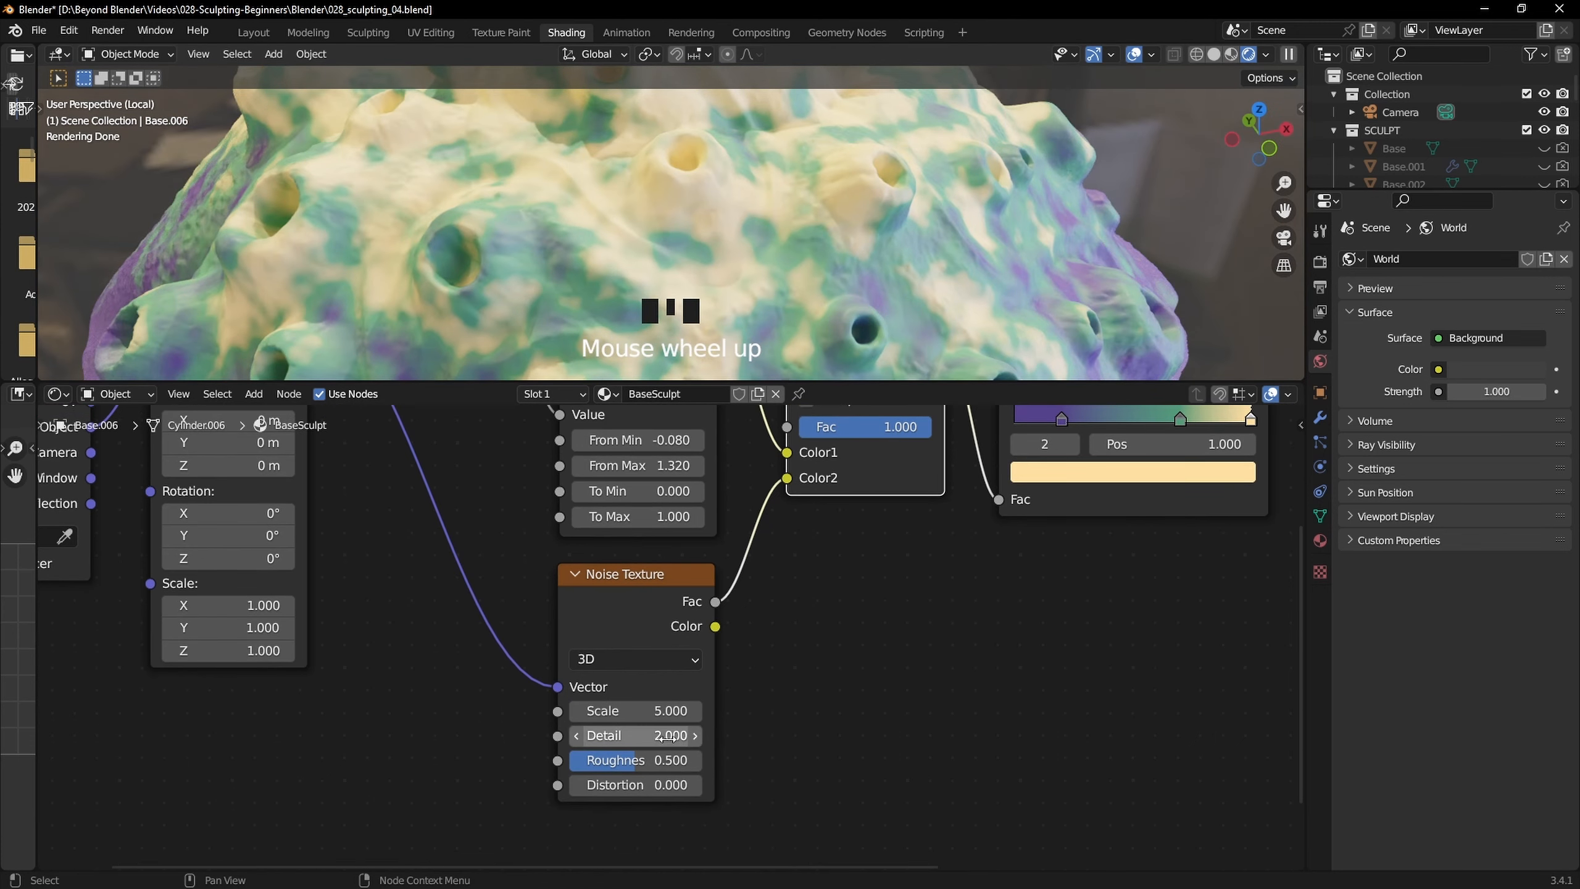
pyautogui.moveTo(666, 738); pyautogui.dragTo(710, 738)
pyautogui.moveTo(764, 766); pyautogui.dragTo(767, 727, button='middle')
pyautogui.scroll(2, 762, 728)
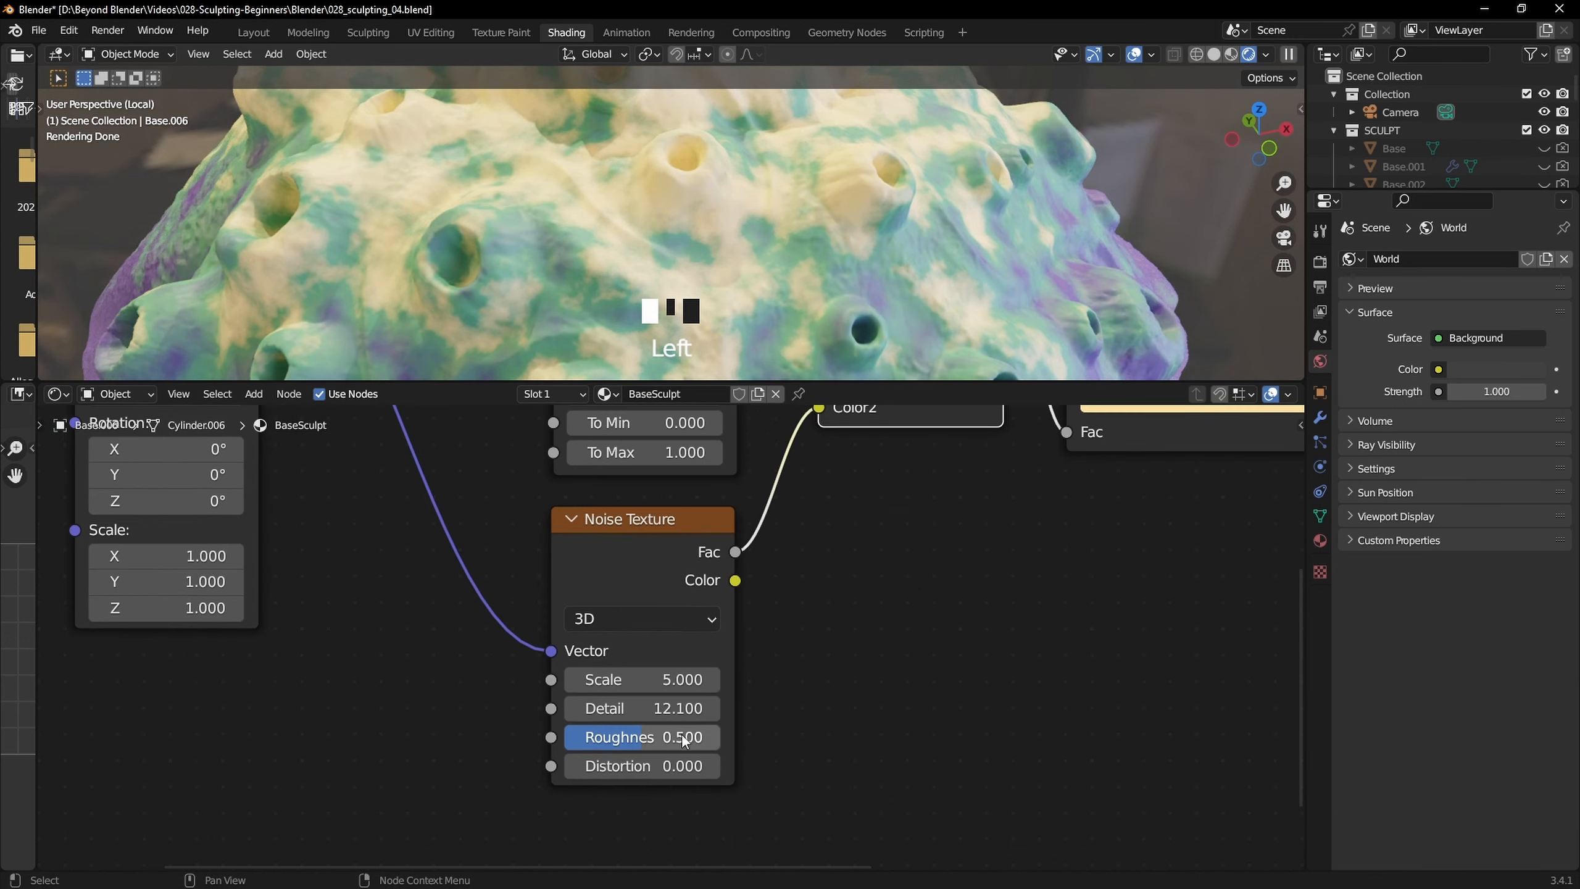
pyautogui.moveTo(684, 740); pyautogui.dragTo(703, 740)
pyautogui.click(703, 734)
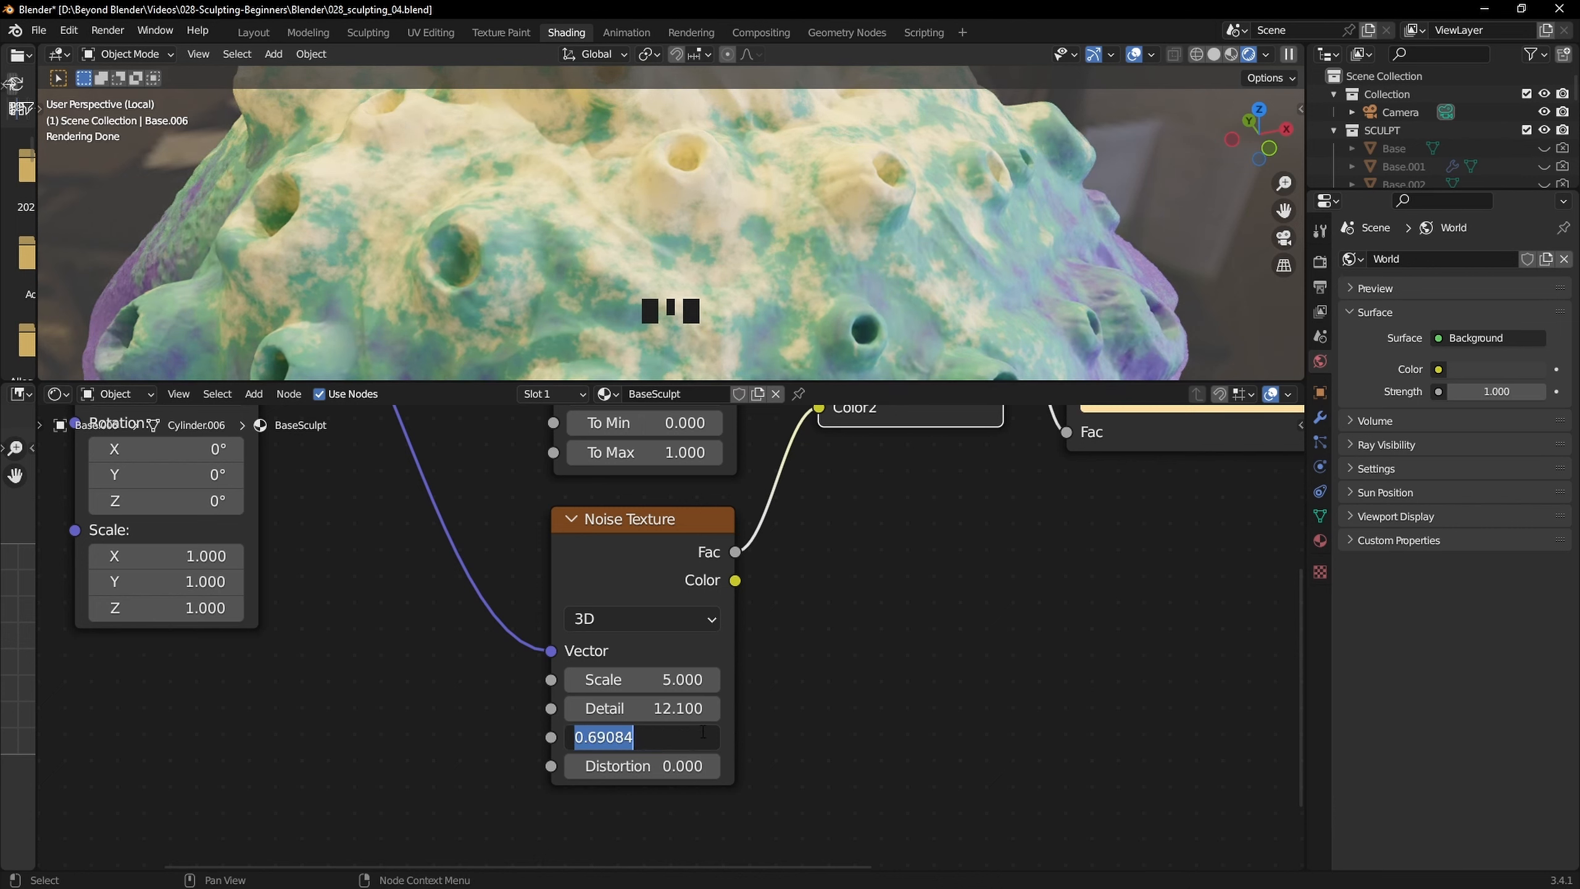
pyautogui.write('.7')
pyautogui.click(739, 733)
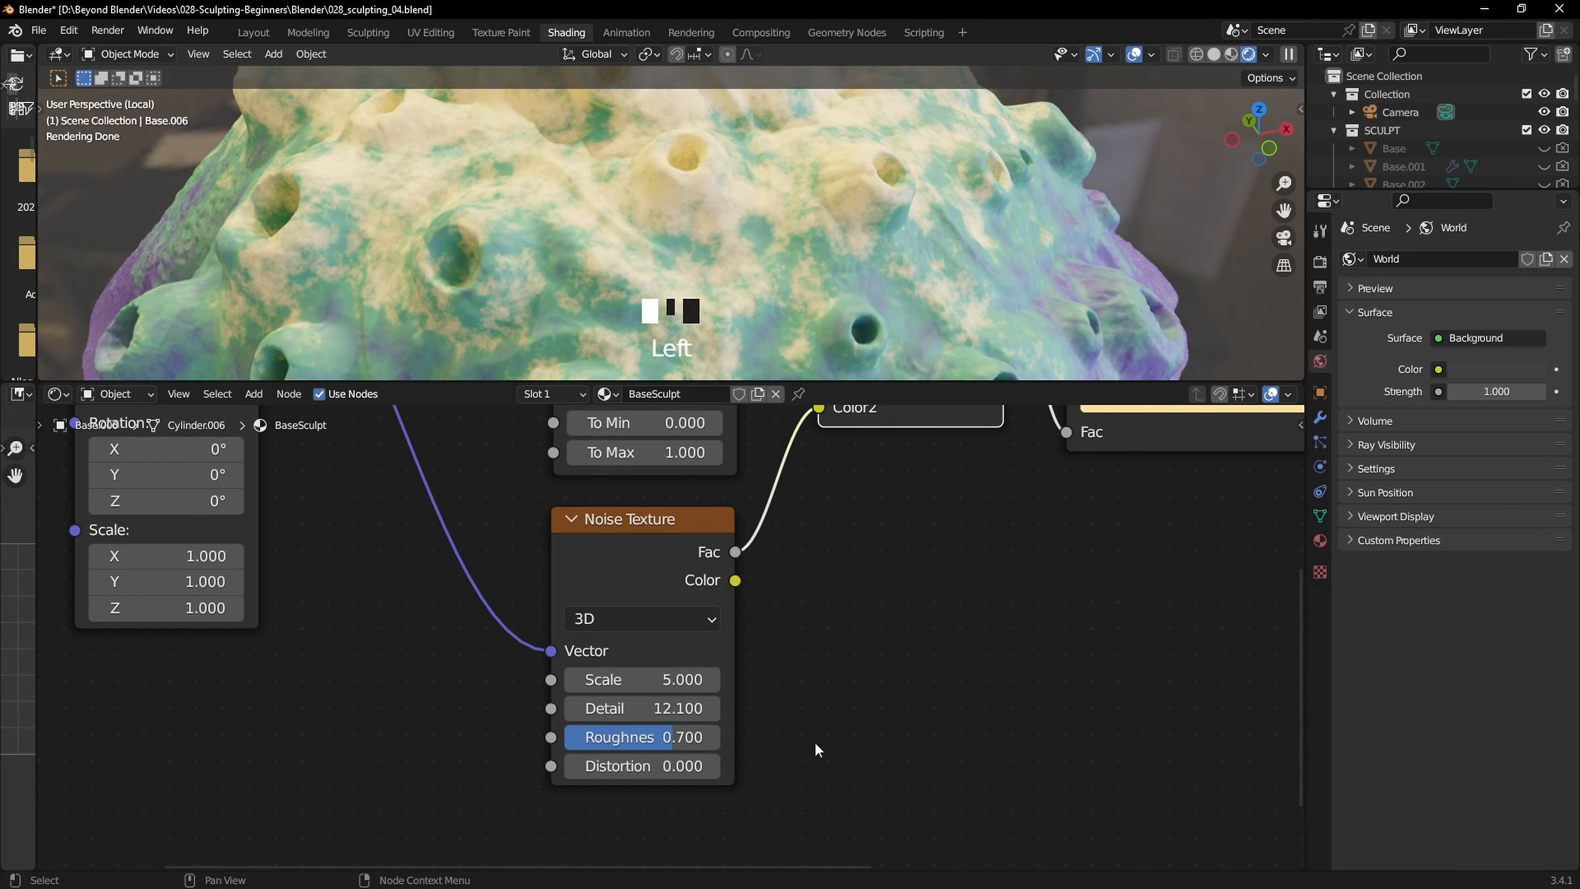
pyautogui.moveTo(641, 765); pyautogui.dragTo(689, 765)
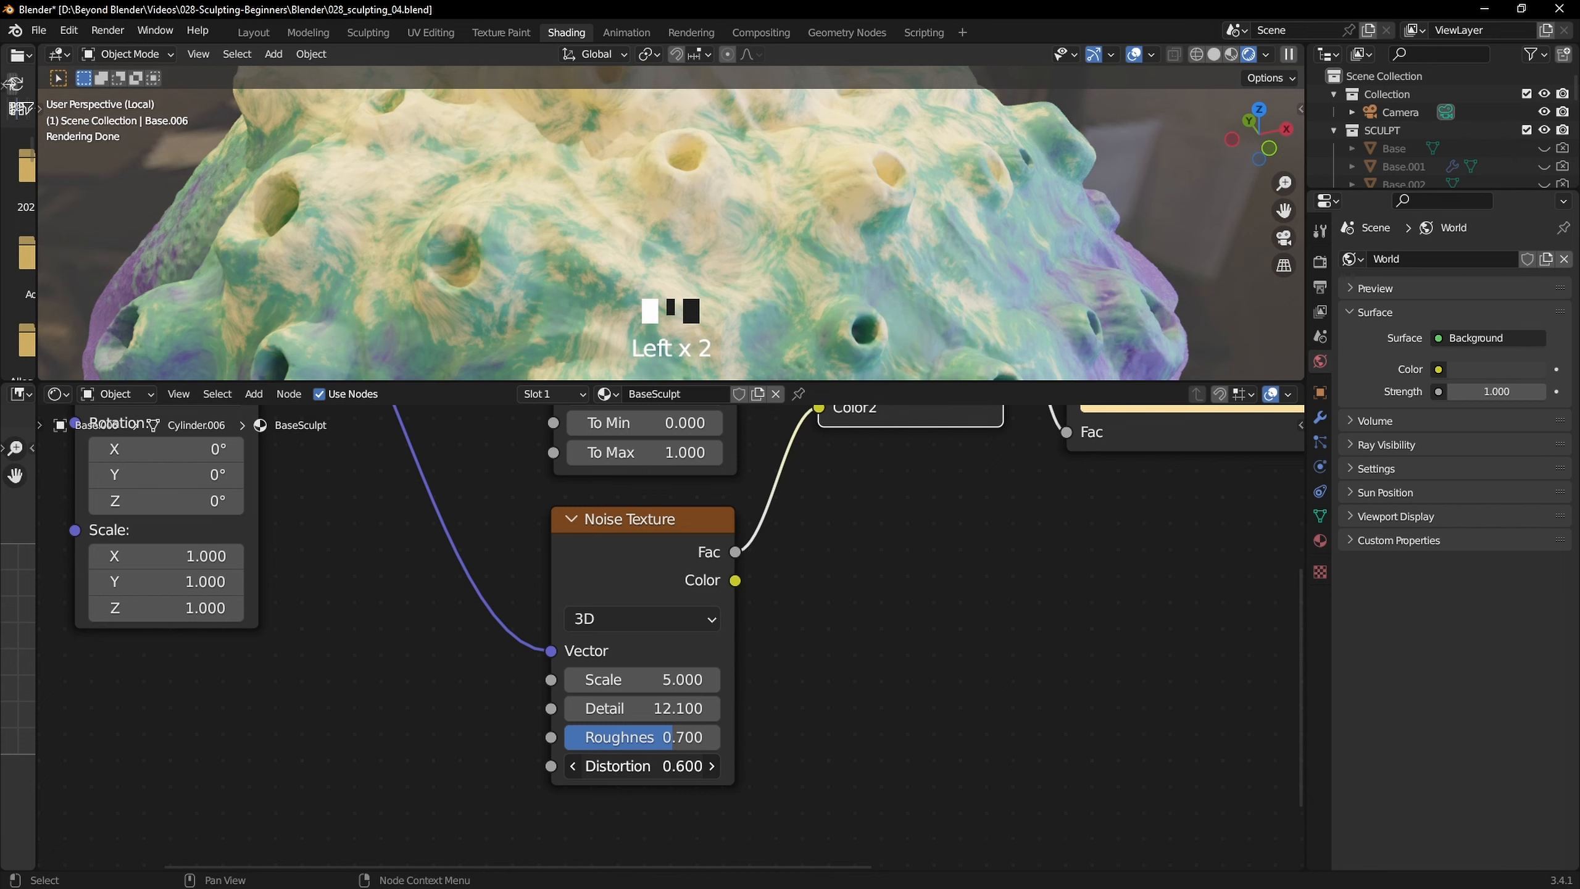
# Set the Linear Light node's factor to 0.740 to soften the noise in the color gradient
pyautogui.moveTo(797, 233)
pyautogui.keyDown('shift'); pyautogui.mouseDown(button='middle')
pyautogui.moveTo(804, 276)
pyautogui.moveTo(817, 254)
pyautogui.moveTo(804, 233)
pyautogui.moveTo(832, 228)
pyautogui.moveTo(839, 205)
pyautogui.mouseUp(button='middle'); pyautogui.keyUp('shift')
pyautogui.scroll(-3, 805, 229)
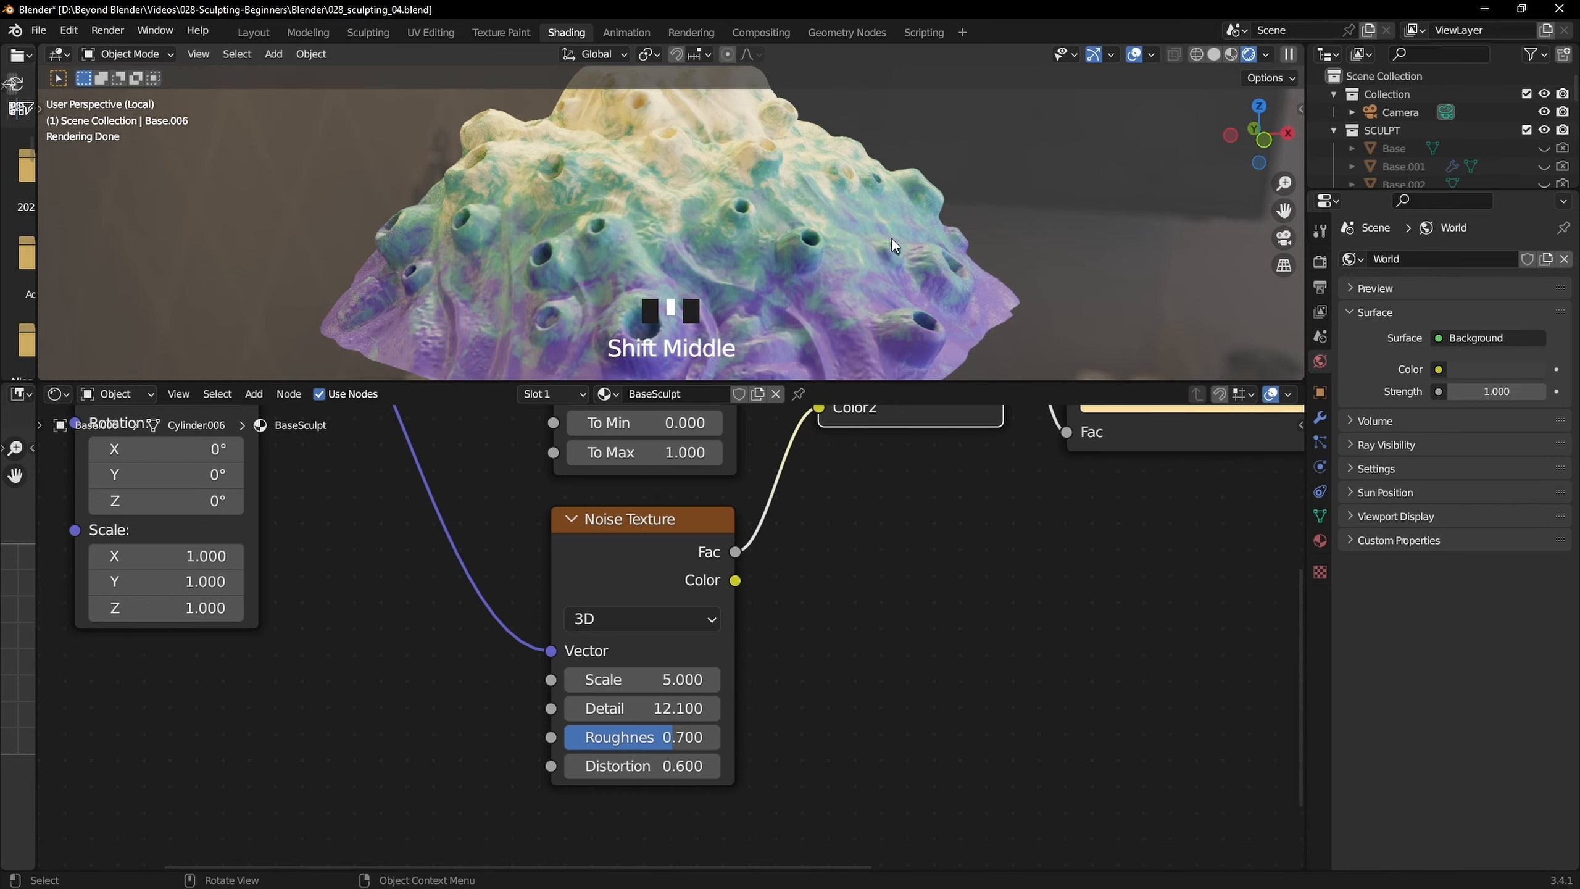
pyautogui.keyDown('shift'); pyautogui.moveTo(940, 505); pyautogui.dragTo(881, 748, button='middle'); pyautogui.keyUp('shift')
pyautogui.moveTo(910, 579)
pyautogui.mouseDown()
pyautogui.moveTo(892, 580)
pyautogui.moveTo(925, 575)
pyautogui.mouseUp()
# Examine the noise-broken color gradient on the sculpt base in a maximized viewport from several angles, and return to the shading layout
pyautogui.moveTo(920, 242)
pyautogui.keyDown('shift'); pyautogui.mouseDown(button='middle')
pyautogui.moveTo(918, 294)
pyautogui.moveTo(904, 225)
pyautogui.mouseUp(button='middle'); pyautogui.keyUp('shift')
pyautogui.scroll(-2, 907, 266)
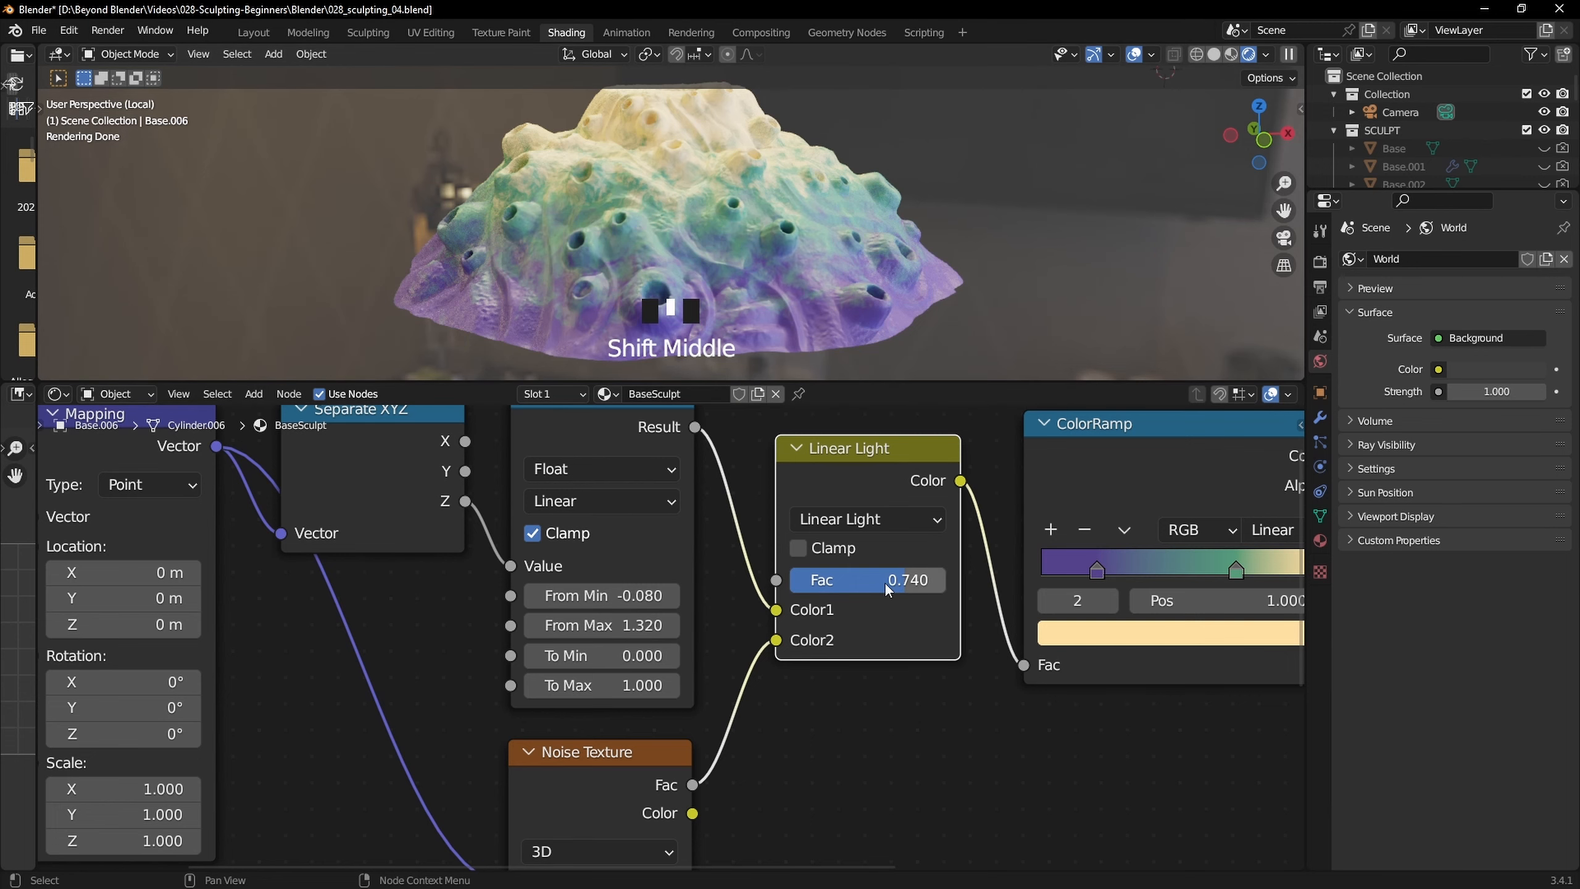
pyautogui.scroll(-1, 678, 640)
pyautogui.hotkey('ctrl', 'space')
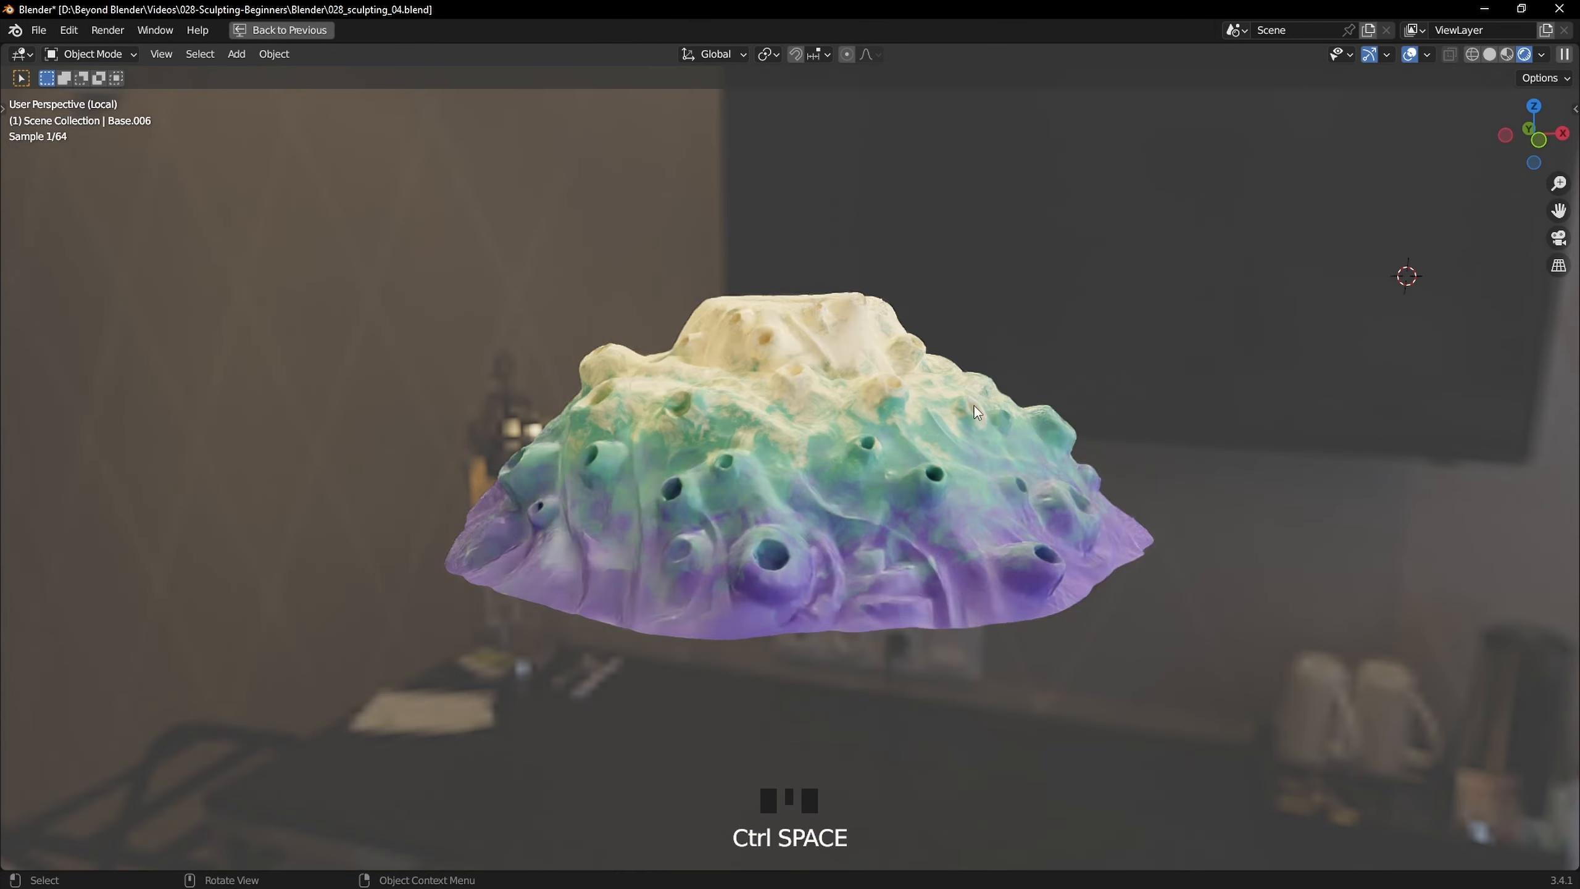
pyautogui.moveTo(970, 490)
pyautogui.mouseDown(button='middle')
pyautogui.moveTo(832, 576)
pyautogui.moveTo(611, 515)
pyautogui.moveTo(842, 556)
pyautogui.moveTo(1126, 571)
pyautogui.moveTo(1254, 557)
pyautogui.moveTo(1032, 538)
pyautogui.mouseUp(button='middle')
pyautogui.scroll(3, 842, 558)
pyautogui.scroll(-2, 1032, 538)
pyautogui.hotkey('ctrl', 'space')
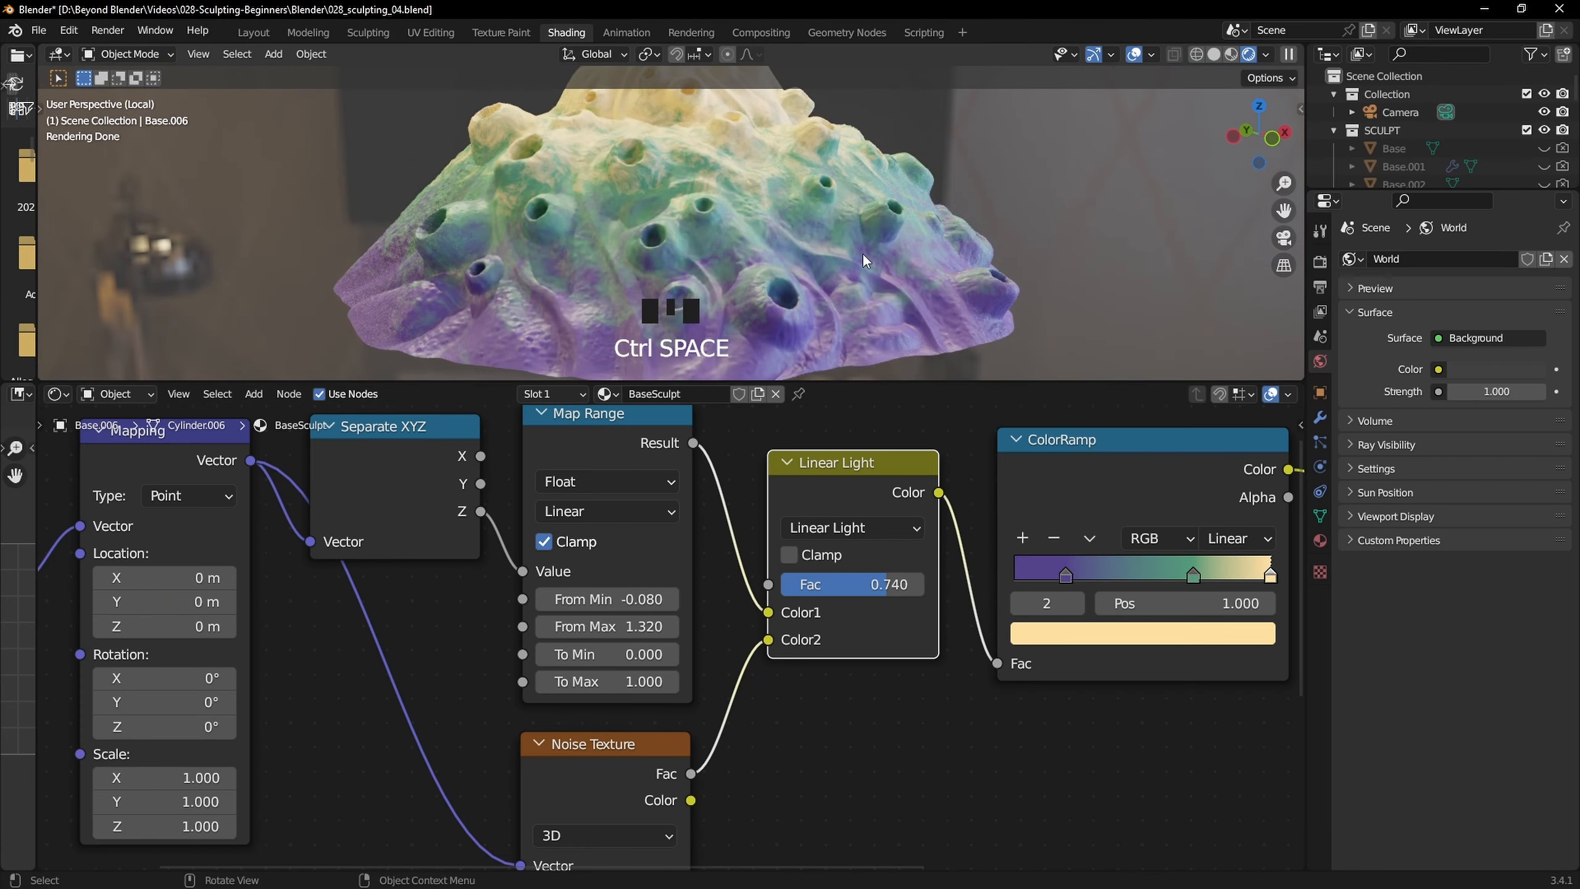
# Add a second Noise Texture node in the empty area below the existing node chain
pyautogui.scroll(-2, 858, 258)
pyautogui.scroll(-4, 842, 568)
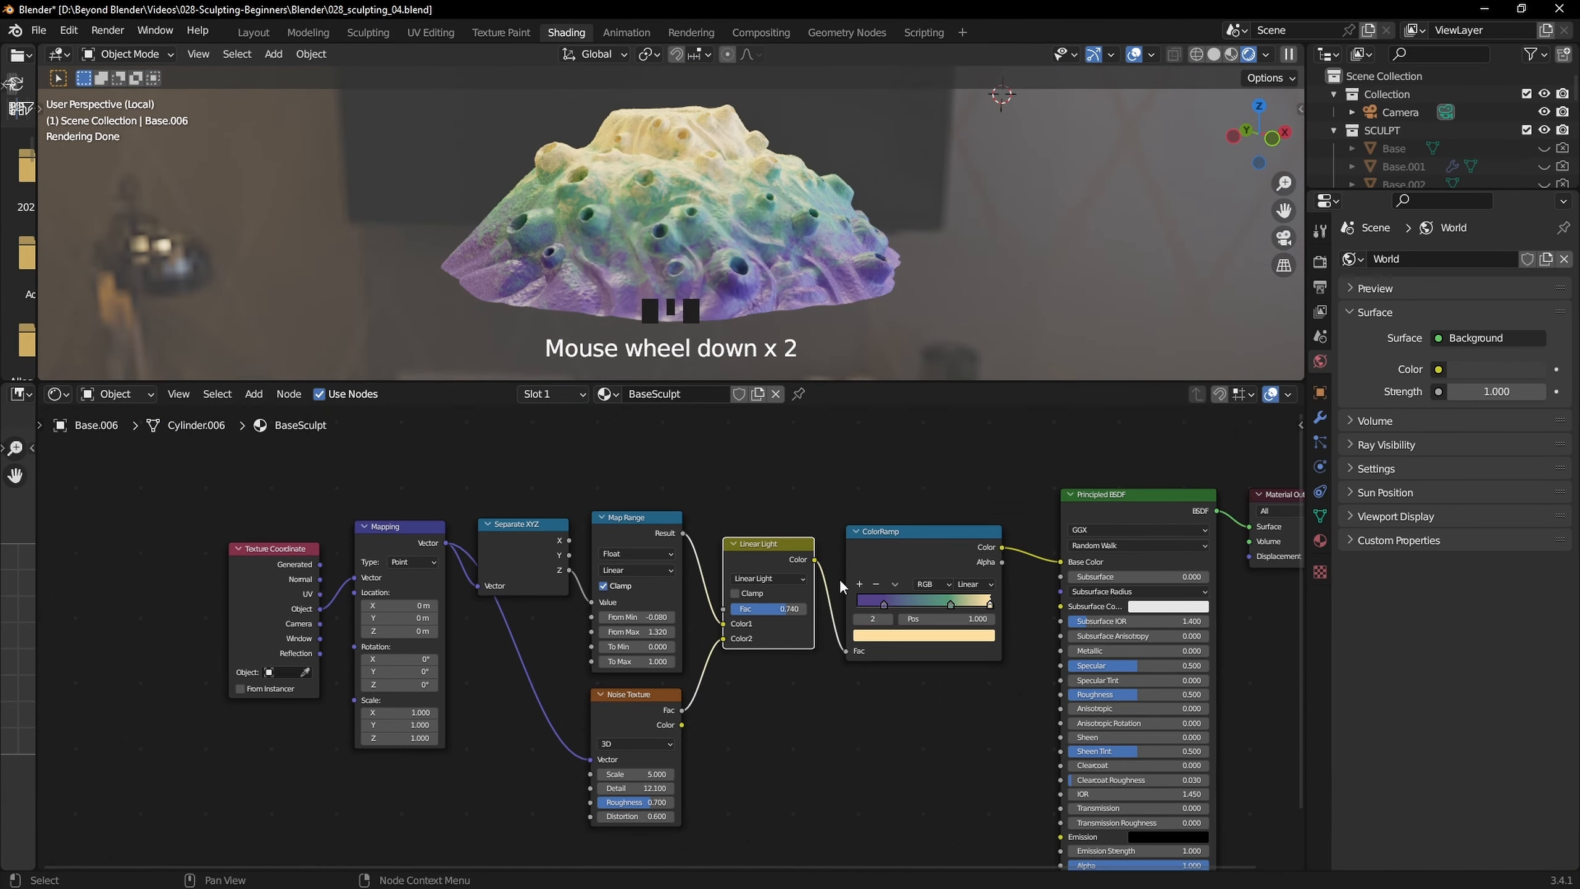
pyautogui.click(676, 750)
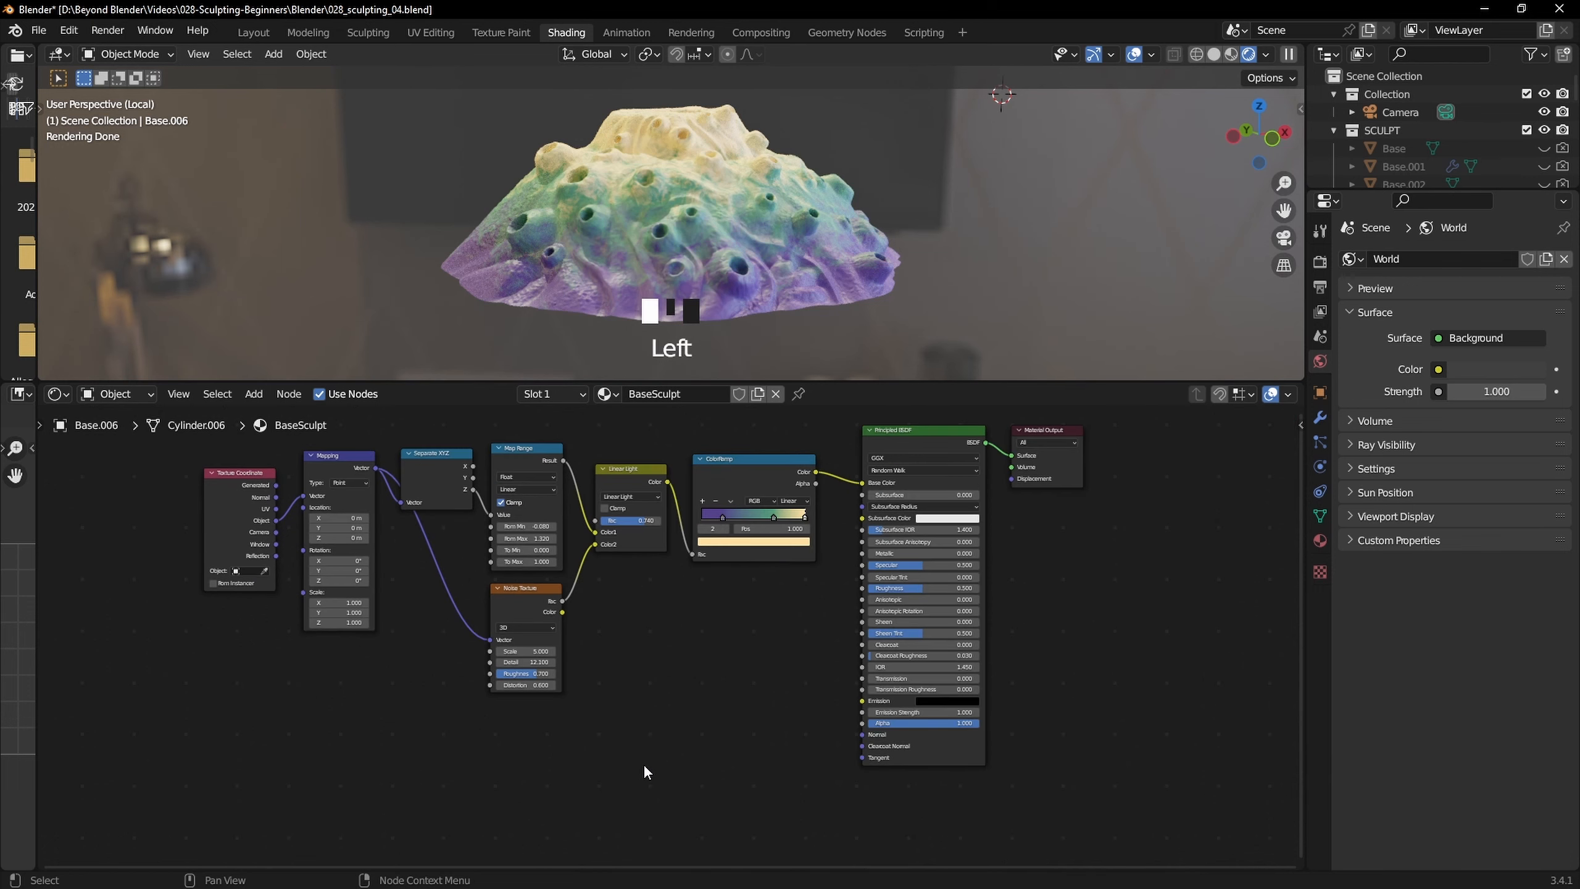
pyautogui.hotkey('shift', 'a')
pyautogui.moveTo(644, 766)
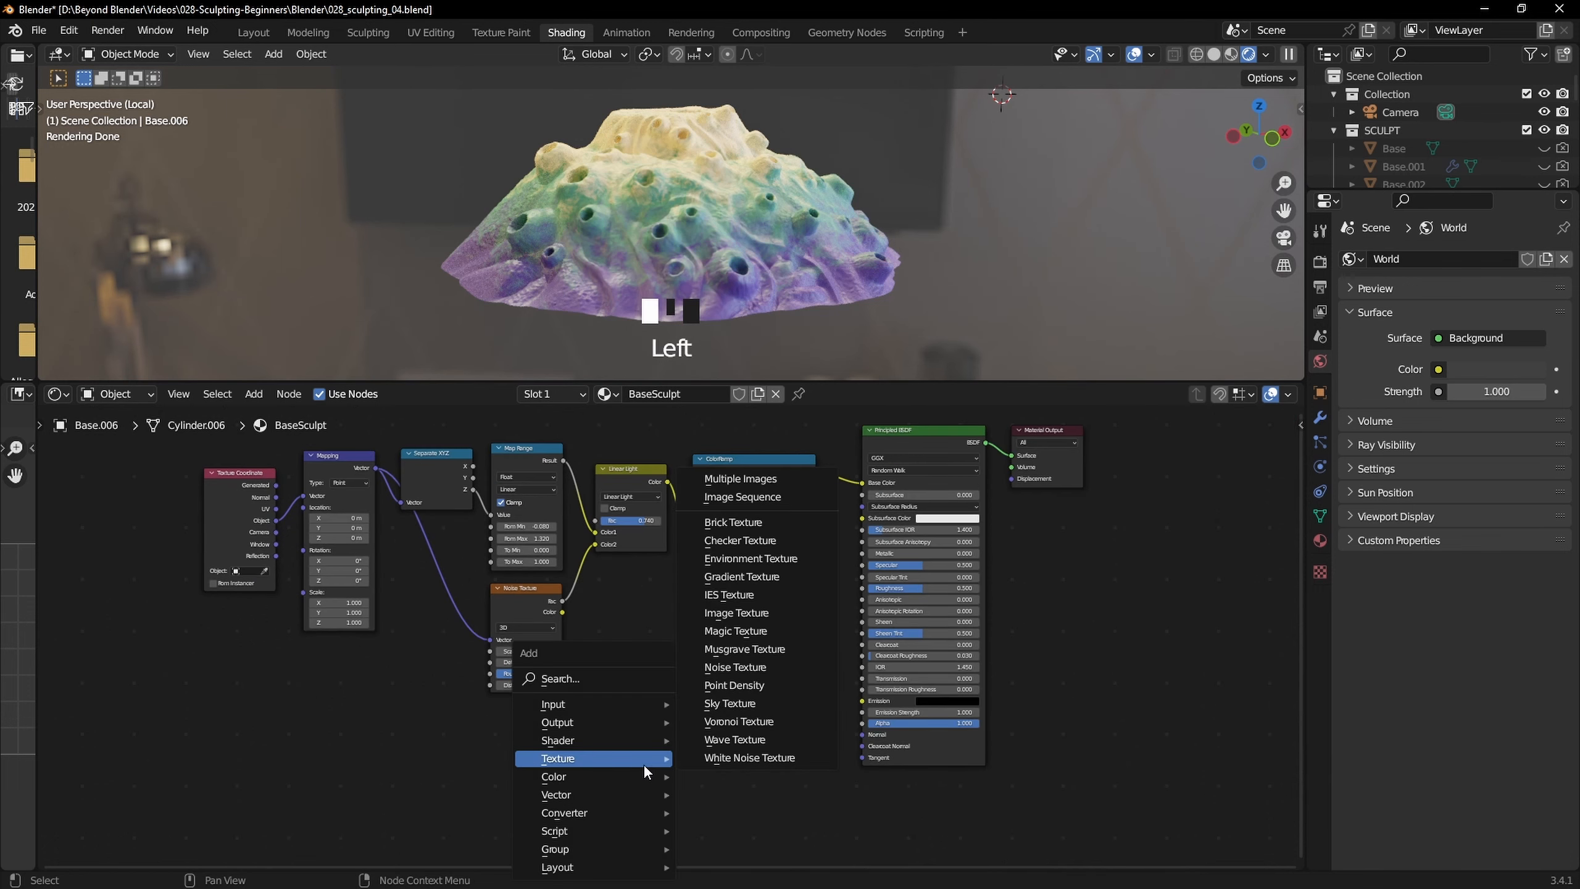
pyautogui.click(735, 667)
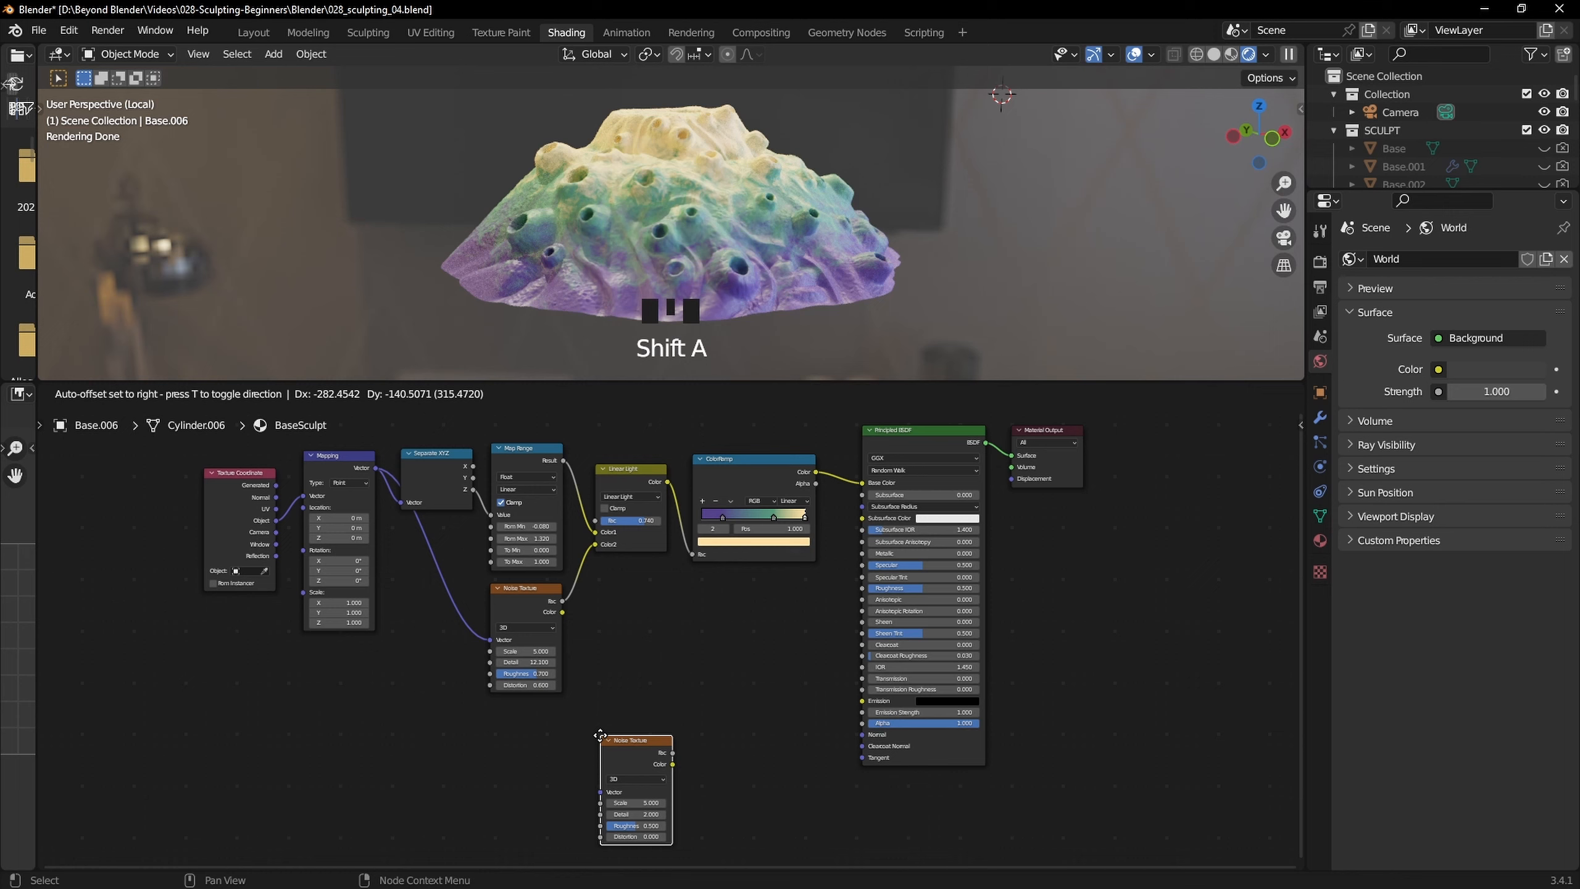
pyautogui.click(600, 735)
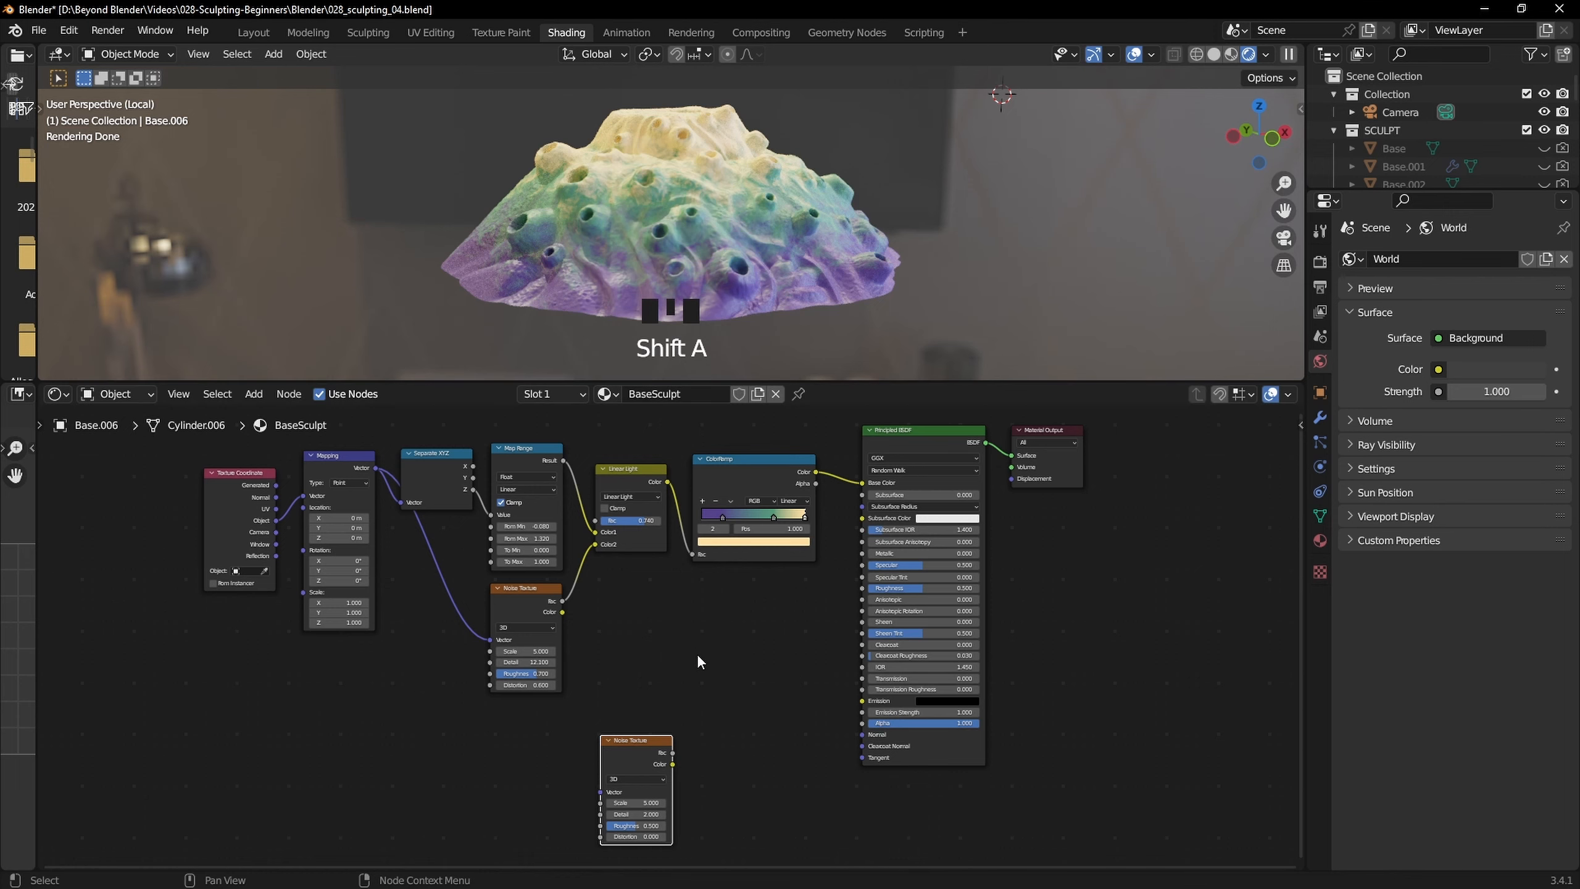
# Set the new Noise Texture's Scale to 2.5, Detail to 15, Roughness to 0.65 and Distortion to 1.8
pyautogui.scroll(3, 698, 666)
pyautogui.moveTo(713, 752); pyautogui.dragTo(795, 587, button='middle')
pyautogui.scroll(2, 828, 688)
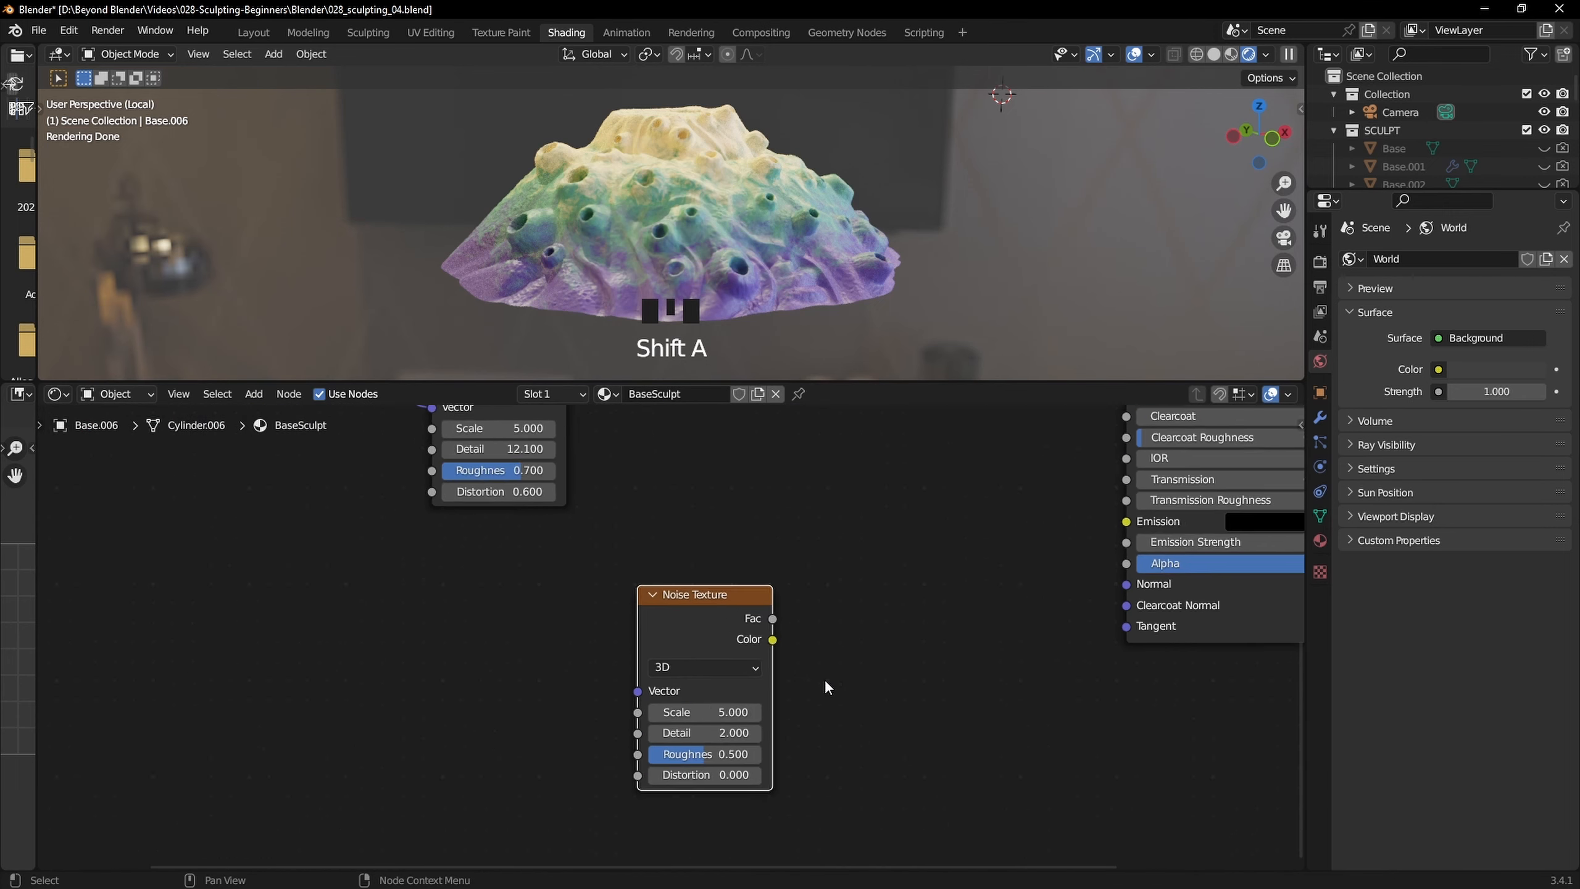
pyautogui.click(738, 724)
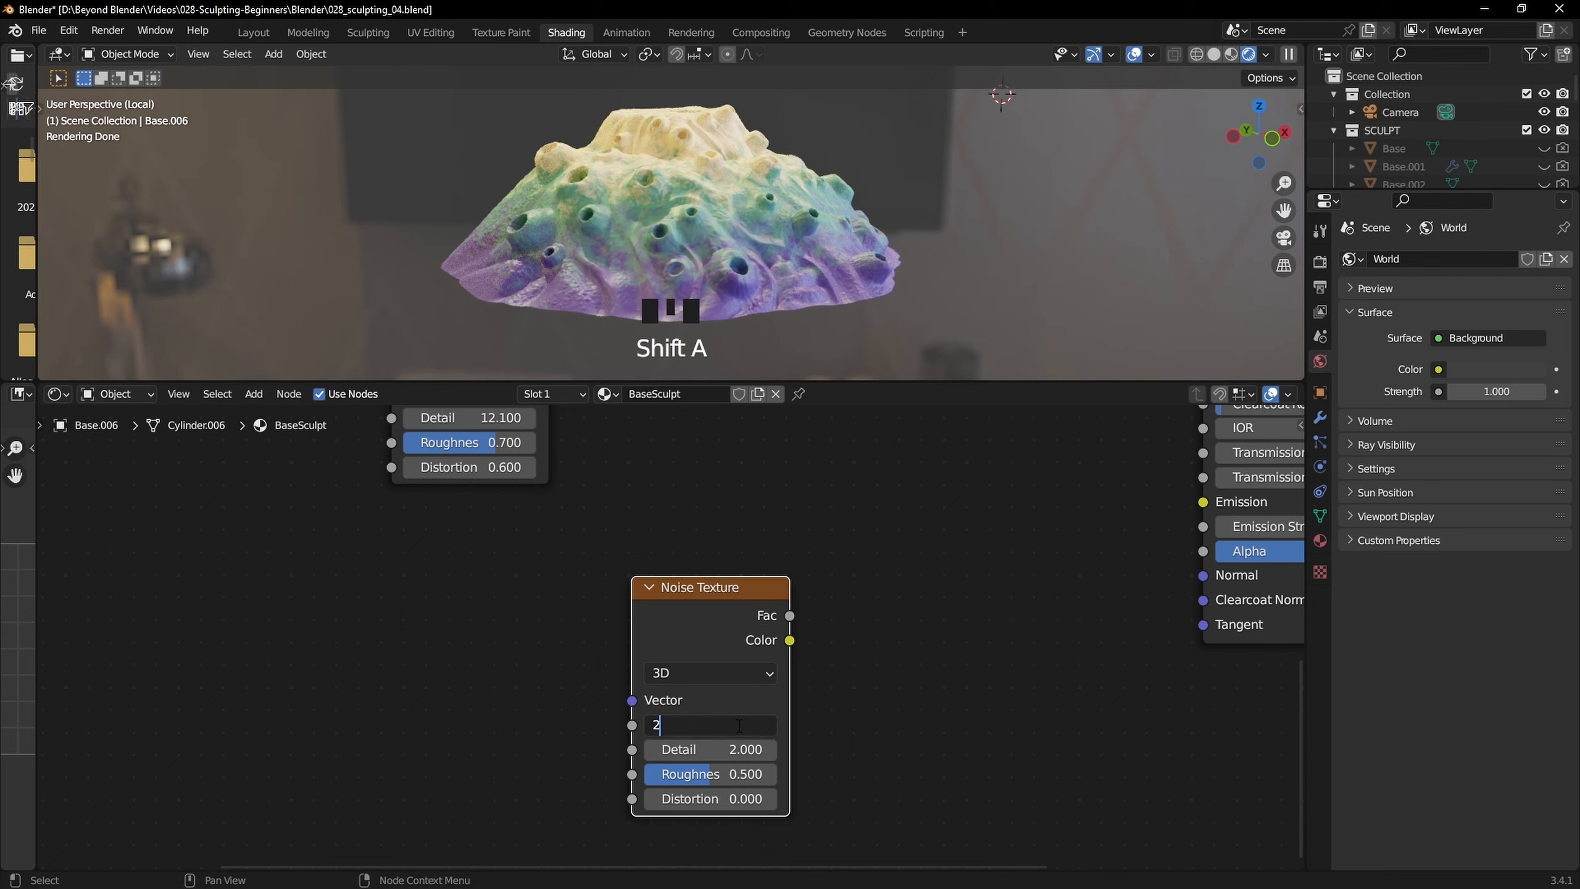
pyautogui.click(738, 724)
pyautogui.moveTo(726, 749); pyautogui.dragTo(765, 749)
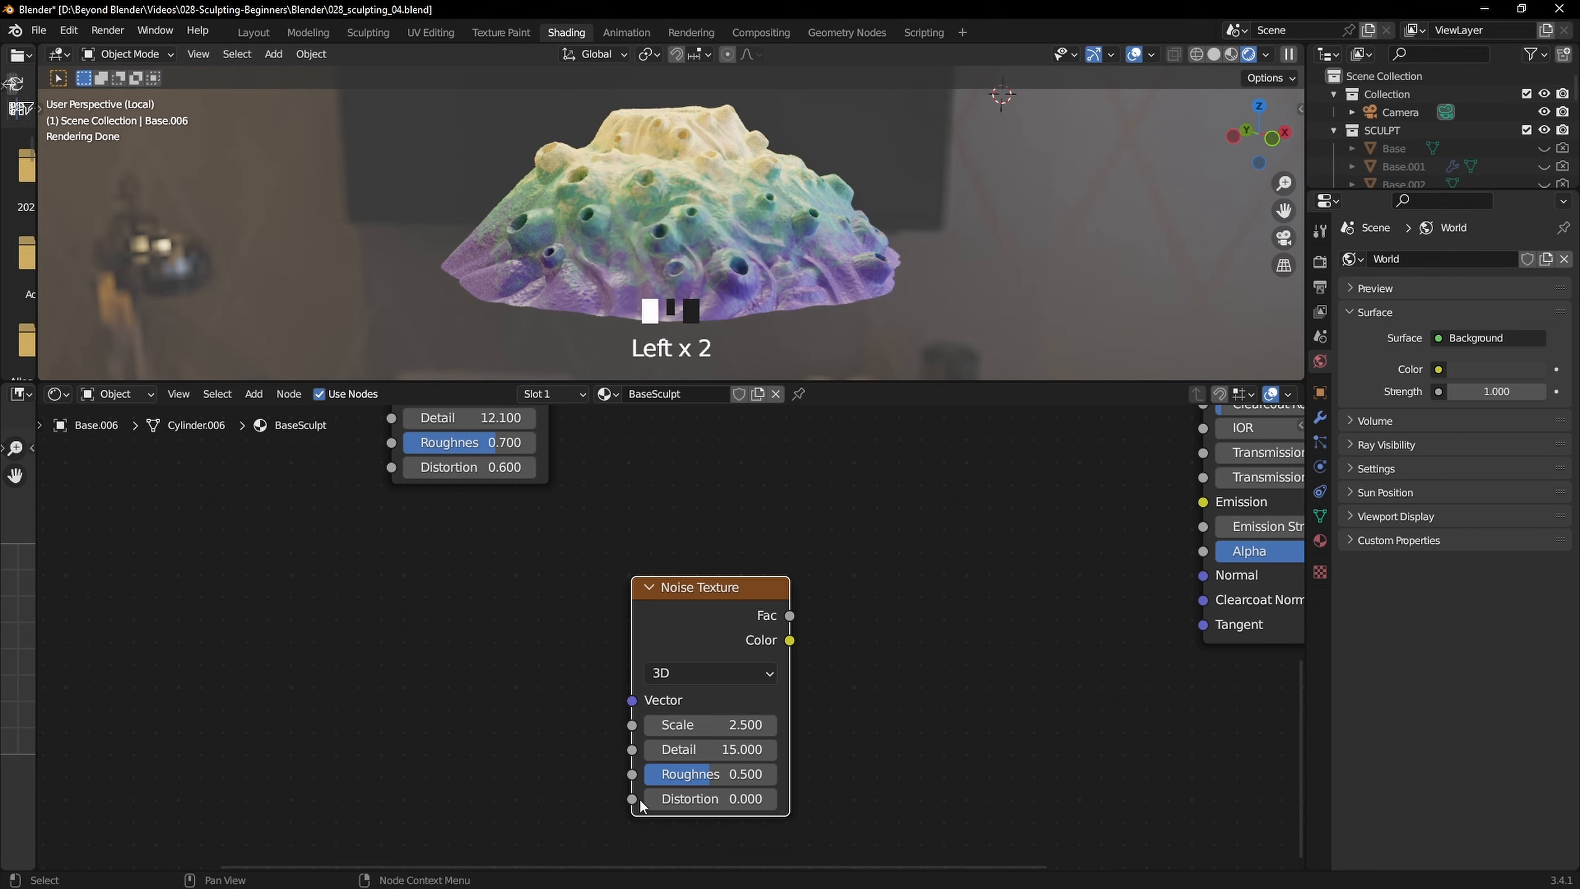
pyautogui.click(716, 773)
pyautogui.click(718, 806)
pyautogui.write('8')
pyautogui.click(717, 806)
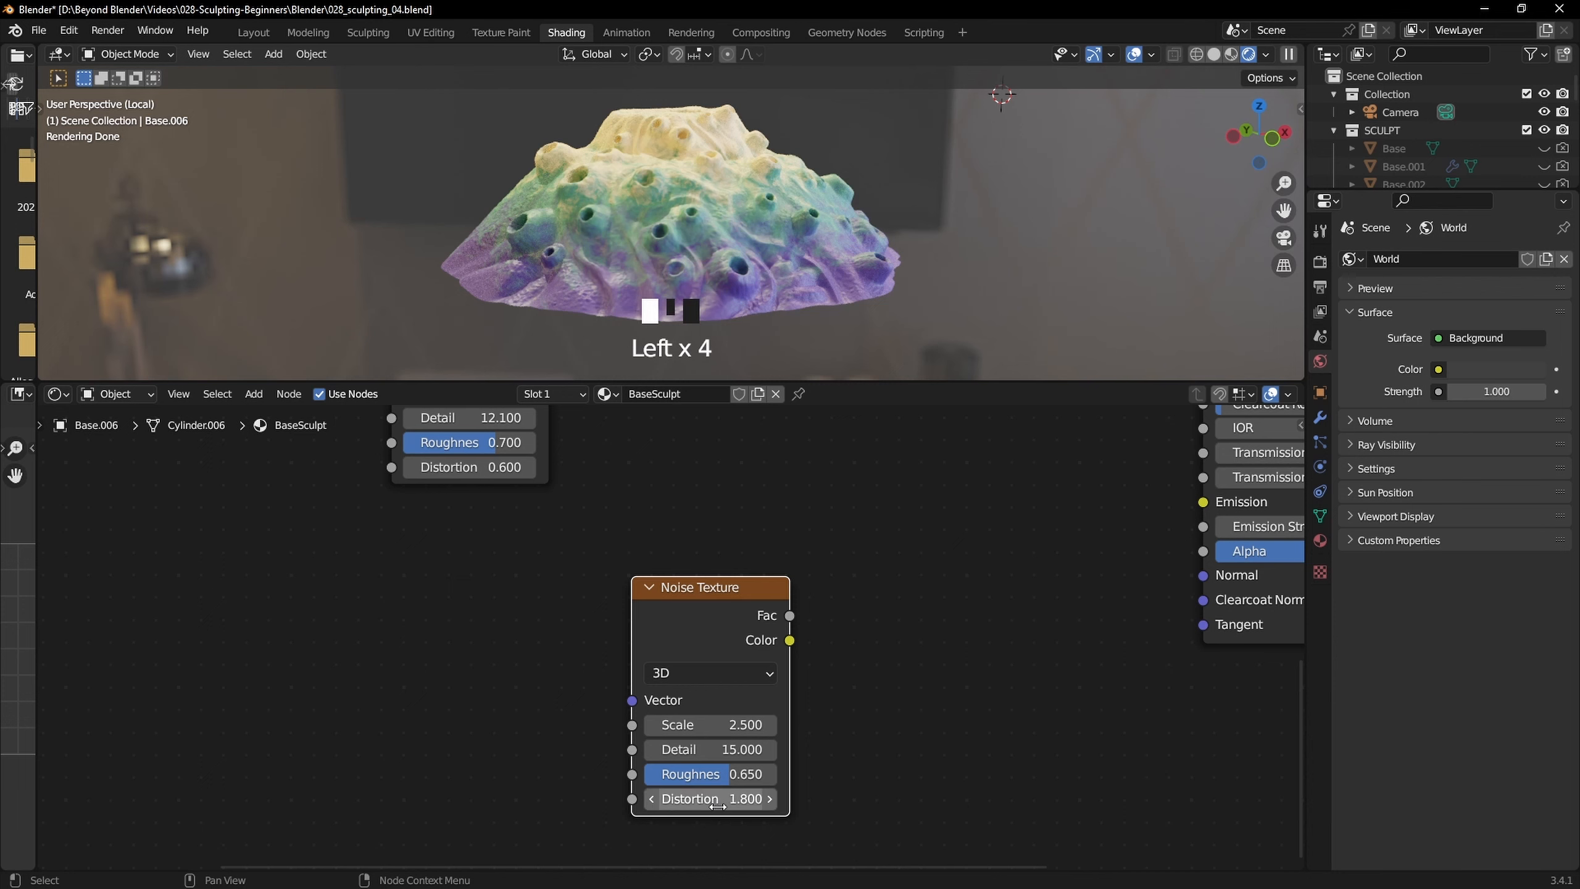
# Connect the new Noise Texture's Fac output to the Principled BSDF's Roughness input and check the sculpt's surface
pyautogui.scroll(-3, 892, 708)
pyautogui.moveTo(860, 671); pyautogui.dragTo(706, 727, button='middle')
pyautogui.scroll(-2, 758, 716)
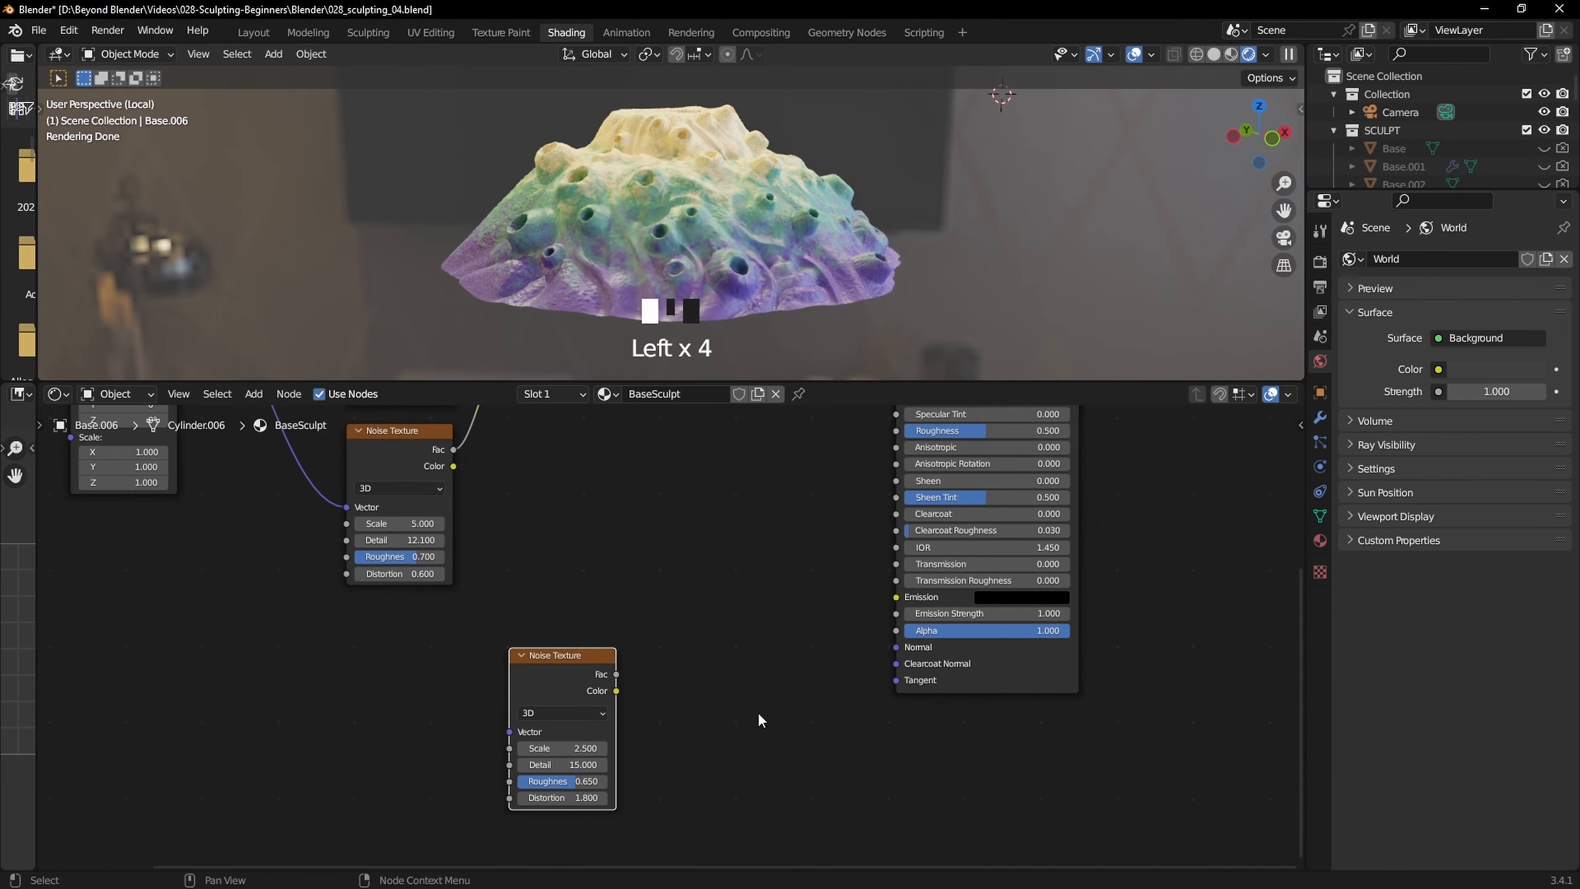
pyautogui.moveTo(781, 682); pyautogui.dragTo(697, 716, button='middle')
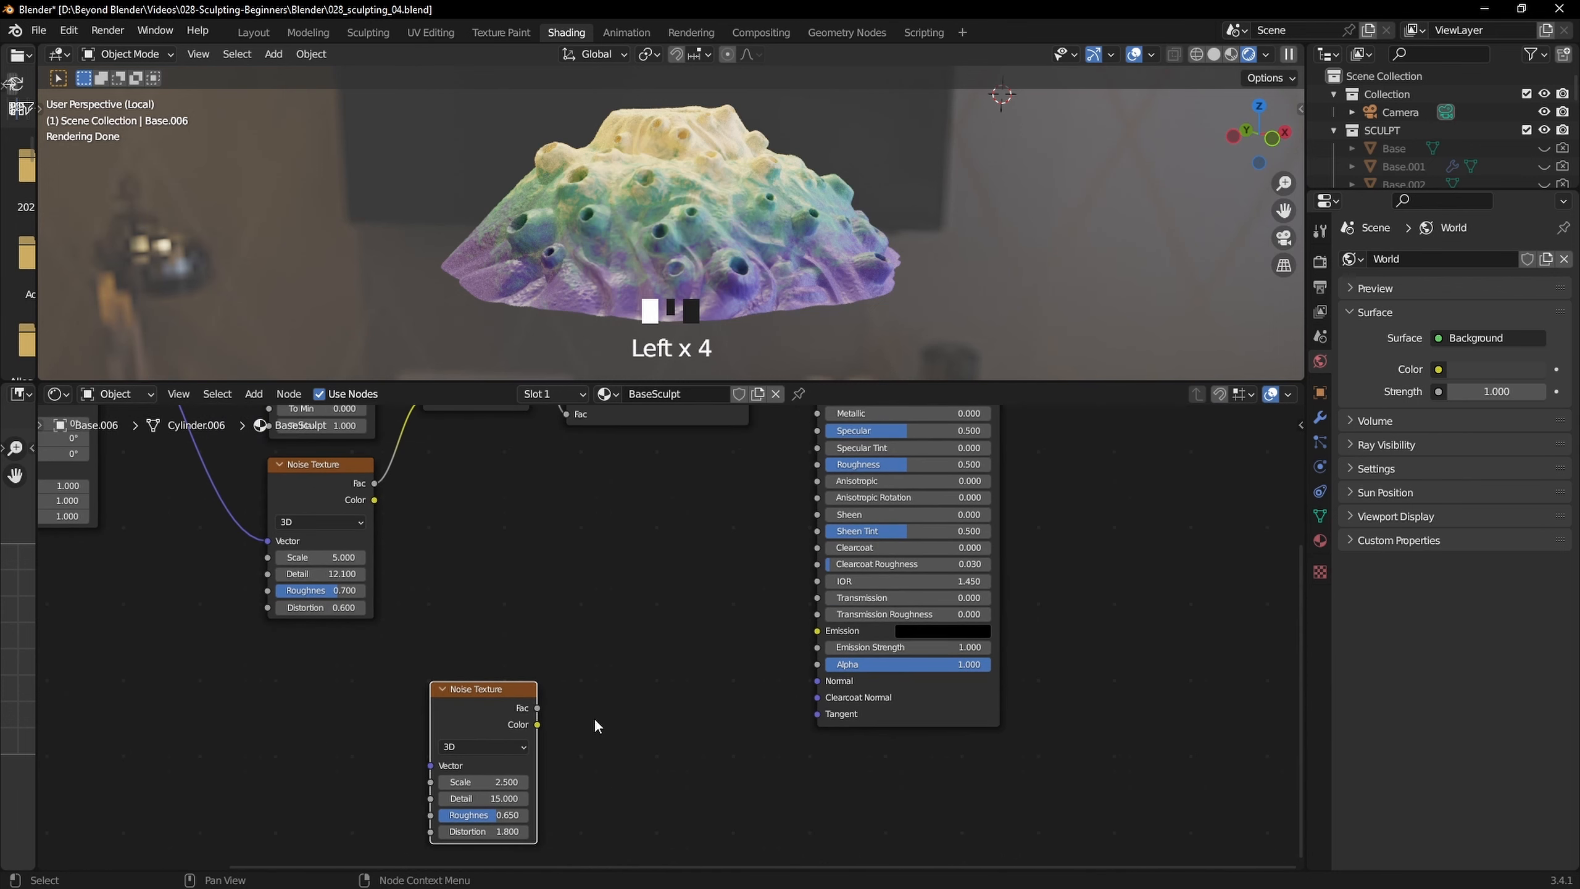
pyautogui.moveTo(537, 708); pyautogui.dragTo(813, 466)
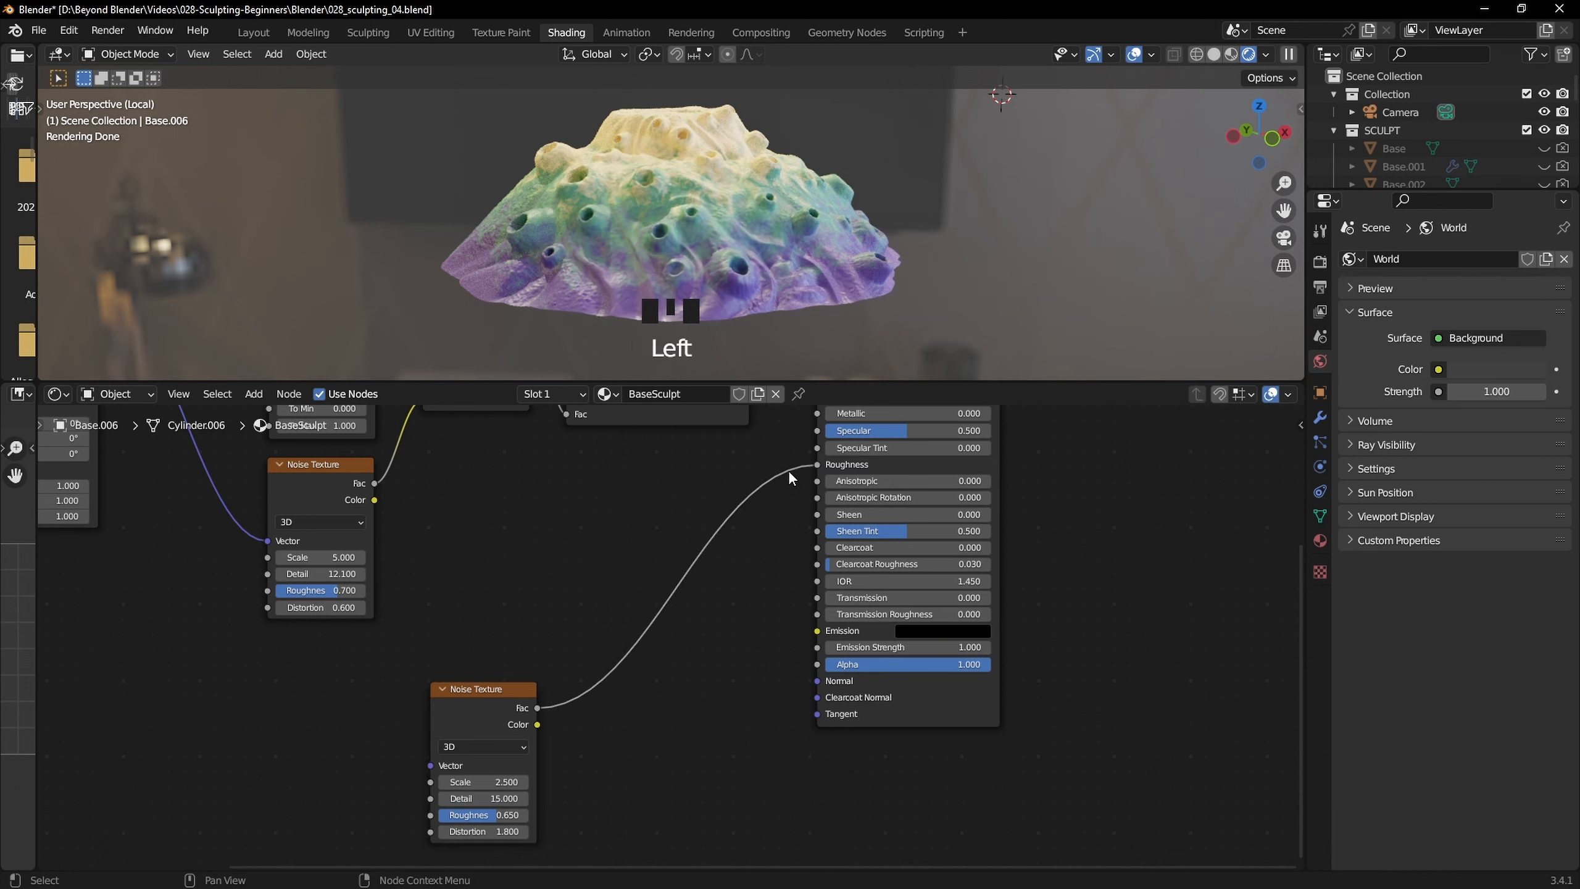
pyautogui.moveTo(746, 261); pyautogui.dragTo(730, 296, button='middle')
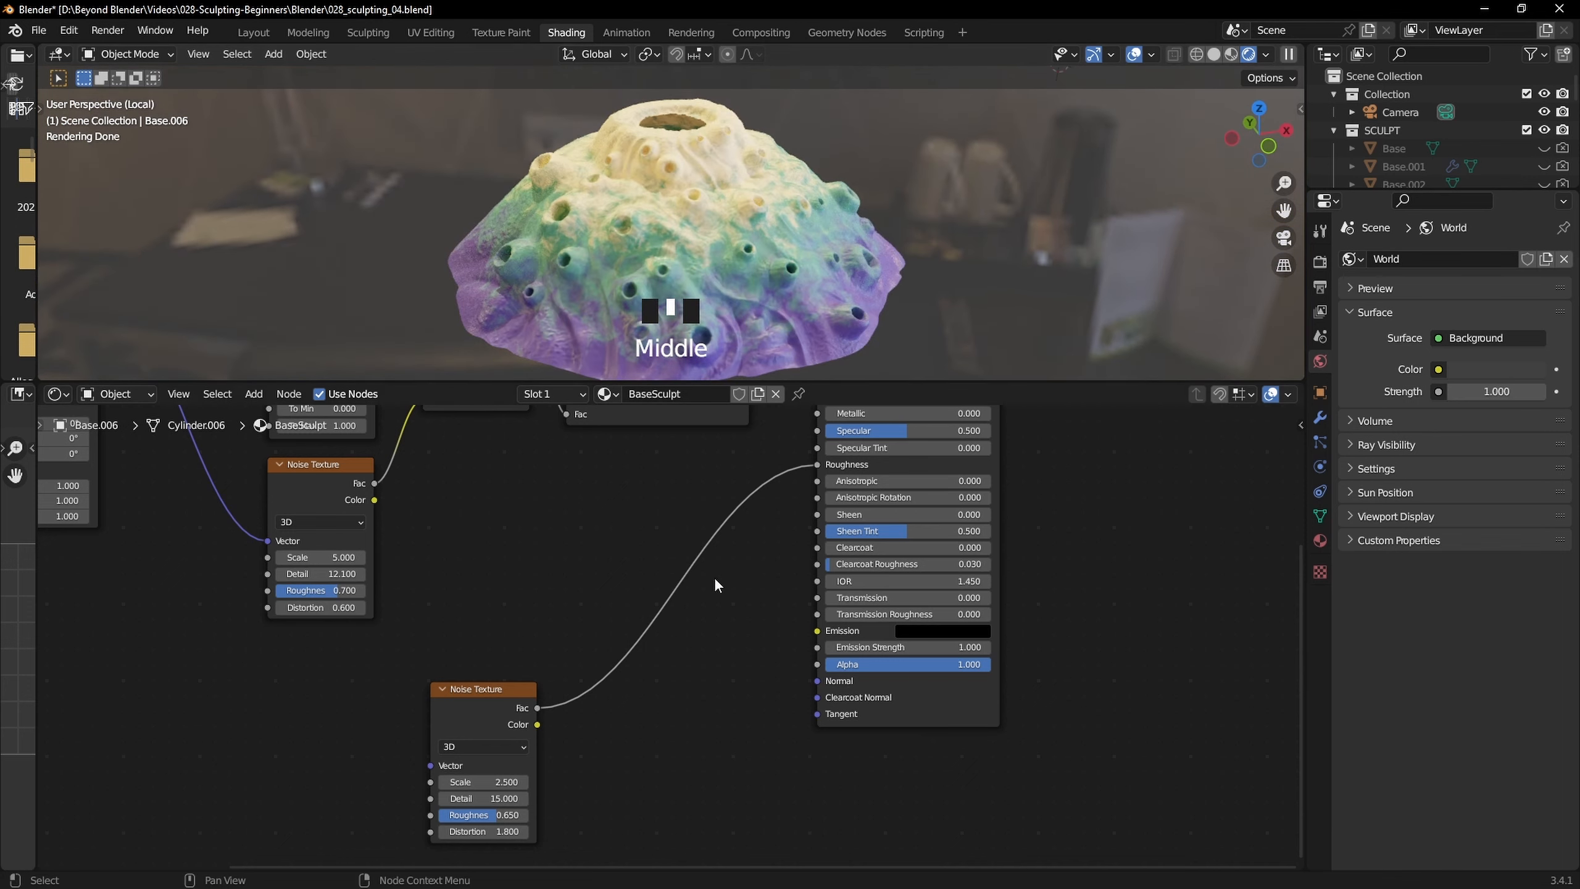
# Move the Mapping and Texture Coordinate nodes lower in the node tree, level with the first Noise Texture chain
pyautogui.moveTo(495, 695); pyautogui.dragTo(762, 723, button='middle')
pyautogui.scroll(-2, 642, 605)
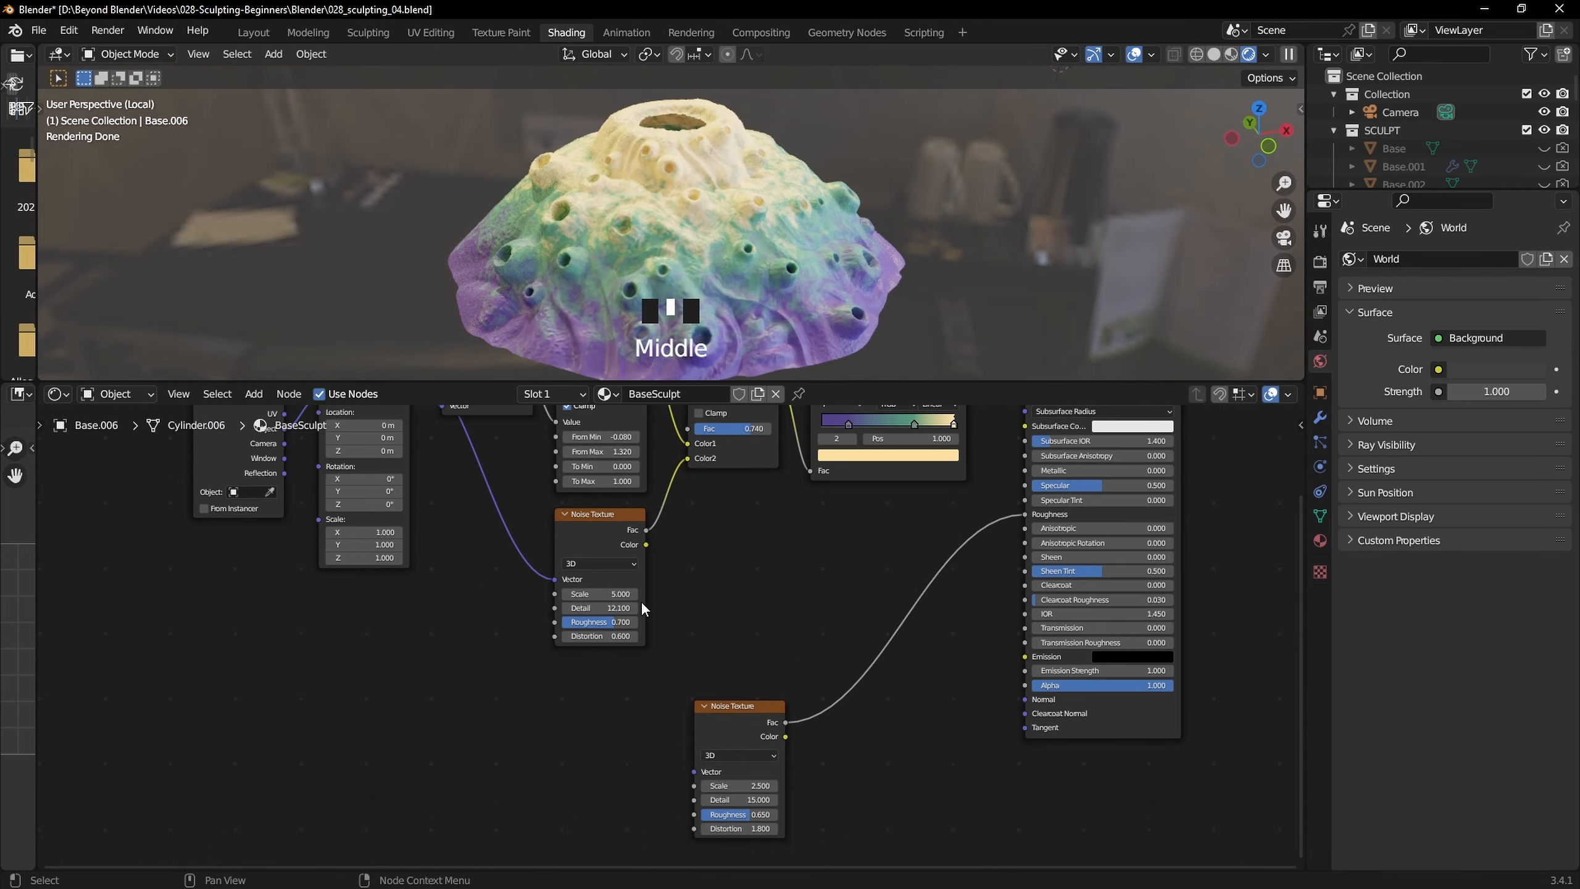
pyautogui.scroll(-1, 459, 520)
pyautogui.moveTo(459, 526); pyautogui.dragTo(441, 654, button='middle')
pyautogui.moveTo(382, 500); pyautogui.dragTo(378, 574)
pyautogui.moveTo(256, 516); pyautogui.dragTo(261, 575)
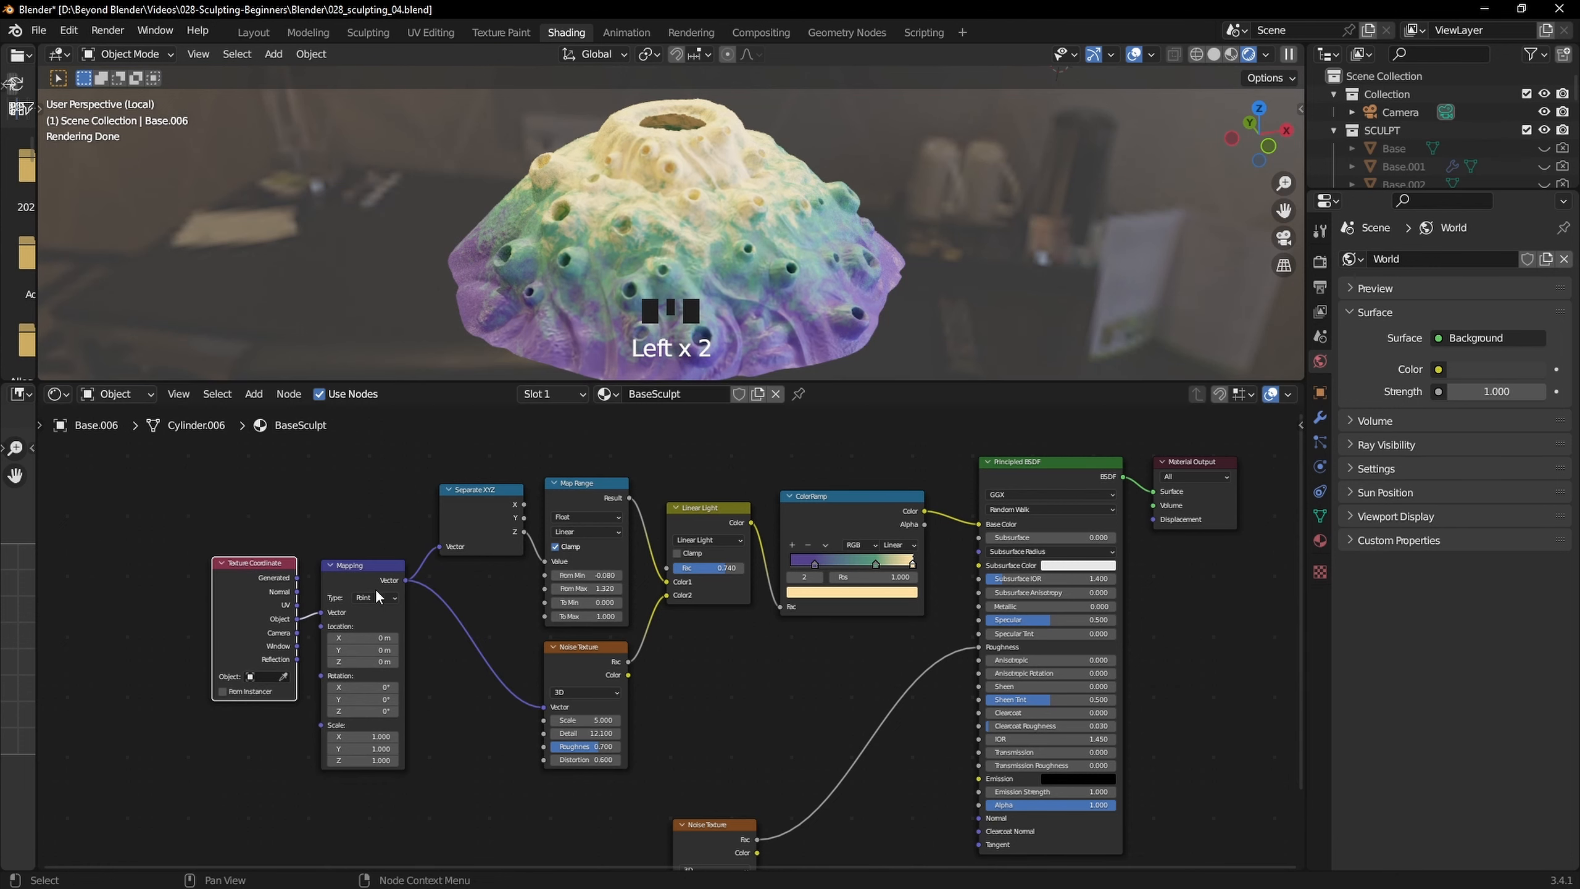
# Connect the Mapping node's Vector output to the second Noise Texture's Vector input and align that node below the first Noise Texture
pyautogui.moveTo(405, 578); pyautogui.dragTo(396, 518, button='middle')
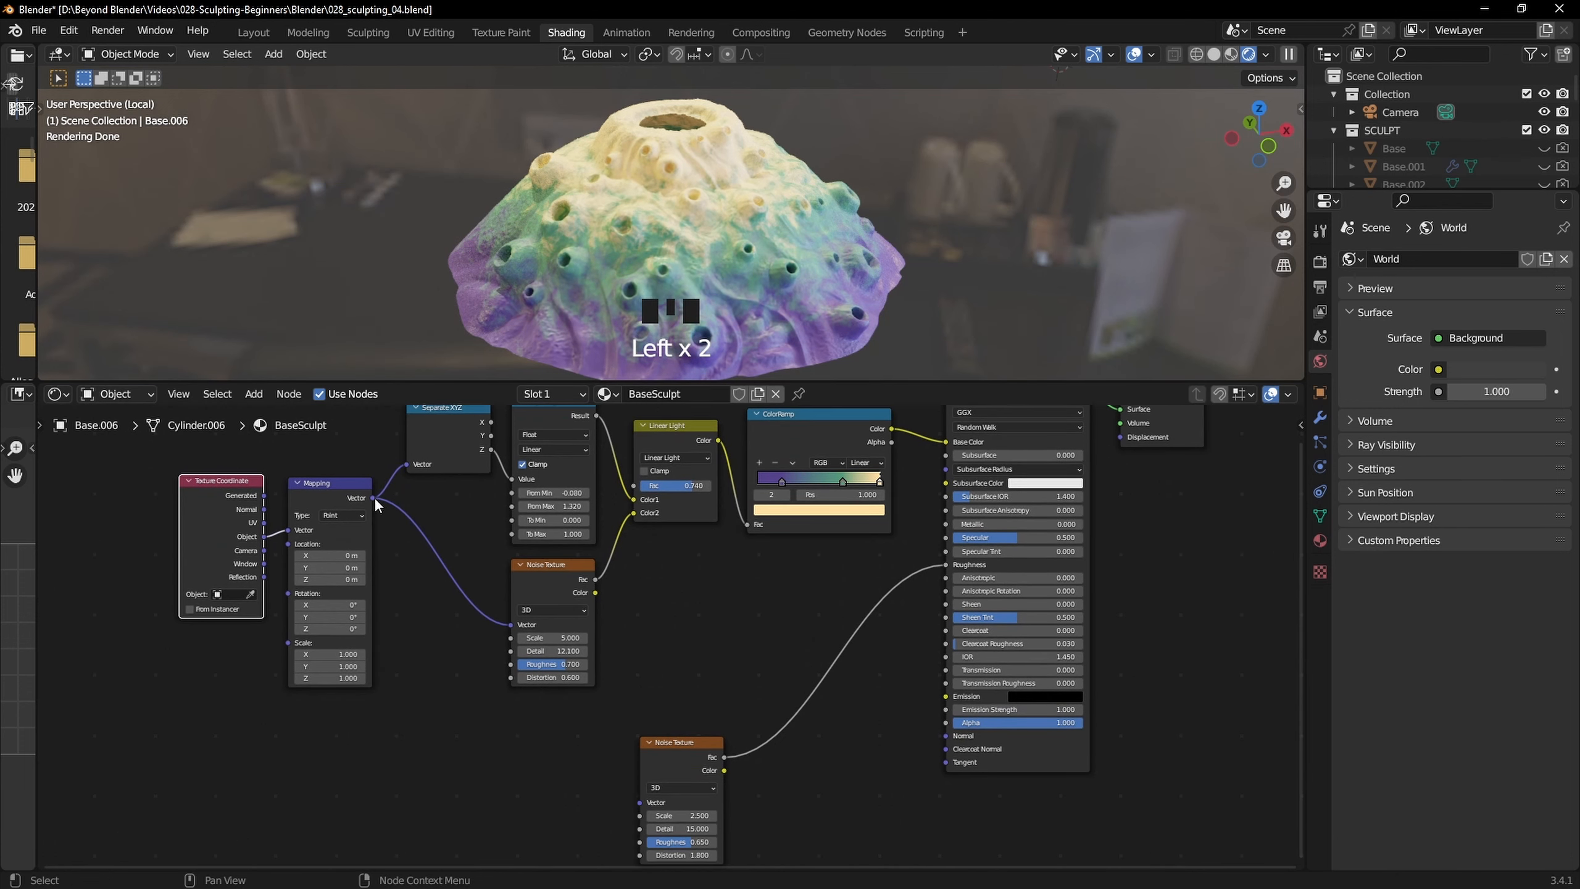
pyautogui.moveTo(373, 498); pyautogui.dragTo(639, 802)
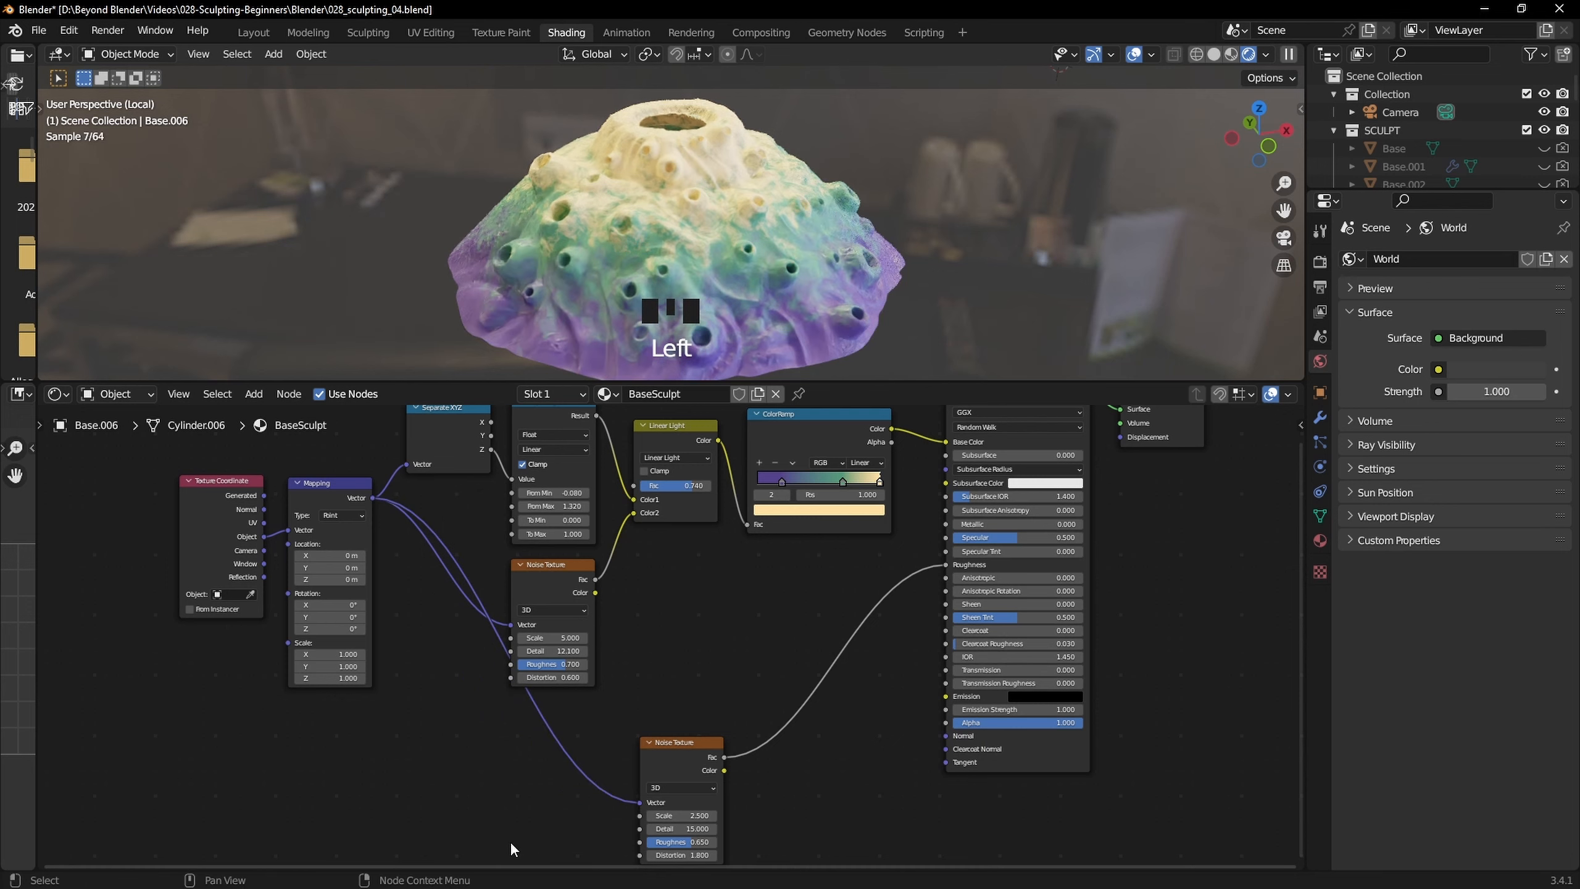
pyautogui.moveTo(669, 741); pyautogui.dragTo(536, 754)
pyautogui.moveTo(751, 717); pyautogui.dragTo(754, 654, button='middle')
pyautogui.scroll(3, 773, 205)
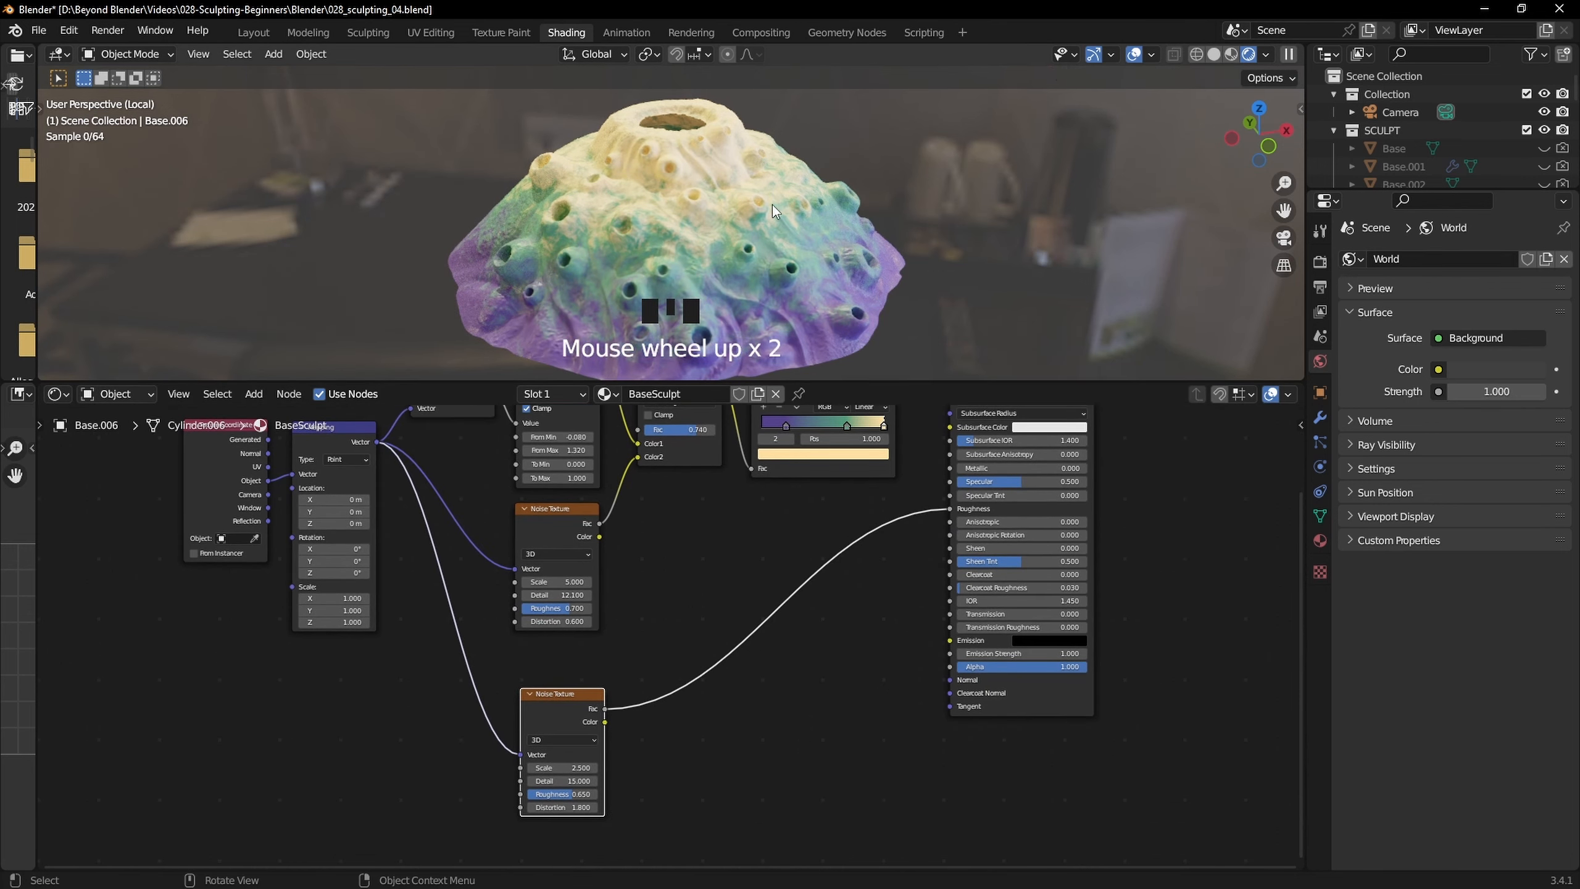
pyautogui.moveTo(763, 279); pyautogui.dragTo(852, 265, button='middle')
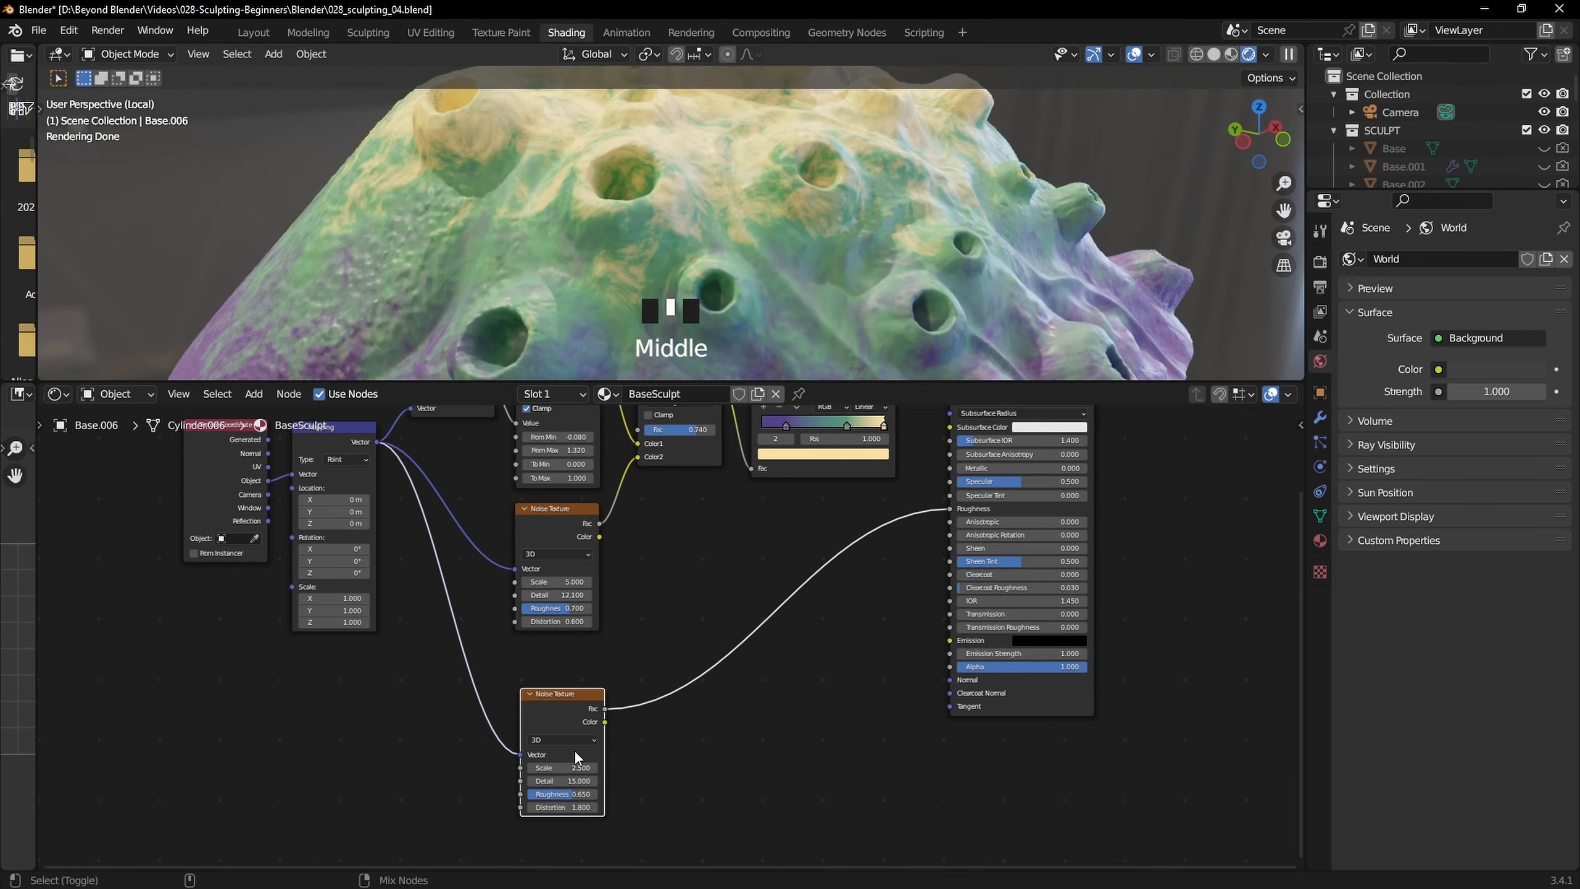
# Preview the Noise Texture that feeds Roughness directly on the model and open the converter nodes available for adding
pyautogui.keyDown('ctrl'); pyautogui.keyDown('shift'); pyautogui.click(576, 695); pyautogui.keyUp('shift'); pyautogui.keyUp('ctrl')
pyautogui.moveTo(818, 352)
pyautogui.mouseDown(button='middle')
pyautogui.moveTo(824, 305)
pyautogui.moveTo(948, 290)
pyautogui.moveTo(864, 293)
pyautogui.moveTo(859, 366)
pyautogui.mouseUp(button='middle')
pyautogui.scroll(1, 948, 289)
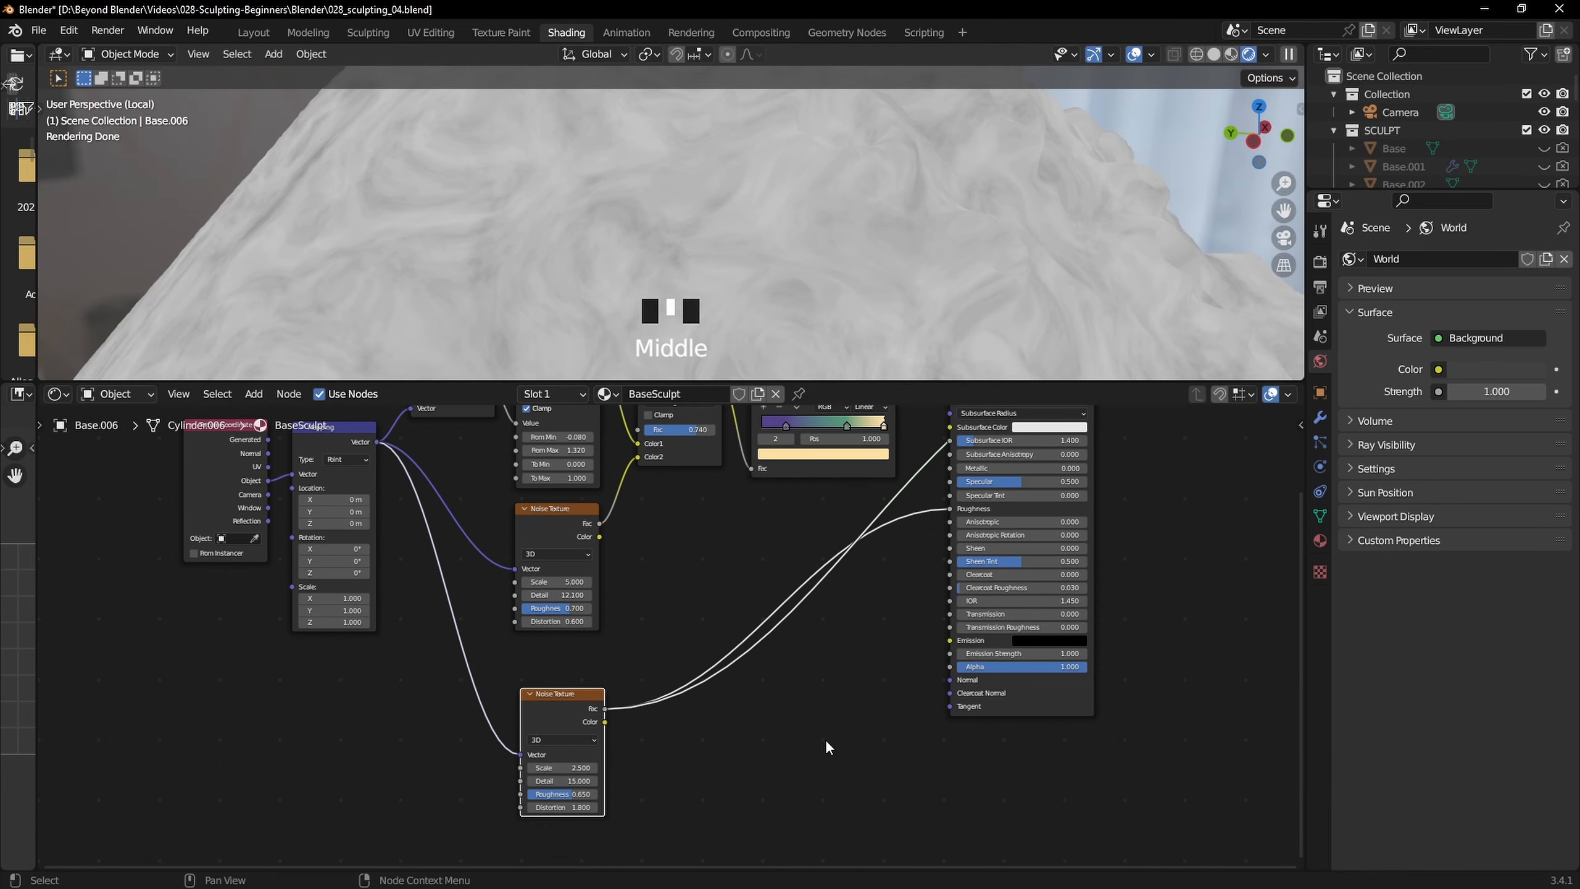
pyautogui.hotkey('shift', 'a')
pyautogui.moveTo(827, 795)
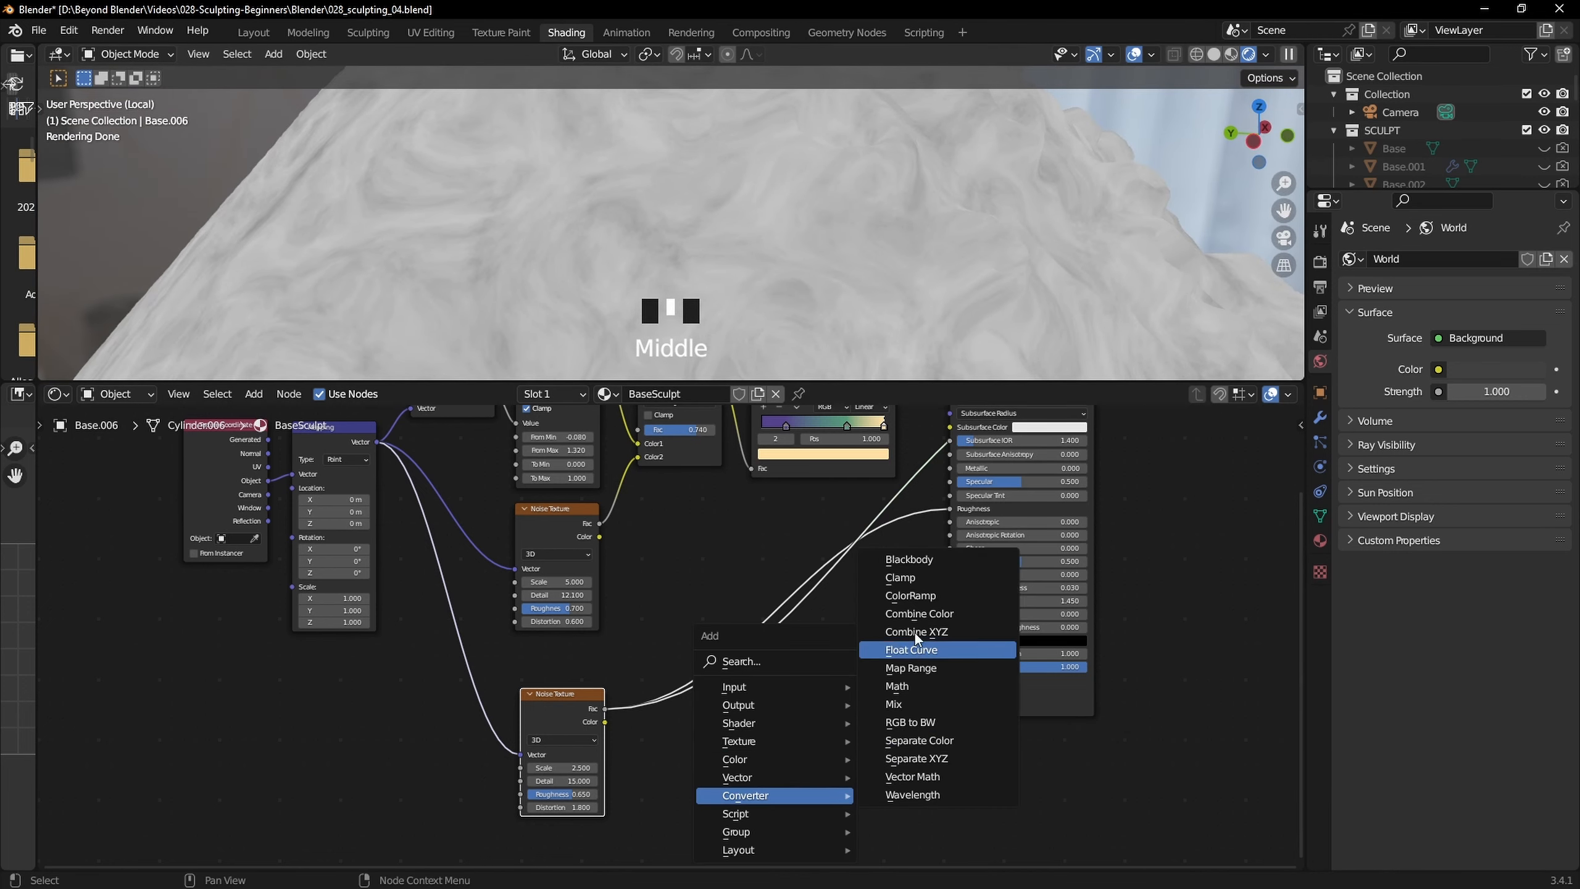
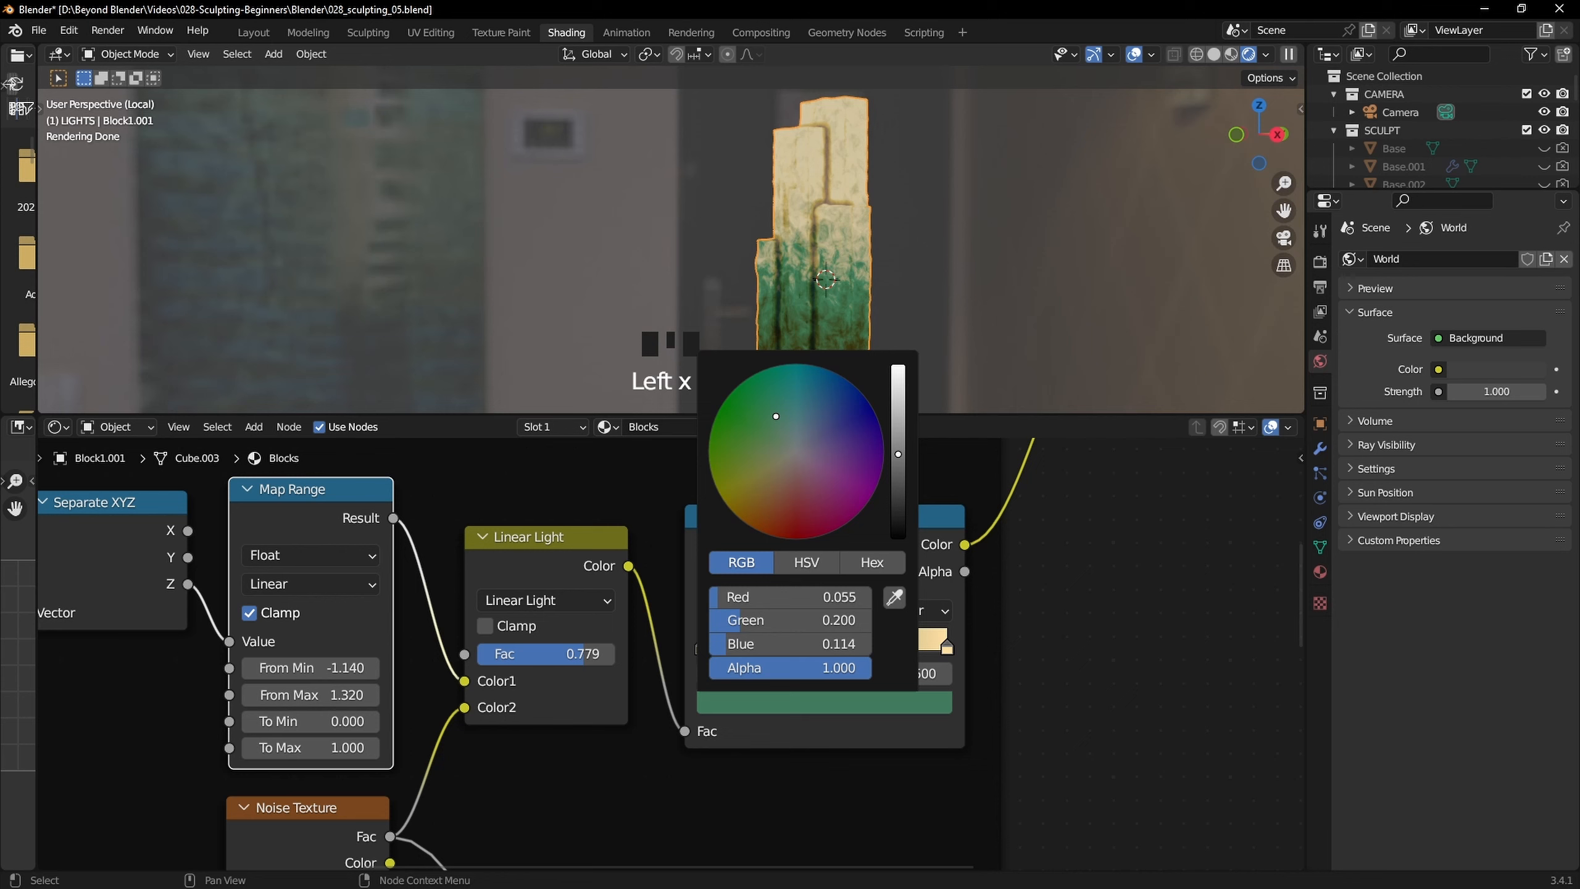
# Set the middle ColorRamp stop to a muted green with hue 0.267, saturation 0.550 and value 0.179
pyautogui.moveTo(897, 454); pyautogui.dragTo(897, 458)
pyautogui.moveTo(773, 428); pyautogui.dragTo(761, 441)
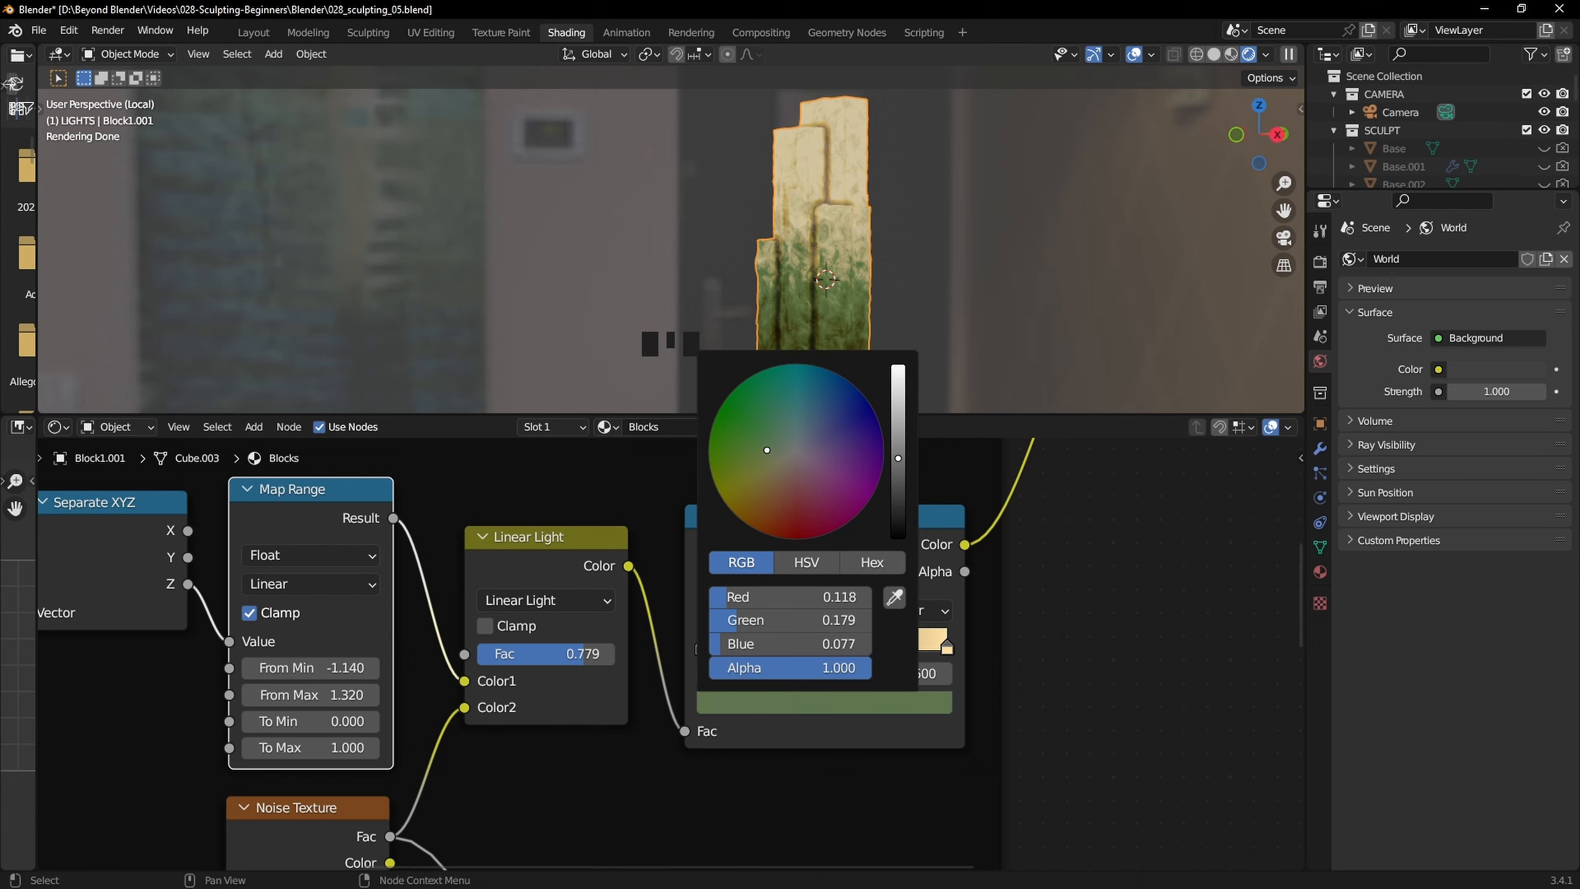
pyautogui.click(805, 562)
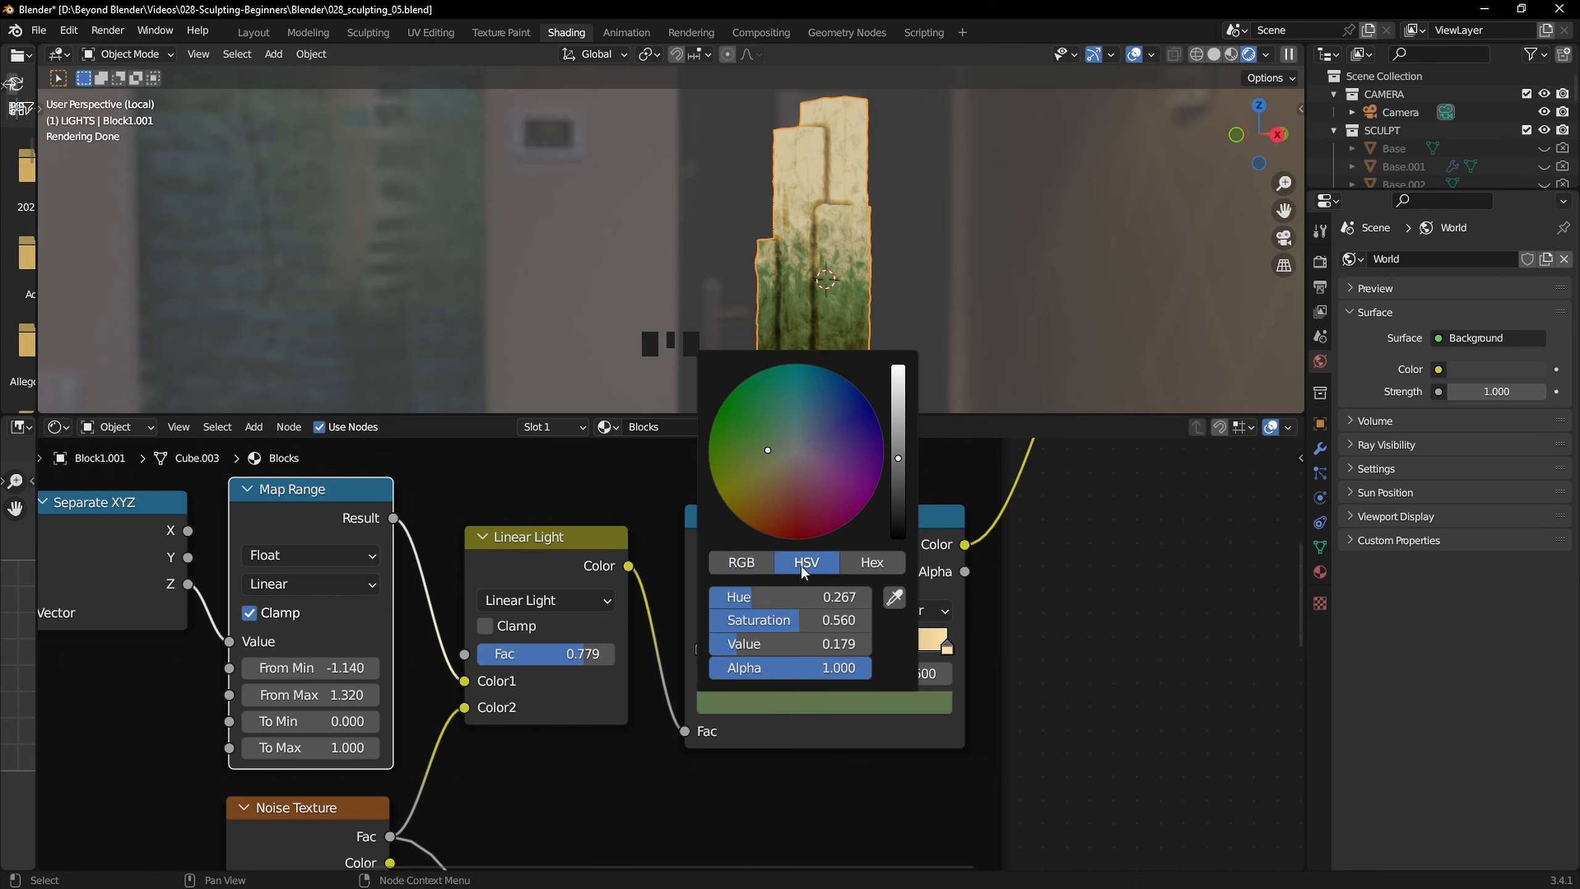
pyautogui.click(799, 620)
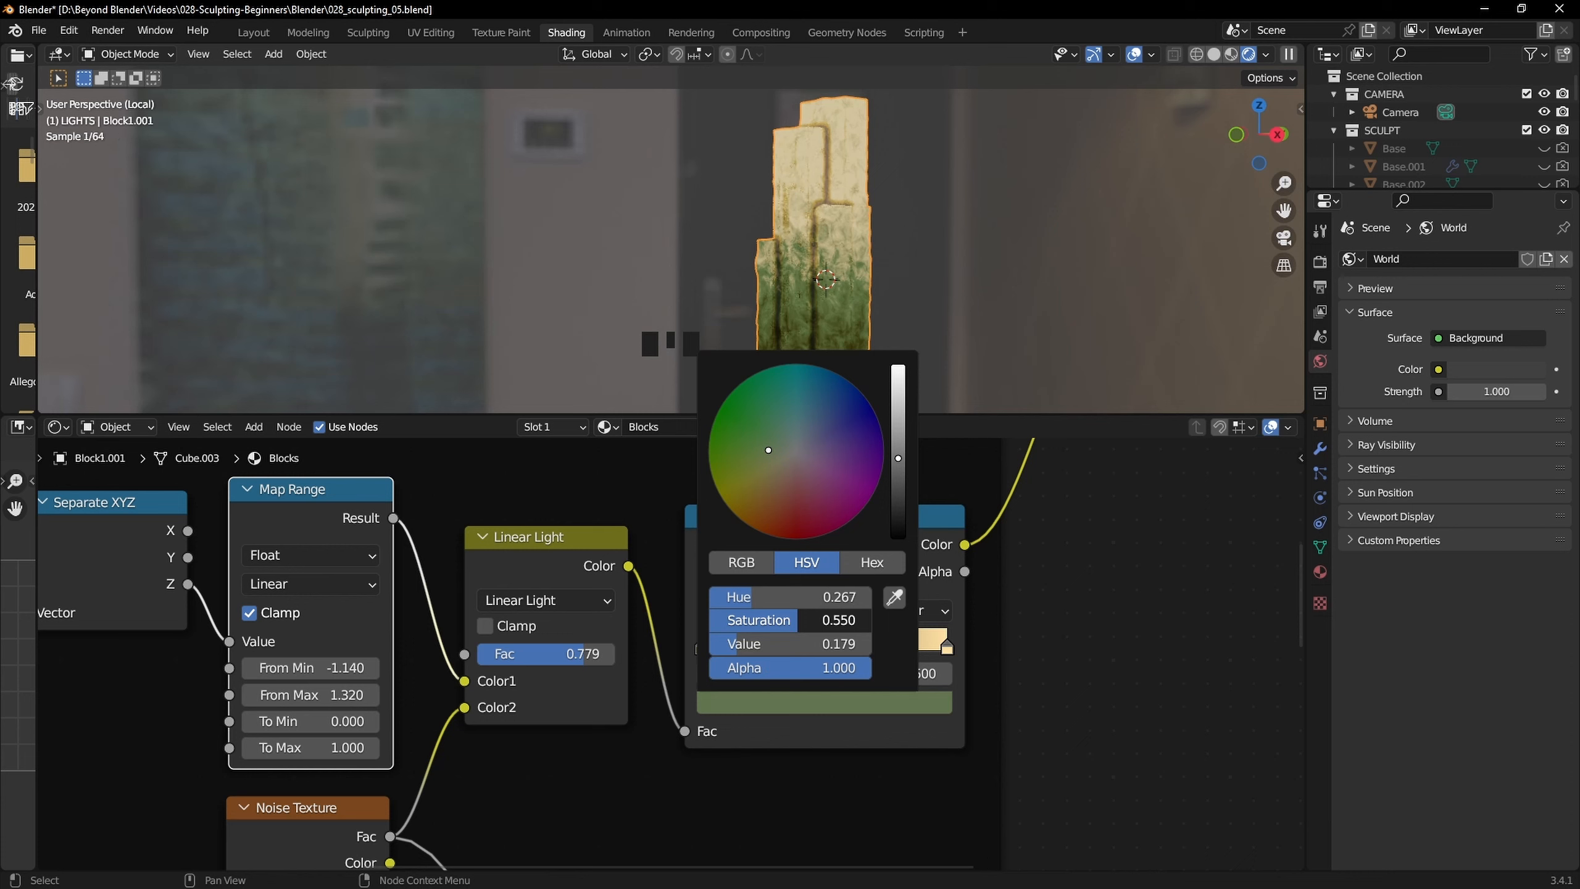
# Darken the last ColorRamp stop to a muted beige with hue 0.143 and saturation 0.526
pyautogui.click(946, 648)
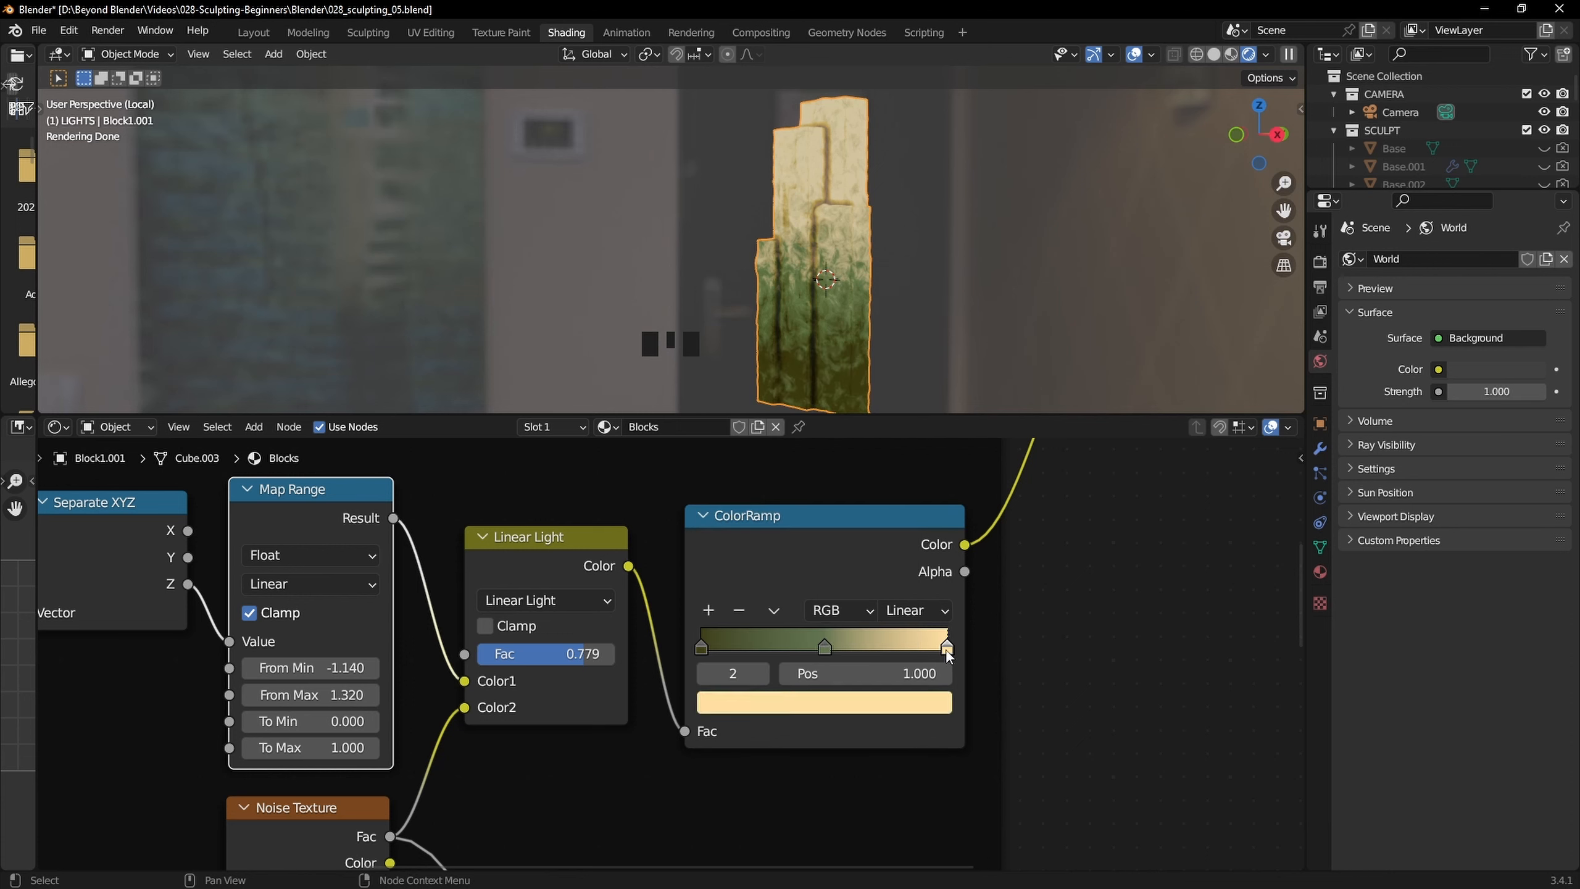
pyautogui.click(919, 707)
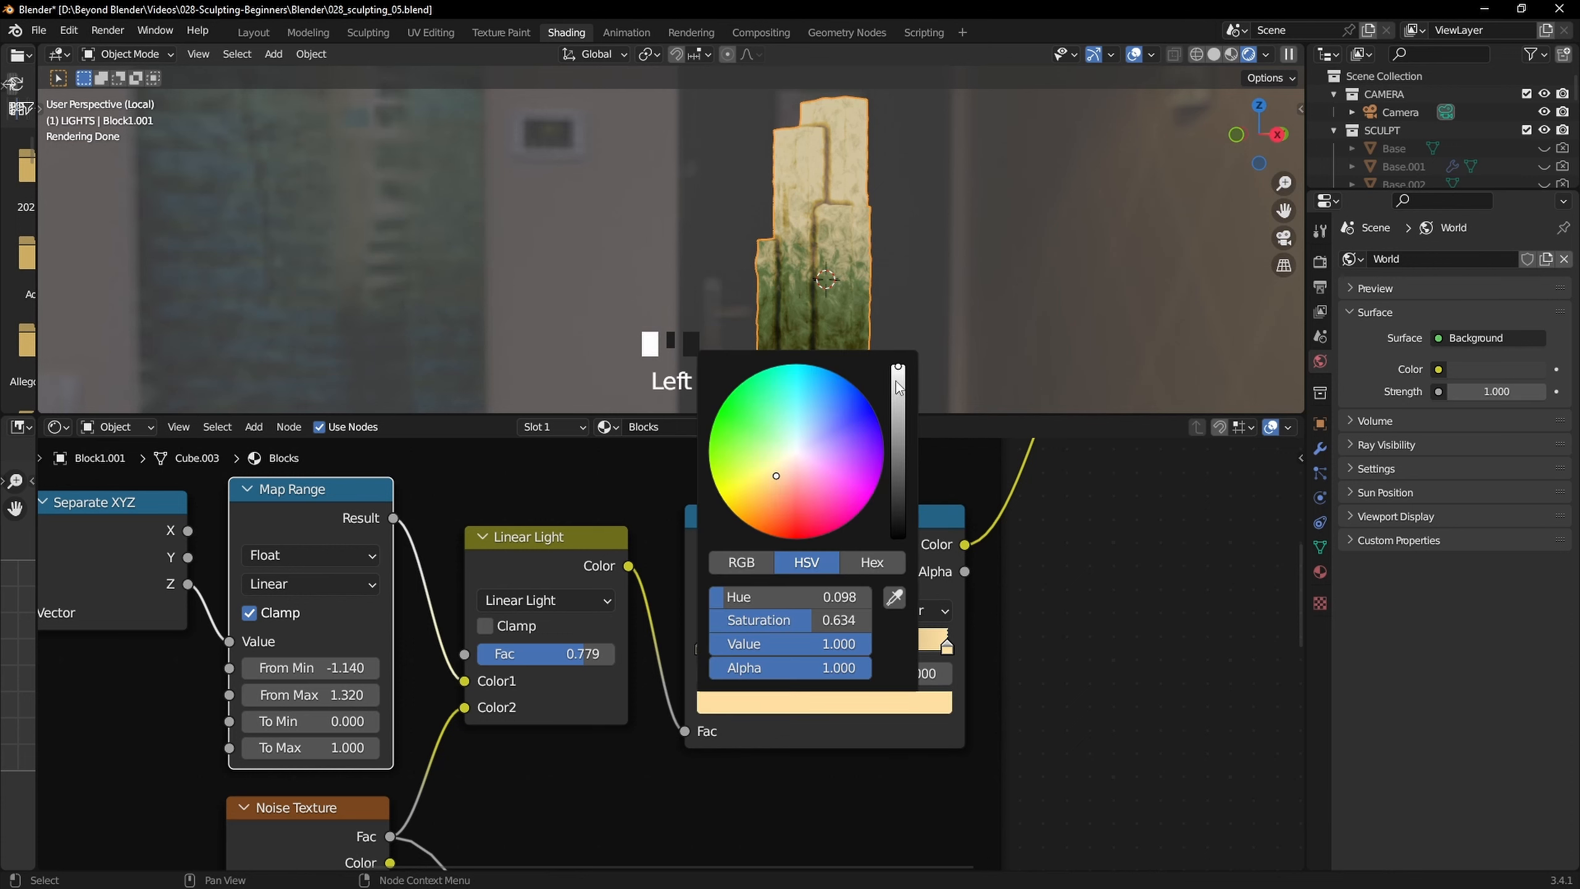
pyautogui.moveTo(897, 386); pyautogui.dragTo(897, 420)
pyautogui.moveTo(778, 475)
pyautogui.mouseDown()
pyautogui.moveTo(768, 455)
pyautogui.moveTo(811, 449)
pyautogui.moveTo(762, 479)
pyautogui.moveTo(777, 469)
pyautogui.mouseUp()
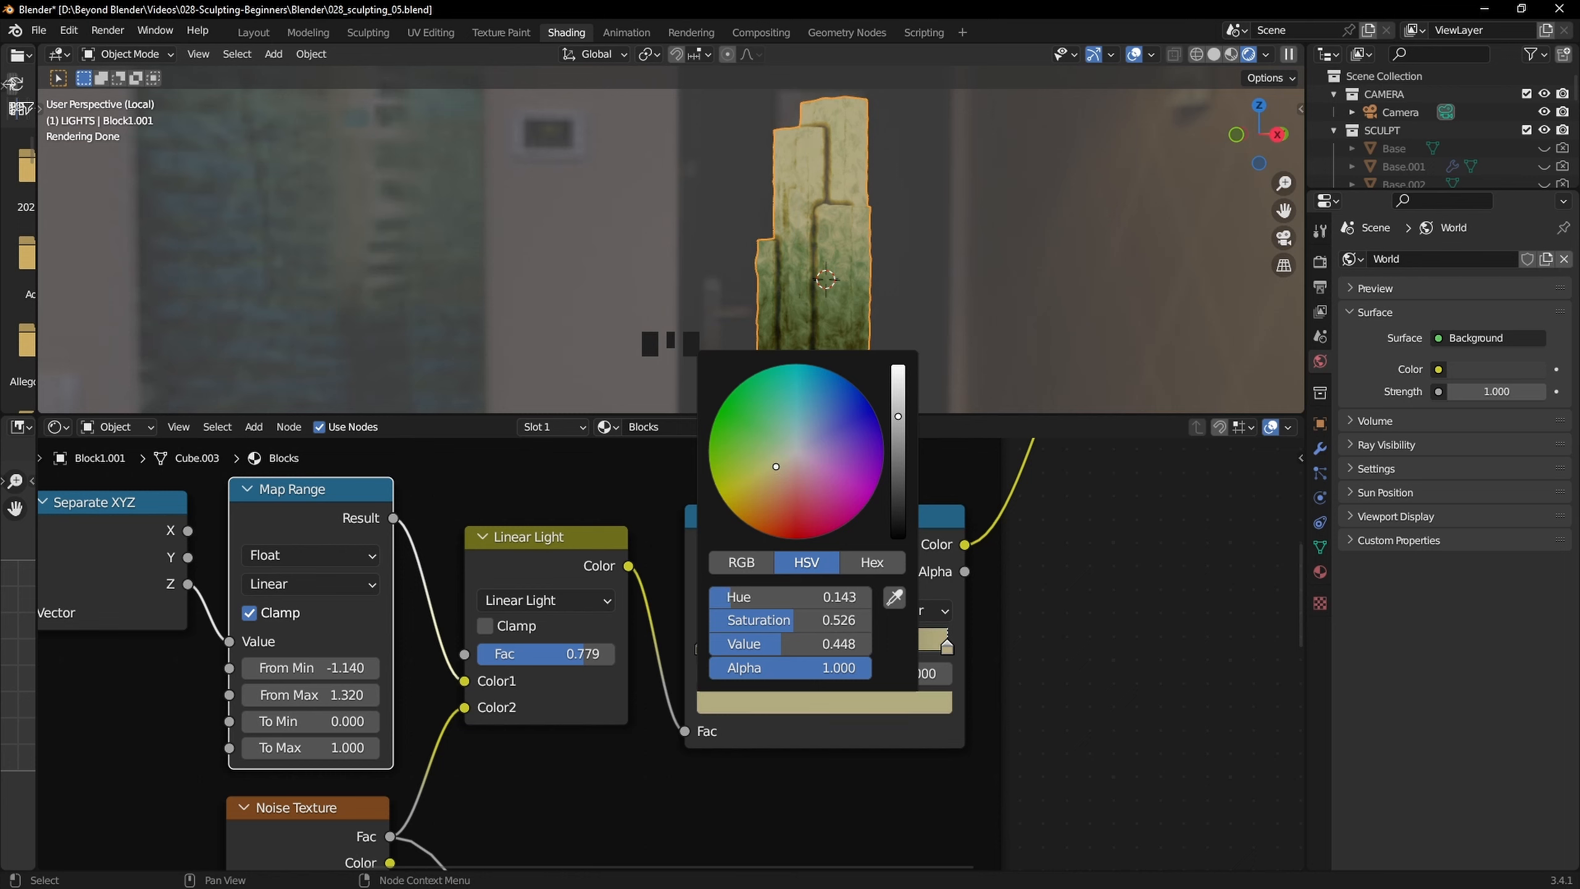
pyautogui.moveTo(898, 426)
pyautogui.mouseDown()
pyautogui.moveTo(898, 451)
pyautogui.moveTo(898, 430)
pyautogui.mouseUp()
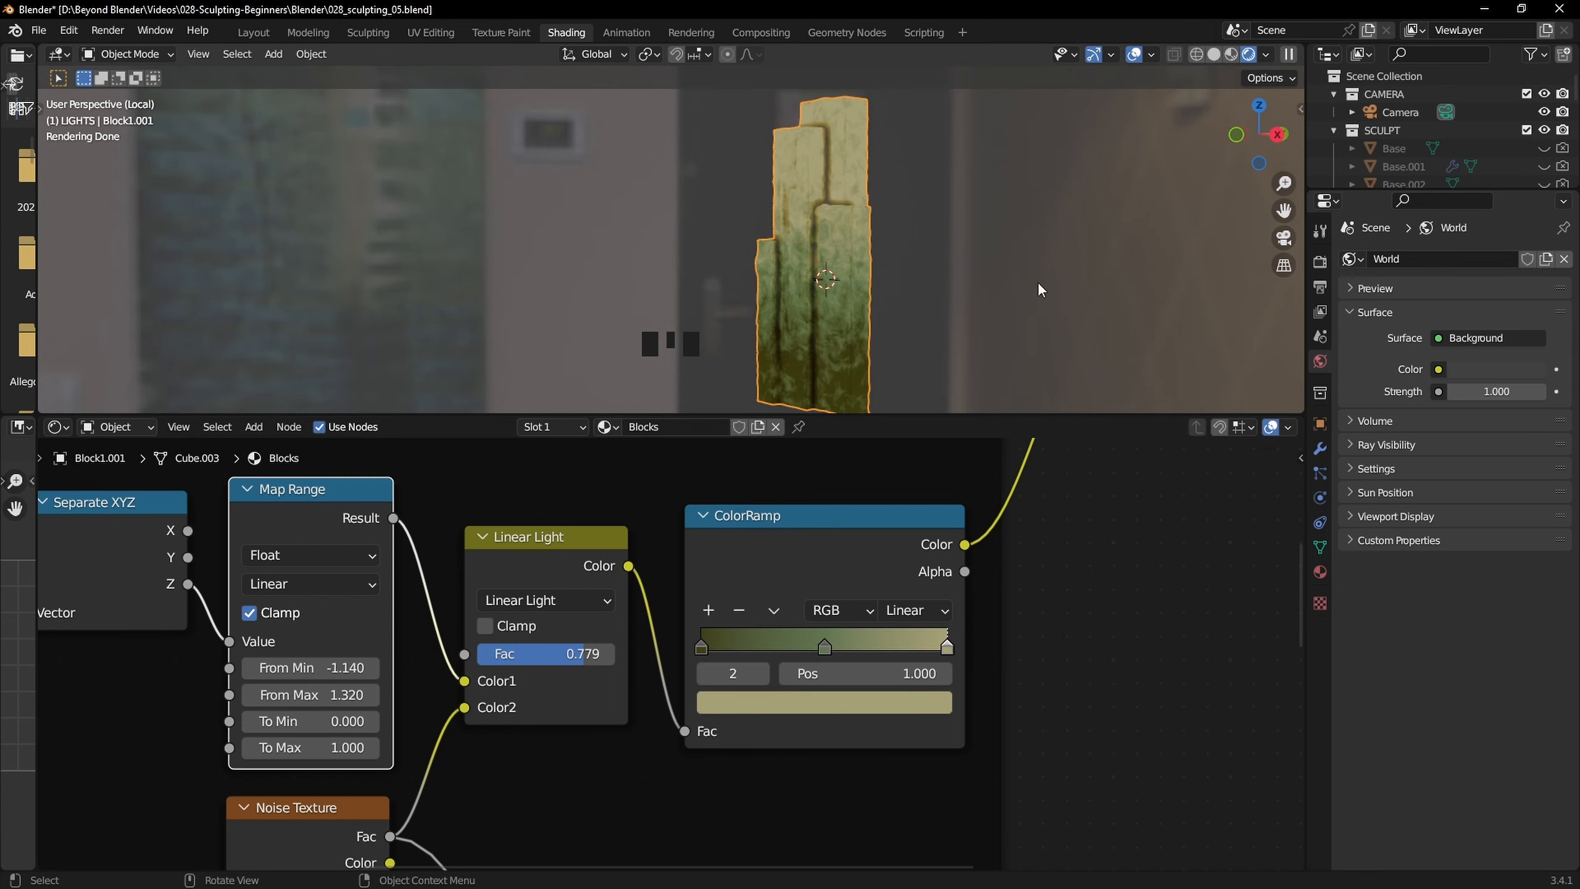
# Deselect the block and compare its colours with the rest of the scene in the Layout workspace, then return to Shading
pyautogui.scroll(-3, 1065, 274)
pyautogui.click(1065, 275)
pyautogui.moveTo(911, 249); pyautogui.dragTo(1006, 231, button='middle')
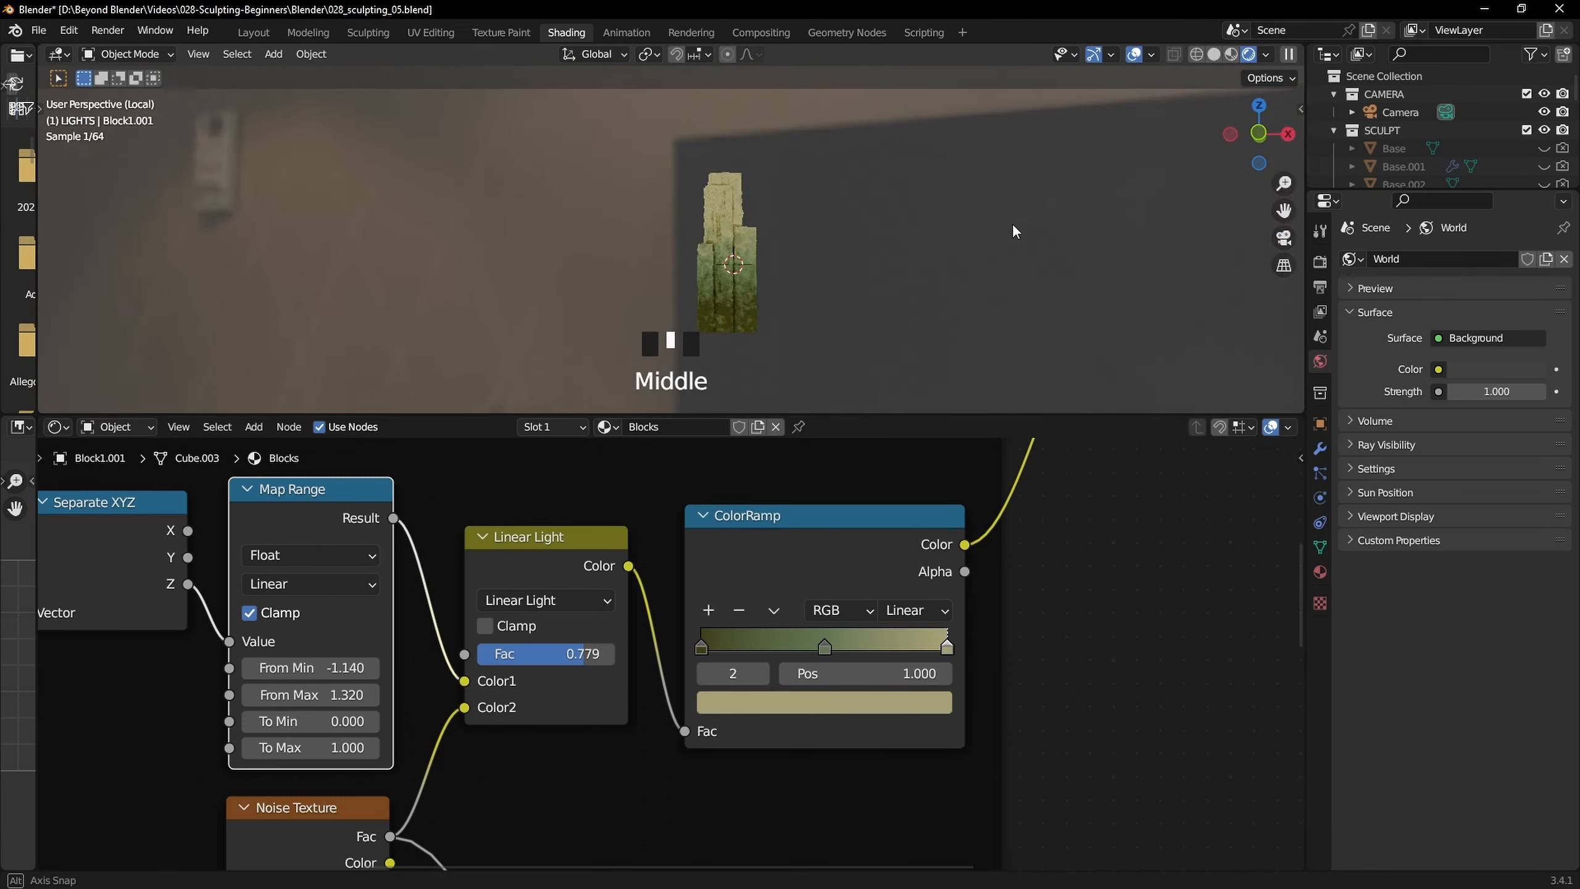
pyautogui.click(253, 31)
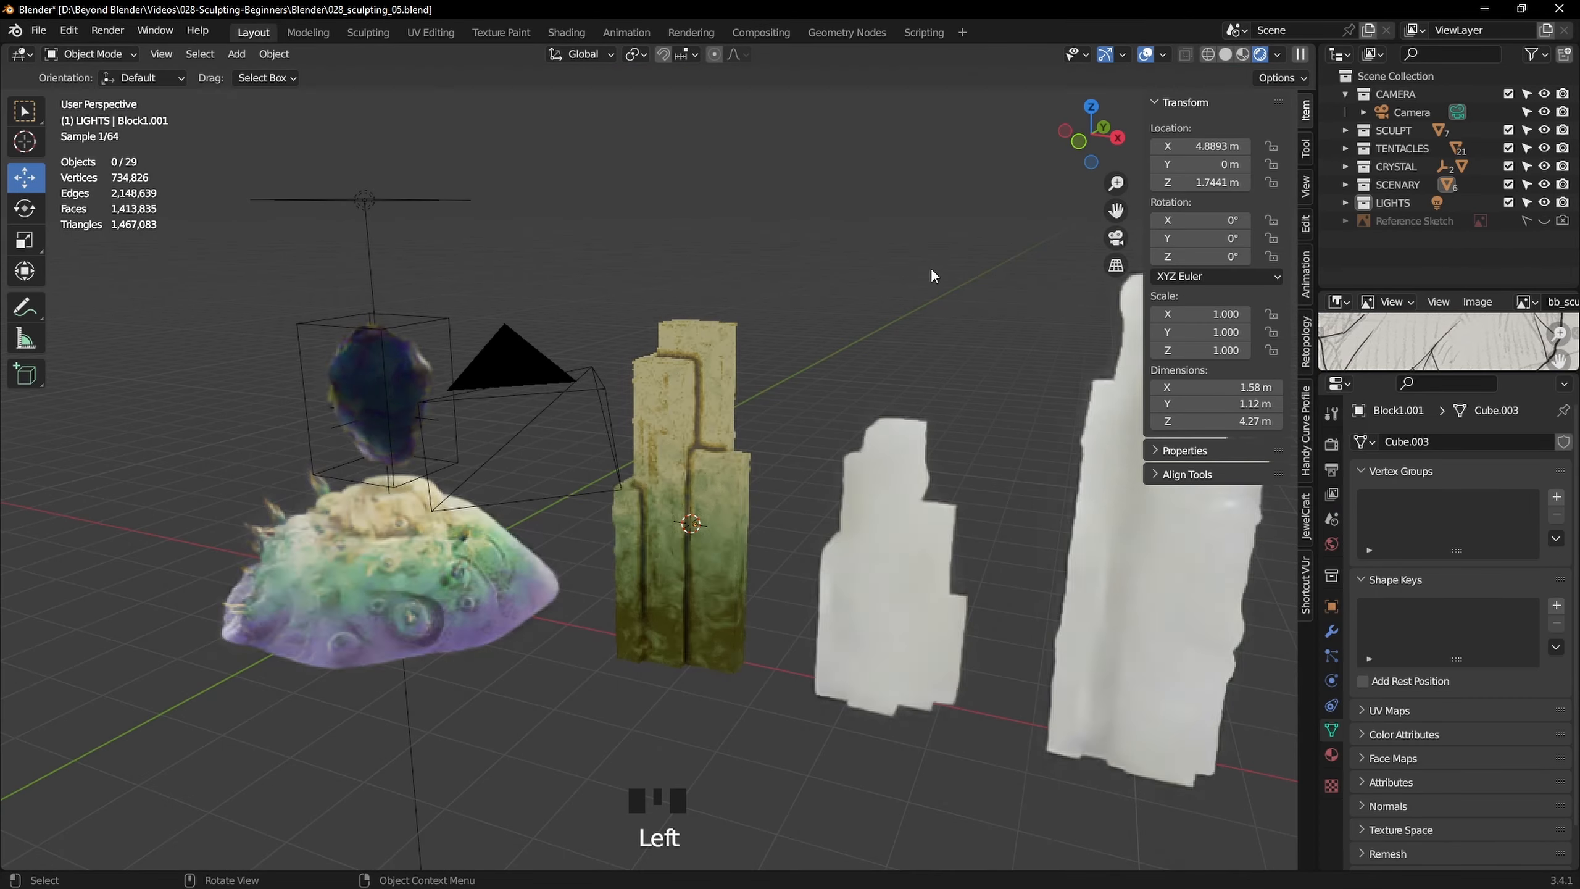
pyautogui.keyDown('shift'); pyautogui.moveTo(941, 418); pyautogui.dragTo(848, 390, button='middle'); pyautogui.keyUp('shift')
pyautogui.moveTo(999, 243); pyautogui.dragTo(866, 288, button='middle')
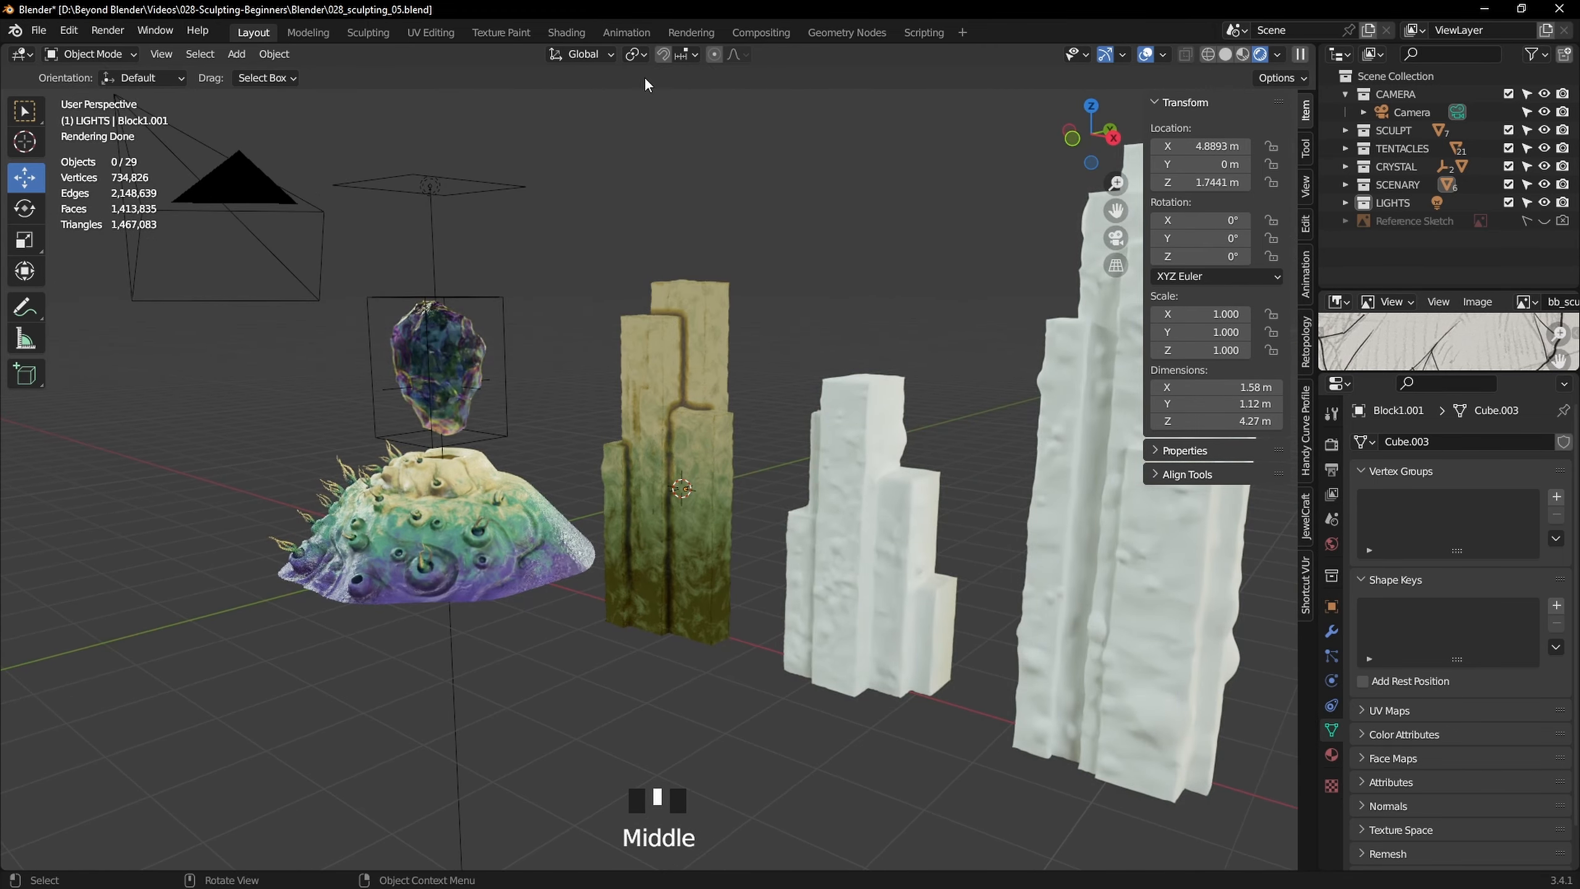
pyautogui.click(562, 32)
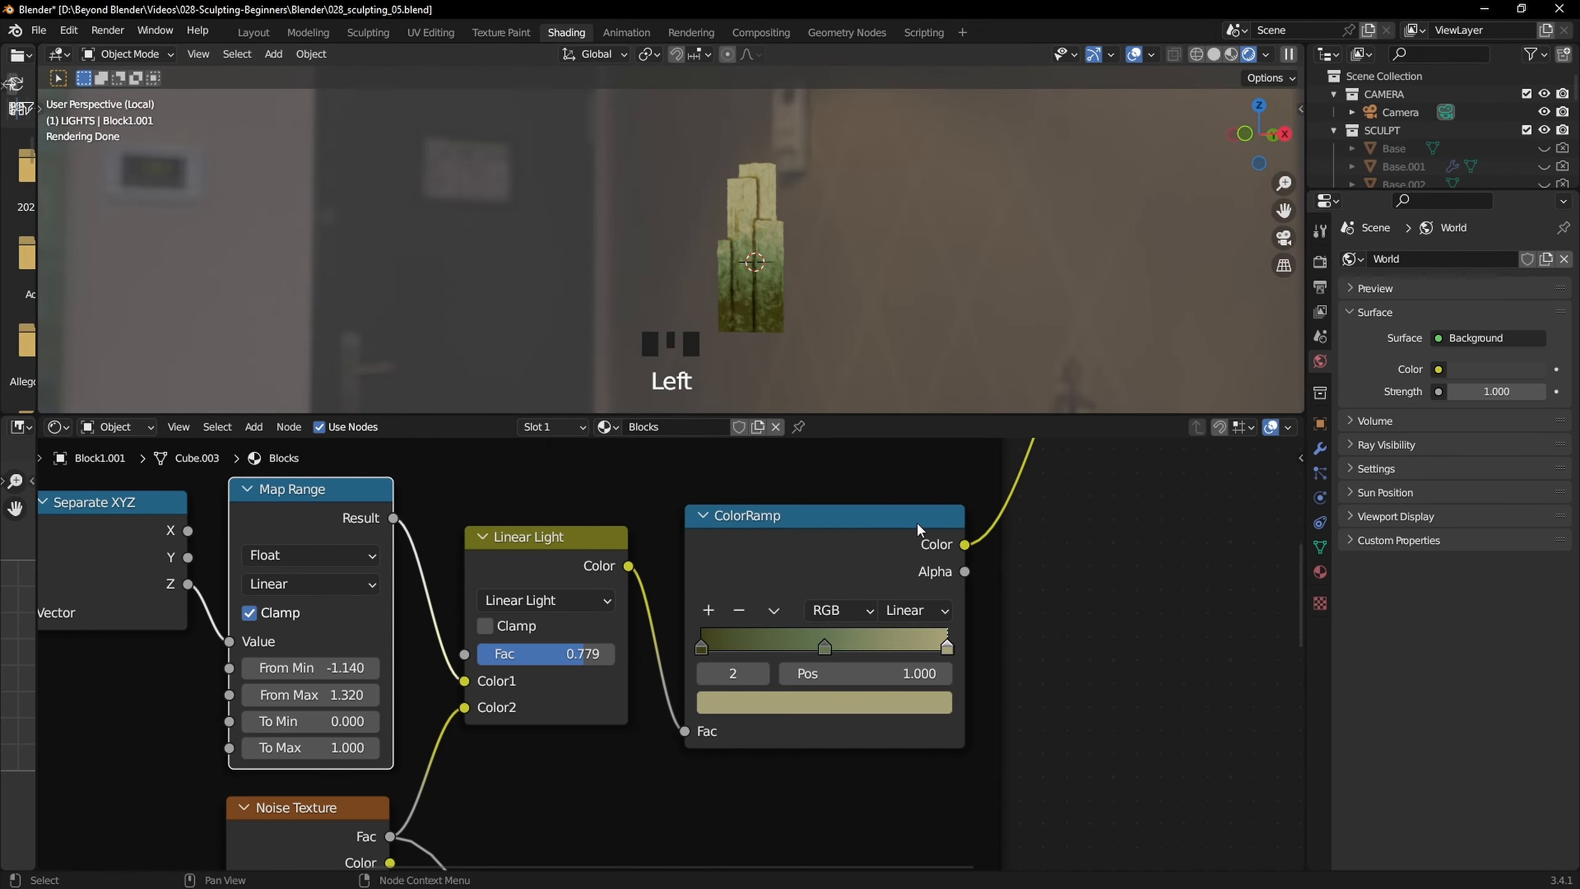
# Show the full Principled BSDF material on the block and inspect it up close
pyautogui.scroll(-4, 917, 528)
pyautogui.keyDown('ctrl'); pyautogui.keyDown('shift'); pyautogui.click(926, 593); pyautogui.keyUp('shift'); pyautogui.keyUp('ctrl')
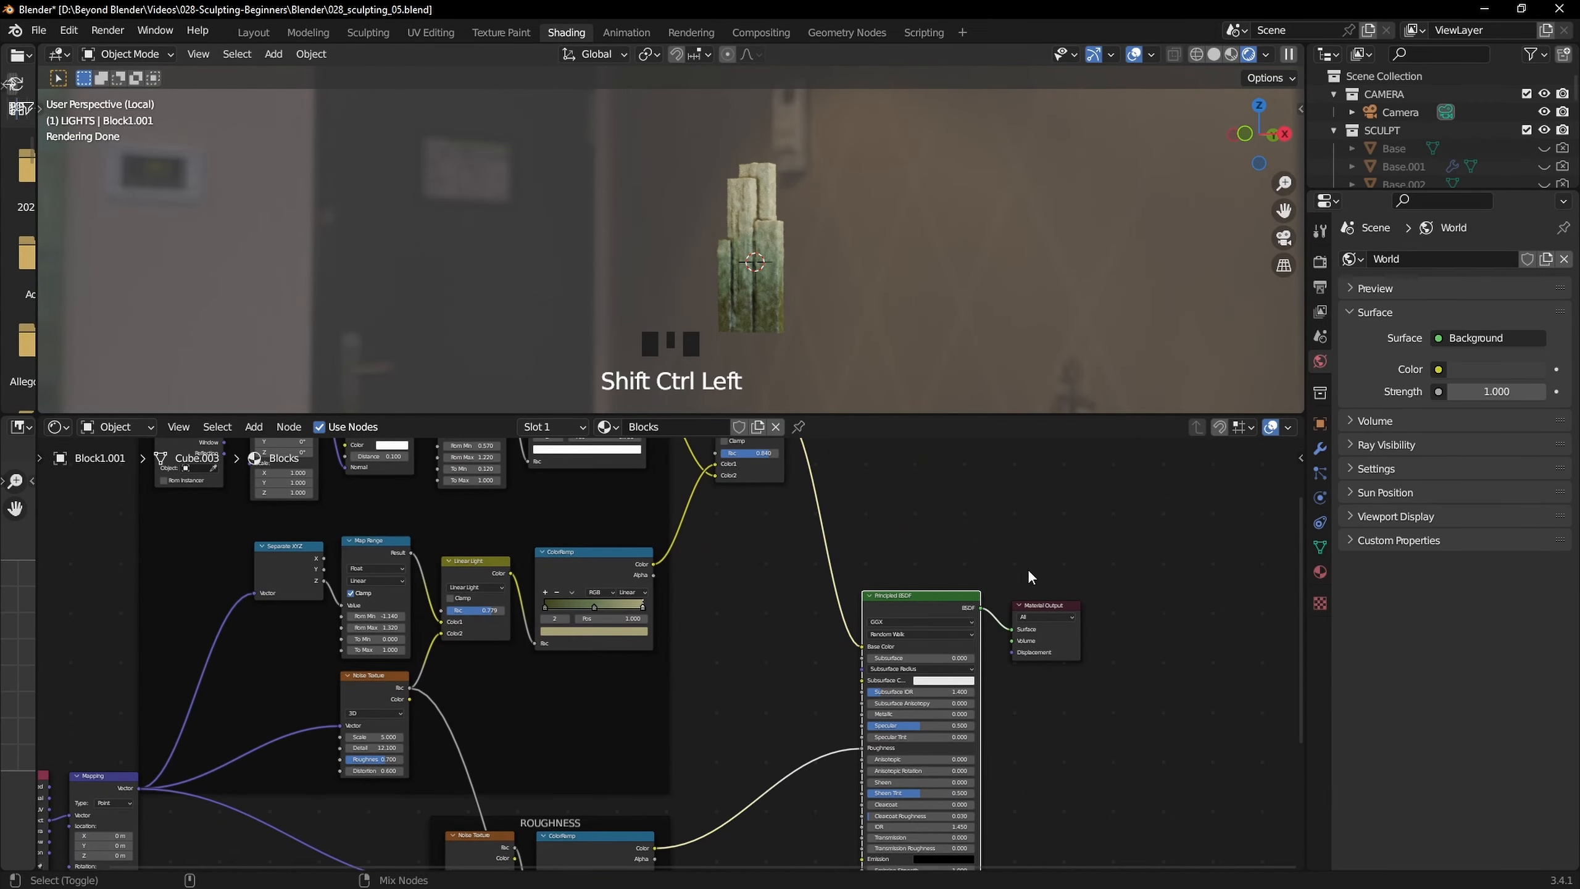
pyautogui.scroll(7, 855, 223)
pyautogui.scroll(-3, 867, 229)
pyautogui.moveTo(866, 229); pyautogui.dragTo(890, 205, button='middle')
pyautogui.keyDown('shift'); pyautogui.moveTo(1025, 204); pyautogui.dragTo(933, 227, button='middle'); pyautogui.keyUp('shift')
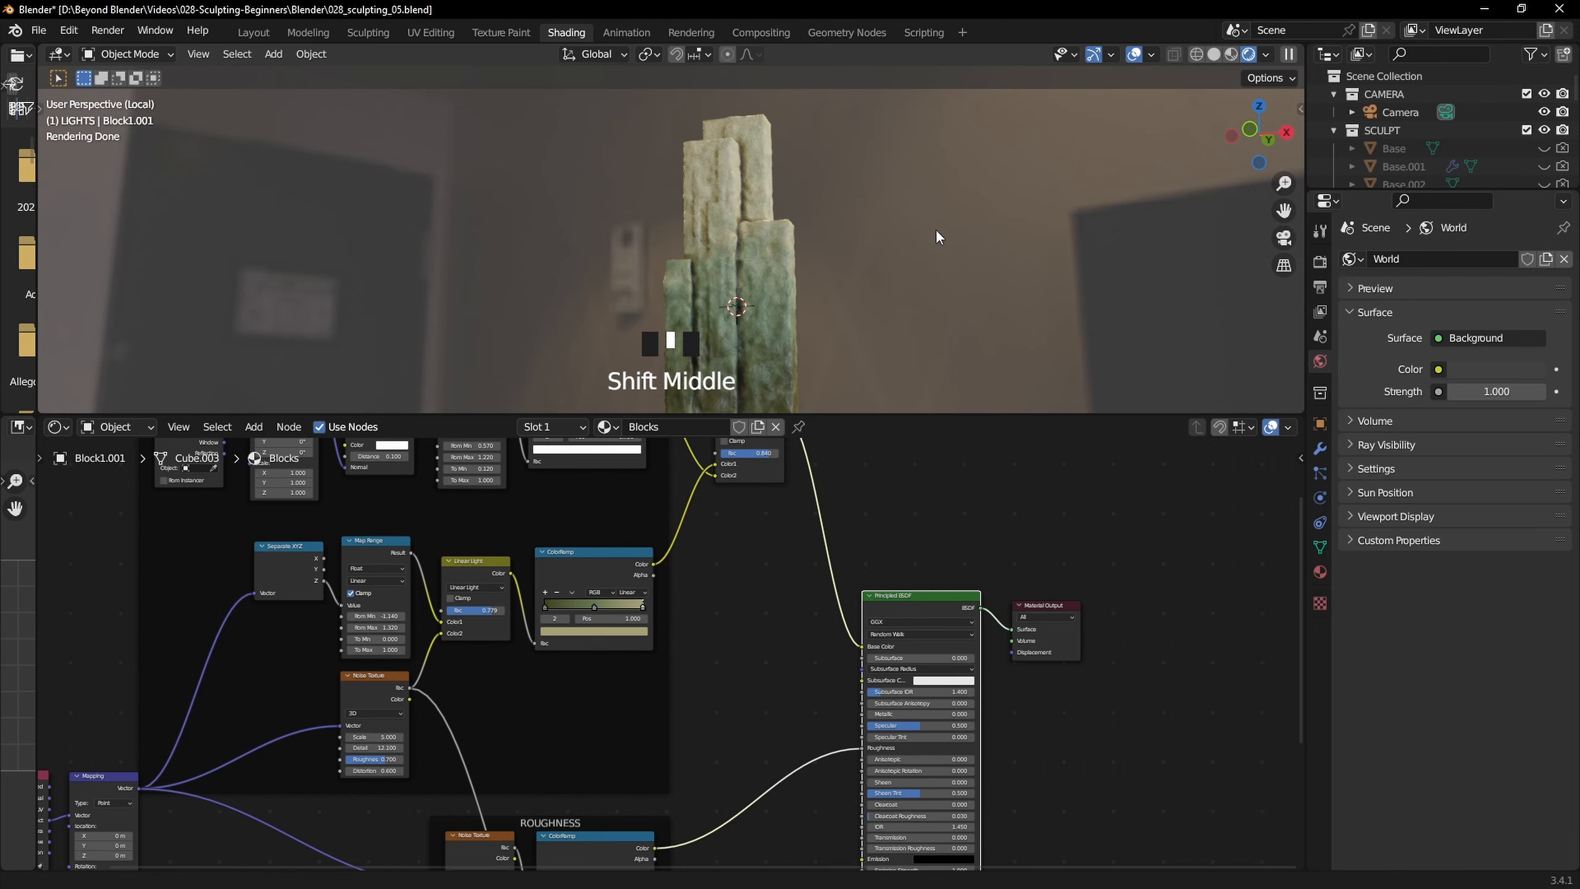
# Copy the first stop's dark olive colour to the last stop of the ColorRamp fed by the Linear Light node
pyautogui.keyDown('shift'); pyautogui.moveTo(672, 682); pyautogui.dragTo(820, 847, button='middle'); pyautogui.keyUp('shift')
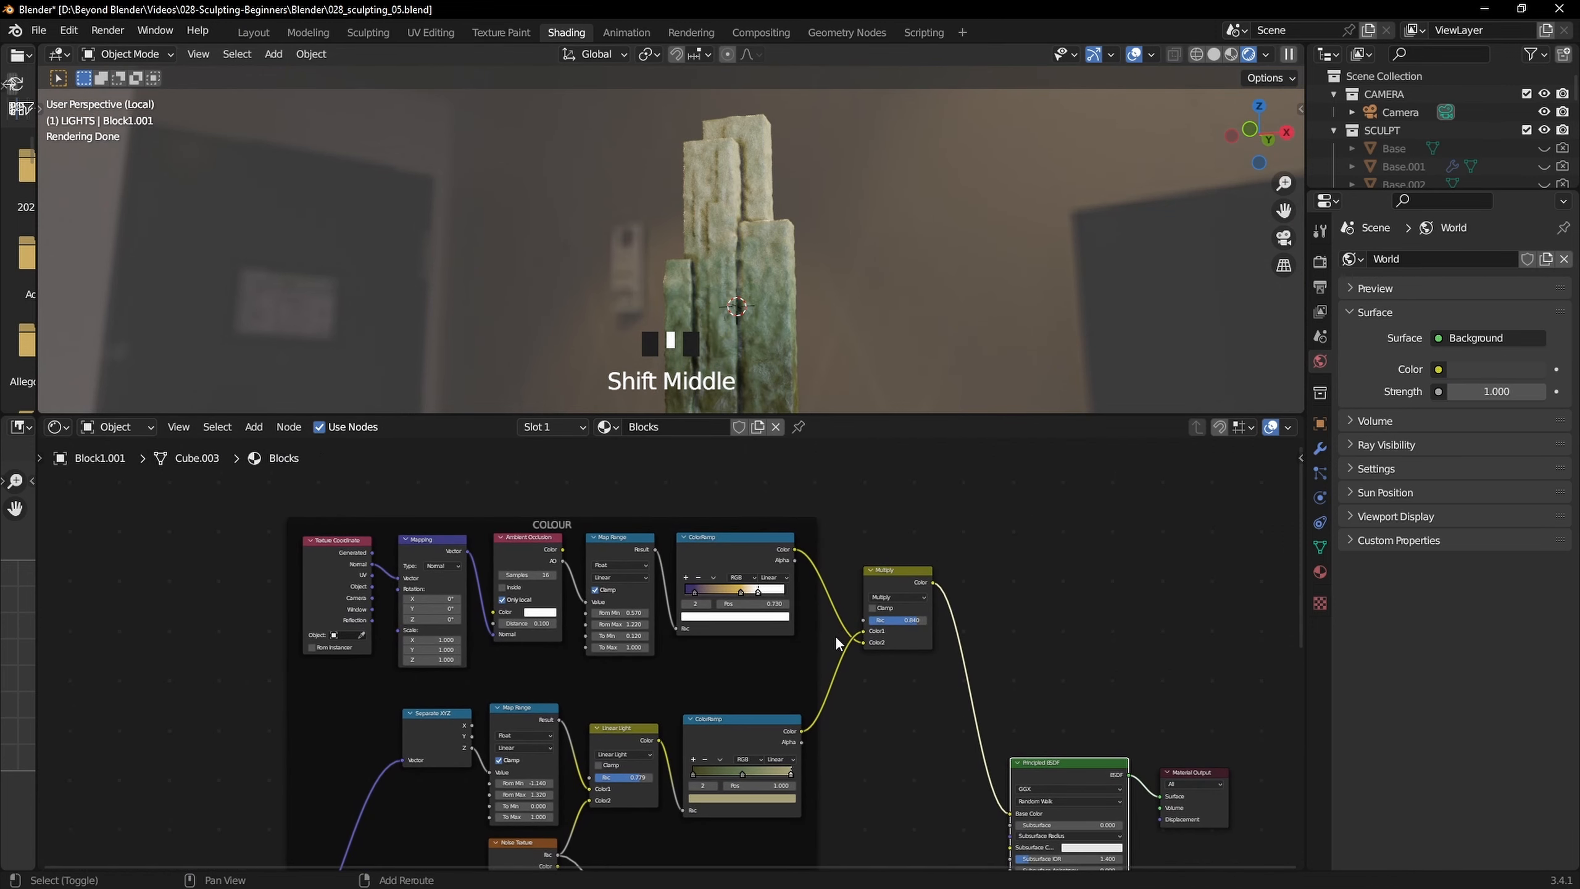
pyautogui.scroll(4, 817, 783)
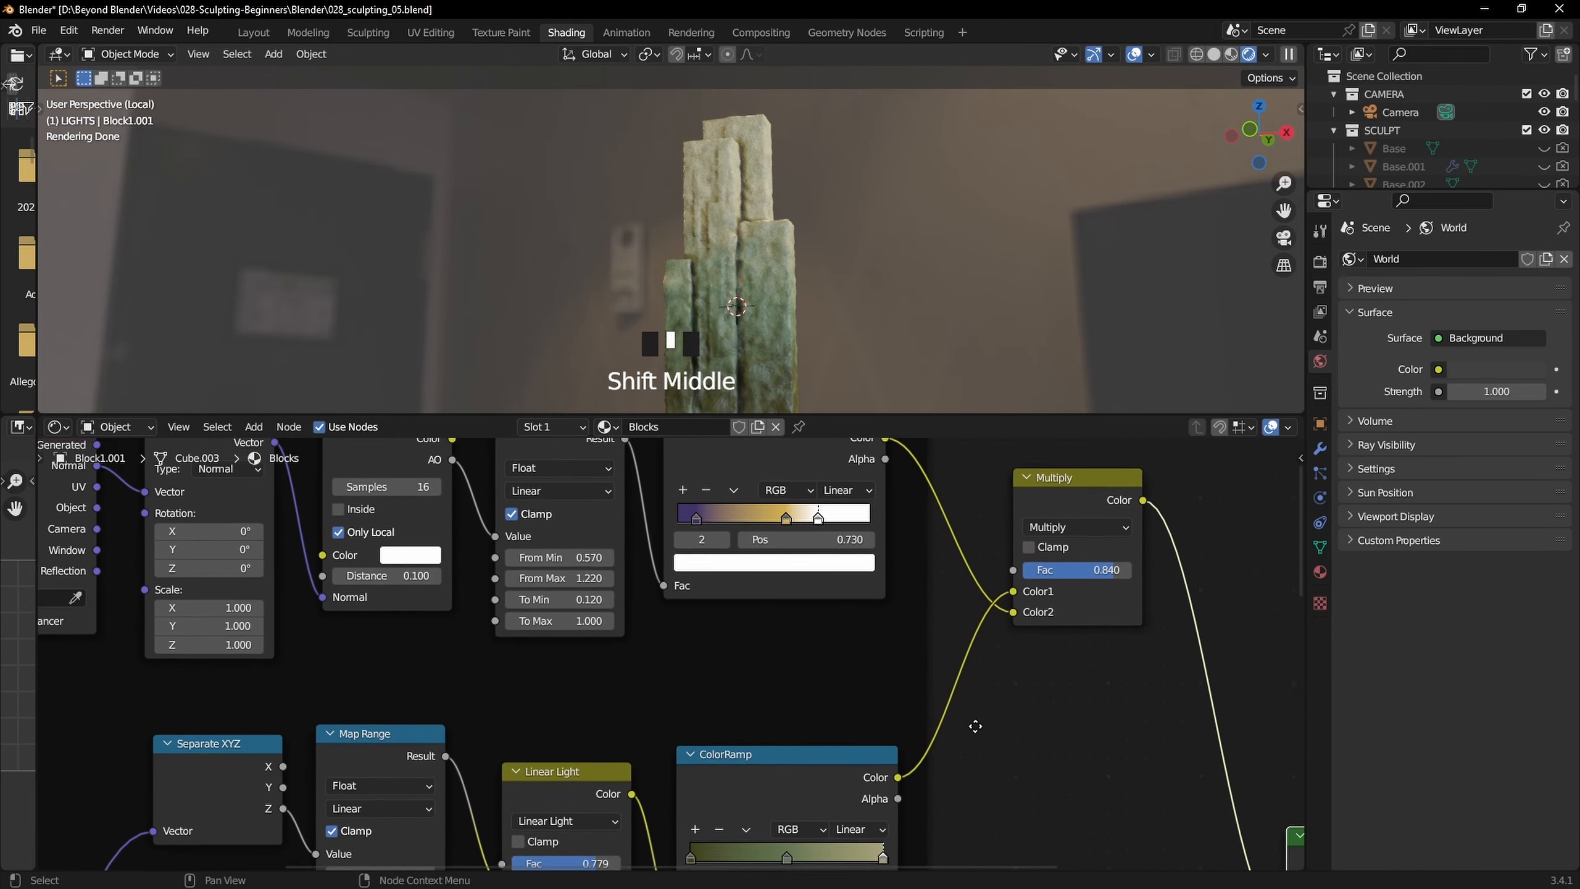
pyautogui.scroll(4, 935, 679)
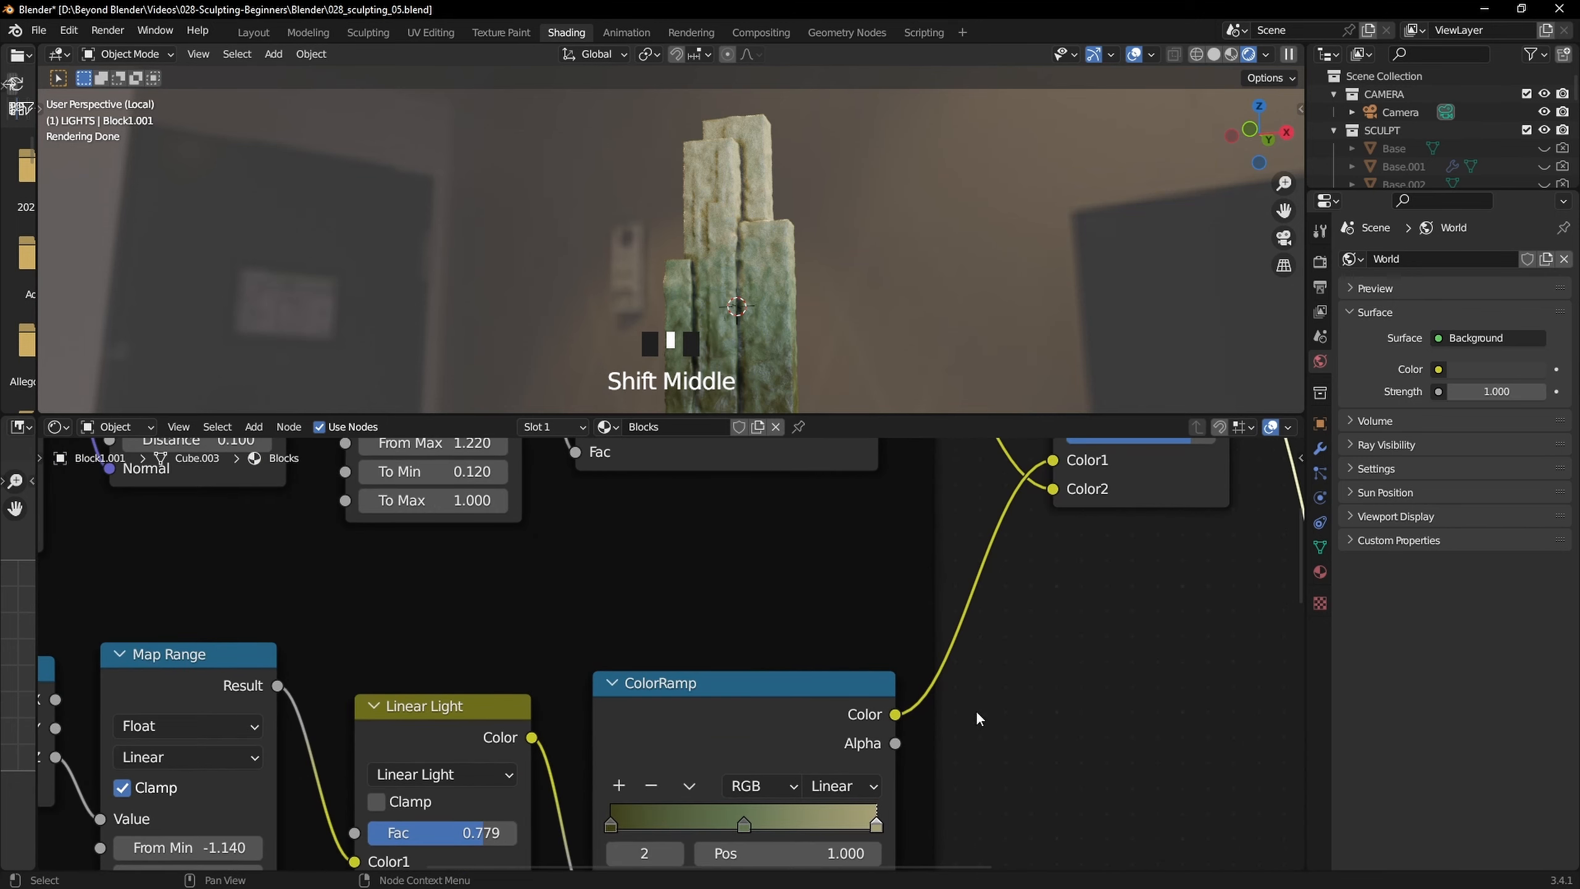
pyautogui.moveTo(989, 742); pyautogui.dragTo(932, 551, button='middle')
pyautogui.scroll(4, 933, 552)
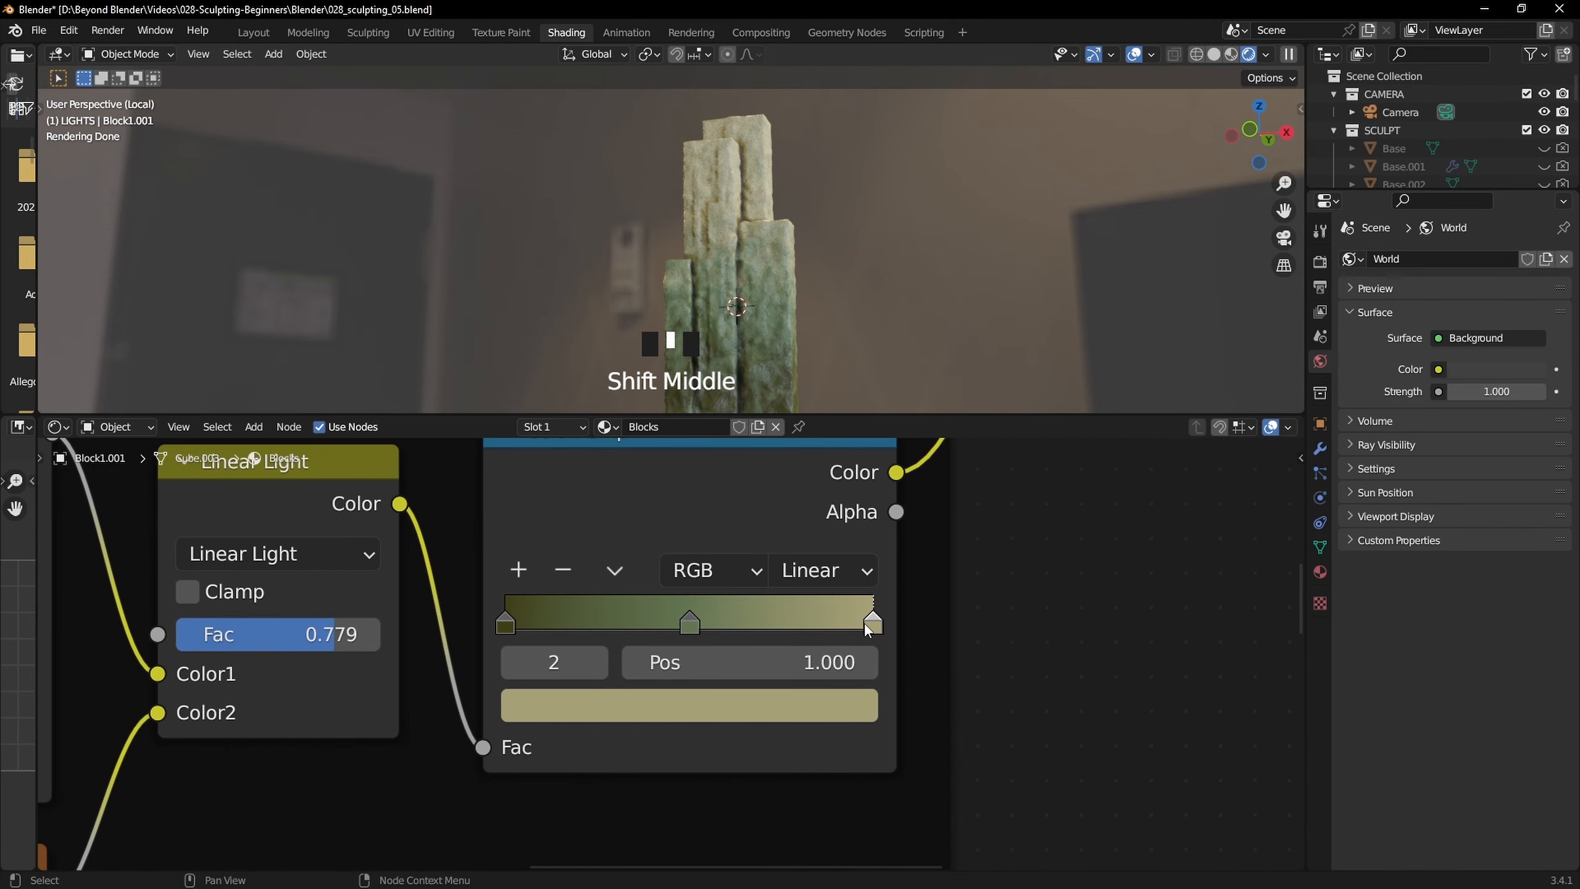
pyautogui.click(502, 623)
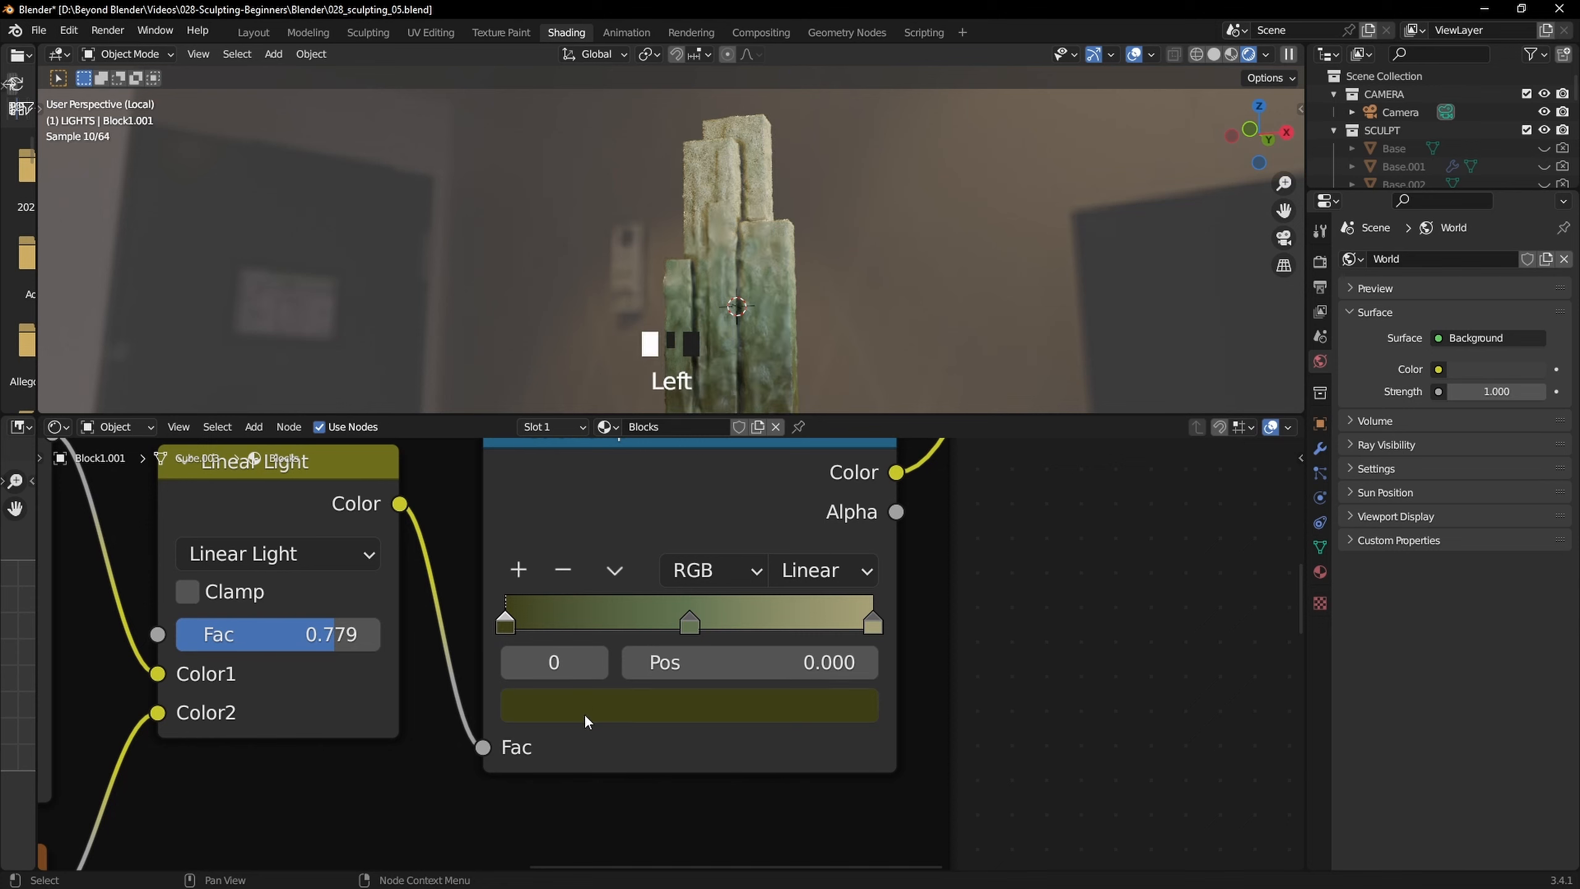
pyautogui.click(872, 623)
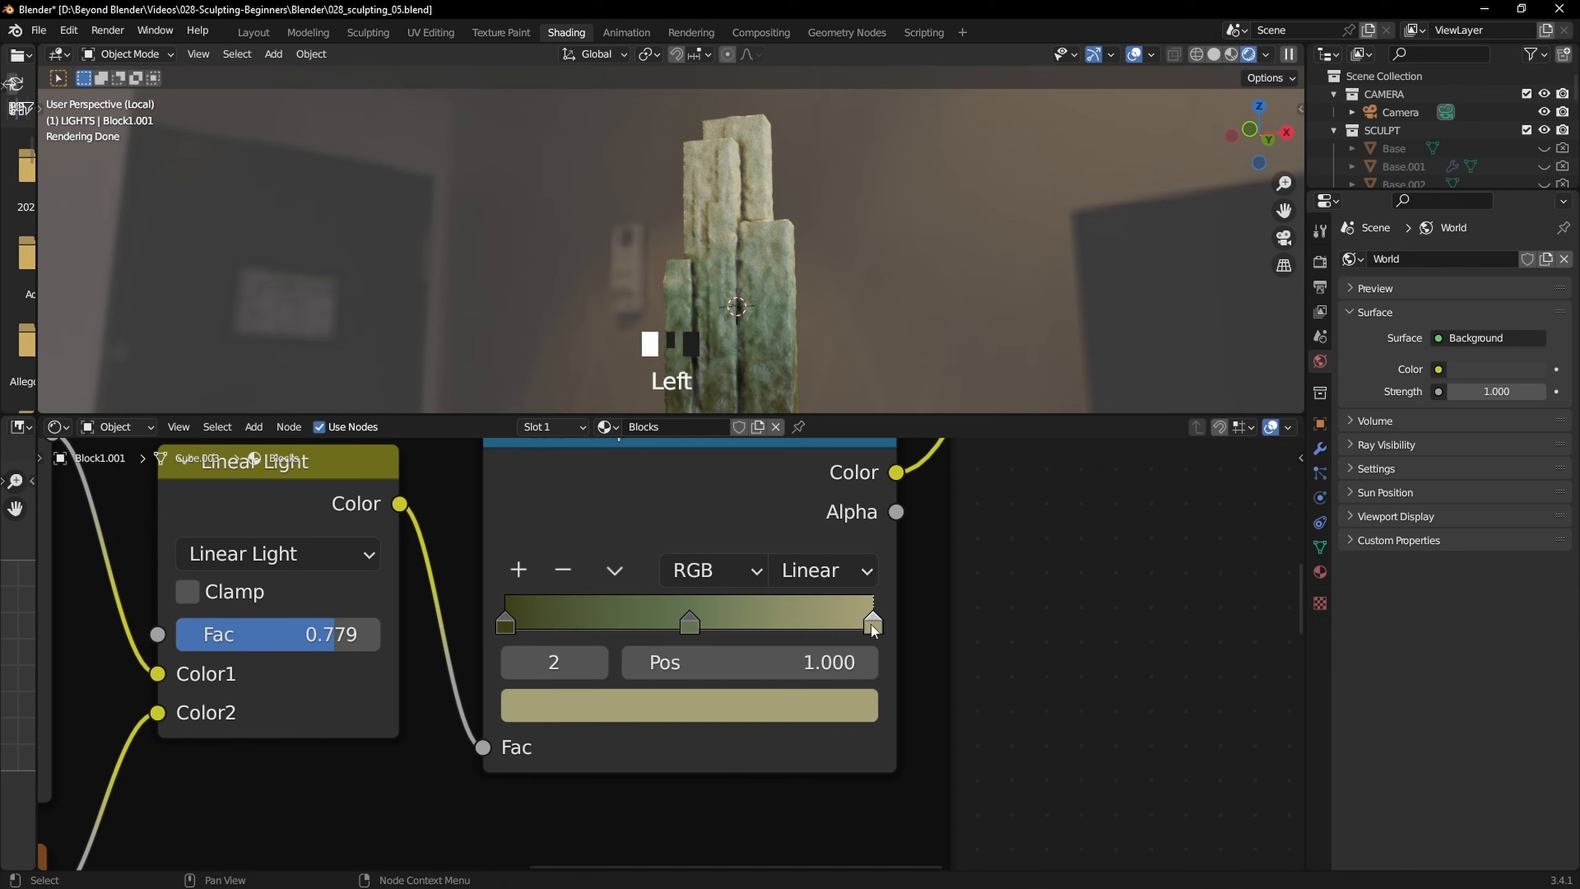
pyautogui.hotkey('ctrl', 'v')
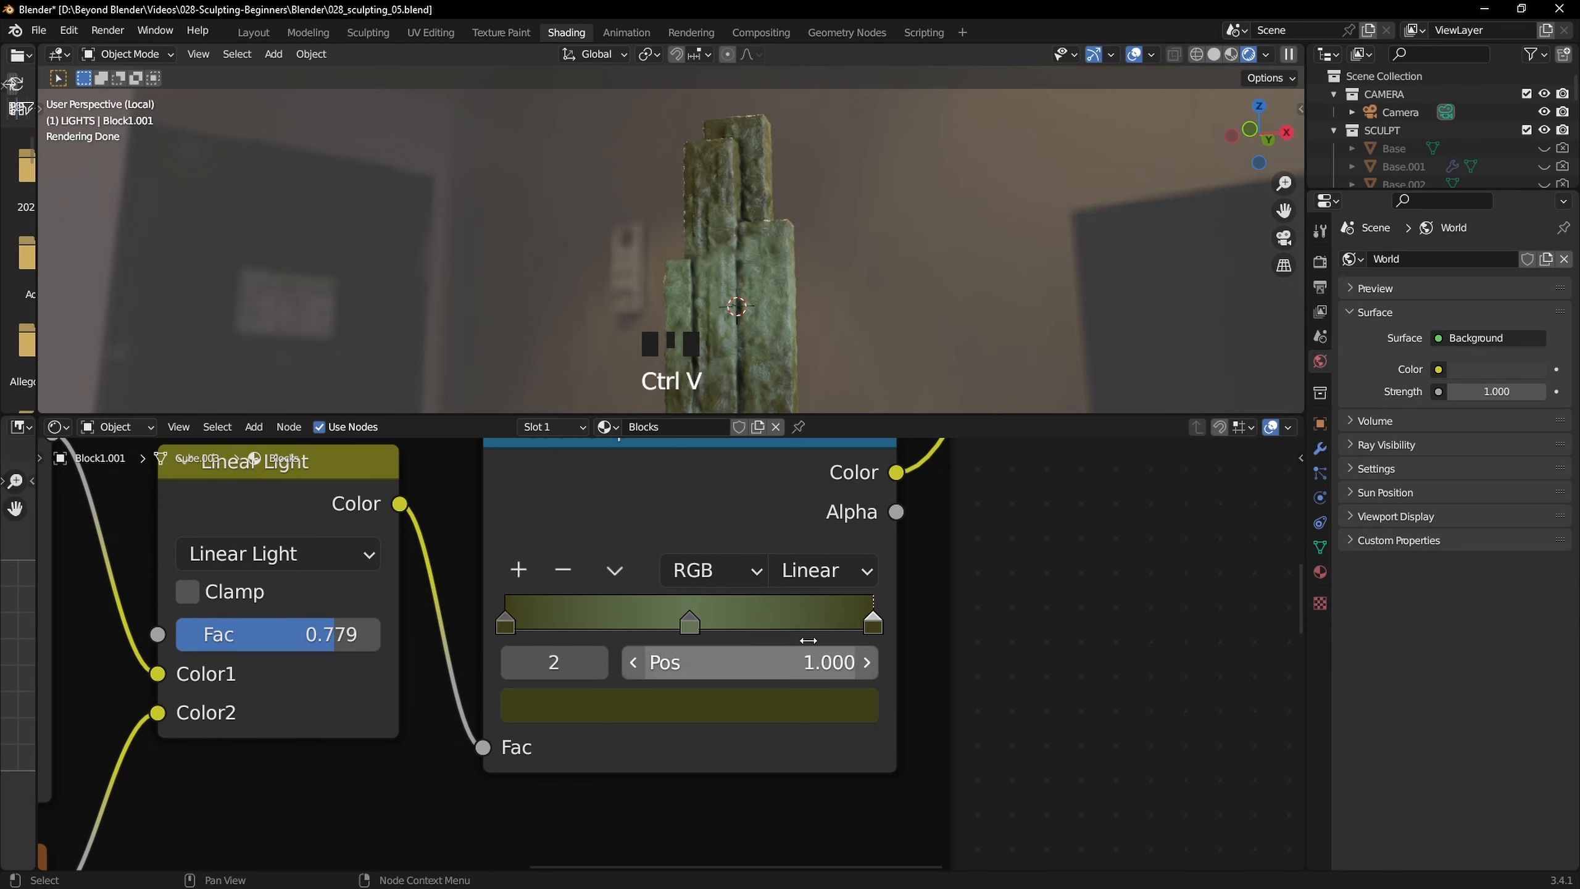
# Brighten the last ColorRamp stop's olive colour to a value of 0.130 and check it on the block
pyautogui.scroll(-2, 800, 248)
pyautogui.moveTo(800, 248)
pyautogui.mouseDown(button='middle')
pyautogui.moveTo(856, 335)
pyautogui.moveTo(776, 342)
pyautogui.moveTo(753, 320)
pyautogui.mouseUp(button='middle')
pyautogui.scroll(3, 794, 331)
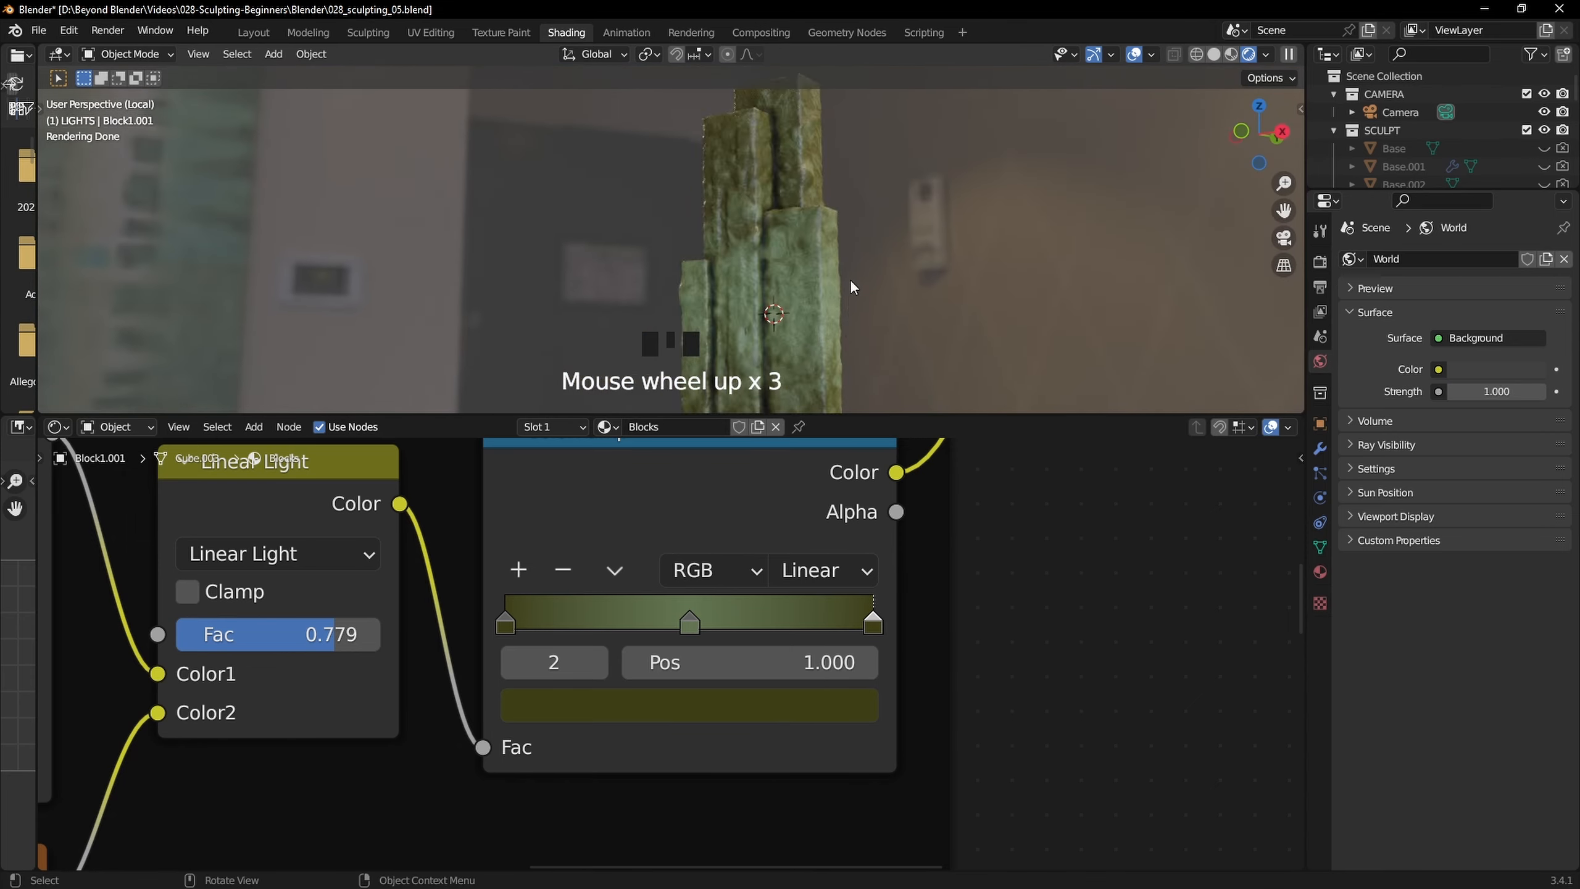
pyautogui.moveTo(851, 286)
pyautogui.mouseDown(button='middle')
pyautogui.moveTo(843, 252)
pyautogui.moveTo(854, 266)
pyautogui.mouseUp(button='middle')
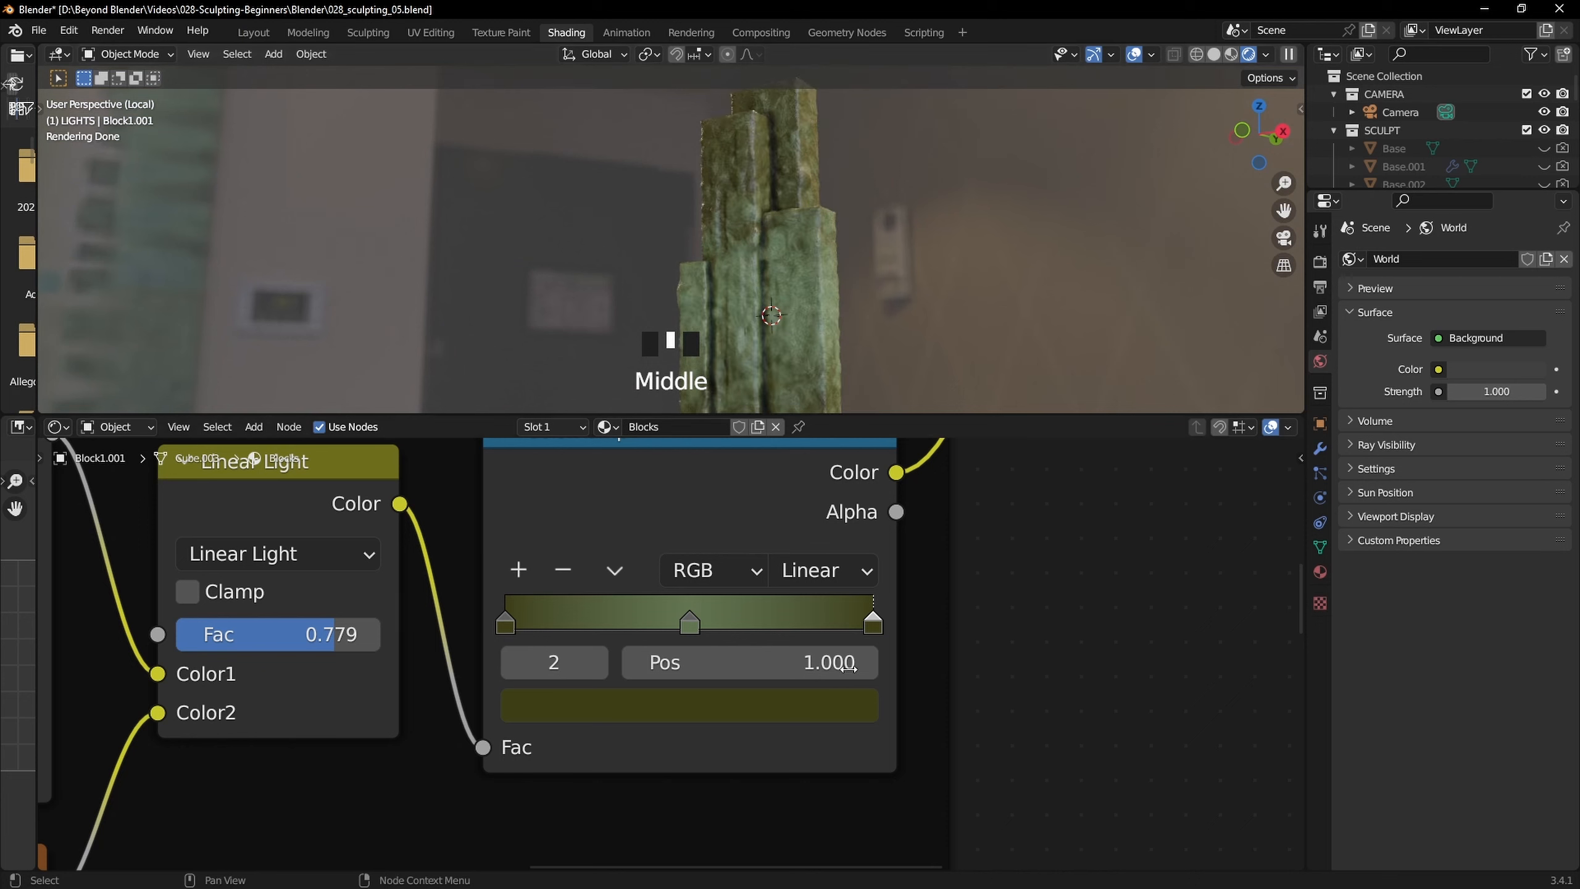
pyautogui.click(762, 711)
pyautogui.click(873, 625)
pyautogui.click(835, 700)
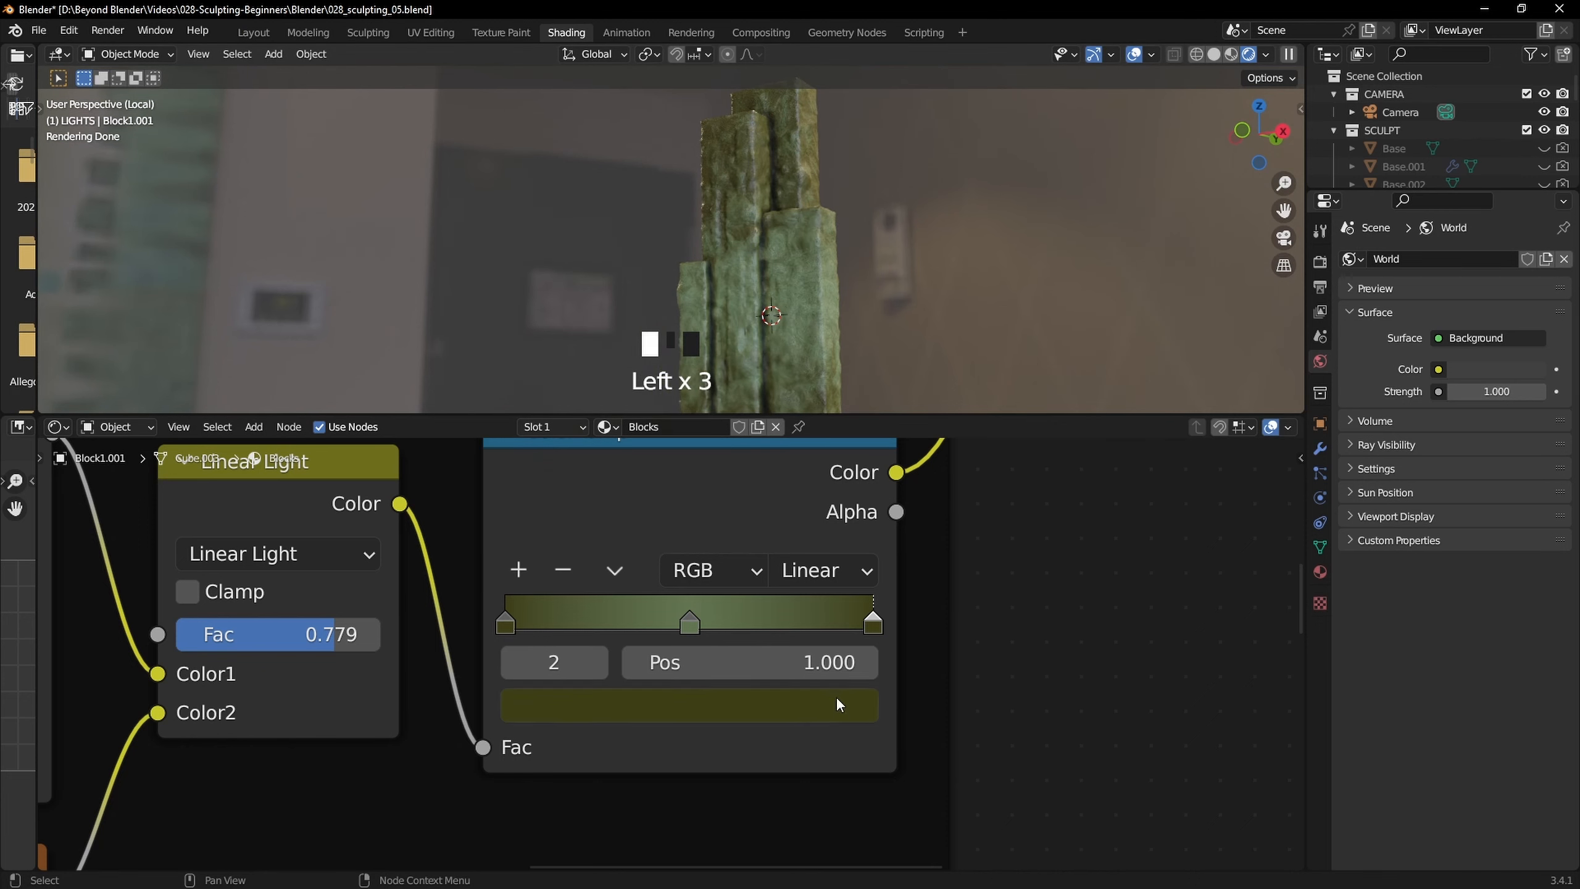
pyautogui.moveTo(798, 399); pyautogui.dragTo(799, 362)
pyautogui.moveTo(1032, 299)
pyautogui.mouseDown(button='middle')
pyautogui.moveTo(939, 294)
pyautogui.moveTo(959, 271)
pyautogui.moveTo(936, 275)
pyautogui.mouseUp(button='middle')
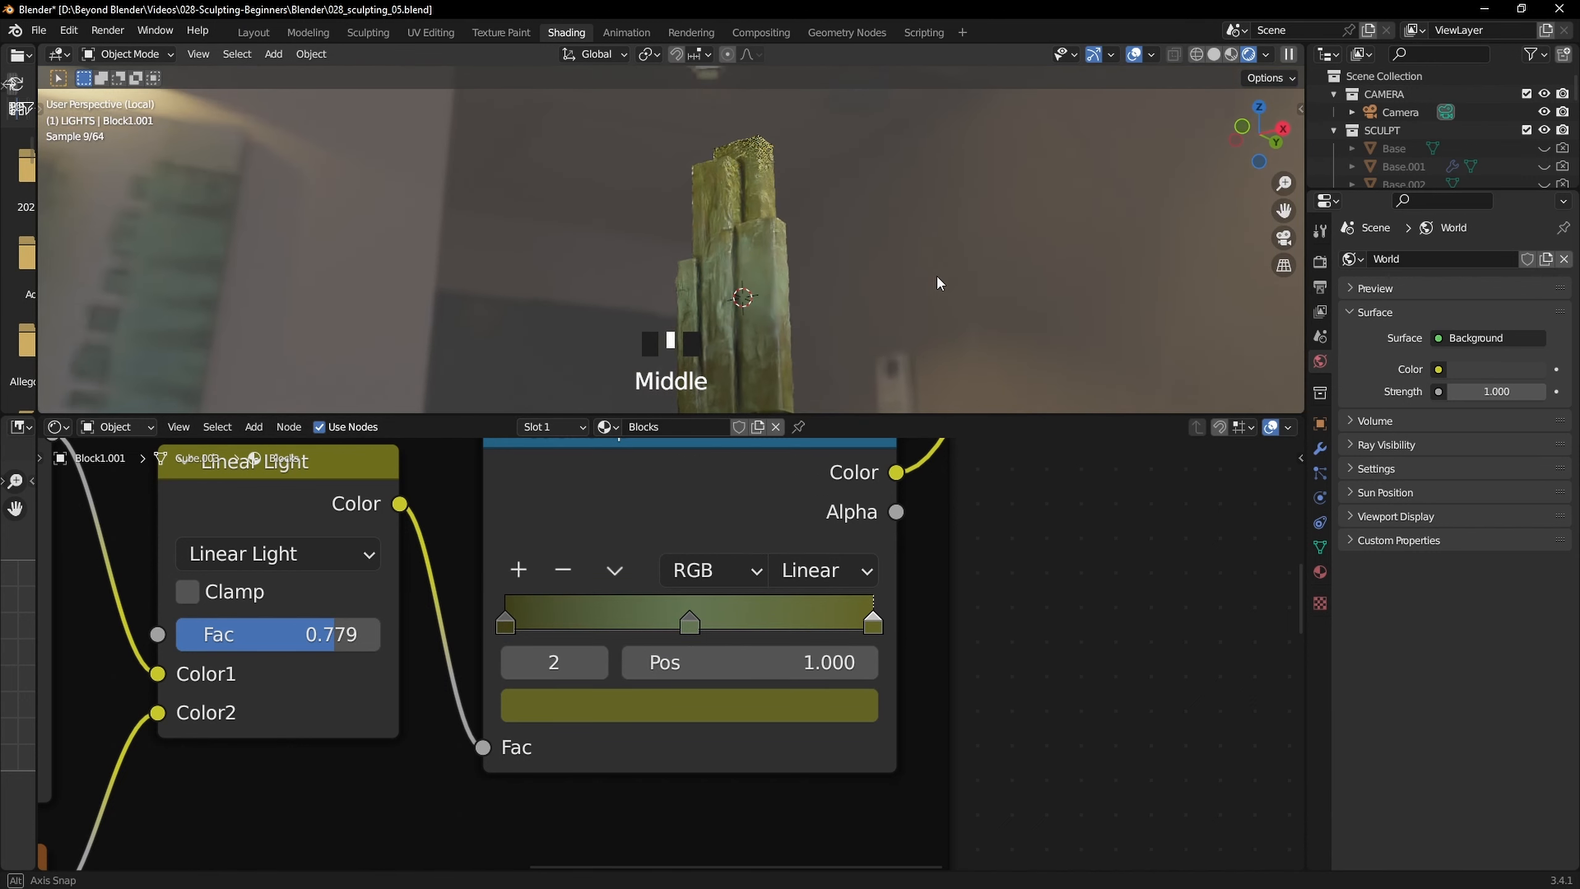
# Shift the last ColorRamp stop to a less saturated brown with hue 0.144 and saturation 0.661
pyautogui.click(873, 625)
pyautogui.click(802, 707)
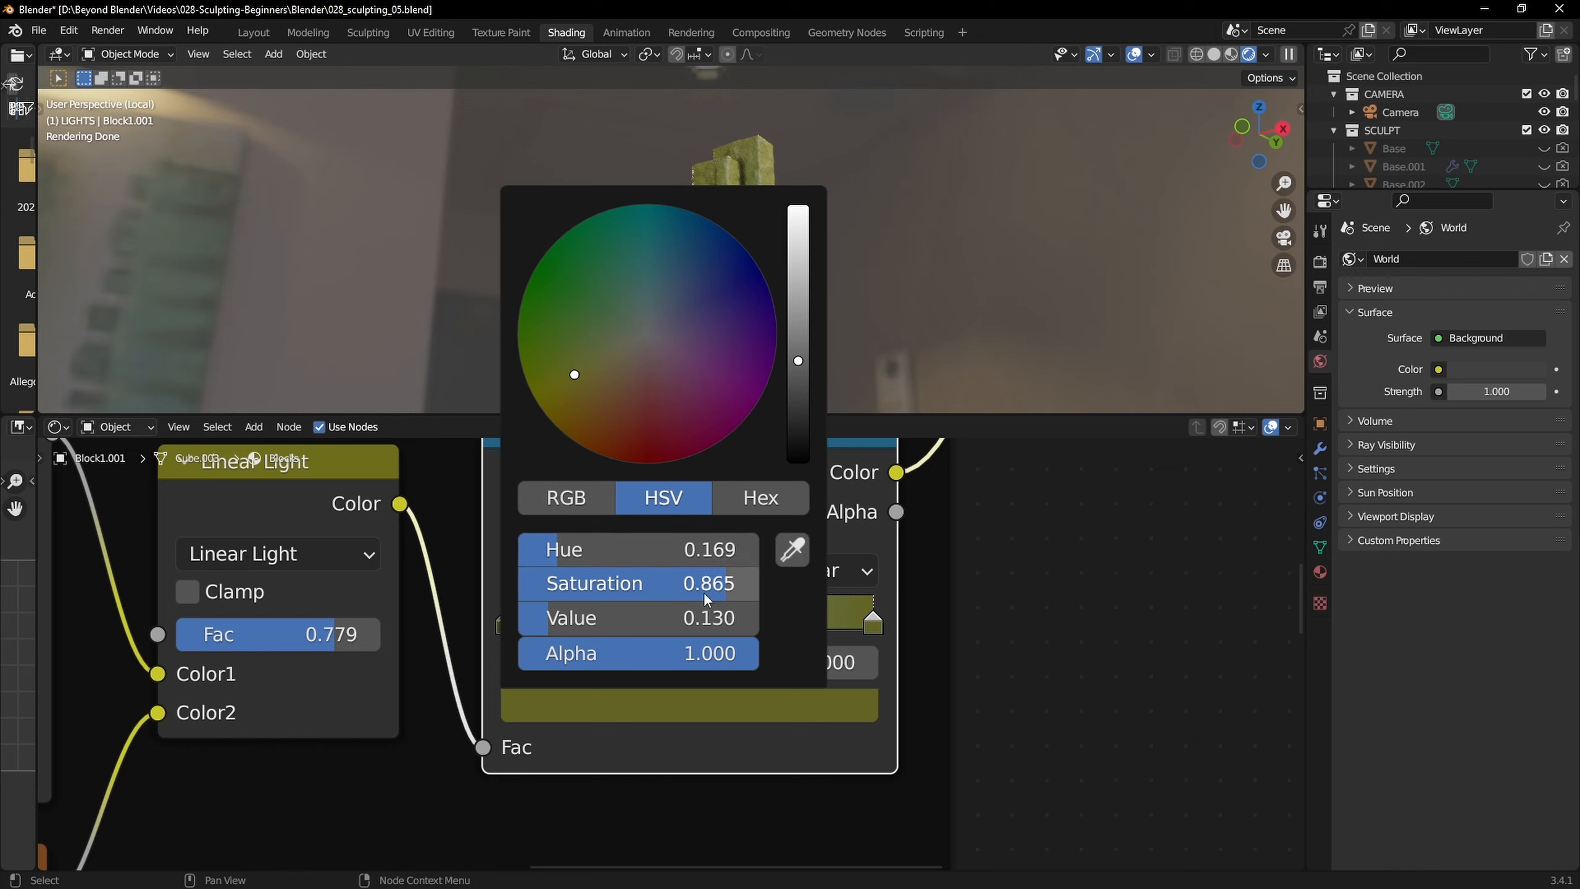
pyautogui.moveTo(704, 592); pyautogui.dragTo(649, 592)
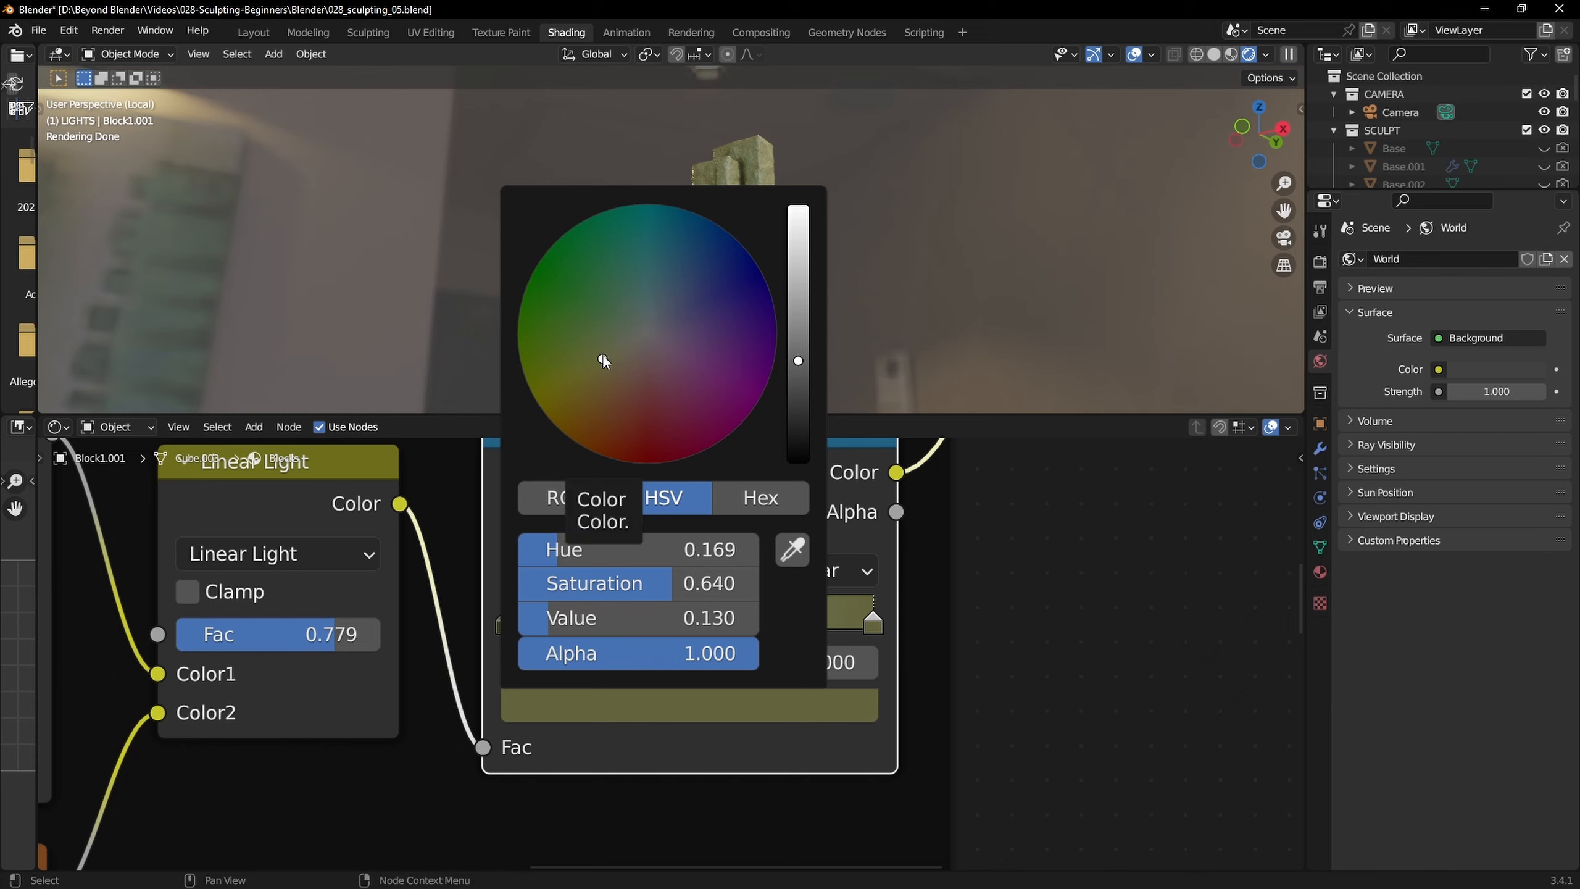
pyautogui.moveTo(604, 359); pyautogui.dragTo(603, 364)
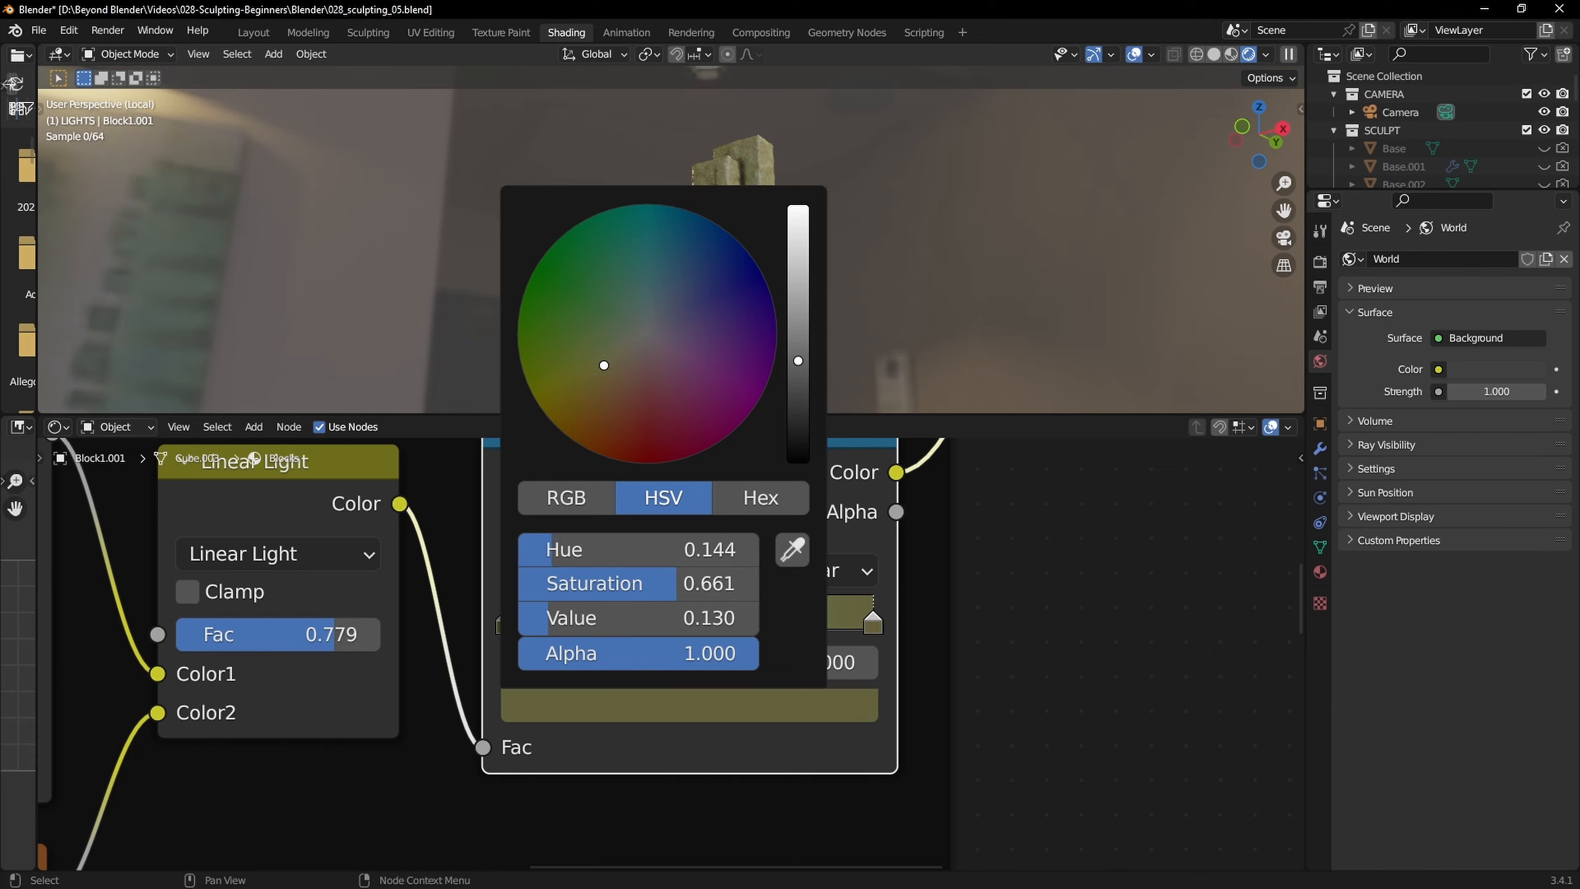
pyautogui.moveTo(955, 276); pyautogui.dragTo(978, 266, button='middle')
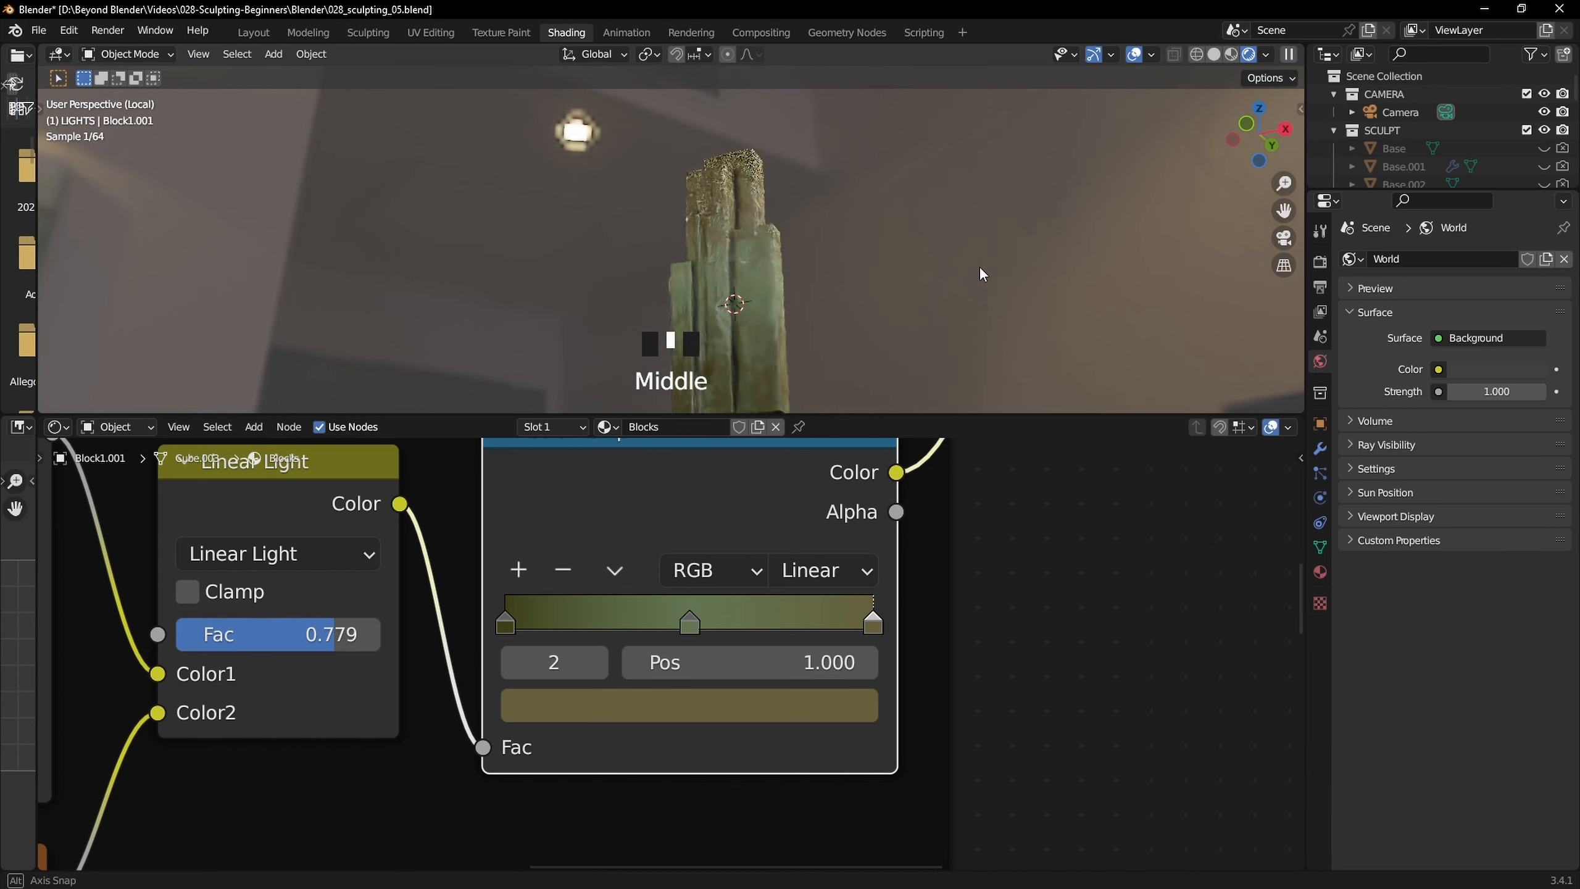
pyautogui.scroll(-2, 910, 290)
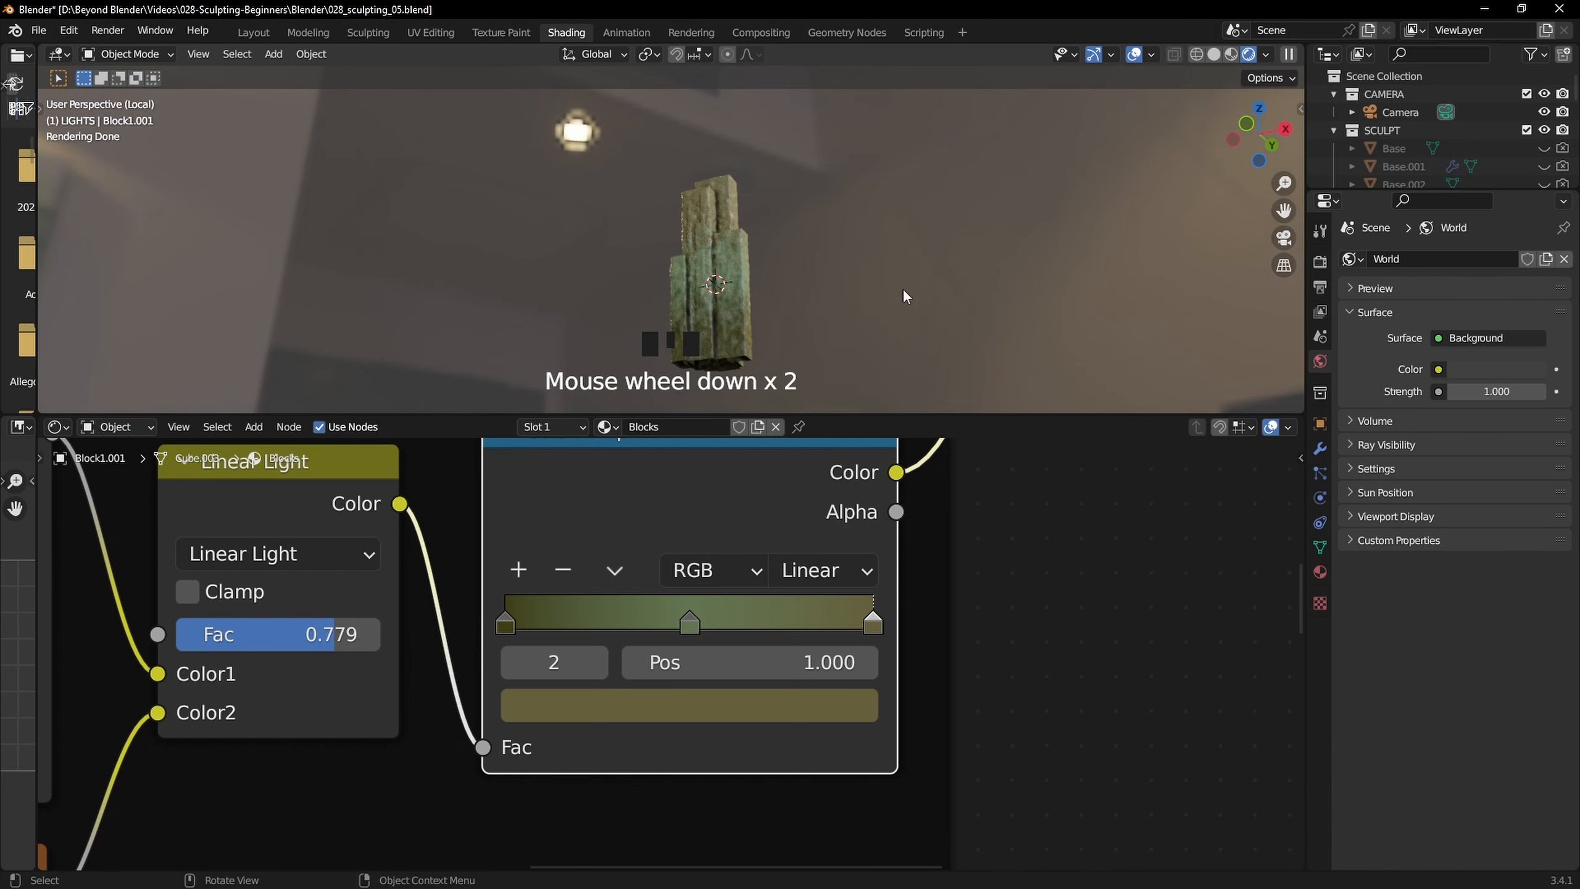
# Select the yellow middle stop of the ambient occlusion ColorRamp and inspect its effect on the block's crevices up close
pyautogui.scroll(-4, 860, 523)
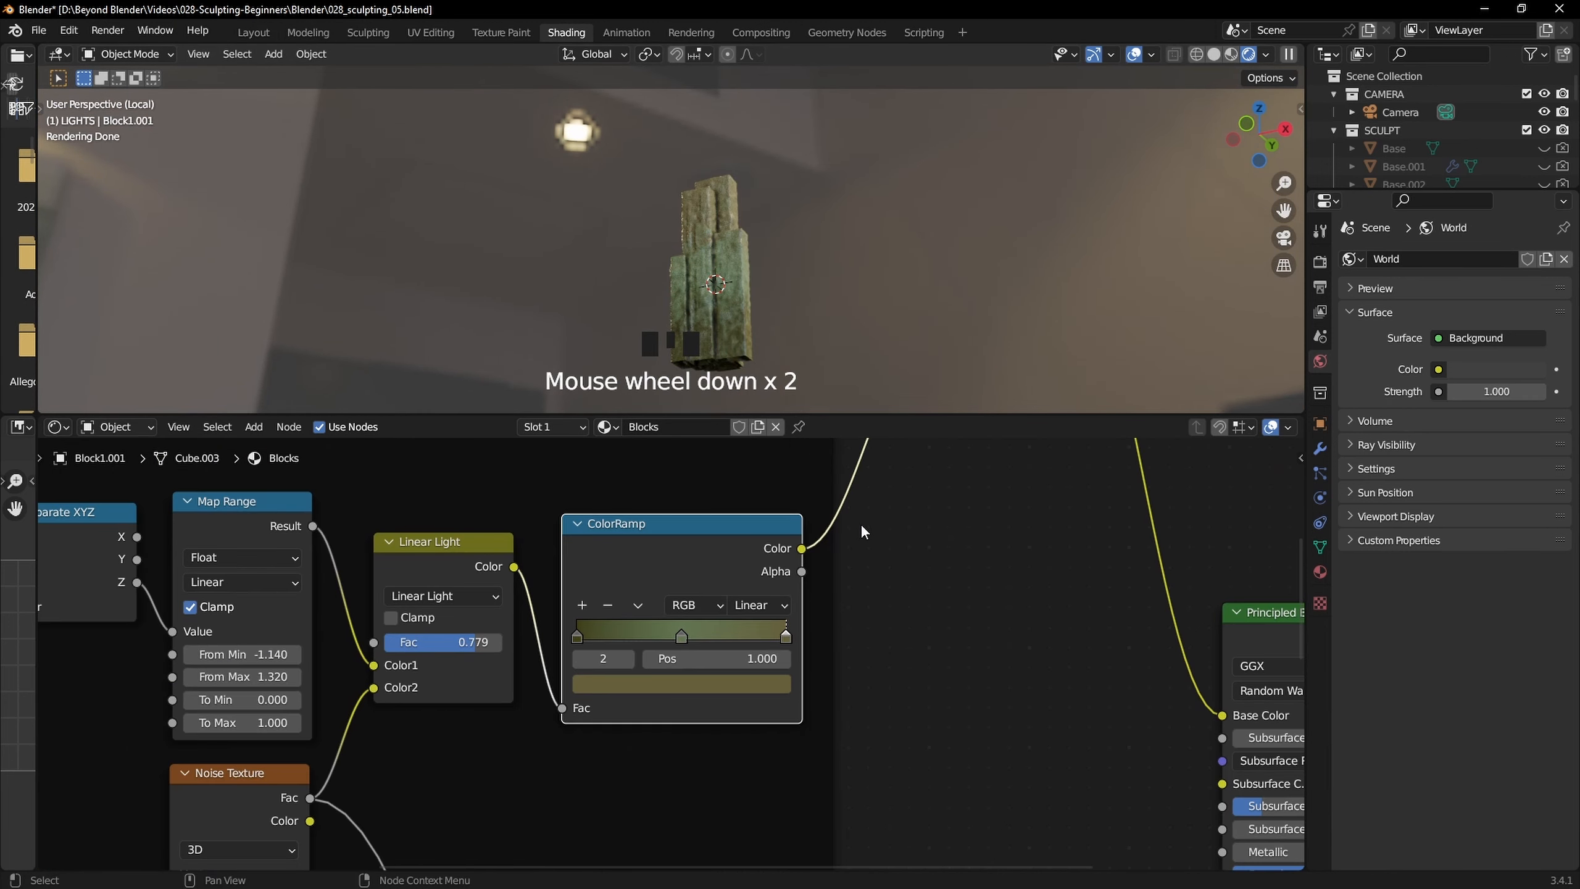
pyautogui.moveTo(902, 578); pyautogui.dragTo(845, 663, button='middle')
pyautogui.moveTo(715, 572); pyautogui.dragTo(839, 619, button='middle')
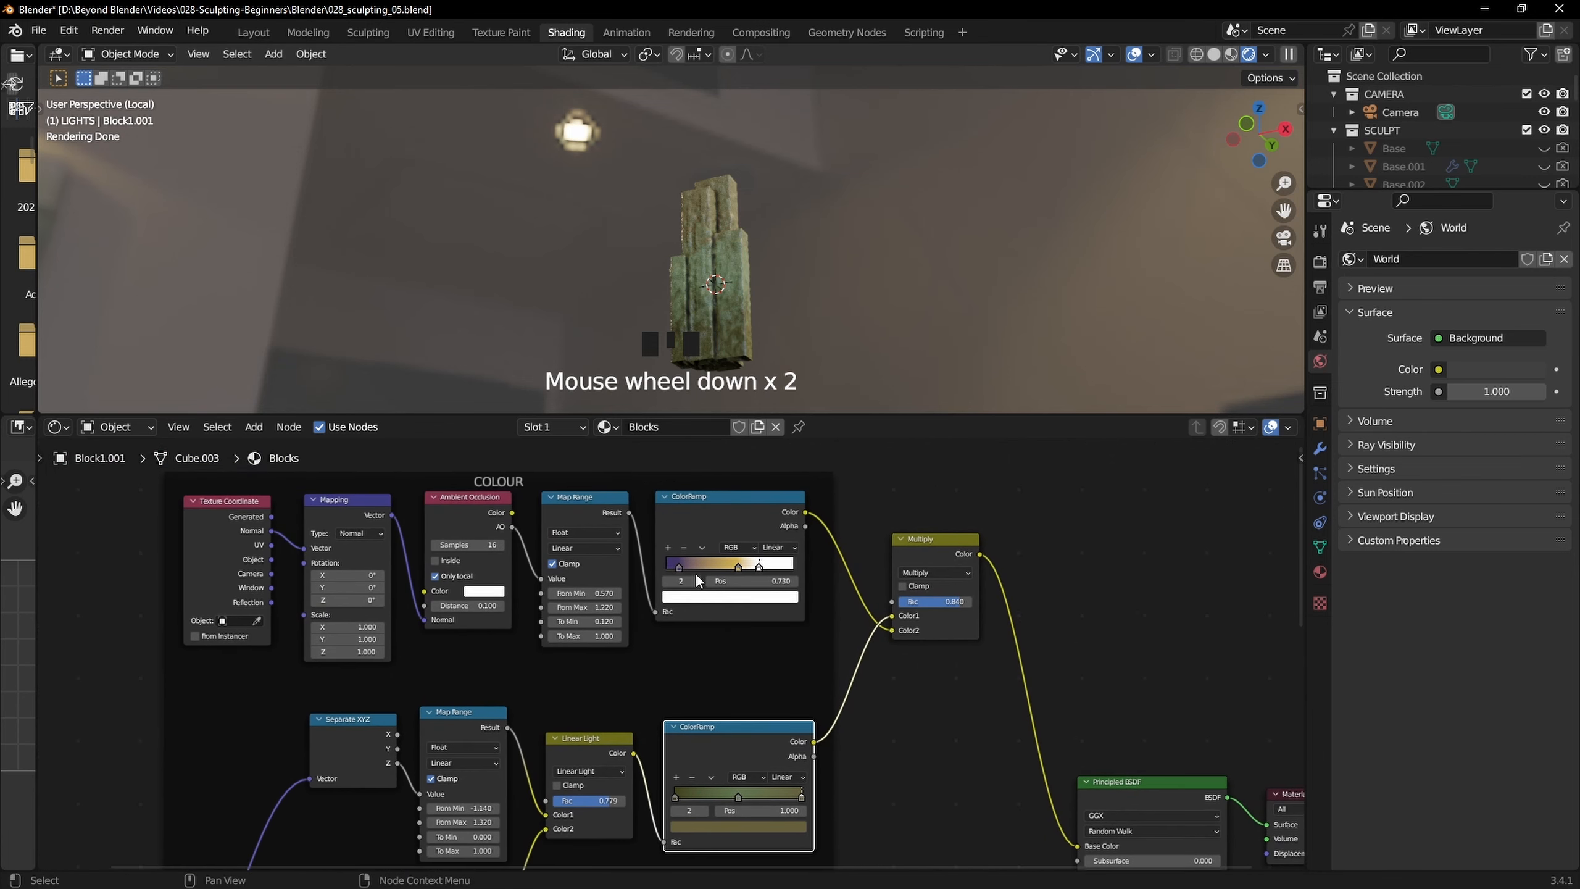
pyautogui.scroll(4, 696, 577)
pyautogui.moveTo(765, 482); pyautogui.dragTo(749, 622, button='middle')
pyautogui.scroll(1, 754, 620)
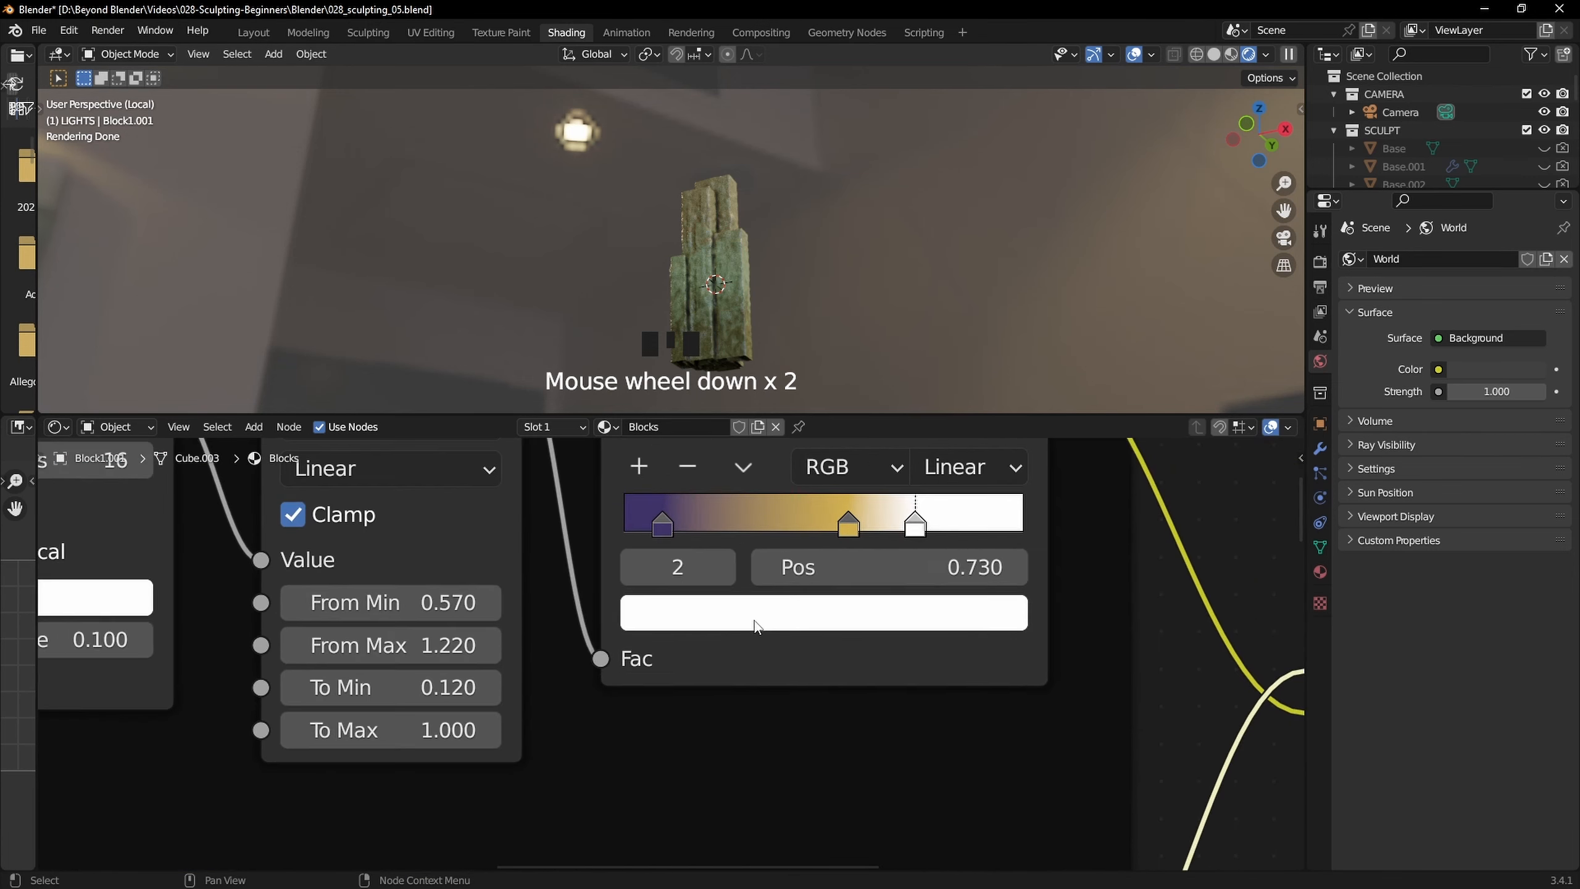
pyautogui.click(850, 528)
pyautogui.moveTo(783, 324); pyautogui.dragTo(746, 235, button='middle')
pyautogui.scroll(10, 765, 237)
pyautogui.keyDown('shift'); pyautogui.moveTo(934, 257); pyautogui.dragTo(854, 297, button='middle'); pyautogui.keyUp('shift')
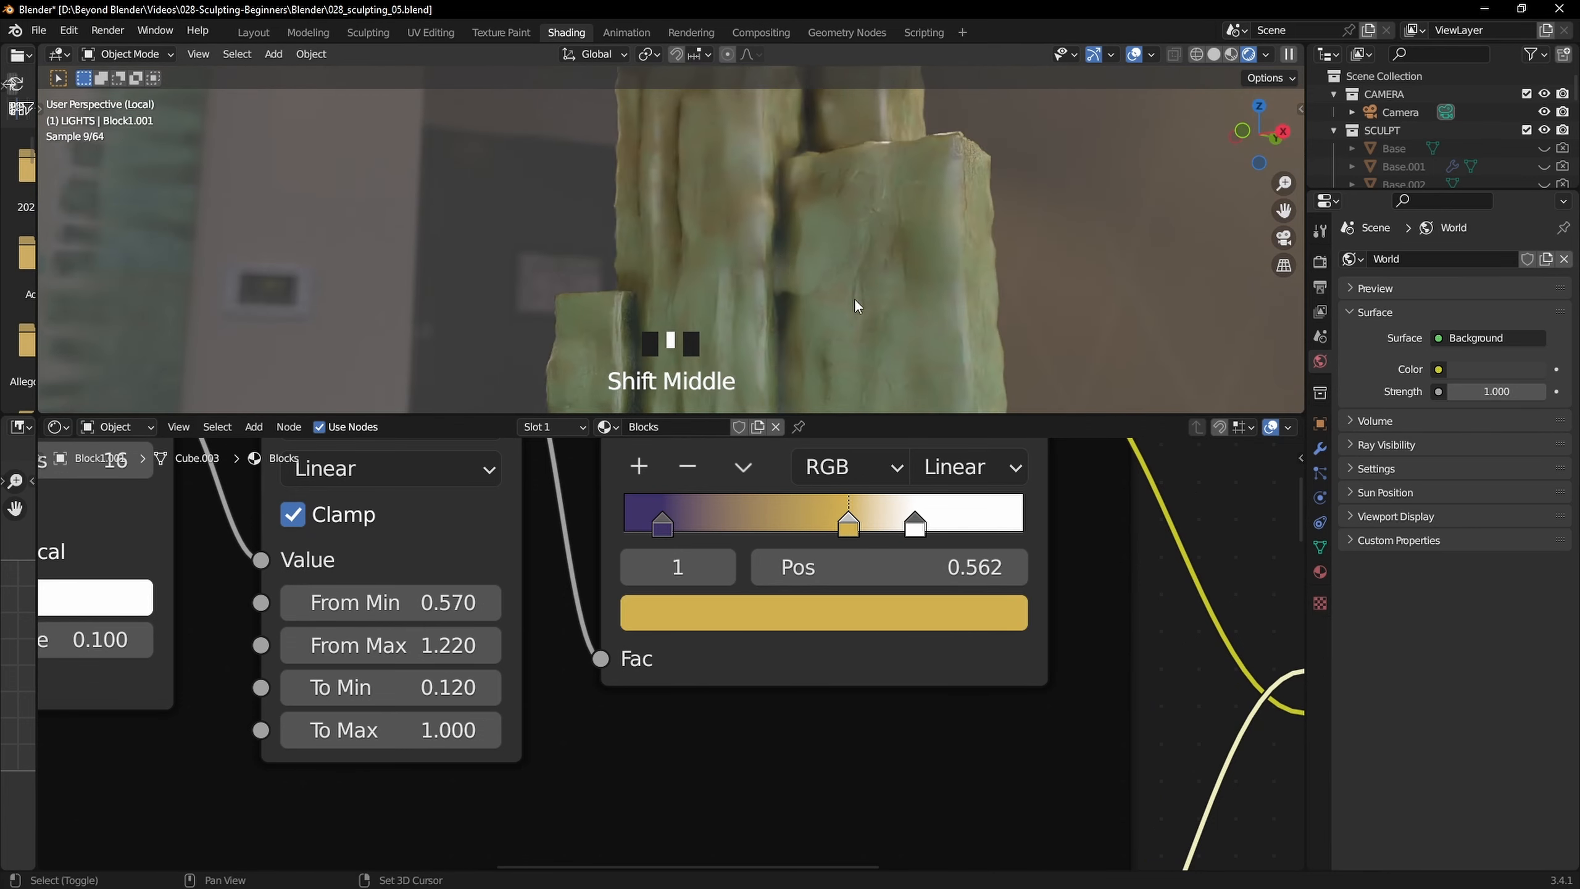
pyautogui.scroll(-4, 828, 624)
pyautogui.scroll(4, 828, 624)
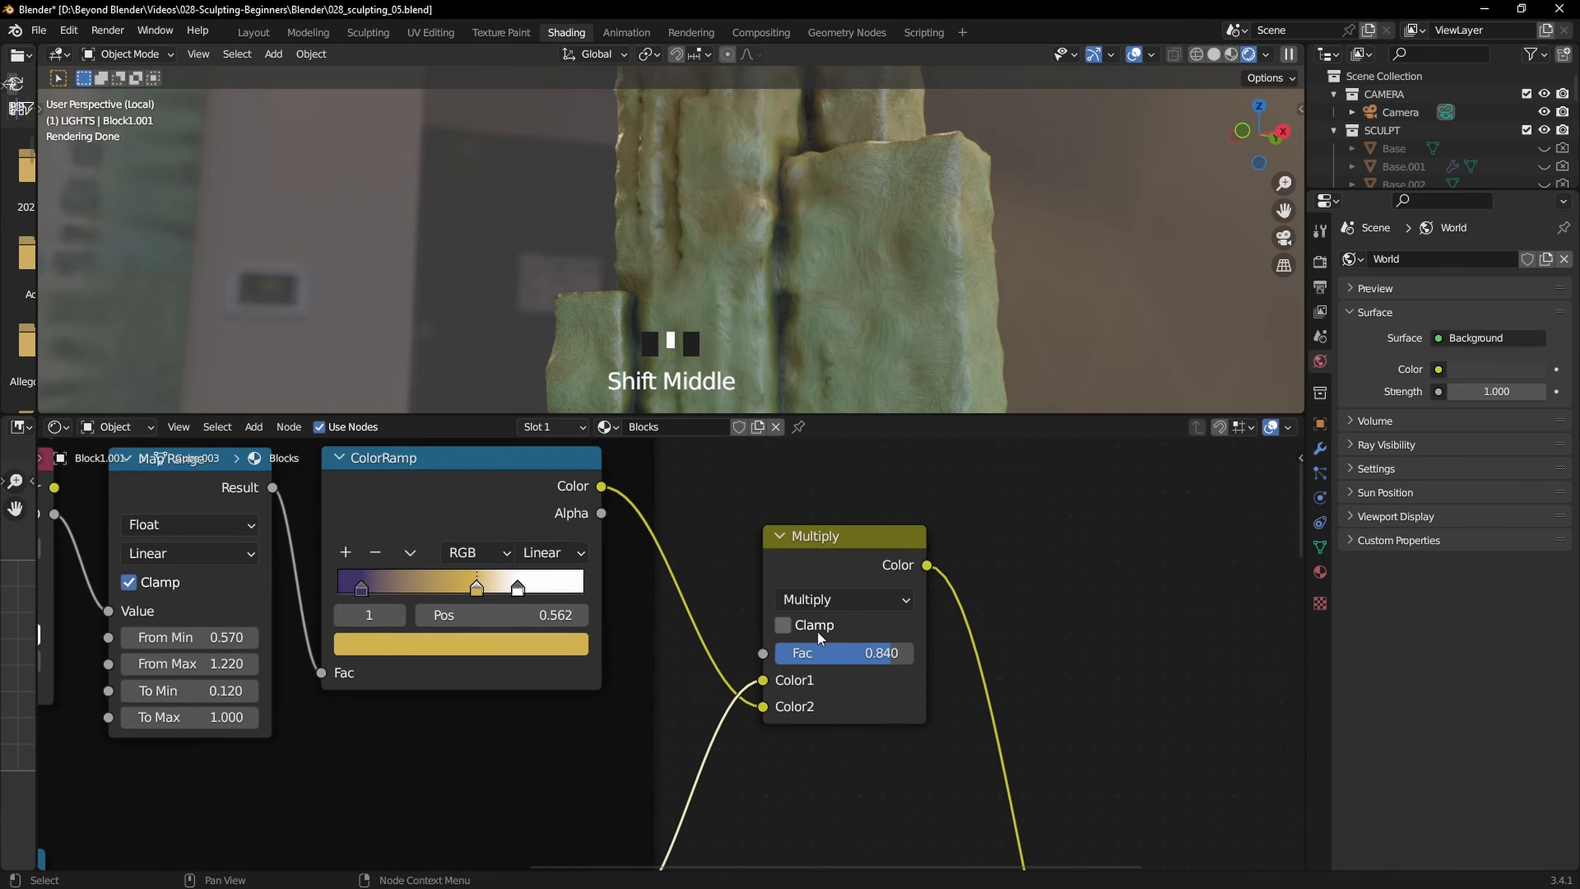
# Try the Add, Color Burn and Darken blend modes on the Multiply node and check each on the block
pyautogui.click(837, 589)
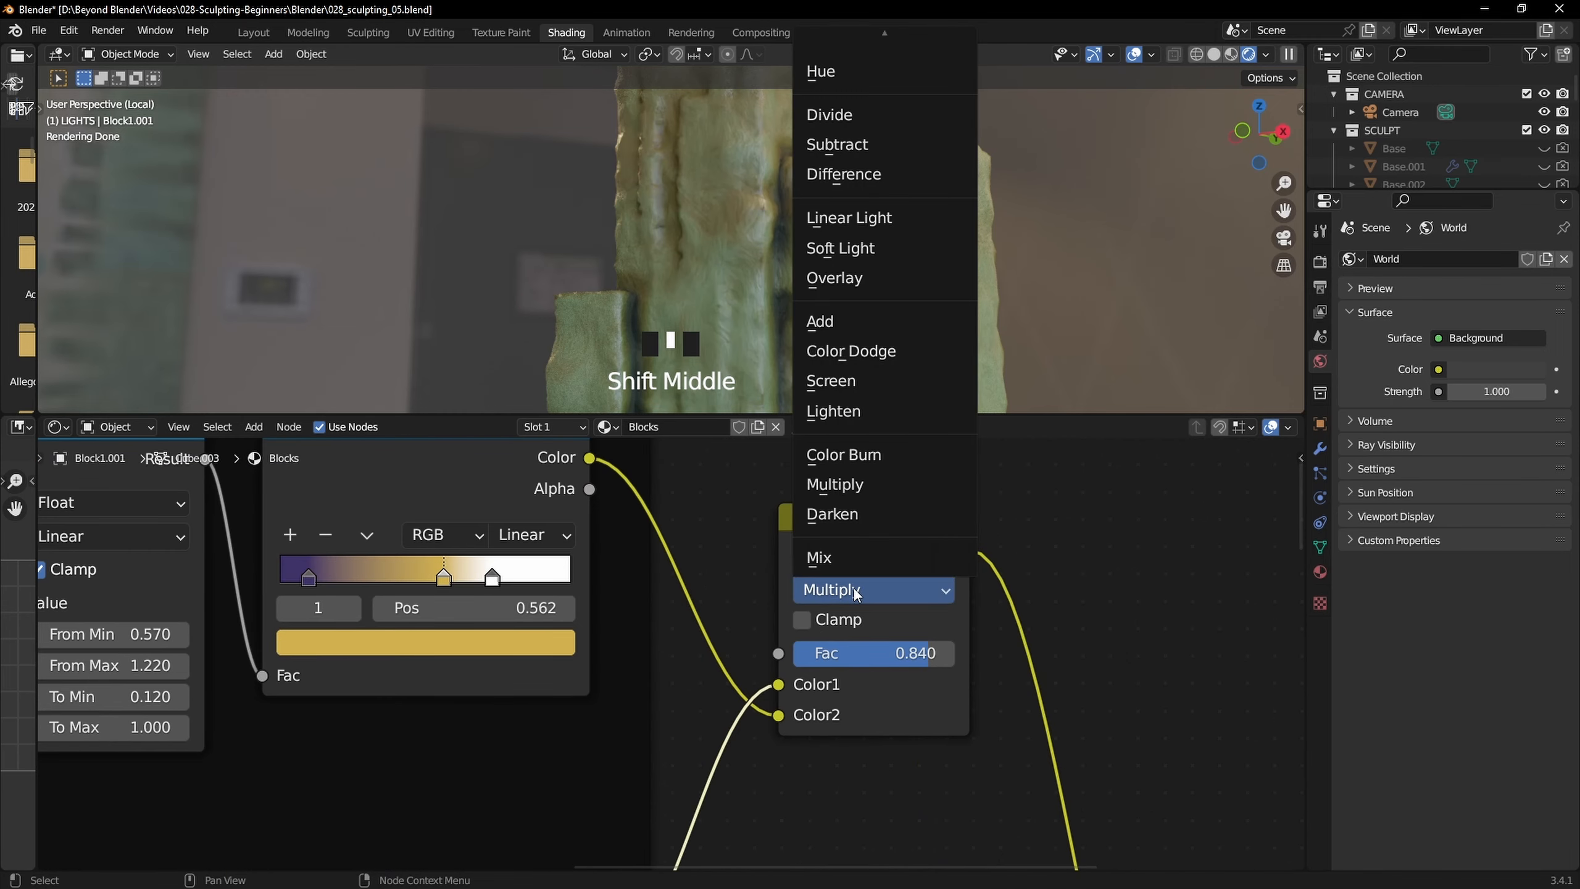
pyautogui.click(852, 326)
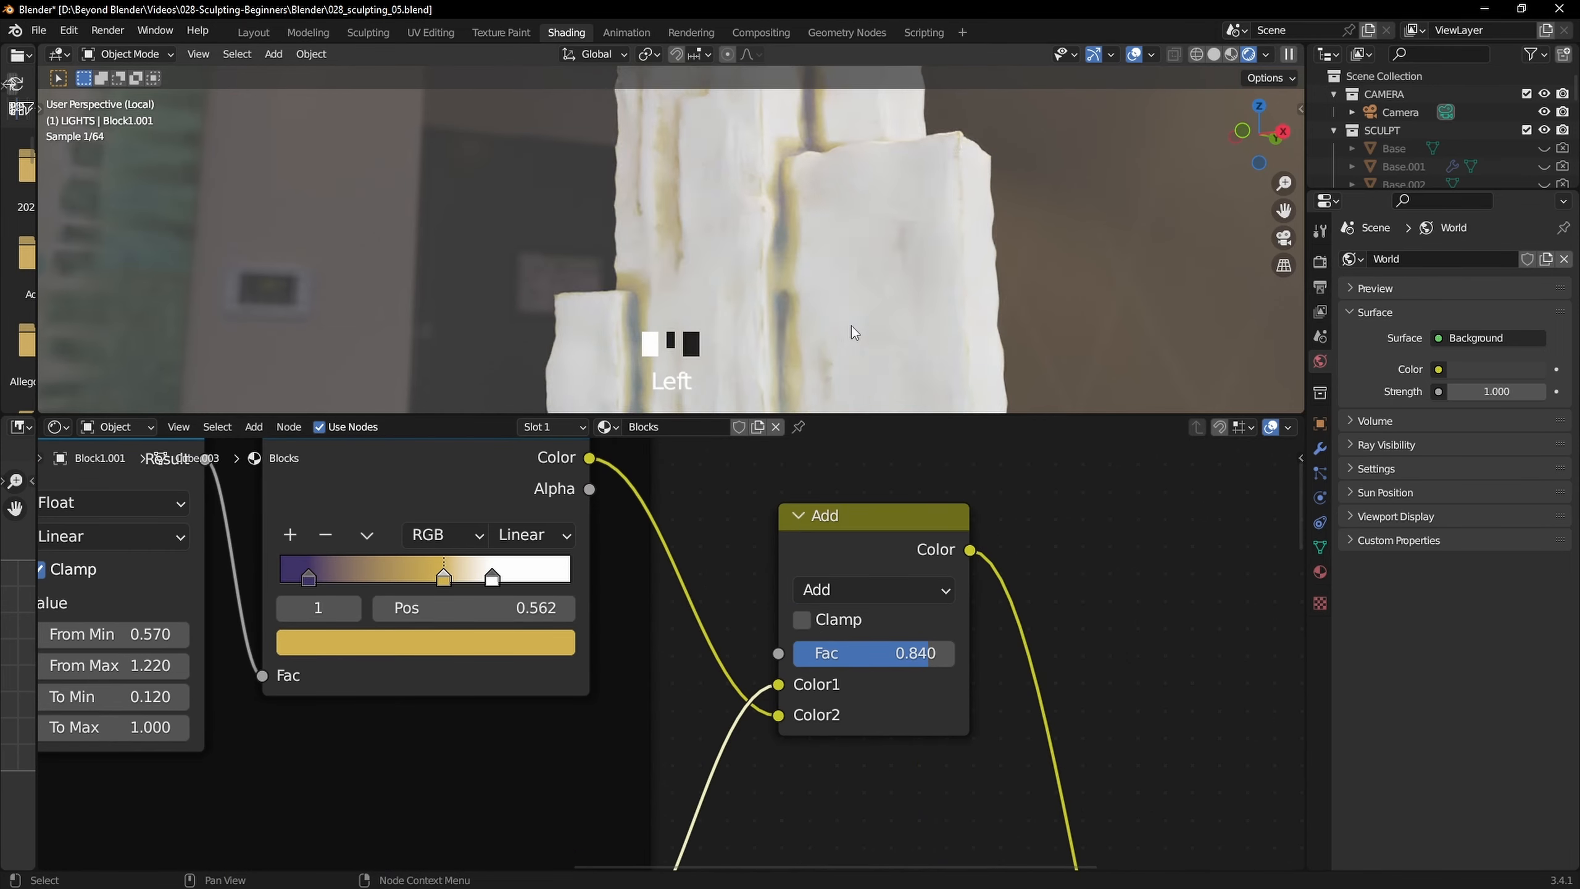
pyautogui.click(856, 582)
pyautogui.click(843, 454)
pyautogui.click(876, 592)
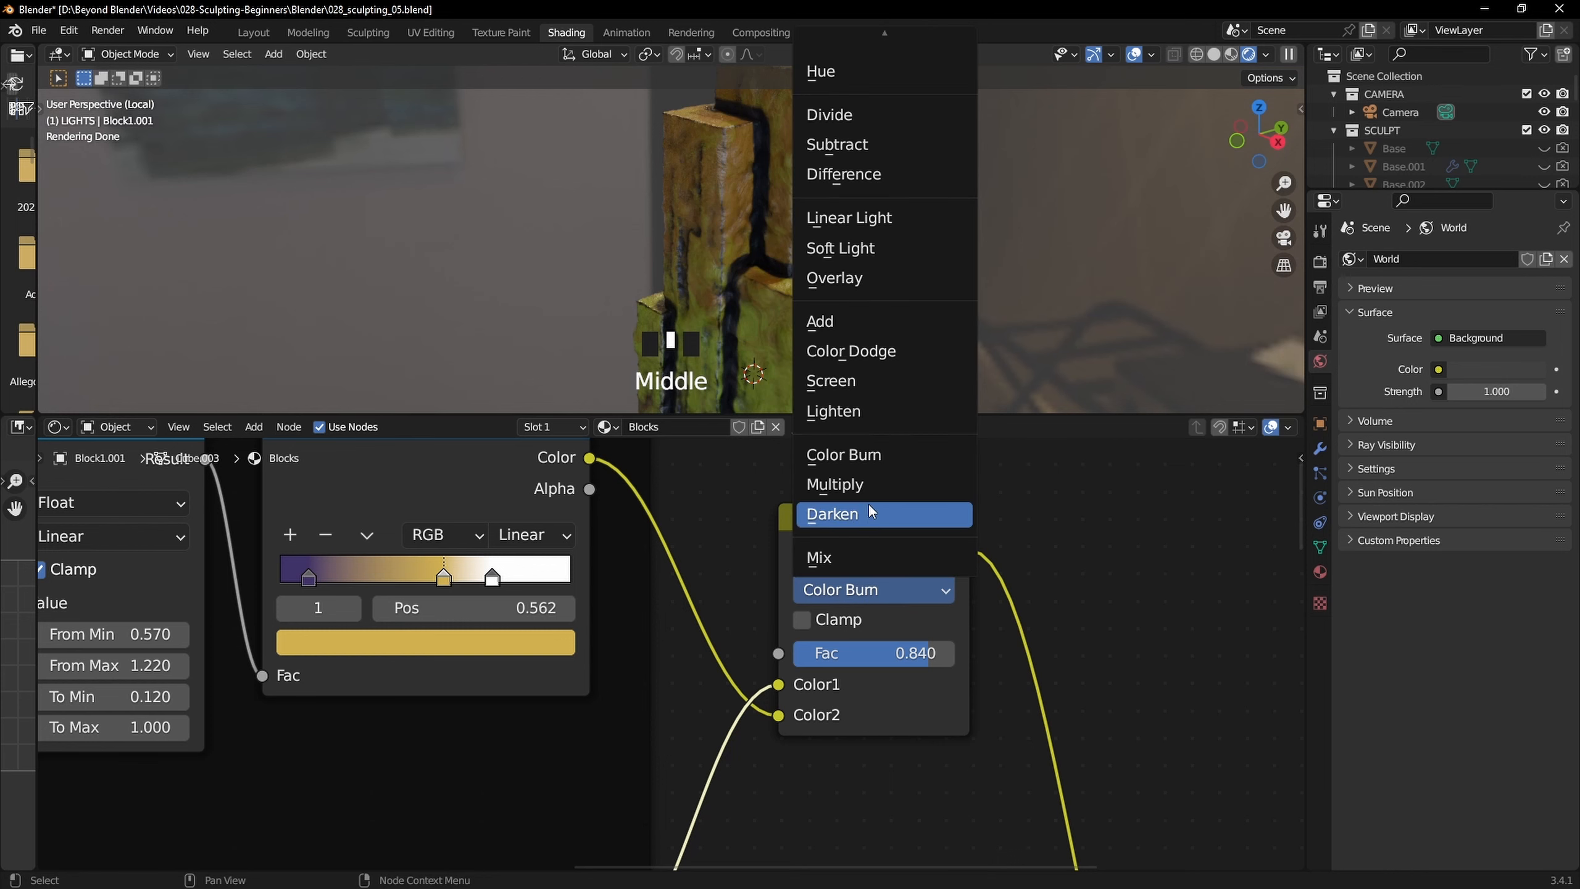
pyautogui.click(846, 516)
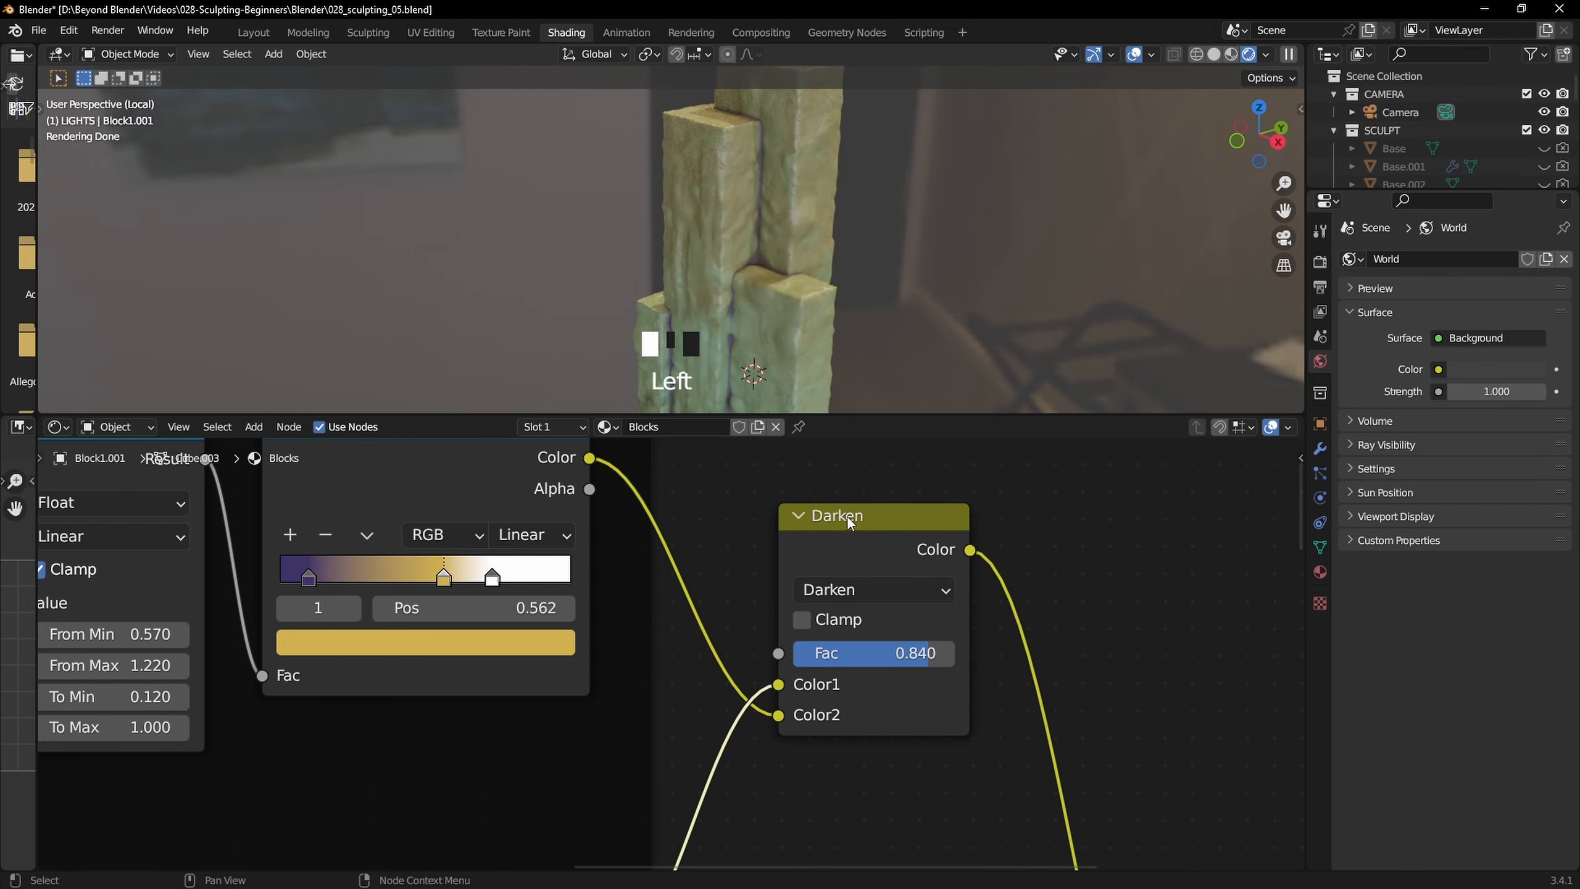
pyautogui.moveTo(814, 260)
pyautogui.mouseDown(button='middle')
pyautogui.moveTo(1024, 237)
pyautogui.moveTo(966, 260)
pyautogui.moveTo(780, 242)
pyautogui.mouseUp(button='middle')
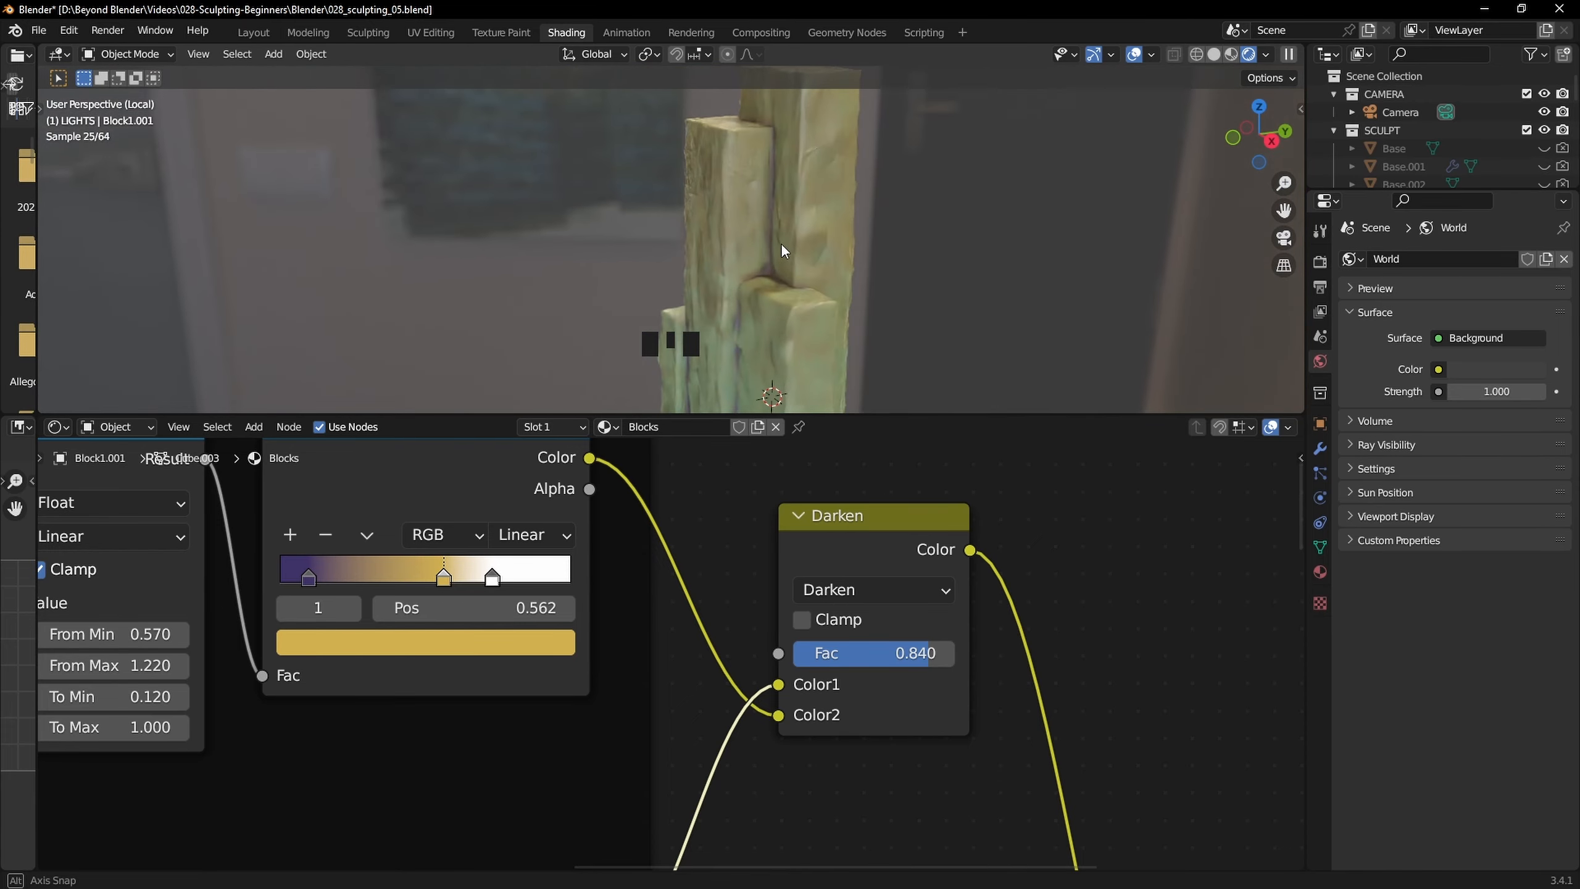
# Move the ambient occlusion ColorRamp's yellow stop to 0.500 and darken its colour to a deeper gold
pyautogui.moveTo(444, 584); pyautogui.dragTo(426, 583)
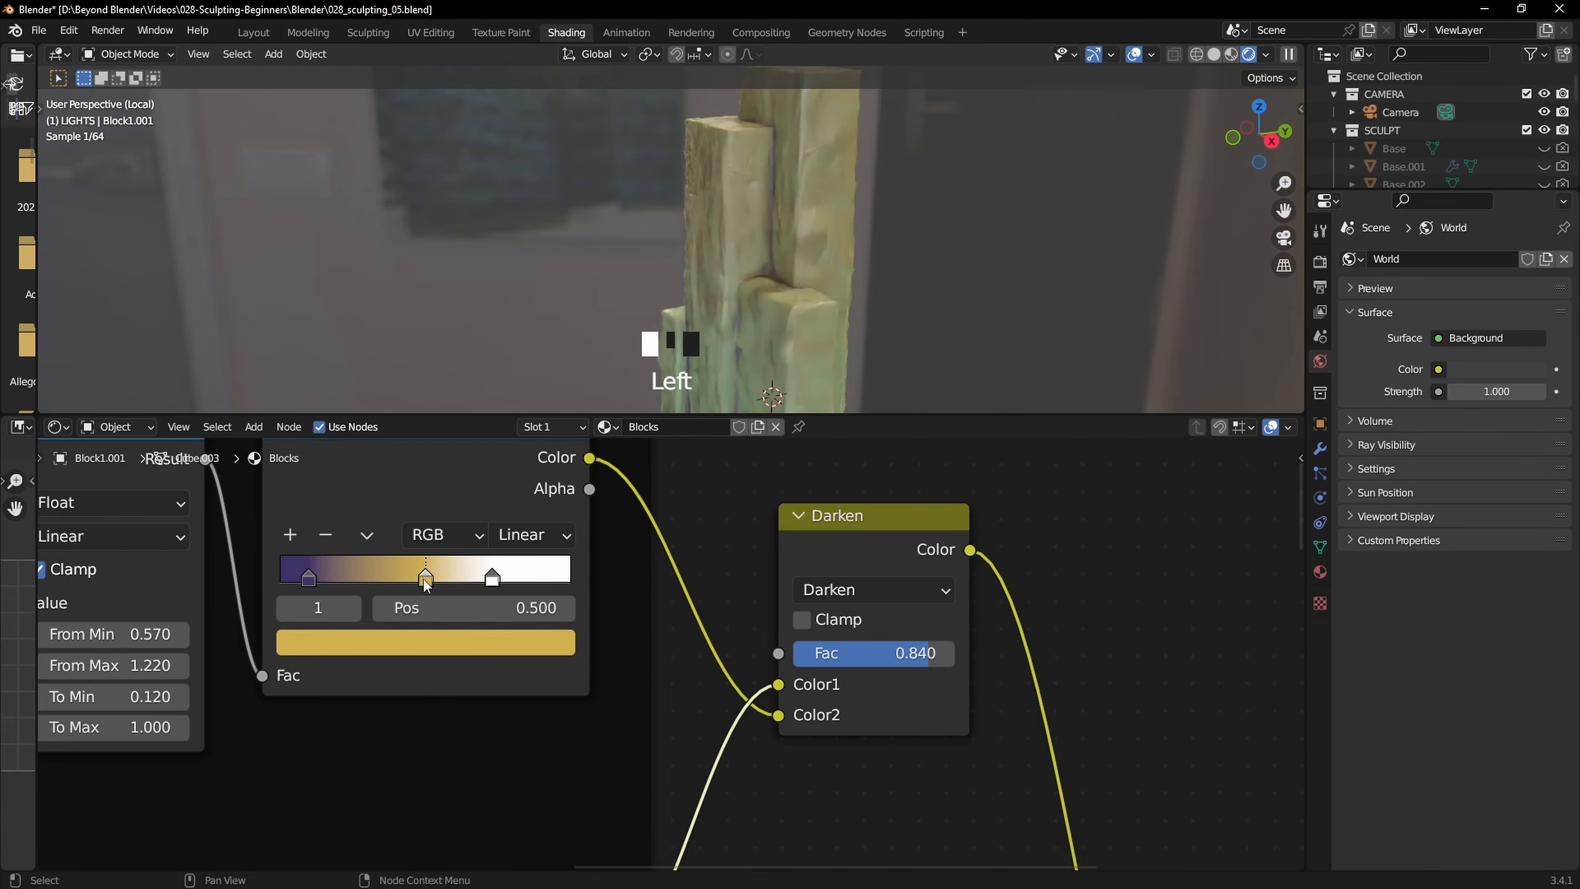
pyautogui.click(437, 648)
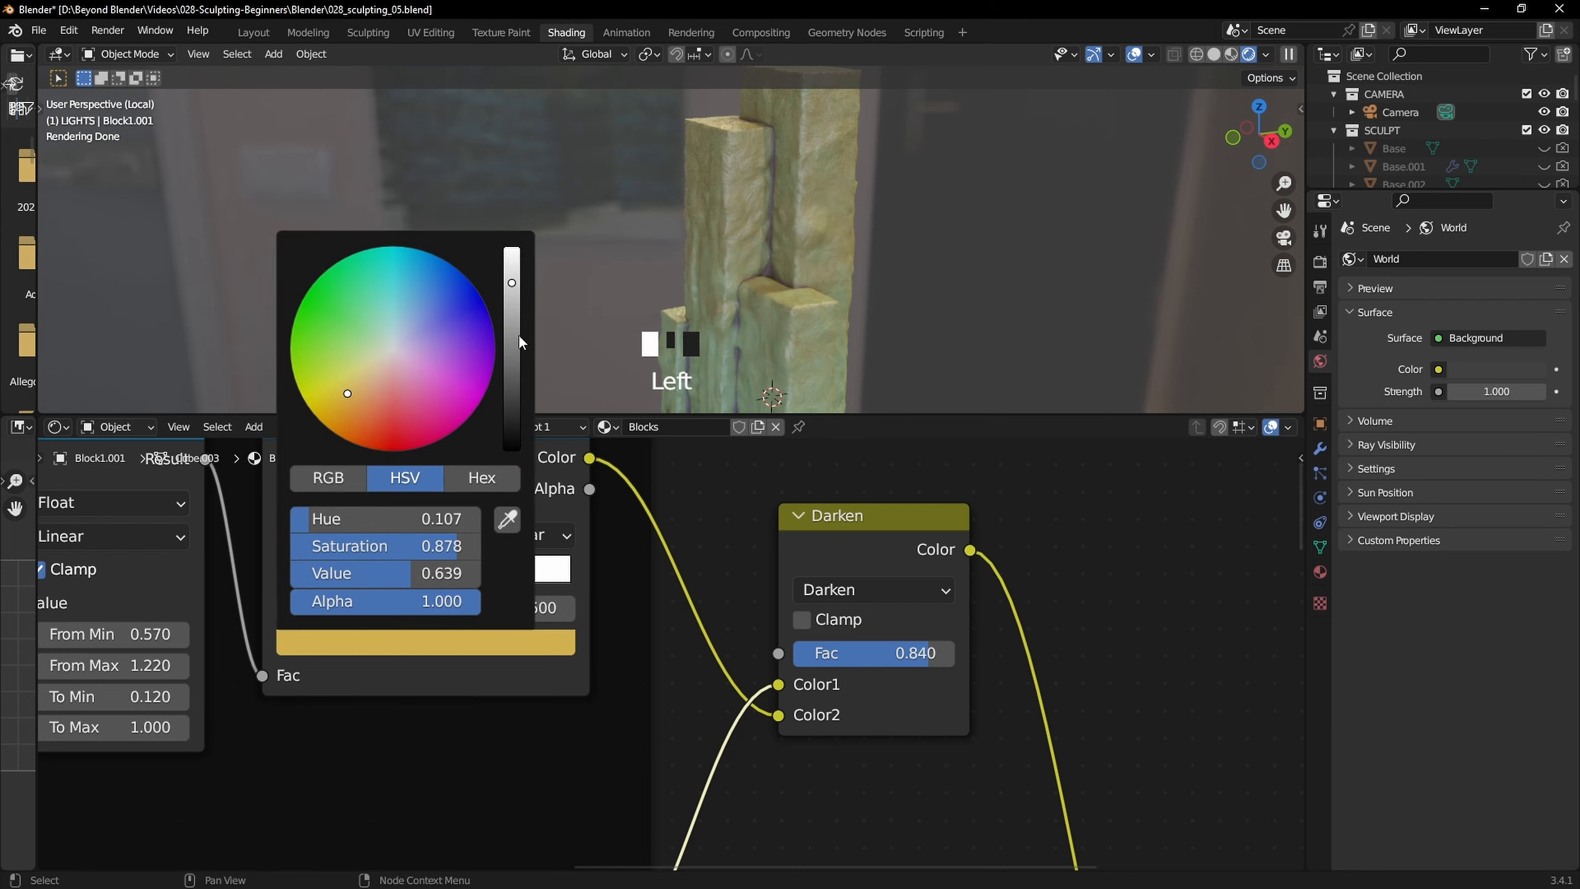
pyautogui.moveTo(511, 282); pyautogui.dragTo(511, 356)
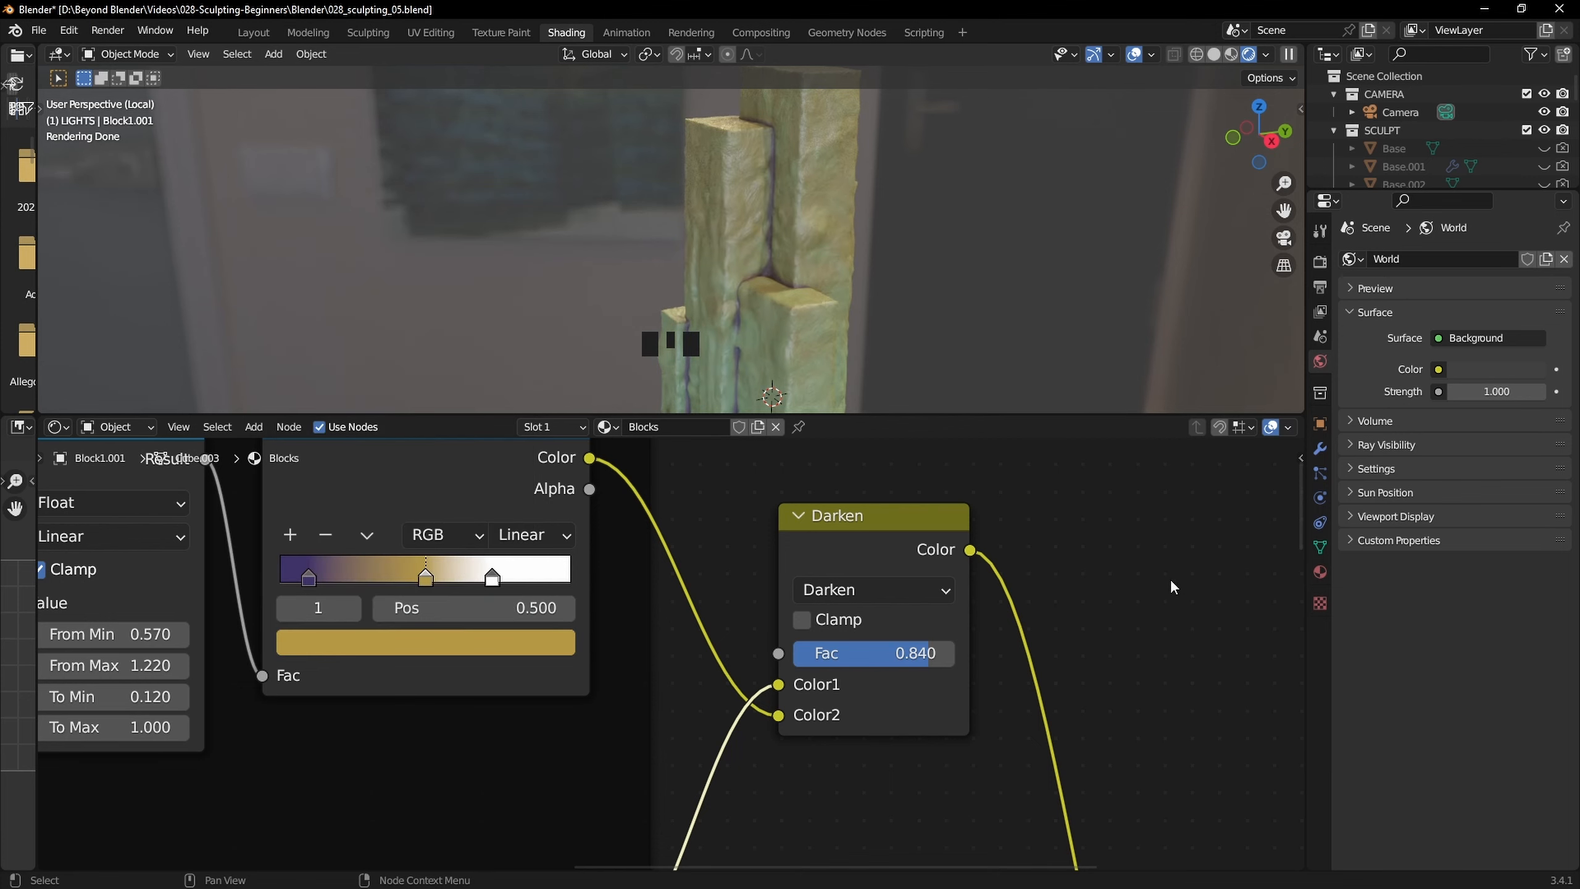
# Try the Overlay blend mode on the Darken node and inspect the block from another side
pyautogui.click(874, 590)
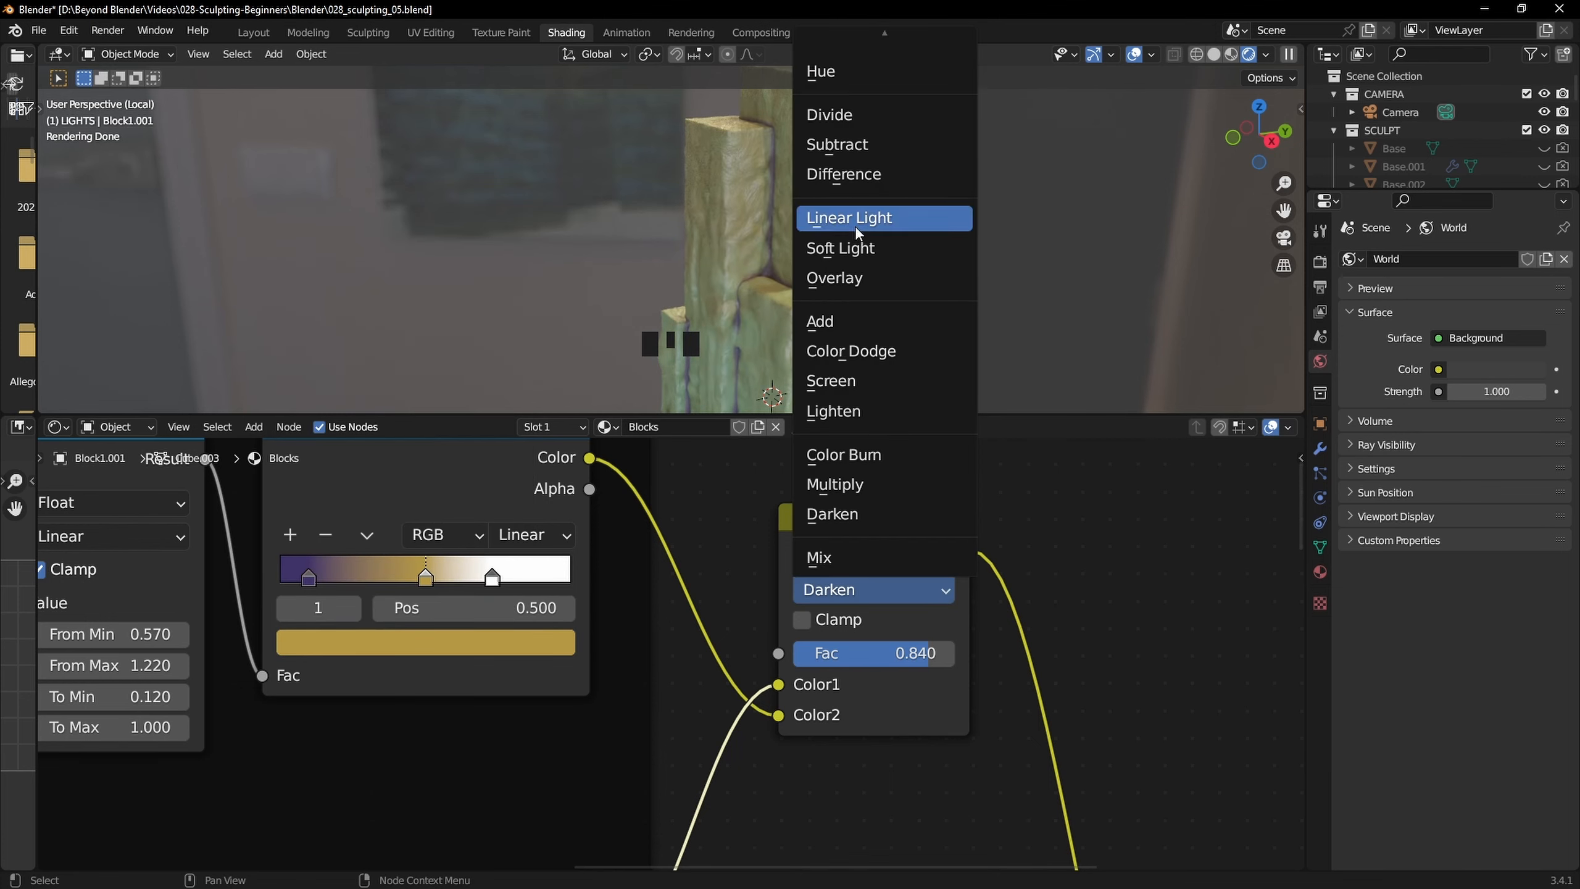
pyautogui.click(851, 280)
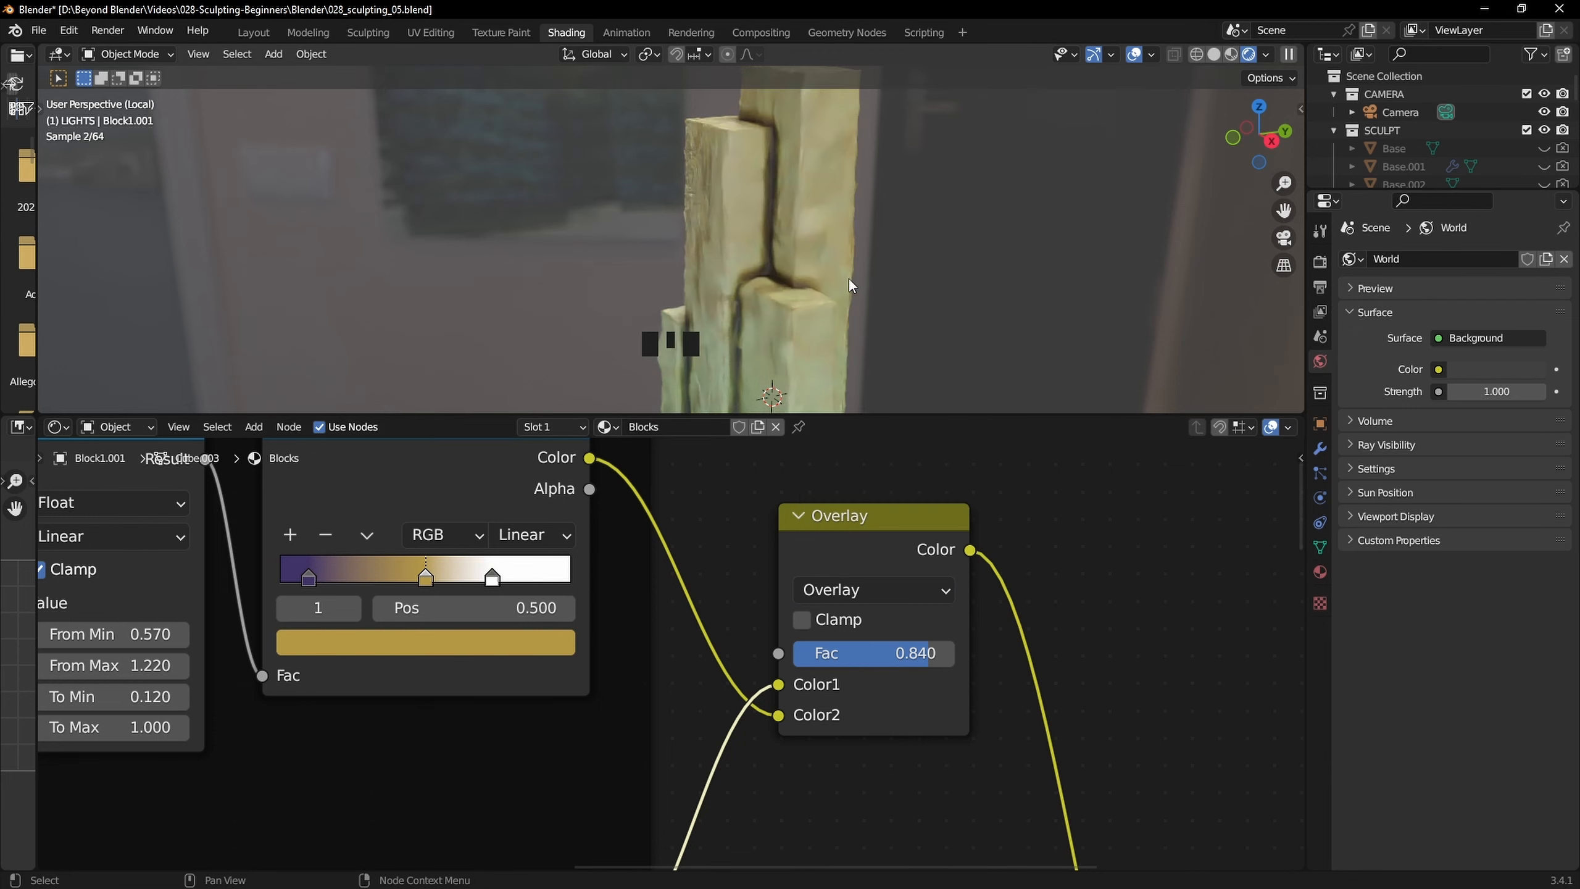
pyautogui.scroll(-4, 892, 369)
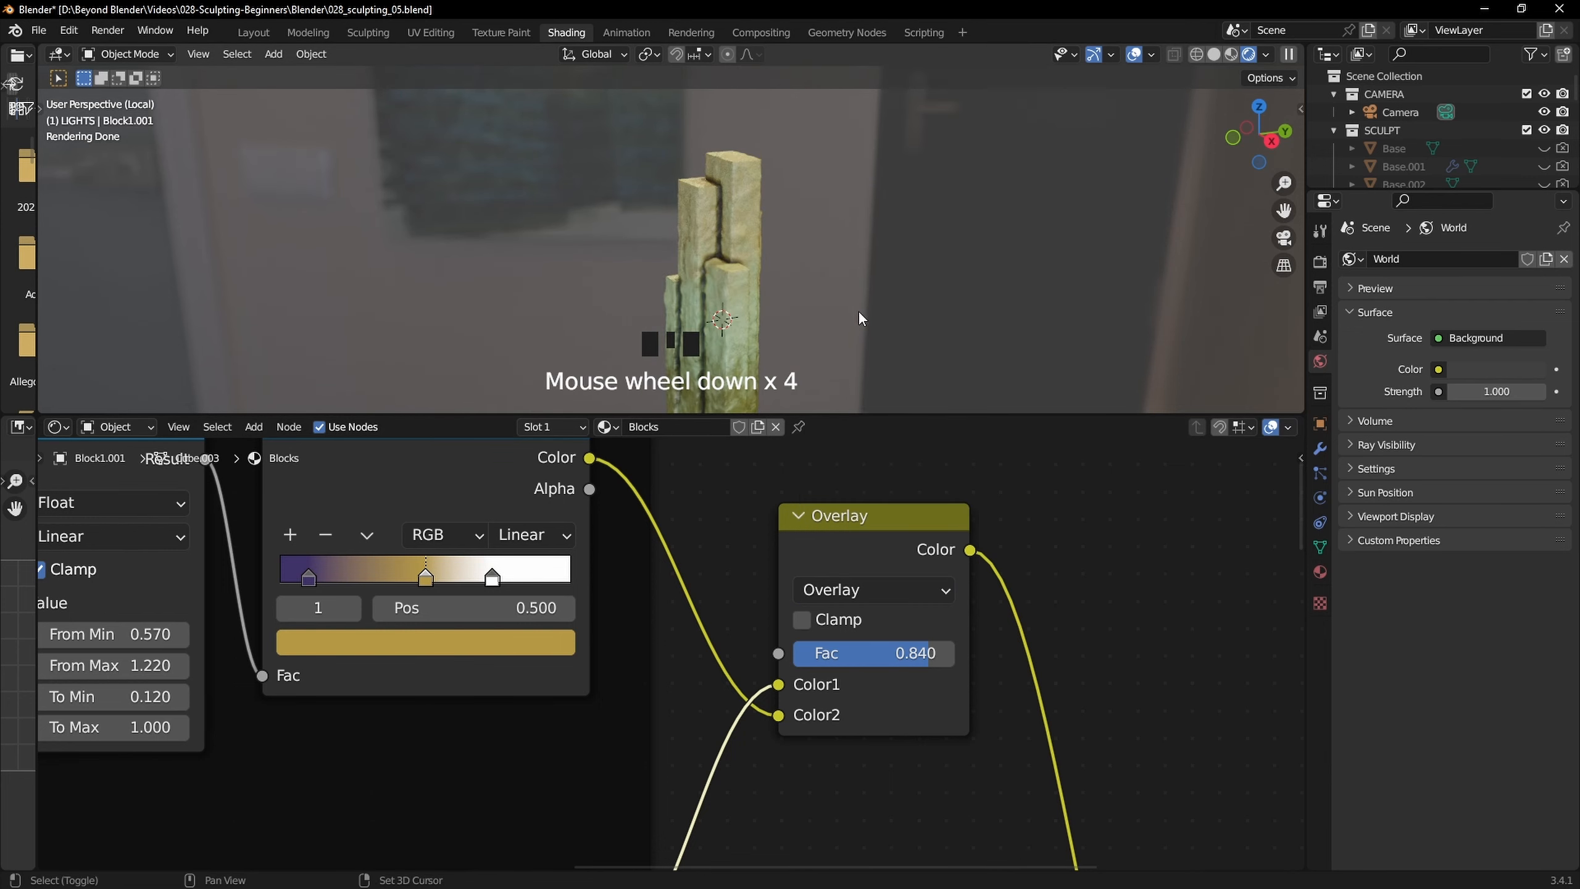
pyautogui.keyDown('shift'); pyautogui.moveTo(891, 369); pyautogui.dragTo(883, 277, button='middle'); pyautogui.keyUp('shift')
pyautogui.scroll(5, 884, 279)
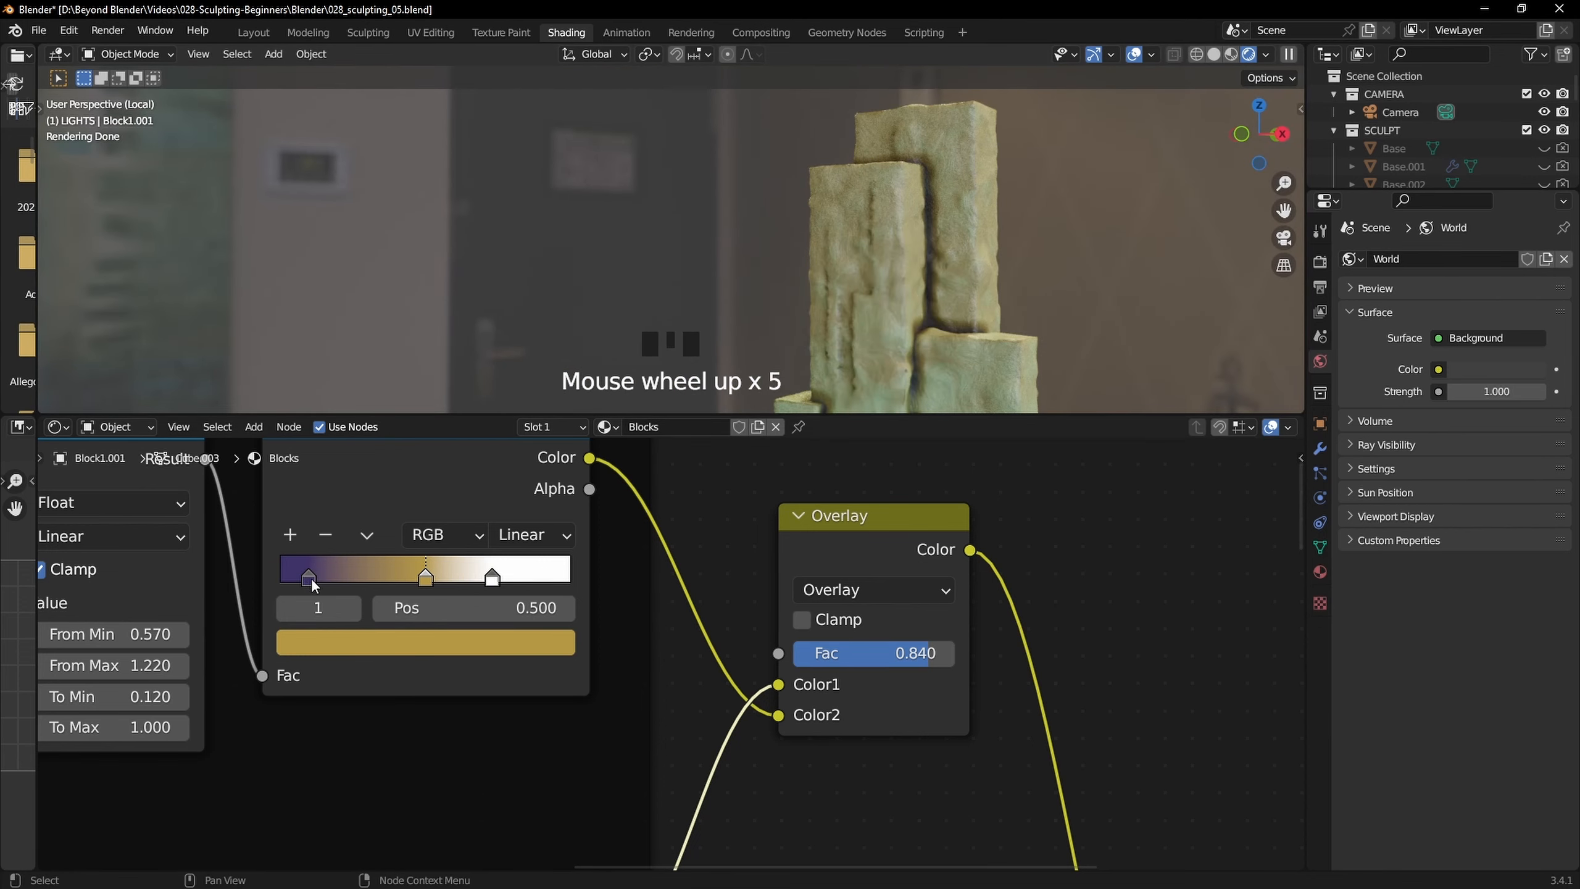
# Spread the ambient occlusion ColorRamp's stops, with purple at 0.000, white at 1.000 and gold shifted slightly towards purple
pyautogui.moveTo(309, 581); pyautogui.dragTo(277, 580)
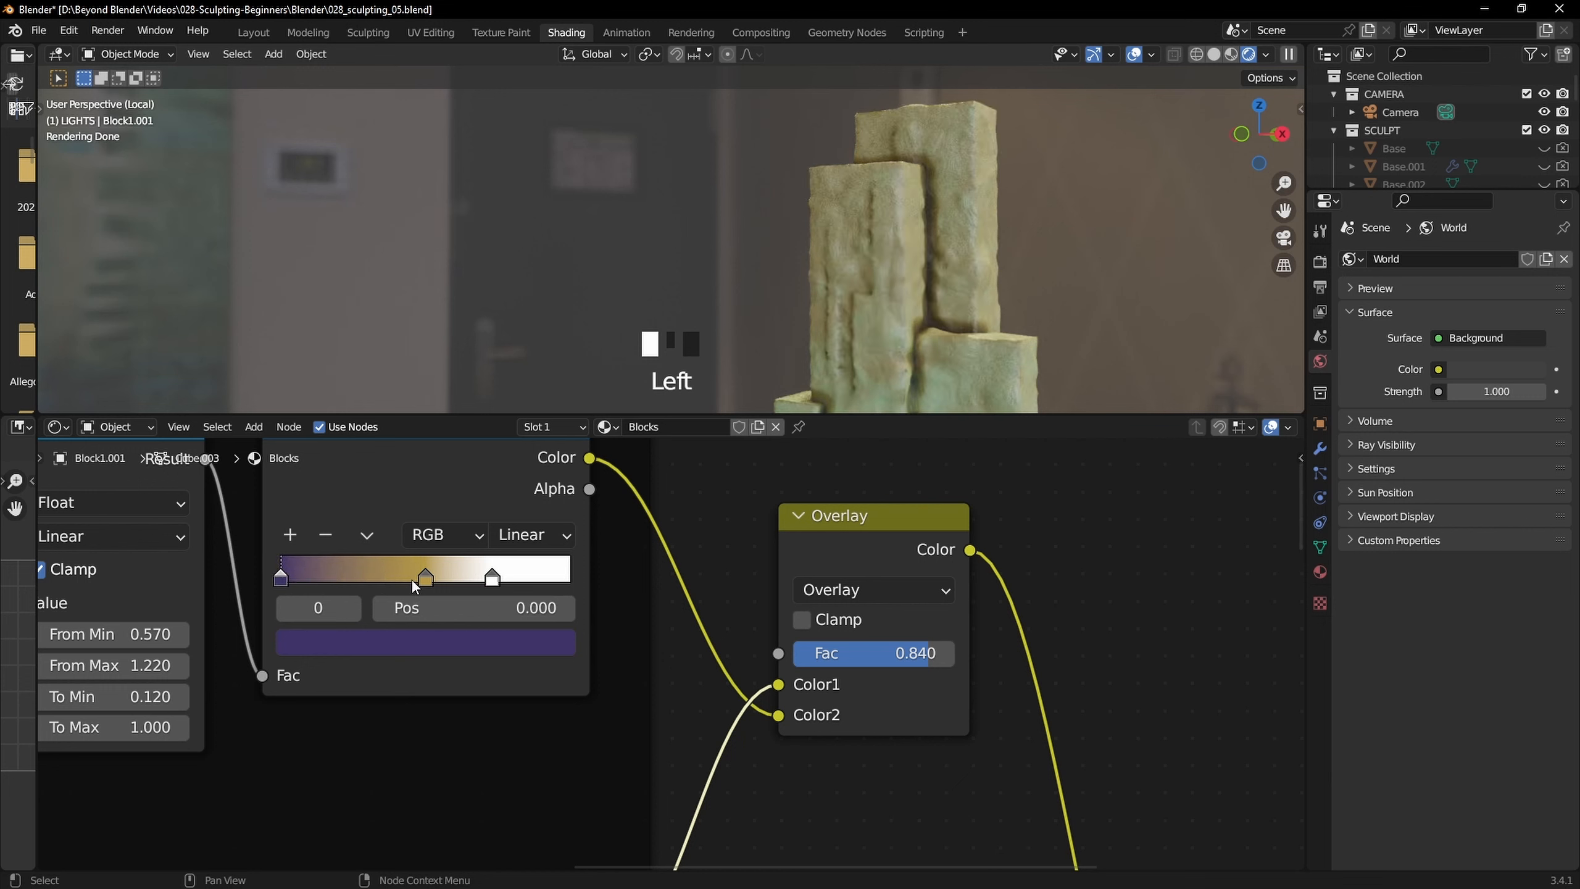
pyautogui.moveTo(413, 584); pyautogui.dragTo(595, 577)
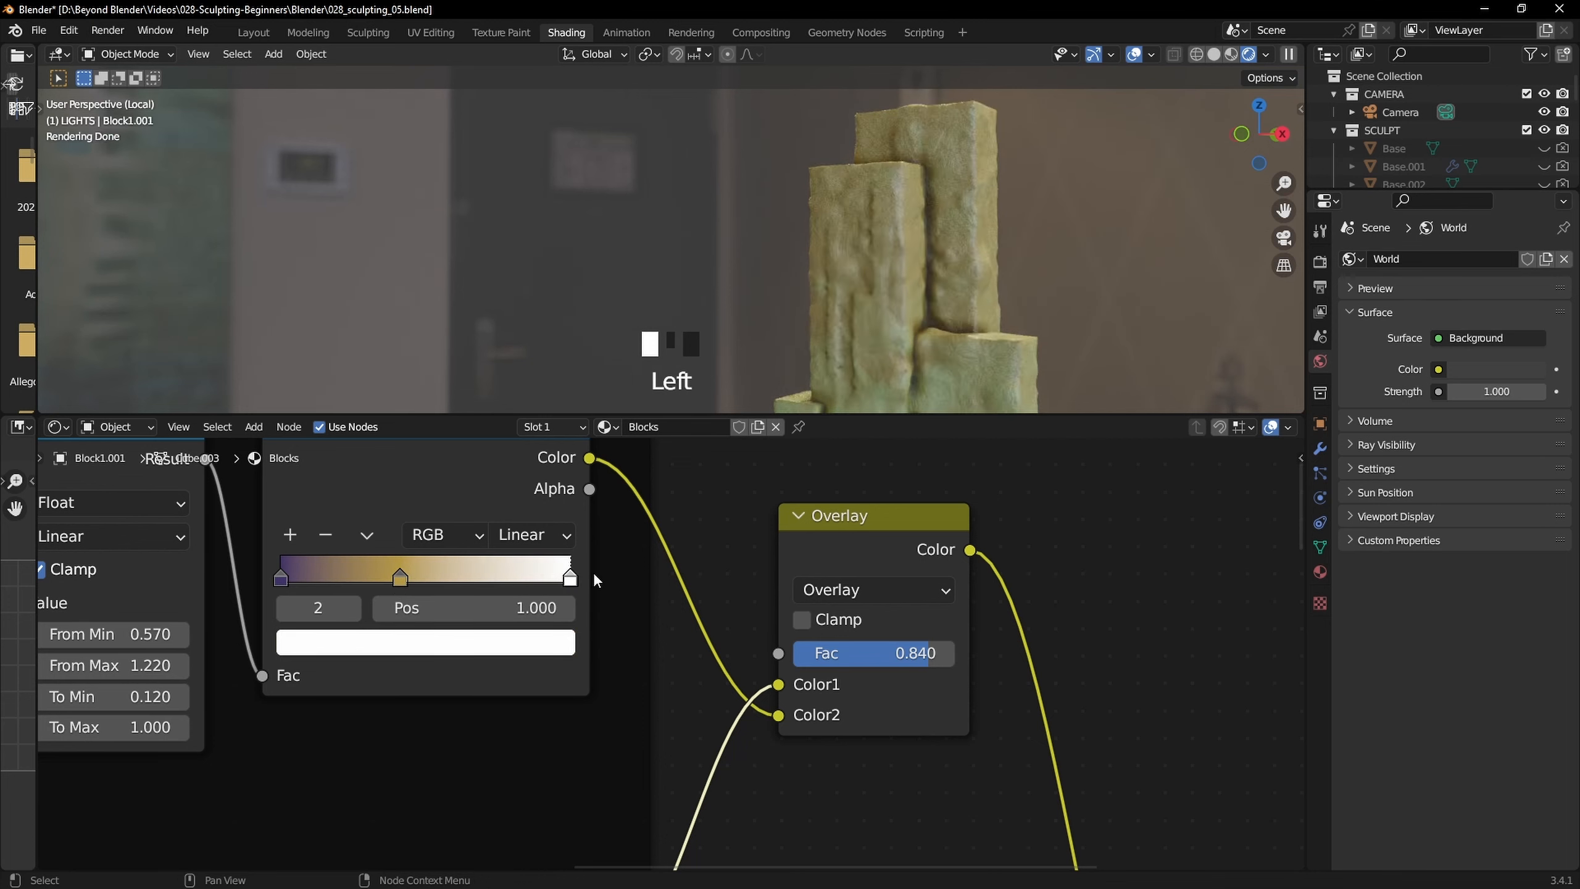
pyautogui.scroll(-2, 900, 340)
pyautogui.moveTo(900, 340)
pyautogui.keyDown('shift'); pyautogui.mouseDown(button='middle')
pyautogui.moveTo(933, 306)
pyautogui.moveTo(944, 208)
pyautogui.moveTo(960, 313)
pyautogui.moveTo(921, 348)
pyautogui.mouseUp(button='middle'); pyautogui.keyUp('shift')
pyautogui.scroll(-2, 953, 292)
# Set the colour mixing node's blend mode to Divide and inspect the block's crevices
pyautogui.click(874, 589)
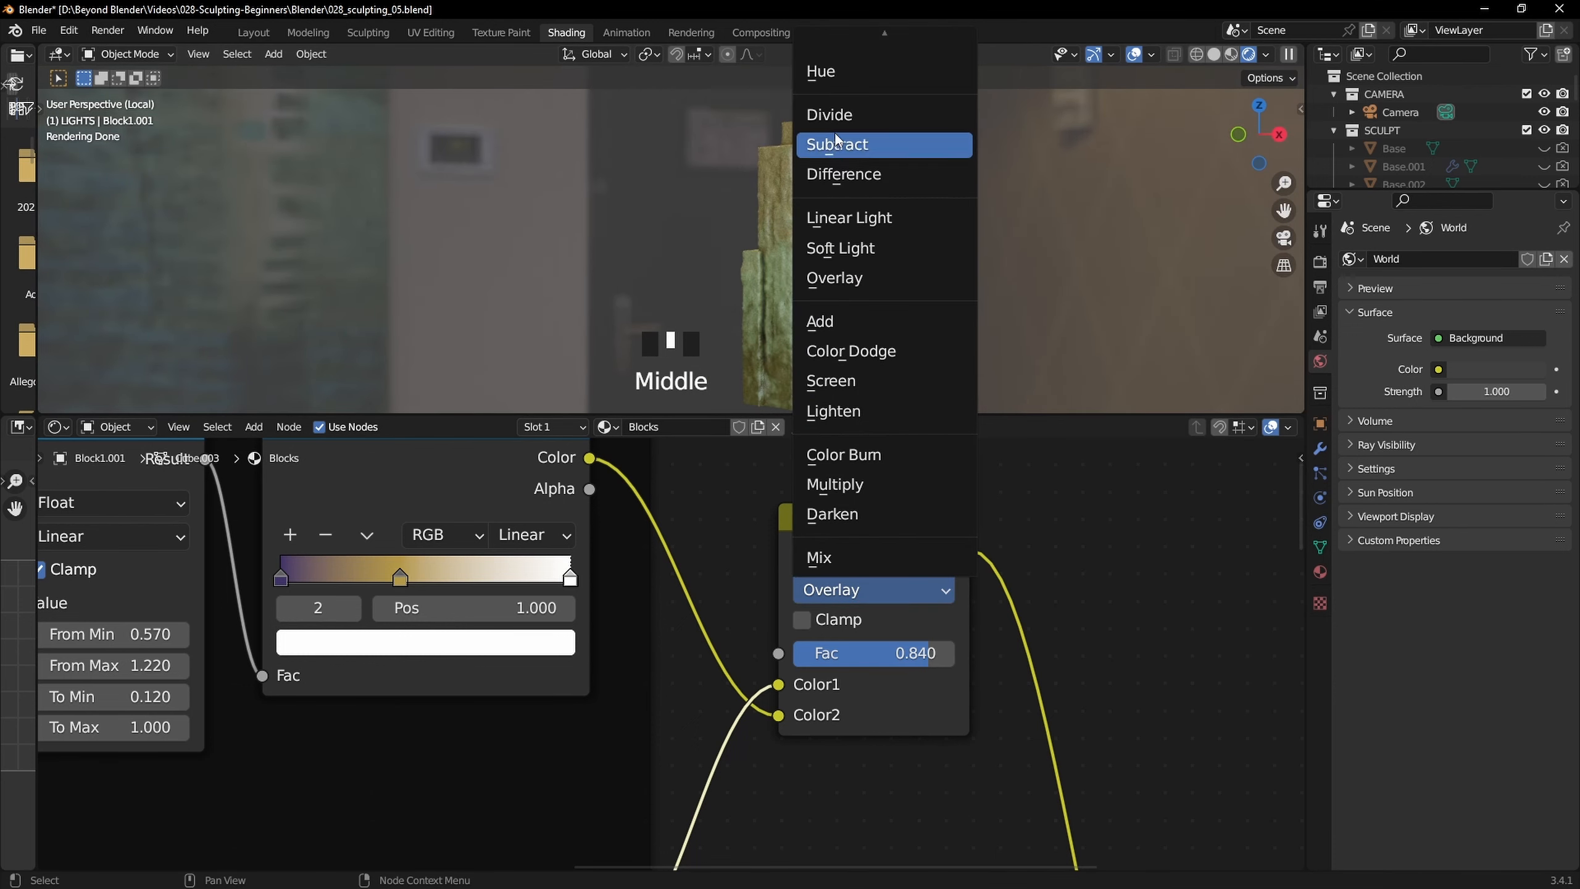
pyautogui.click(834, 115)
pyautogui.moveTo(925, 248); pyautogui.dragTo(869, 245, button='middle')
pyautogui.scroll(5, 893, 281)
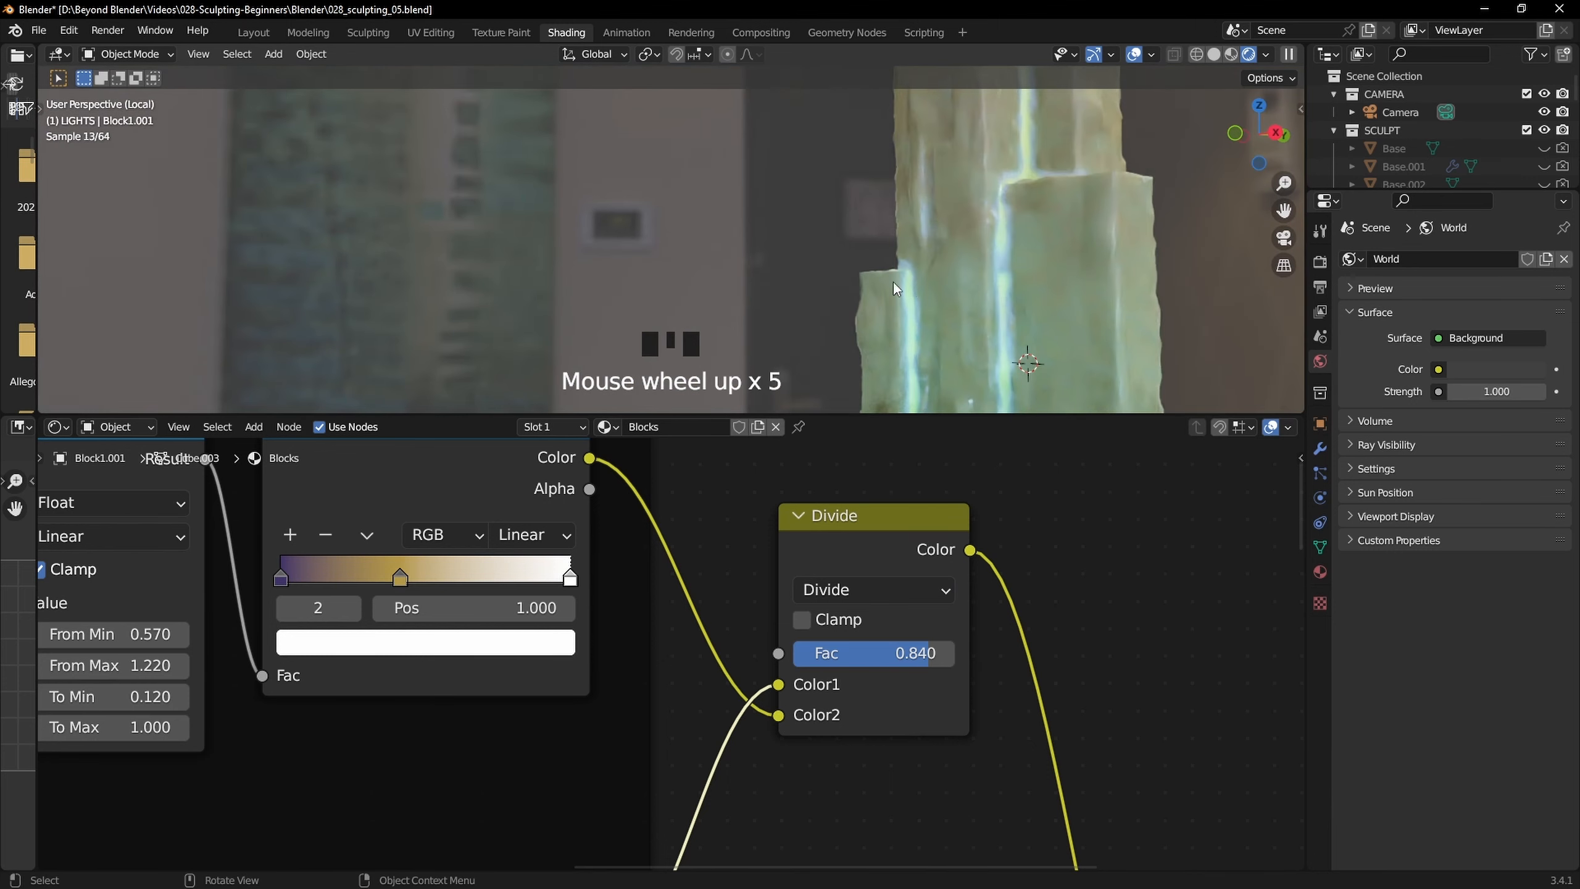
pyautogui.keyDown('shift'); pyautogui.moveTo(1016, 285); pyautogui.dragTo(879, 319, button='middle'); pyautogui.keyUp('shift')
pyautogui.scroll(-4, 984, 255)
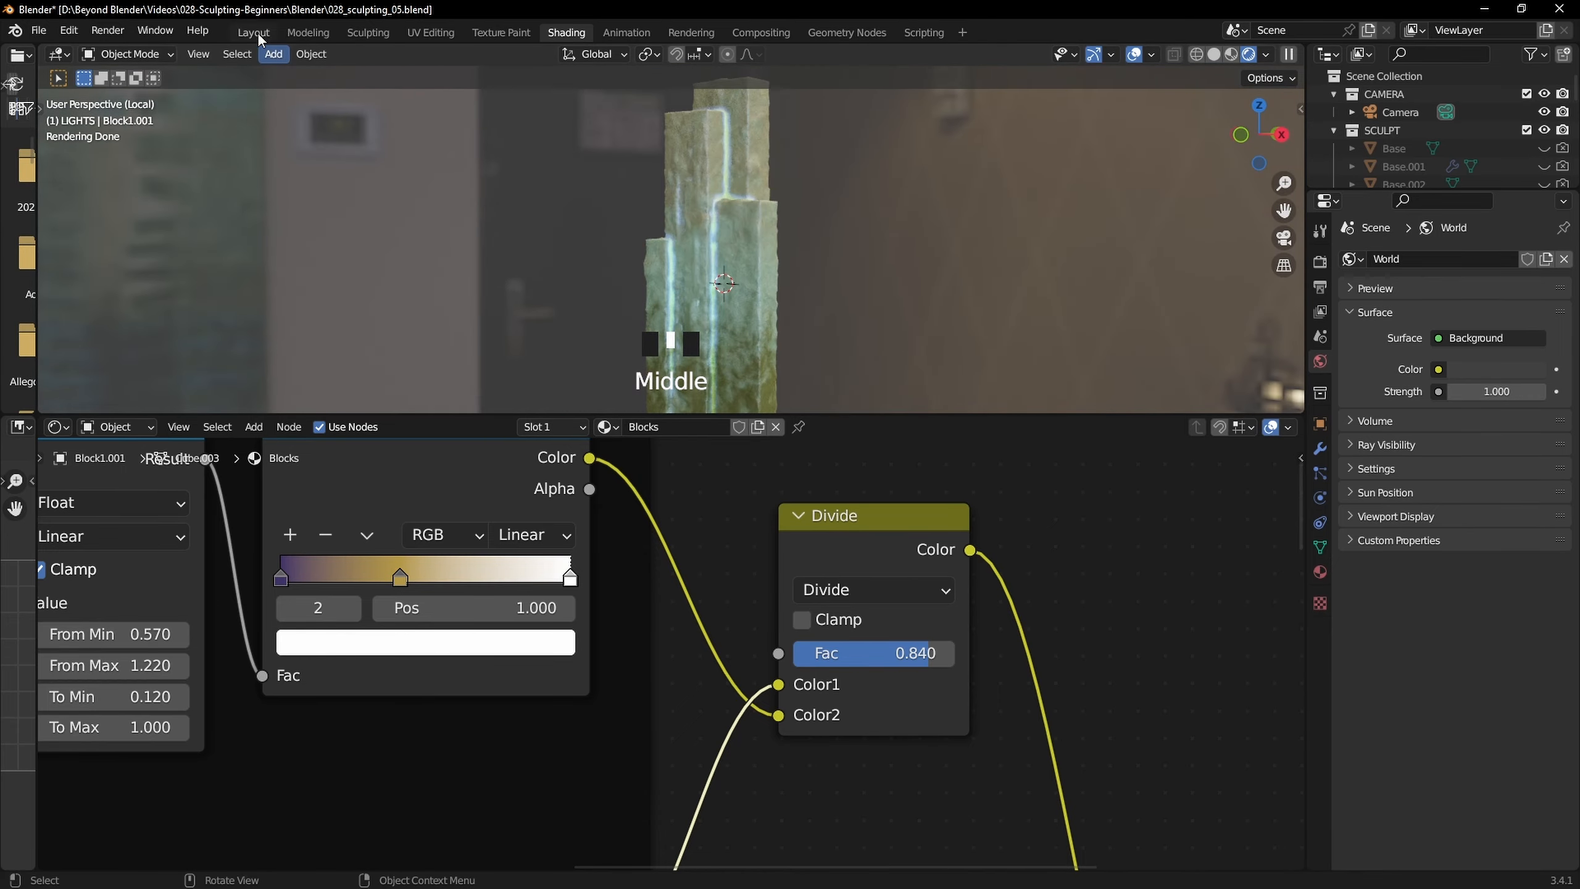
# Review the block among the other scene objects in the Layout workspace and save the file
pyautogui.click(253, 32)
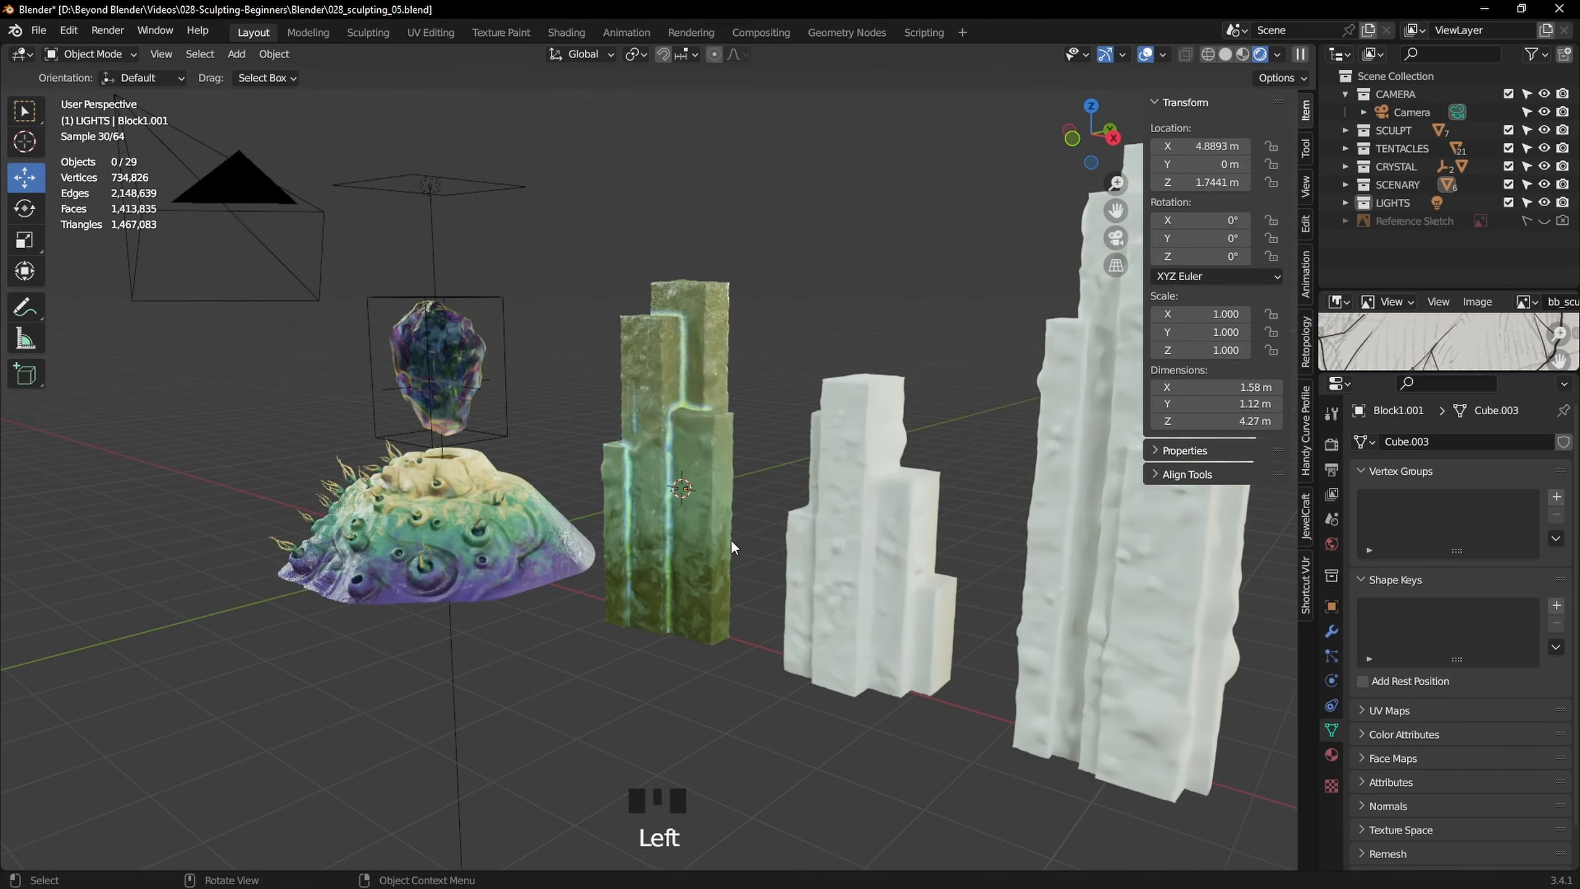
pyautogui.keyDown('shift'); pyautogui.moveTo(730, 538); pyautogui.dragTo(670, 512, button='middle'); pyautogui.keyUp('shift')
pyautogui.hotkey('ctrl', 's')
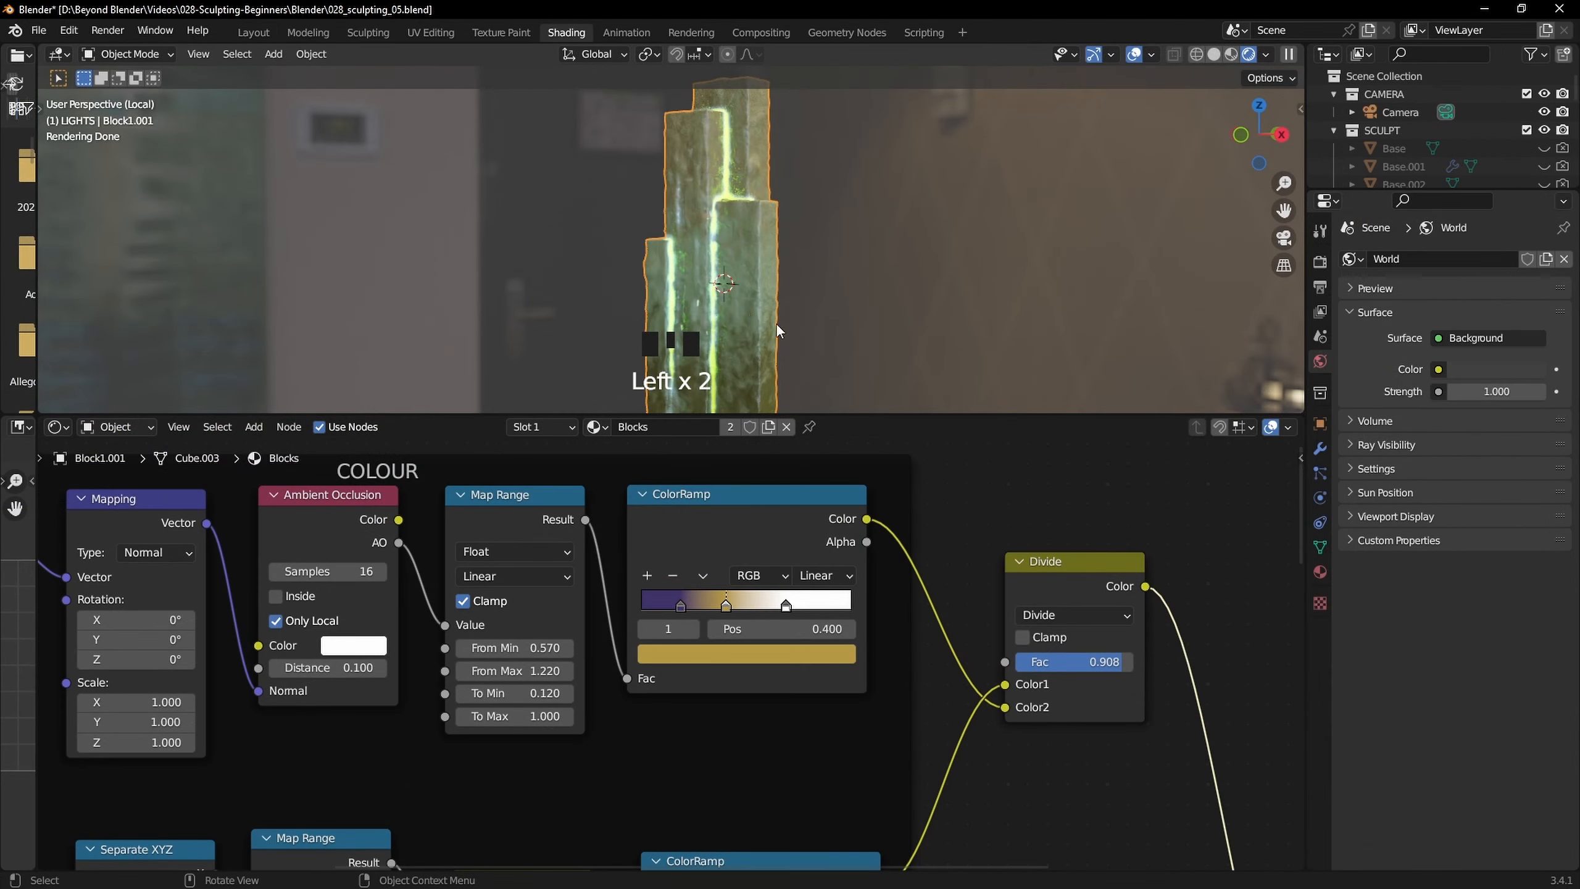
# Assign the Blocks2 material to the block and reposition its ambient occlusion ColorRamp stops: gold at 0.479, purple at 0.000, white slightly inward
pyautogui.click(596, 427)
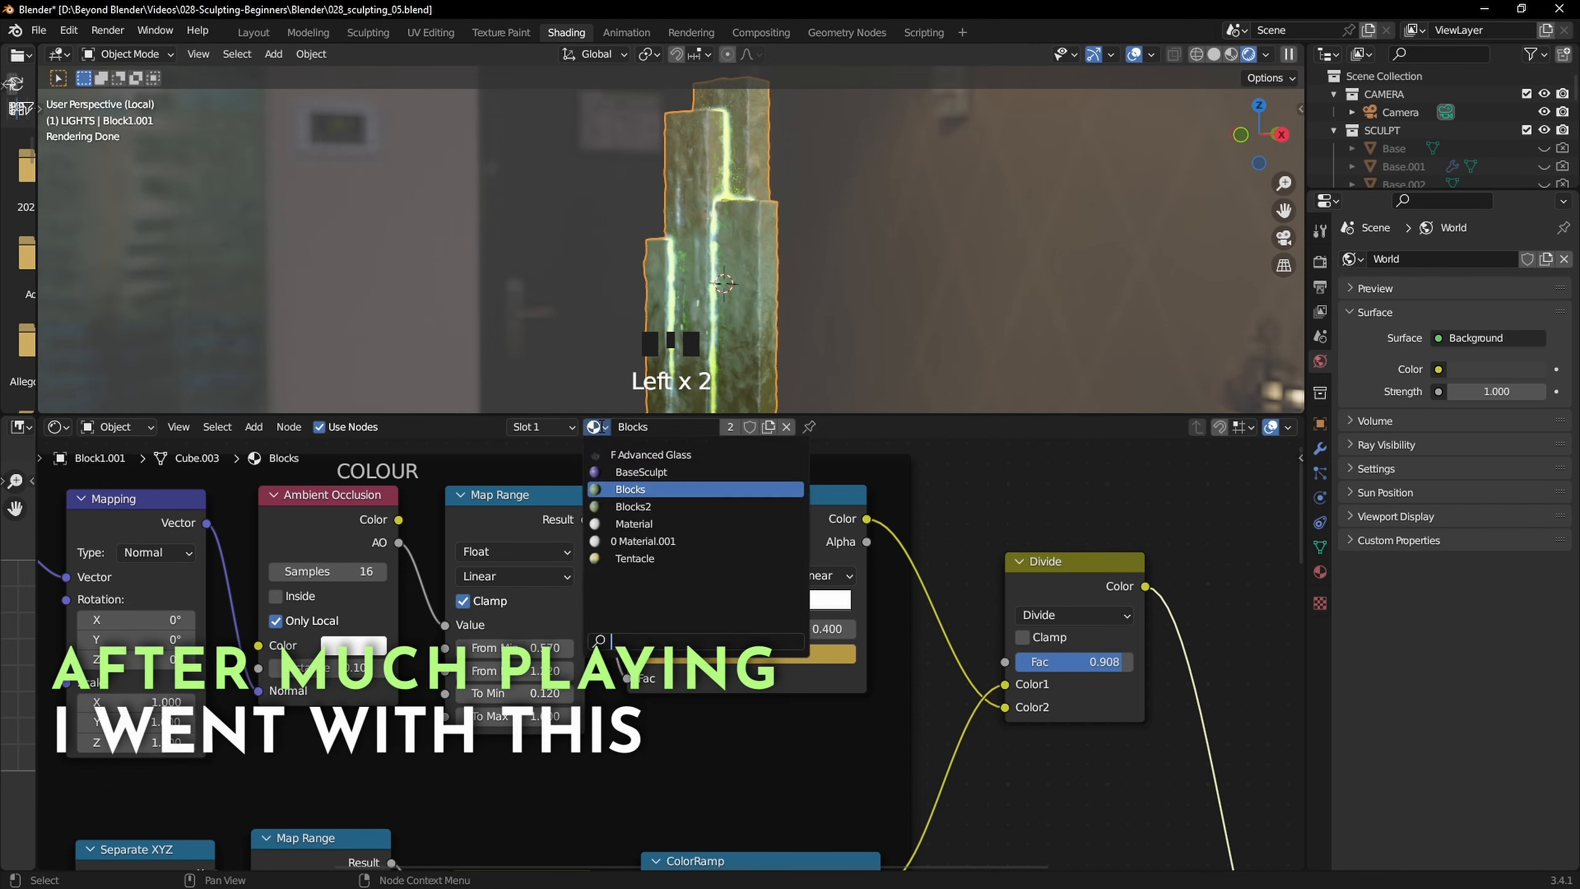
pyautogui.click(636, 506)
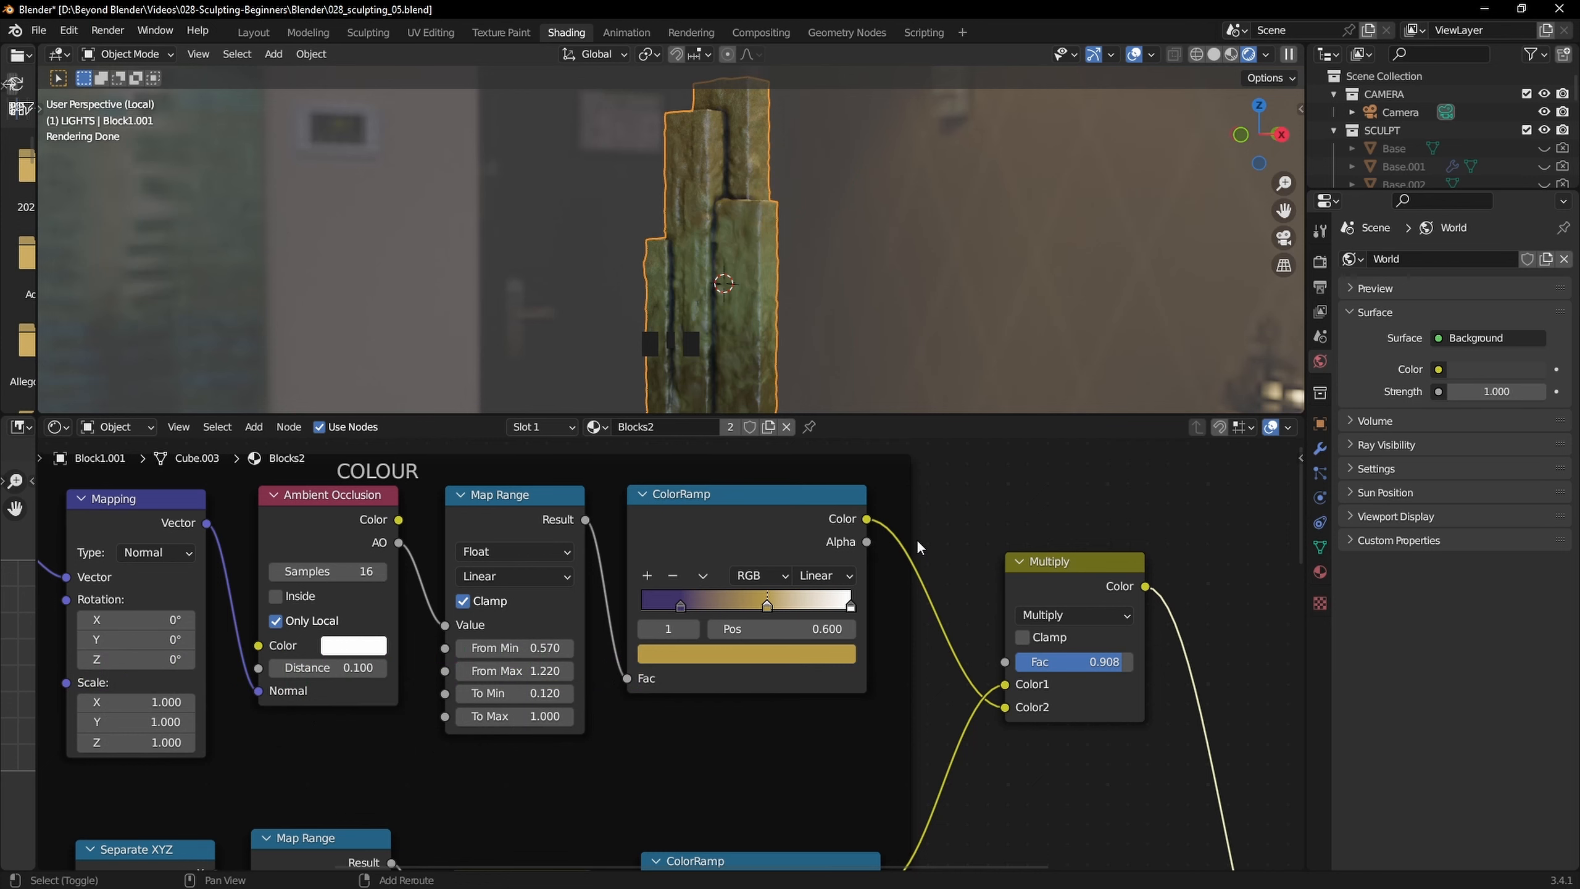
pyautogui.moveTo(779, 607); pyautogui.dragTo(754, 620, button='middle')
pyautogui.moveTo(742, 617); pyautogui.dragTo(740, 617)
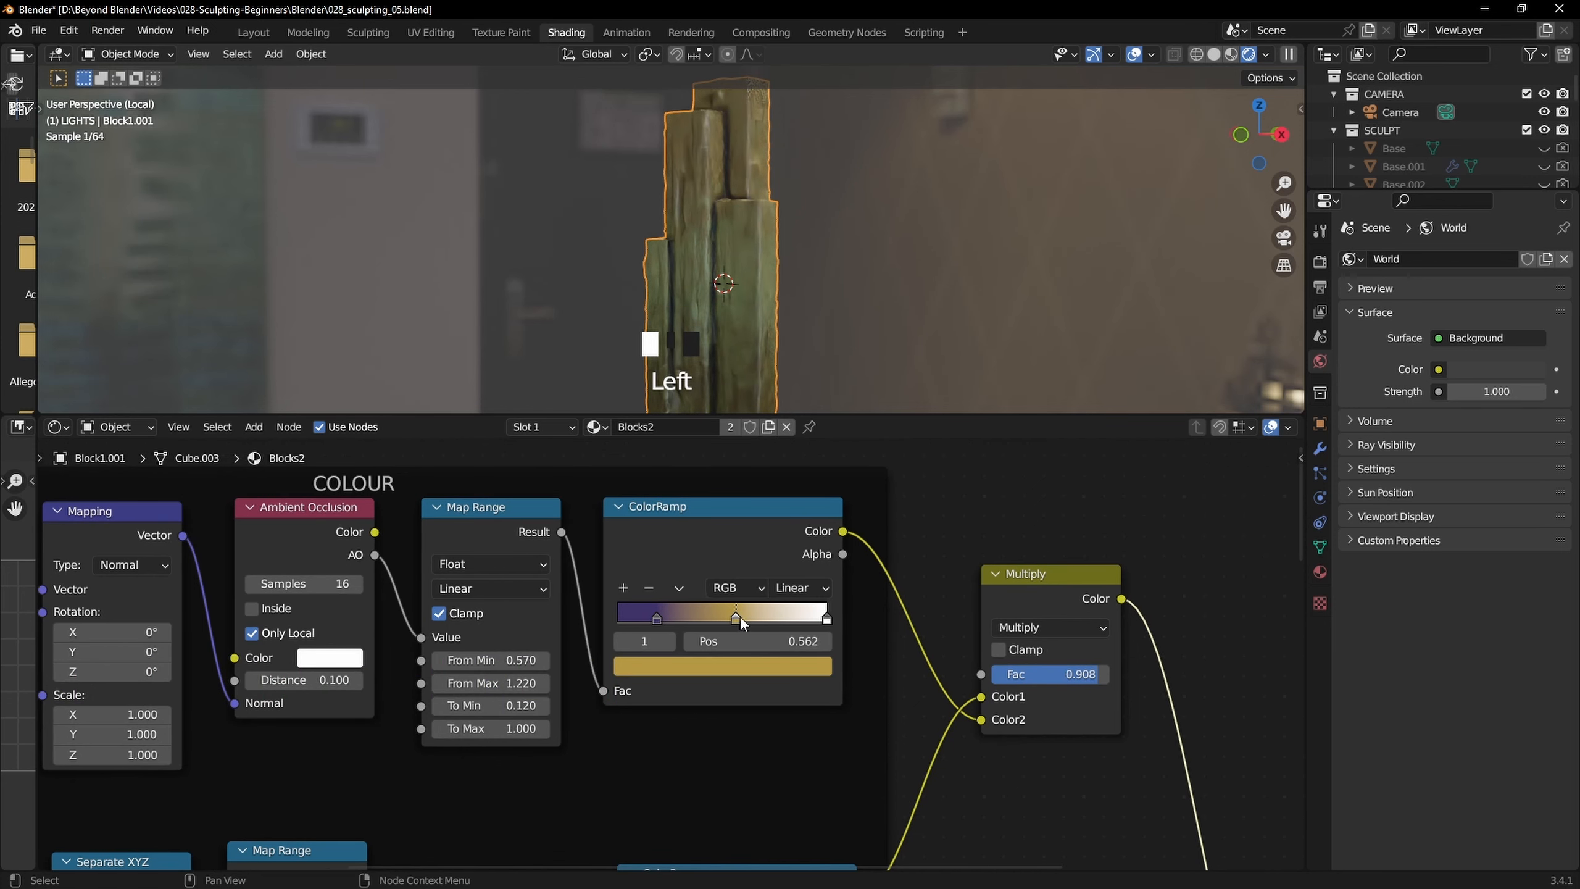
pyautogui.moveTo(741, 618); pyautogui.dragTo(717, 617)
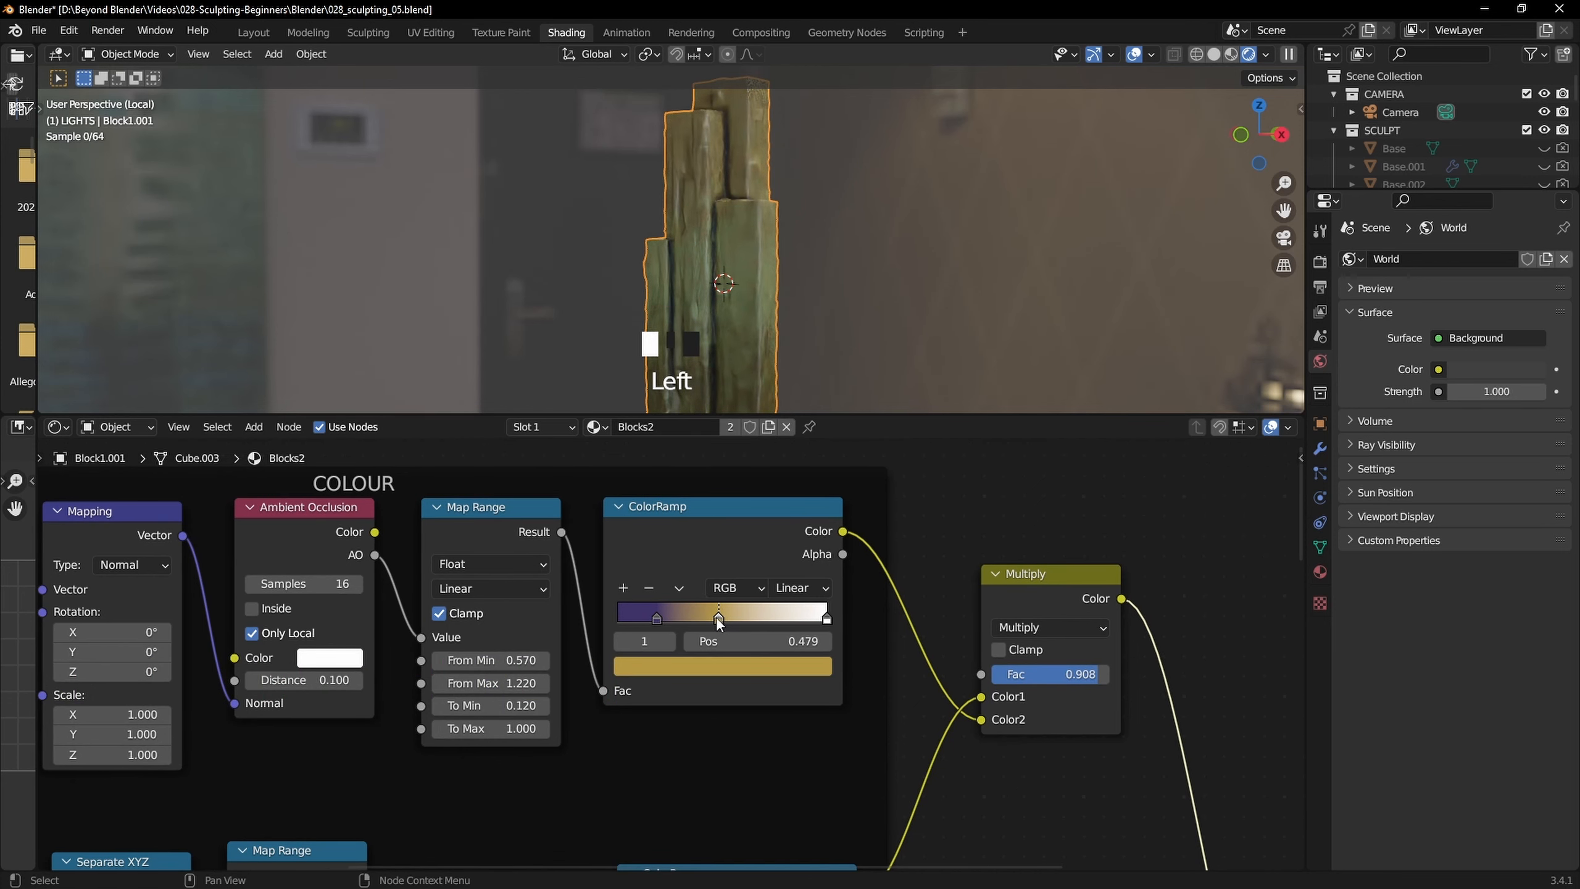
pyautogui.click(826, 618)
pyautogui.moveTo(826, 618); pyautogui.dragTo(793, 618)
pyautogui.moveTo(656, 618); pyautogui.dragTo(618, 618)
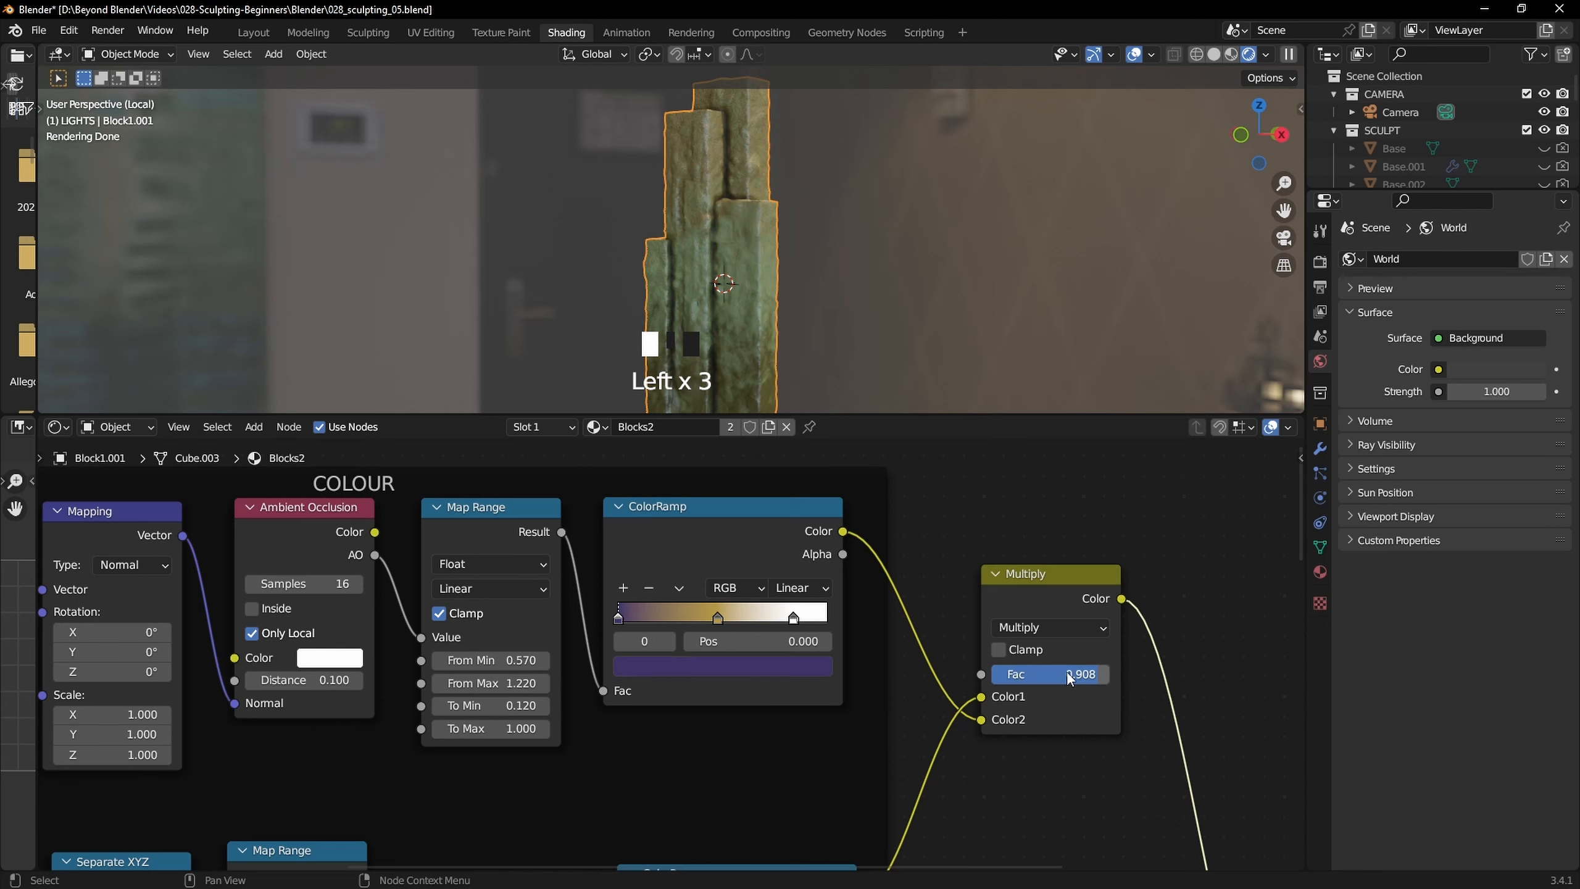
# Lower the Blocks2 Multiply node's Fac to 0.595 and check the nodes feeding it
pyautogui.moveTo(1069, 676)
pyautogui.mouseDown()
pyautogui.moveTo(1043, 677)
pyautogui.moveTo(1057, 674)
pyautogui.mouseUp()
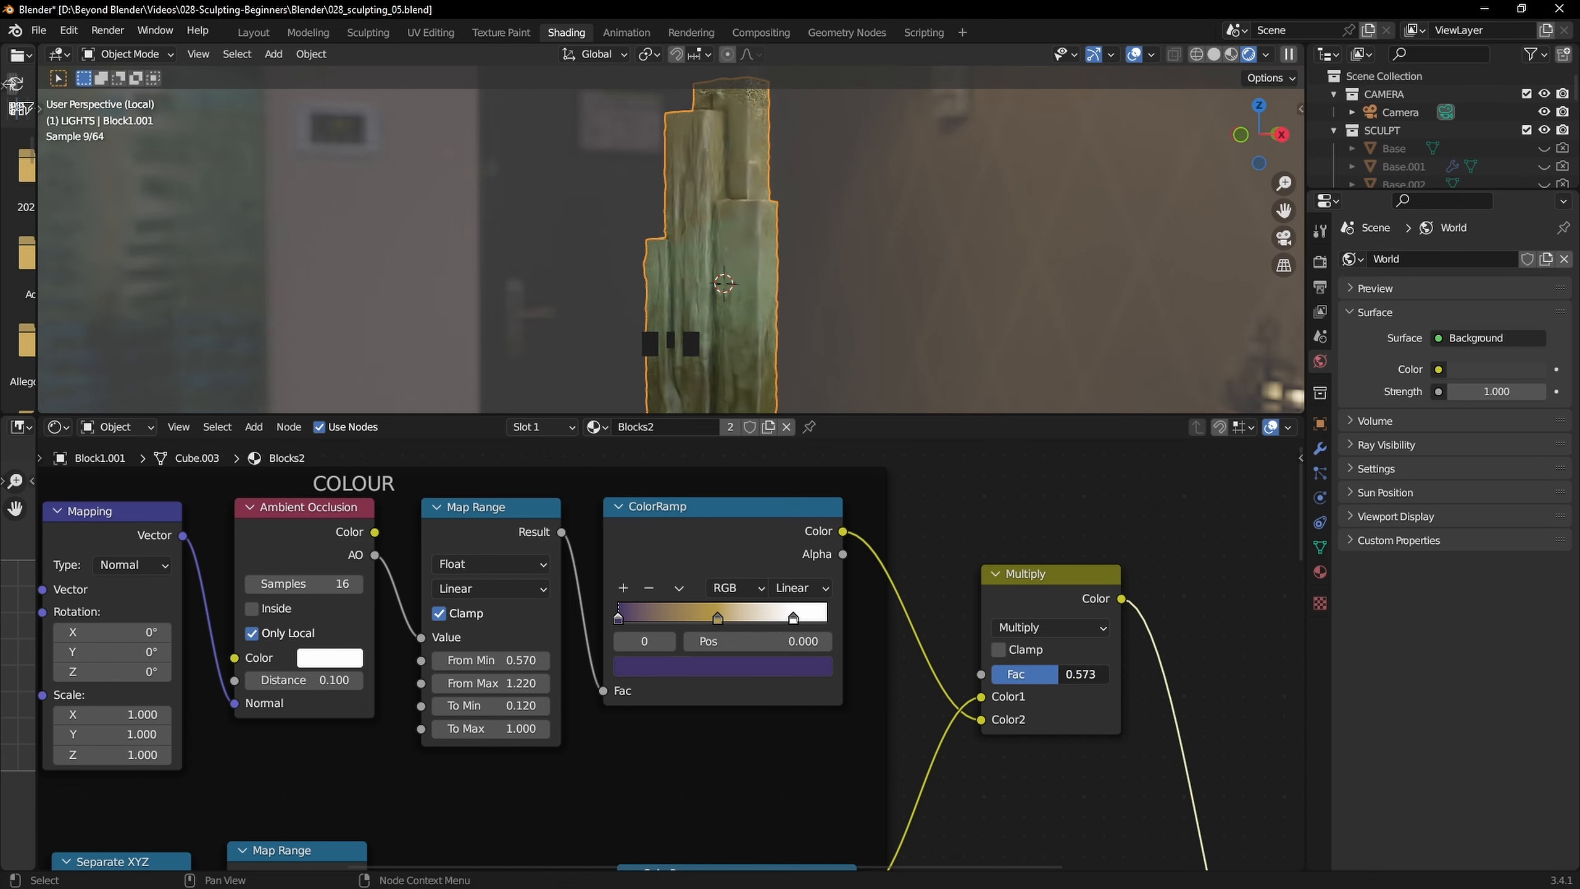
pyautogui.scroll(-2, 1030, 737)
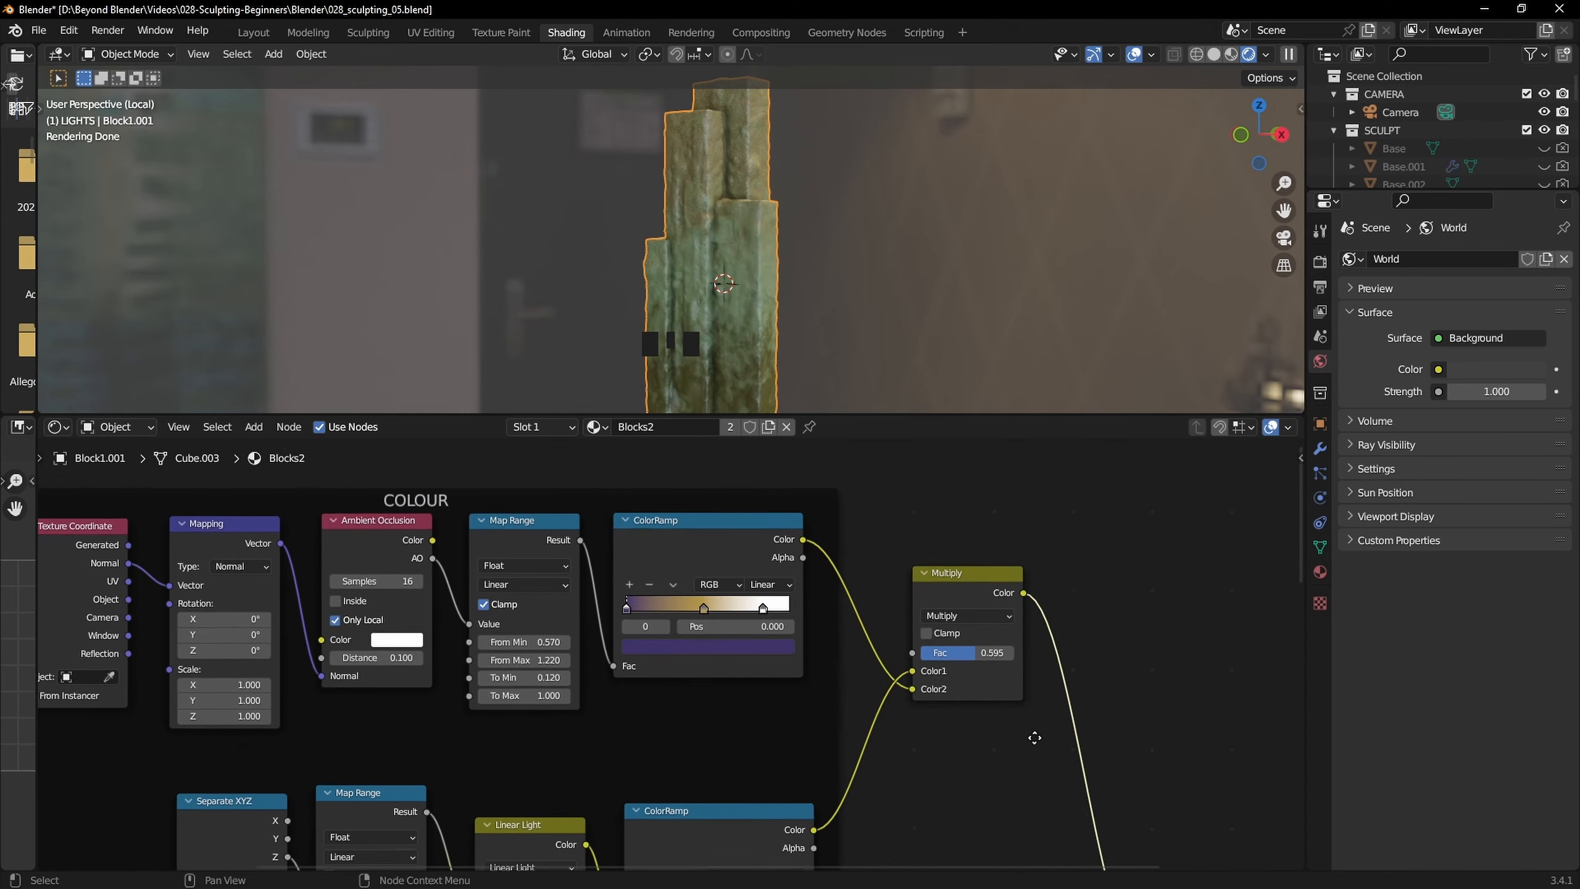
pyautogui.moveTo(1029, 737); pyautogui.dragTo(1030, 633, button='middle')
pyautogui.scroll(2, 1027, 623)
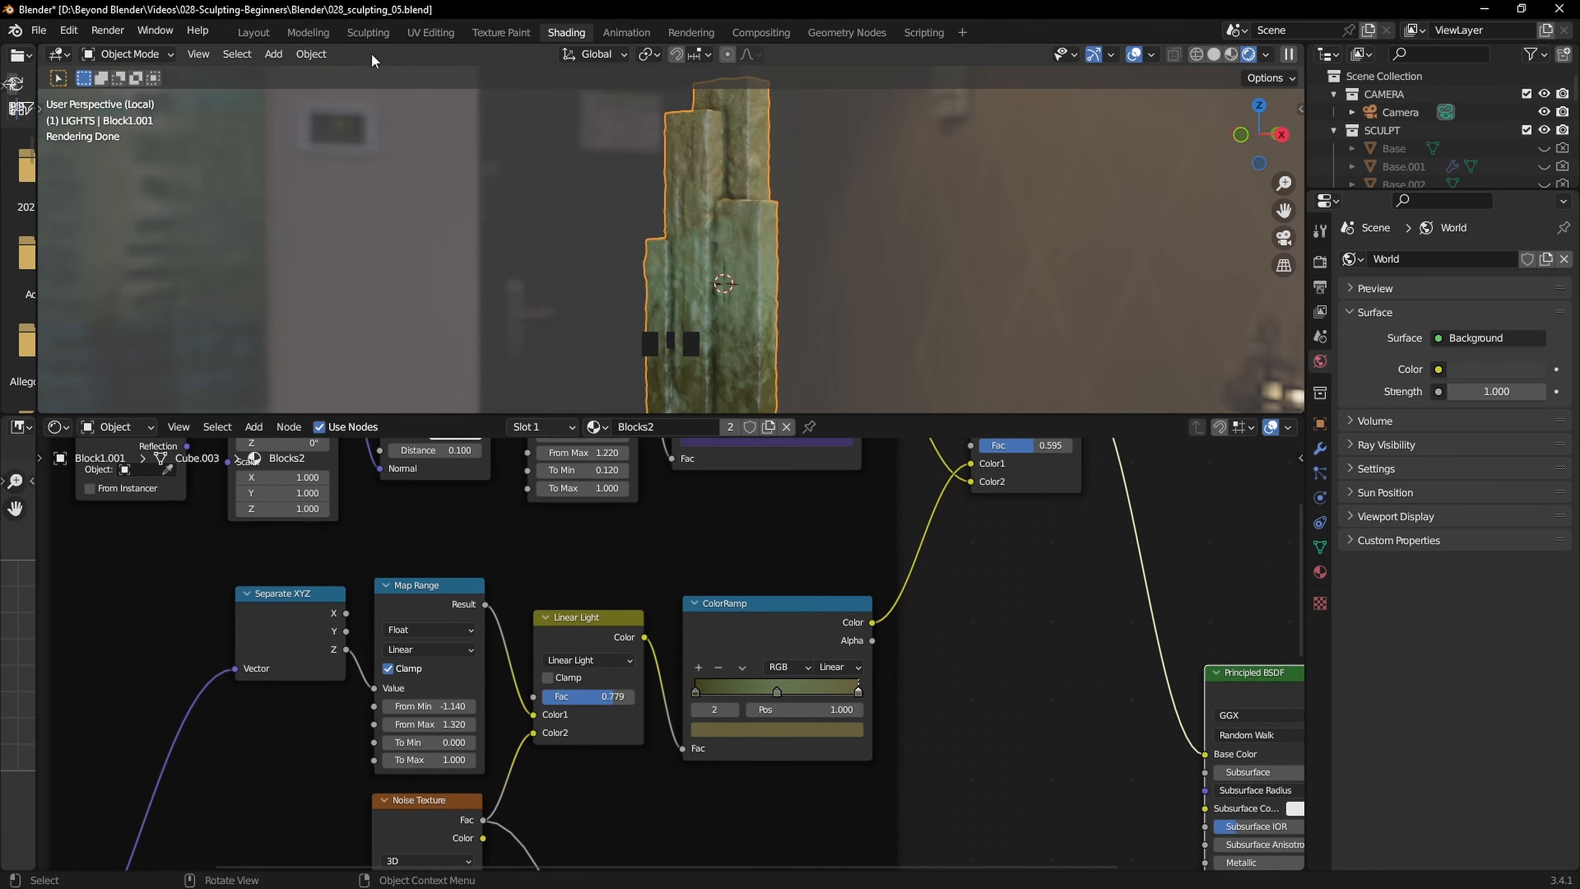
# Return to the Layout workspace and assign the Blocks2 material to the small glowing block tower
pyautogui.click(257, 36)
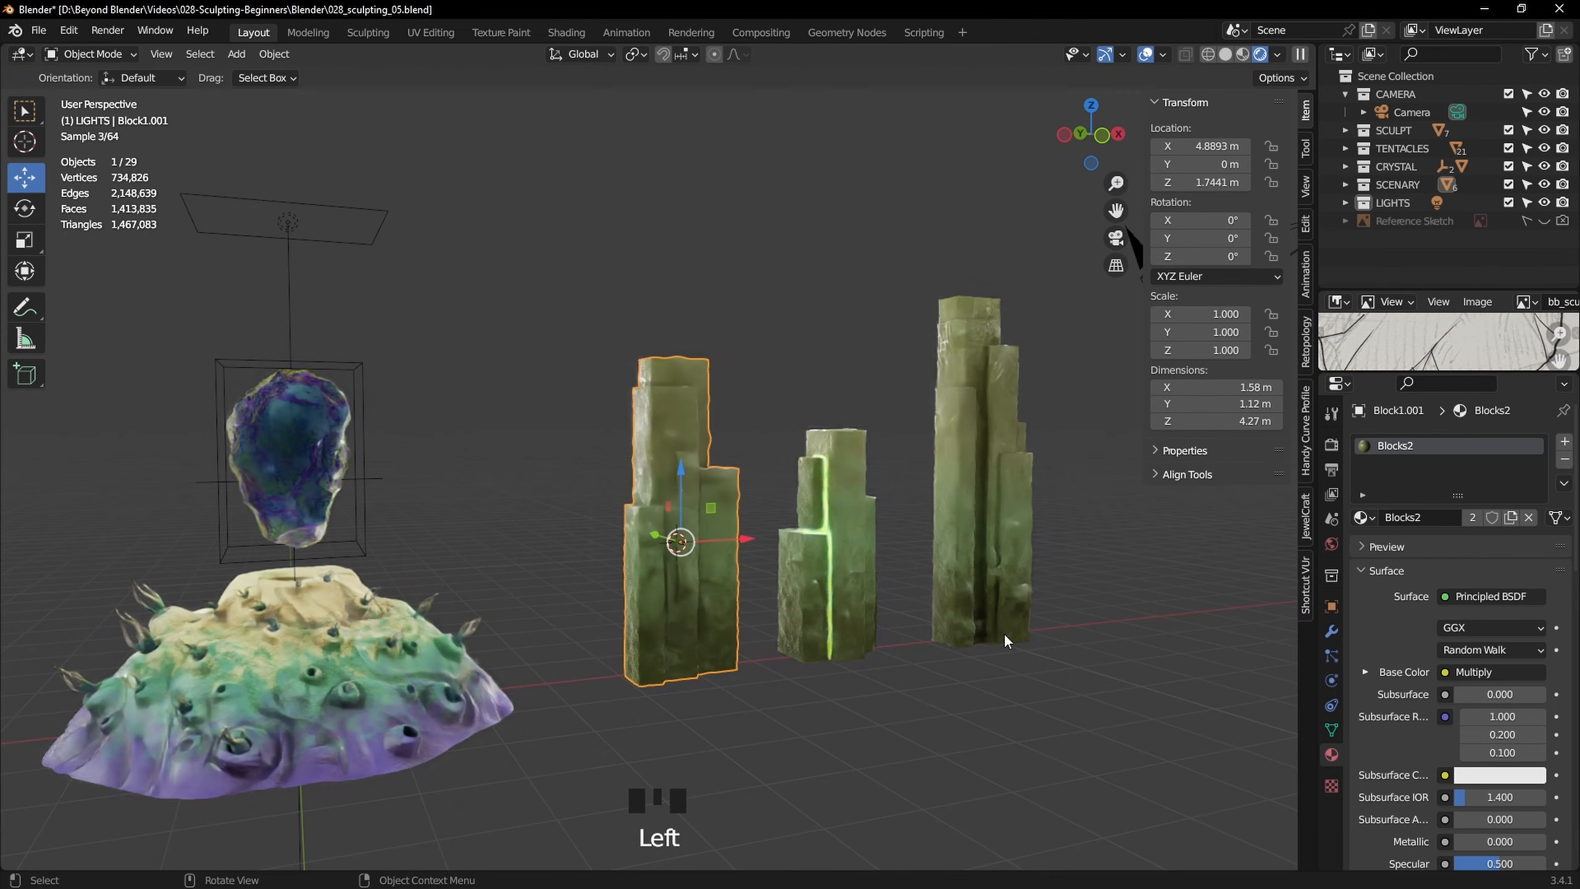
pyautogui.click(1017, 681)
pyautogui.moveTo(1017, 681); pyautogui.dragTo(933, 684, button='middle')
pyautogui.click(775, 555)
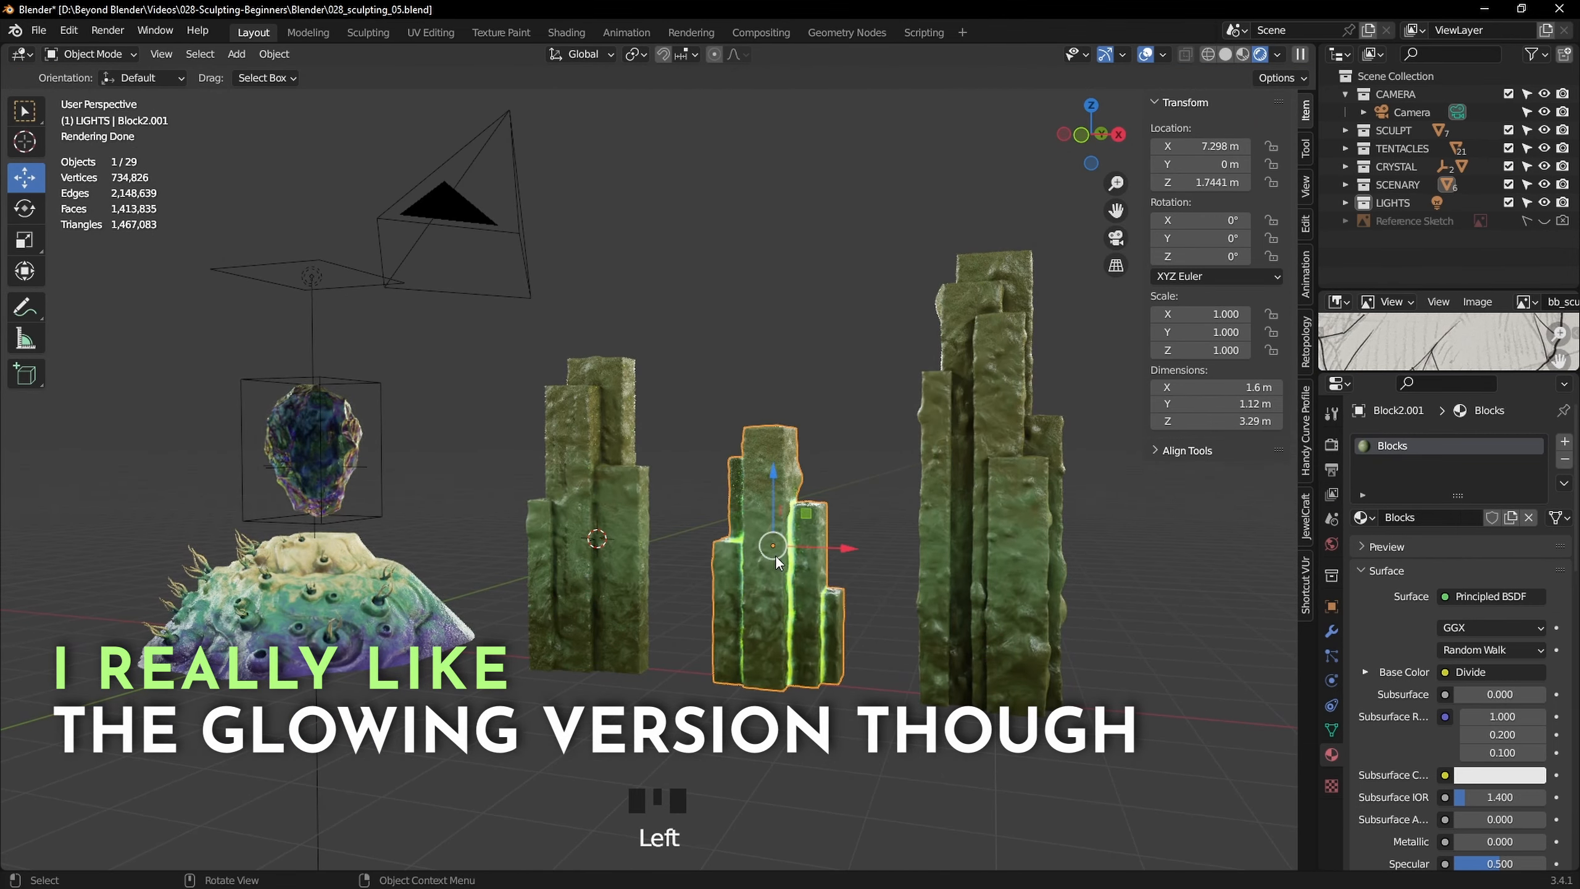
pyautogui.click(1363, 518)
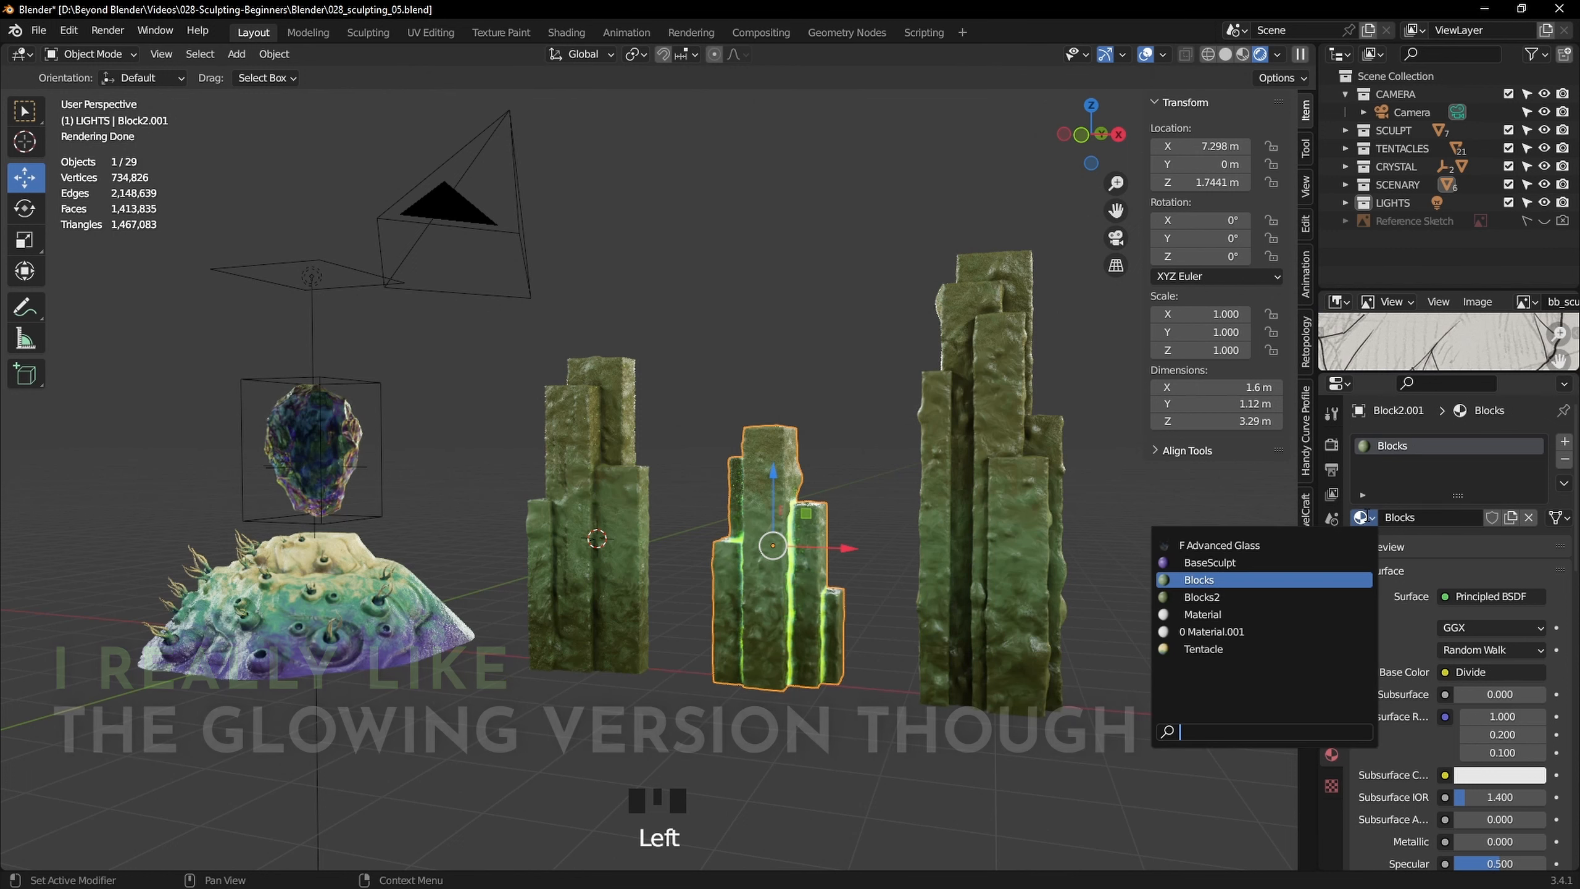
pyautogui.click(1227, 595)
pyautogui.click(1131, 646)
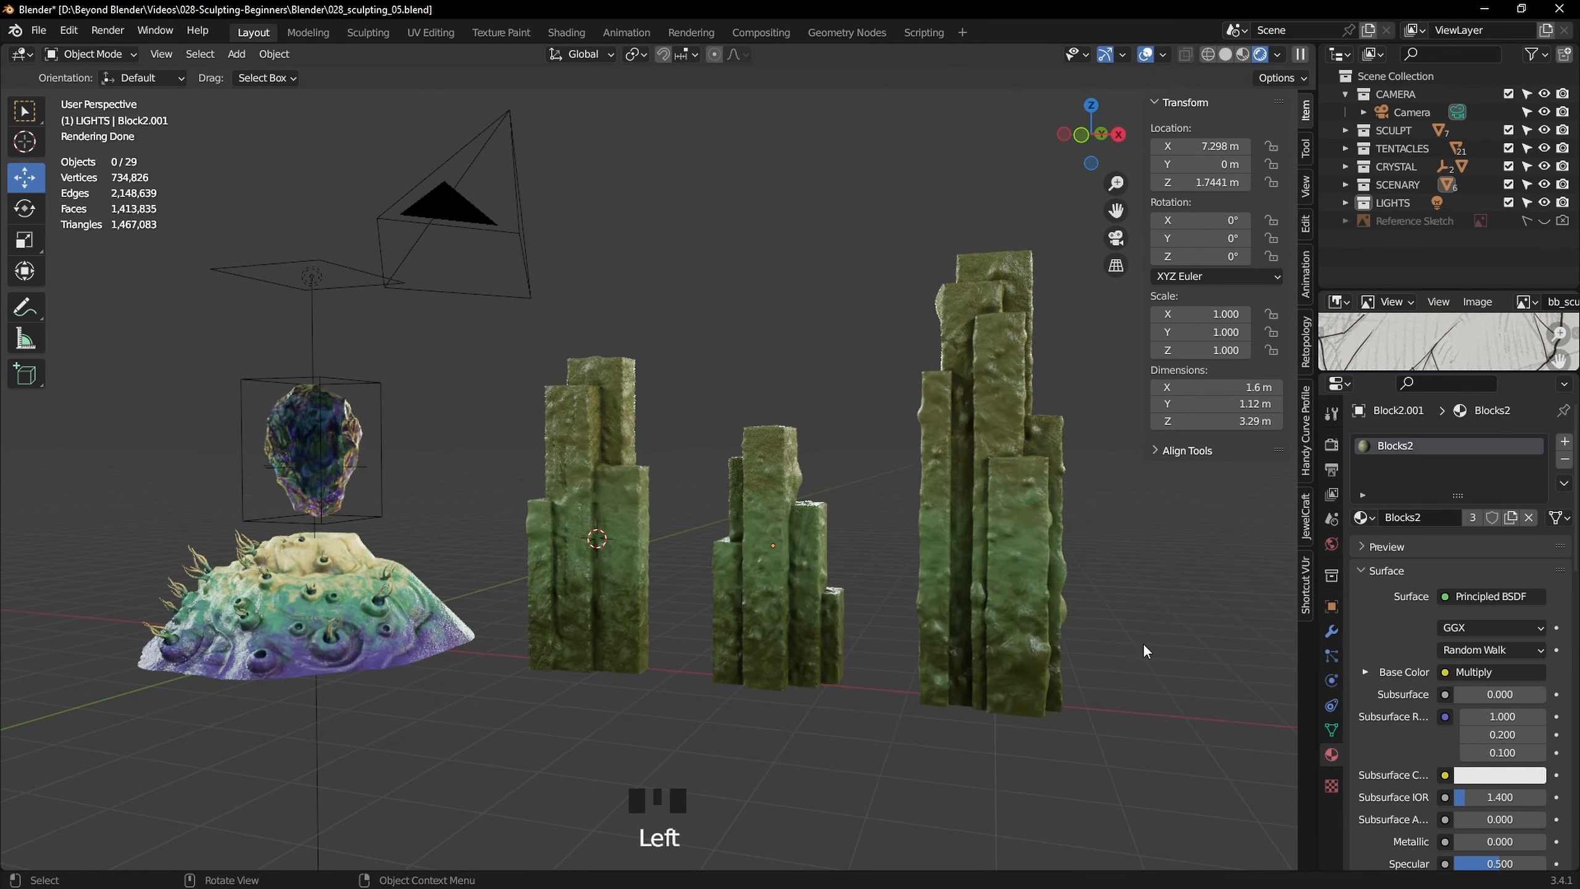
# View the scene through the camera and examine the enlarged concept sketch for the intended composition
pyautogui.keyDown('shift'); pyautogui.moveTo(1143, 643); pyautogui.dragTo(580, 553, button='middle'); pyautogui.keyUp('shift')
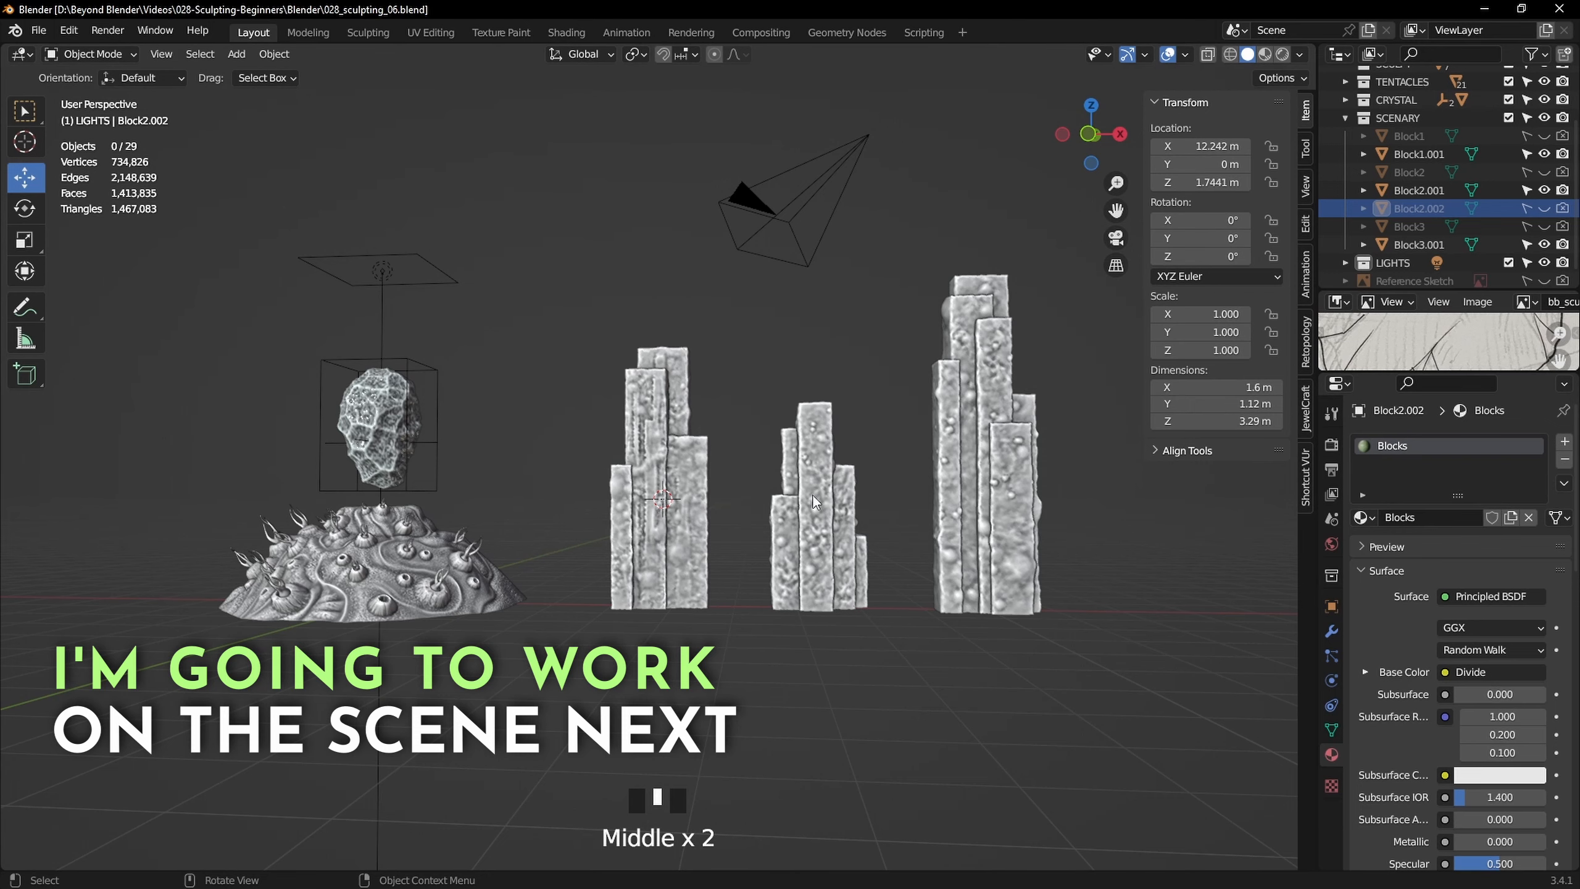
pyautogui.press('KP_0')
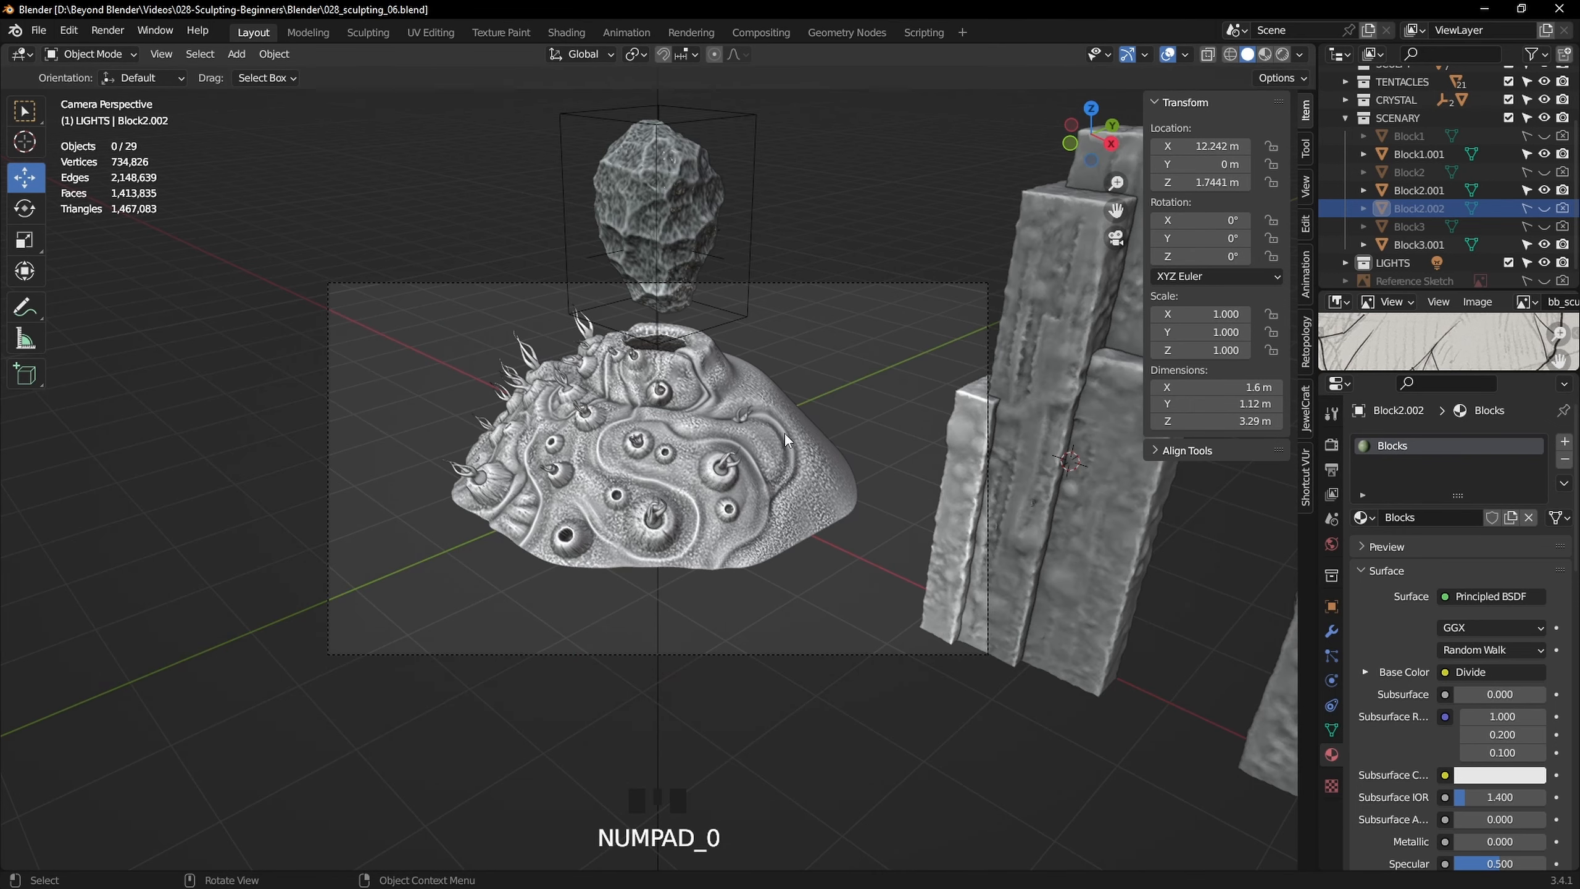
pyautogui.click(1307, 187)
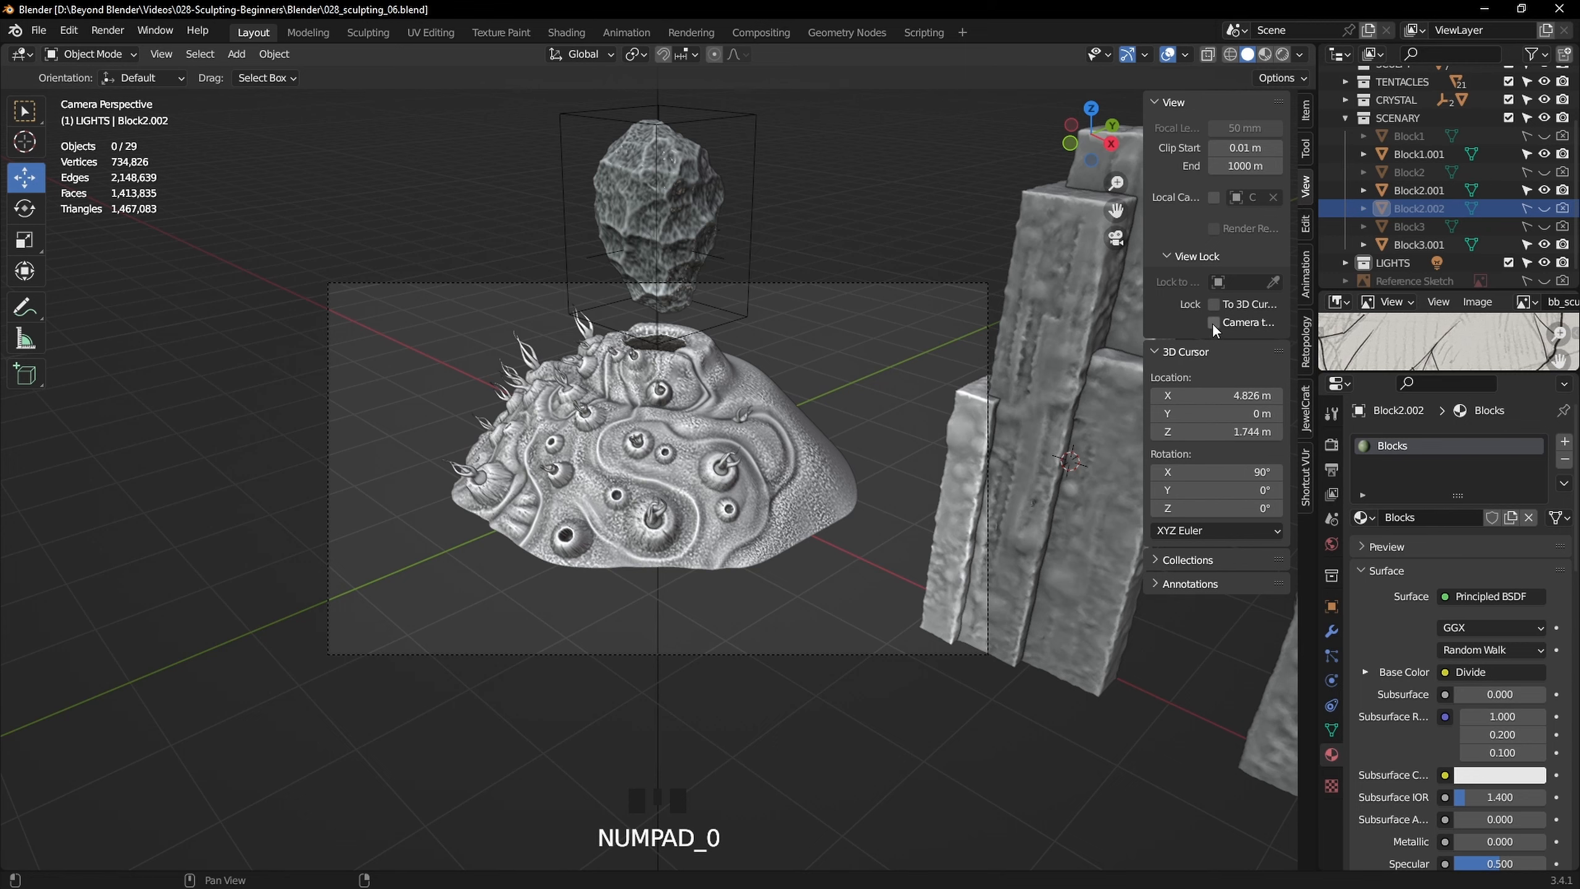
pyautogui.moveTo(1429, 290); pyautogui.dragTo(1428, 307)
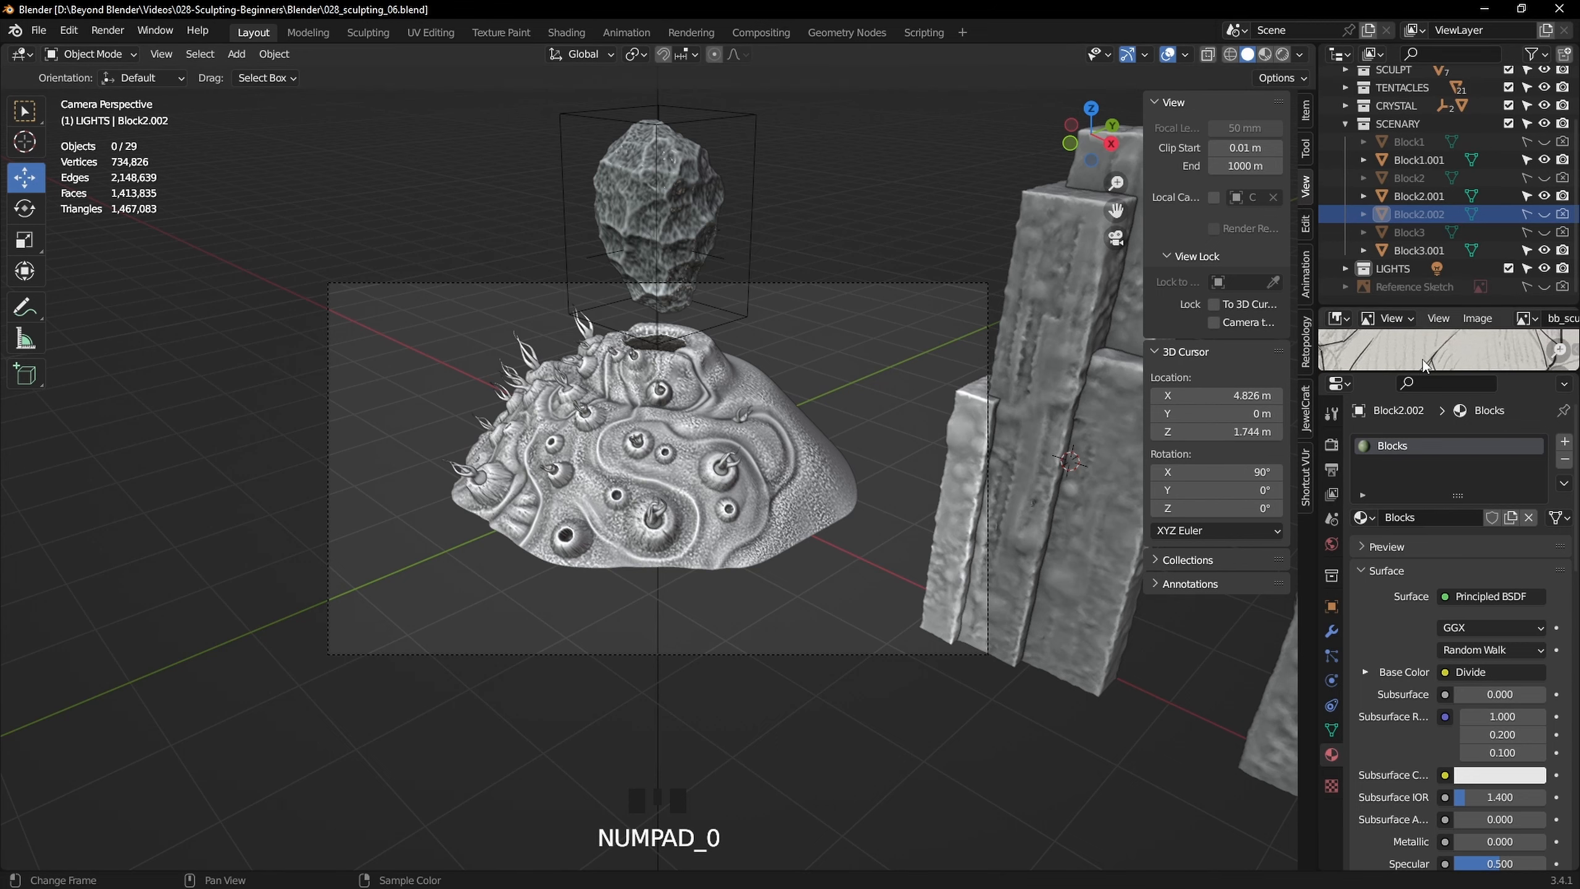
pyautogui.moveTo(1418, 368); pyautogui.dragTo(1419, 681)
pyautogui.hotkey('ctrl', 'space')
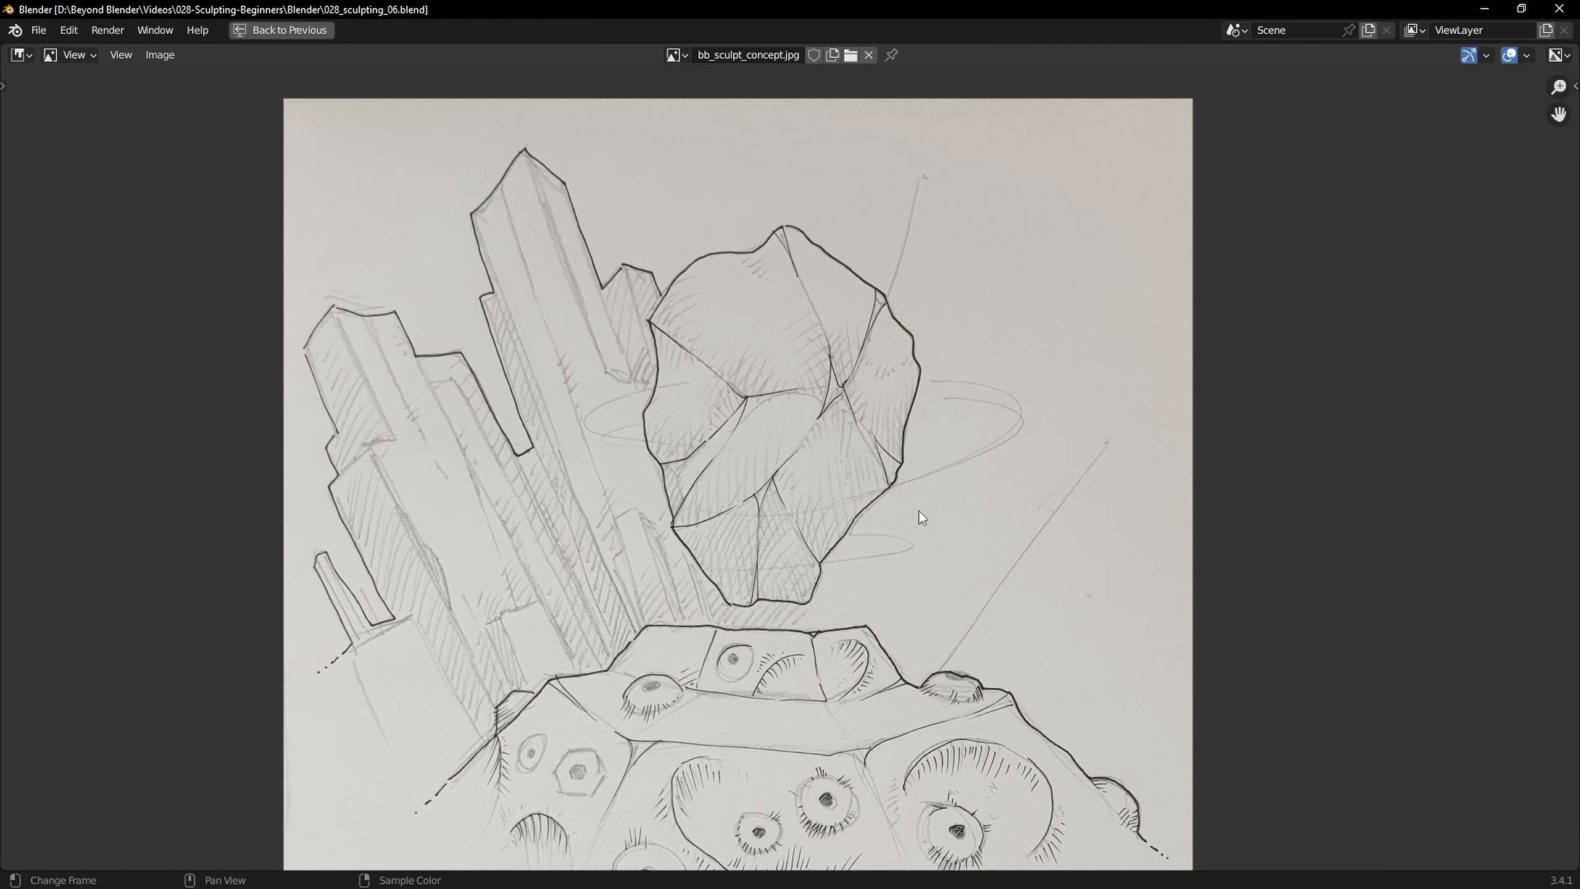
pyautogui.moveTo(919, 496); pyautogui.dragTo(915, 442, button='middle')
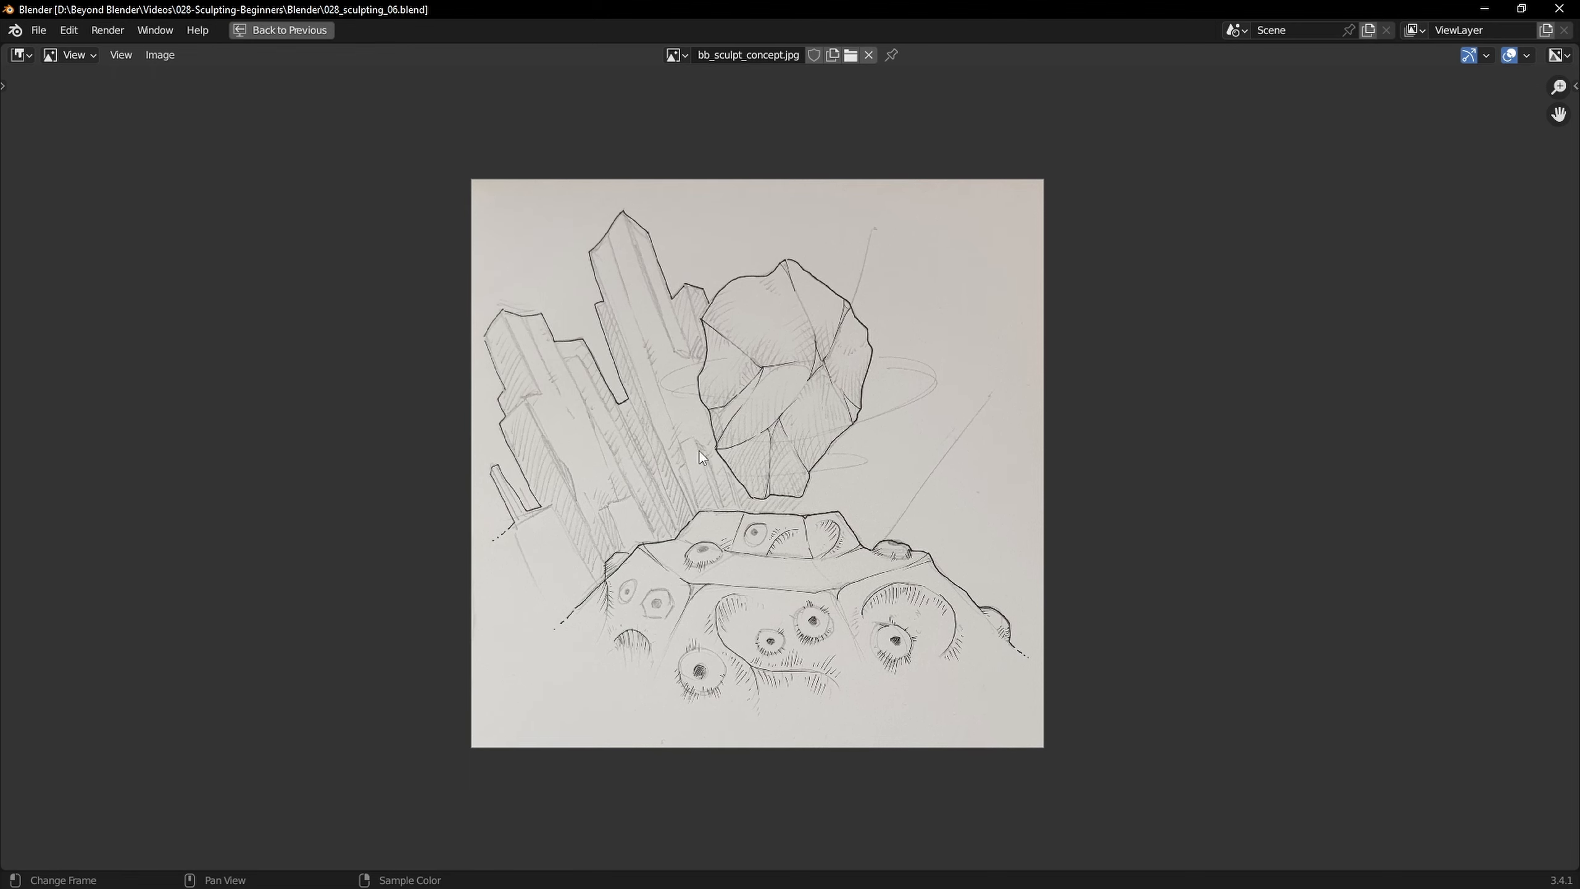
pyautogui.hotkey('ctrl', 'space')
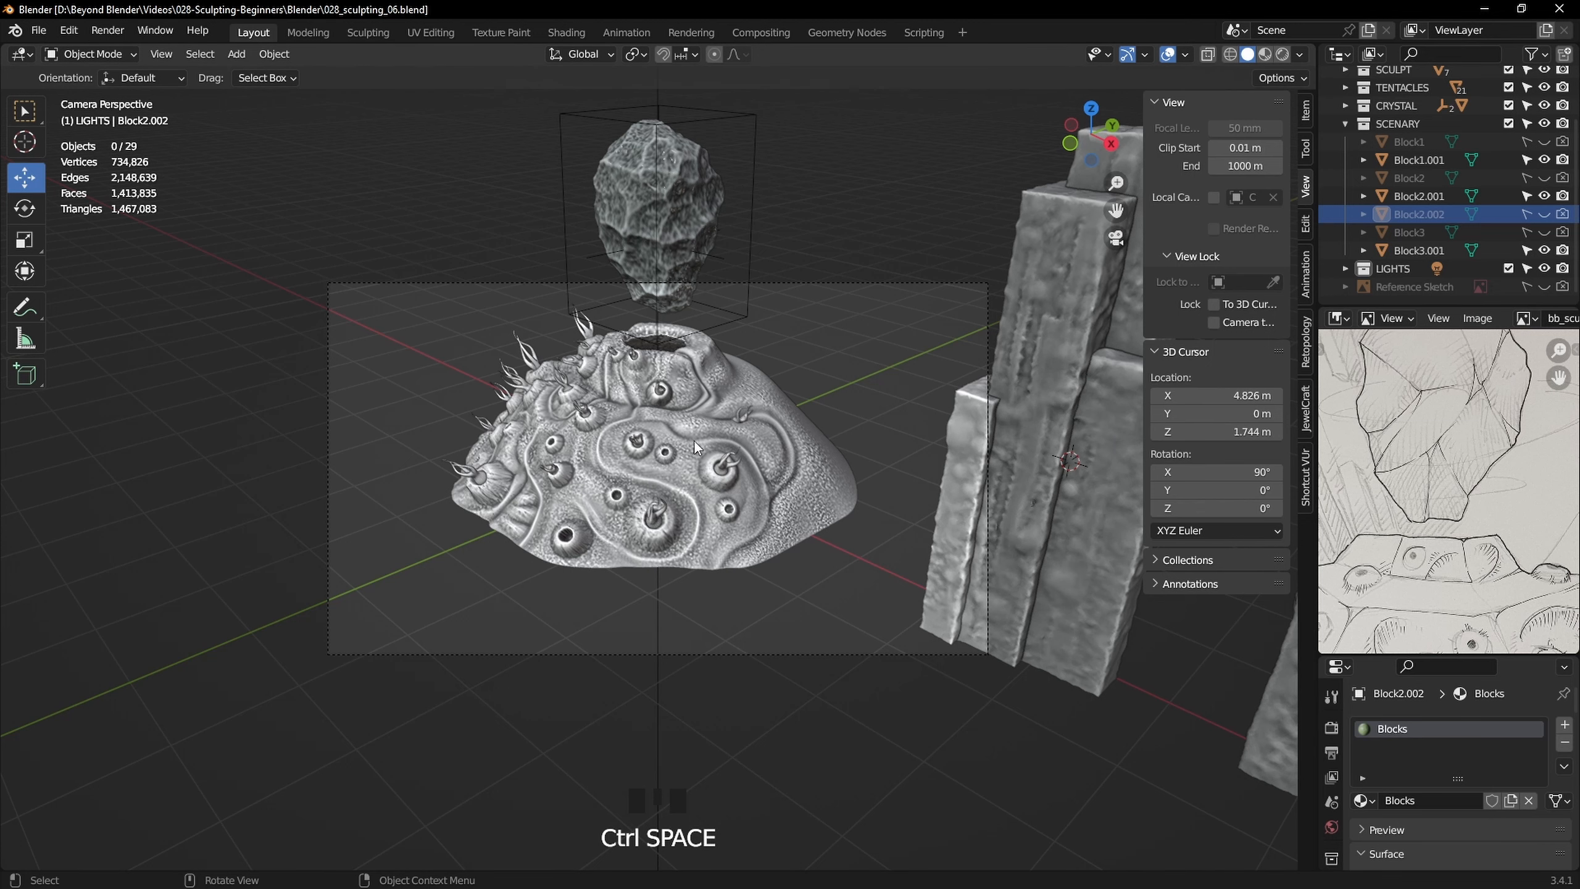
# Add a Plain Axes empty and place it in the CAMERA collection
pyautogui.scroll(-2, 817, 482)
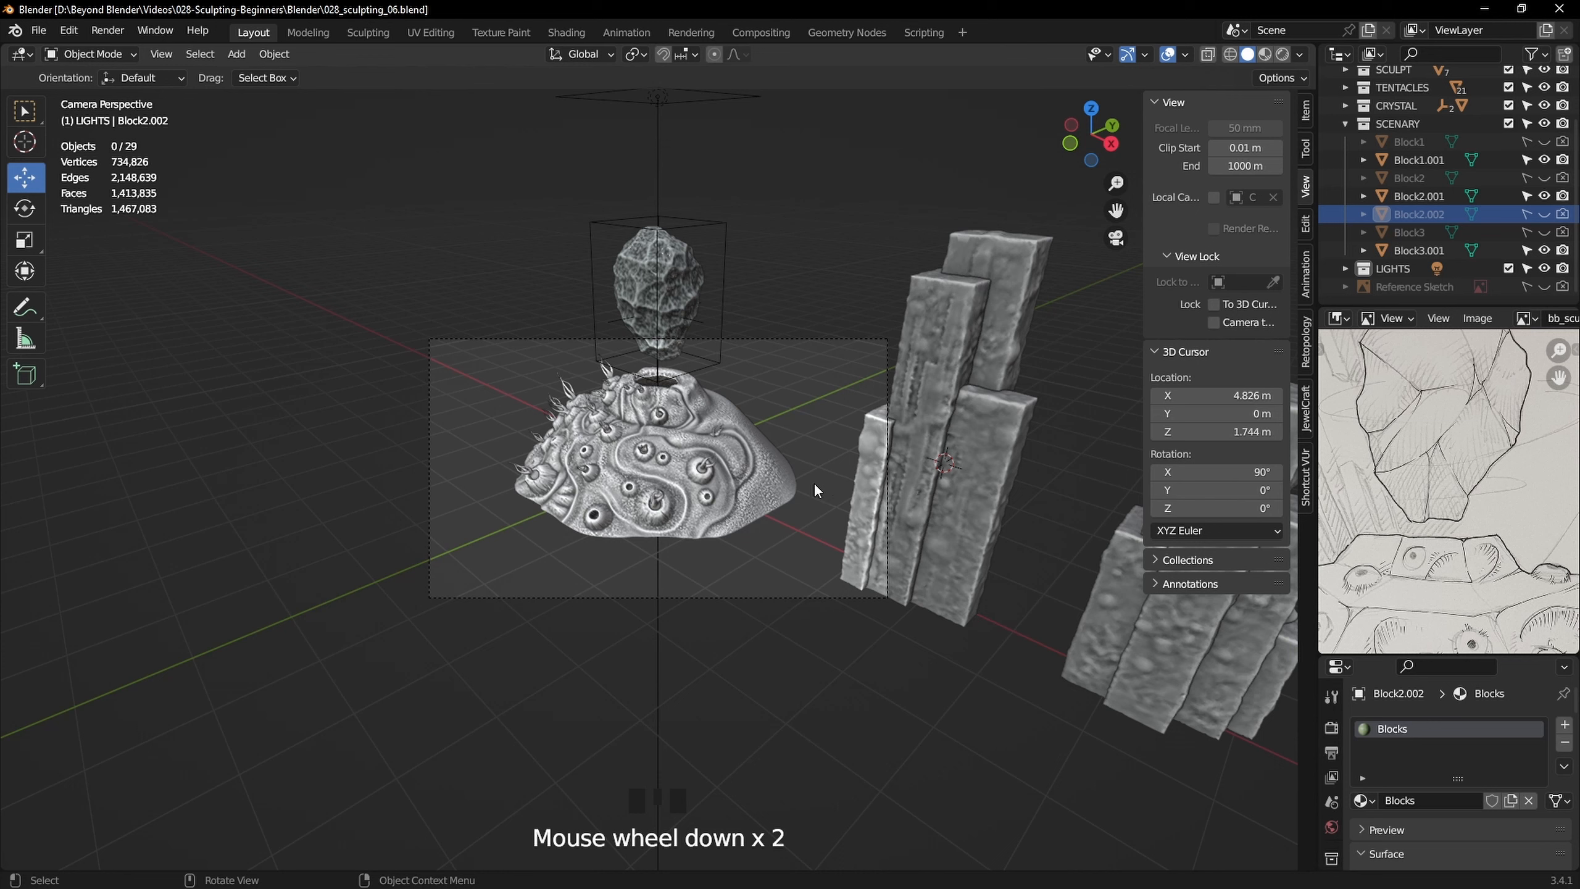
pyautogui.click(1345, 124)
pyautogui.click(1410, 113)
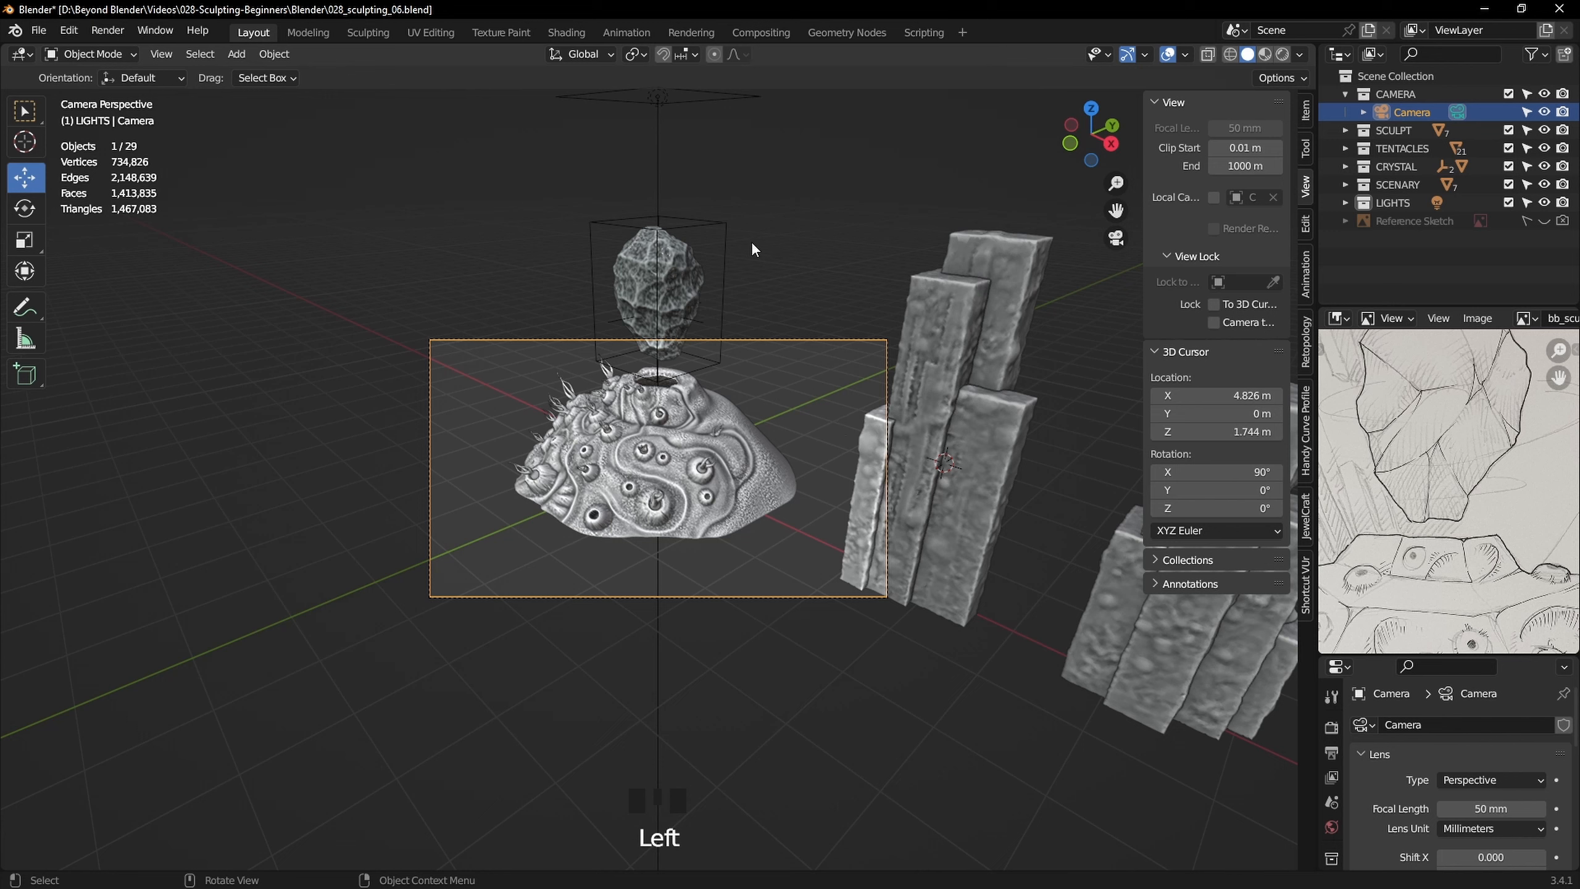
pyautogui.click(785, 306)
pyautogui.hotkey('shift', 'a')
pyautogui.moveTo(746, 263)
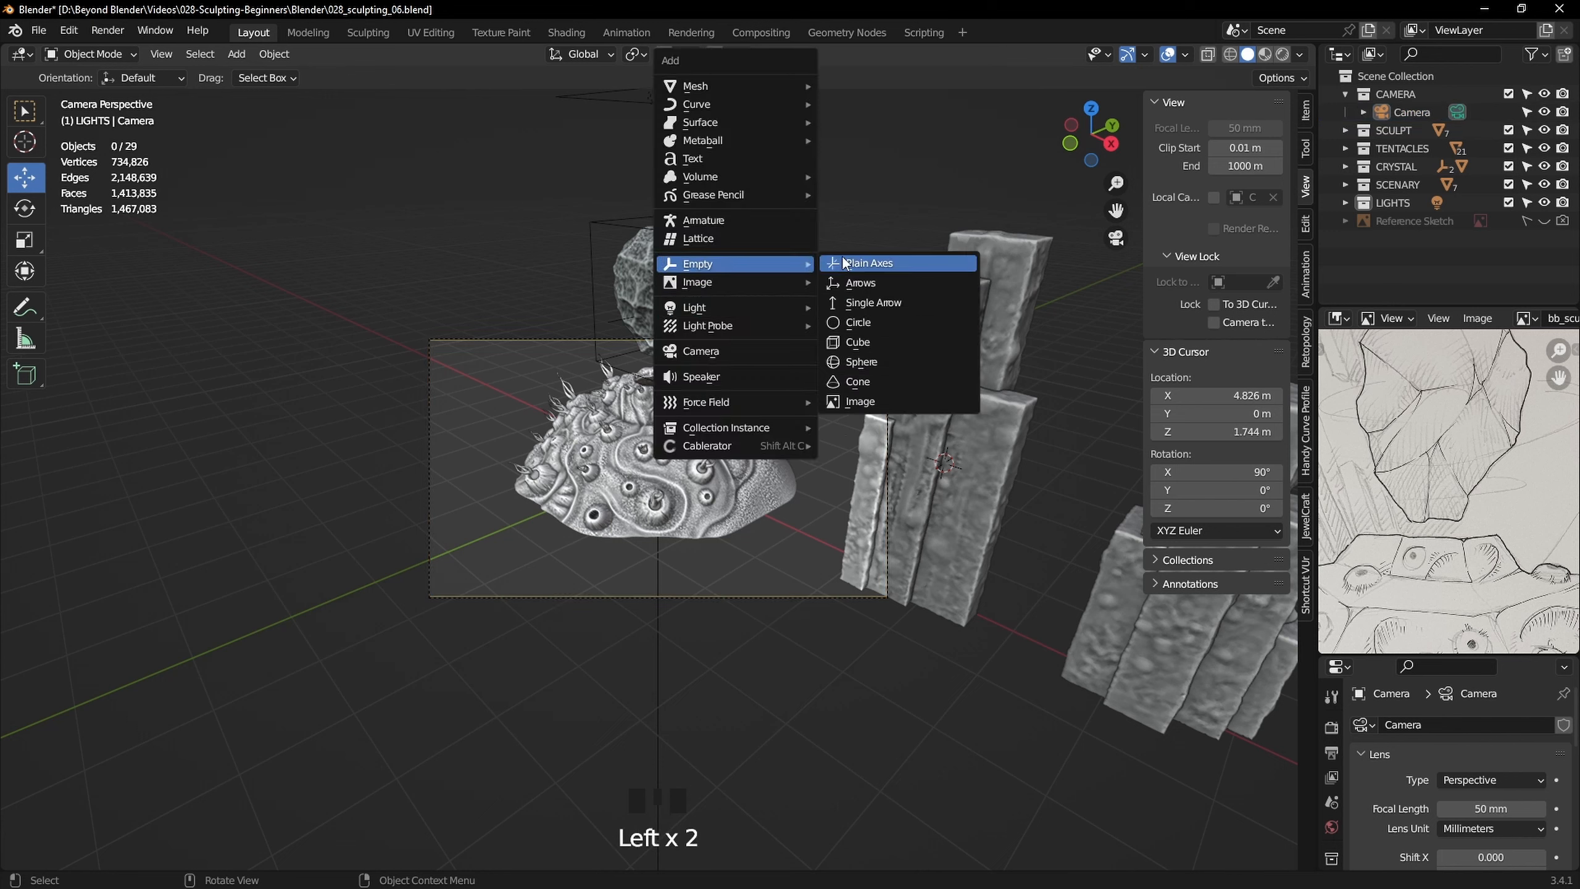
pyautogui.click(876, 261)
pyautogui.click(1345, 203)
pyautogui.moveTo(1409, 239); pyautogui.dragTo(1395, 94)
pyautogui.click(1344, 221)
# Rename the new empty CameraLookAt
pyautogui.doubleClick(1403, 132)
pyautogui.doubleClick(1407, 131)
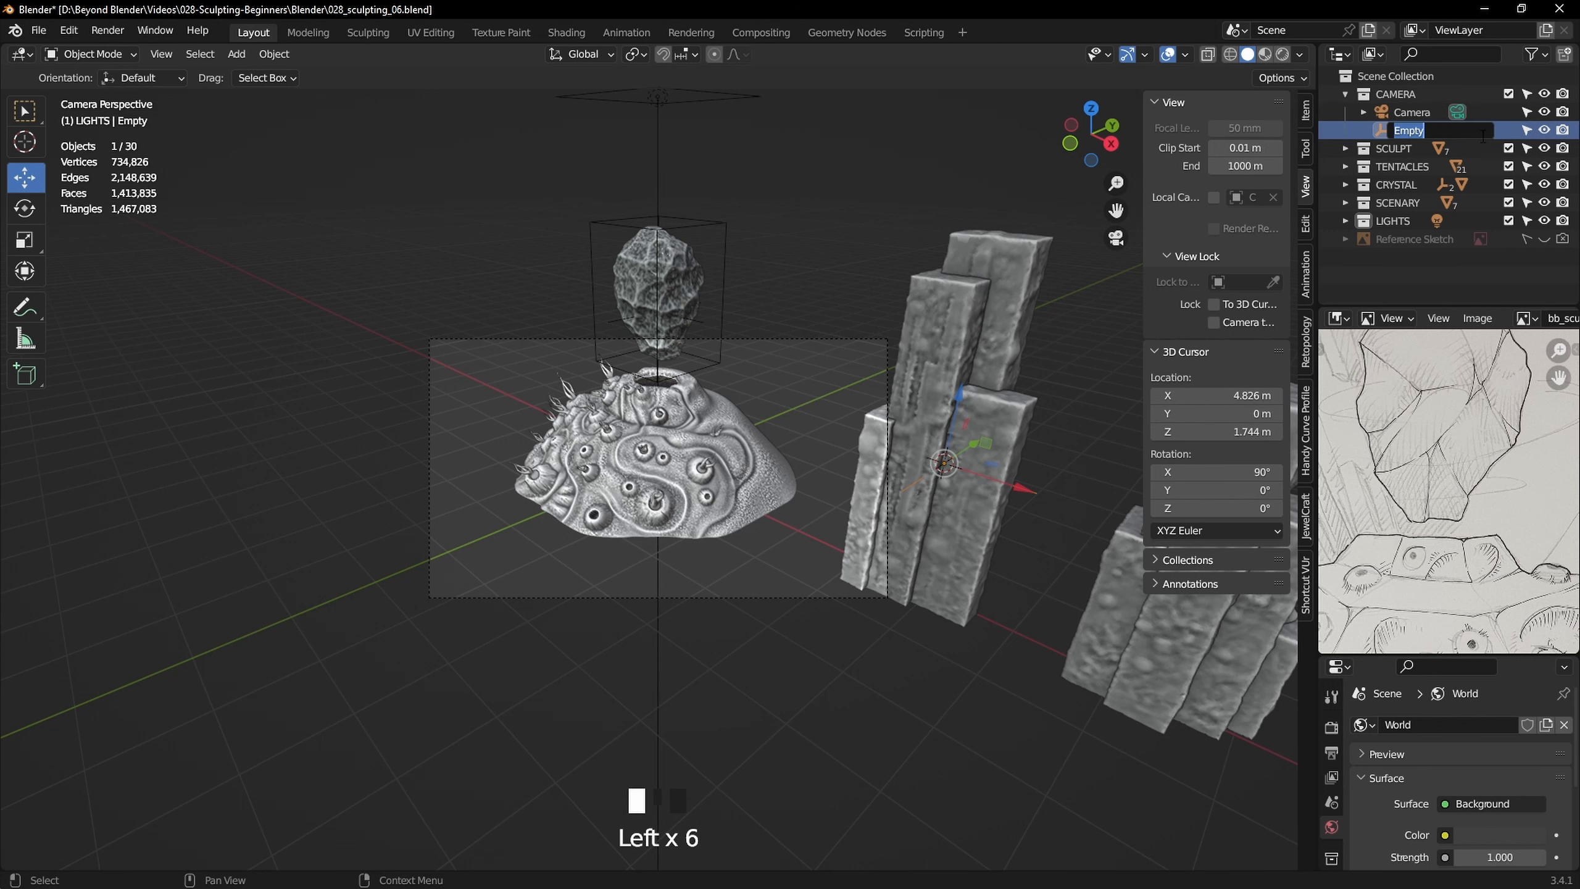
pyautogui.write('CameraLookAt')
# Add a Track To constraint to the camera with CameraLookAt as its target
pyautogui.click(1418, 113)
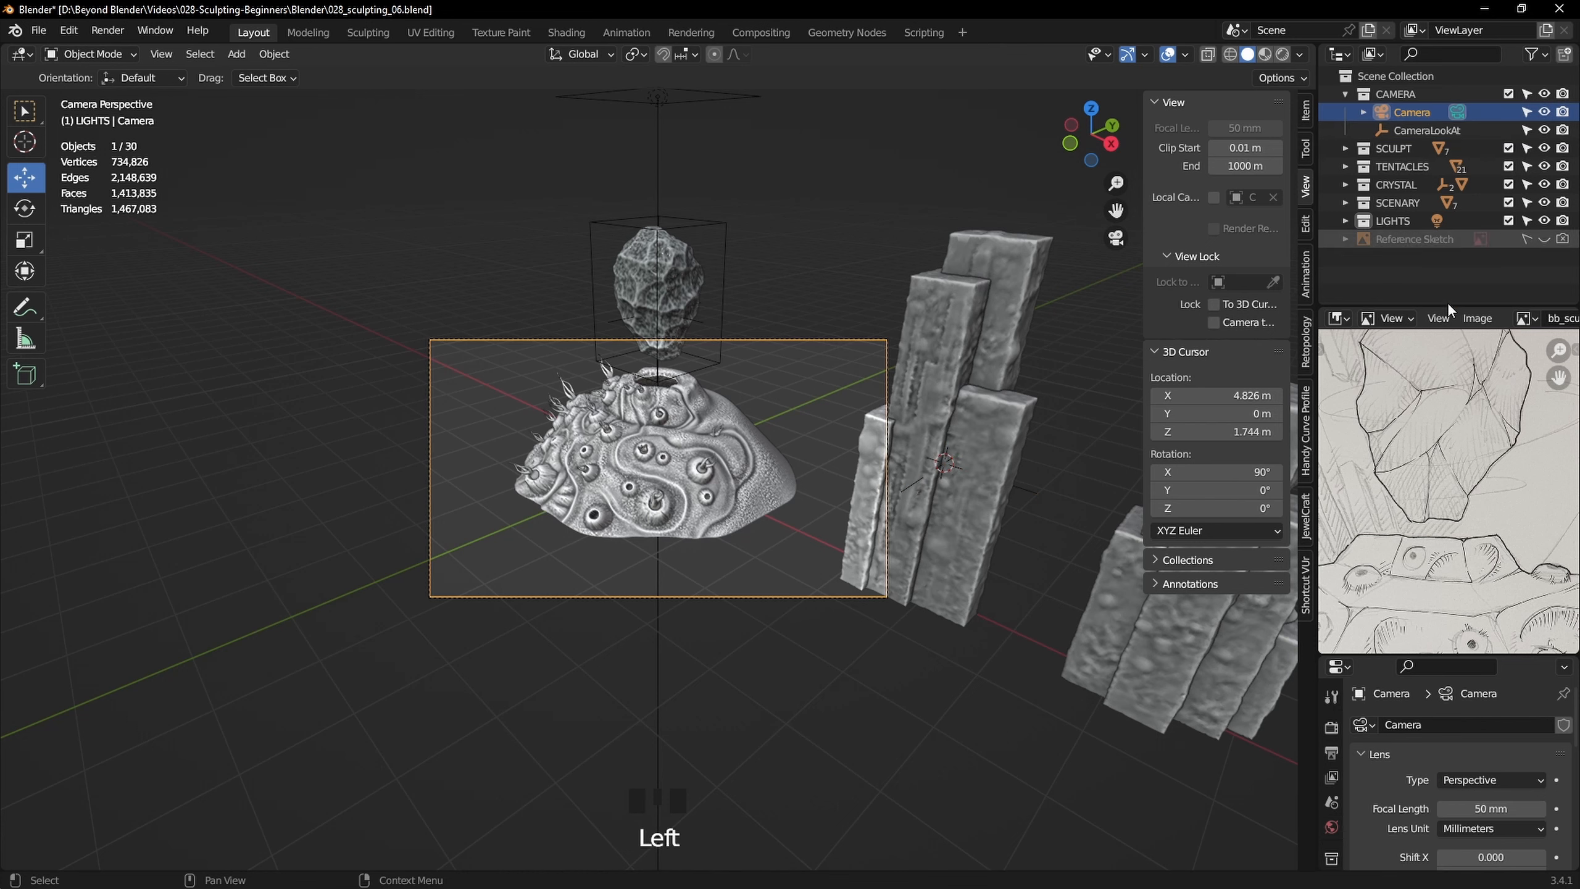
pyautogui.moveTo(1381, 654); pyautogui.dragTo(1393, 402)
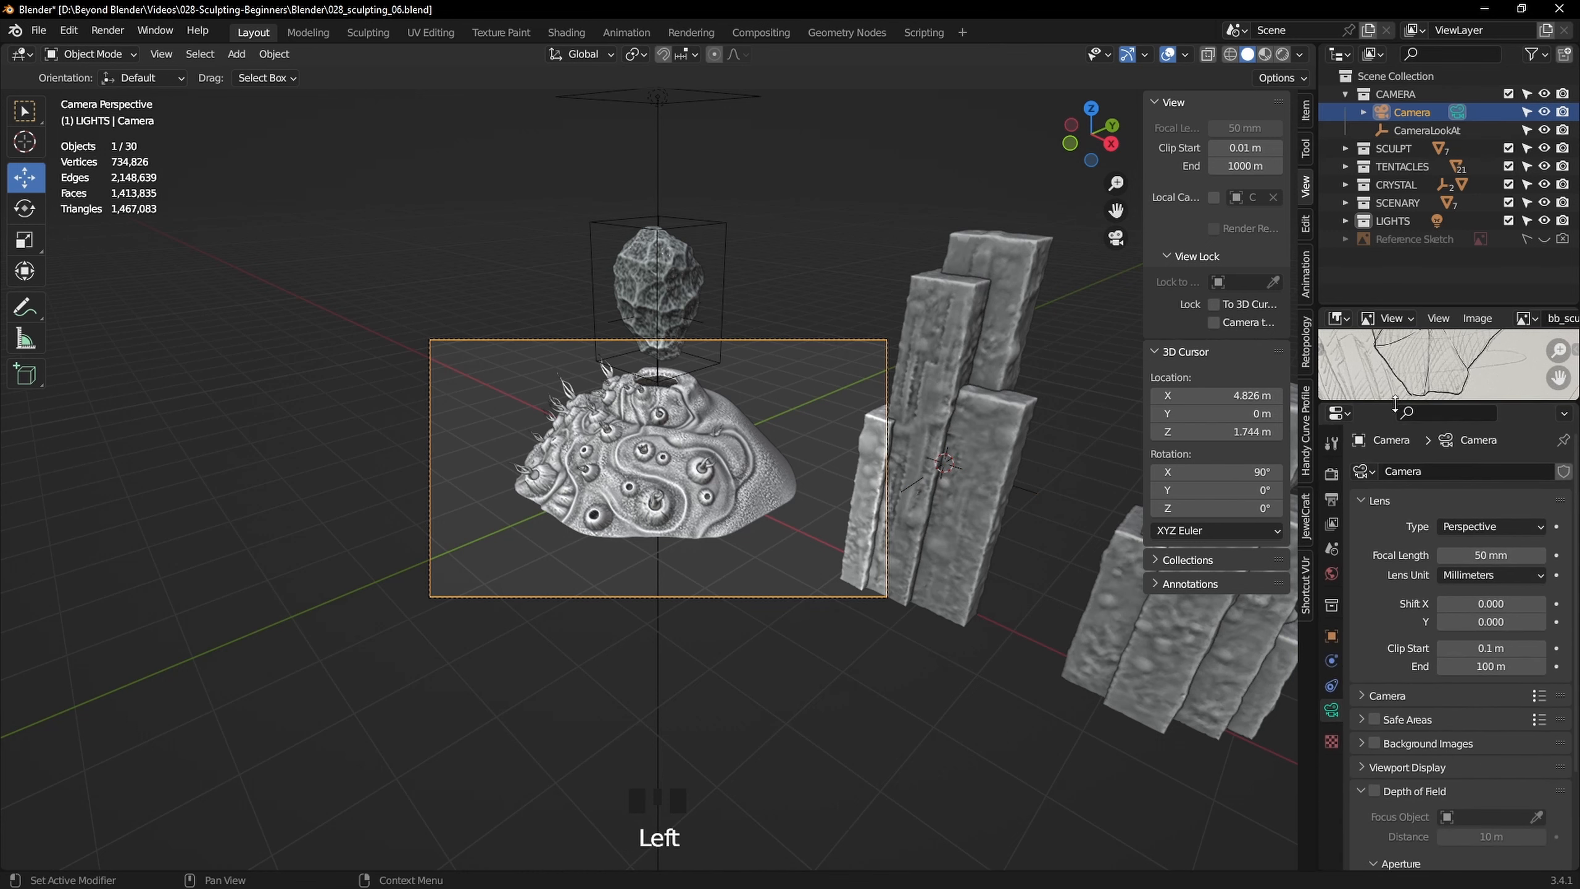
pyautogui.click(1331, 687)
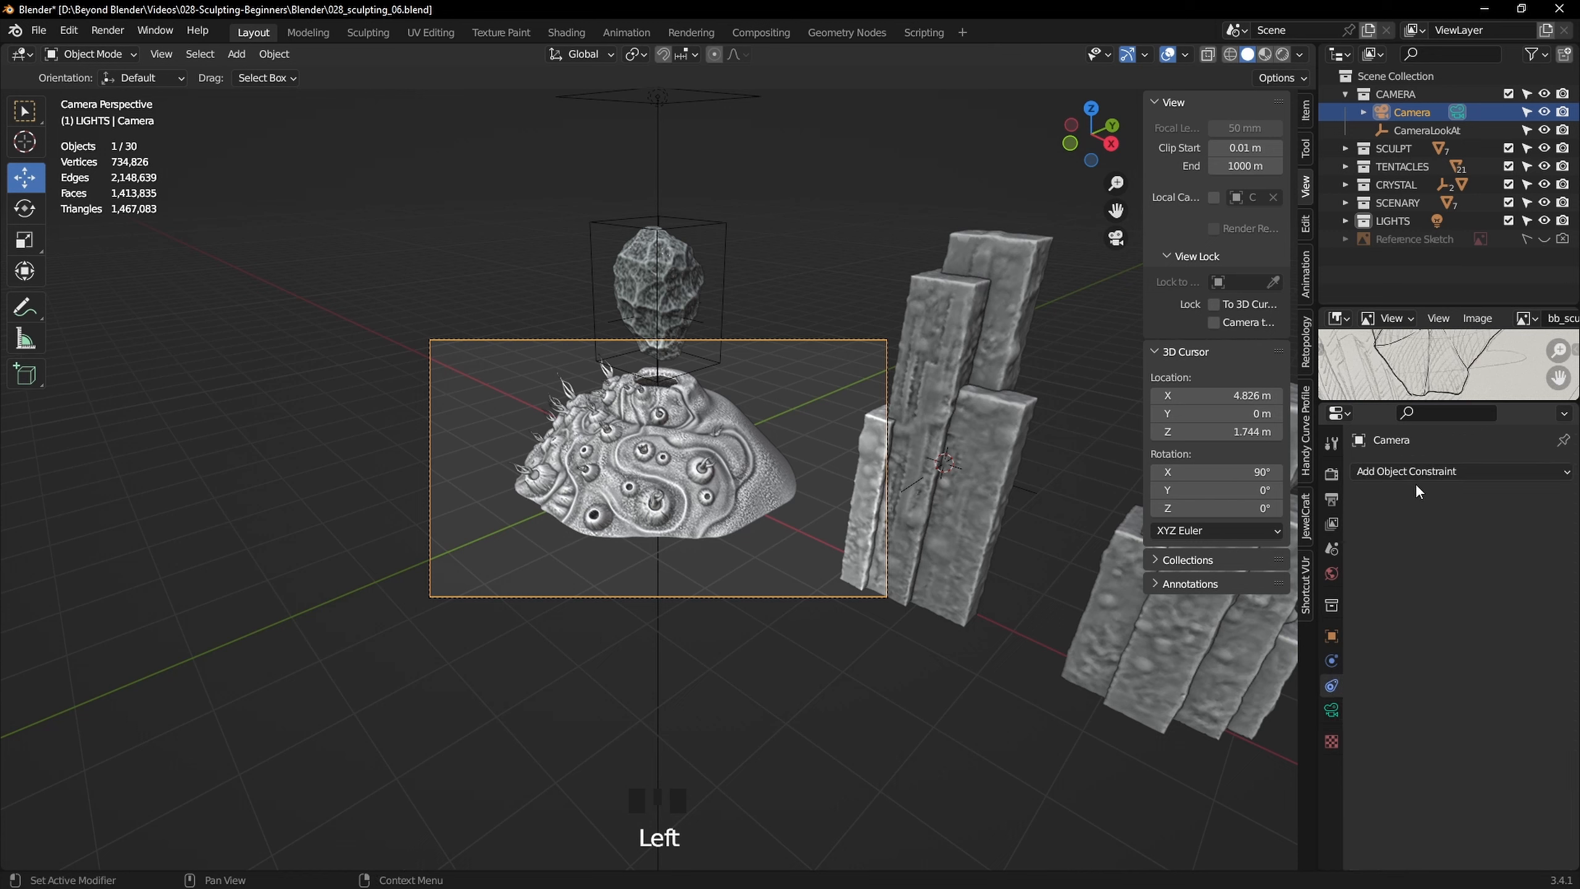
pyautogui.click(1406, 470)
pyautogui.click(1391, 605)
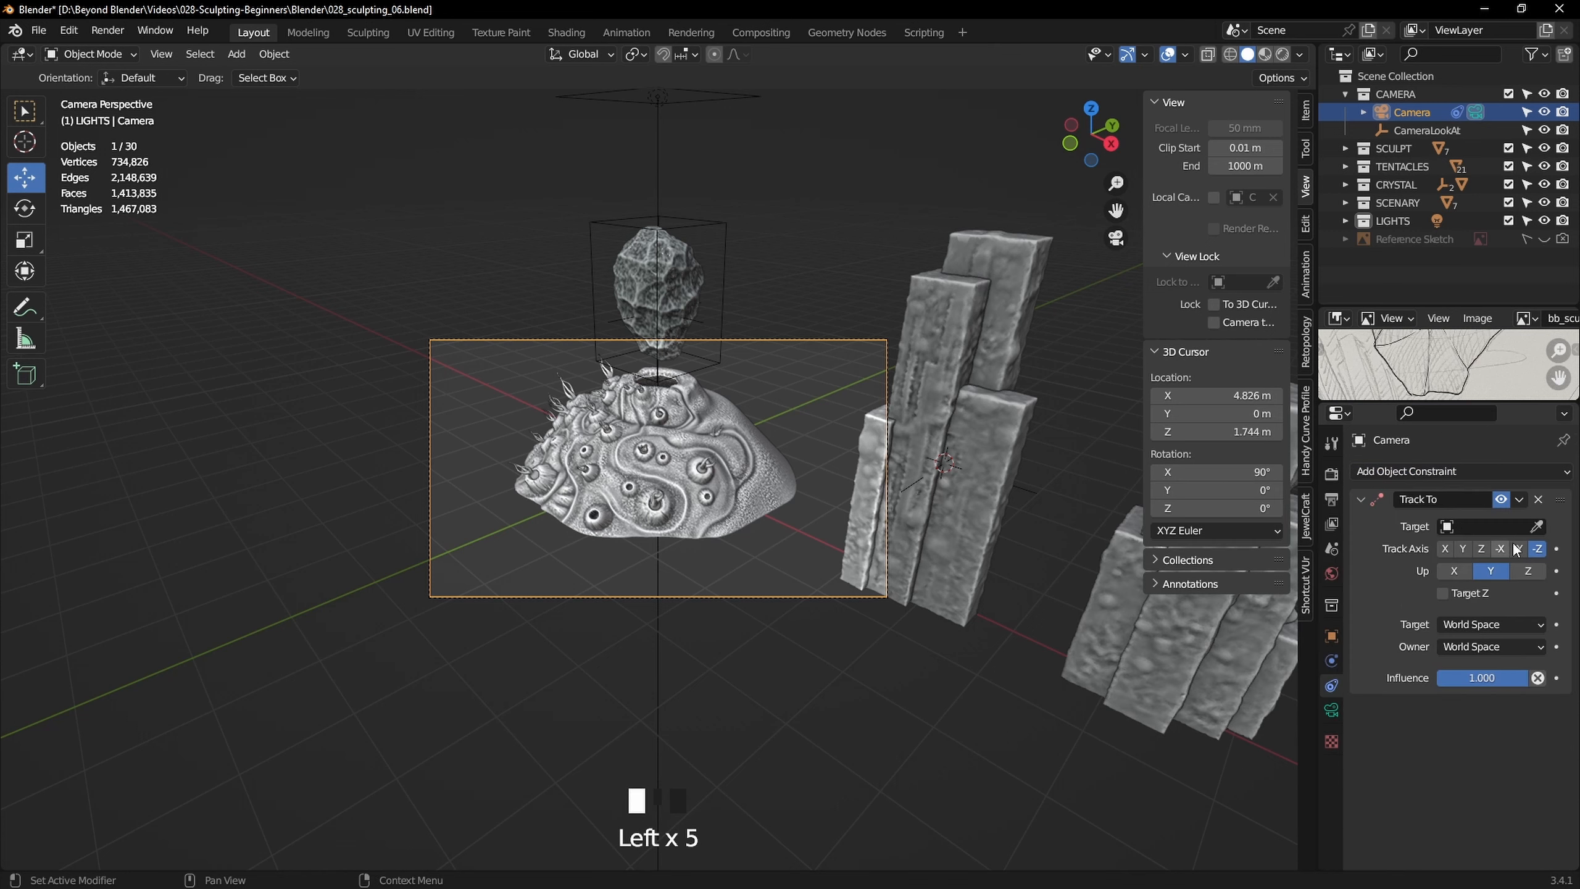
pyautogui.click(1502, 527)
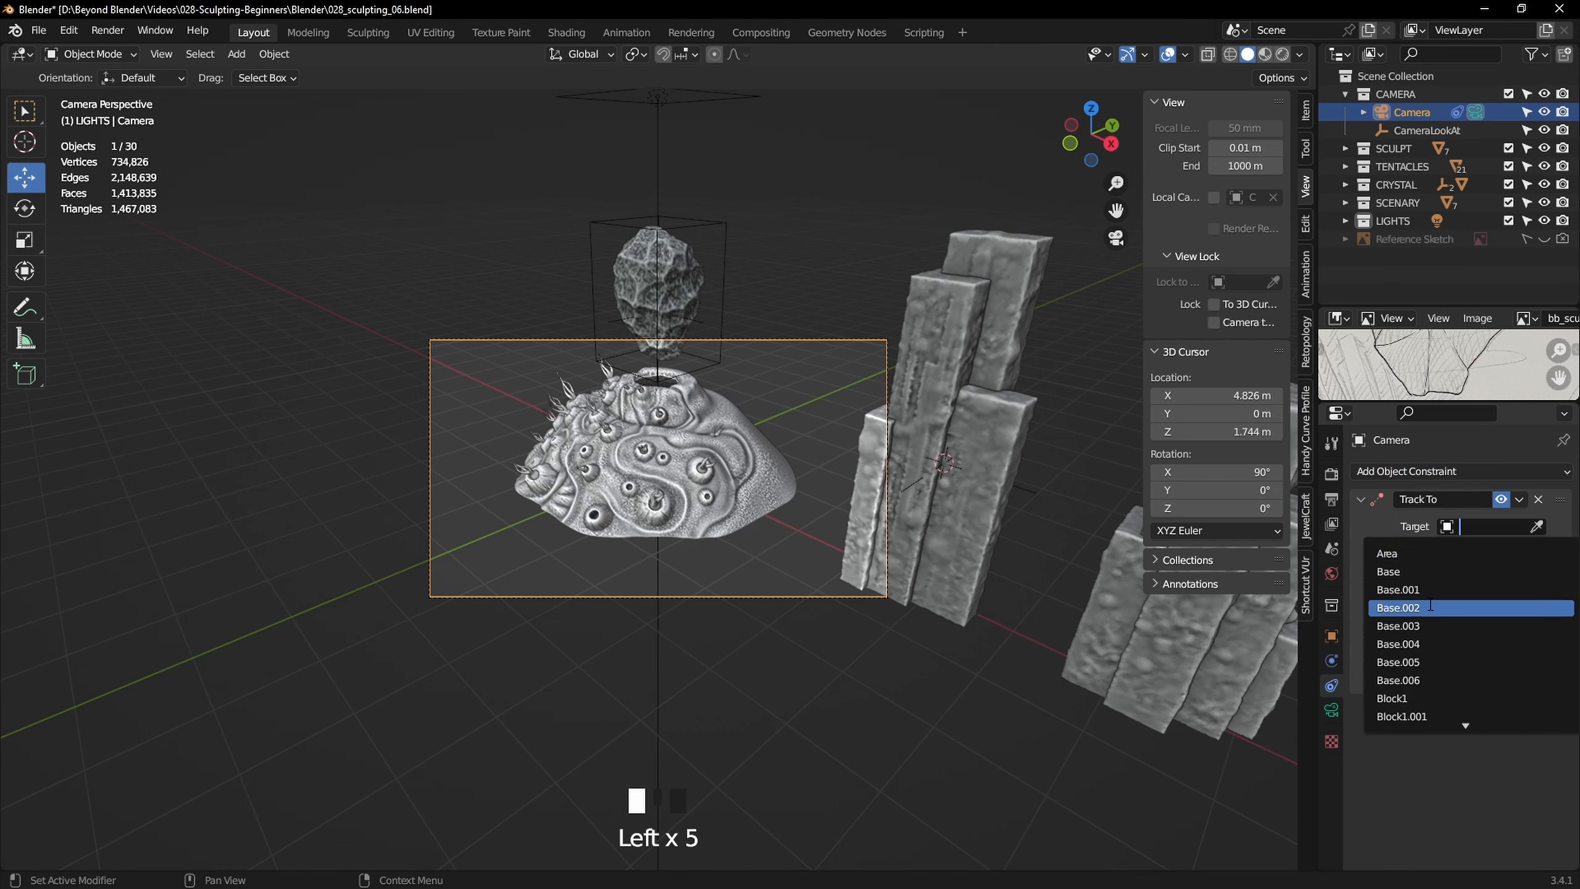
pyautogui.write('ca')
pyautogui.click(1420, 571)
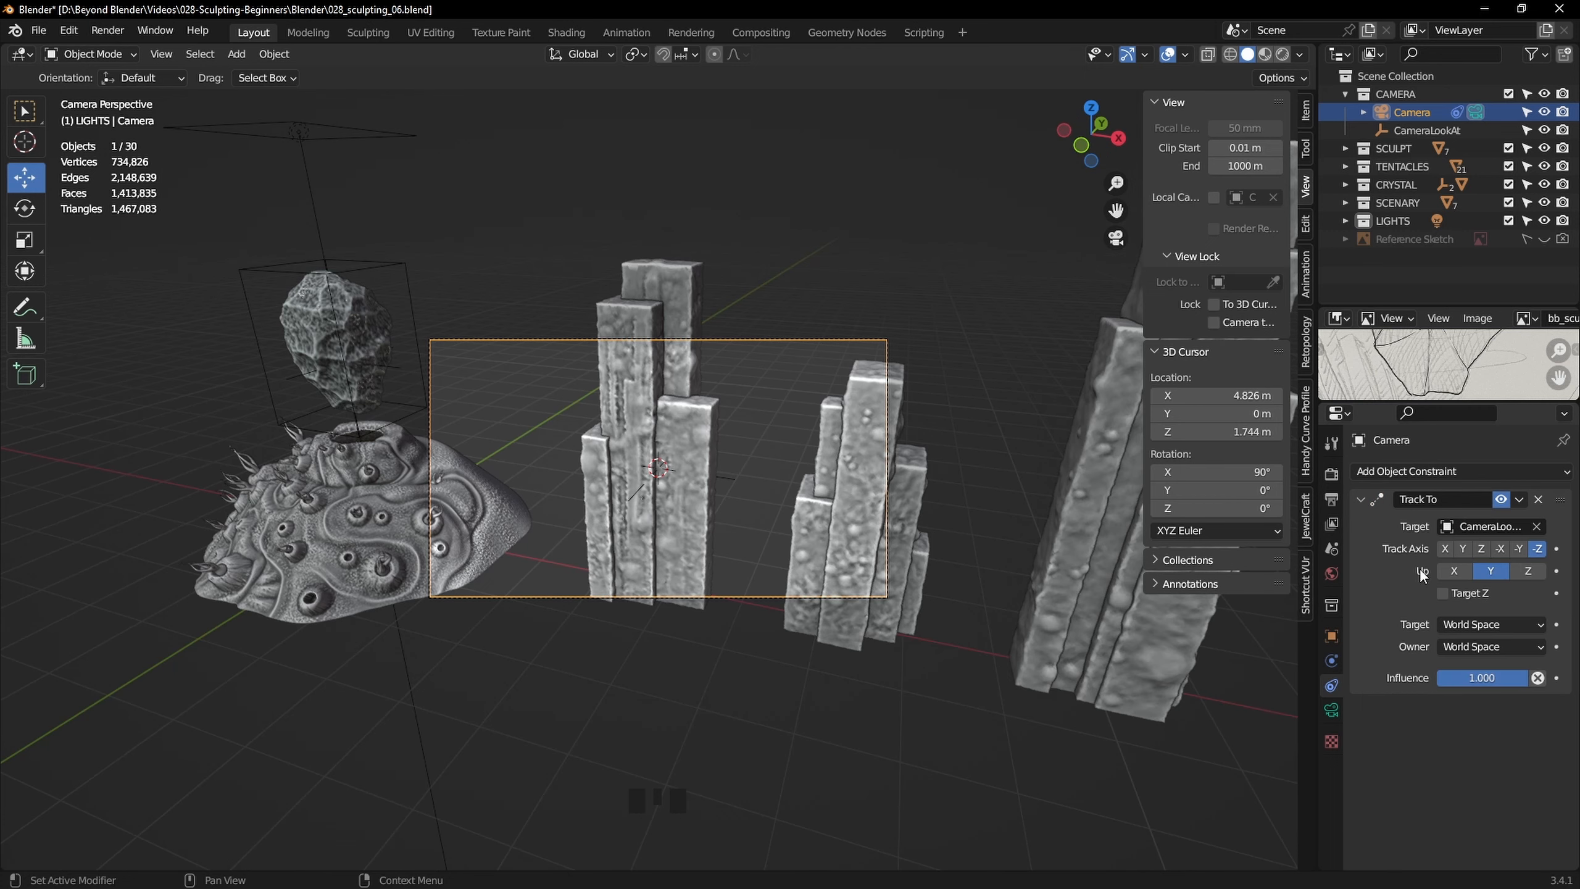
# Set the CameraLookAt empty's X, Y and Z location to 0 m
pyautogui.click(1405, 130)
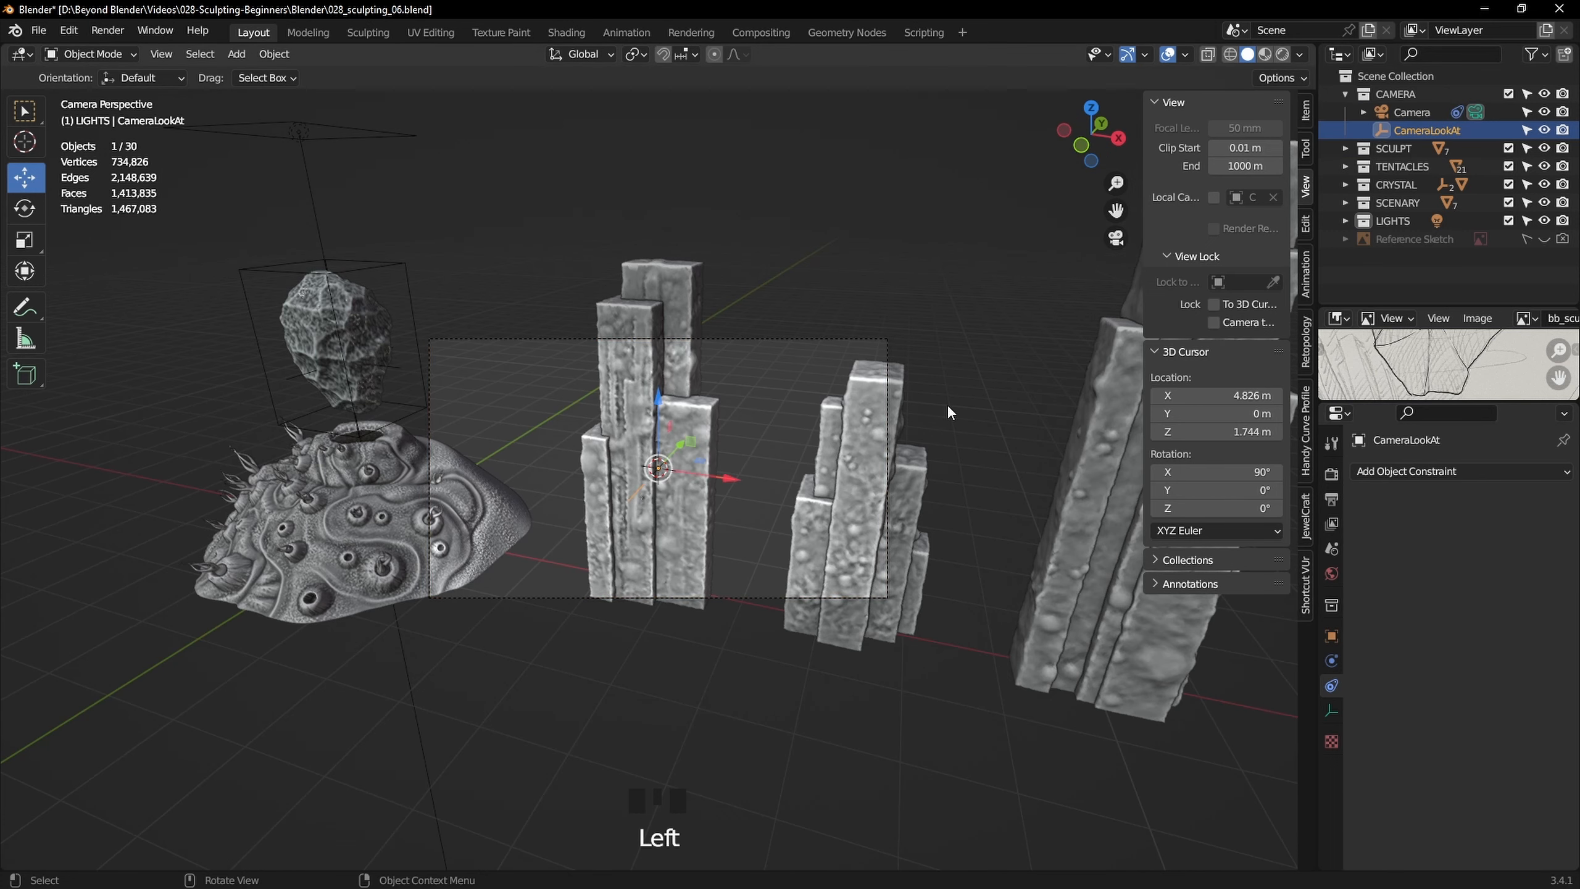
pyautogui.click(1305, 110)
pyautogui.moveTo(1230, 142); pyautogui.dragTo(1231, 141)
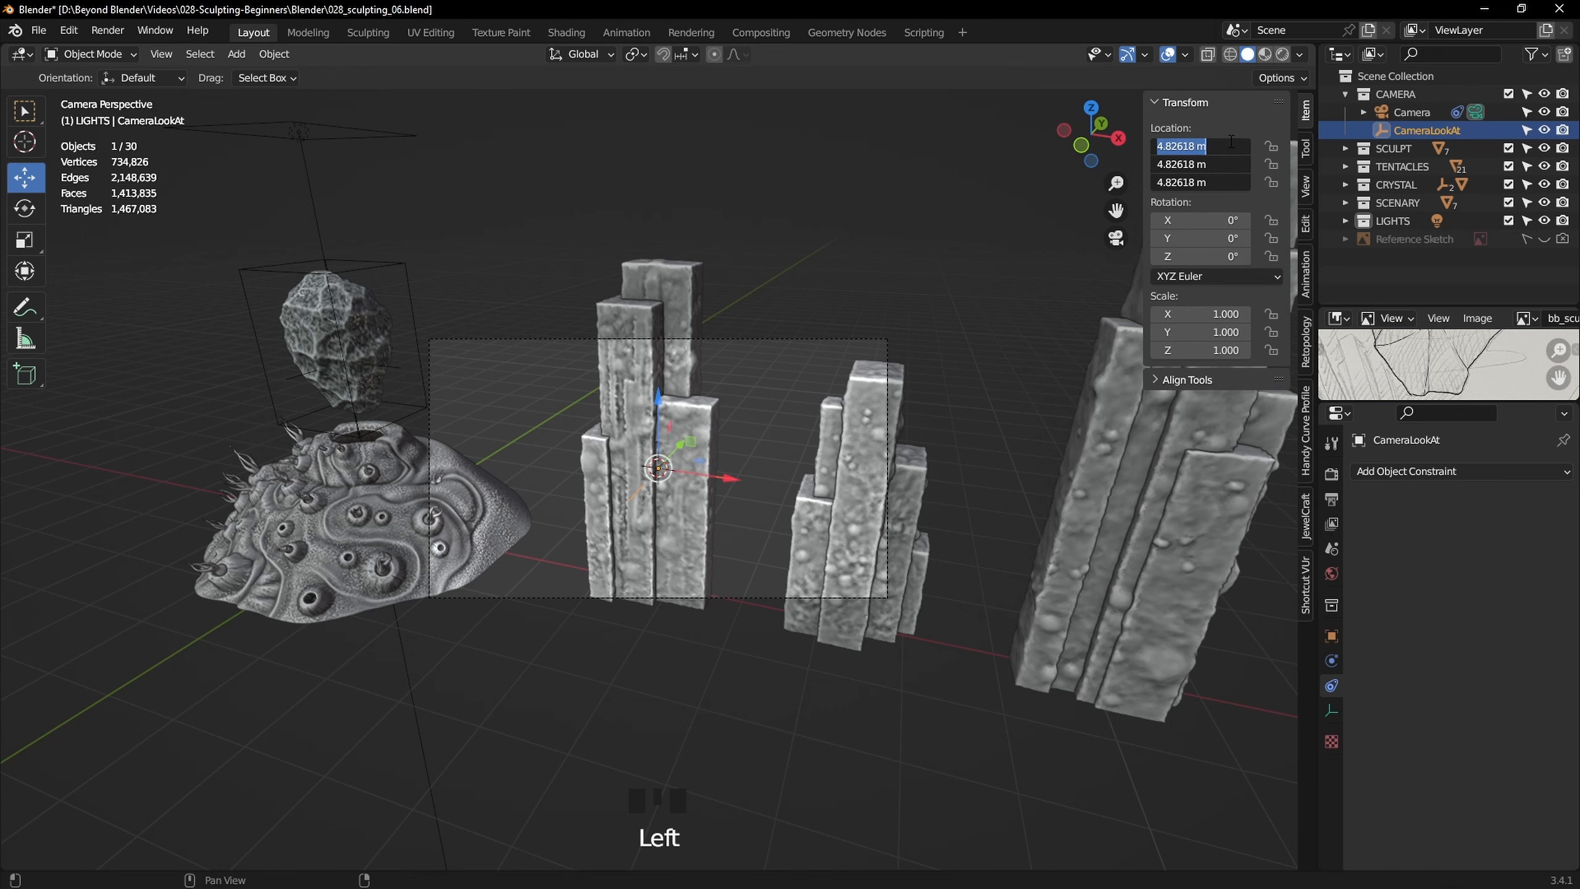
pyautogui.write('0')
pyautogui.press('Return')
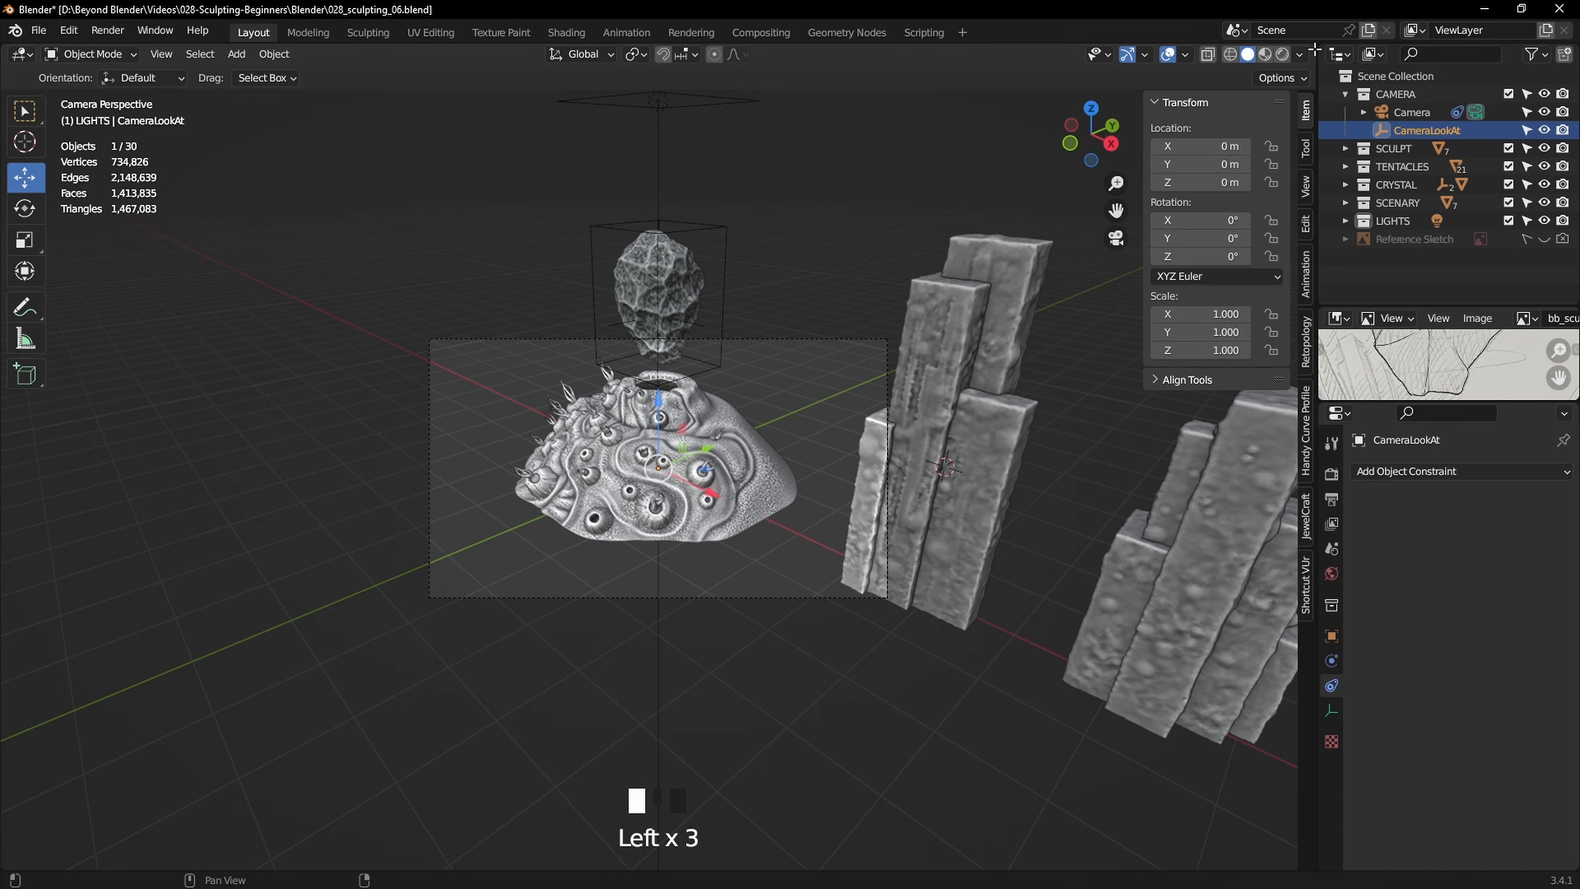
# Split the 3D viewport into an upper and a lower view and hide the lower one's toolbar and sidebar
pyautogui.moveTo(1307, 79); pyautogui.dragTo(1305, 496)
pyautogui.press('t')
pyautogui.press('n')
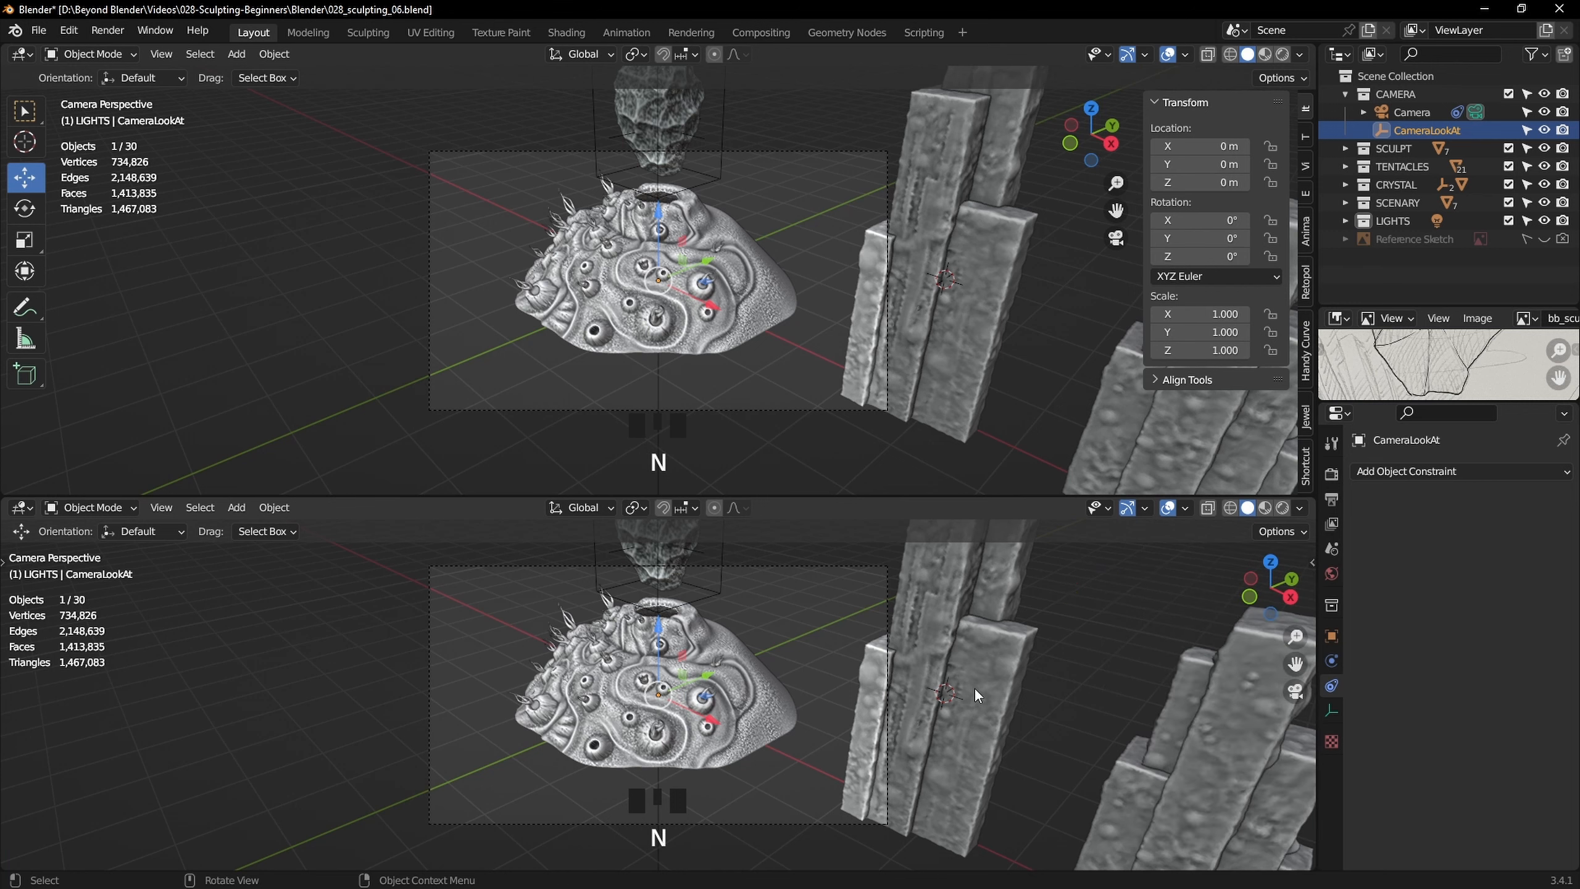
# Enable Render Region and Crop to Render Region, and preview the lower camera view in rendered shading before returning it to solid
pyautogui.click(1331, 503)
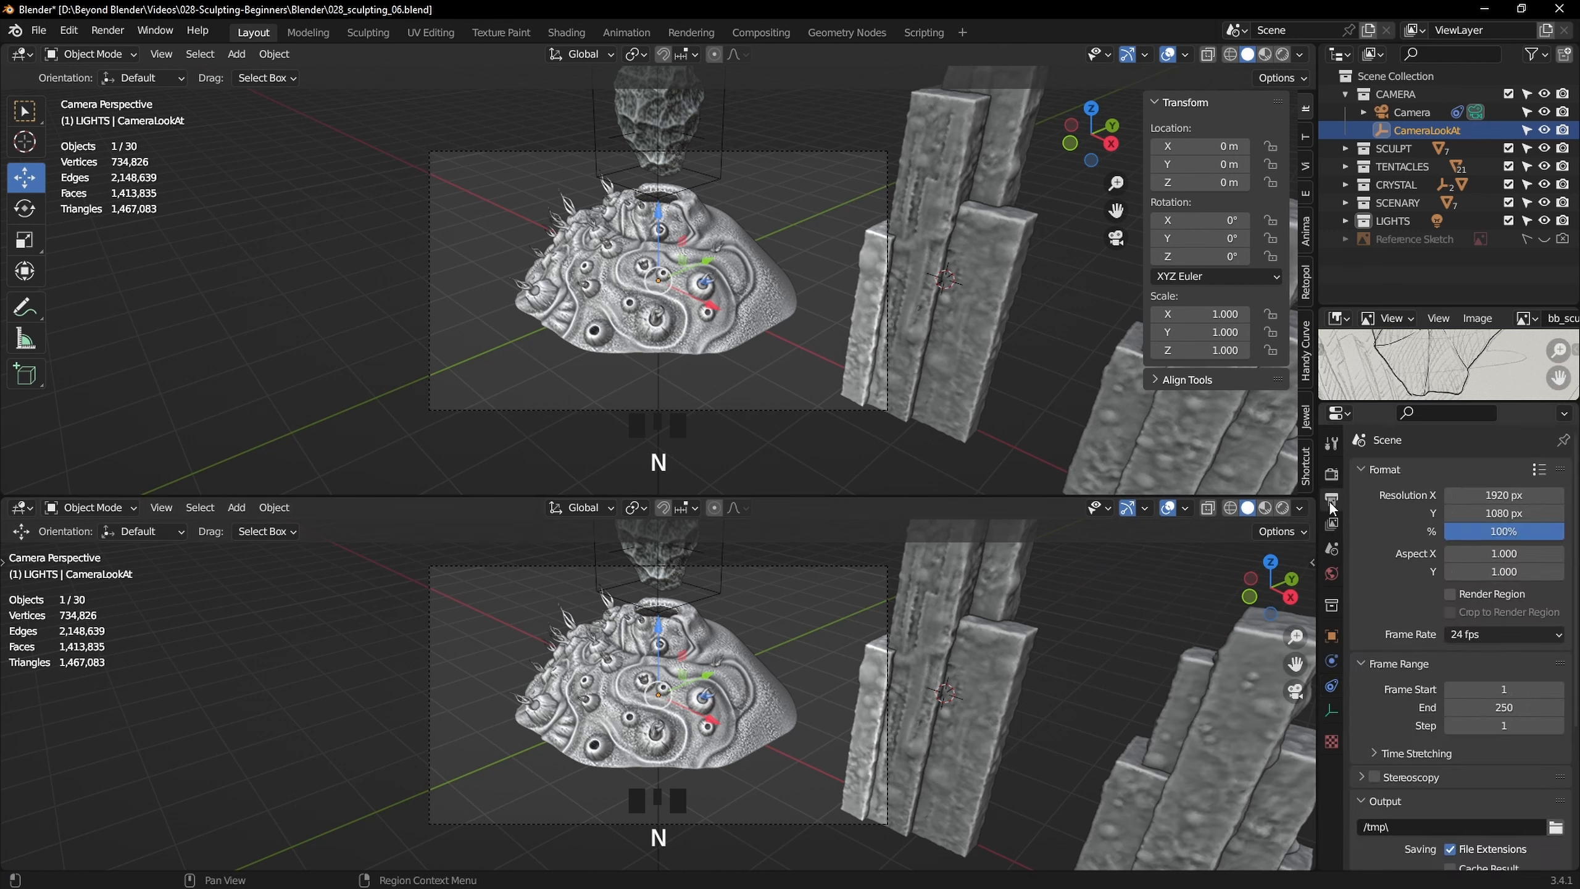
pyautogui.click(1450, 595)
pyautogui.click(1450, 612)
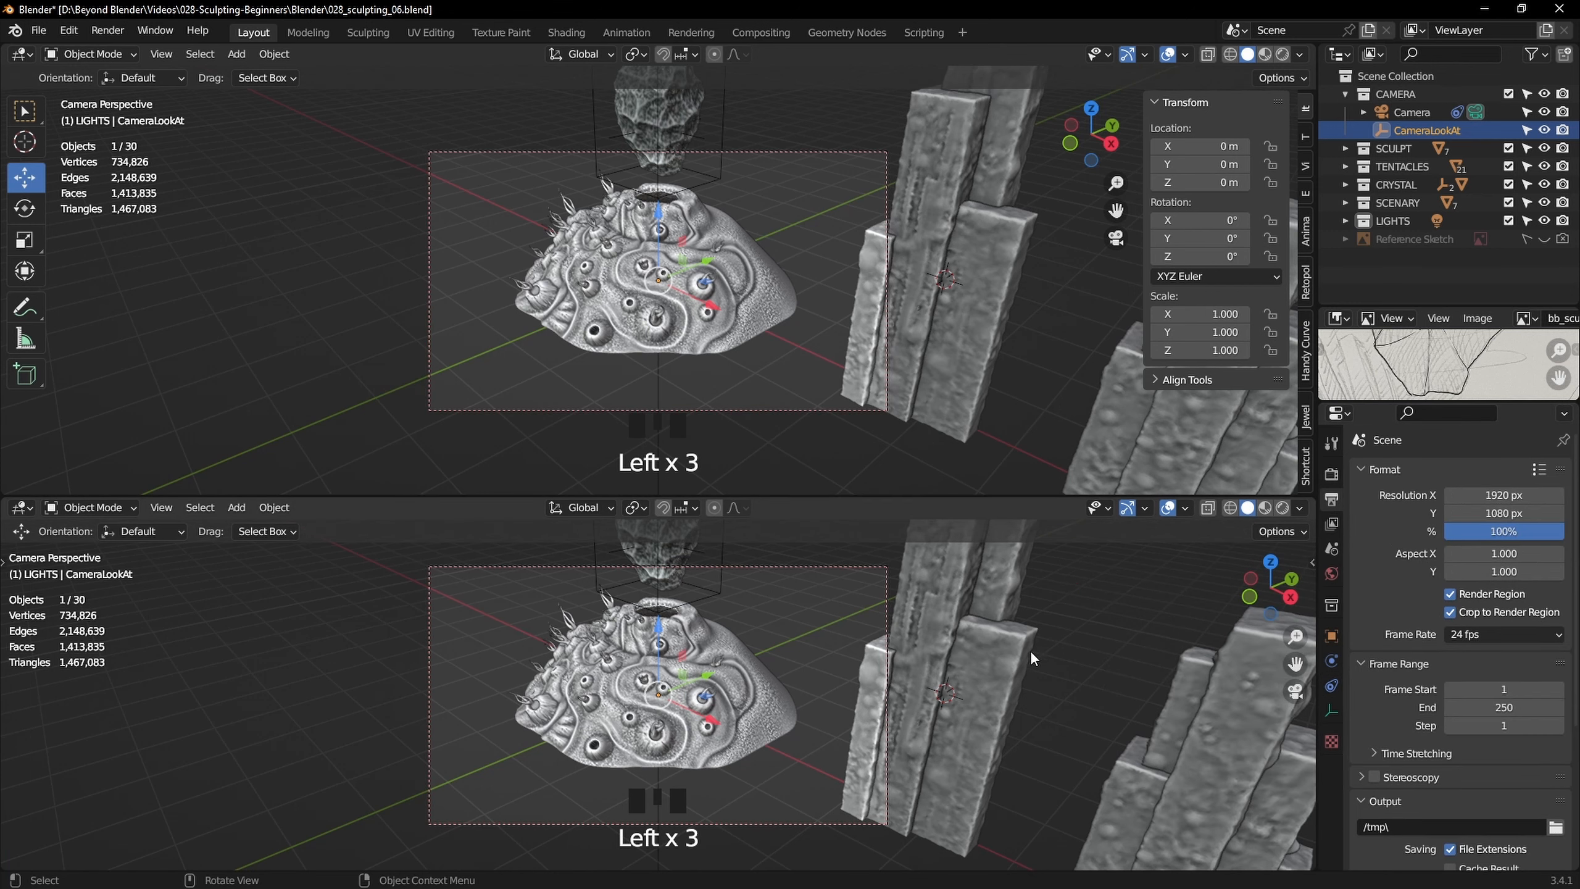
pyautogui.click(1285, 507)
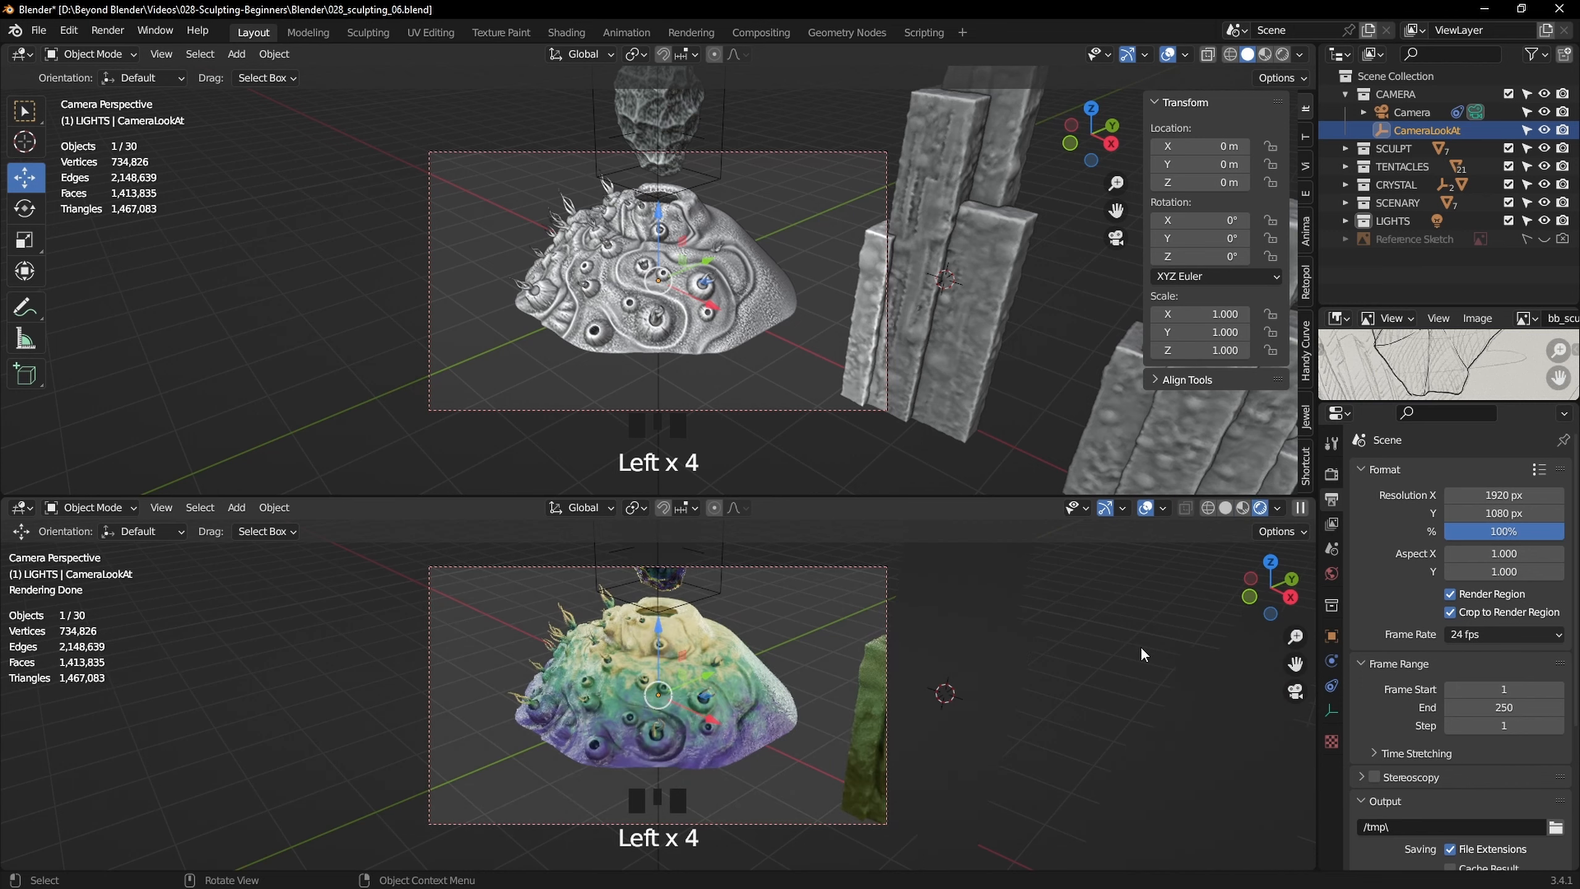
pyautogui.click(1225, 508)
# Select the camera in the upper user perspective view and set its X location to 0 m
pyautogui.moveTo(381, 282)
pyautogui.mouseDown(button='middle')
pyautogui.moveTo(844, 301)
pyautogui.moveTo(871, 283)
pyautogui.moveTo(918, 291)
pyautogui.moveTo(945, 334)
pyautogui.mouseUp(button='middle')
pyautogui.scroll(-4, 752, 462)
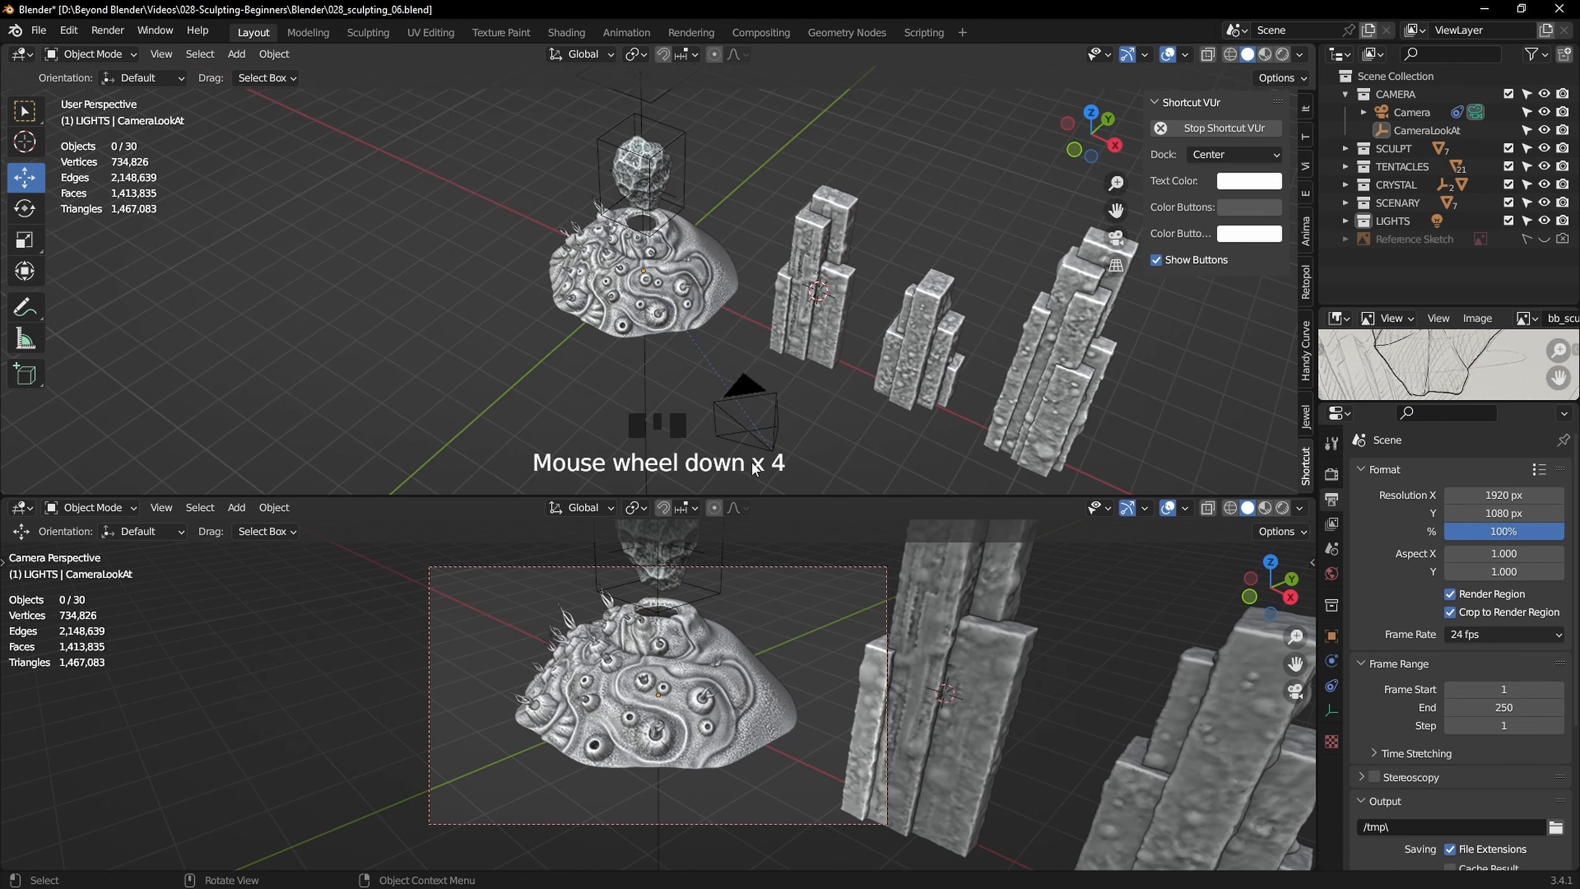
pyautogui.click(755, 436)
pyautogui.click(1305, 113)
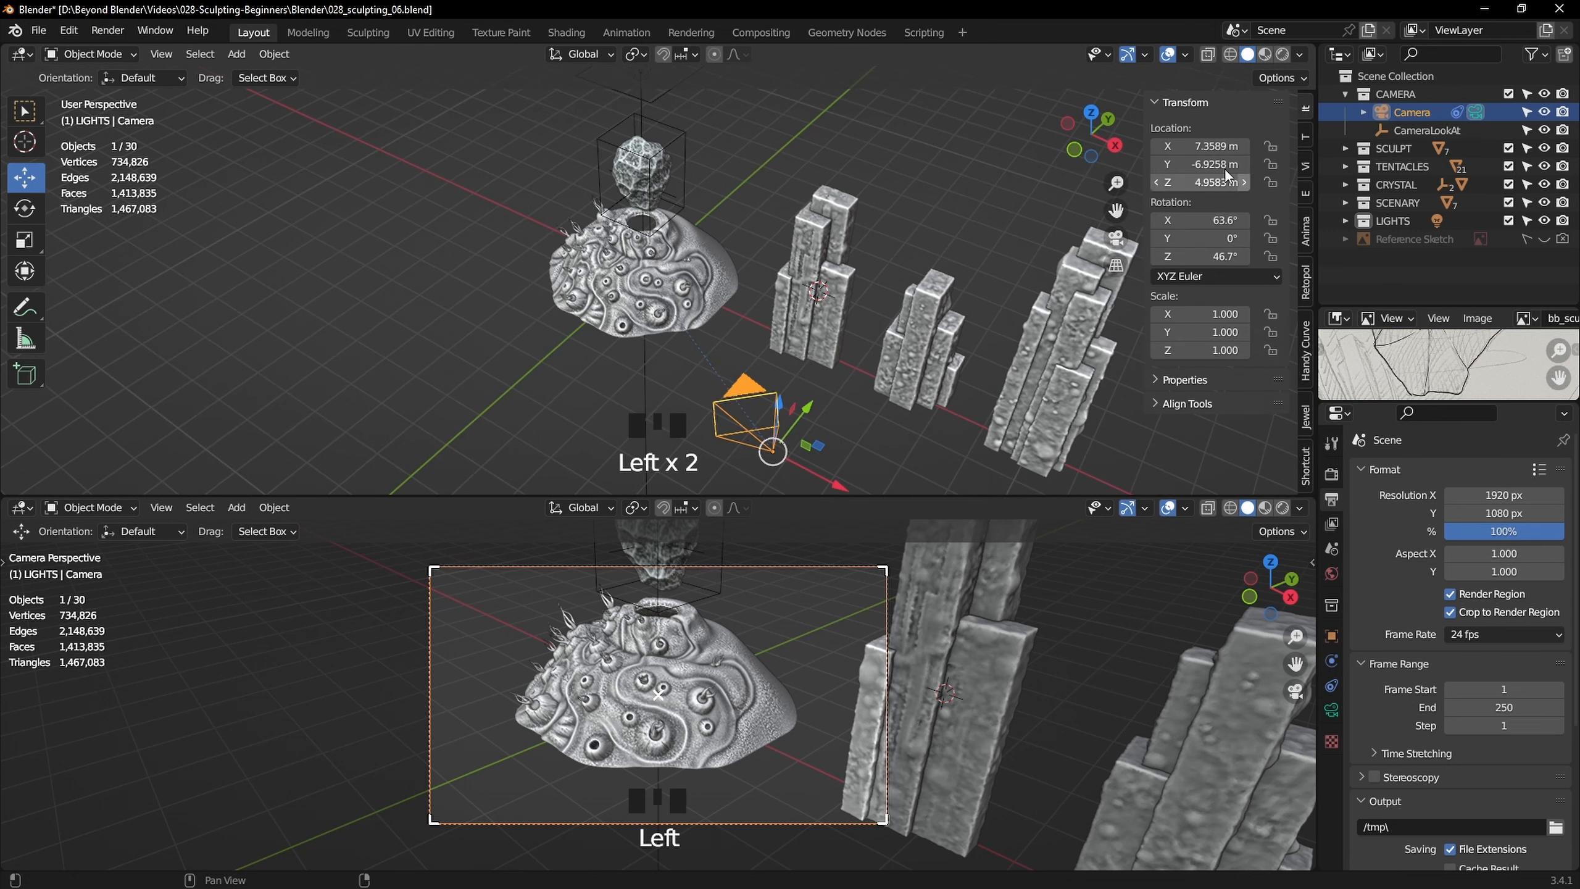
pyautogui.click(1208, 147)
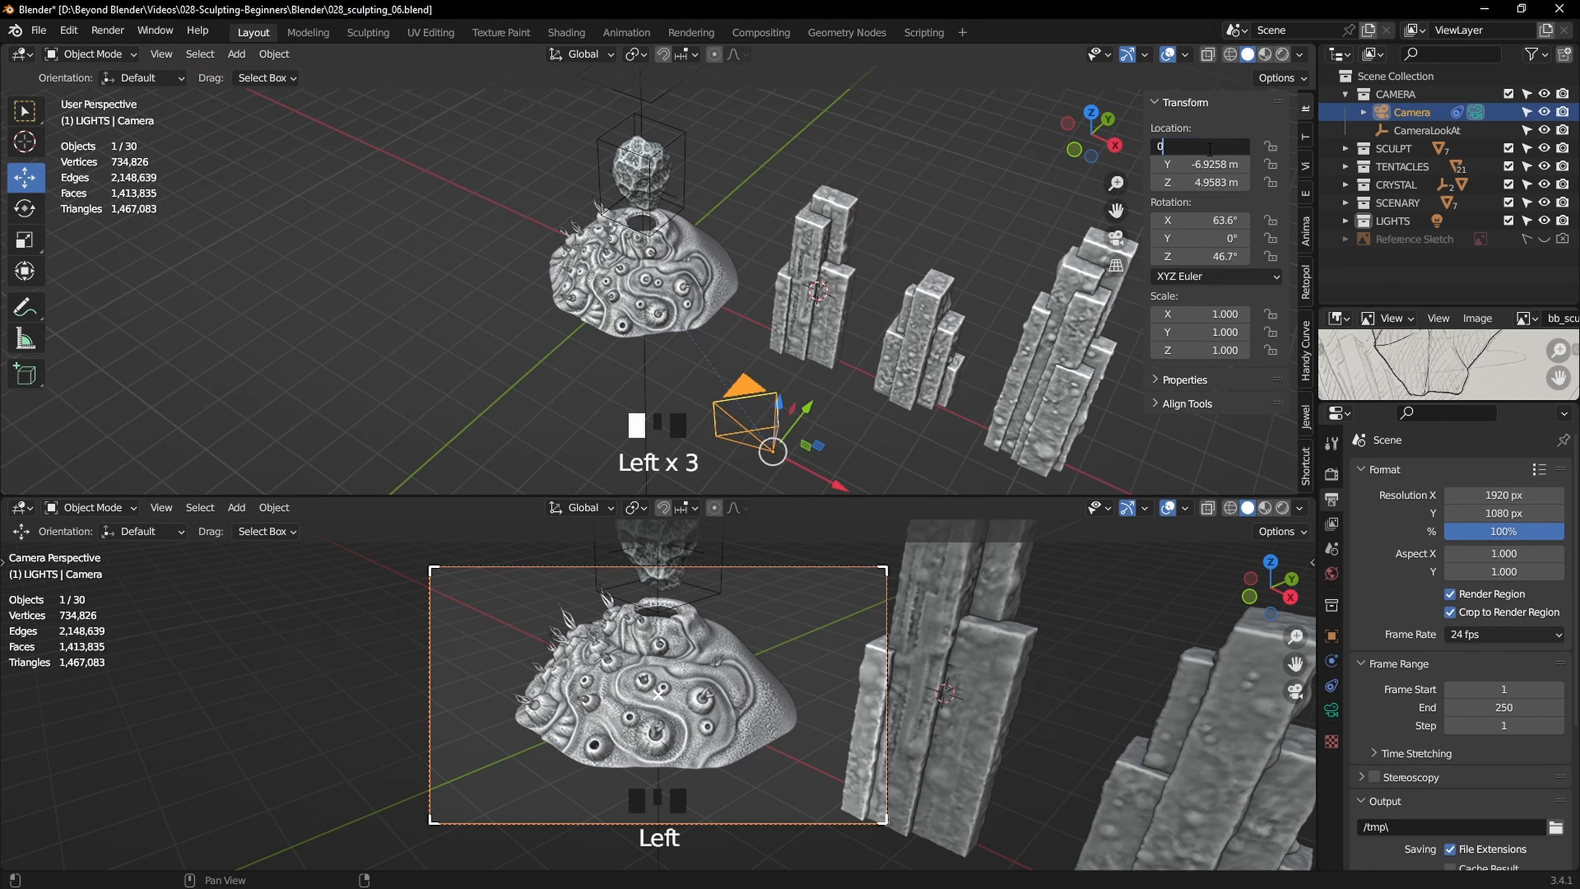
pyautogui.press('Return')
# Lower the camera to about Z 1.97 m and pull it back to about Y -9.95 m
pyautogui.moveTo(837, 248); pyautogui.dragTo(664, 215, button='middle')
pyautogui.scroll(-2, 657, 214)
pyautogui.moveTo(583, 172); pyautogui.dragTo(448, 110, button='middle')
pyautogui.moveTo(448, 111); pyautogui.dragTo(459, 225)
pyautogui.moveTo(533, 268); pyautogui.dragTo(412, 280)
pyautogui.moveTo(342, 213); pyautogui.dragTo(337, 203)
# Raise the CameraLookAt empty to about Z 1.86 m, between the base and the crystal
pyautogui.click(1422, 133)
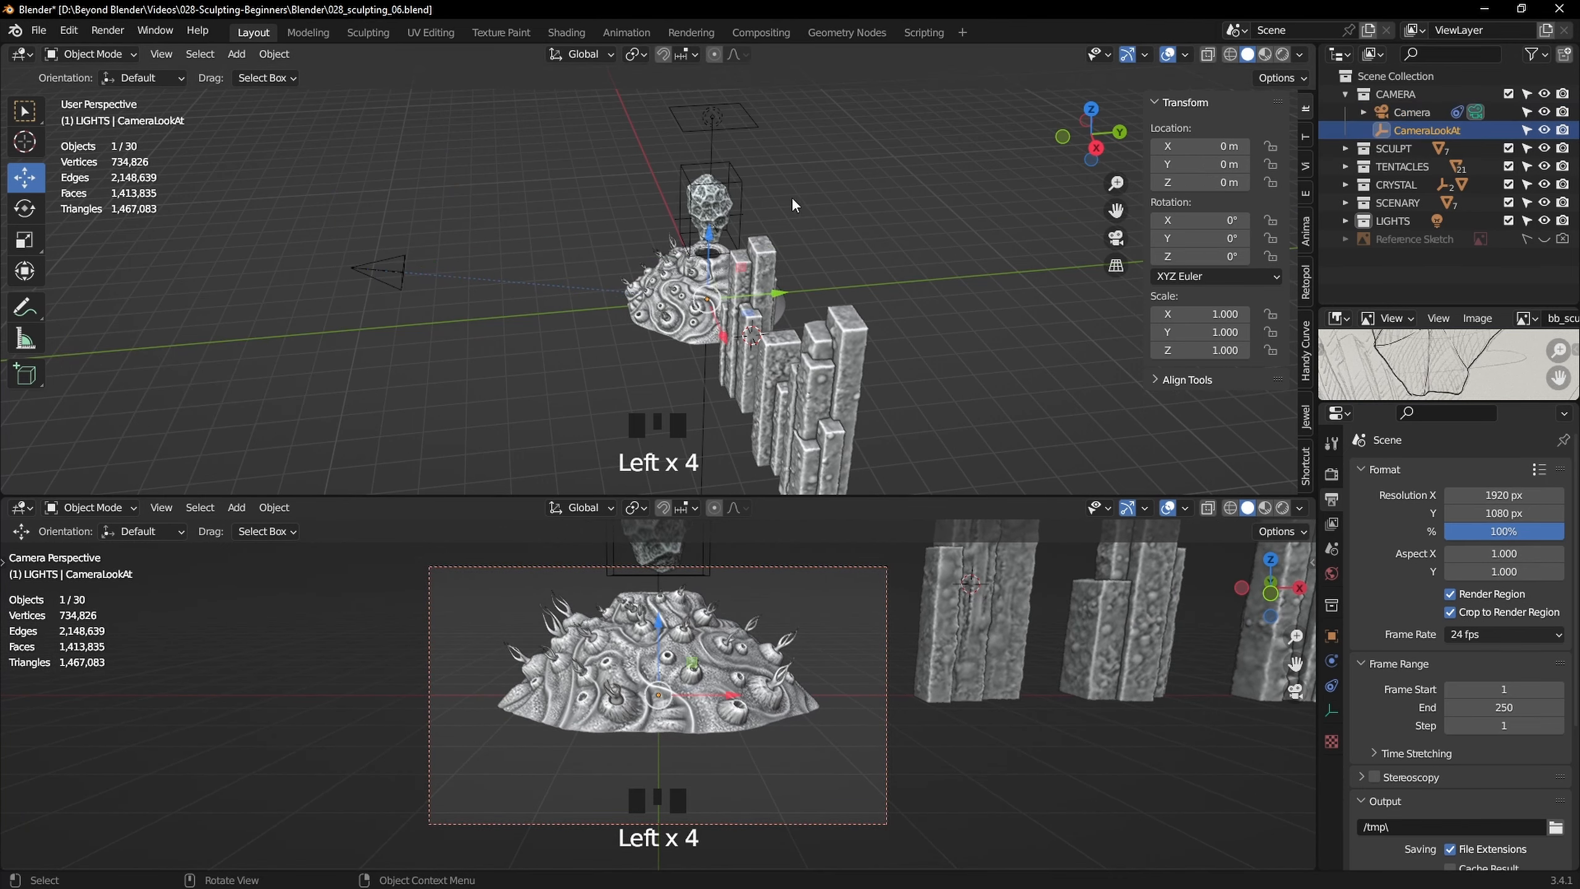
pyautogui.moveTo(707, 243); pyautogui.dragTo(708, 178)
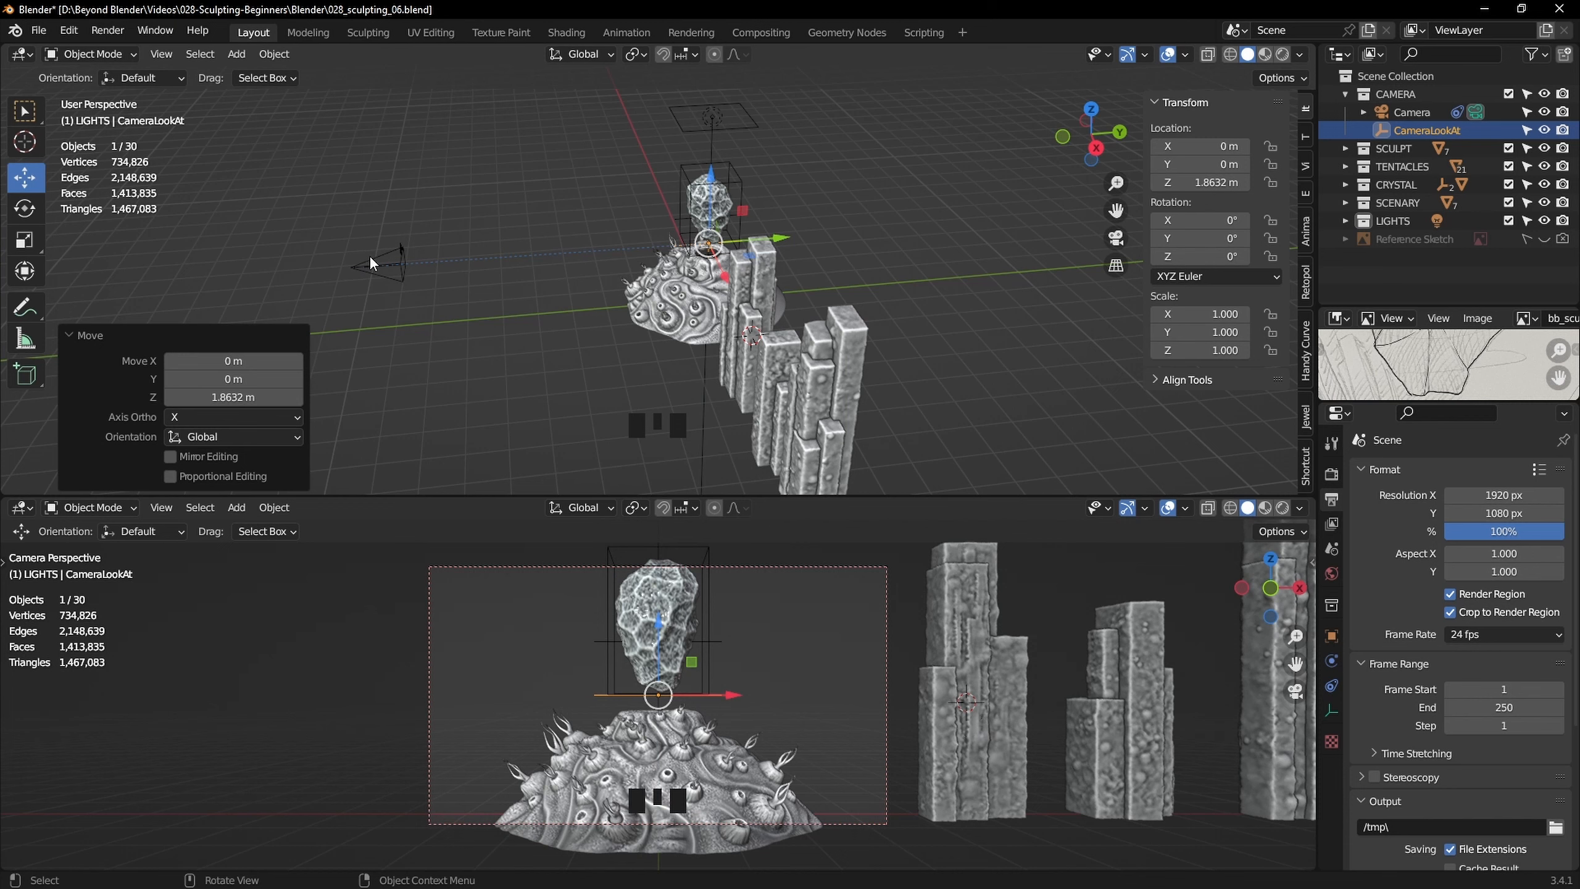
# Set the camera's focal length to 35 mm and move the camera in to about Y -7.12 m
pyautogui.click(371, 264)
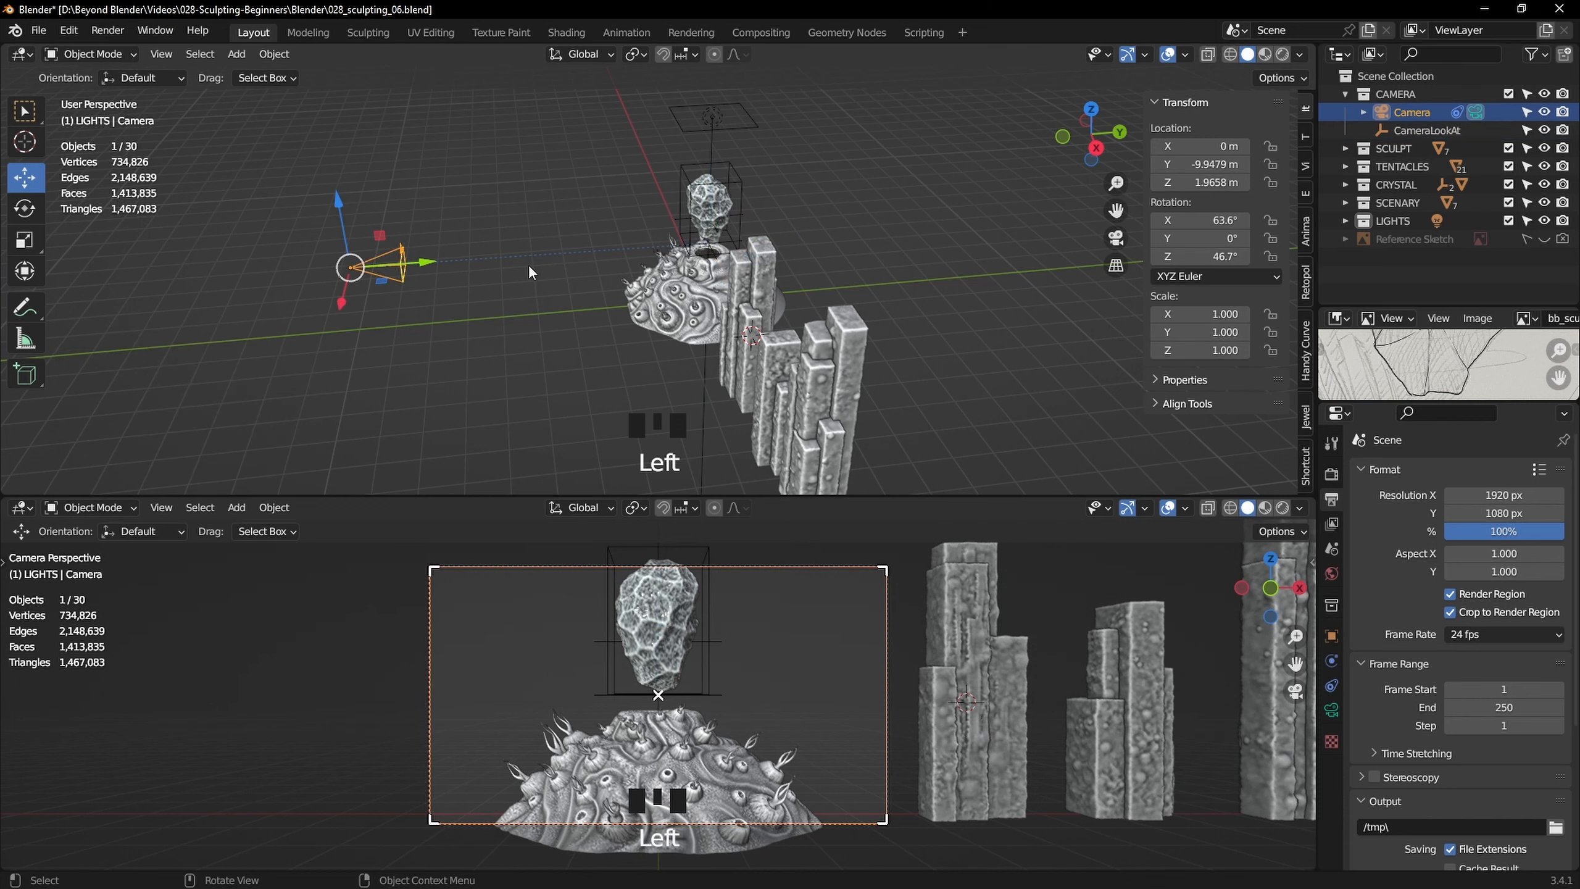
pyautogui.click(1331, 710)
pyautogui.click(1492, 554)
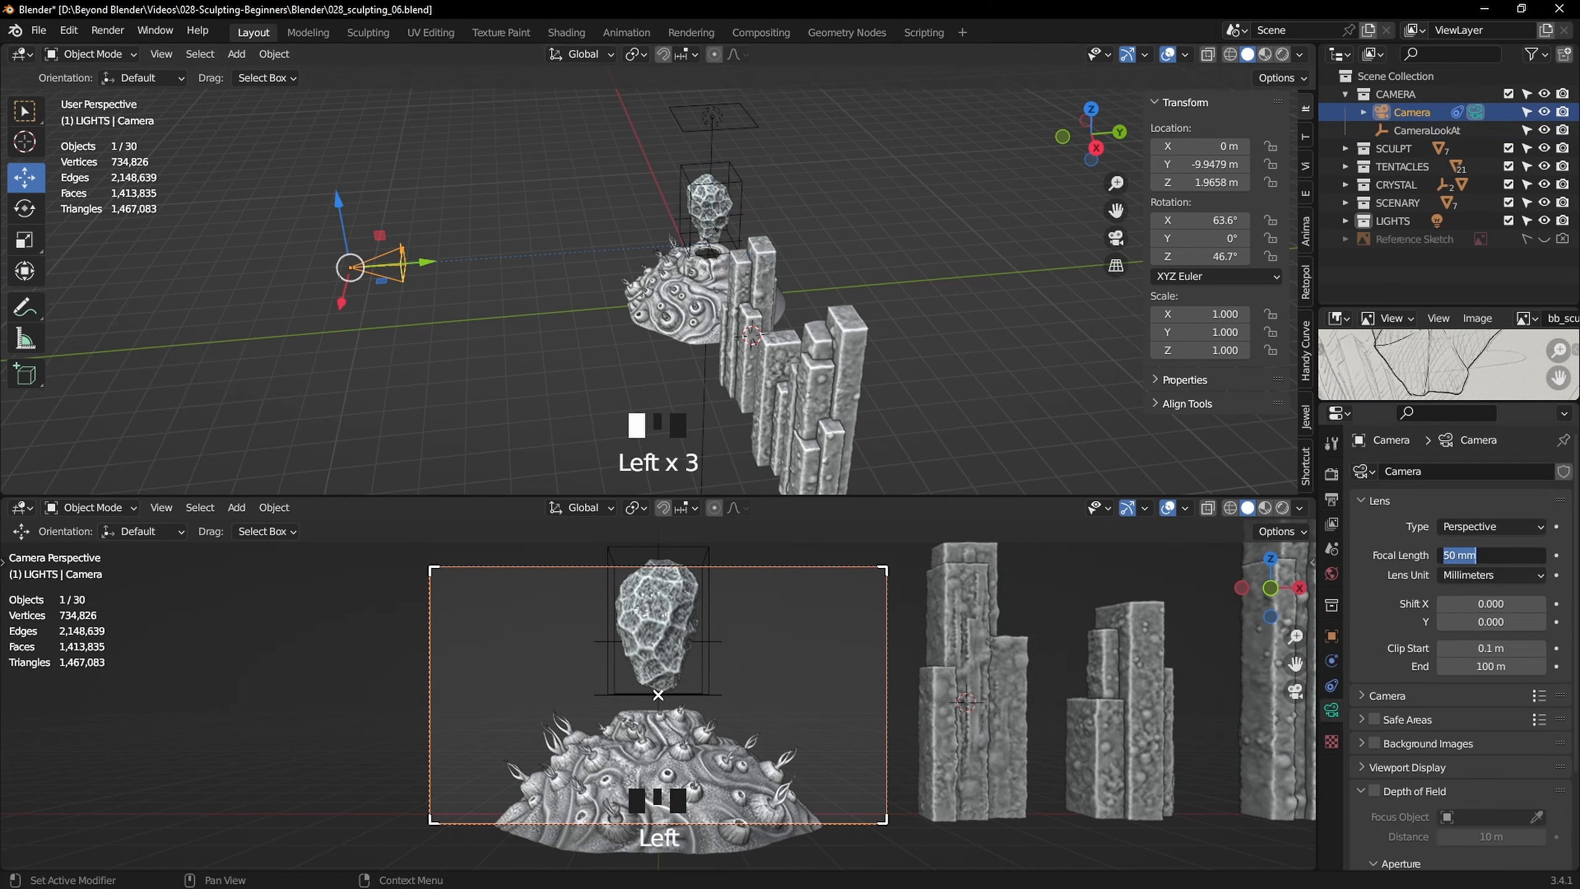
pyautogui.write('35')
pyautogui.press('Return')
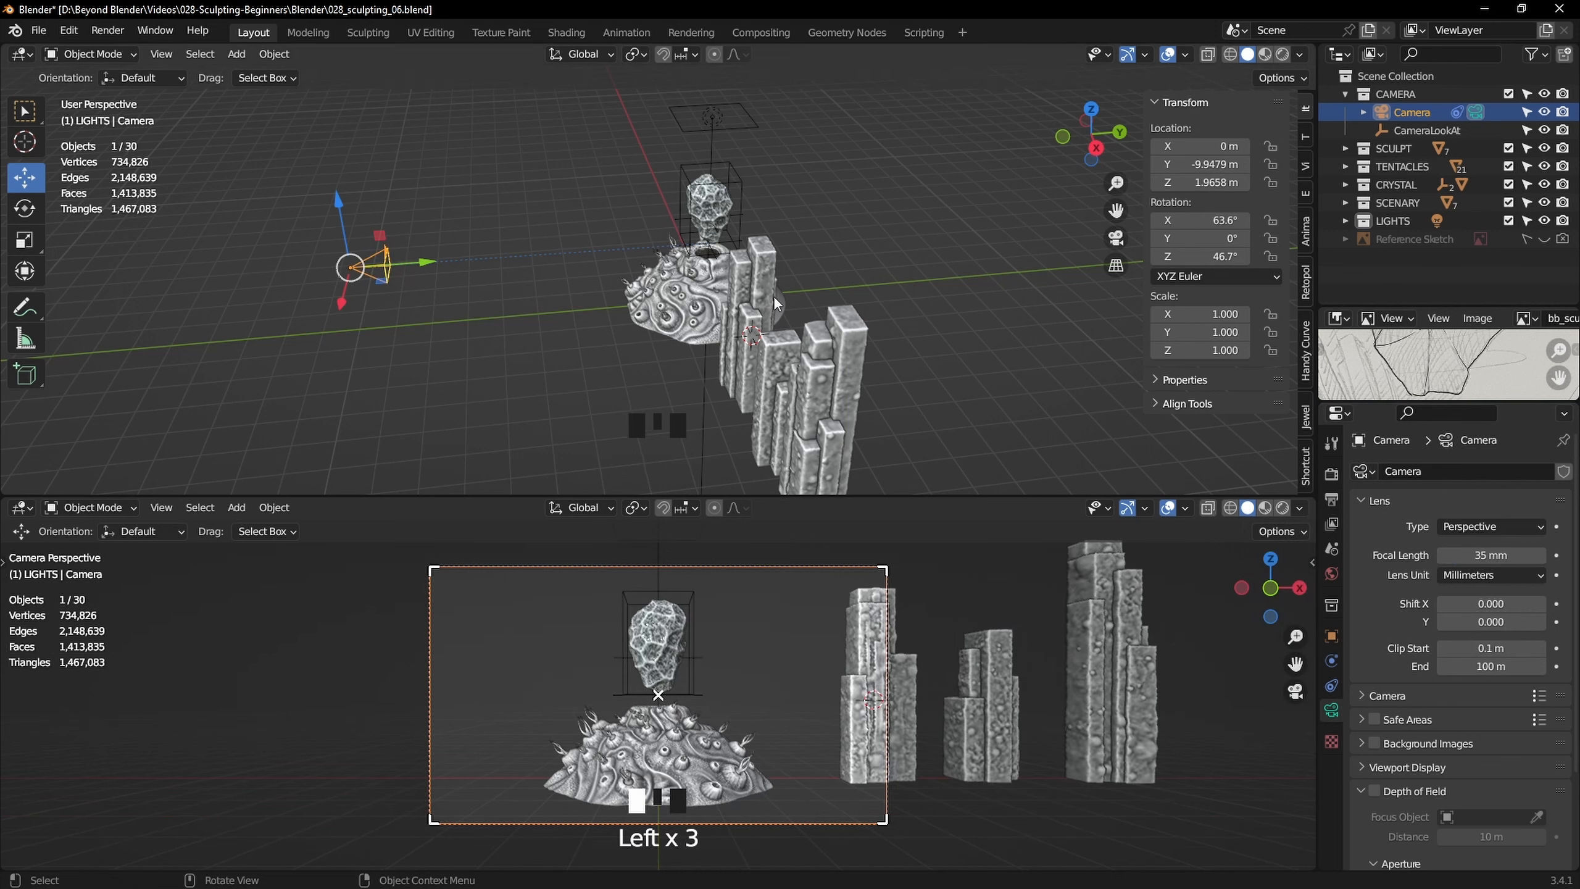
pyautogui.moveTo(429, 263); pyautogui.dragTo(535, 254)
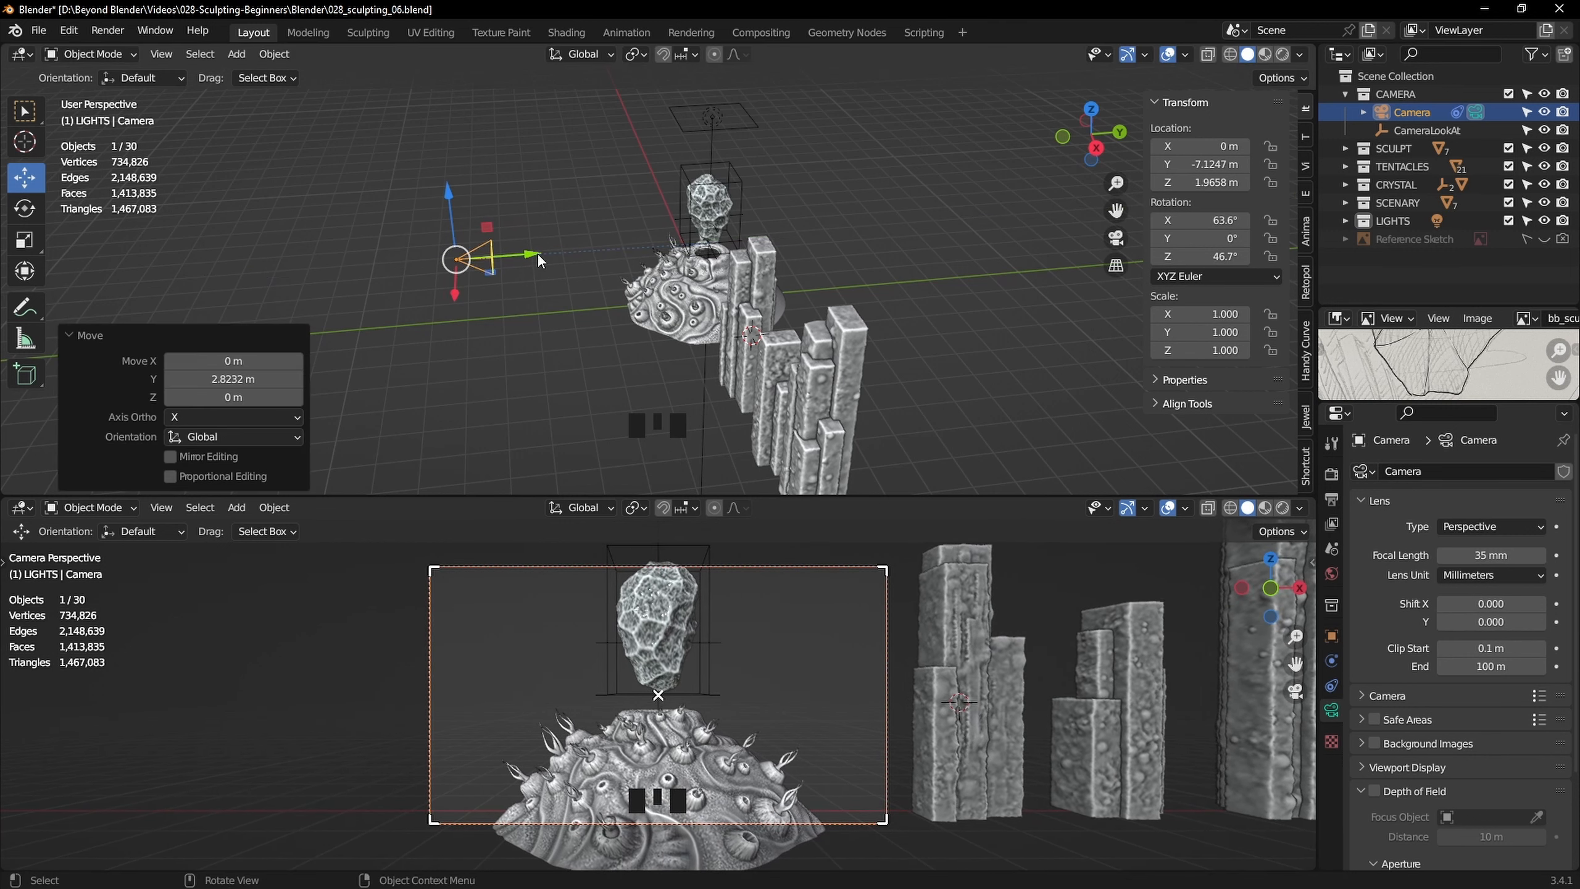
# Raise the CameraLookAt empty slightly, and reposition the camera lower at about Z 0.57 m and closer to the base
pyautogui.click(1426, 130)
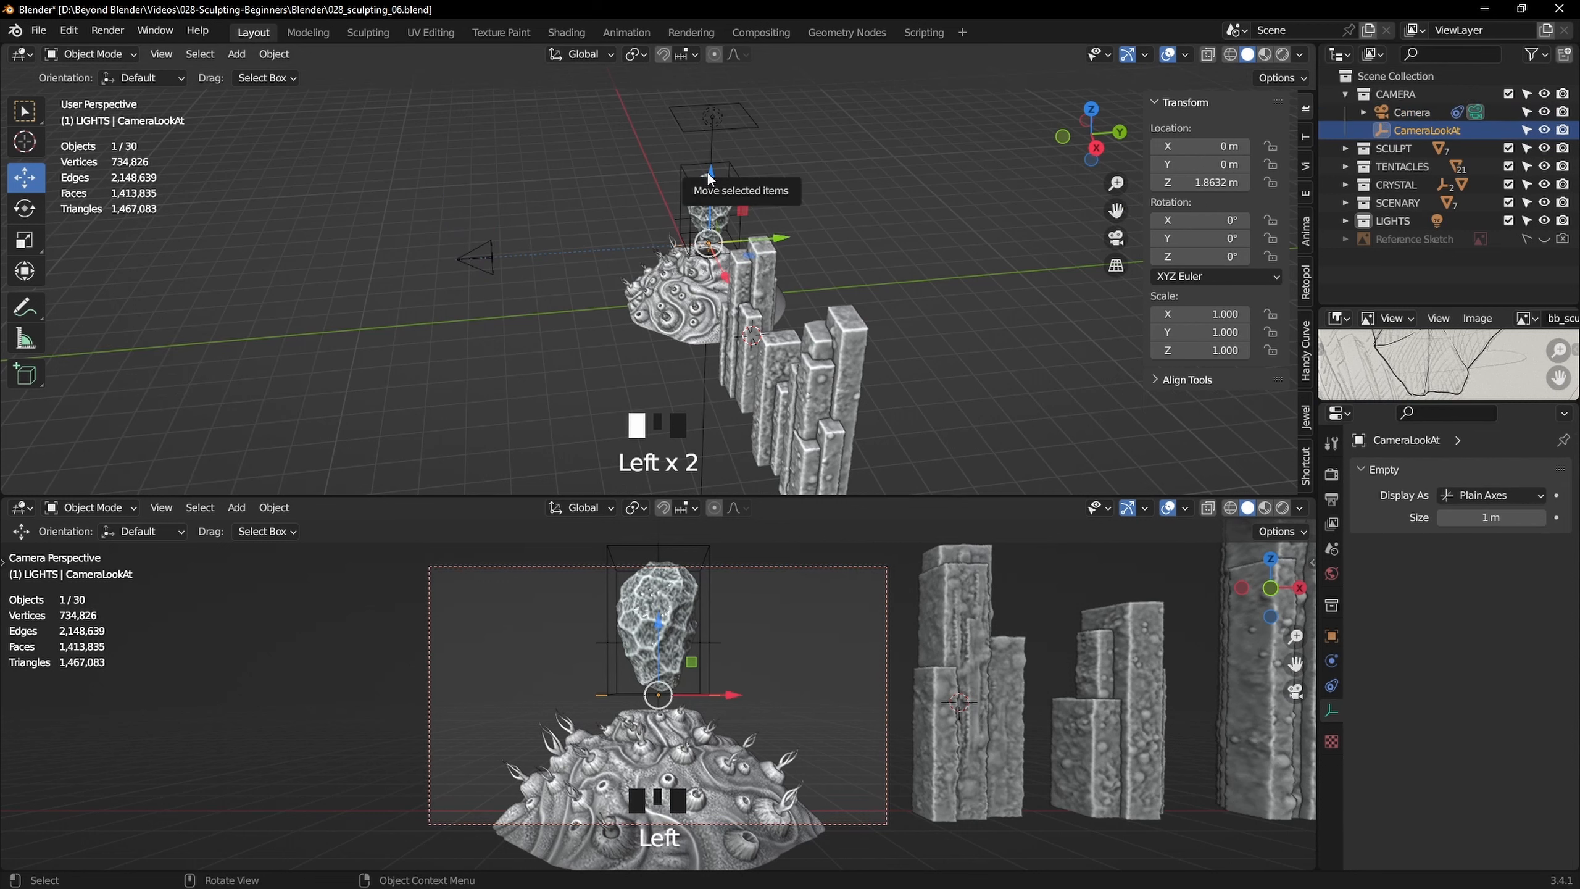
pyautogui.moveTo(711, 180); pyautogui.dragTo(710, 161)
pyautogui.click(493, 243)
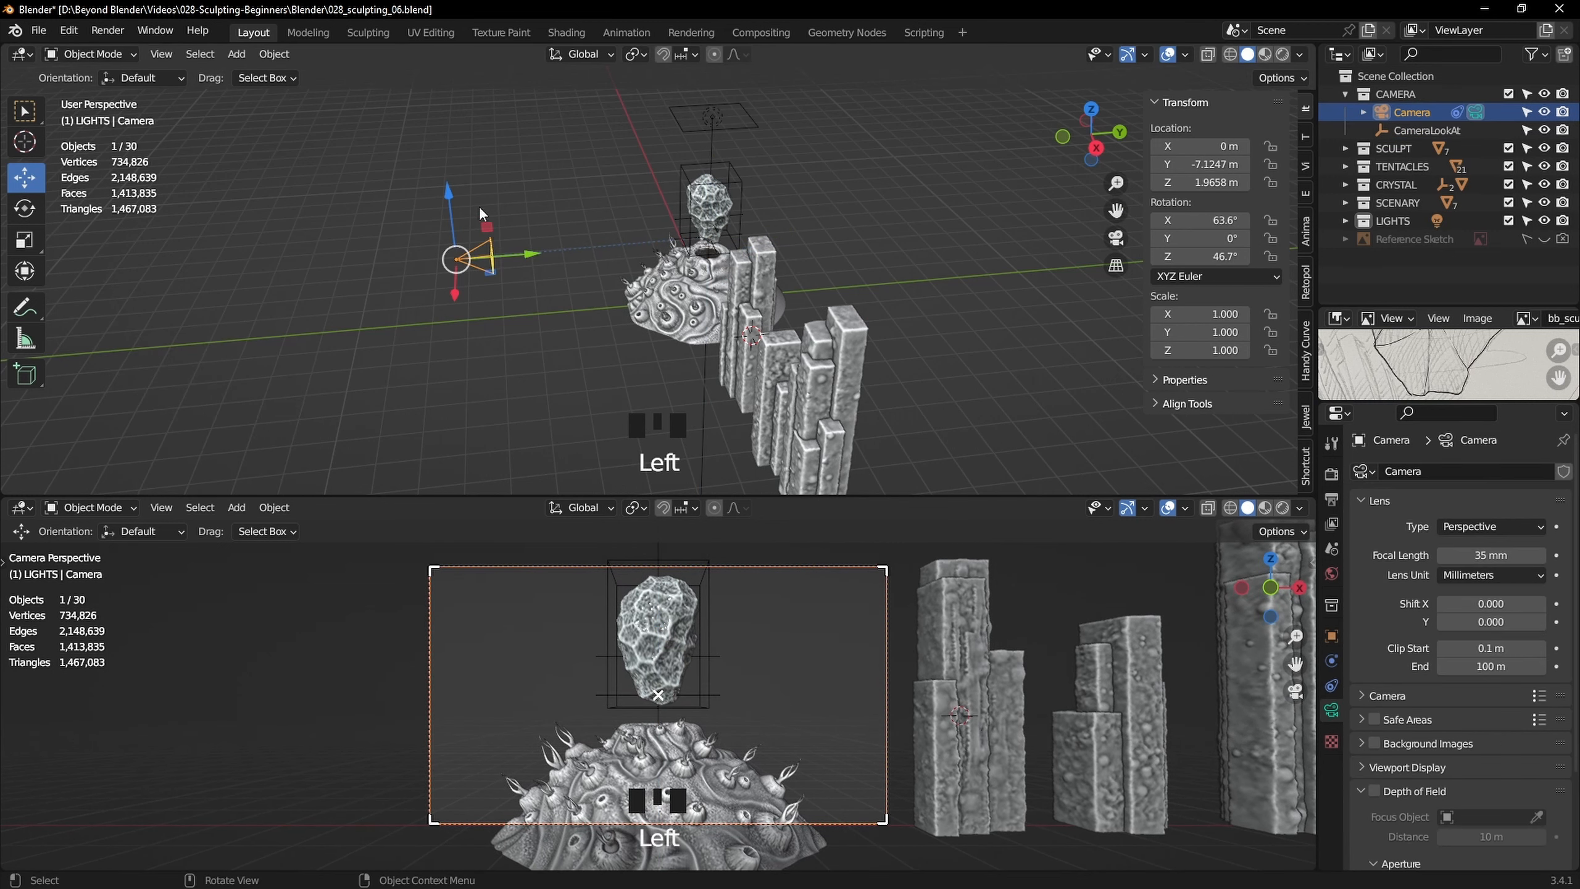
pyautogui.moveTo(448, 188); pyautogui.dragTo(462, 239)
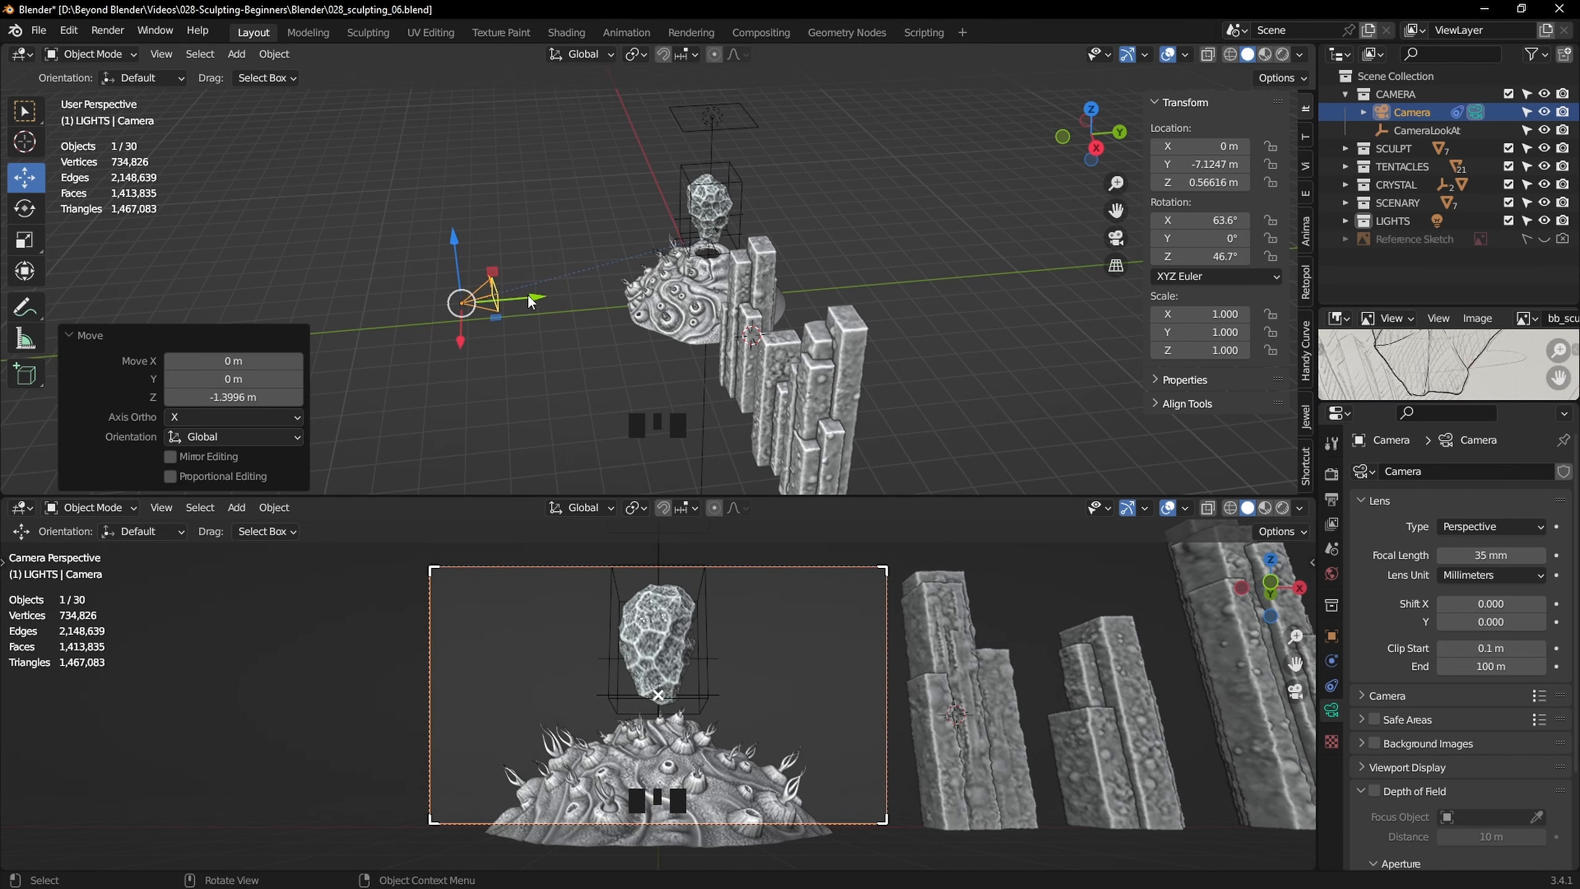
pyautogui.moveTo(531, 302); pyautogui.dragTo(562, 301)
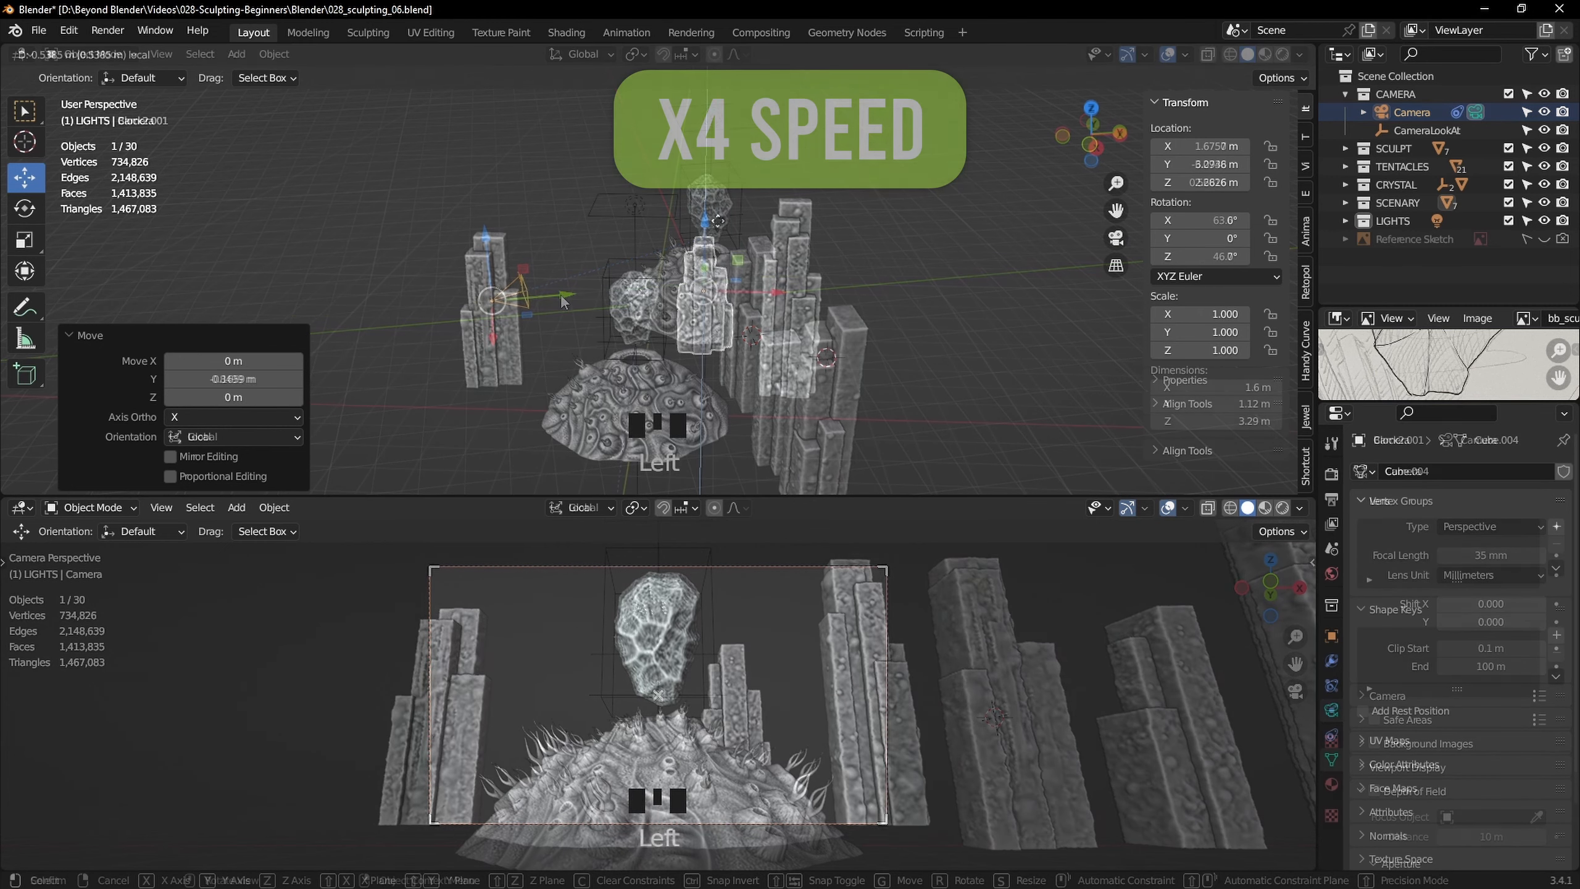
# Move the tall Block3.001 tower inward along its X axis, lower it slightly and adjust its placement beside the base
pyautogui.moveTo(721, 233); pyautogui.dragTo(734, 224, button='middle')
pyautogui.click(791, 298)
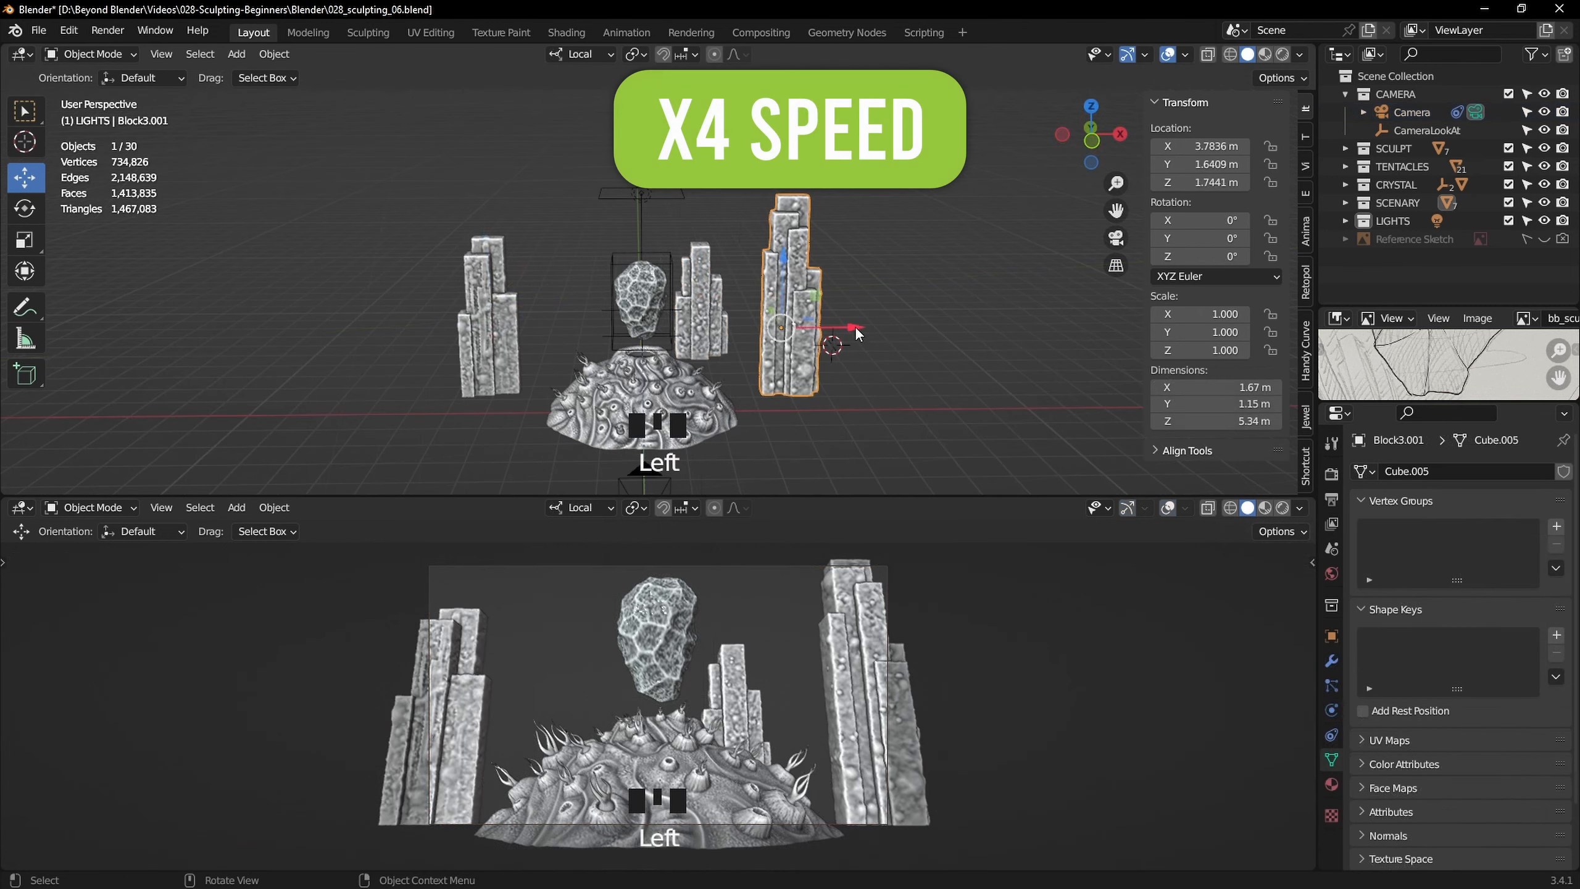
pyautogui.moveTo(854, 328); pyautogui.dragTo(804, 328)
pyautogui.moveTo(733, 256); pyautogui.dragTo(733, 268)
pyautogui.moveTo(820, 281); pyautogui.dragTo(828, 391, button='middle')
pyautogui.moveTo(713, 215); pyautogui.dragTo(746, 238)
# Make a linked duplicate of a block tower and position the oversized Block1.005 tower in the background behind the base
pyautogui.click(692, 243)
pyautogui.click(725, 277)
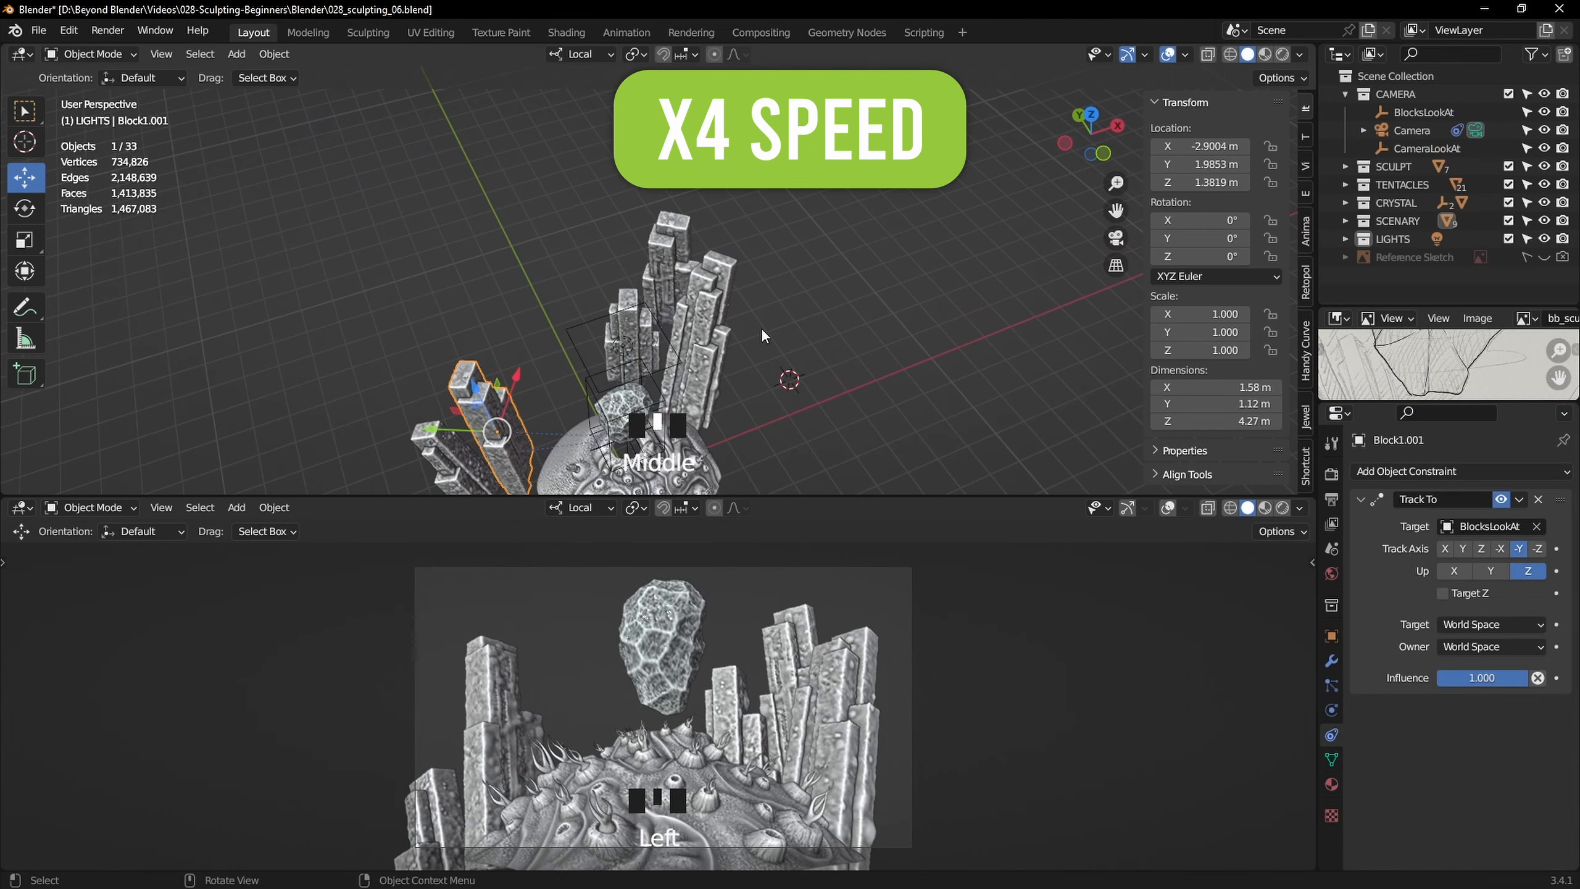
pyautogui.hotkey('alt', 'd')
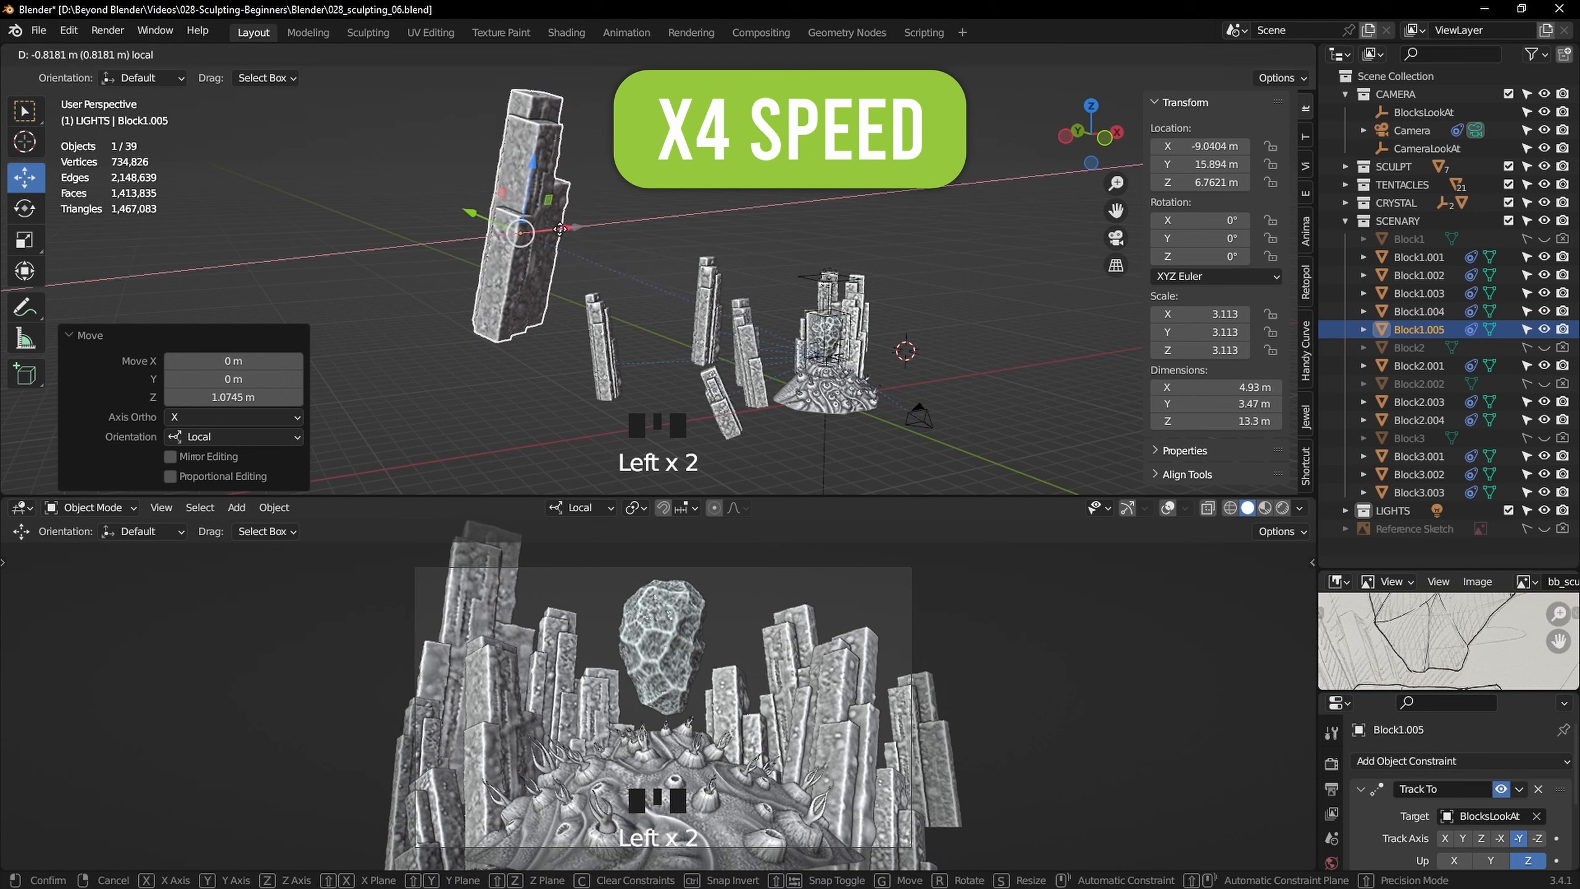
pyautogui.moveTo(532, 162); pyautogui.dragTo(546, 140)
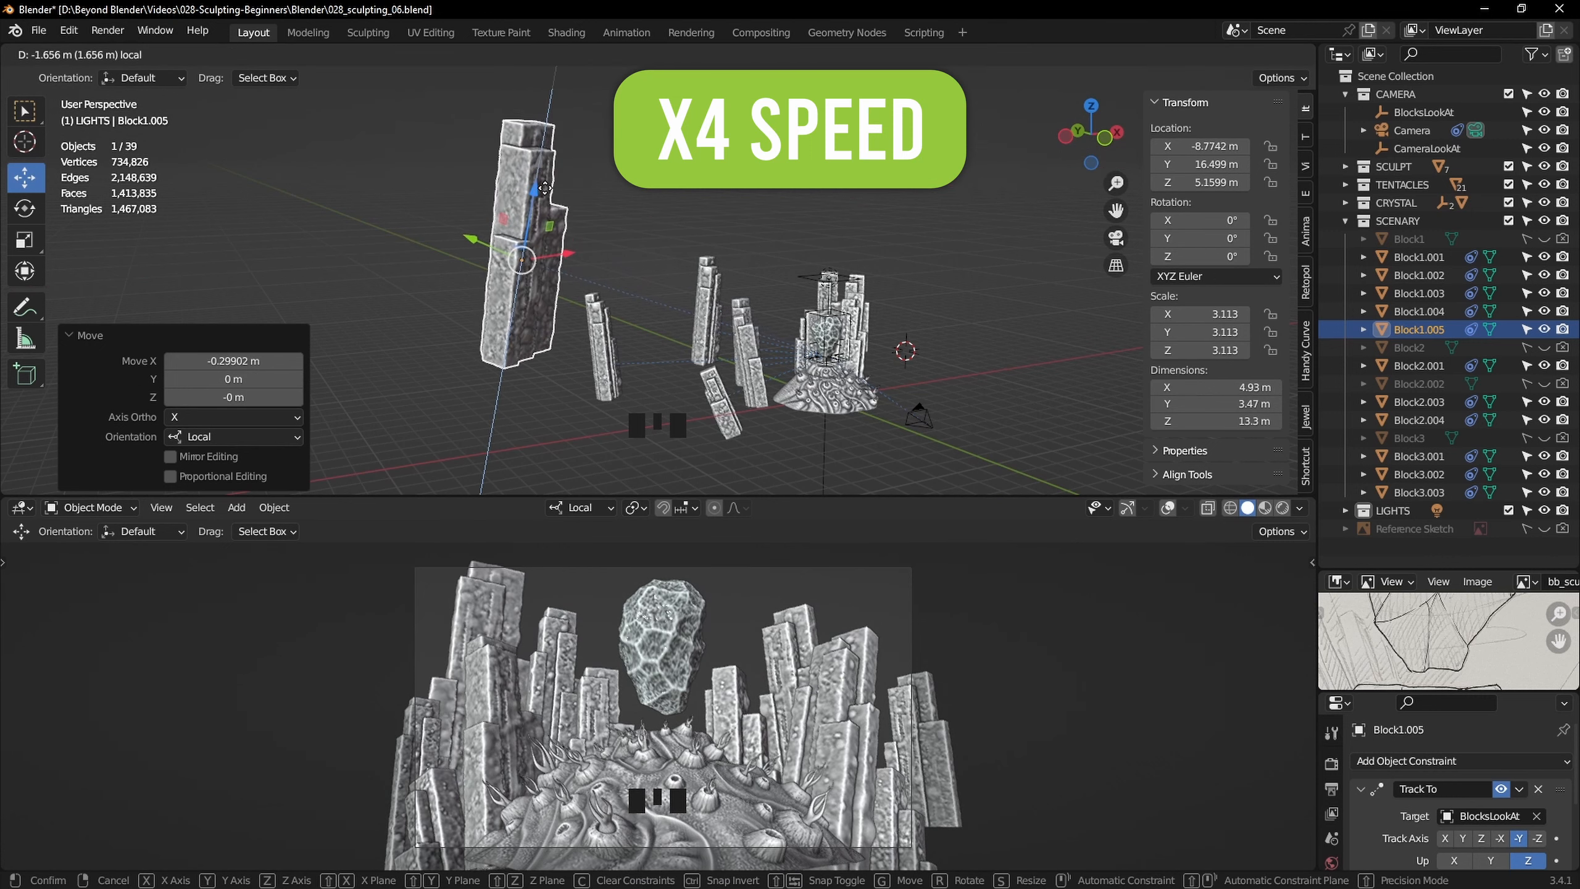
# Scale the cube to about 2.579 and move it to about Y 8.58 m and Z 2.19 m
pyautogui.press('s')
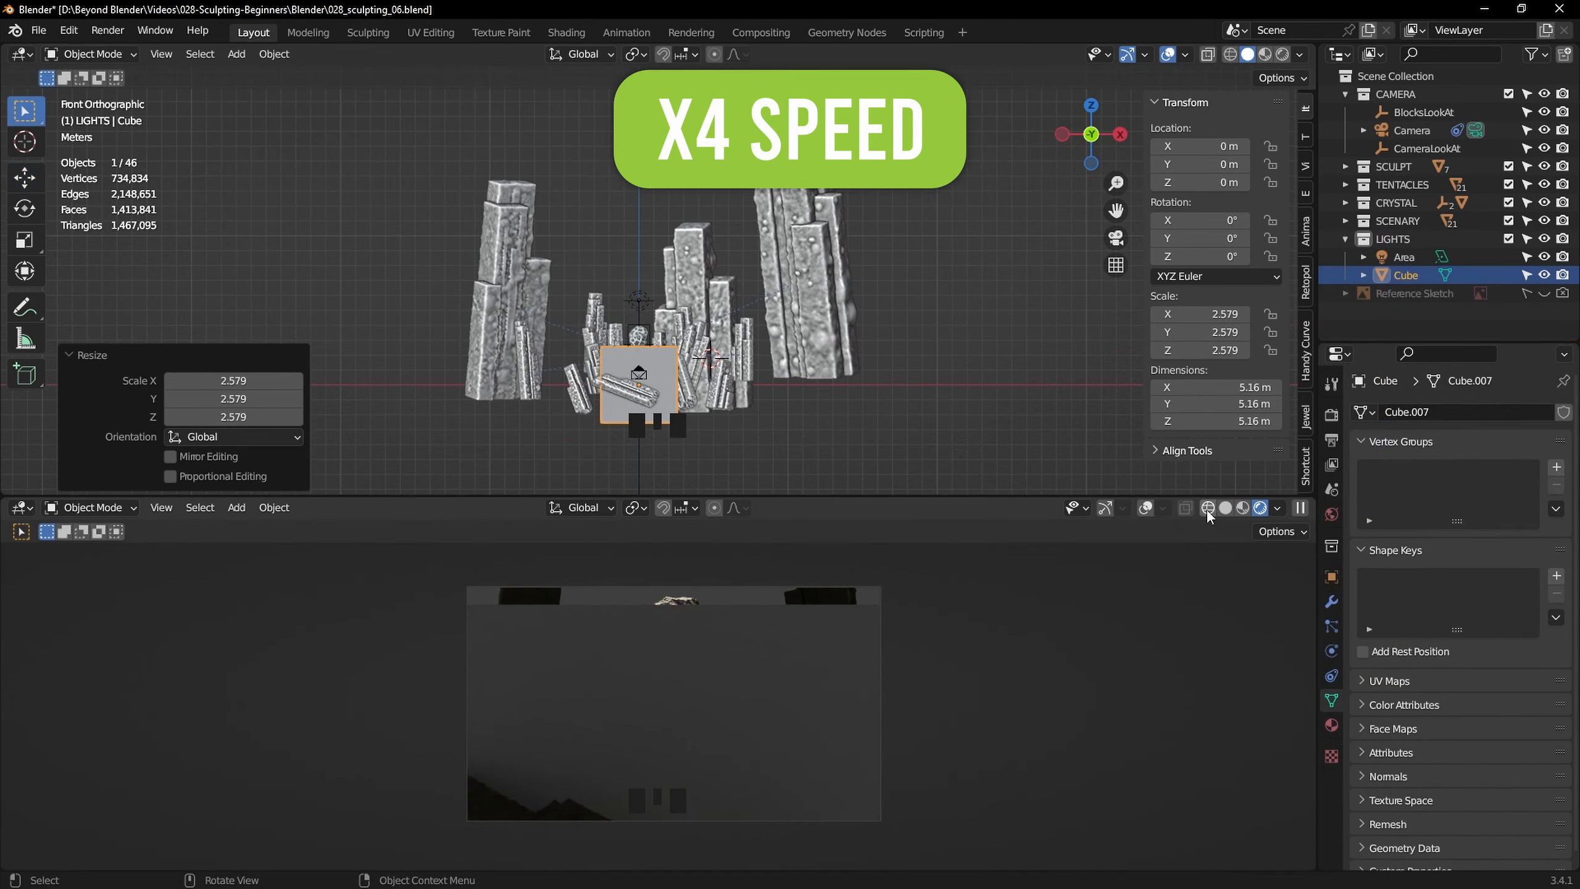
pyautogui.click(665, 298)
pyautogui.keyDown('shift'); pyautogui.moveTo(665, 298); pyautogui.dragTo(670, 293, button='middle'); pyautogui.keyUp('shift')
pyautogui.click(25, 177)
pyautogui.moveTo(641, 297); pyautogui.dragTo(641, 265)
pyautogui.press('KP_7')
pyautogui.moveTo(695, 310); pyautogui.dragTo(711, 219)
# Enlarge the cube to a scale of about 19.5 around the scene and raise it to about Z 8.82 m
pyautogui.press('s')
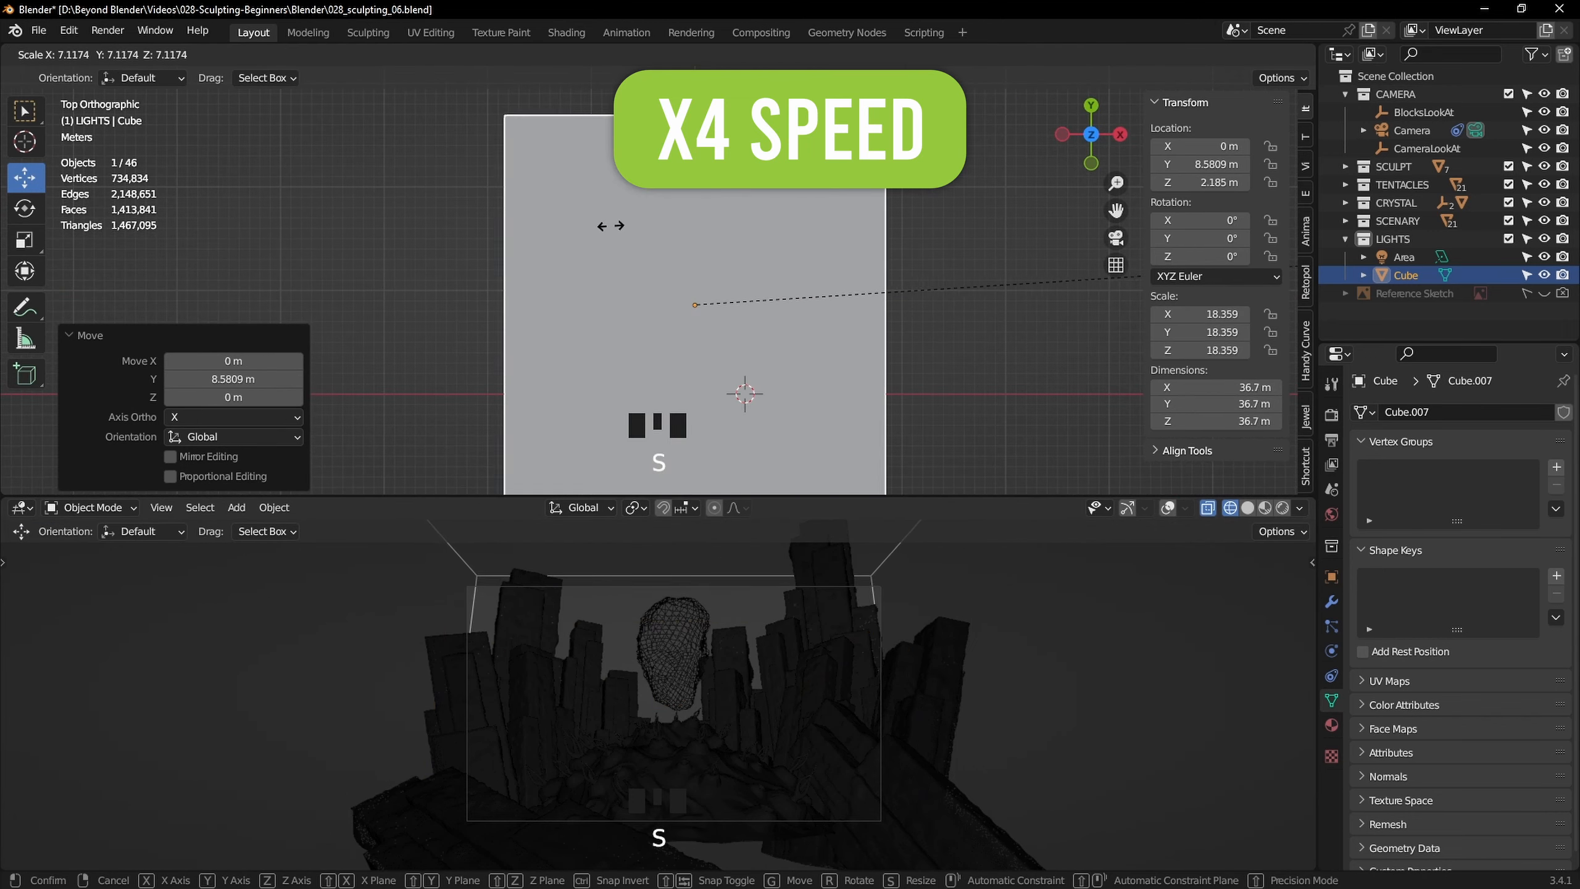
pyautogui.click(888, 289)
pyautogui.press('KP_1')
pyautogui.press('z')
pyautogui.scroll(-2, 753, 286)
pyautogui.keyDown('shift'); pyautogui.moveTo(752, 287); pyautogui.dragTo(745, 266, button='middle'); pyautogui.keyUp('shift')
pyautogui.moveTo(676, 207); pyautogui.dragTo(677, 159)
# Flatten the cube along Z and enlarge it uniformly by 1.11, to about 43.3 m wide and 27.1 m high
pyautogui.press('s')
pyautogui.press('z')
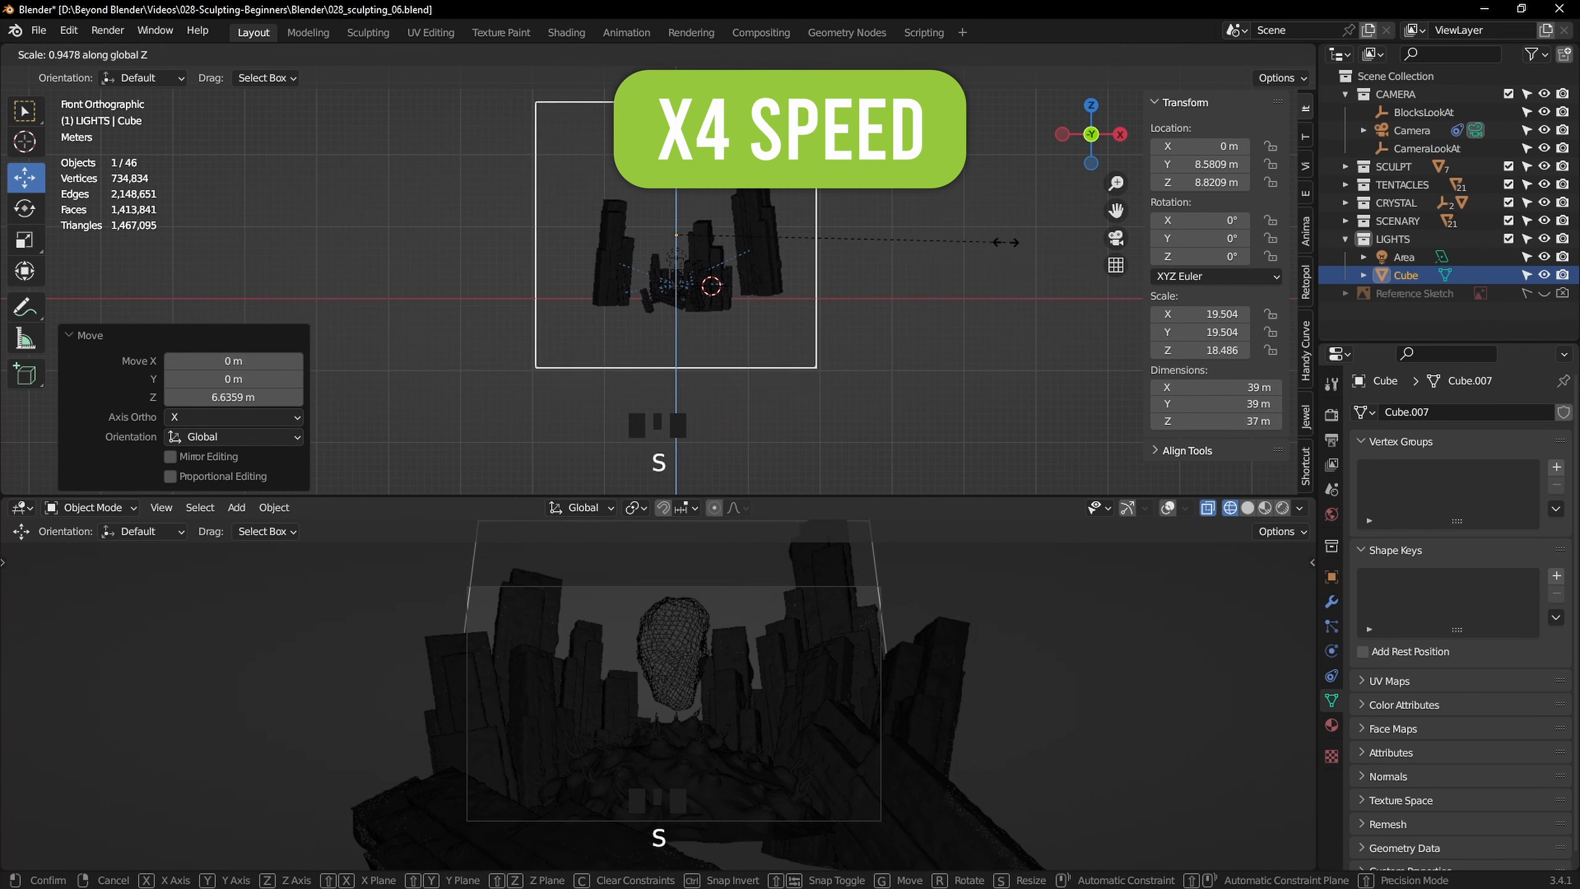
pyautogui.click(894, 241)
pyautogui.press('s')
# Create a new material for the VolumeScatterCube and delete its Principled BSDF node
pyautogui.scroll(-14, 917, 240)
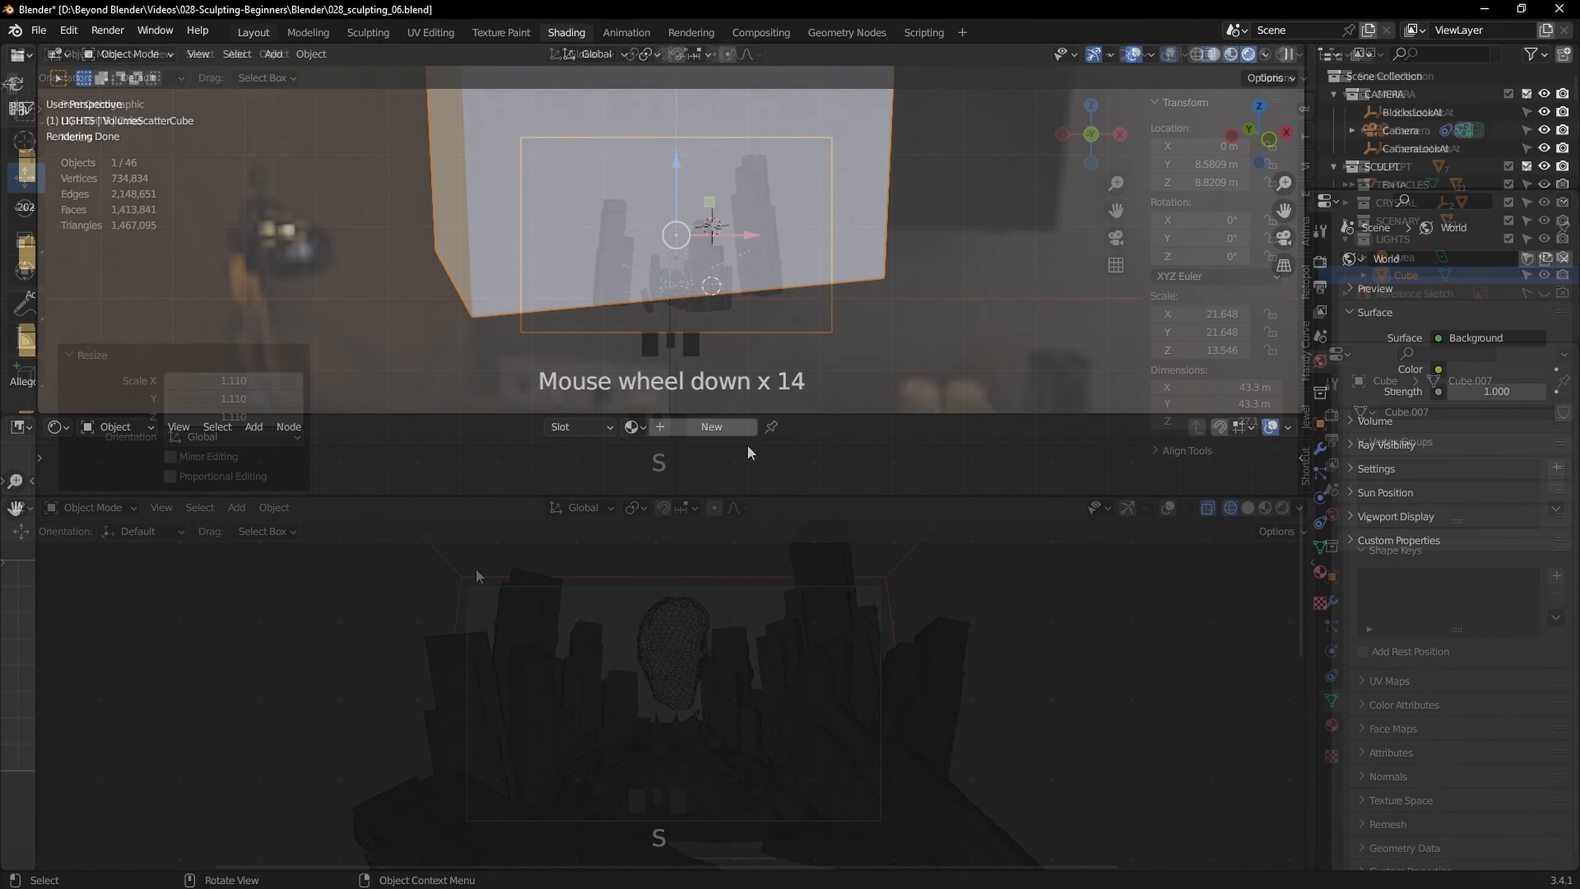
pyautogui.click(709, 425)
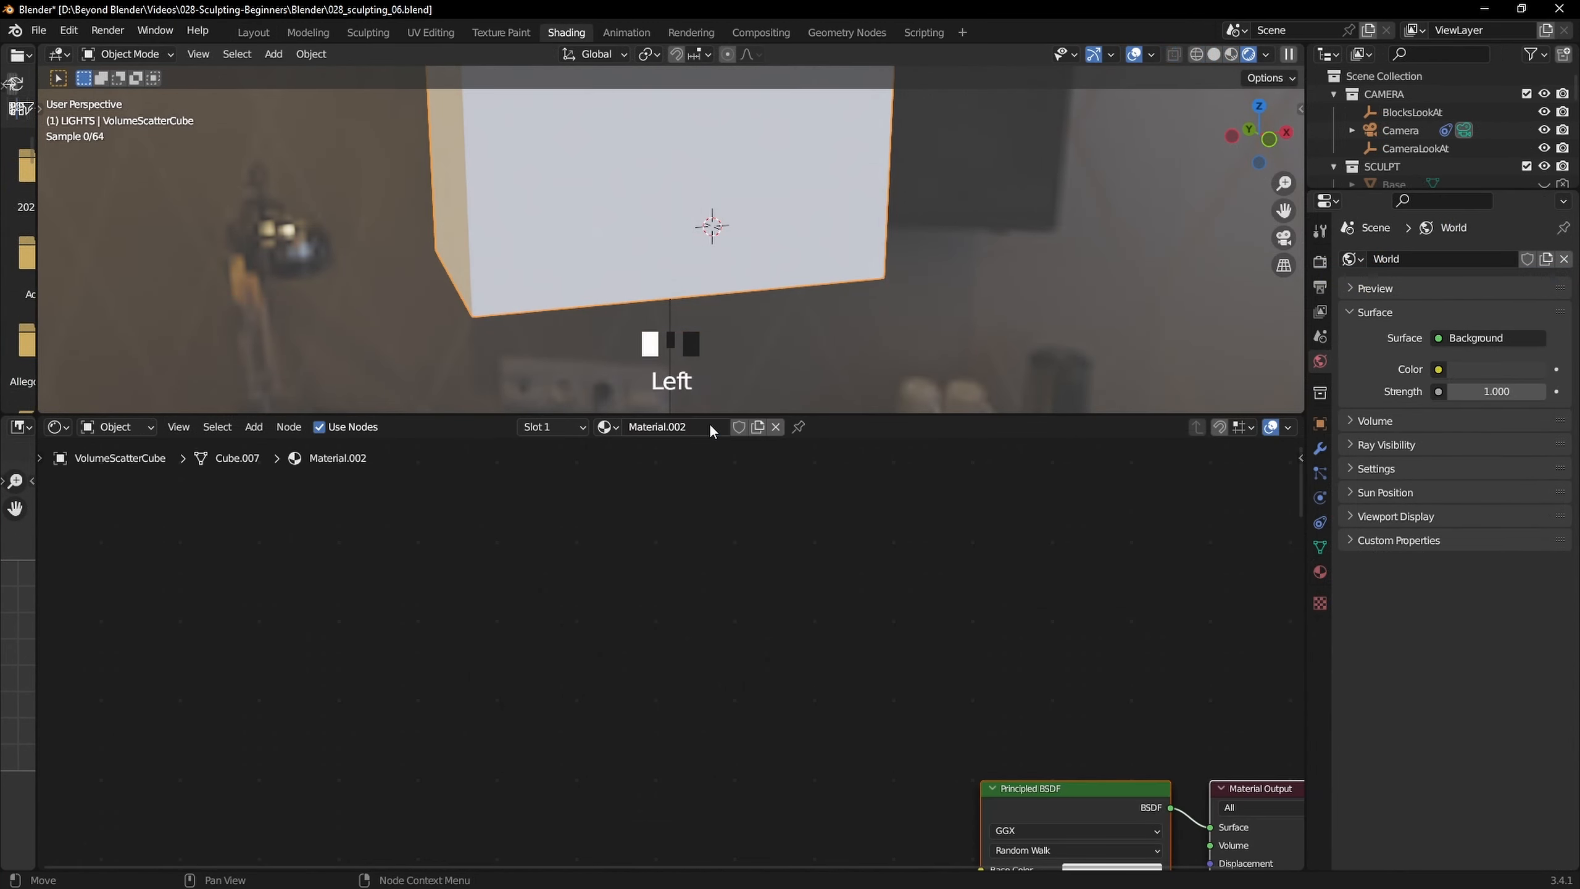
pyautogui.moveTo(998, 628); pyautogui.dragTo(823, 521, button='middle')
pyautogui.moveTo(894, 596); pyautogui.dragTo(885, 527, button='middle')
pyautogui.click(768, 558)
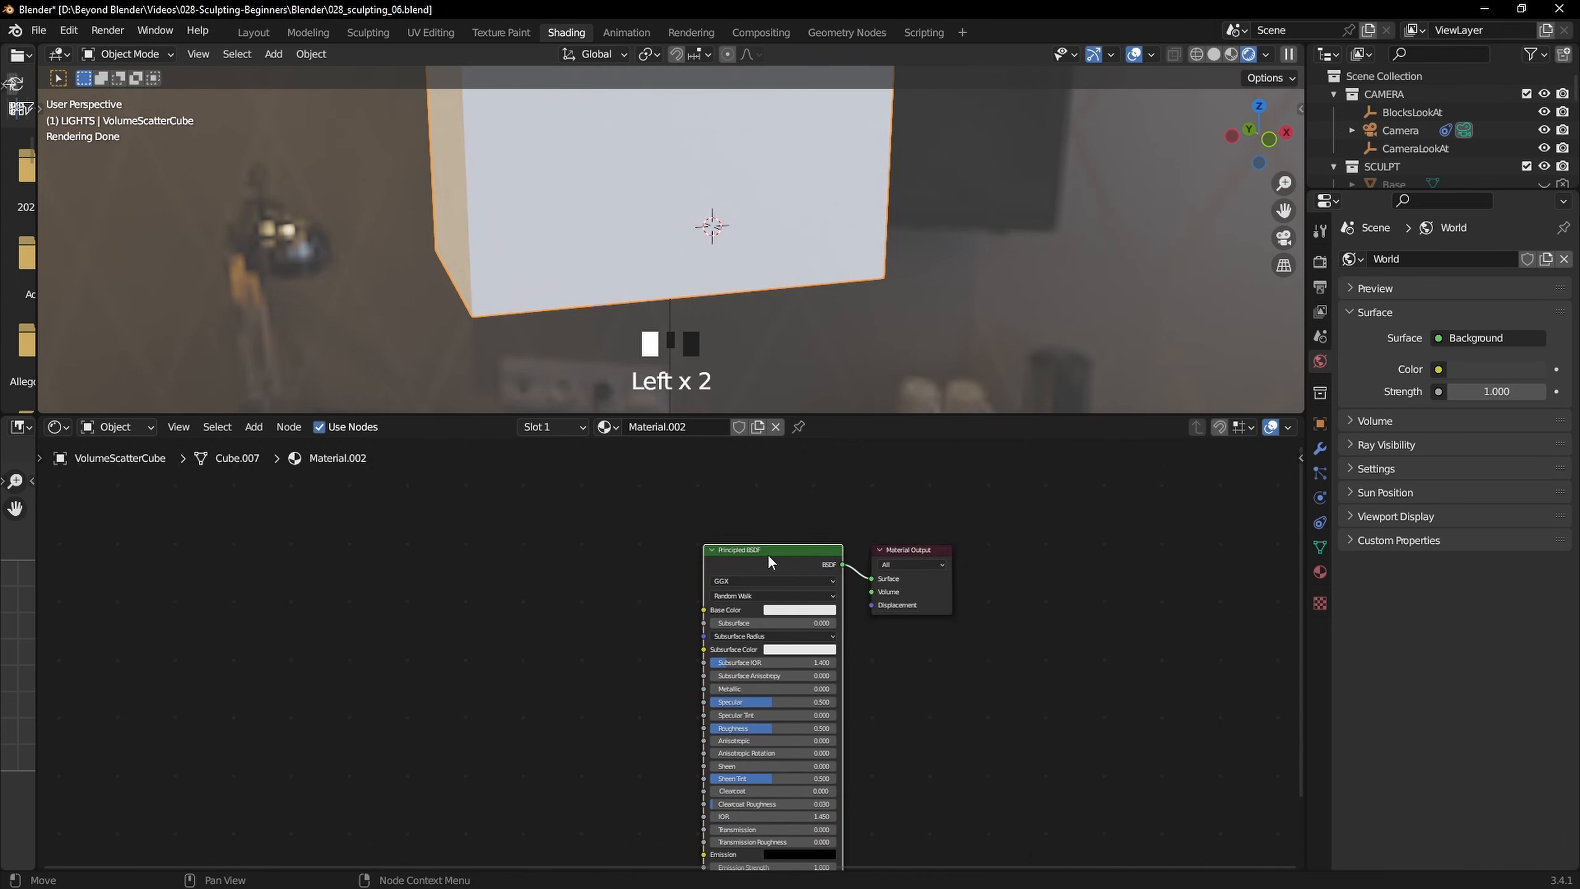
pyautogui.press('Delete')
# Add a Volume Scatter shader and connect it to the Volume input of the Material Output
pyautogui.click(744, 561)
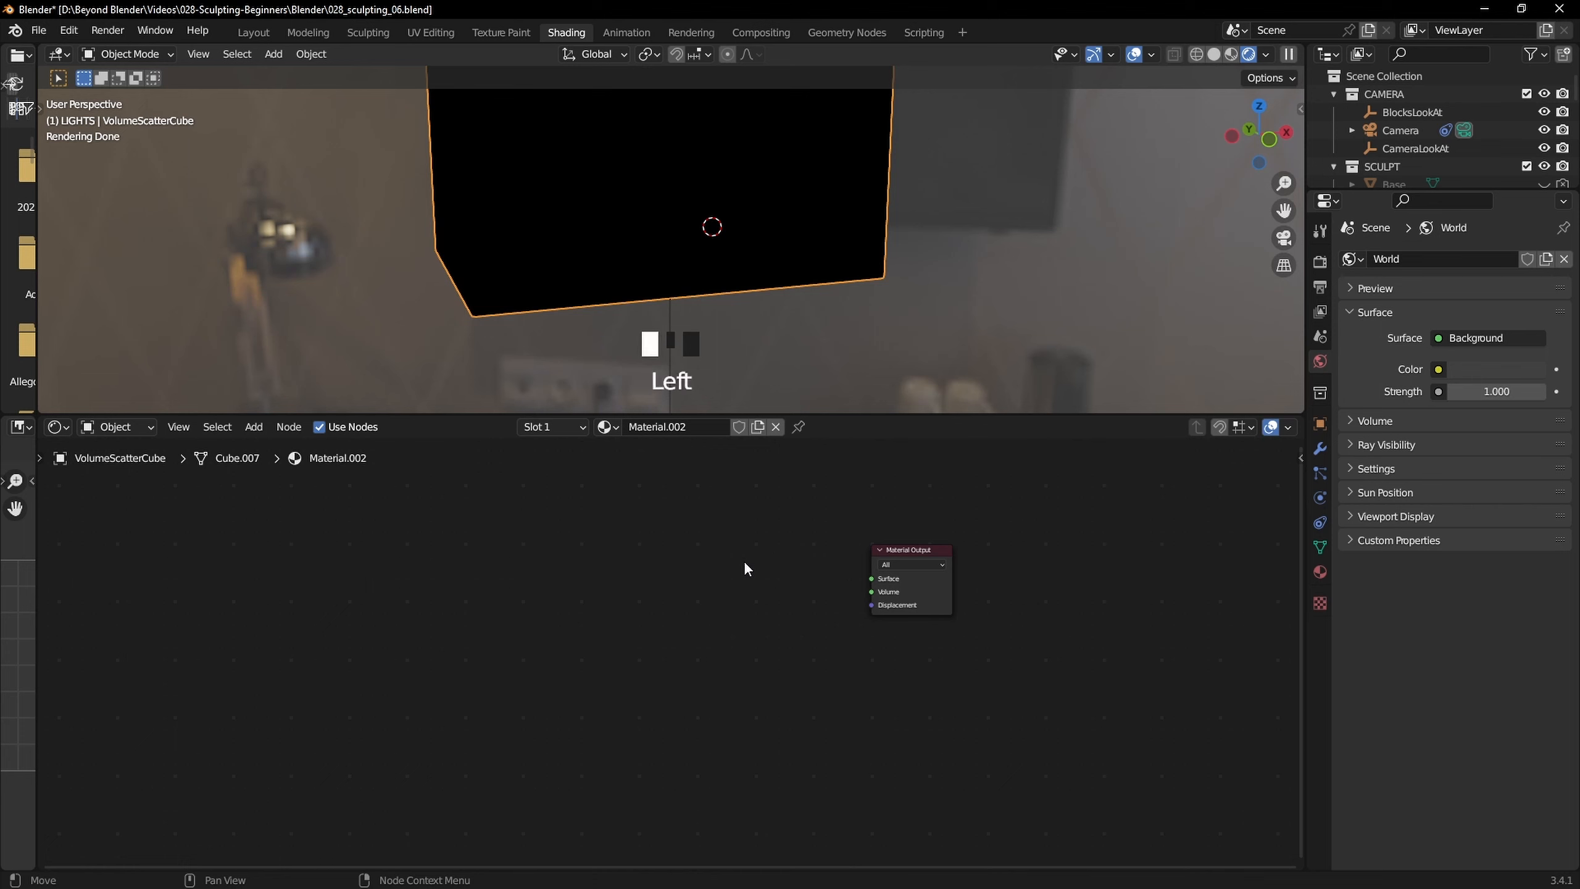
pyautogui.hotkey('shift', 'a')
pyautogui.moveTo(697, 623)
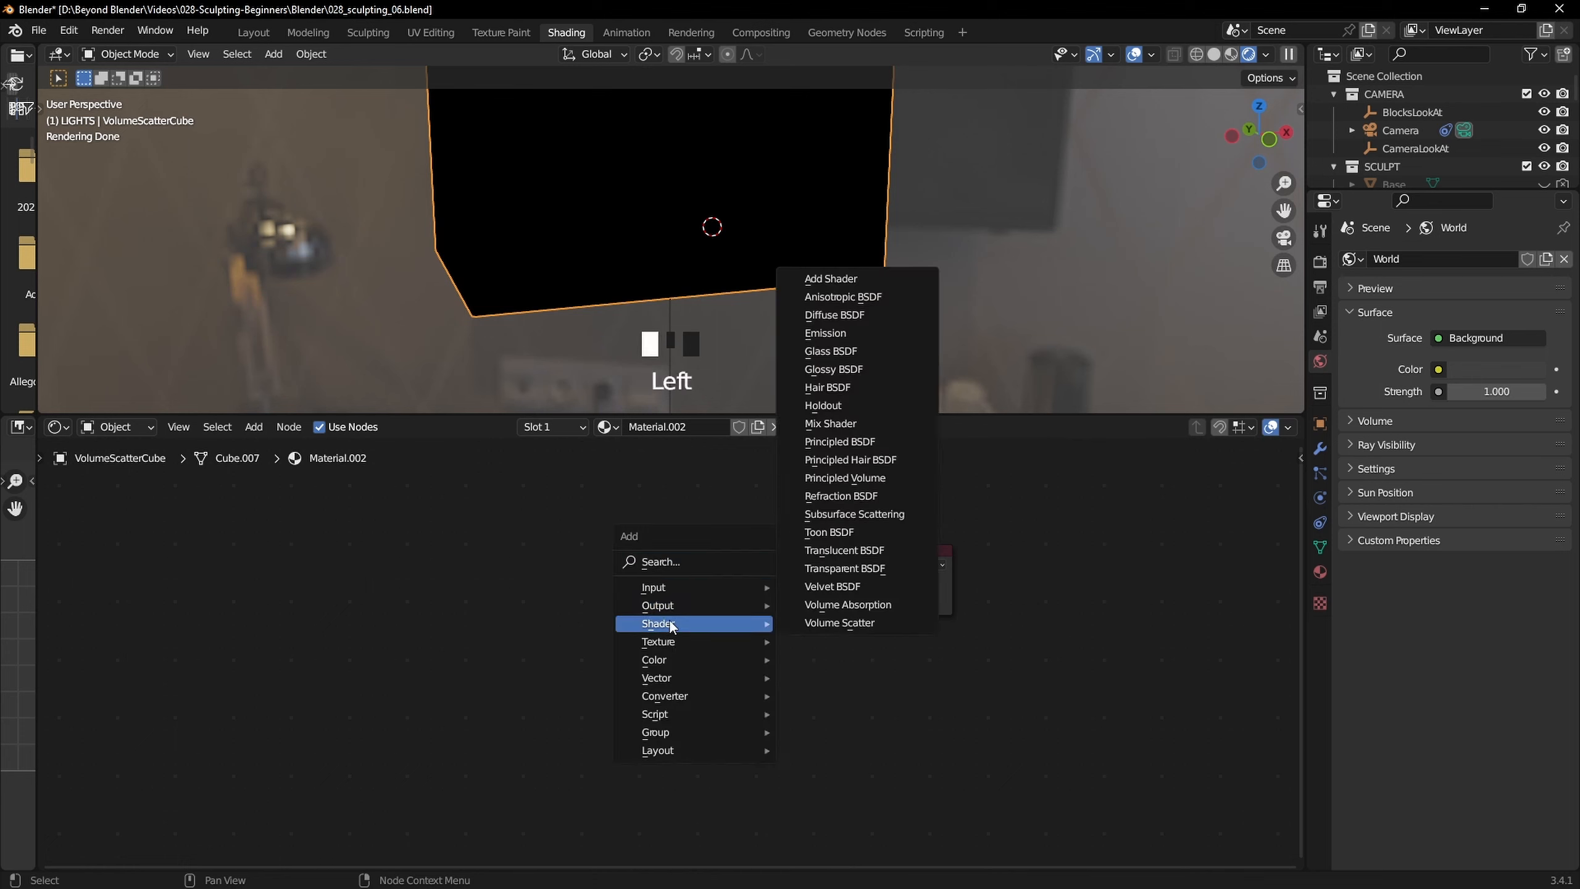
pyautogui.click(856, 626)
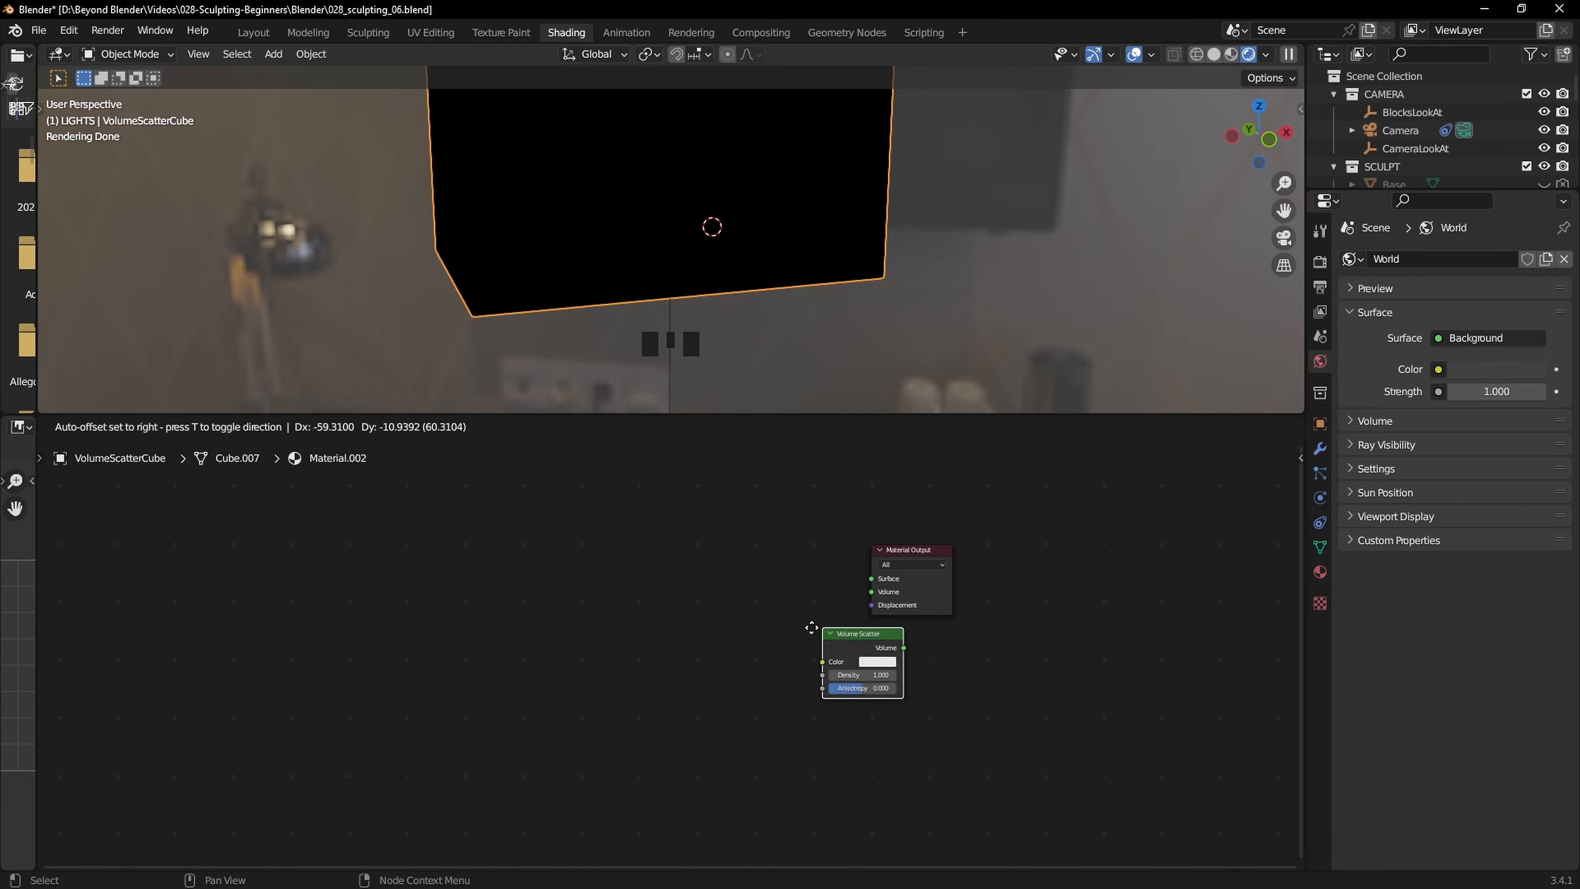
pyautogui.click(927, 582)
pyautogui.press('Home')
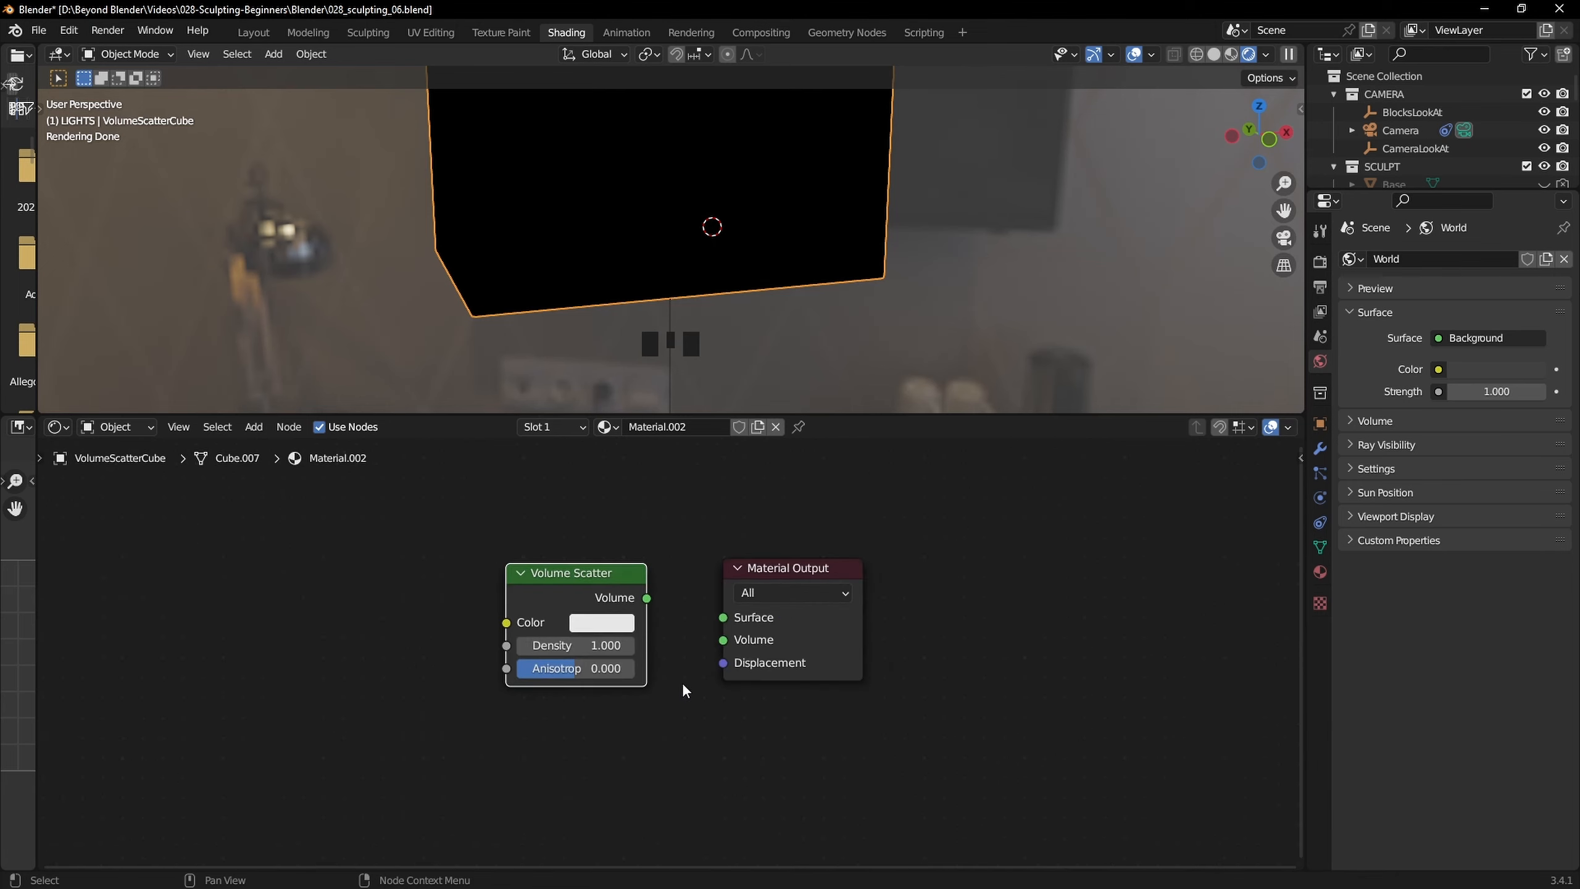
pyautogui.moveTo(647, 598); pyautogui.dragTo(722, 640)
# Set the Volume Scatter density to 0.020 and preview the camera view in rendered shading in the Layout workspace
pyautogui.keyDown('shift'); pyautogui.moveTo(791, 216); pyautogui.dragTo(945, 272, button='middle'); pyautogui.keyUp('shift')
pyautogui.moveTo(591, 646); pyautogui.dragTo(524, 646)
pyautogui.click(926, 707)
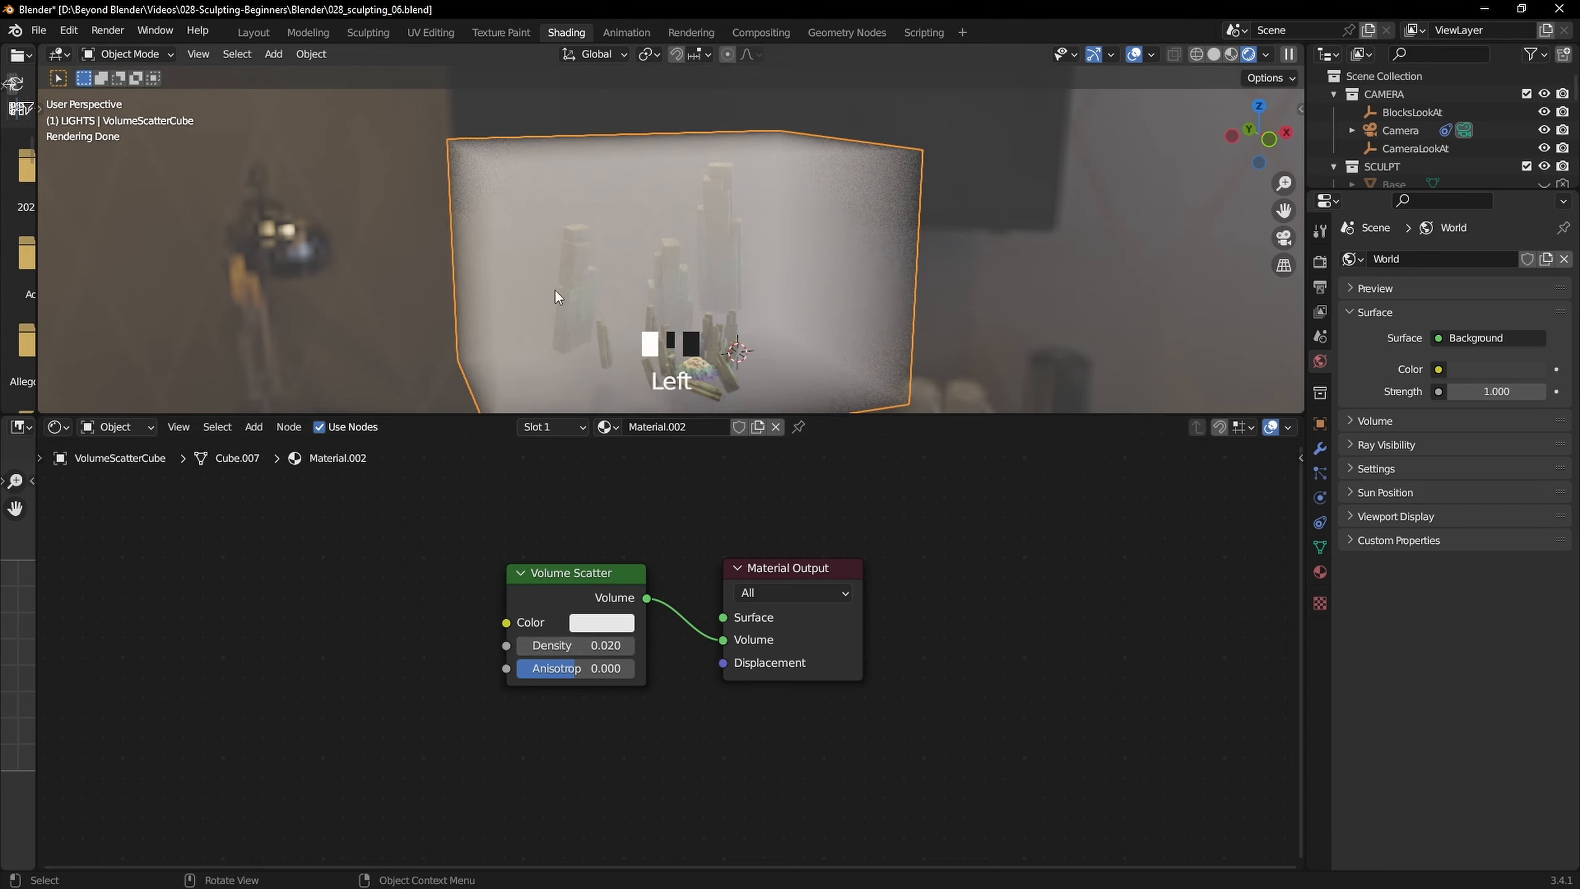
pyautogui.click(864, 230)
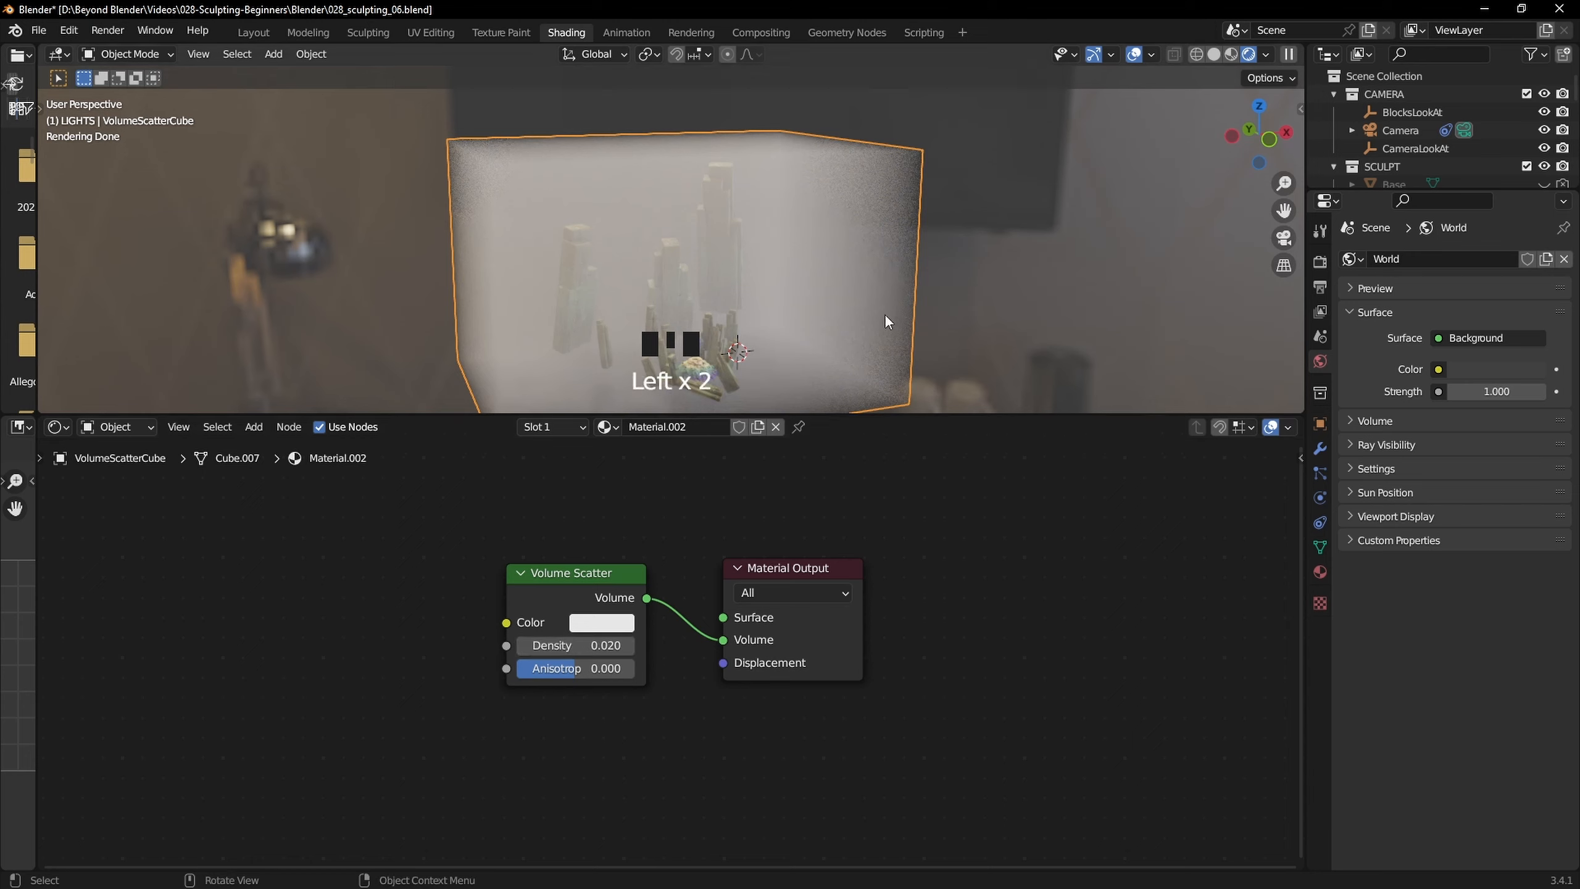
pyautogui.click(264, 31)
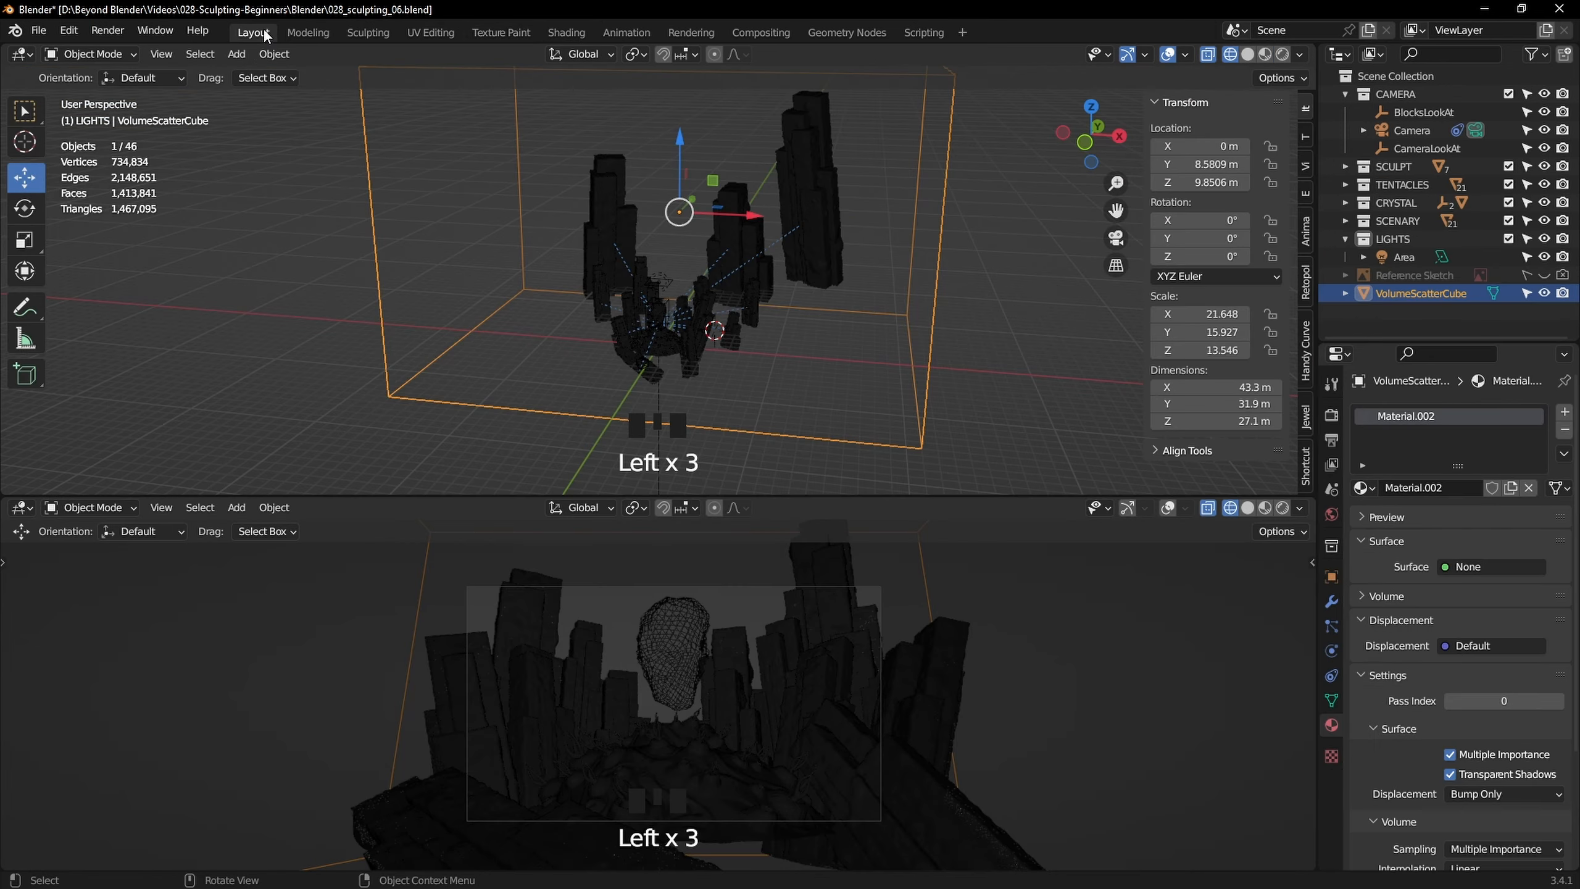
pyautogui.click(1280, 507)
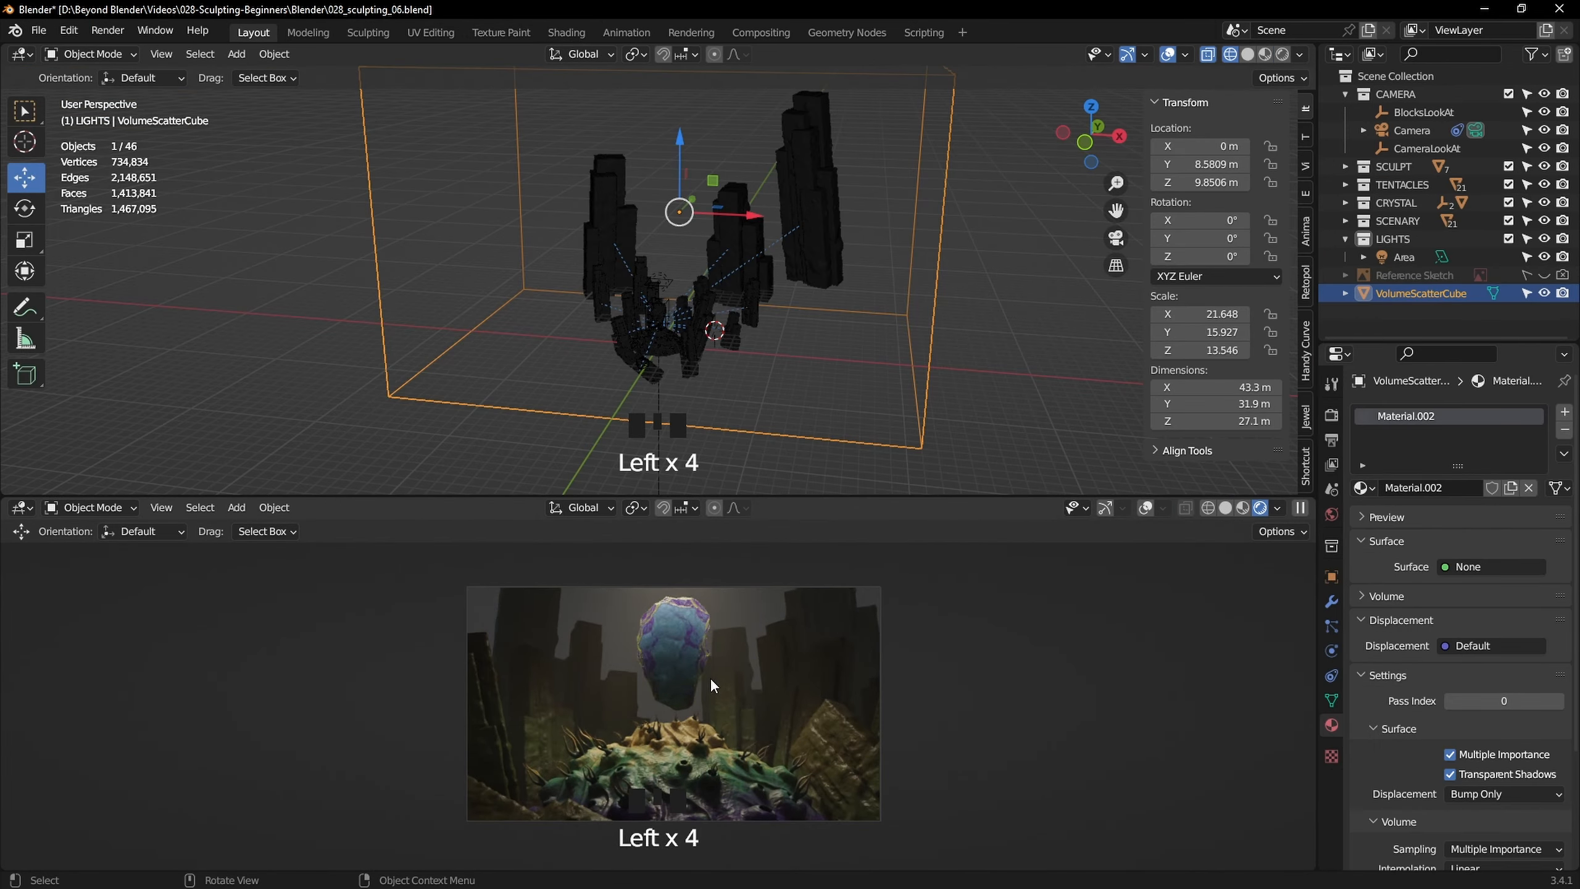
# Try moving the VolumeScatterCube about 19.06 m back along Y and undo the move
pyautogui.moveTo(775, 337); pyautogui.dragTo(675, 232, button='middle')
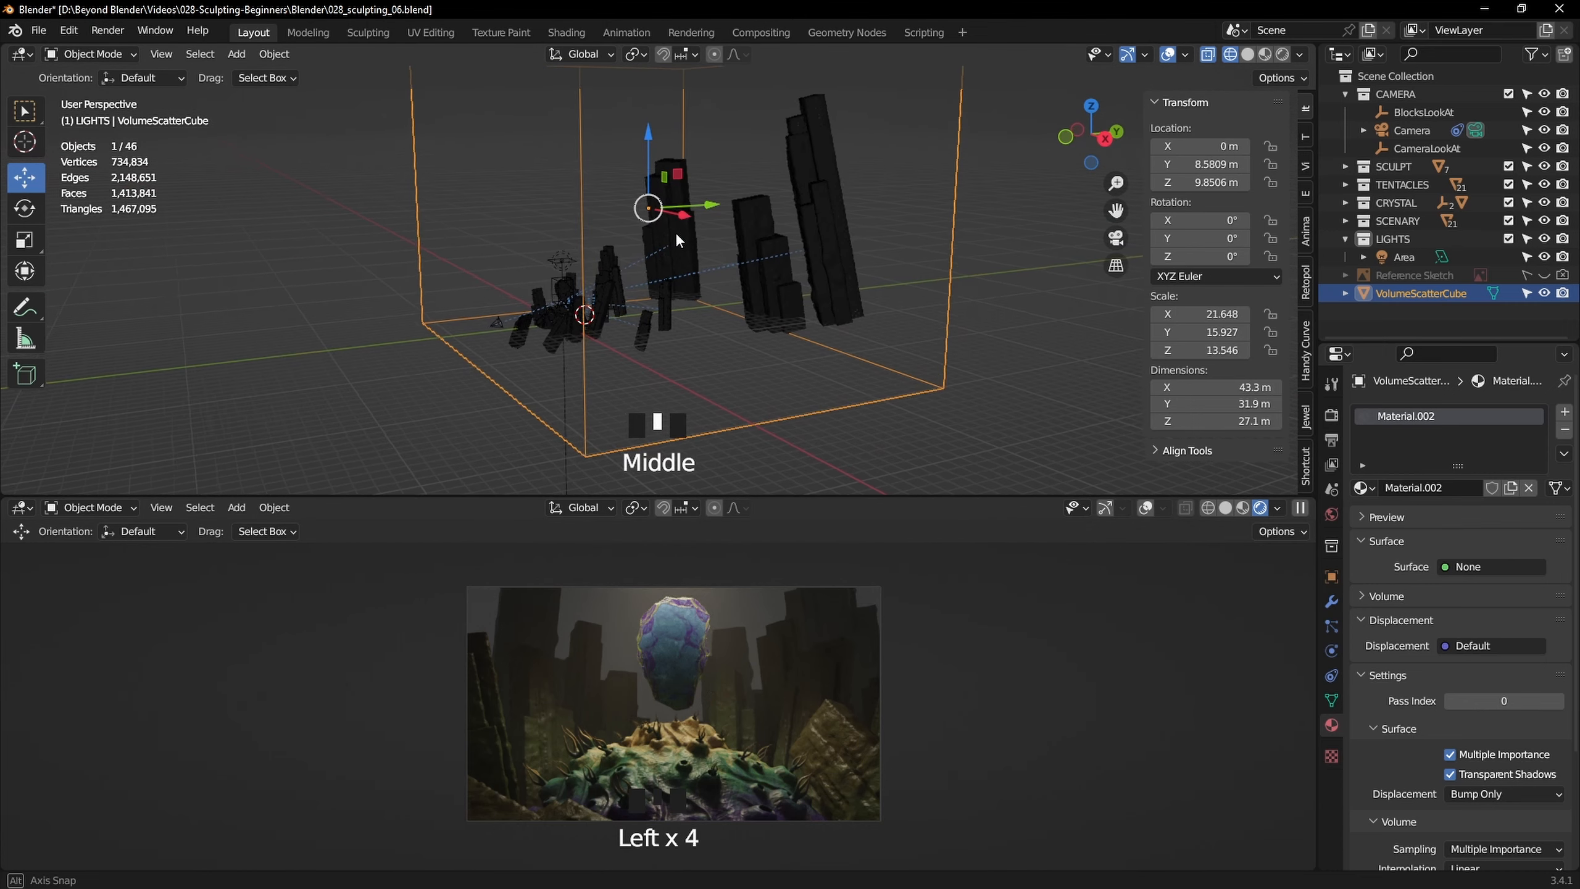
pyautogui.moveTo(705, 207); pyautogui.dragTo(882, 178)
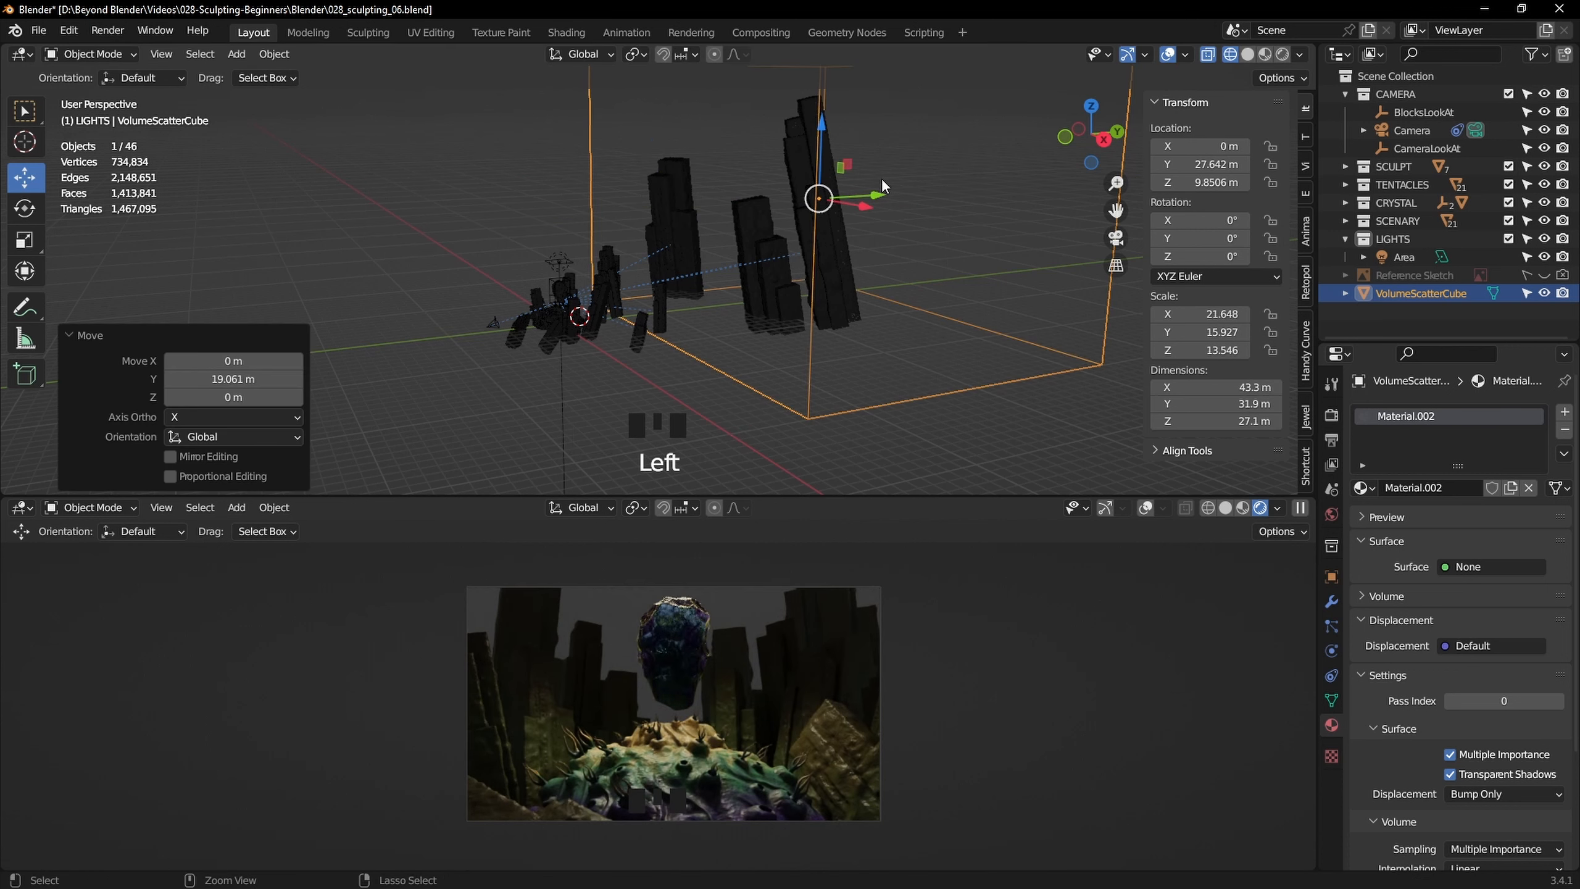
pyautogui.hotkey('ctrl', 'z')
# Display the VolumeScatterCube as Bounds in the solid viewport and make it unselectable
pyautogui.scroll(-7, 1025, 406)
pyautogui.click(1024, 406)
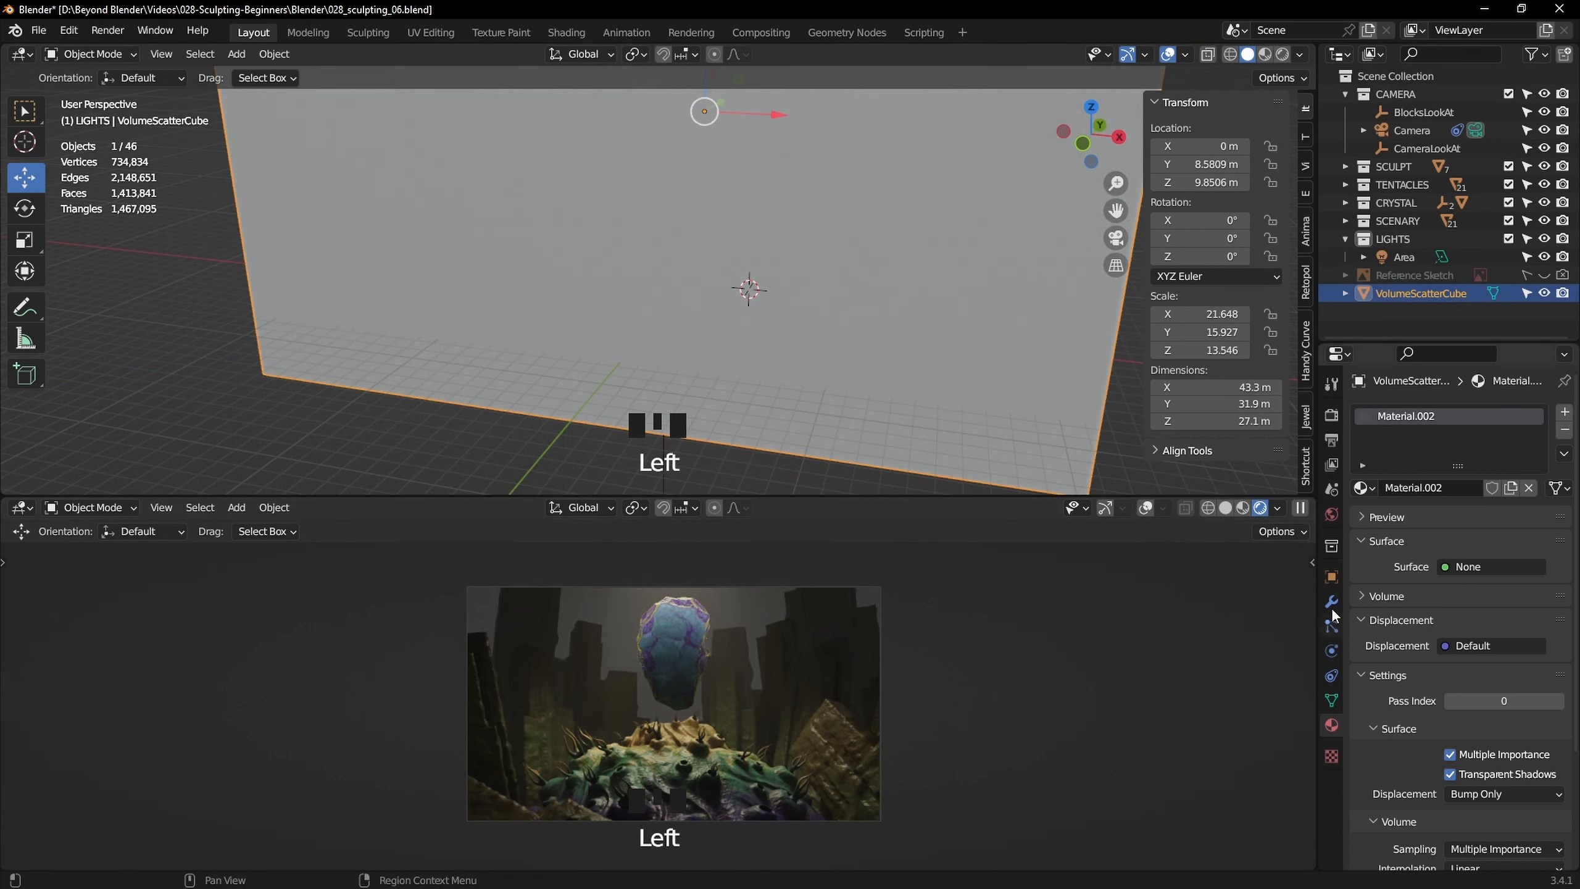
pyautogui.click(1331, 576)
pyautogui.click(1388, 789)
pyautogui.scroll(-10, 1393, 788)
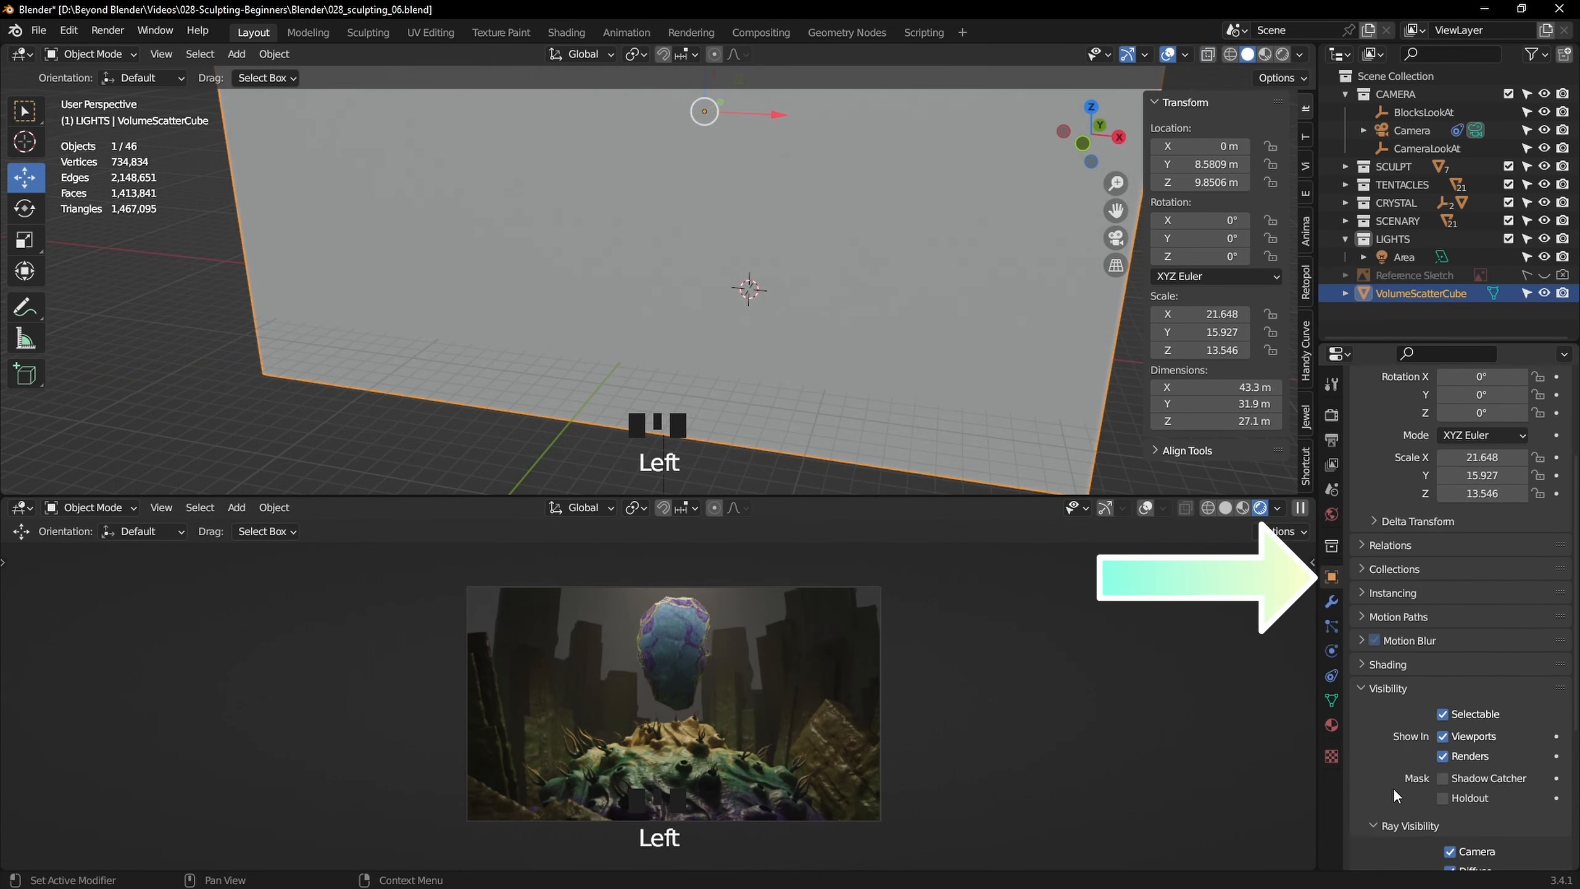
pyautogui.click(1393, 809)
pyautogui.scroll(-5, 1395, 809)
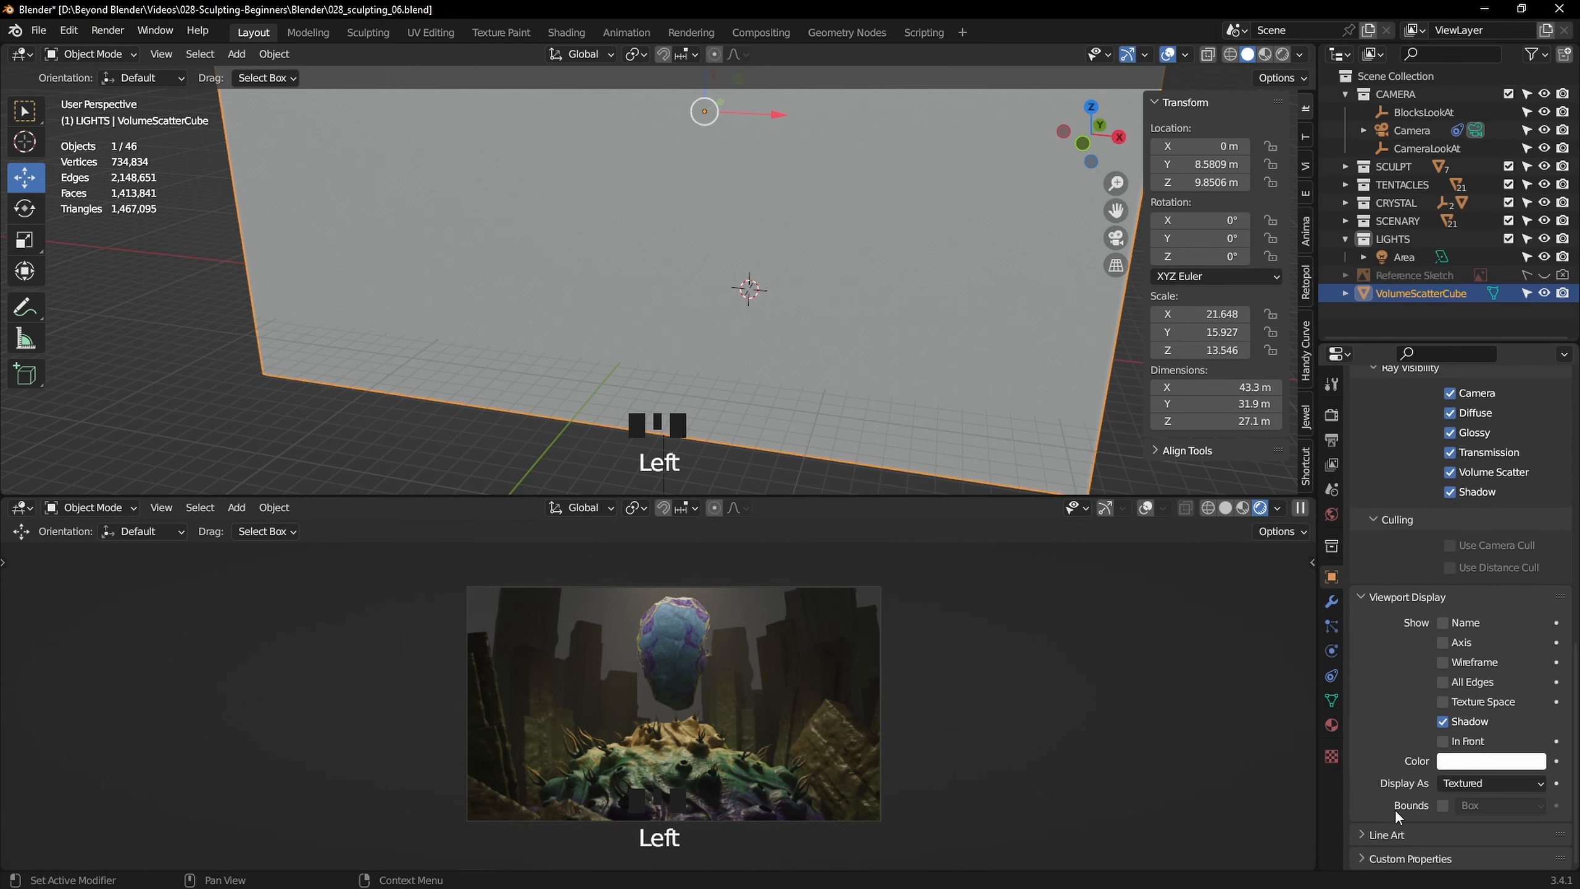
pyautogui.click(1449, 783)
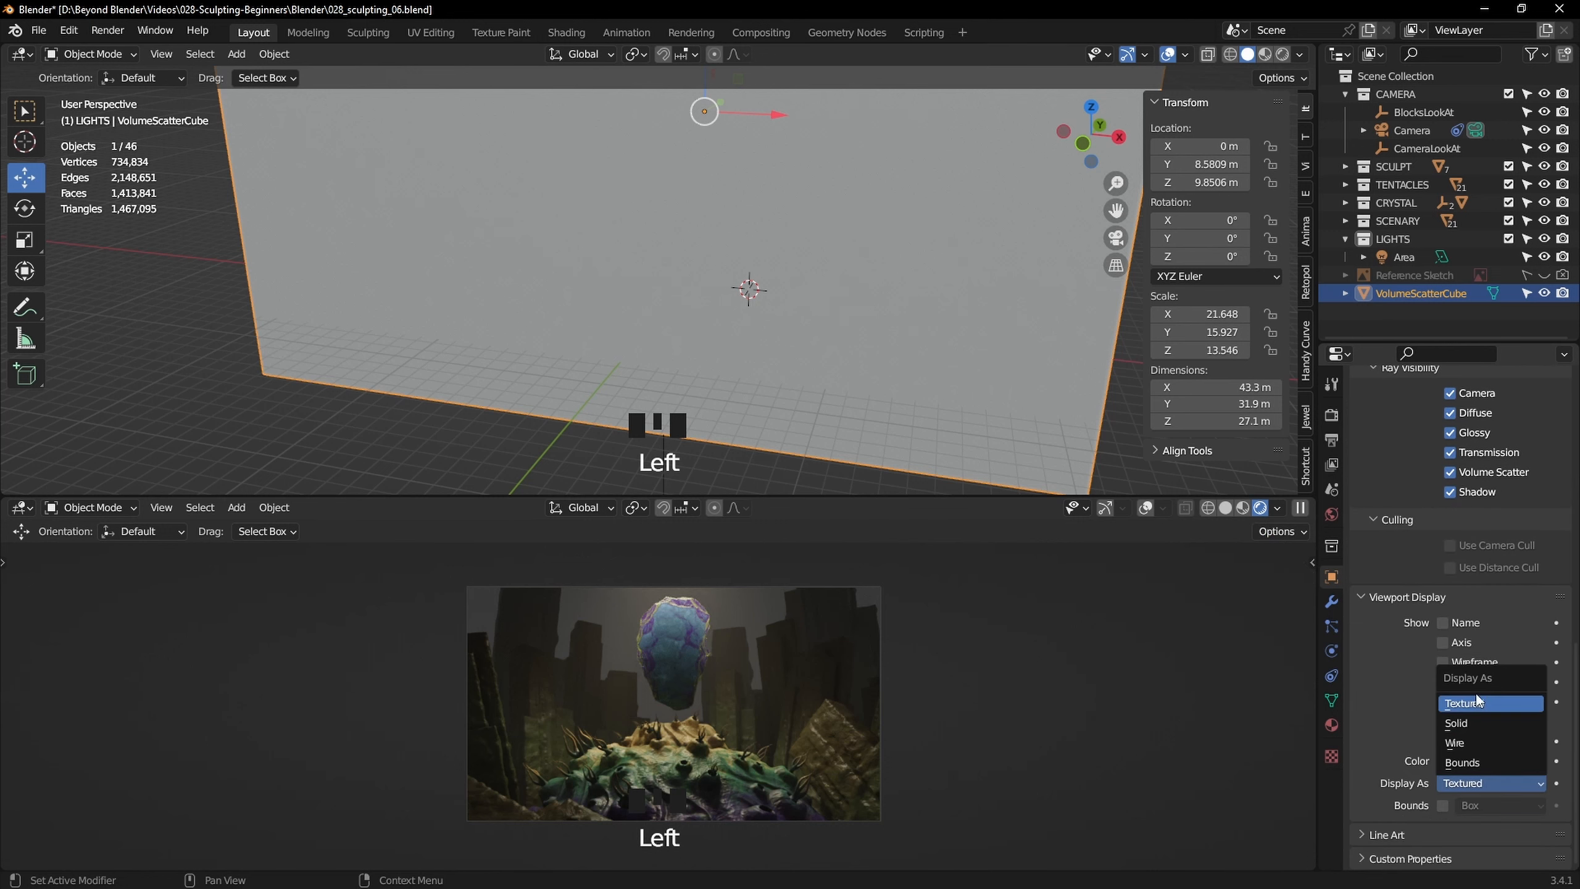
pyautogui.click(1462, 763)
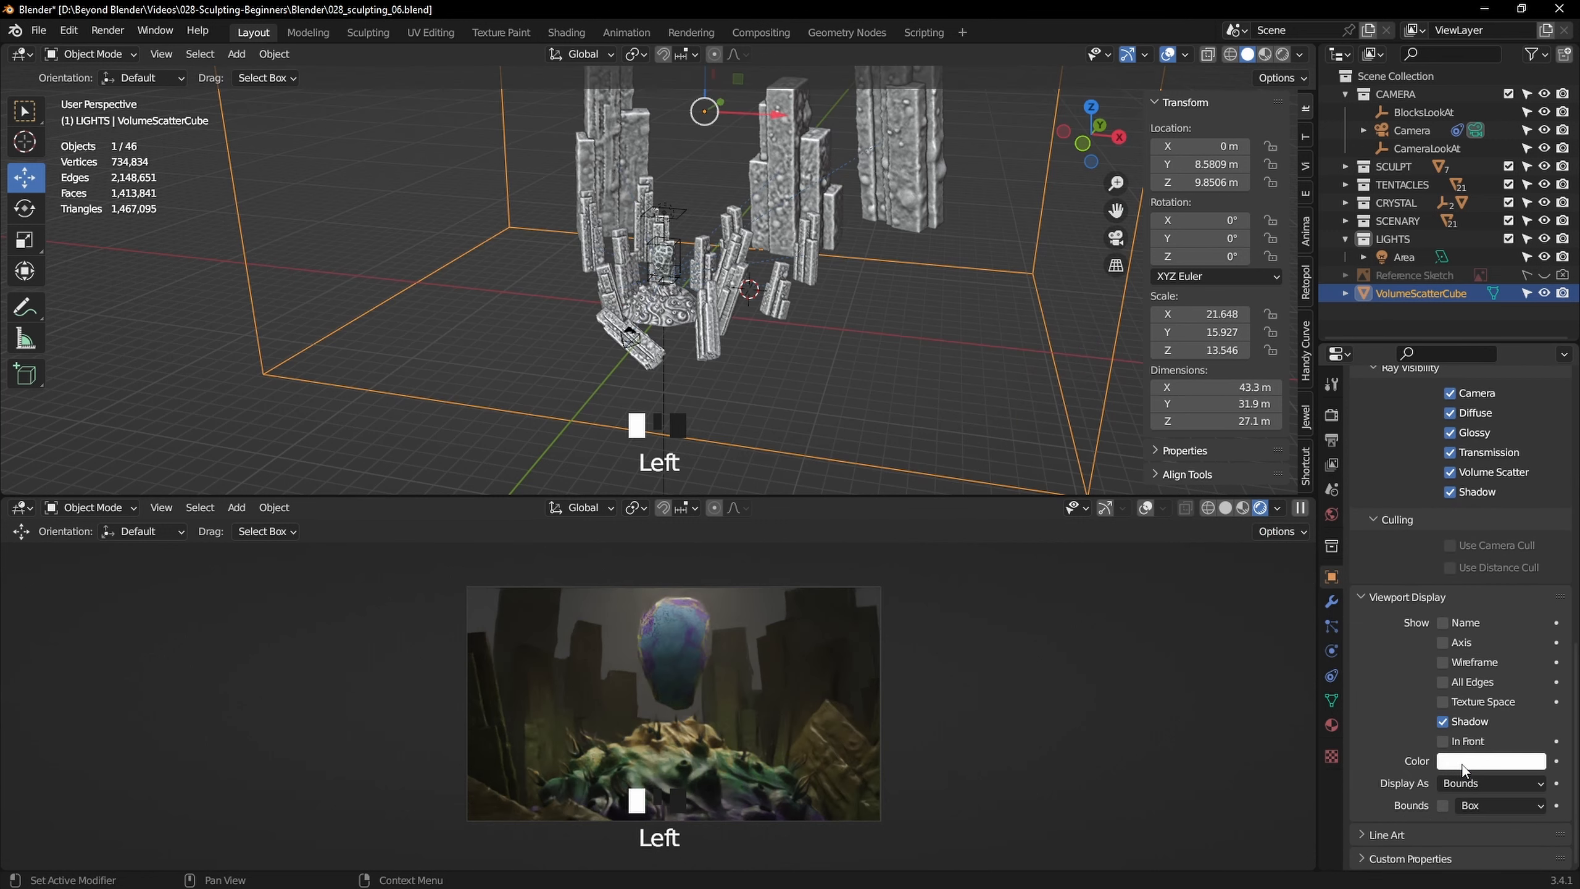
pyautogui.click(1526, 293)
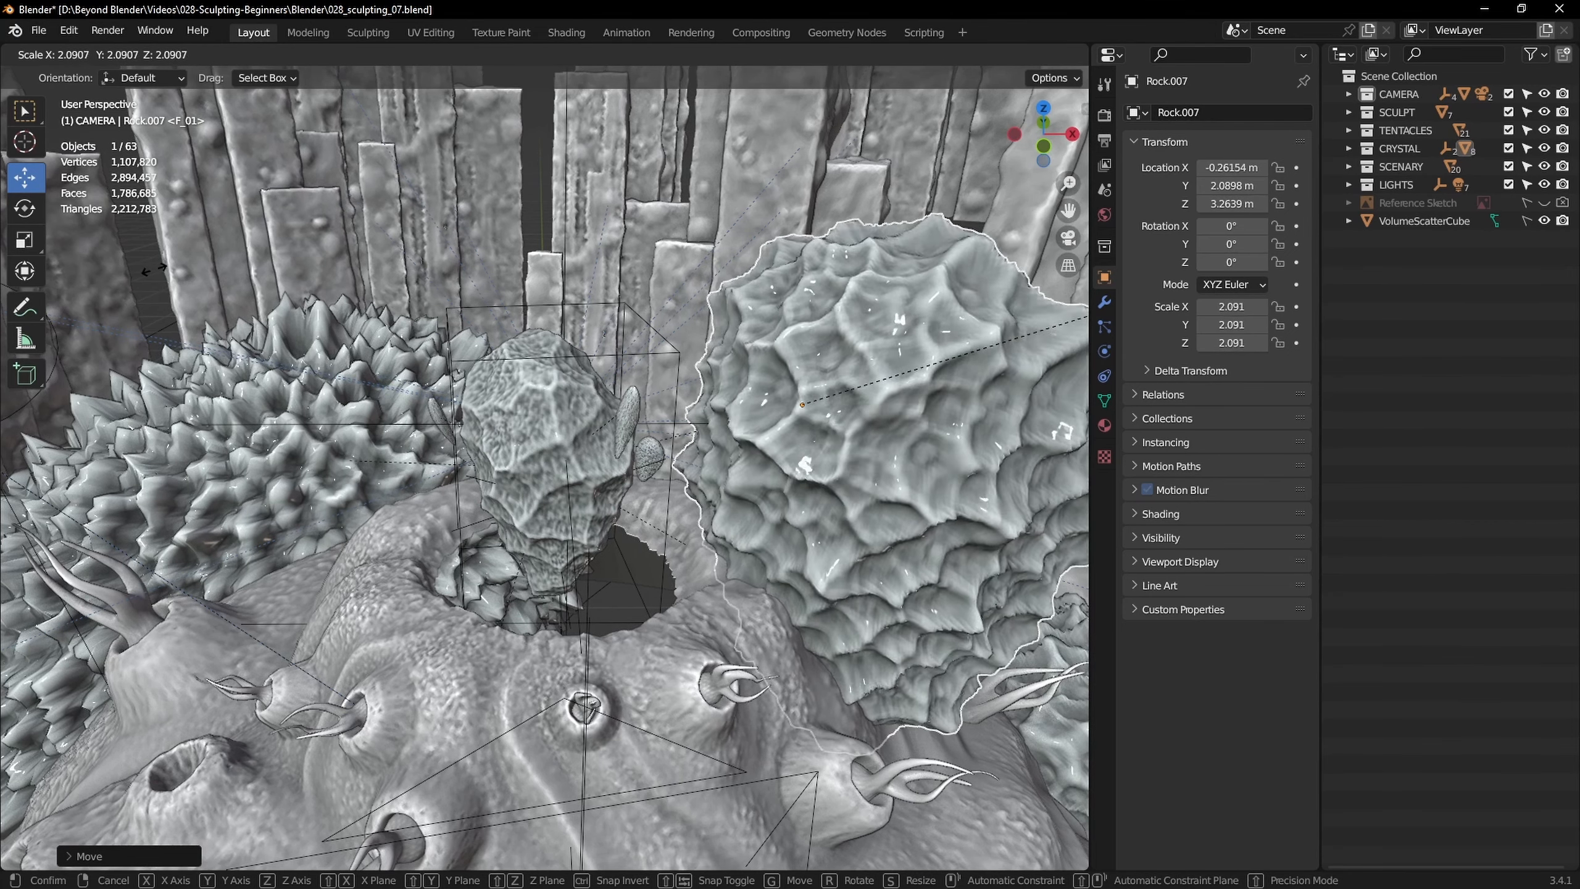
# Cancel the scaling of Rock.007 beside the crystal
pyautogui.press('Escape')
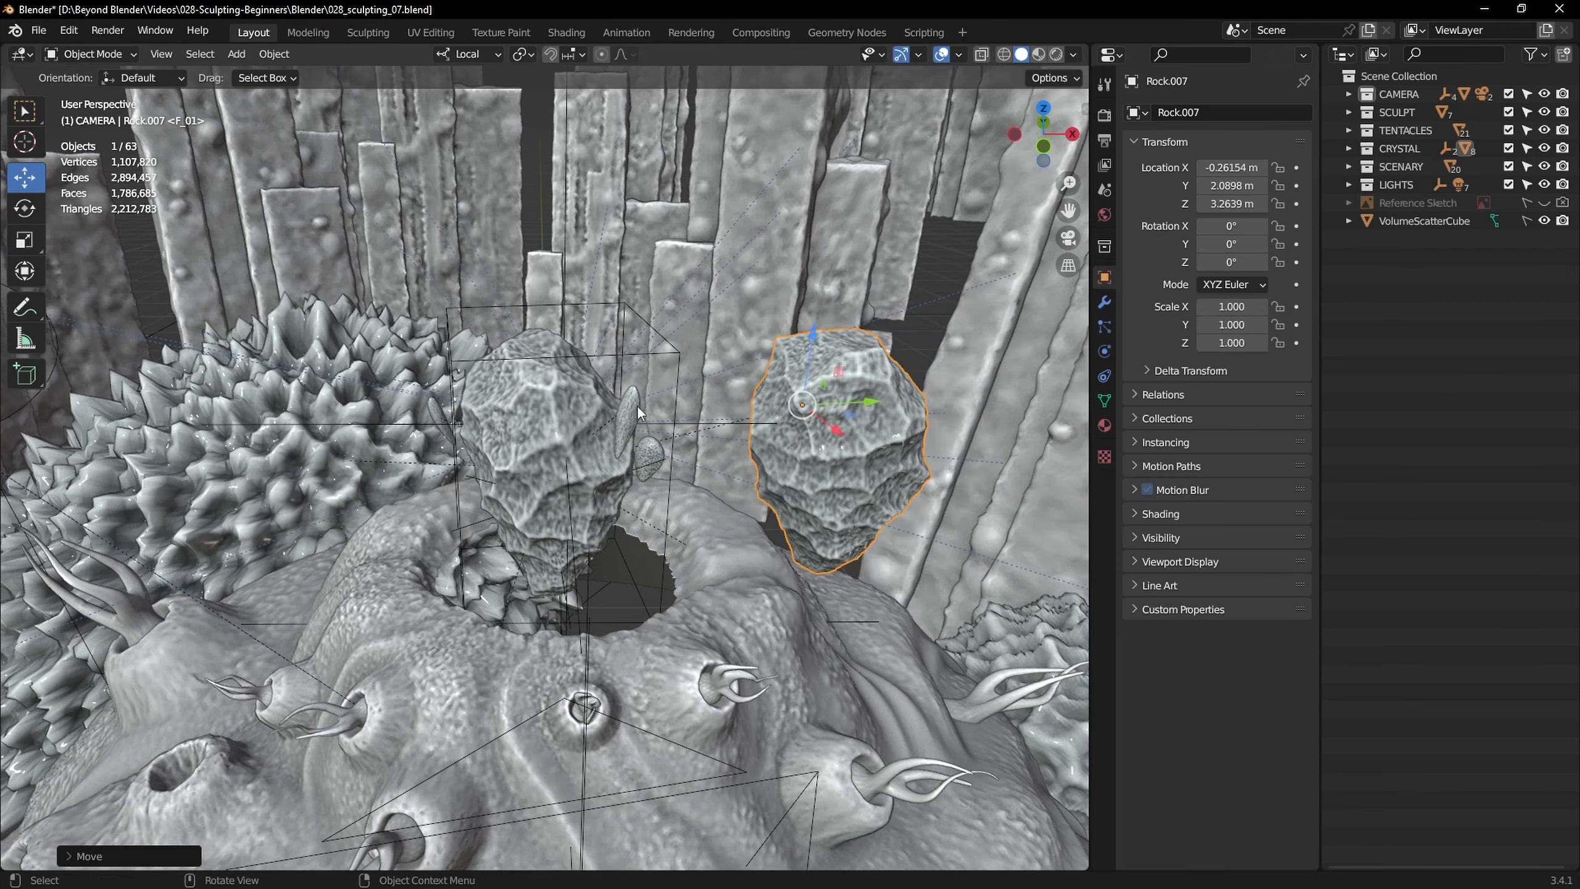
# Delete the duplicate rock Rock.007 beside the crystal
pyautogui.moveTo(192, 418); pyautogui.dragTo(726, 588, button='middle')
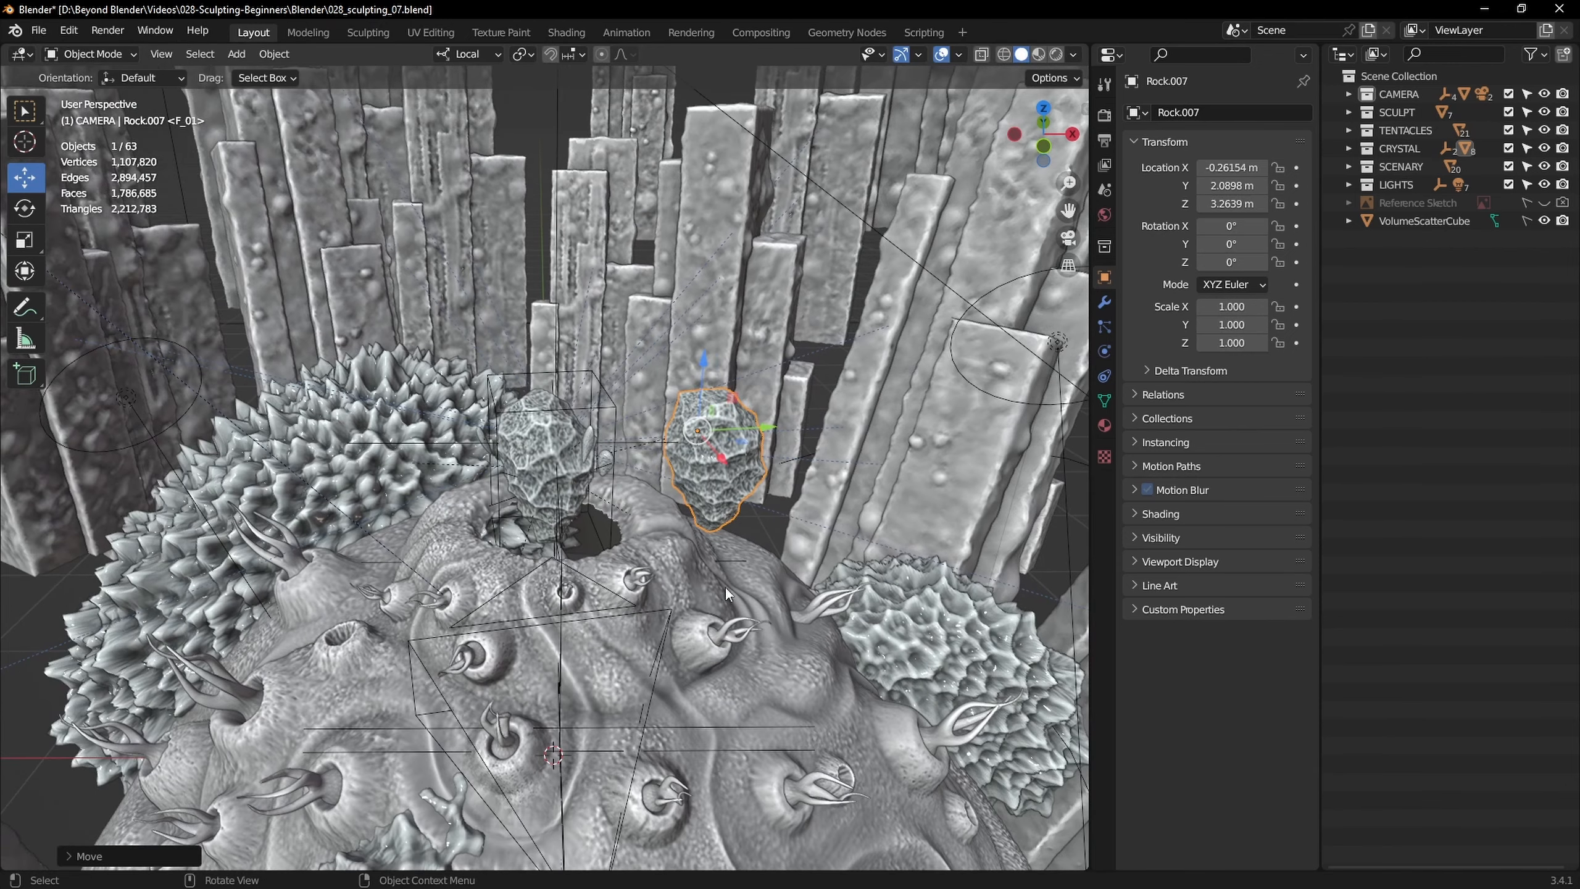
pyautogui.moveTo(777, 683)
pyautogui.mouseDown(button='middle')
pyautogui.moveTo(761, 565)
pyautogui.moveTo(391, 641)
pyautogui.moveTo(346, 613)
pyautogui.mouseUp(button='middle')
pyautogui.press('Delete')
# Expand the CAMERA collection and select the Gobo object to show it in the whole scene
pyautogui.scroll(-8, 392, 641)
pyautogui.click(345, 529)
pyautogui.click(1348, 94)
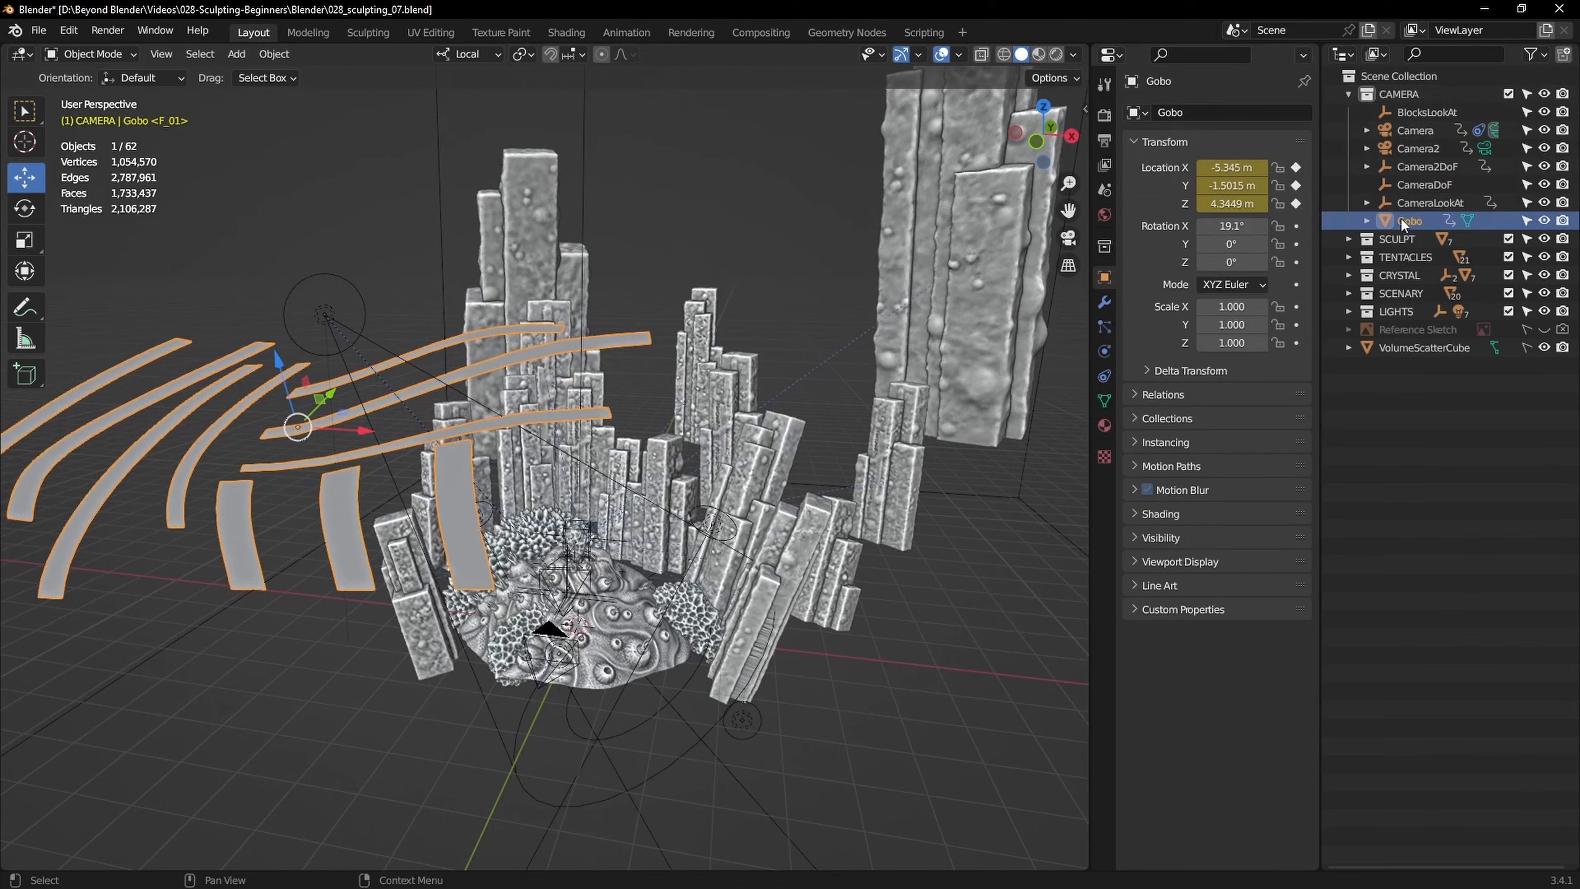
pyautogui.moveTo(685, 473); pyautogui.dragTo(726, 470, button='middle')
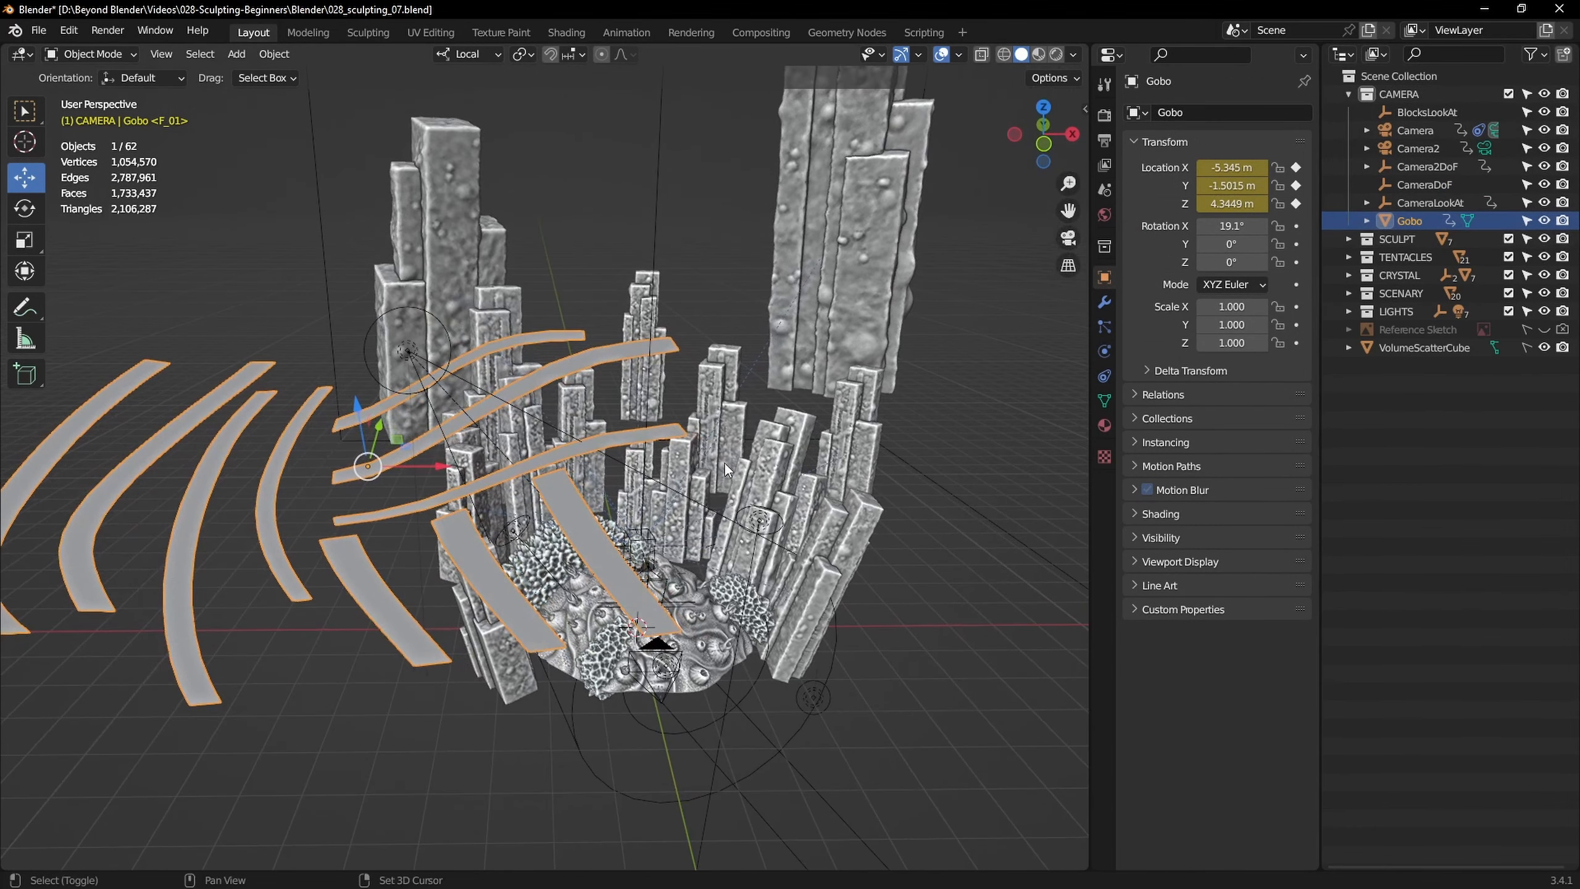
# Play the animation to examine the Gobo's movement across the scene, stop playback and deselect the Gobo
pyautogui.hotkey('shift', 'Right')
pyautogui.press('space')
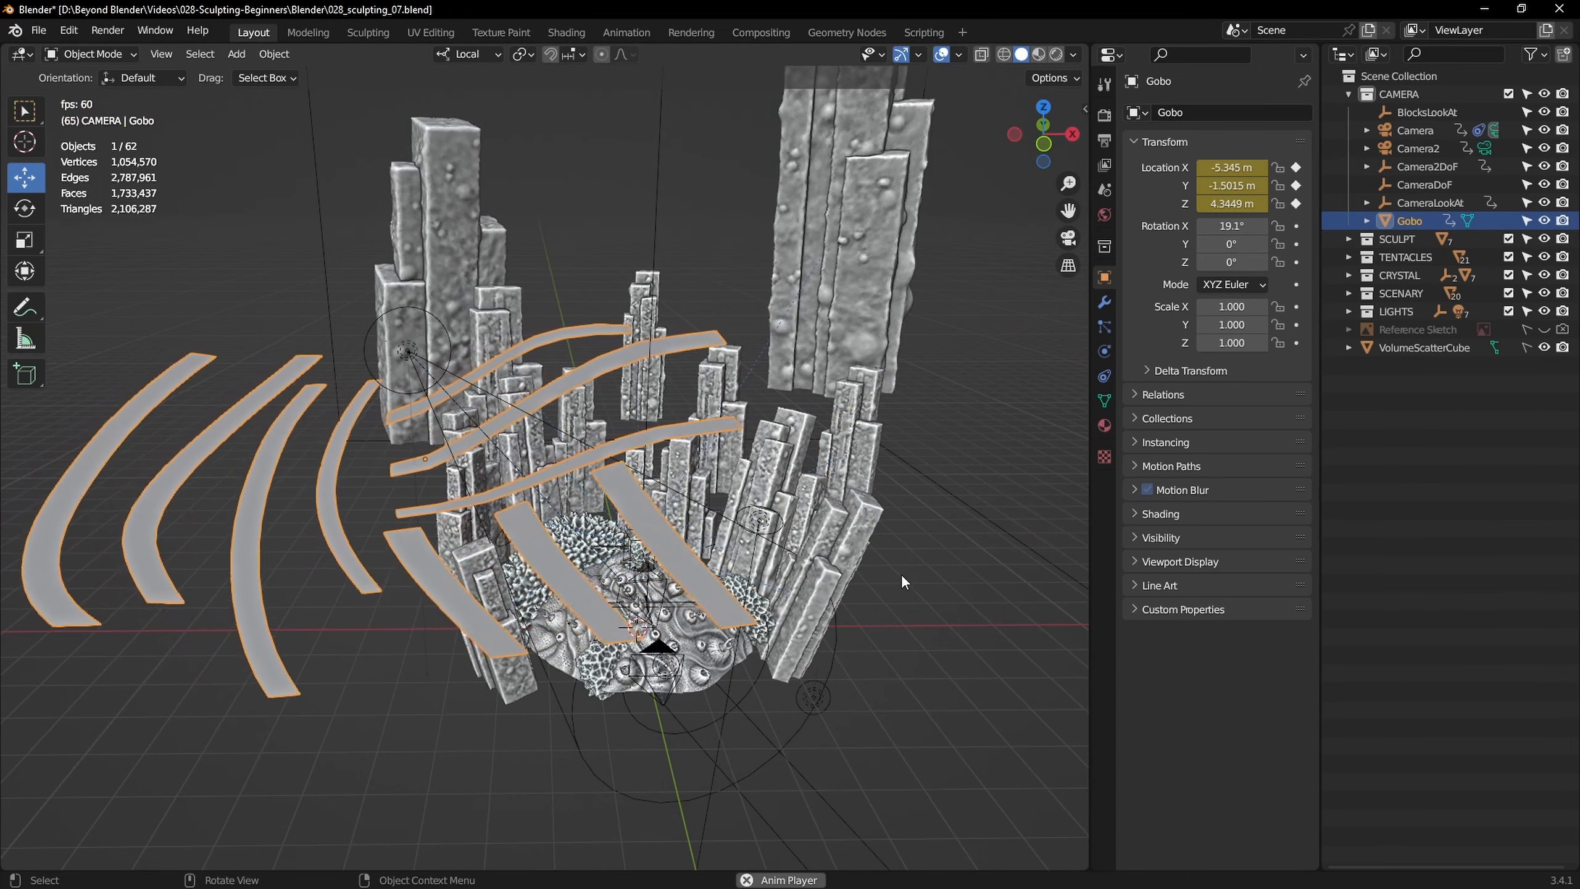
pyautogui.moveTo(901, 573)
pyautogui.mouseDown(button='middle')
pyautogui.moveTo(859, 536)
pyautogui.moveTo(822, 558)
pyautogui.mouseUp(button='middle')
pyautogui.scroll(-3, 822, 558)
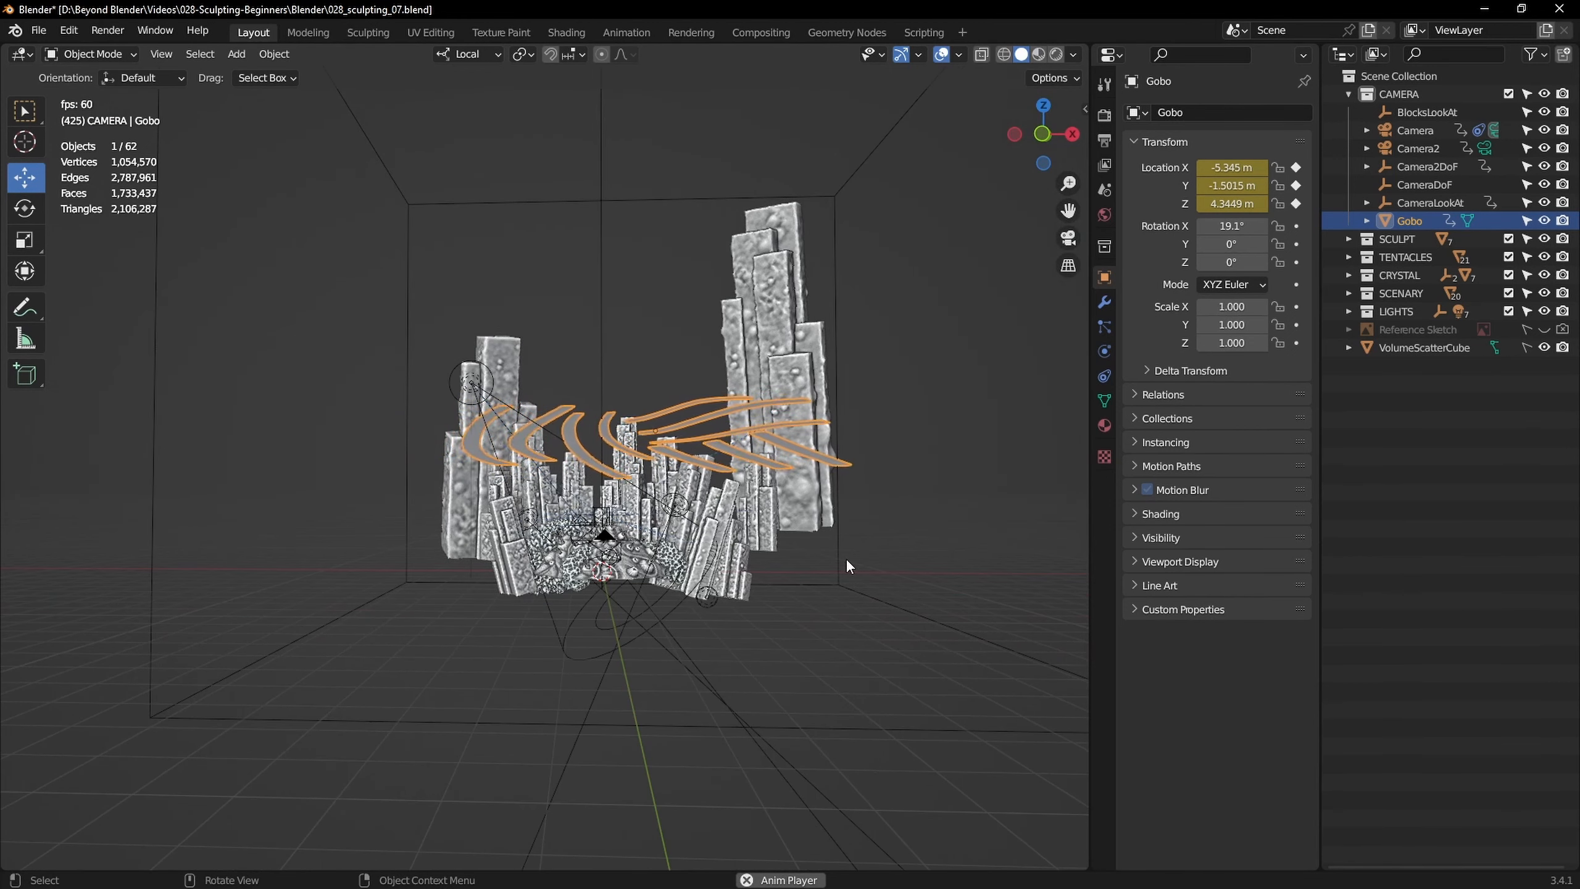
pyautogui.press('space')
pyautogui.moveTo(846, 549); pyautogui.dragTo(819, 528, button='middle')
pyautogui.click(765, 283)
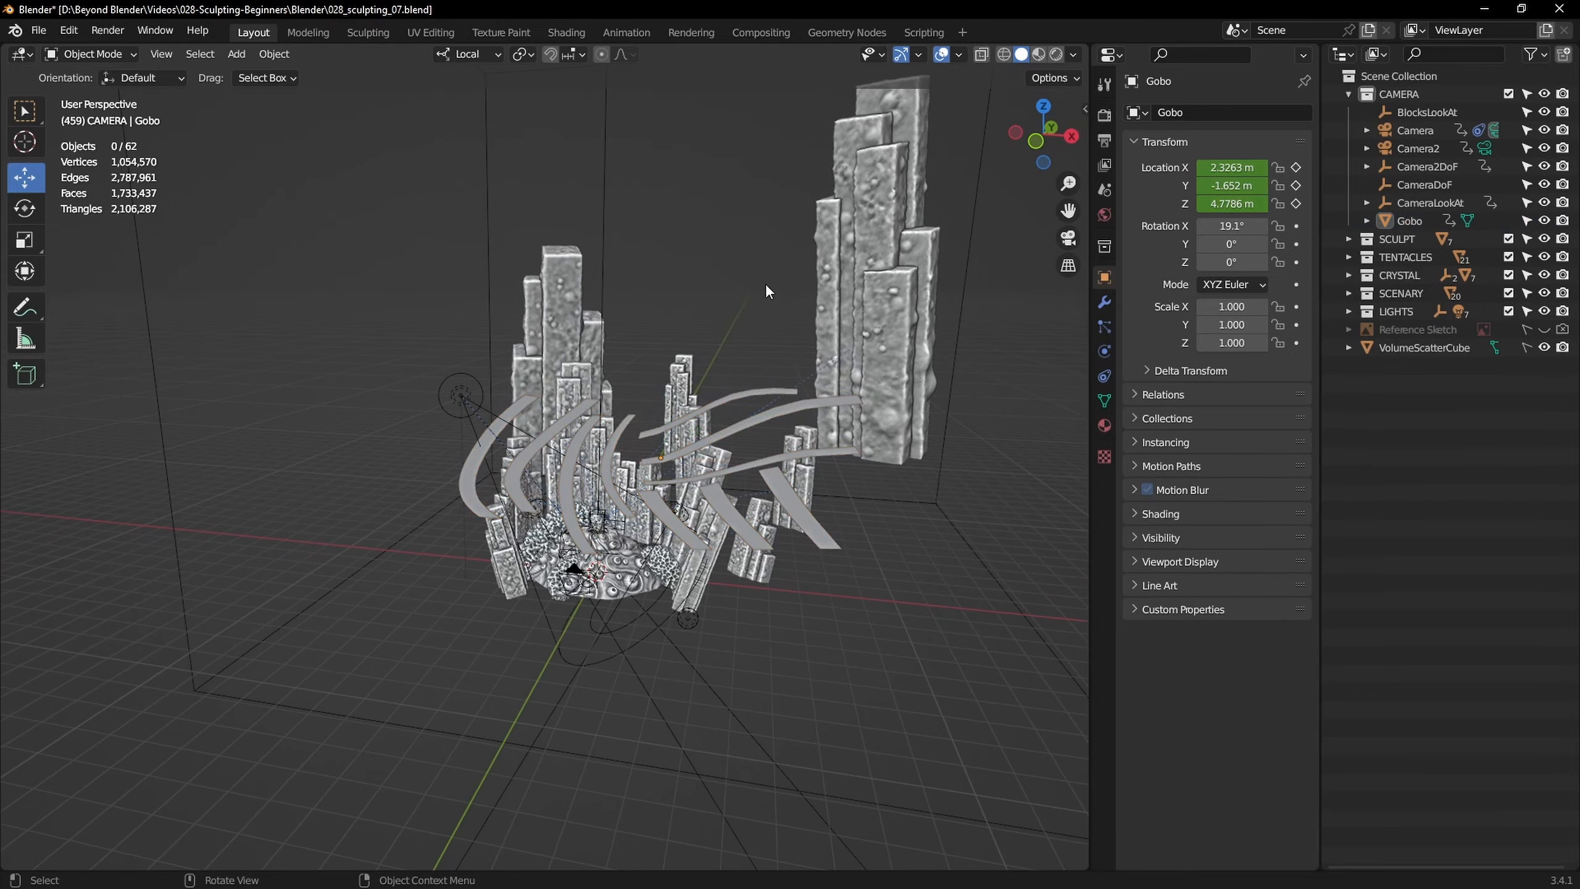
pyautogui.moveTo(755, 314); pyautogui.dragTo(654, 326, button='middle')
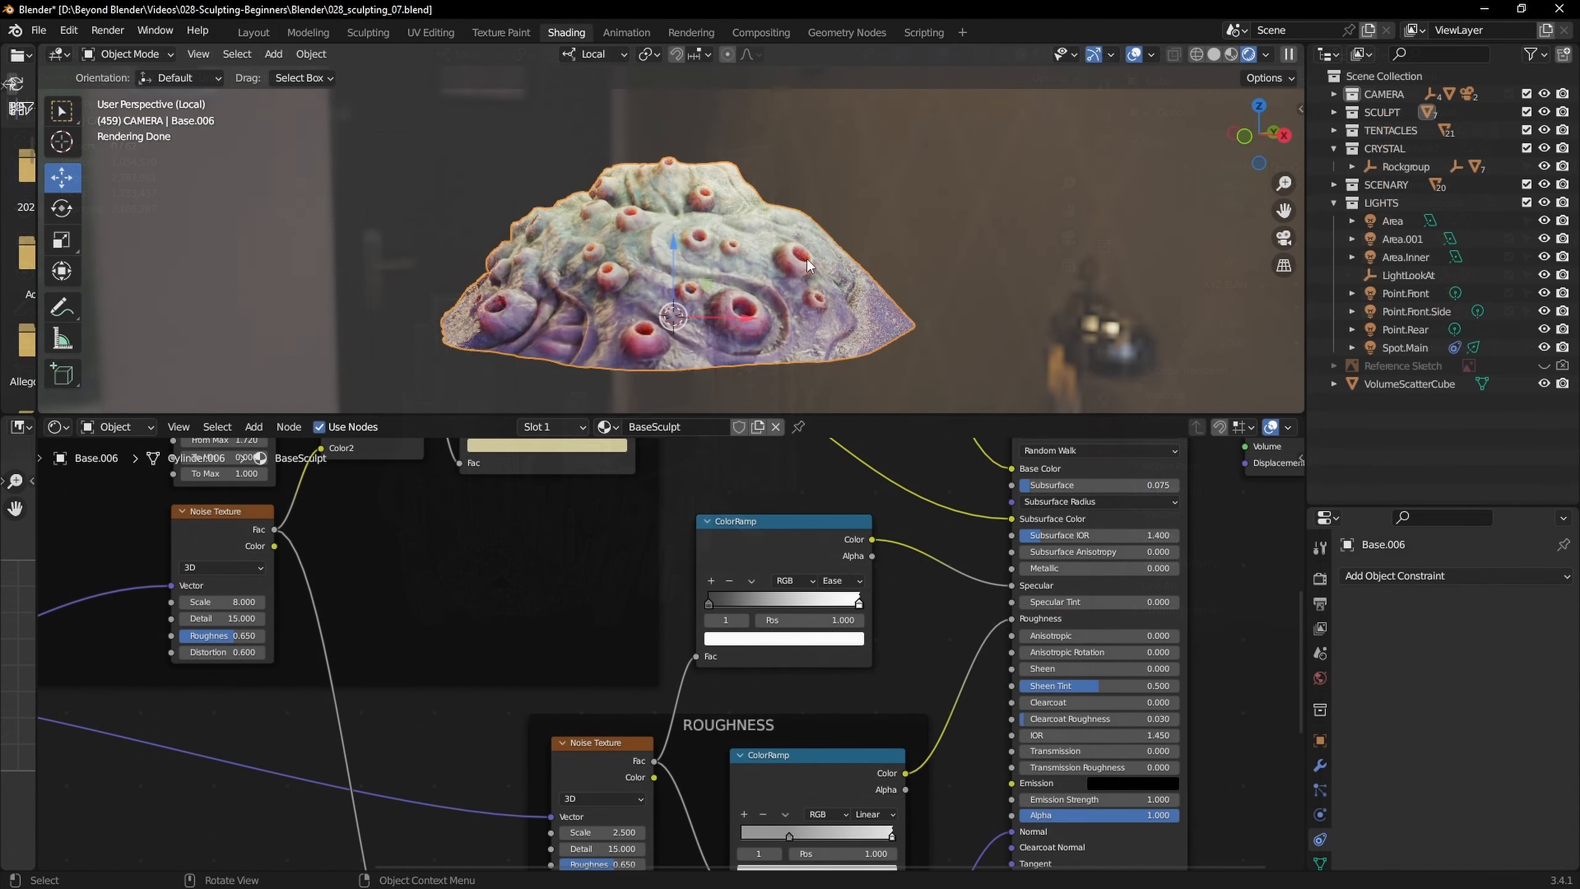
# Examine the BaseSculpt material on Base.006 in local view and return to the full scene
pyautogui.moveTo(931, 261)
pyautogui.mouseDown(button='middle')
pyautogui.moveTo(896, 290)
pyautogui.moveTo(788, 283)
pyautogui.moveTo(1044, 234)
pyautogui.mouseUp(button='middle')
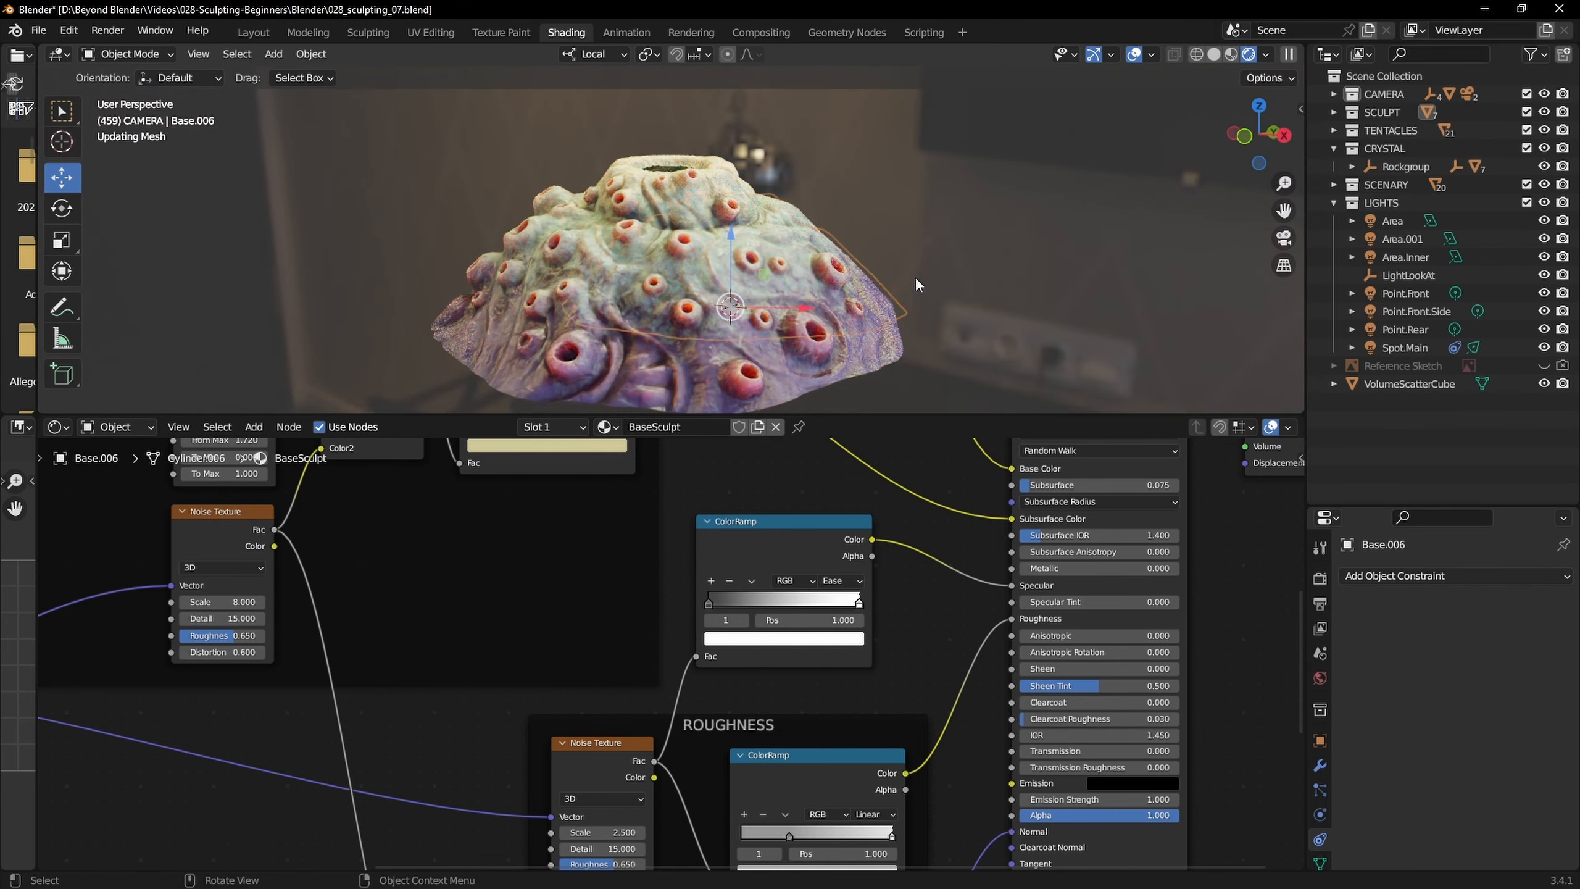
pyautogui.press('/')
pyautogui.moveTo(843, 254); pyautogui.dragTo(867, 266, button='middle')
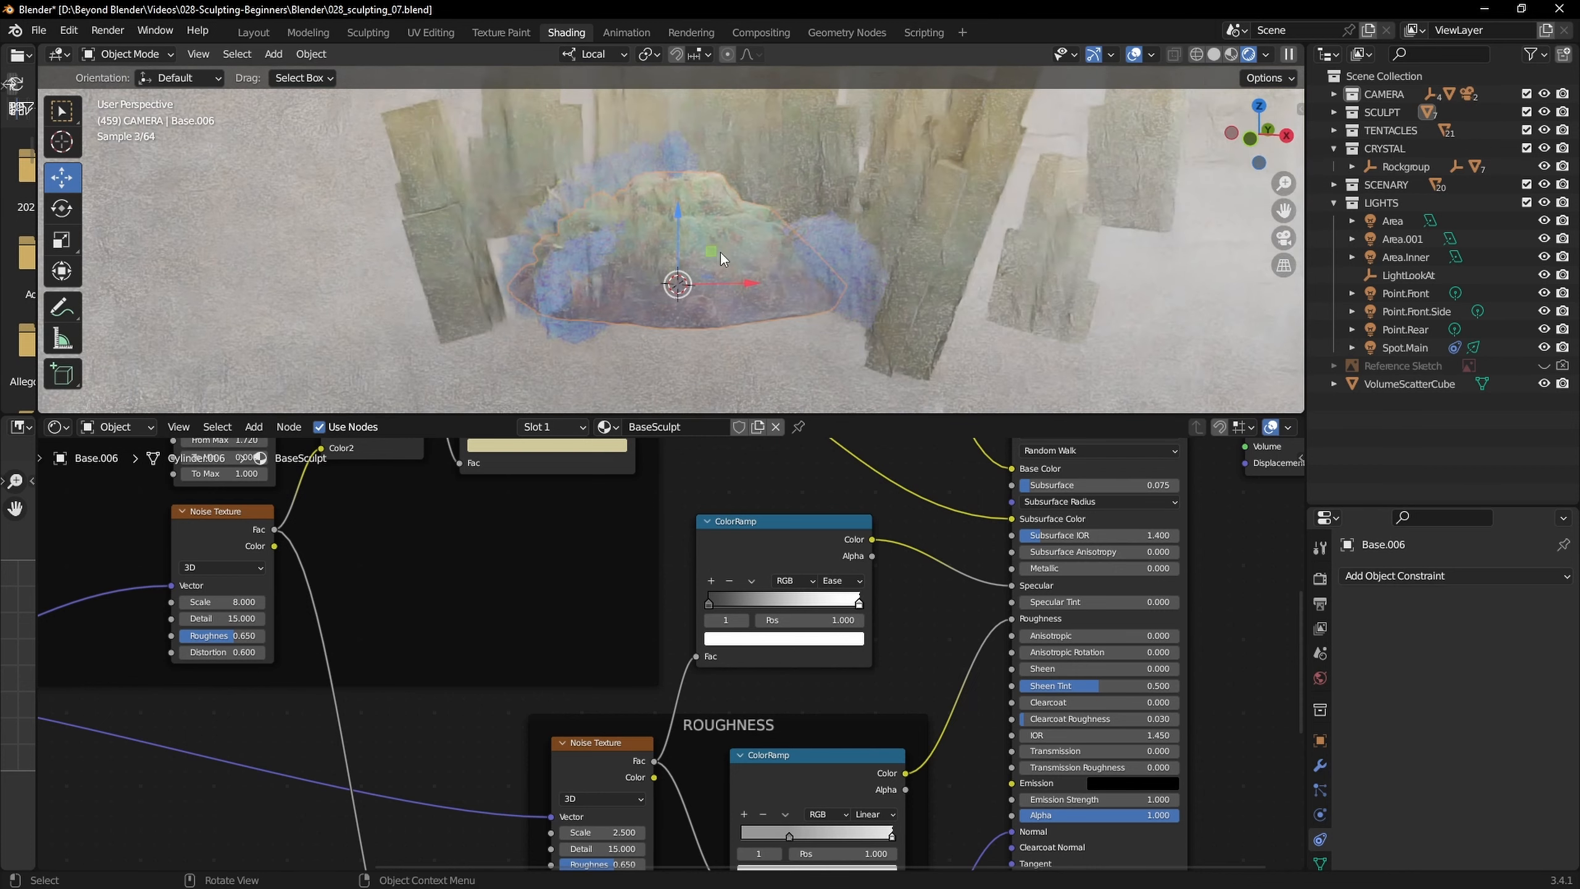
# Isolate Tentacle.009 in local view, deselect it and examine its rendered material from several sides
pyautogui.scroll(5, 720, 251)
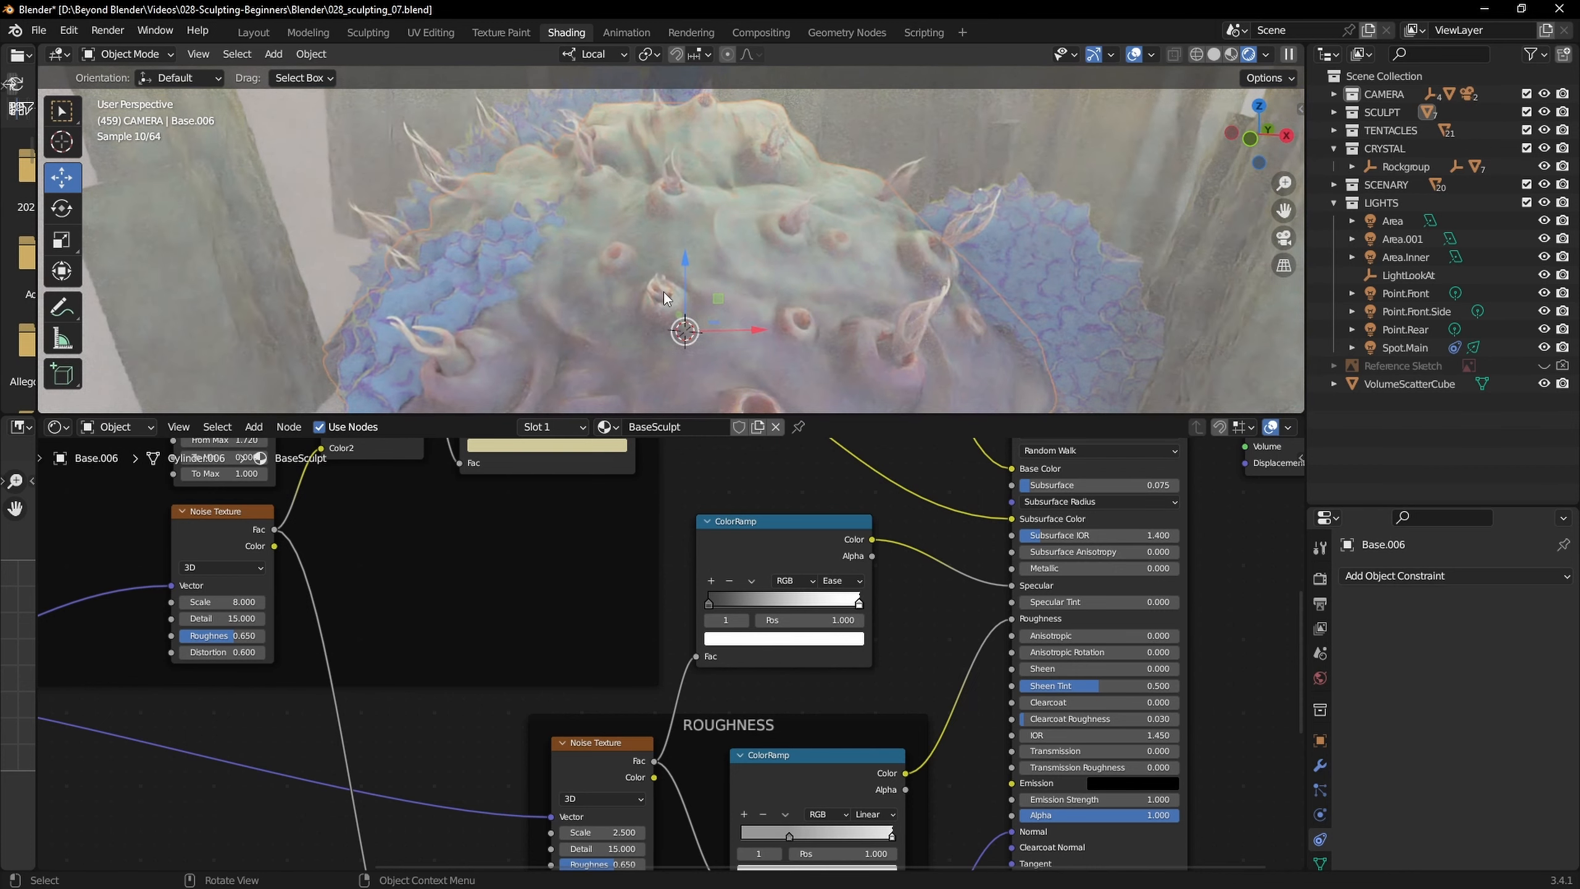
pyautogui.click(664, 292)
pyautogui.press('/')
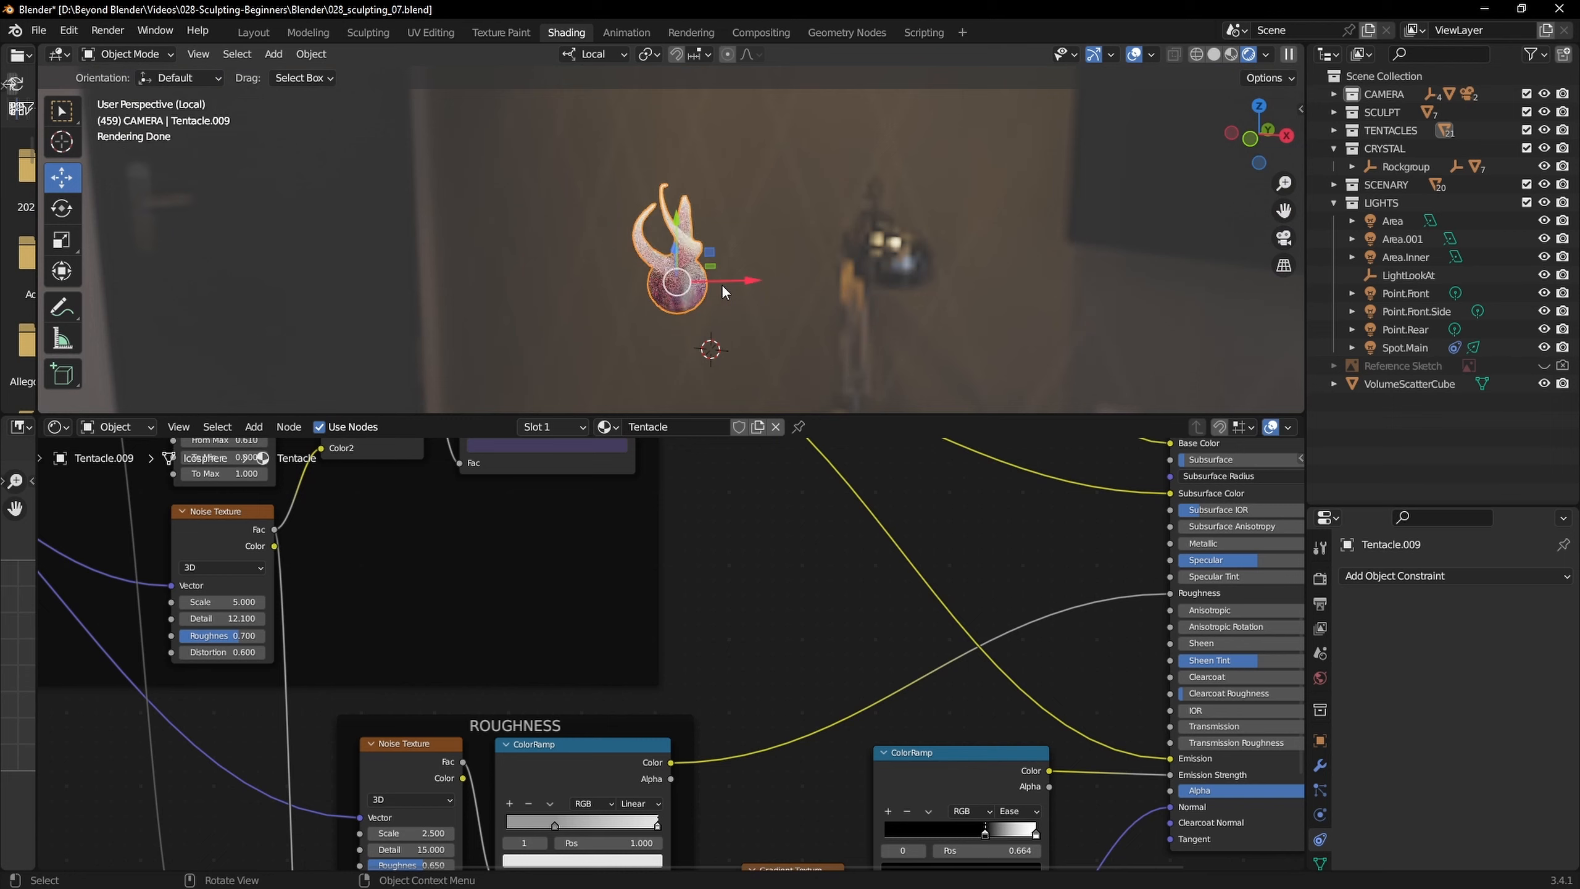
pyautogui.moveTo(891, 243); pyautogui.dragTo(760, 184, button='middle')
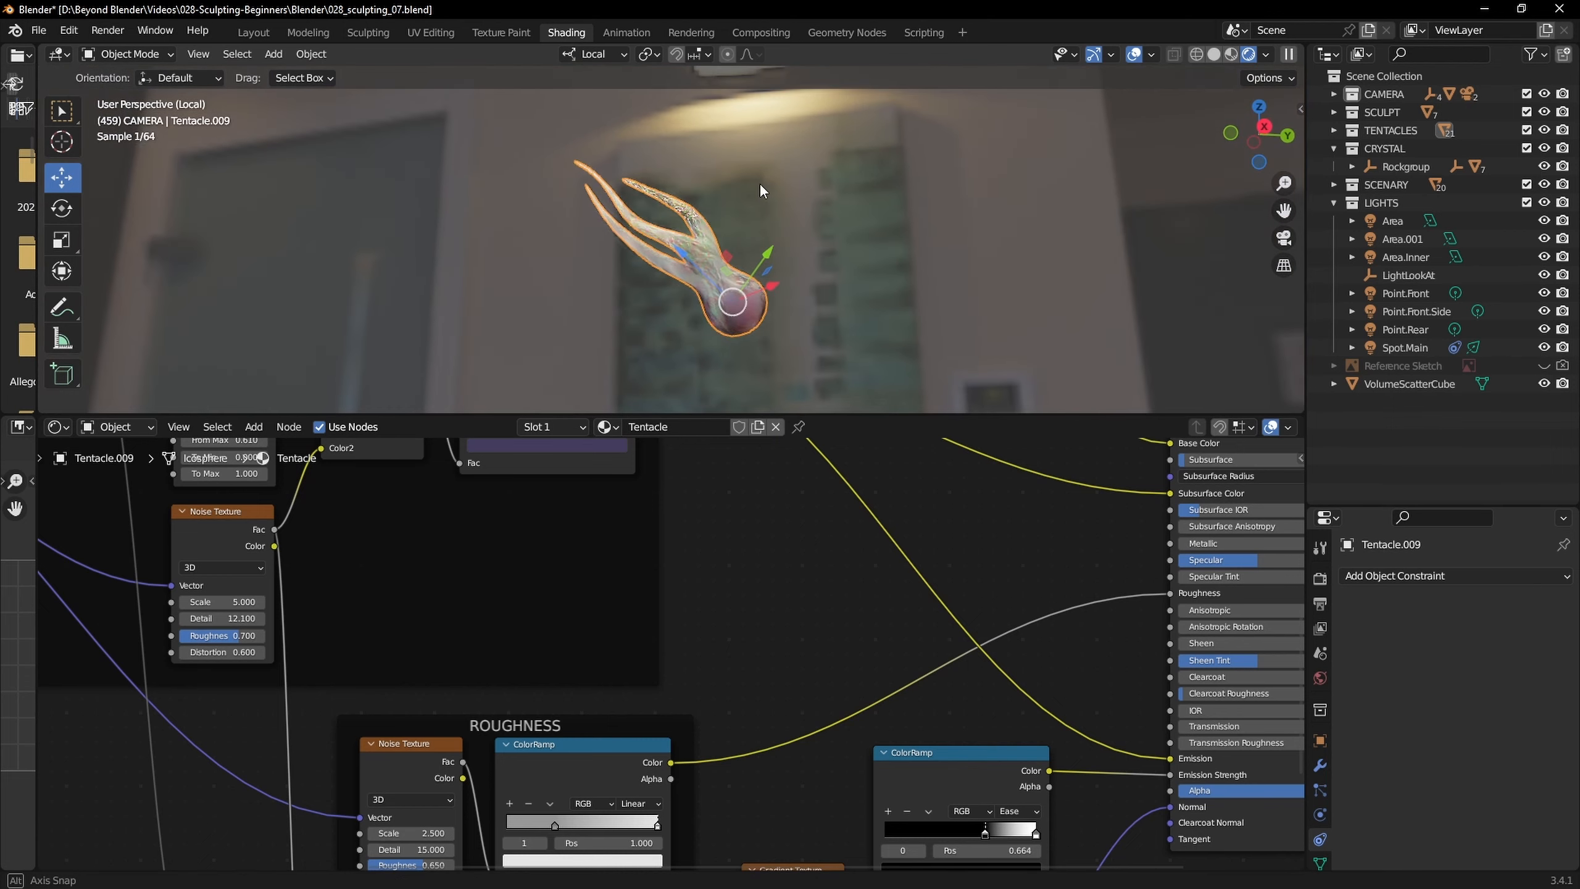
pyautogui.click(541, 188)
pyautogui.moveTo(844, 249); pyautogui.dragTo(721, 186, button='middle')
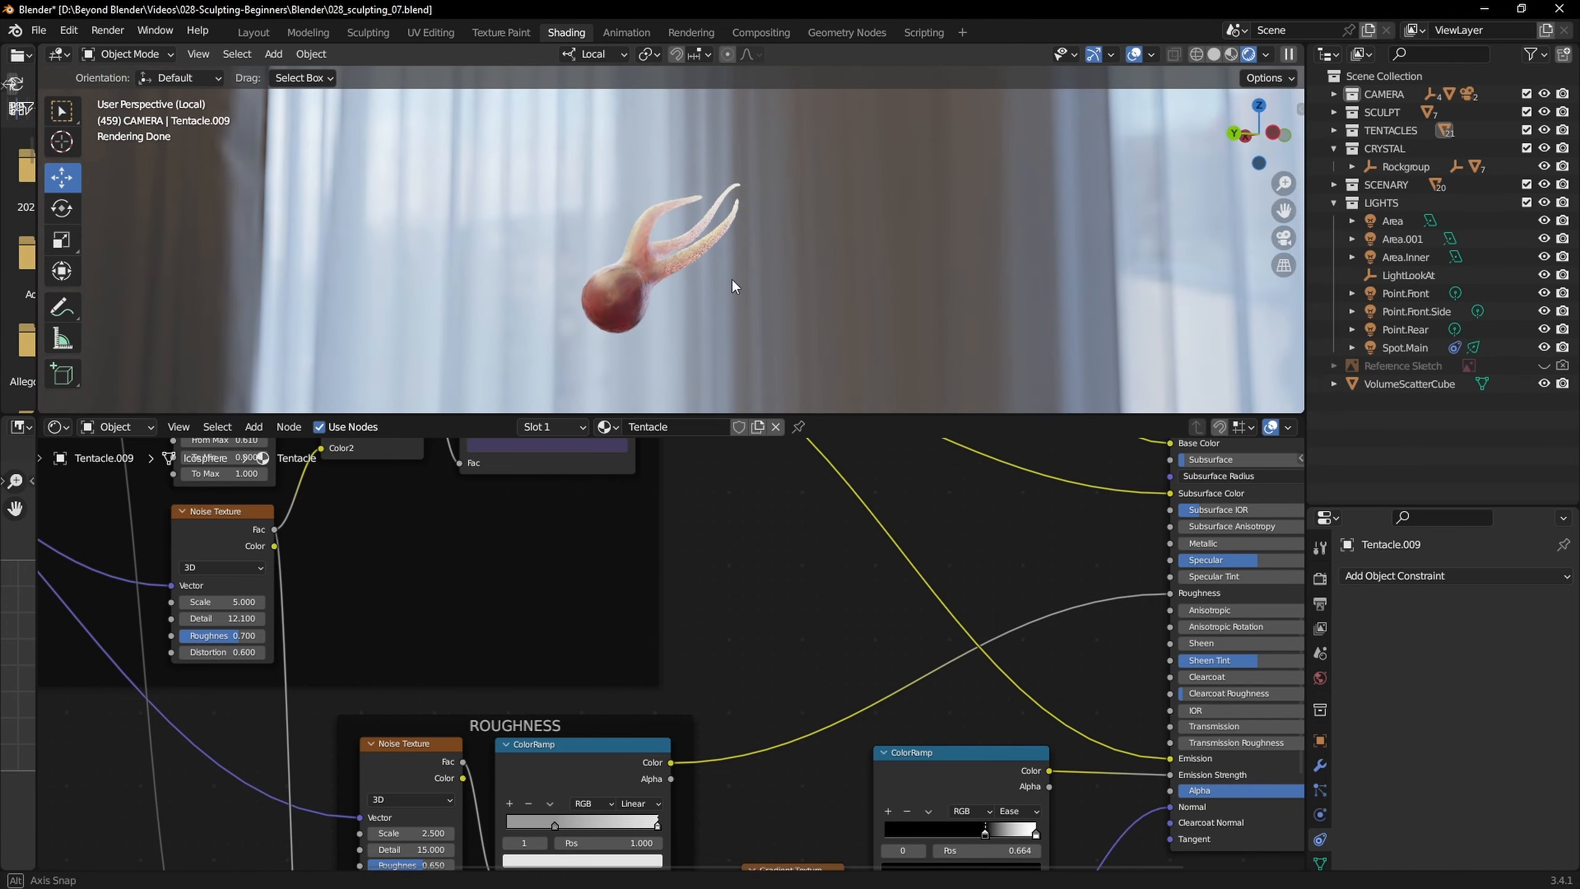
pyautogui.moveTo(730, 278)
pyautogui.mouseDown(button='middle')
pyautogui.moveTo(699, 282)
pyautogui.moveTo(708, 296)
pyautogui.mouseUp(button='middle')
# Examine the Tentacle material's emission and colour nodes, and exit local view to show the full scene
pyautogui.keyDown('shift'); pyautogui.moveTo(895, 754); pyautogui.dragTo(728, 564, button='middle'); pyautogui.keyUp('shift')
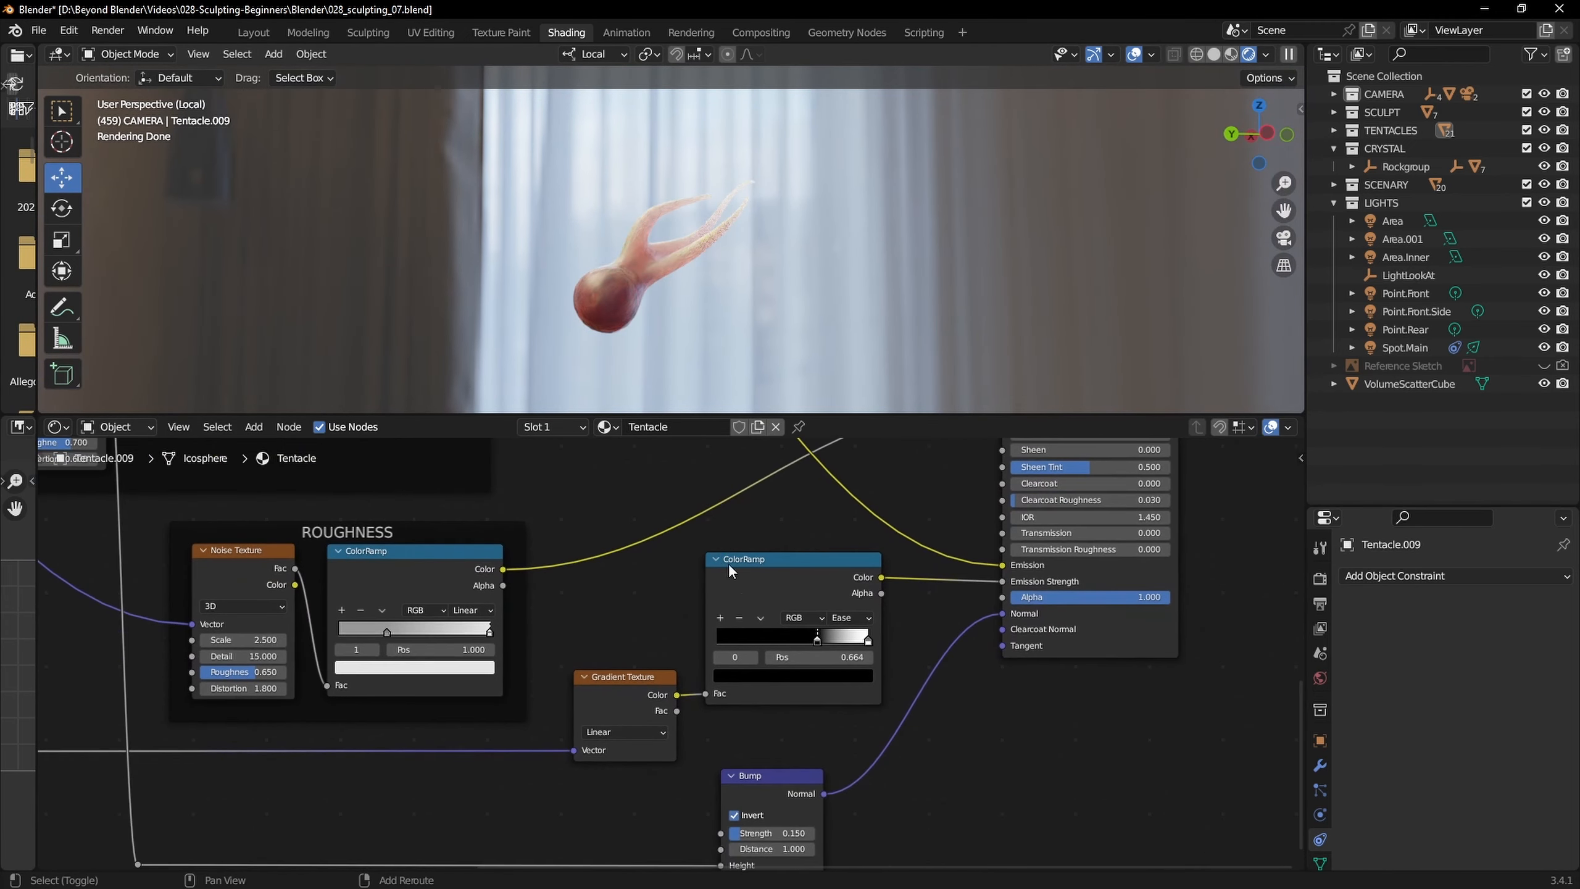
pyautogui.scroll(-1, 761, 638)
pyautogui.keyDown('shift'); pyautogui.moveTo(888, 689); pyautogui.dragTo(878, 638, button='middle'); pyautogui.keyUp('shift')
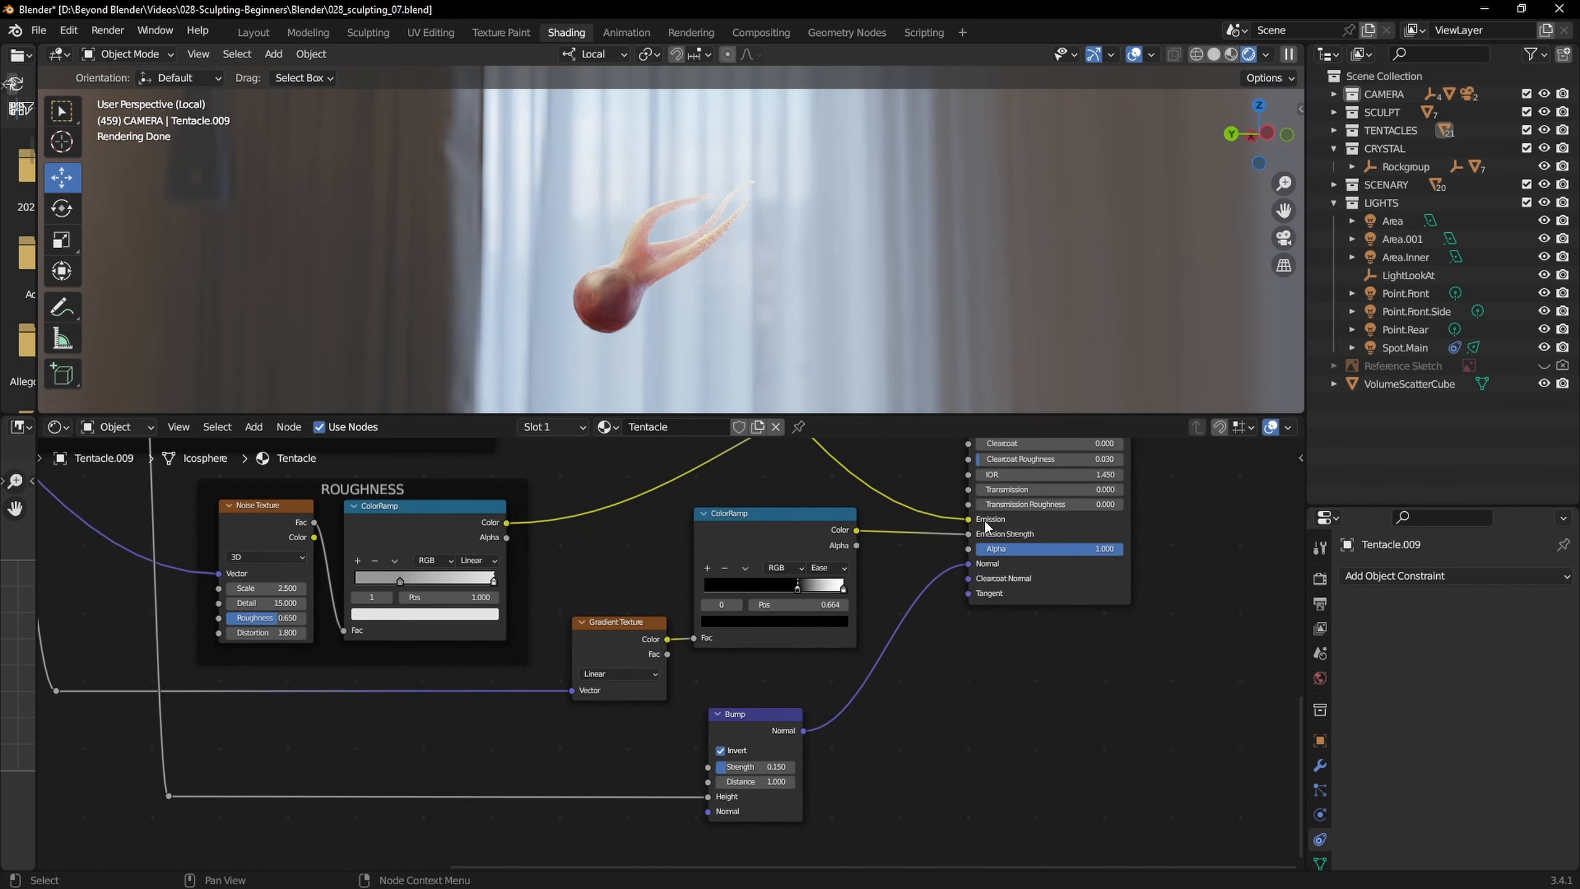
pyautogui.keyDown('shift'); pyautogui.scroll(12, 984, 526); pyautogui.keyUp('shift')
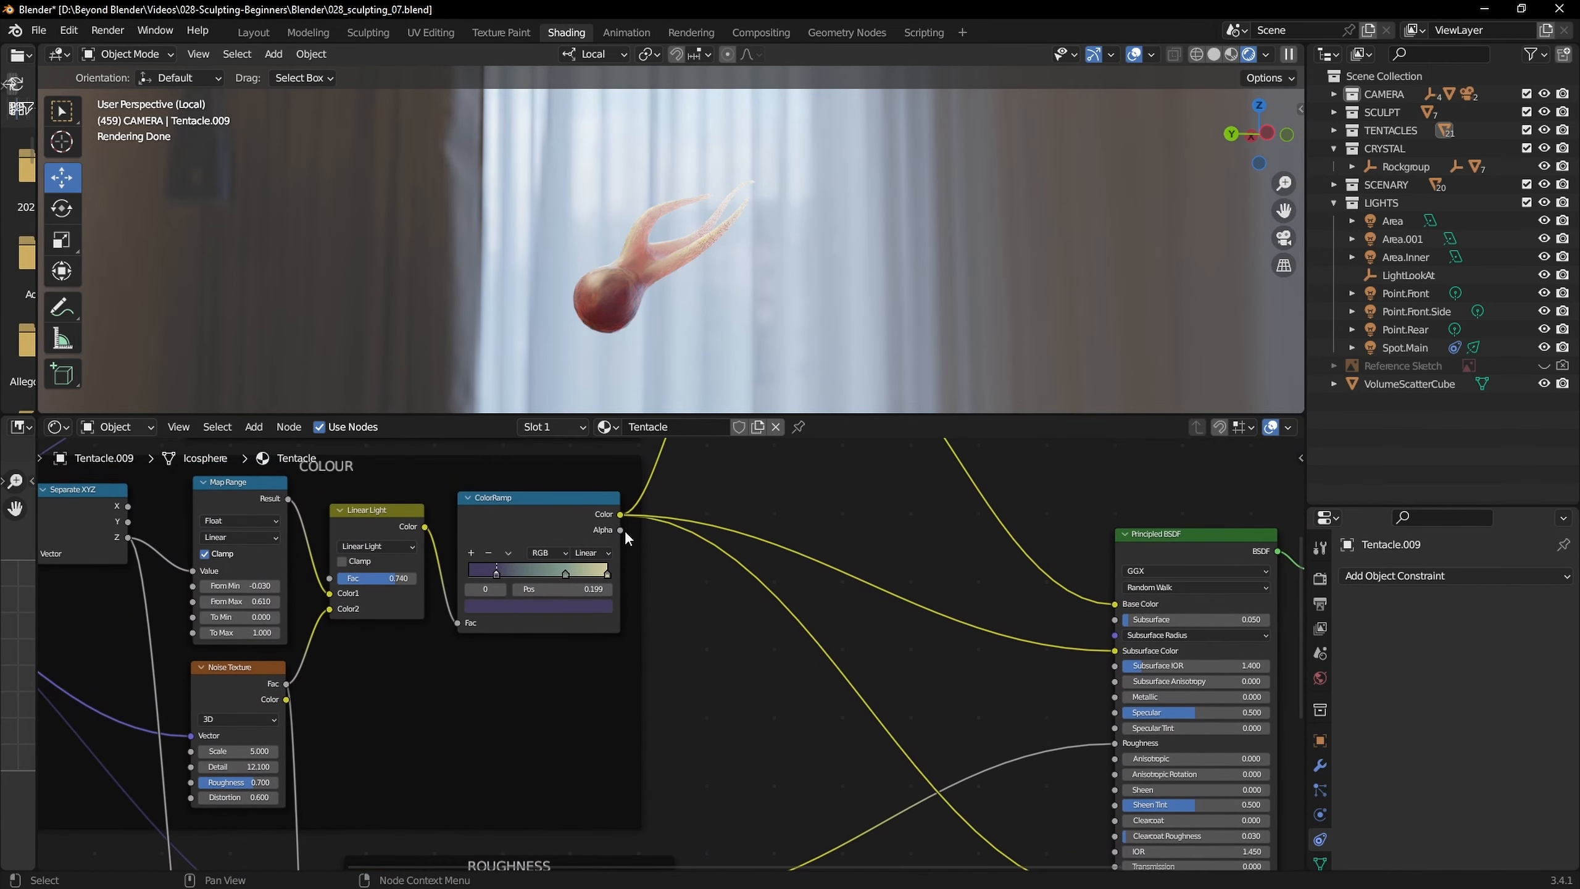
pyautogui.scroll(-3, 883, 632)
pyautogui.scroll(3, 881, 620)
pyautogui.press('KP_Divide')
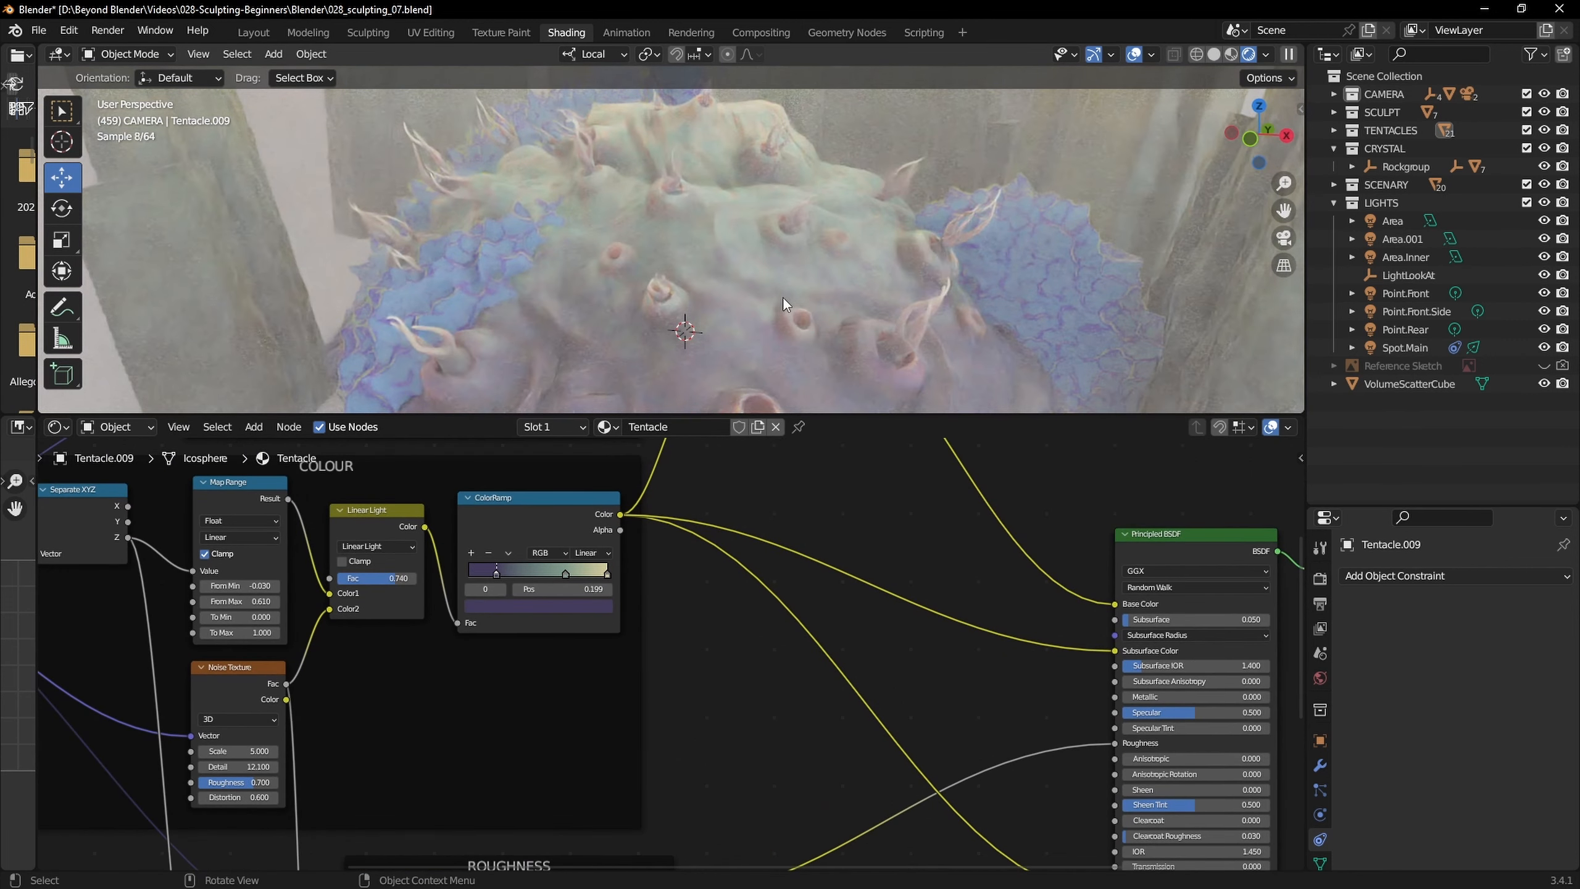
# Select Rock.002 and examine the node setup of its Advanced Glass material
pyautogui.moveTo(706, 263); pyautogui.dragTo(779, 275, button='middle')
pyautogui.click(957, 246)
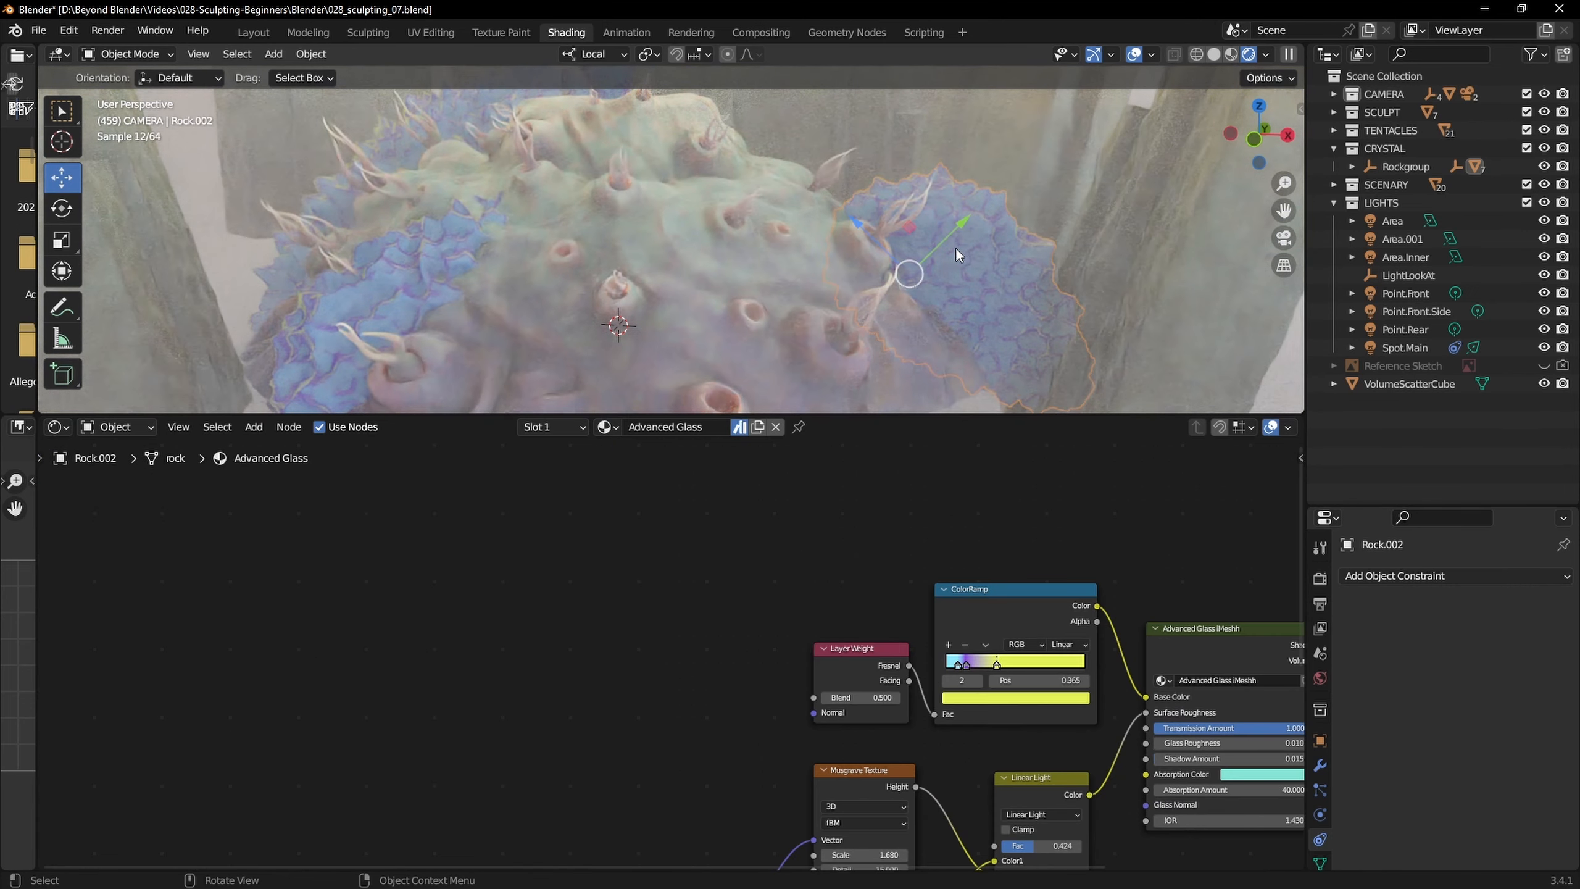
pyautogui.scroll(-3, 872, 739)
pyautogui.moveTo(989, 716); pyautogui.dragTo(793, 551, button='middle')
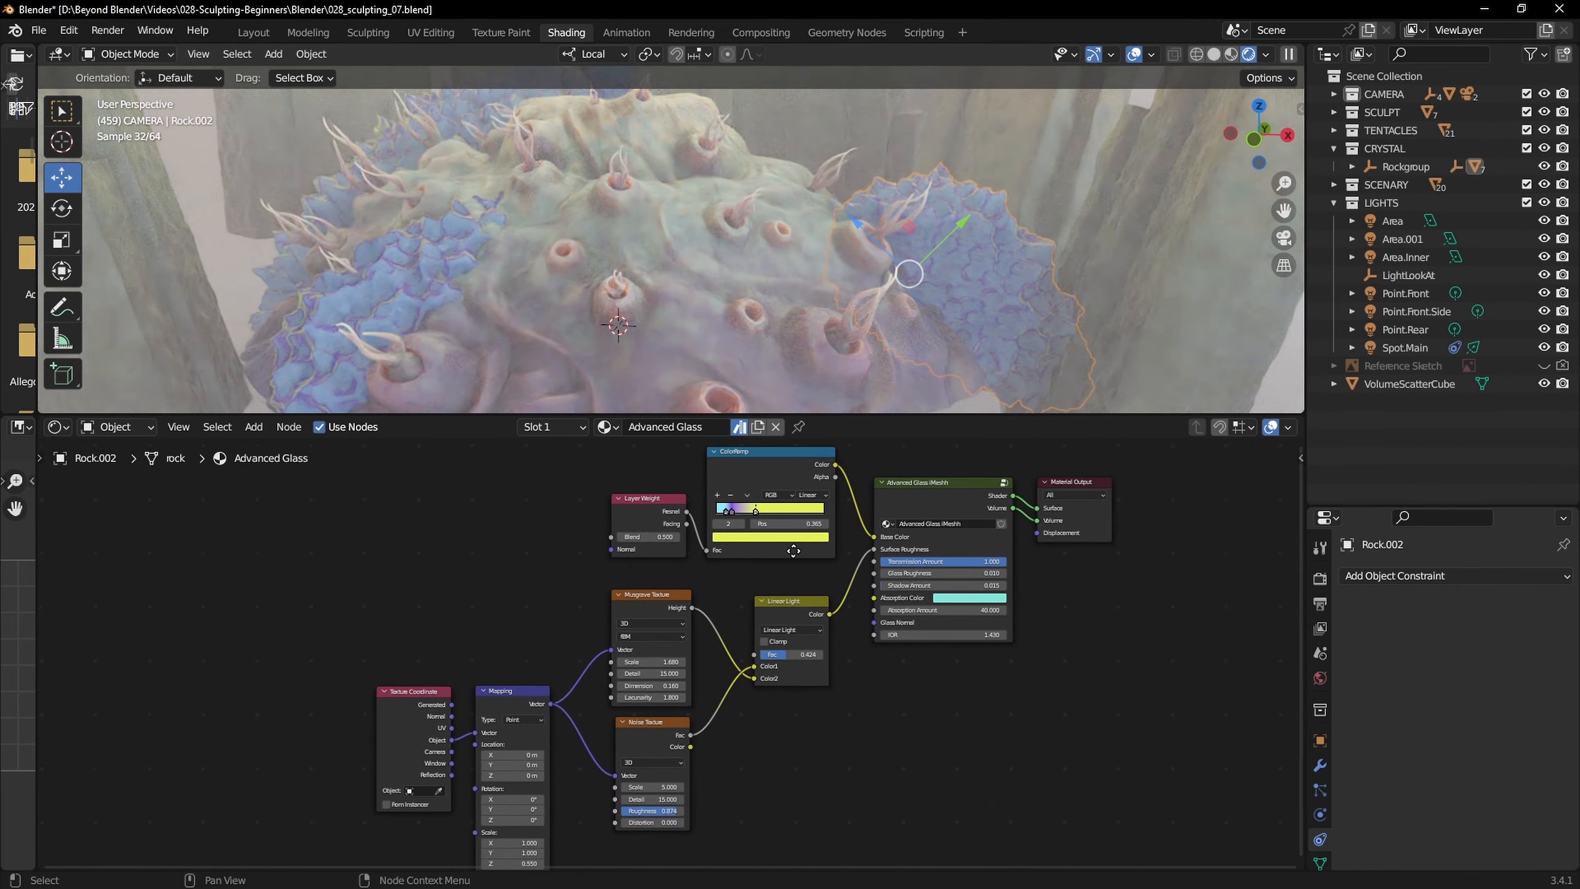
pyautogui.scroll(3, 961, 625)
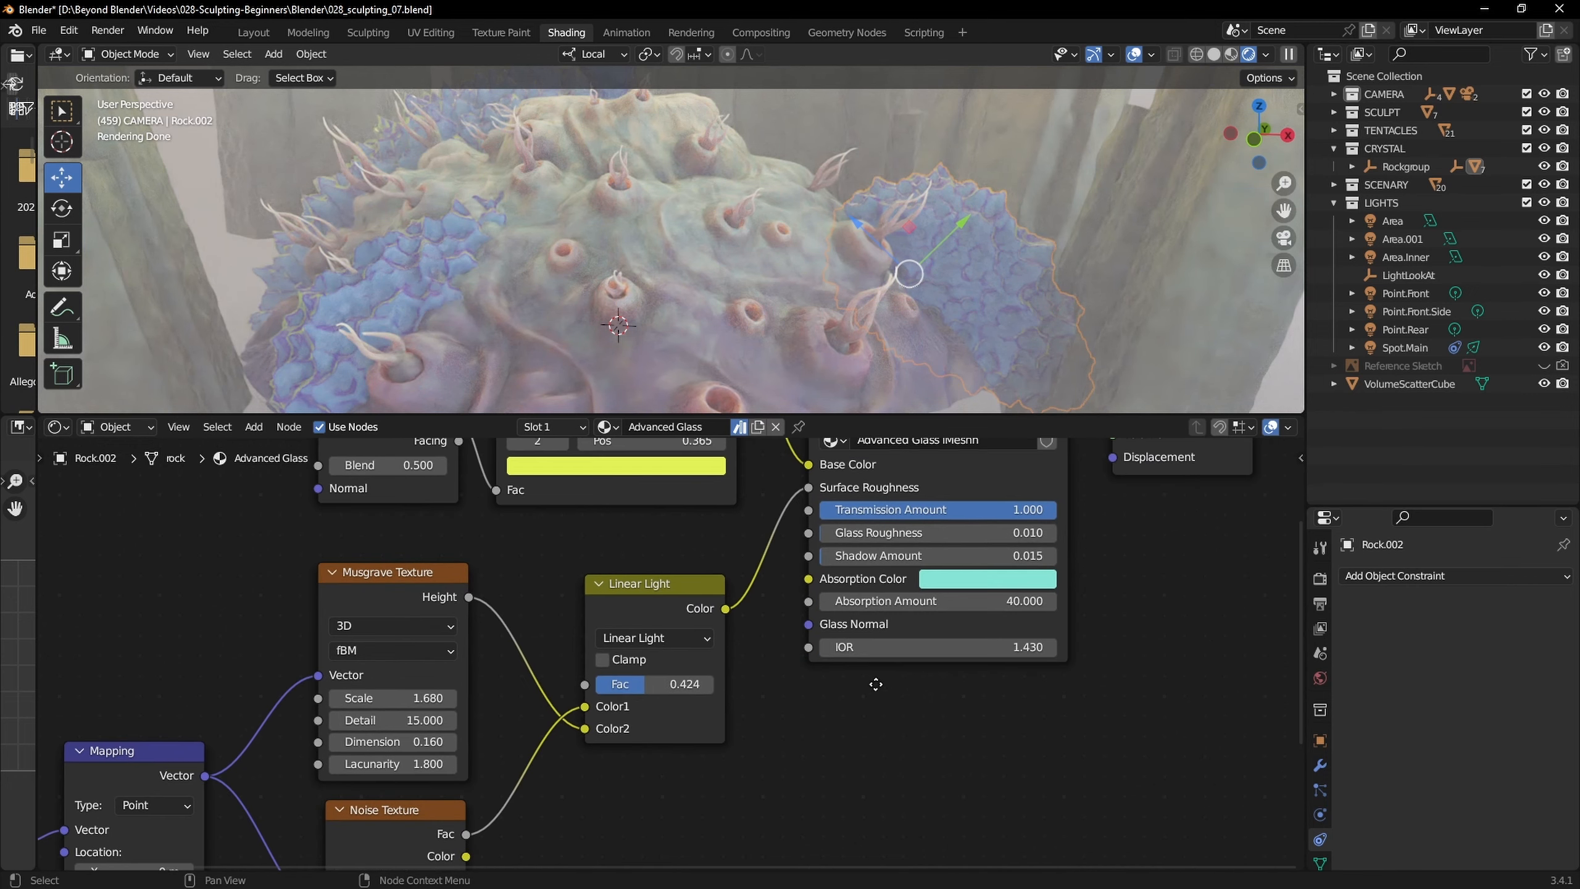
pyautogui.scroll(-3, 947, 604)
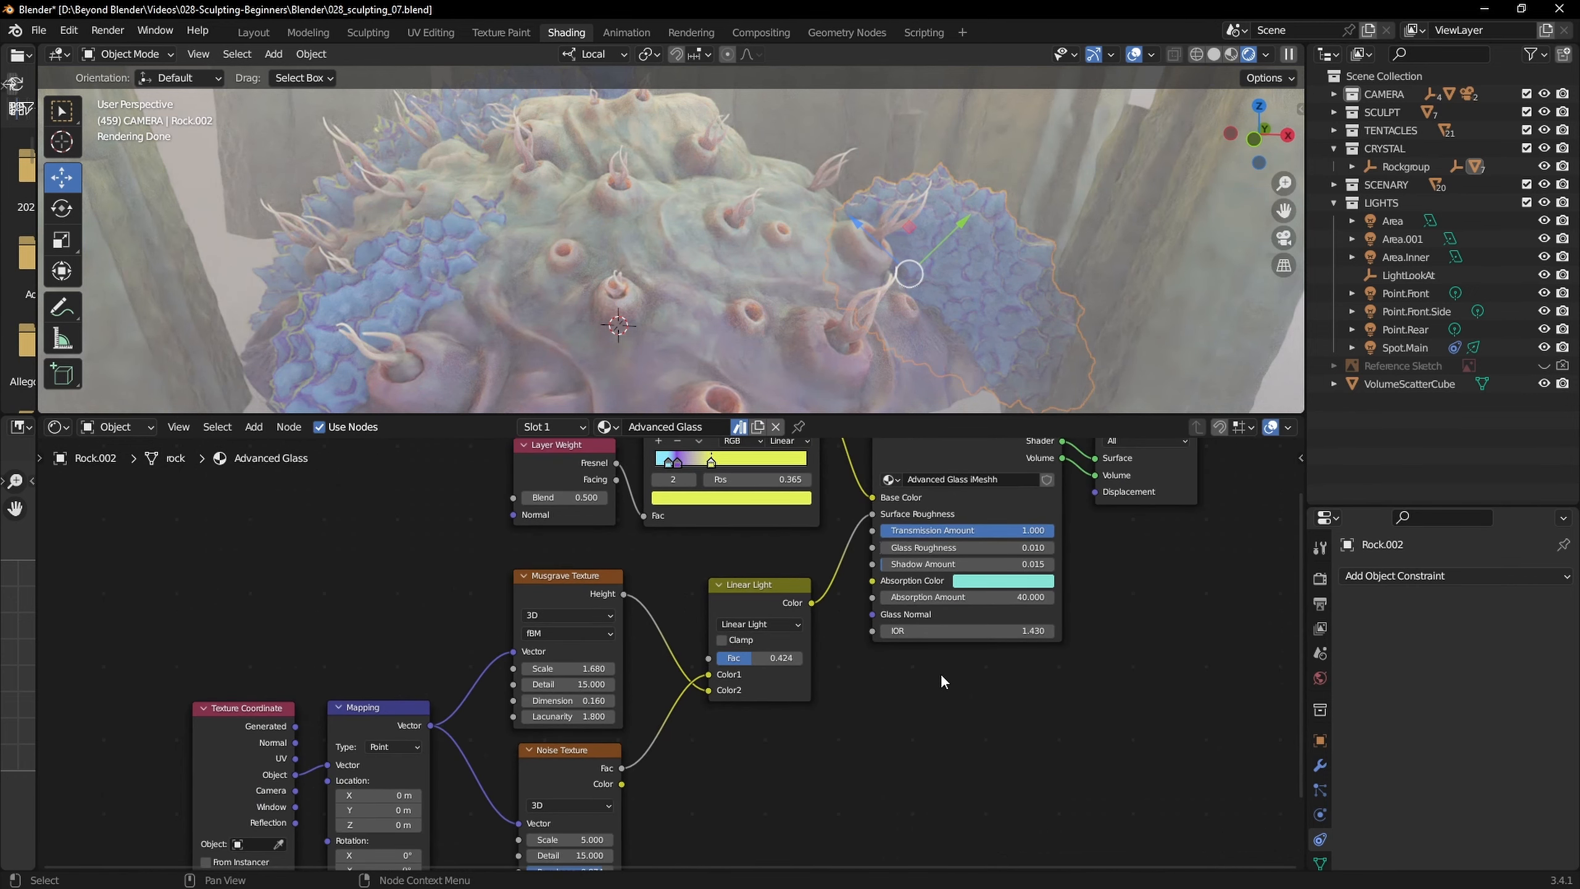
pyautogui.moveTo(940, 681); pyautogui.dragTo(938, 769, button='middle')
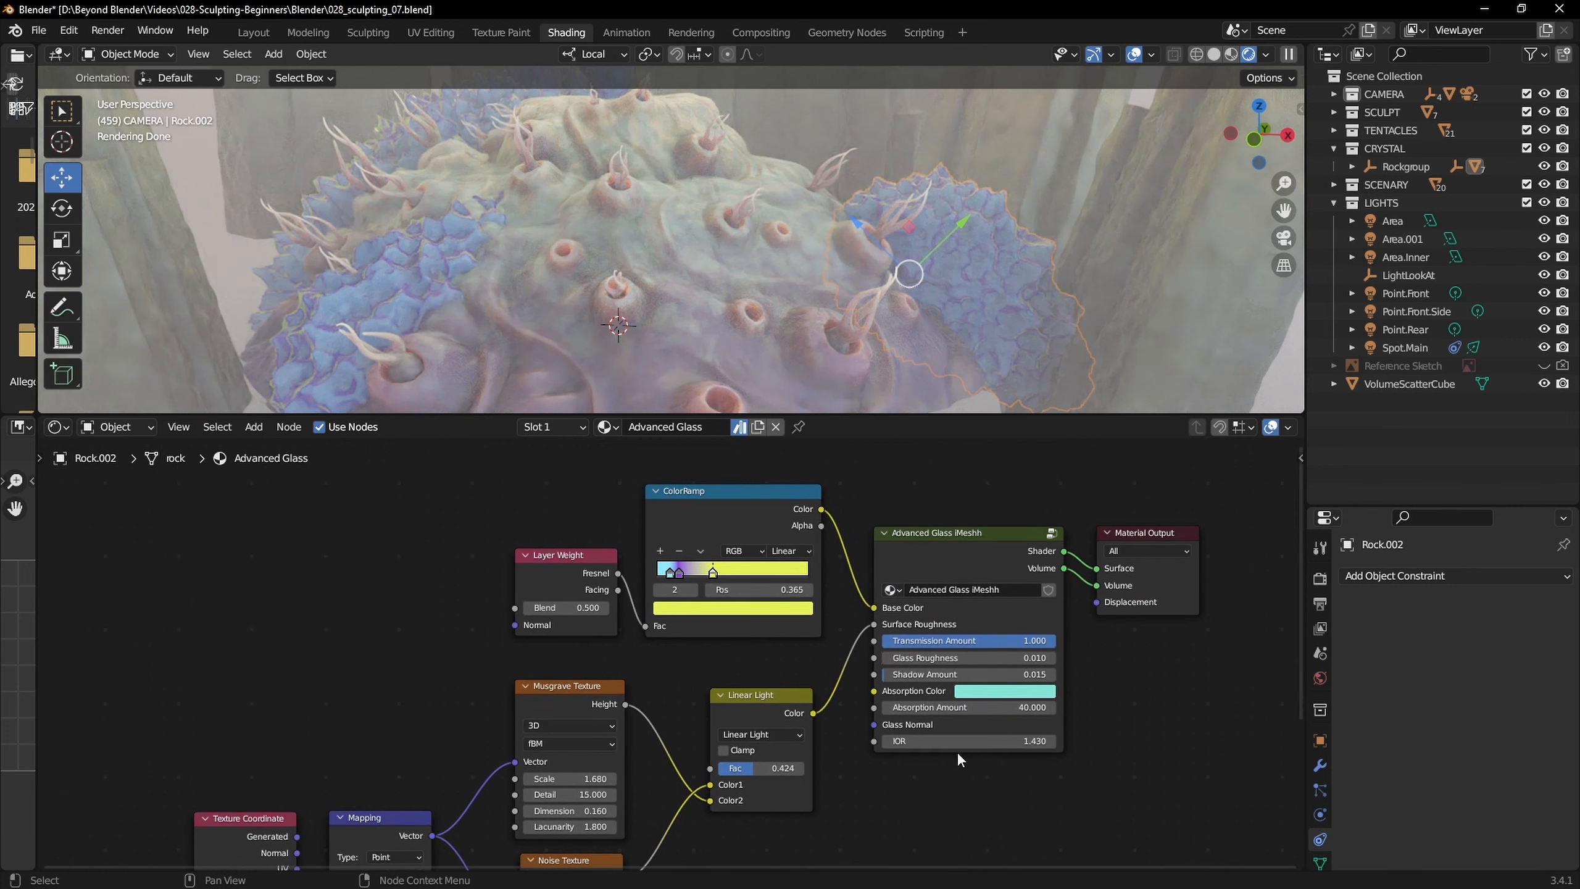
# Select Block1.007 and examine the Blocks2 material's ambient occlusion, colour and roughness nodes
pyautogui.moveTo(693, 236); pyautogui.dragTo(731, 227, button='middle')
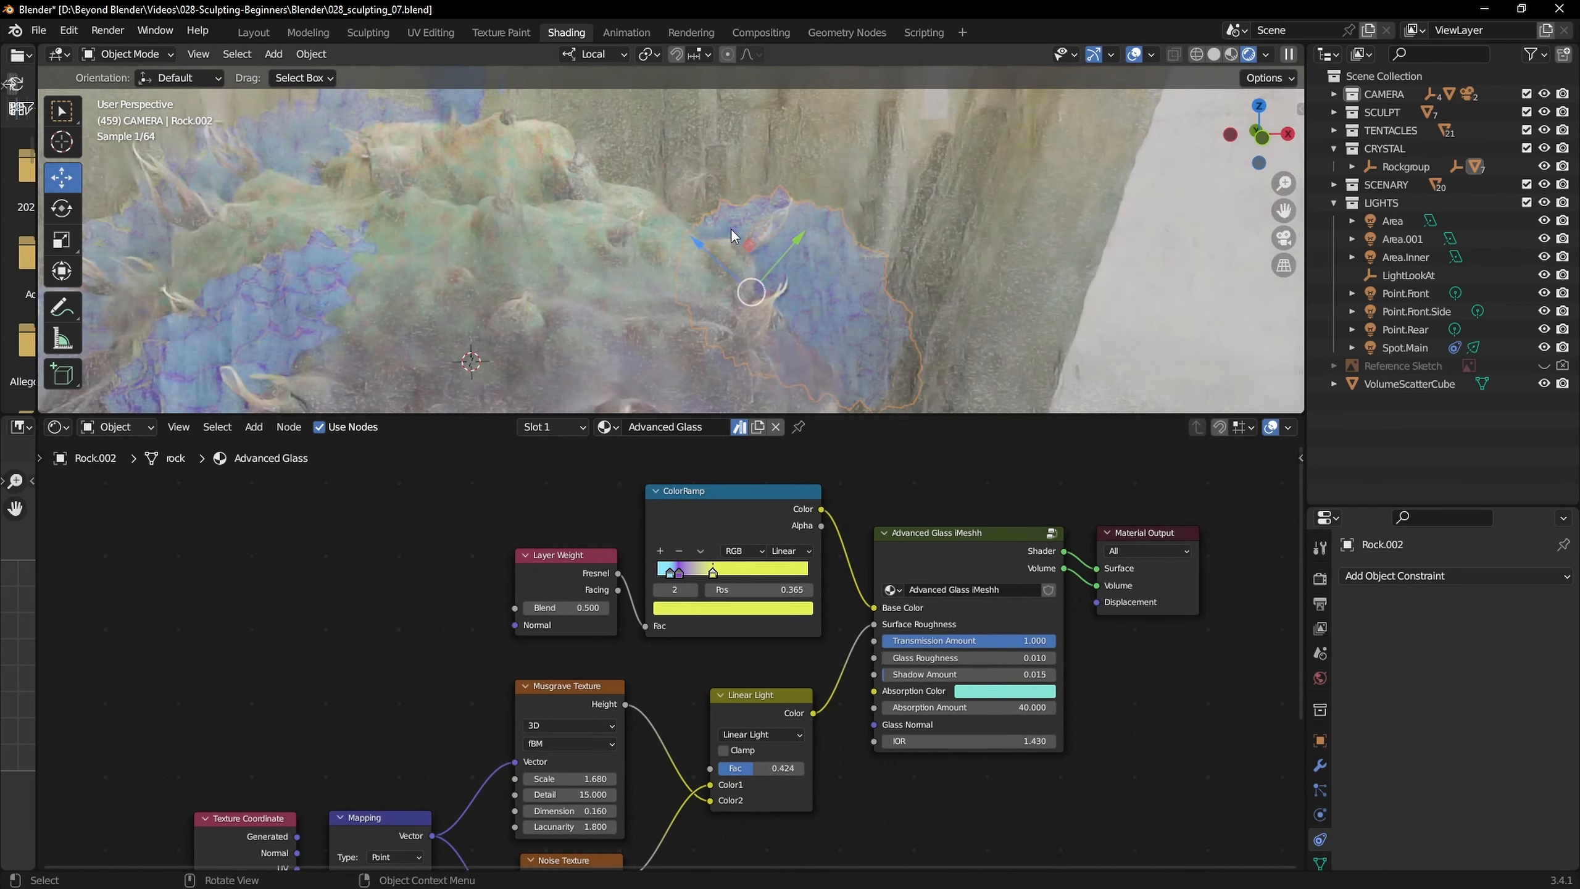
pyautogui.click(1018, 265)
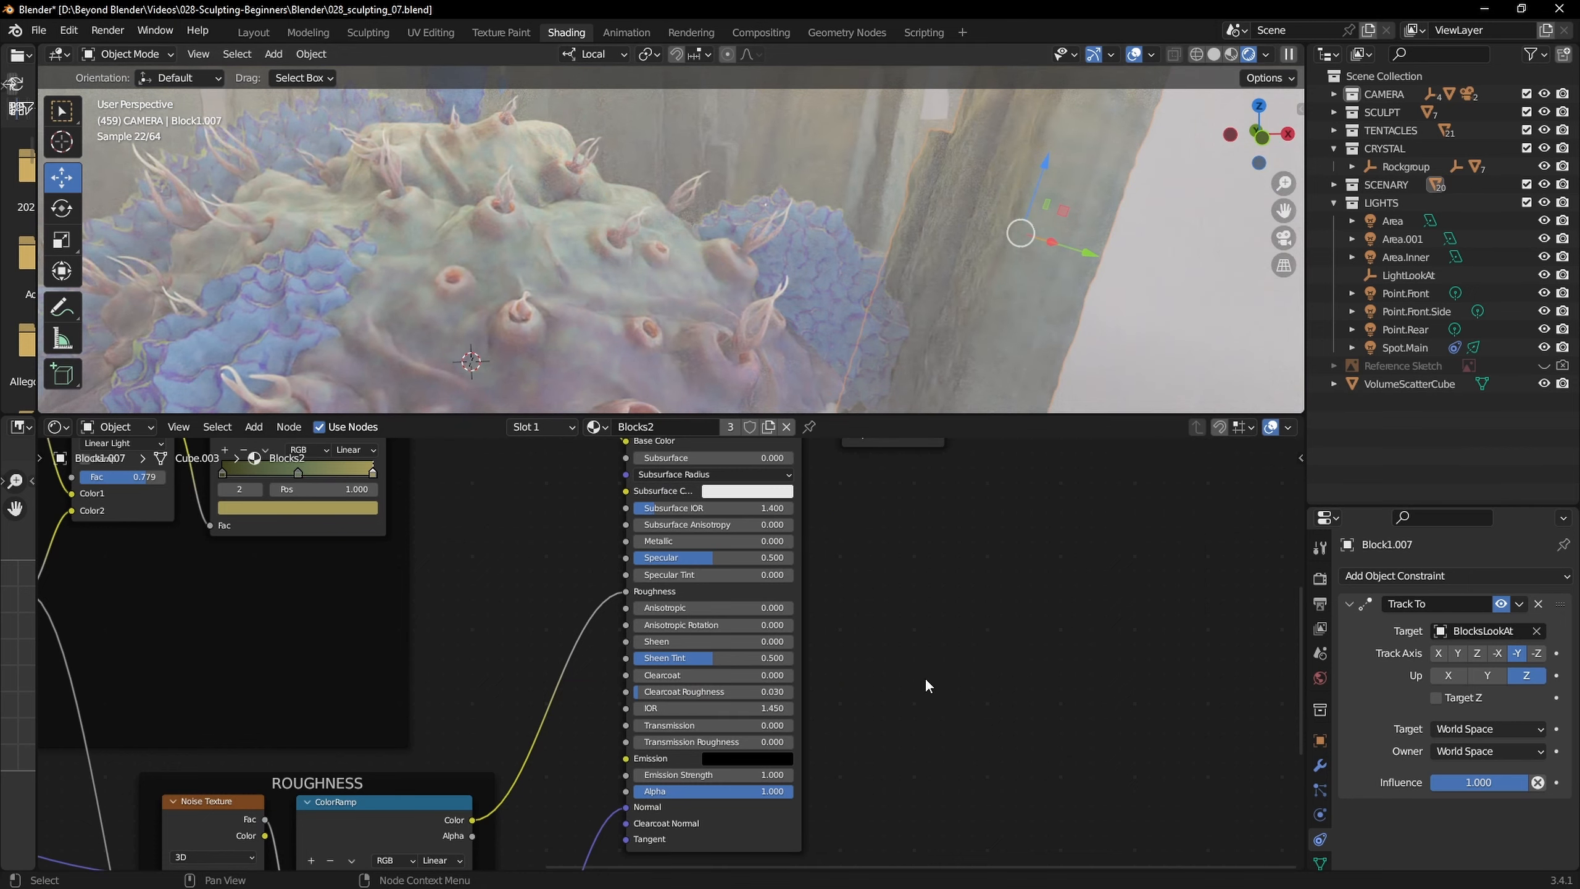
pyautogui.scroll(-4, 924, 676)
pyautogui.moveTo(852, 616); pyautogui.dragTo(1049, 729, button='middle')
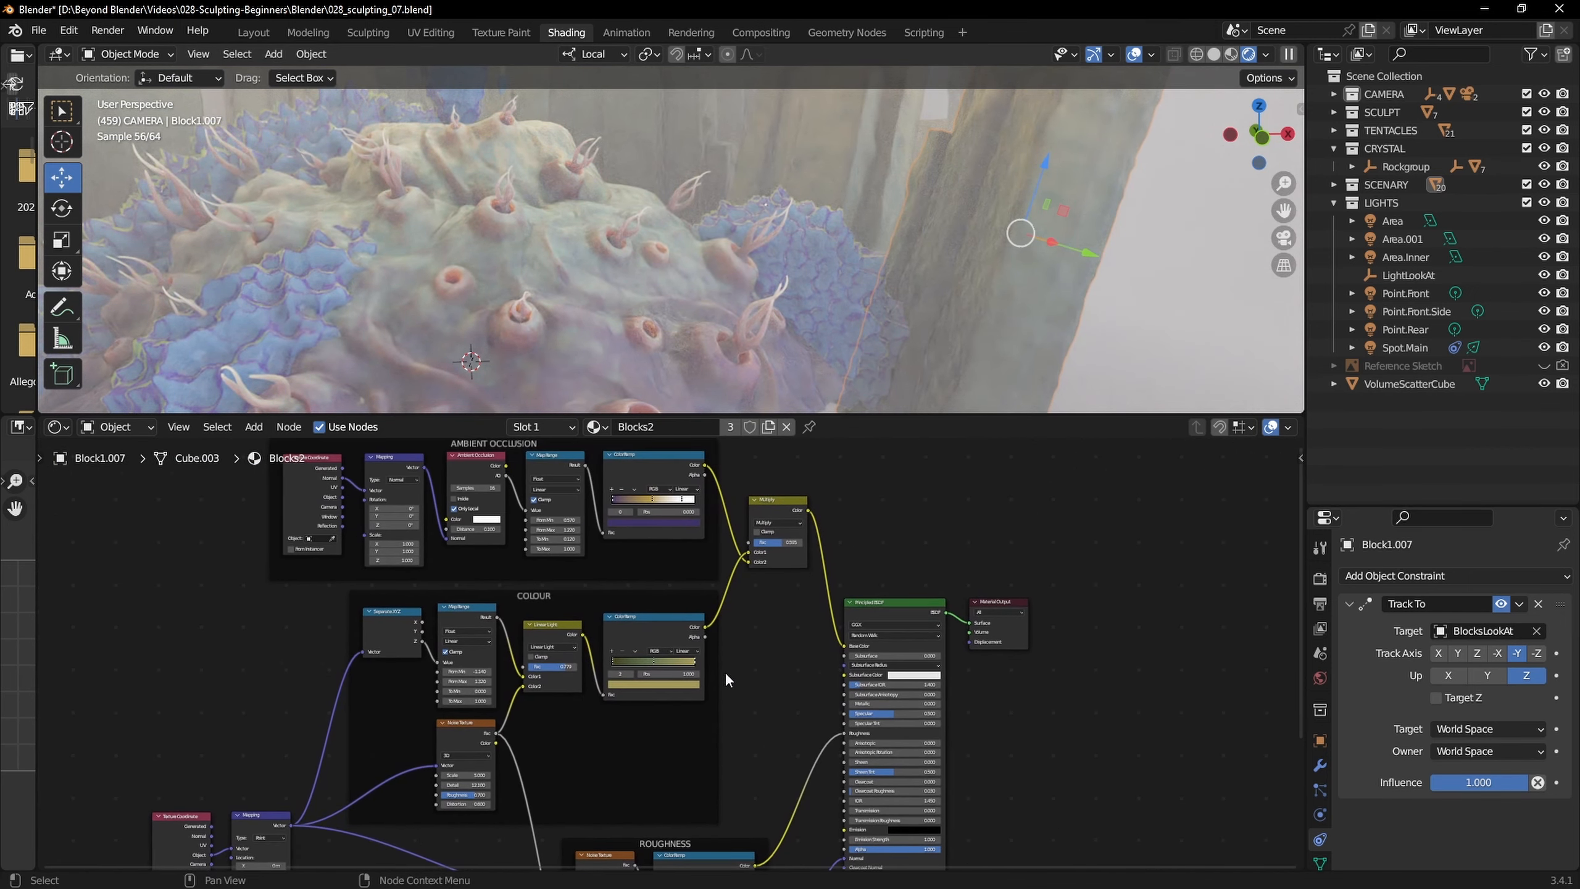
pyautogui.scroll(5, 672, 656)
pyautogui.moveTo(729, 659); pyautogui.dragTo(772, 778, button='middle')
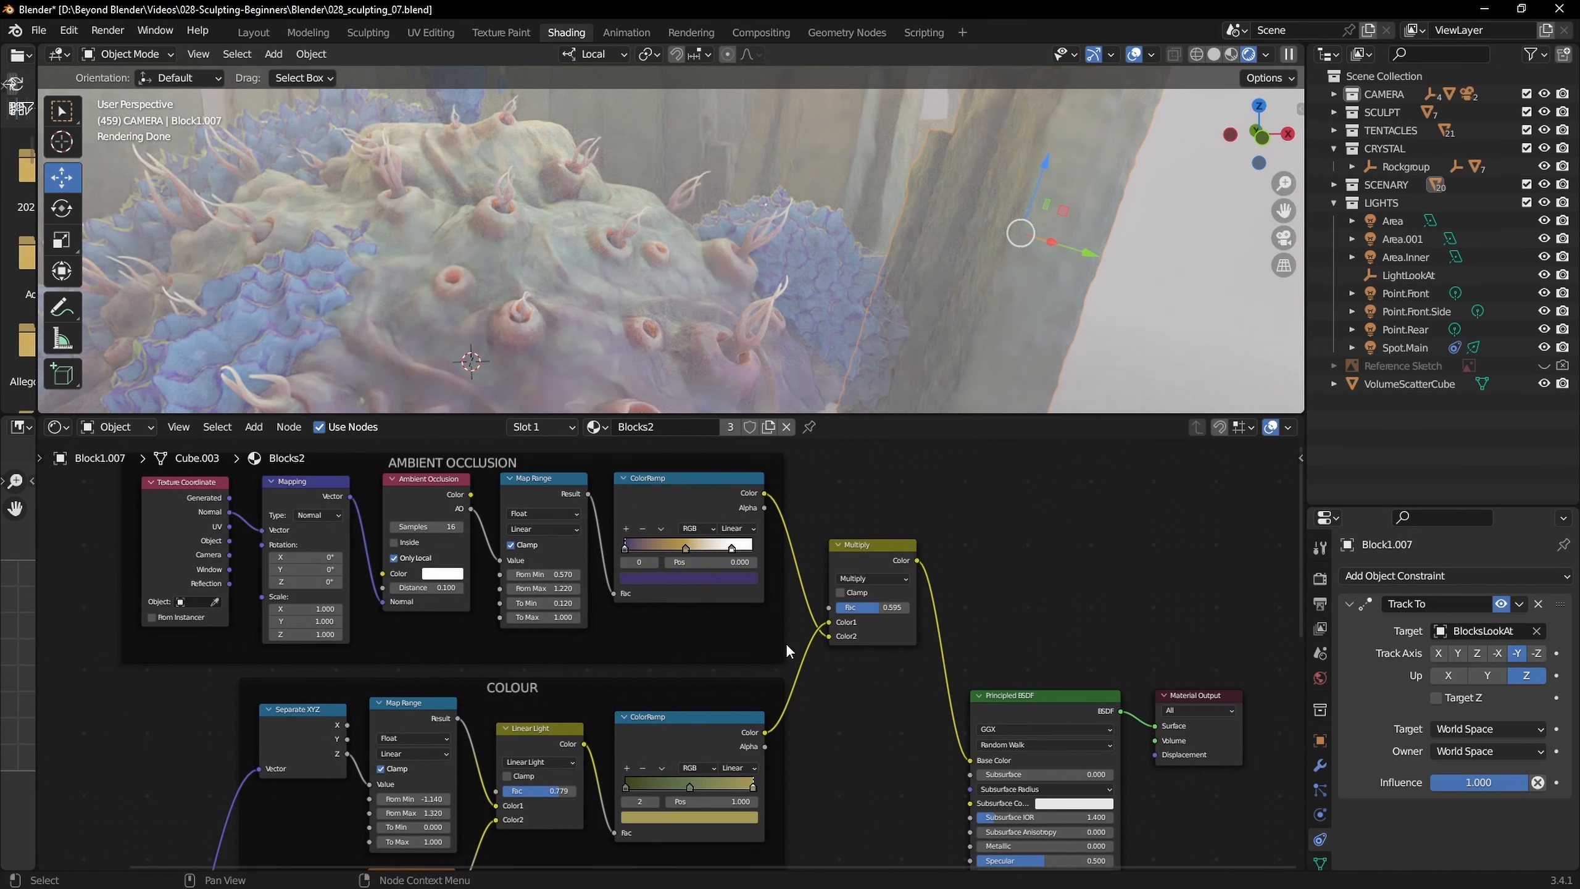
pyautogui.scroll(-3, 790, 654)
pyautogui.moveTo(800, 717); pyautogui.dragTo(839, 659, button='middle')
pyautogui.scroll(4, 741, 608)
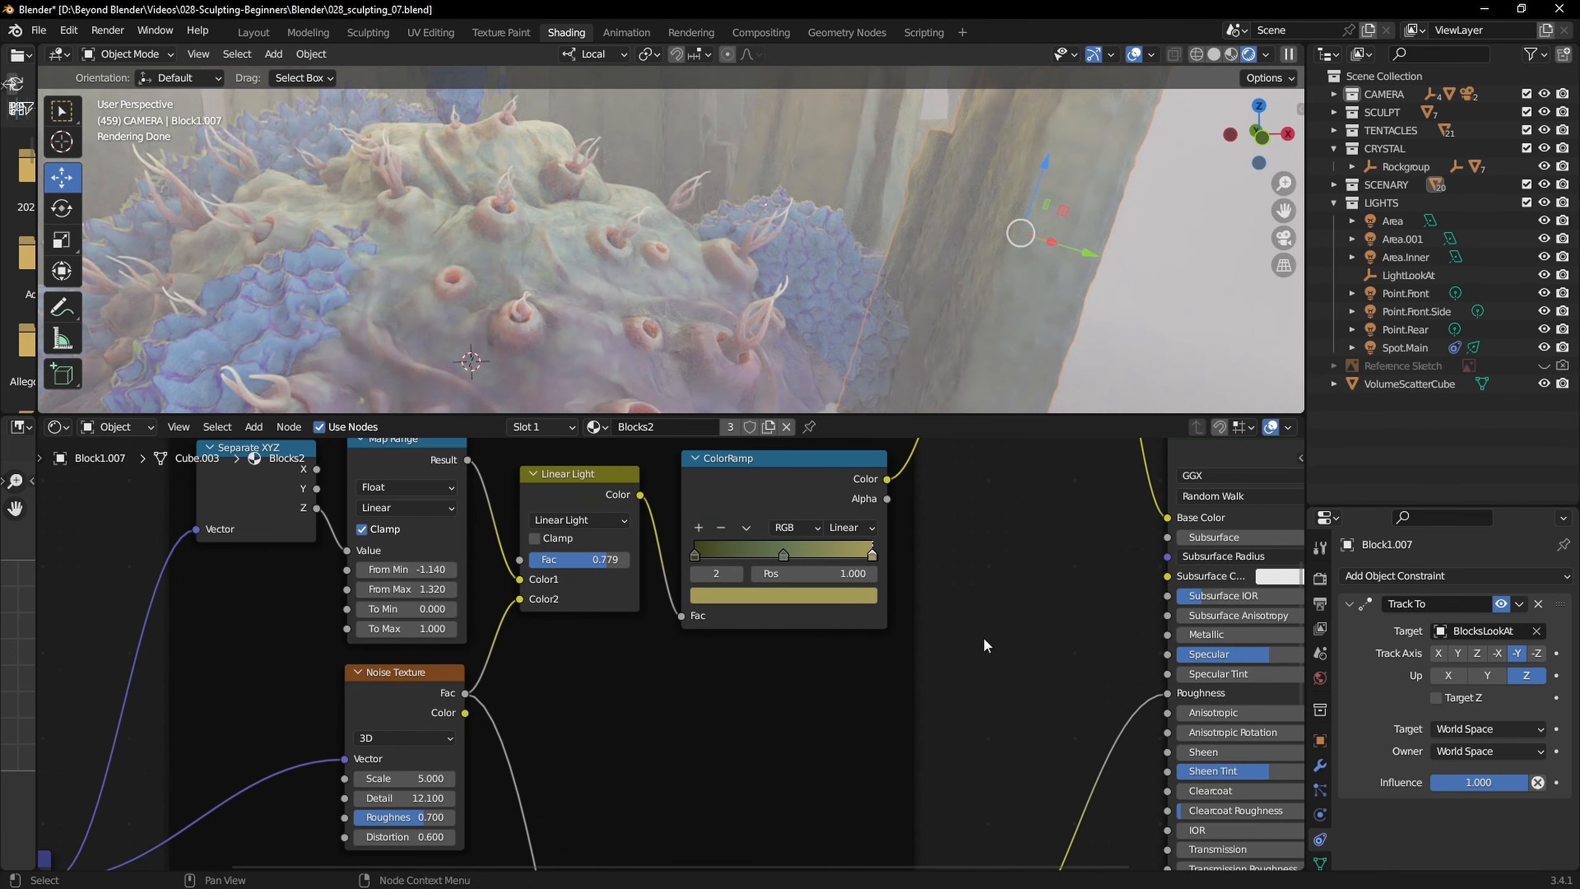
pyautogui.scroll(-4, 982, 638)
pyautogui.moveTo(984, 639); pyautogui.dragTo(935, 634, button='middle')
pyautogui.scroll(-1, 927, 635)
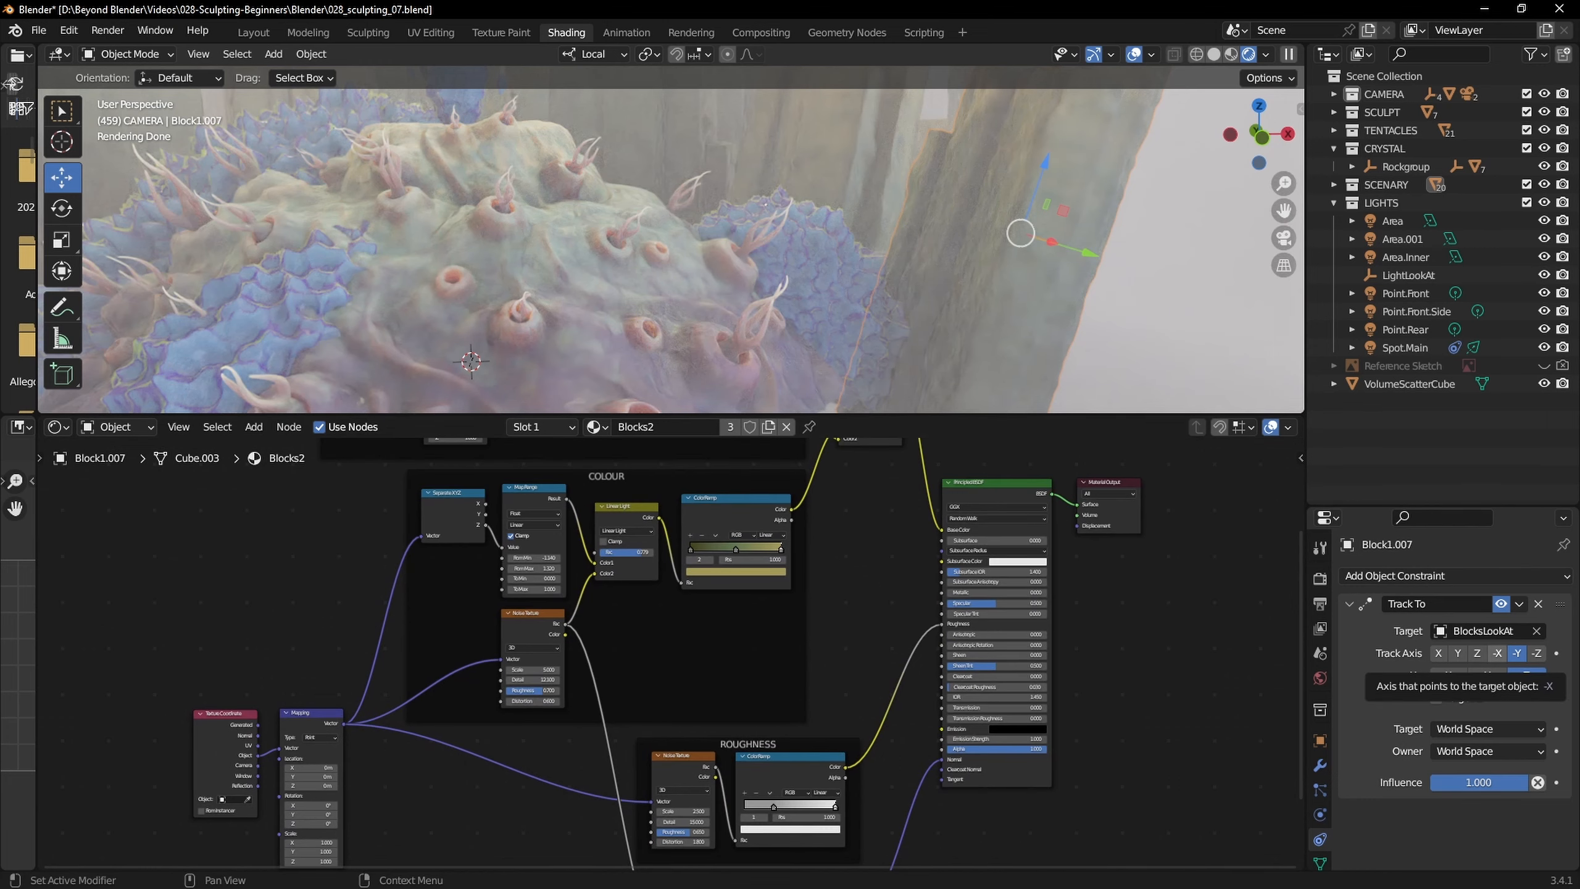
# Switch to the image viewer, maximise it, browse the material reference images up to tentacle_material.png and return to sculpted_base_material_notes.png
pyautogui.hotkey('alt', 'Tab')
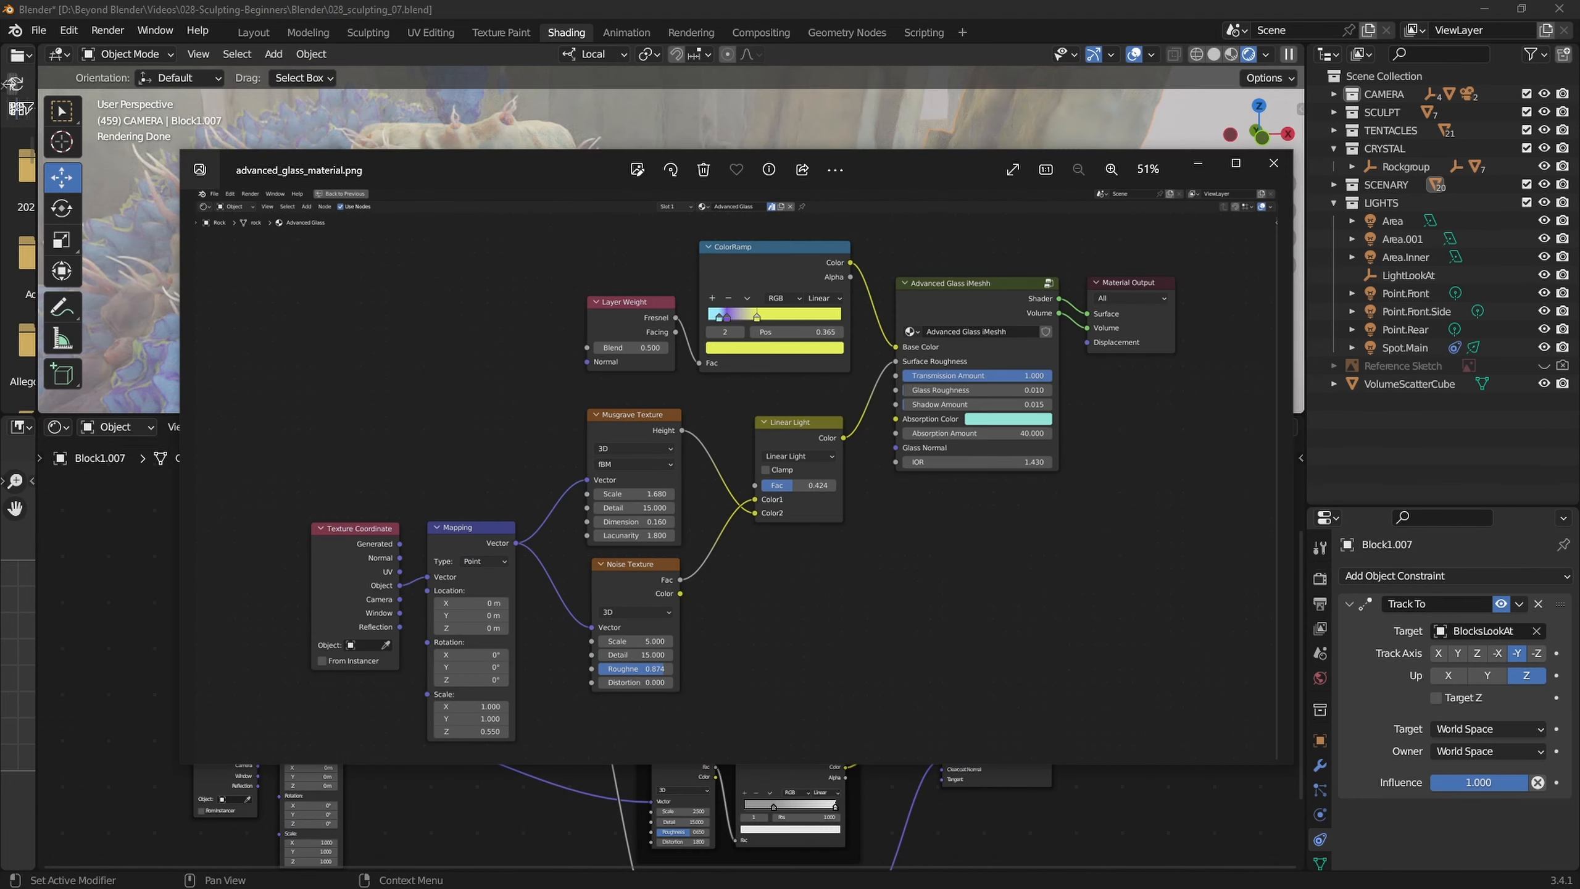
pyautogui.doubleClick(901, 163)
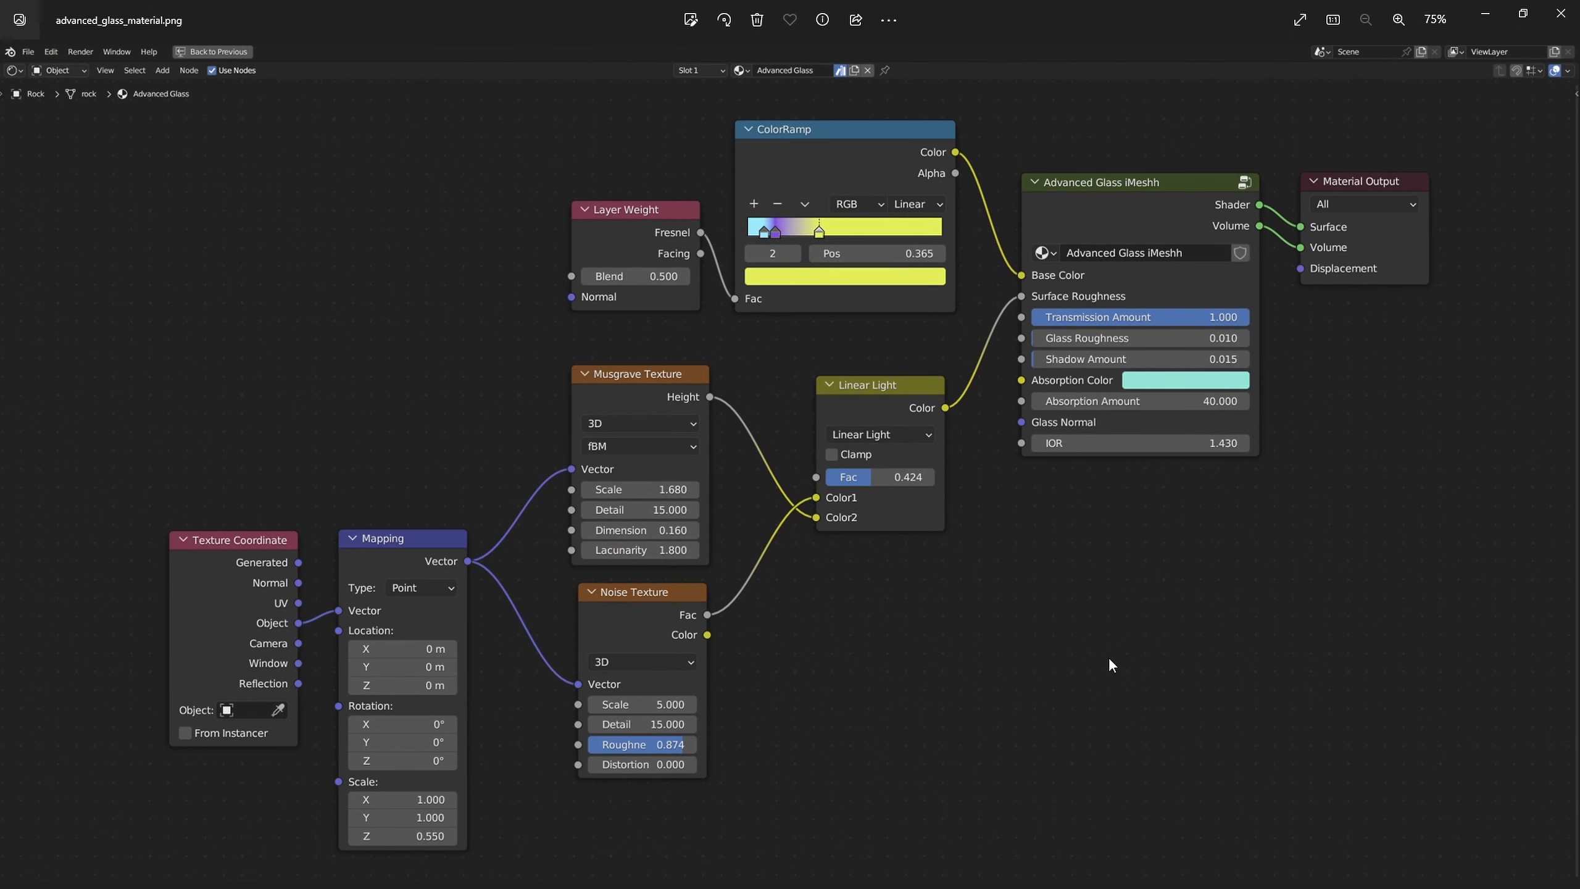
pyautogui.press('Right')
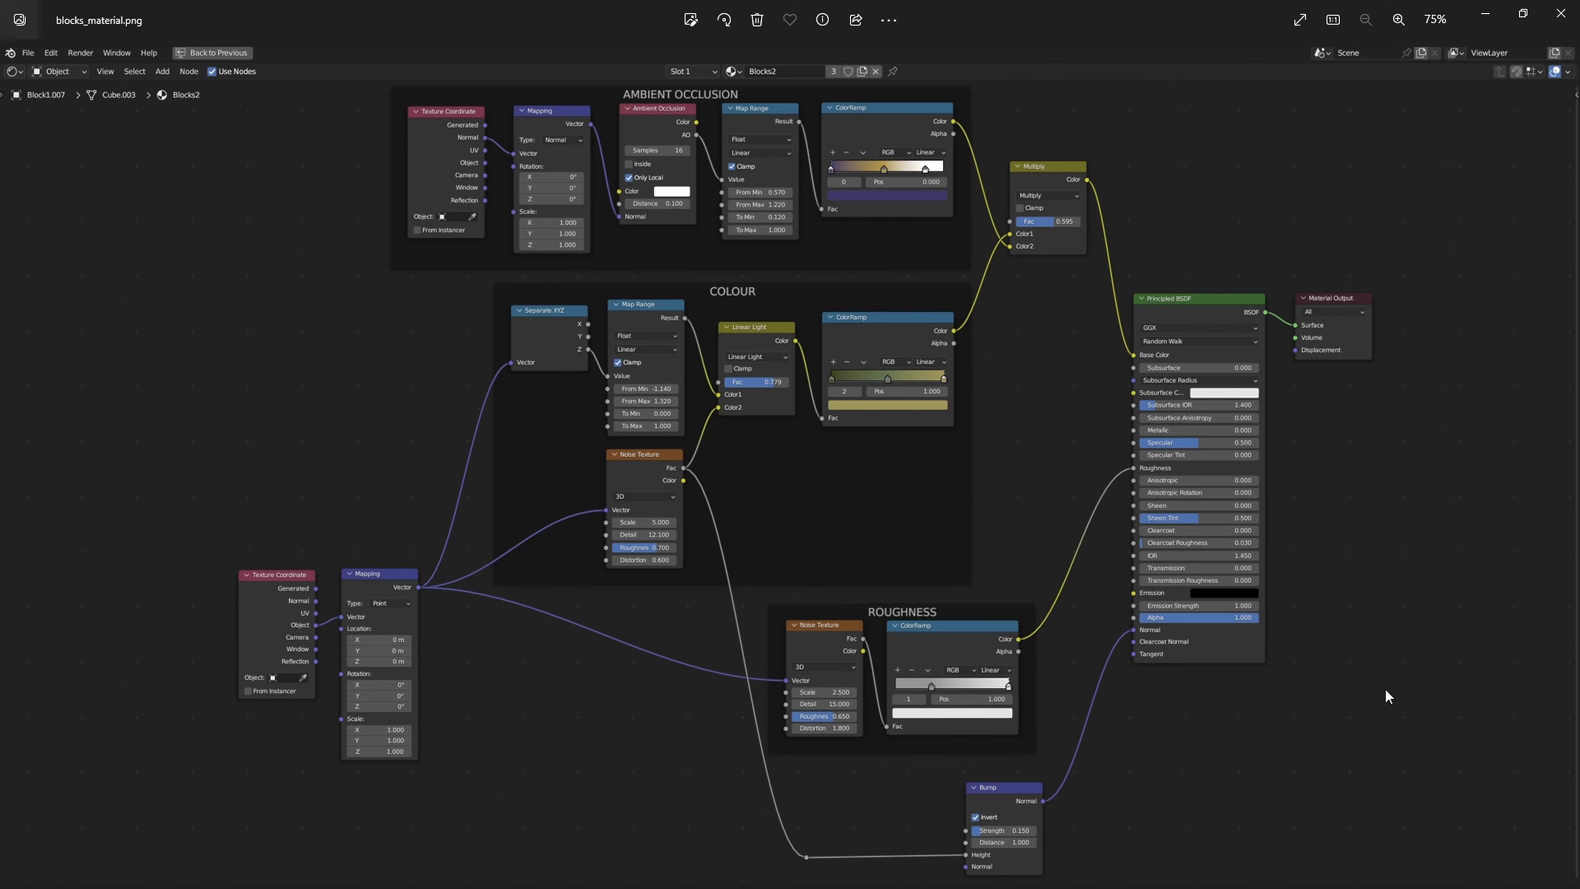
pyautogui.press('Right')
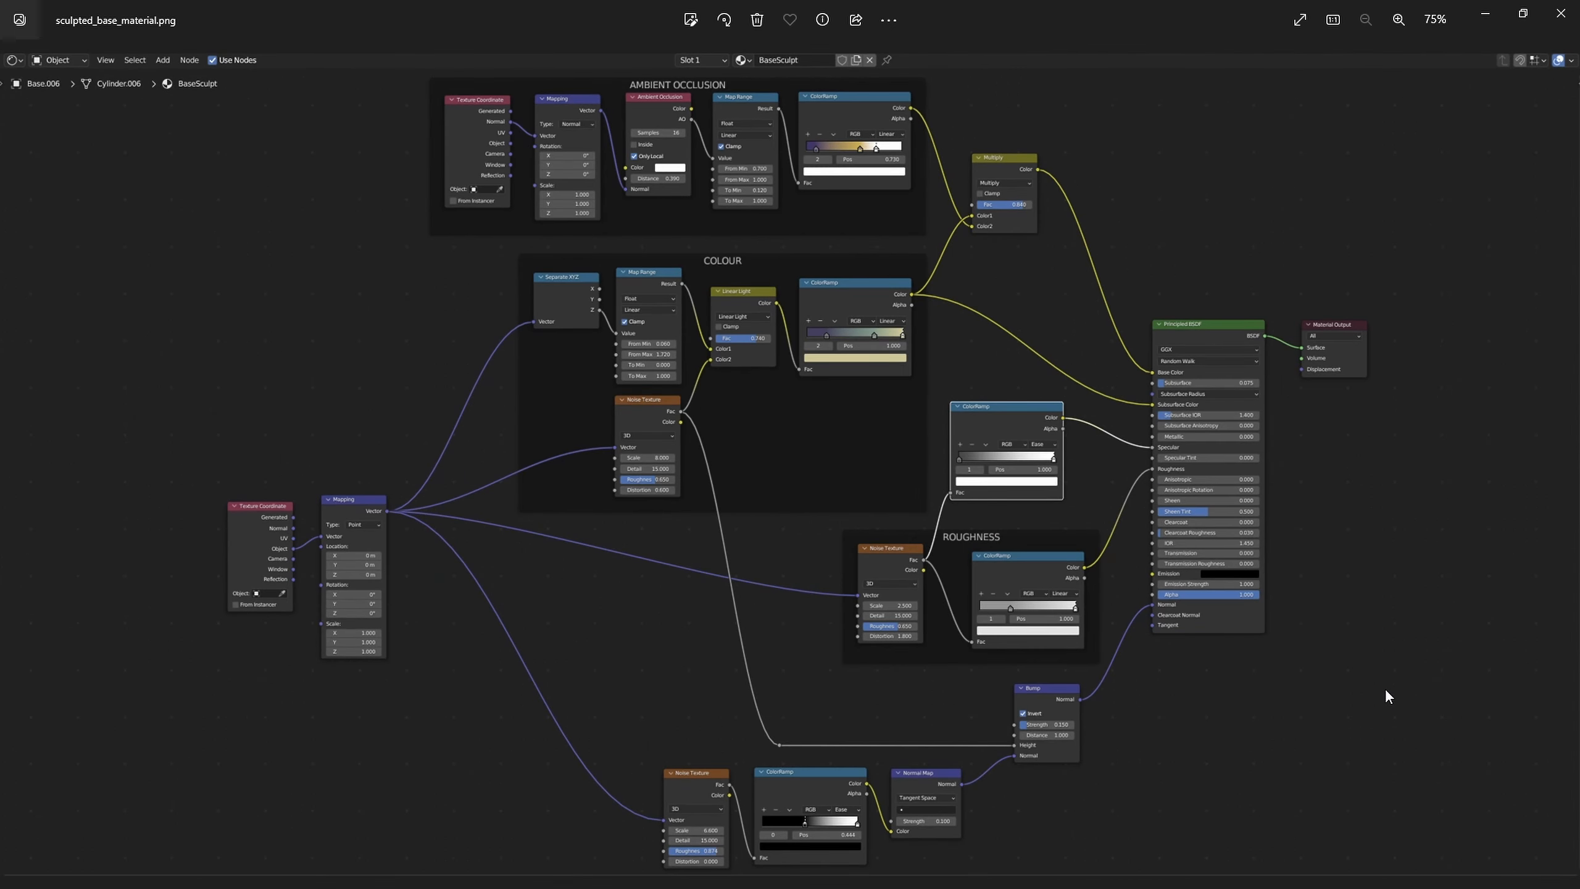
pyautogui.press('Right')
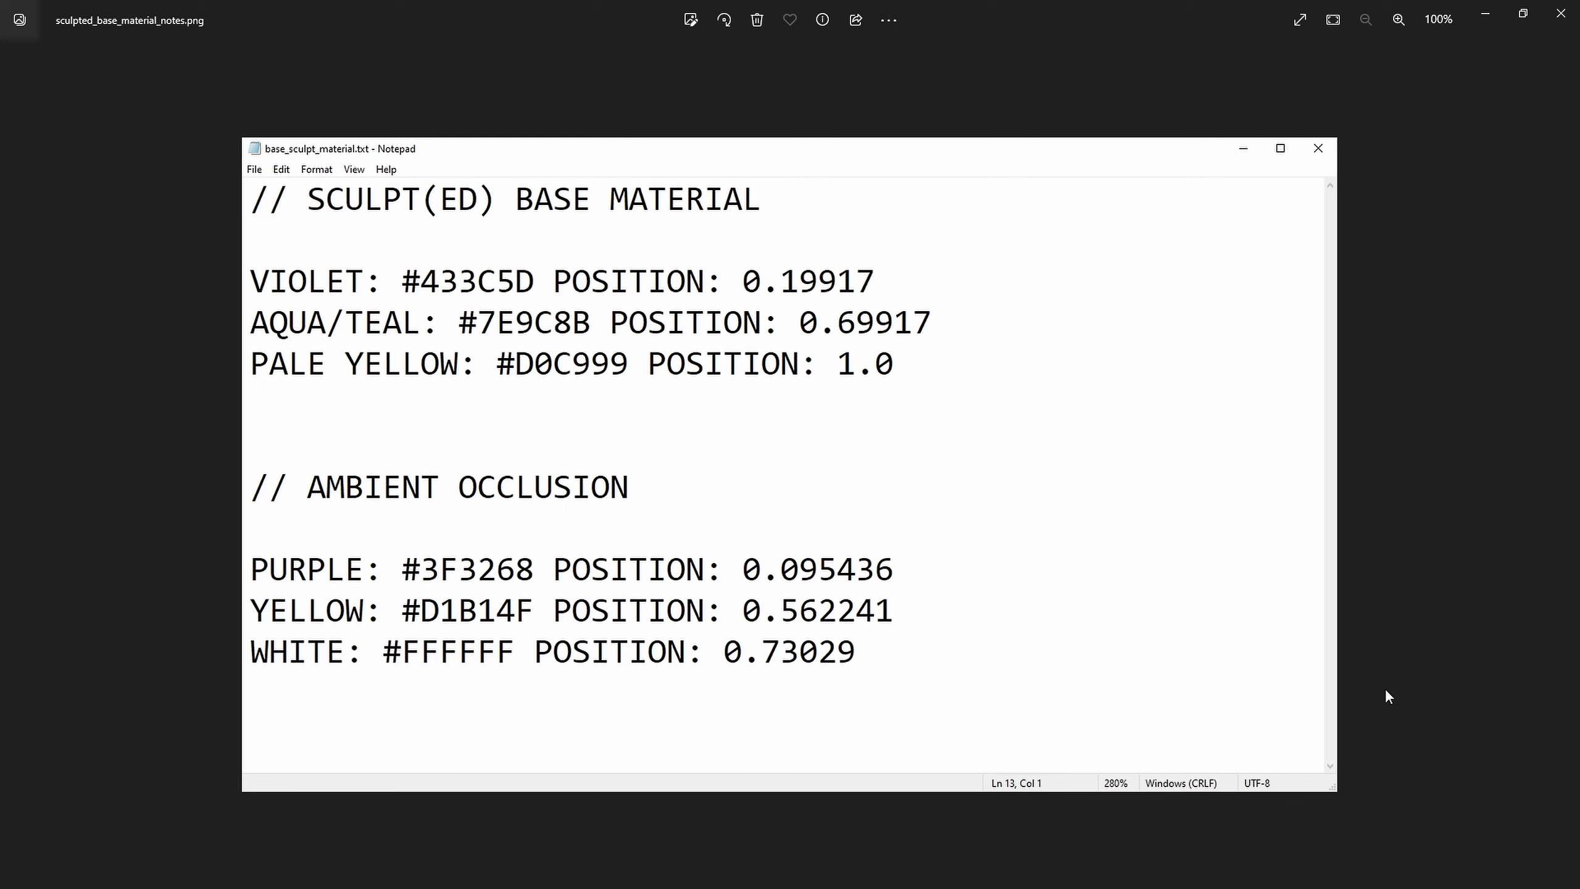
pyautogui.press('Right')
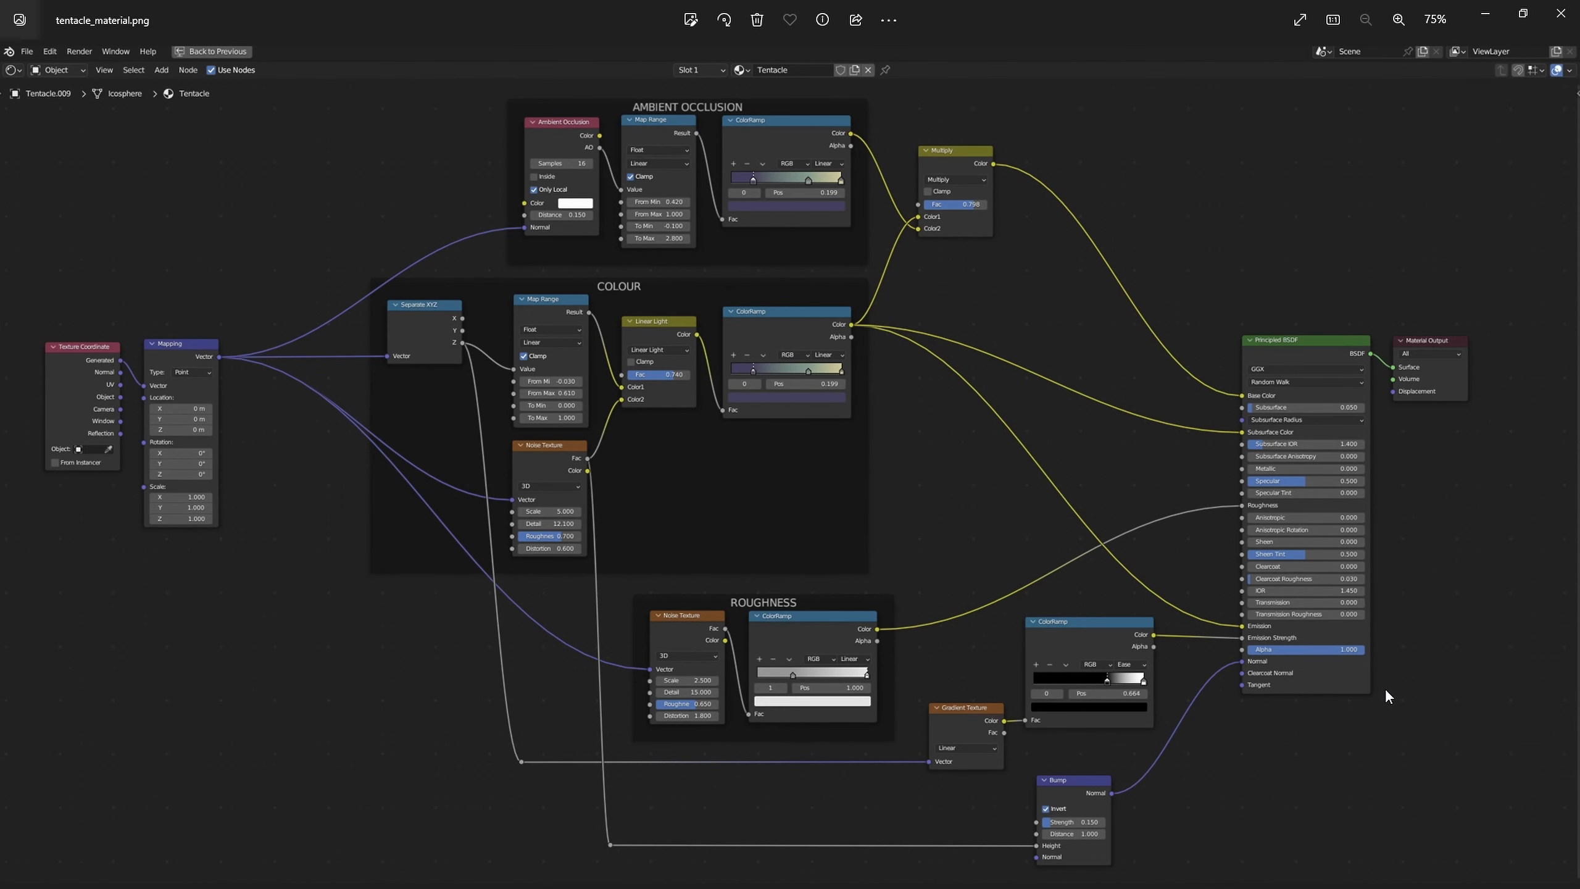
pyautogui.press('Left')
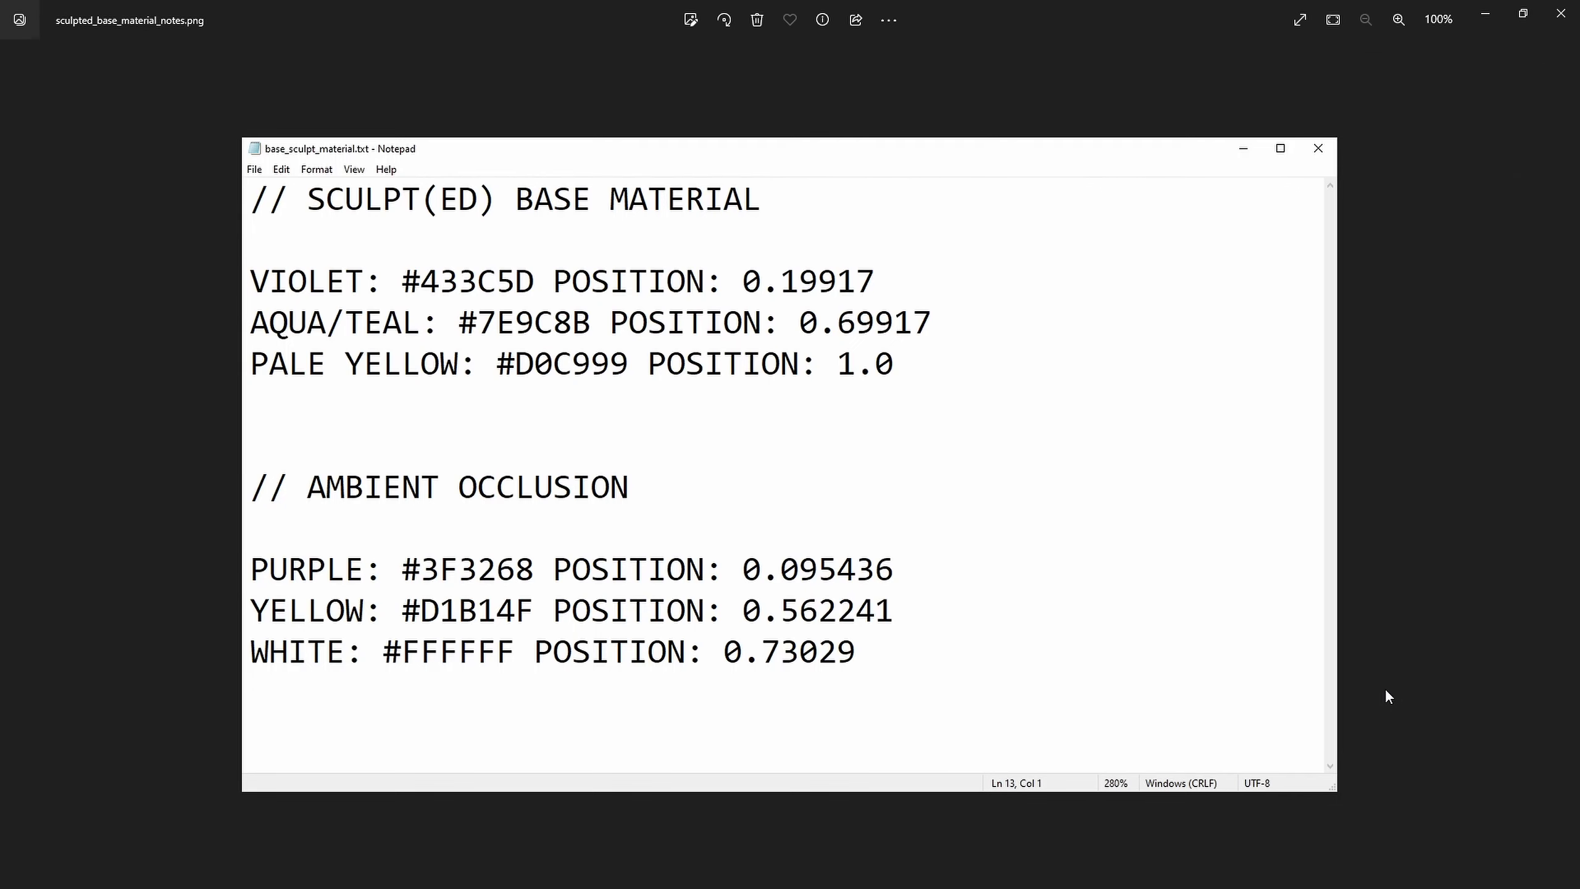
# Browse the reference images back through the base sculpt and blocks materials to advanced_glass_material.png, and close the image viewer
pyautogui.press('Left')
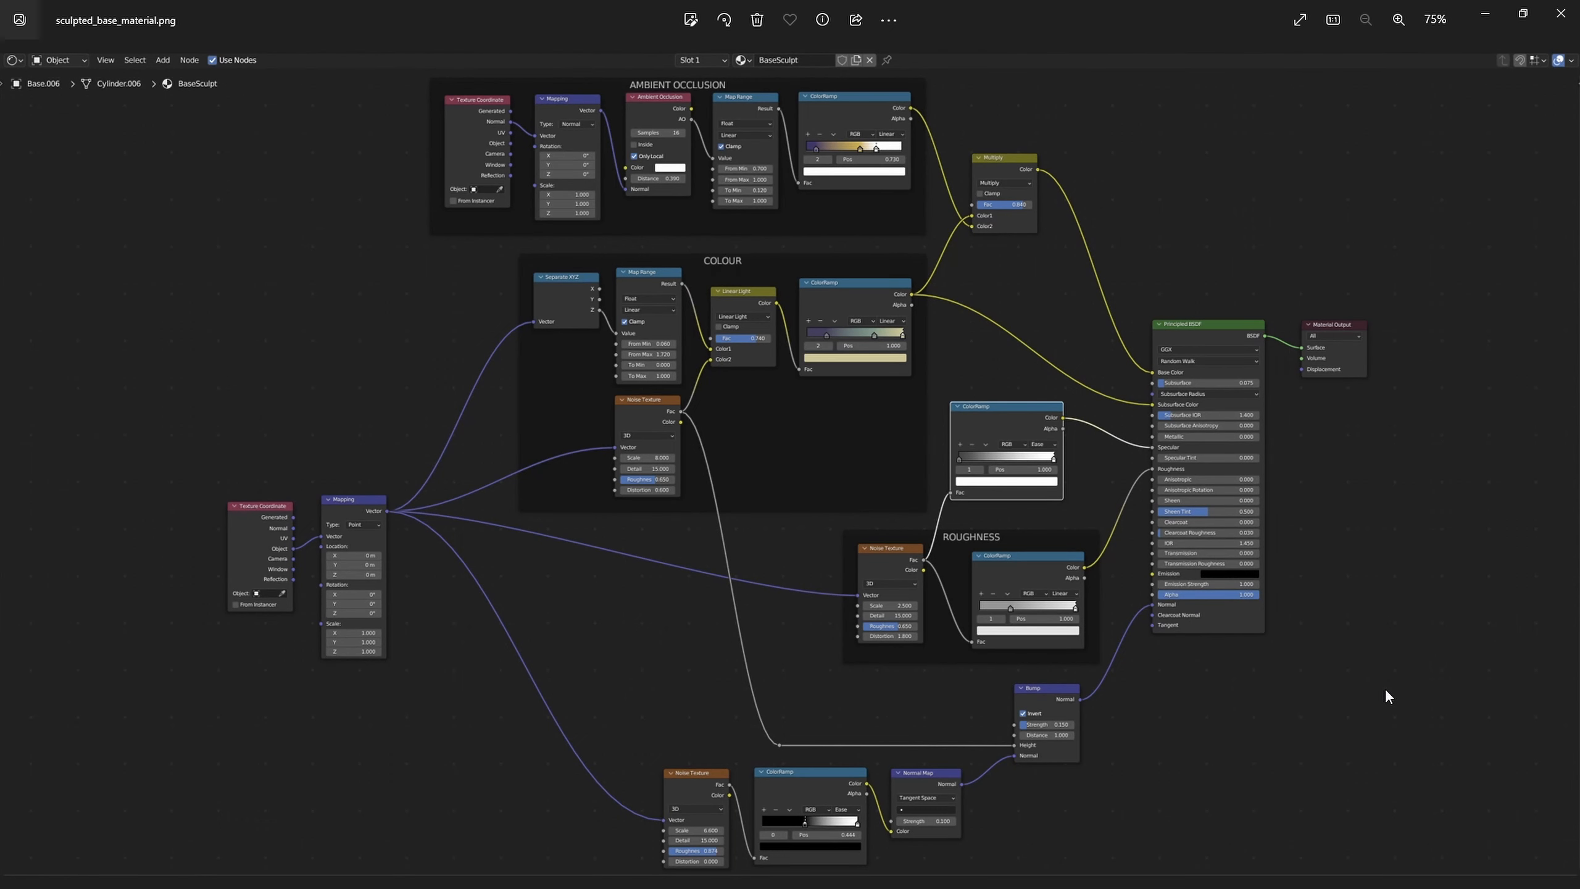
pyautogui.press('Left')
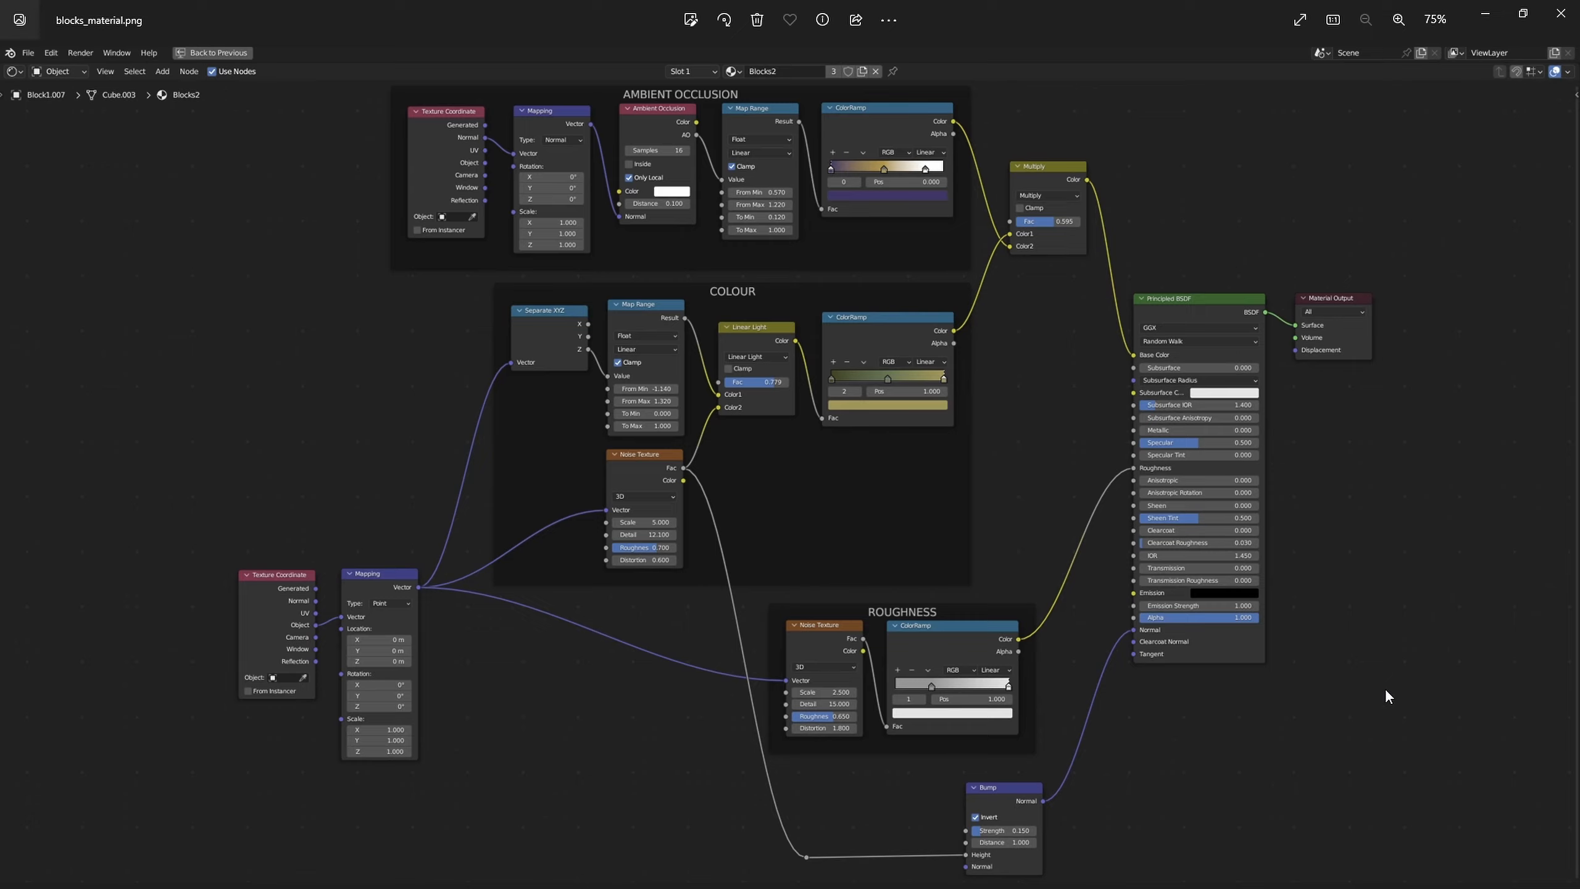
pyautogui.press('Left')
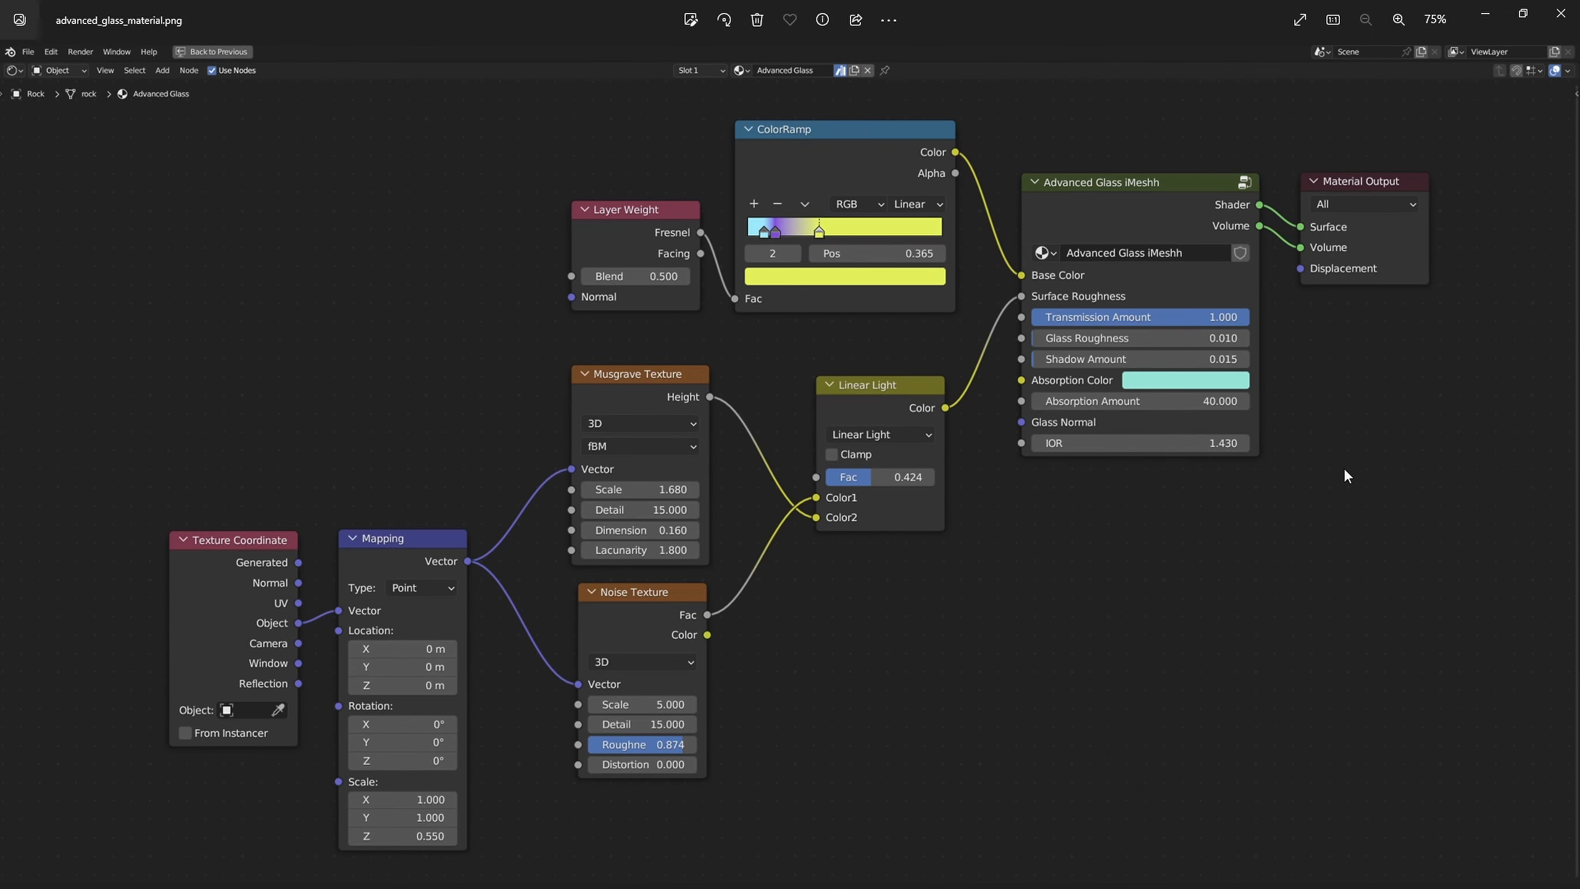
pyautogui.click(1561, 12)
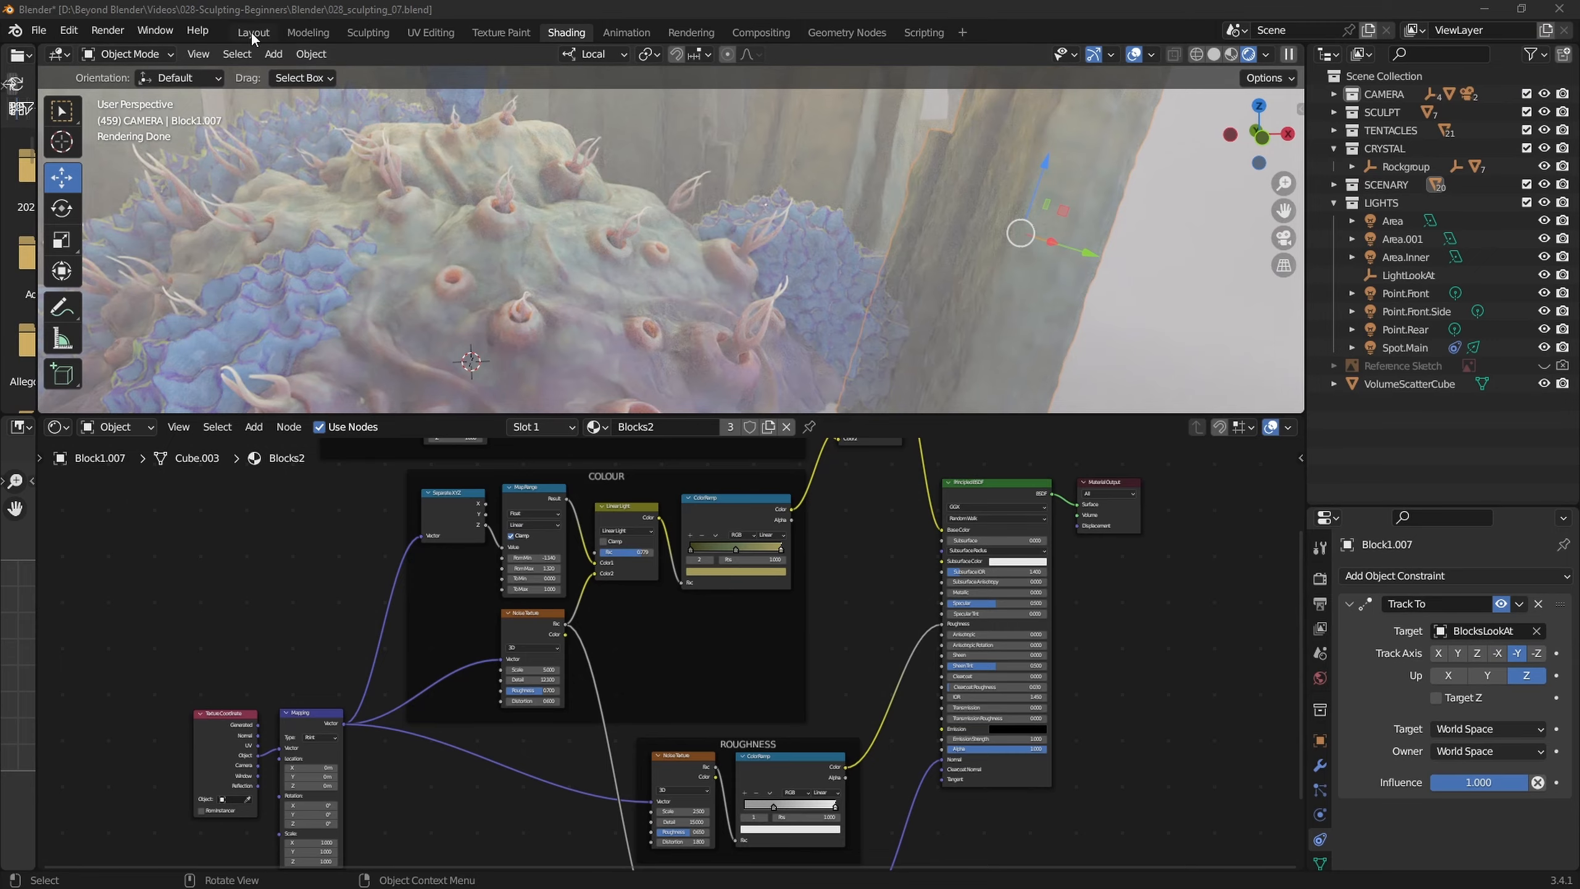
# Open the Layout workspace, inspect the whole scene from outside, and look through the active camera
pyautogui.click(251, 31)
pyautogui.click(648, 271)
pyautogui.scroll(-4, 656, 294)
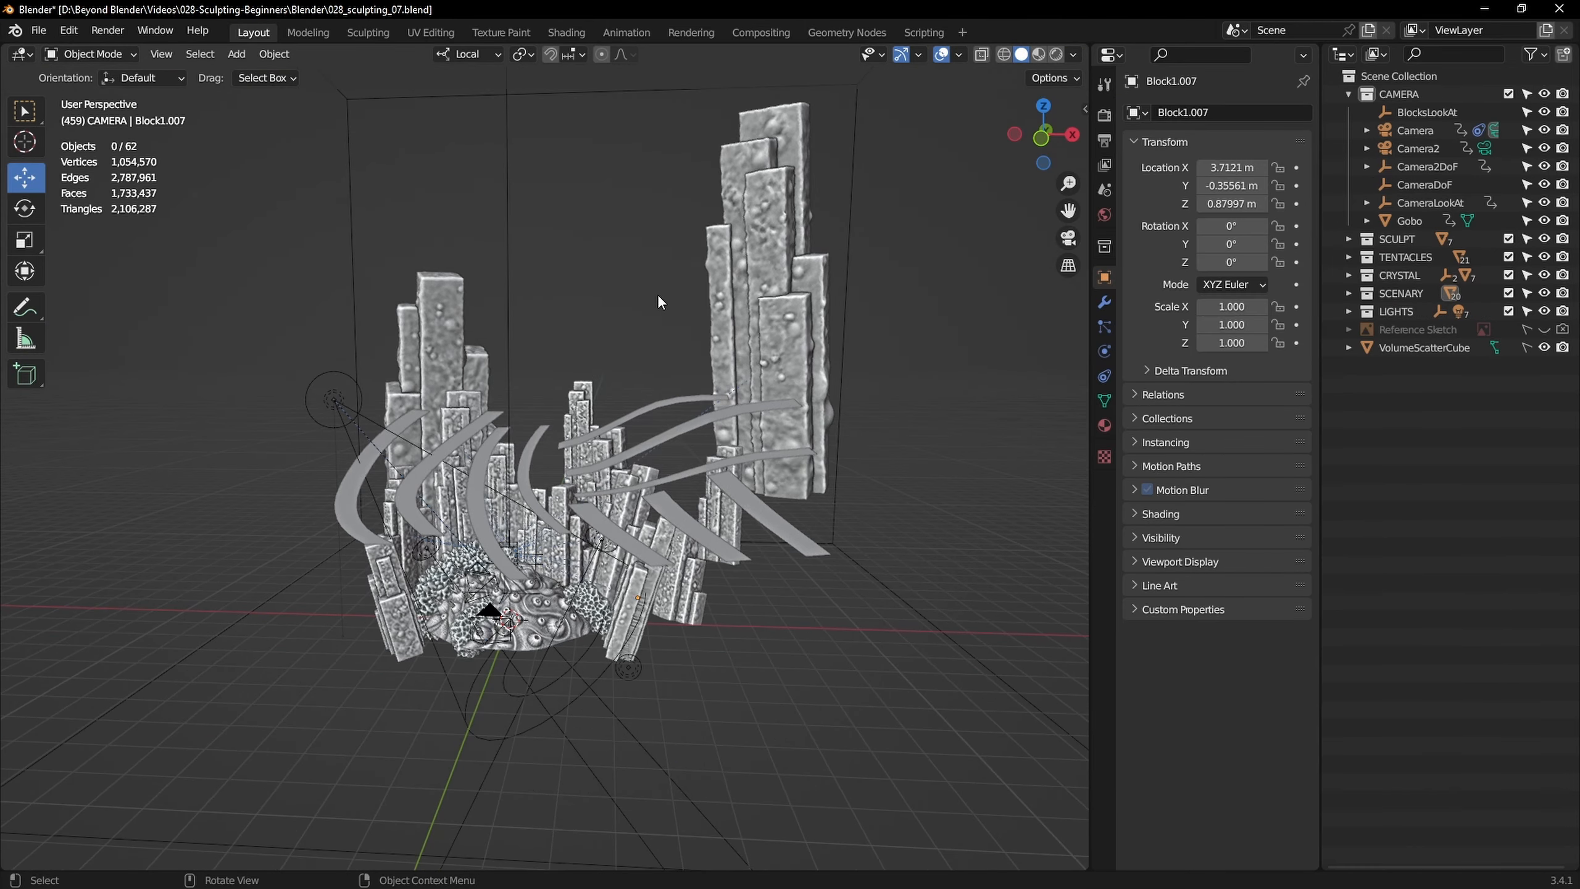
pyautogui.moveTo(657, 294); pyautogui.dragTo(752, 385, button='middle')
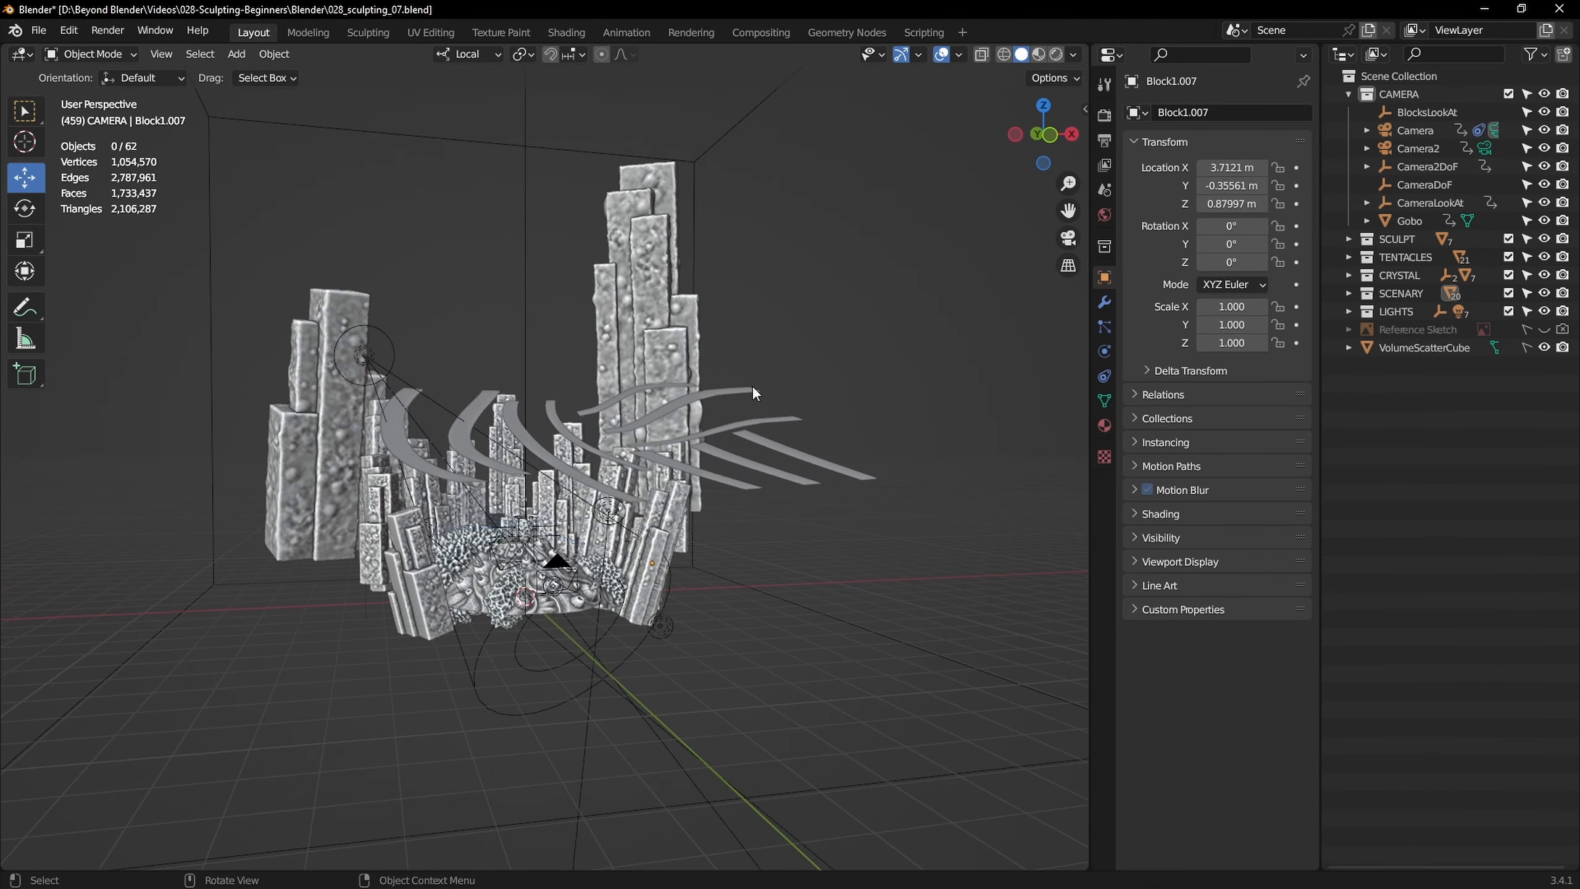
pyautogui.press('KP_0')
pyautogui.scroll(3, 768, 404)
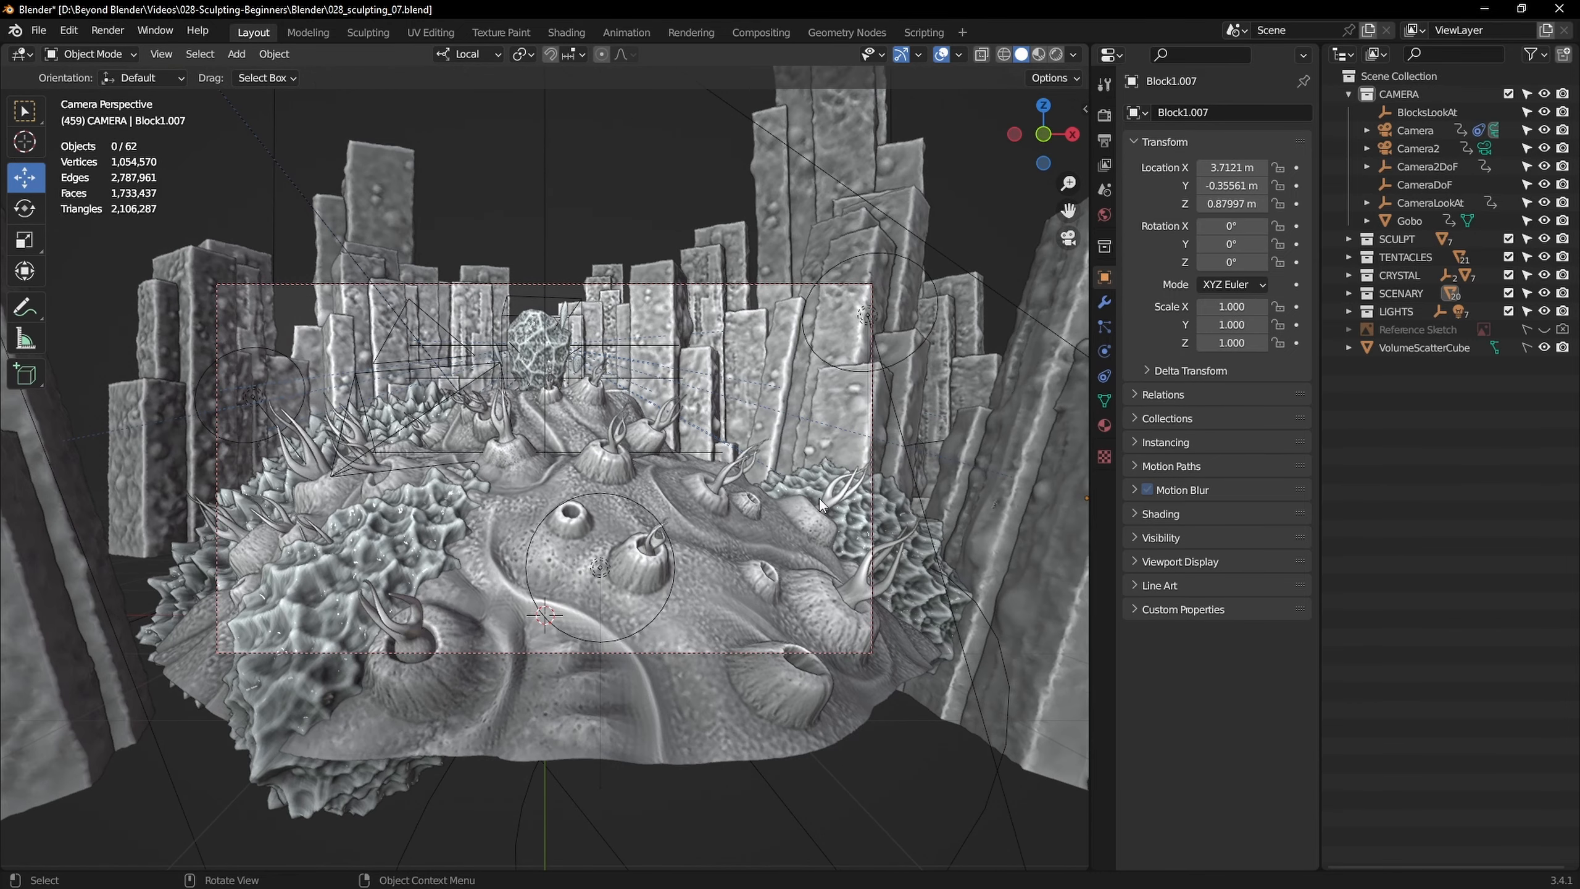
# Preview the camera view in rendered shading with overlays and gizmos hidden, and return to solid shading
pyautogui.click(1055, 55)
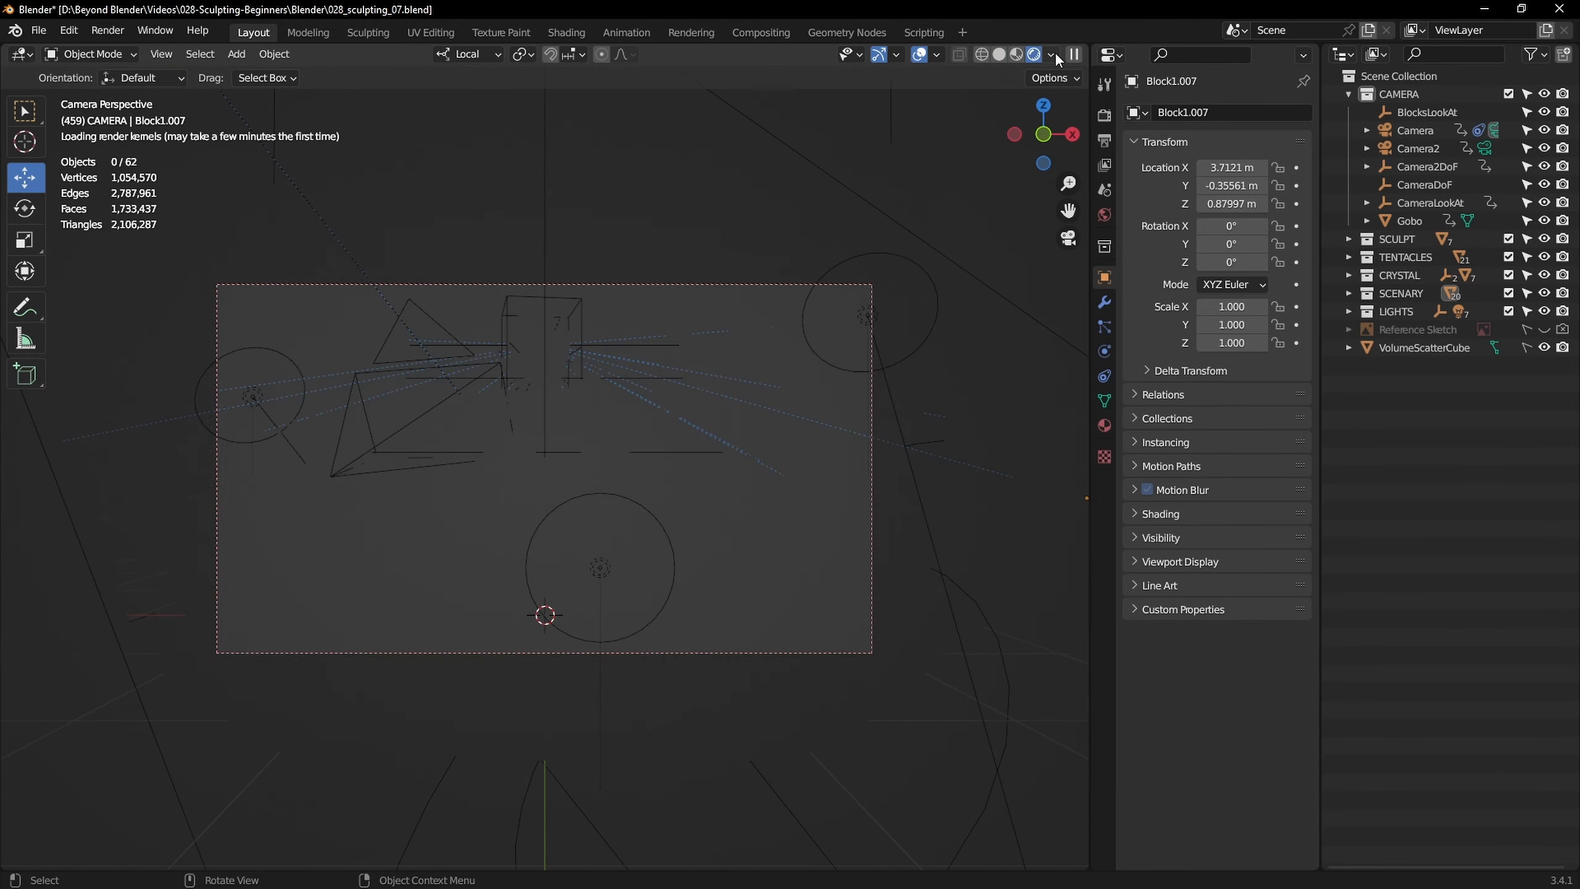
pyautogui.click(920, 54)
pyautogui.click(879, 55)
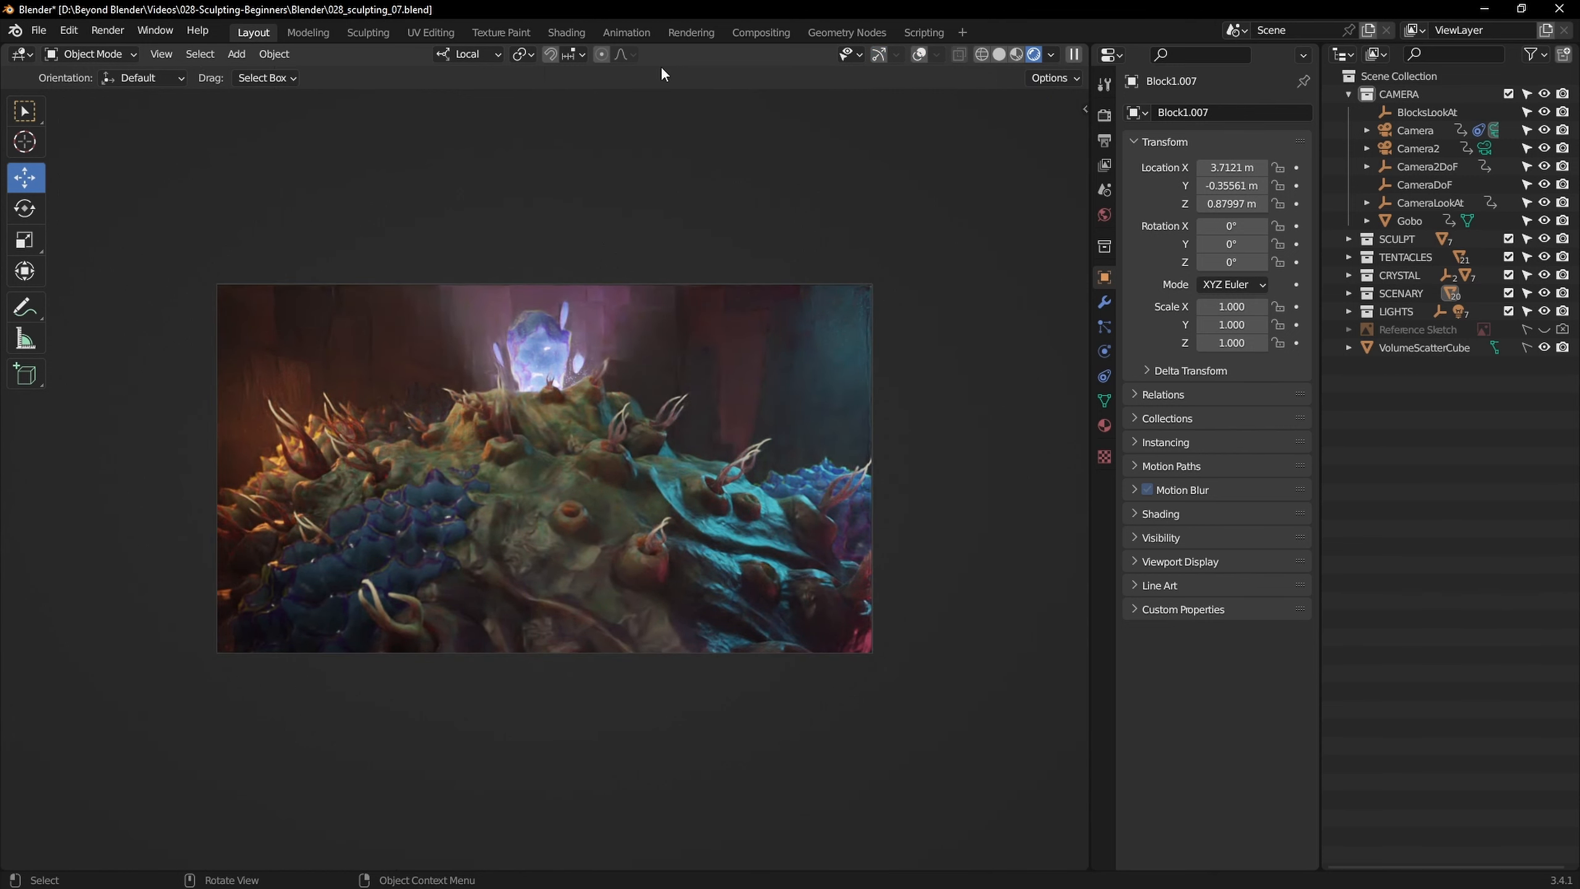
pyautogui.click(999, 54)
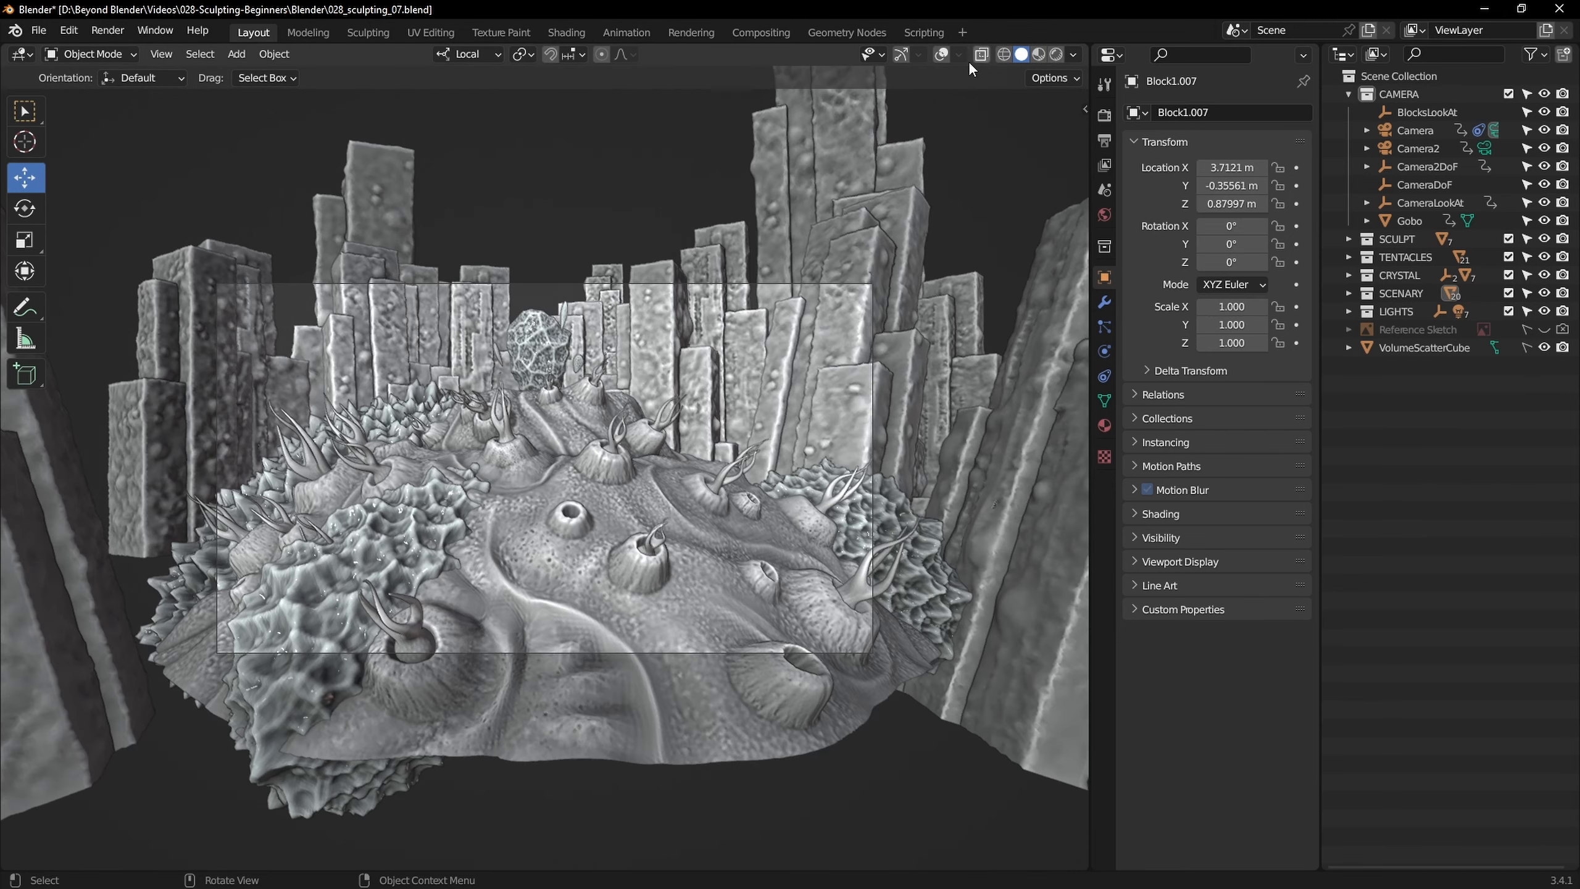
# Open the Animation workspace, jump to frame 1, and widen the camera viewport beside the scene view
pyautogui.click(622, 31)
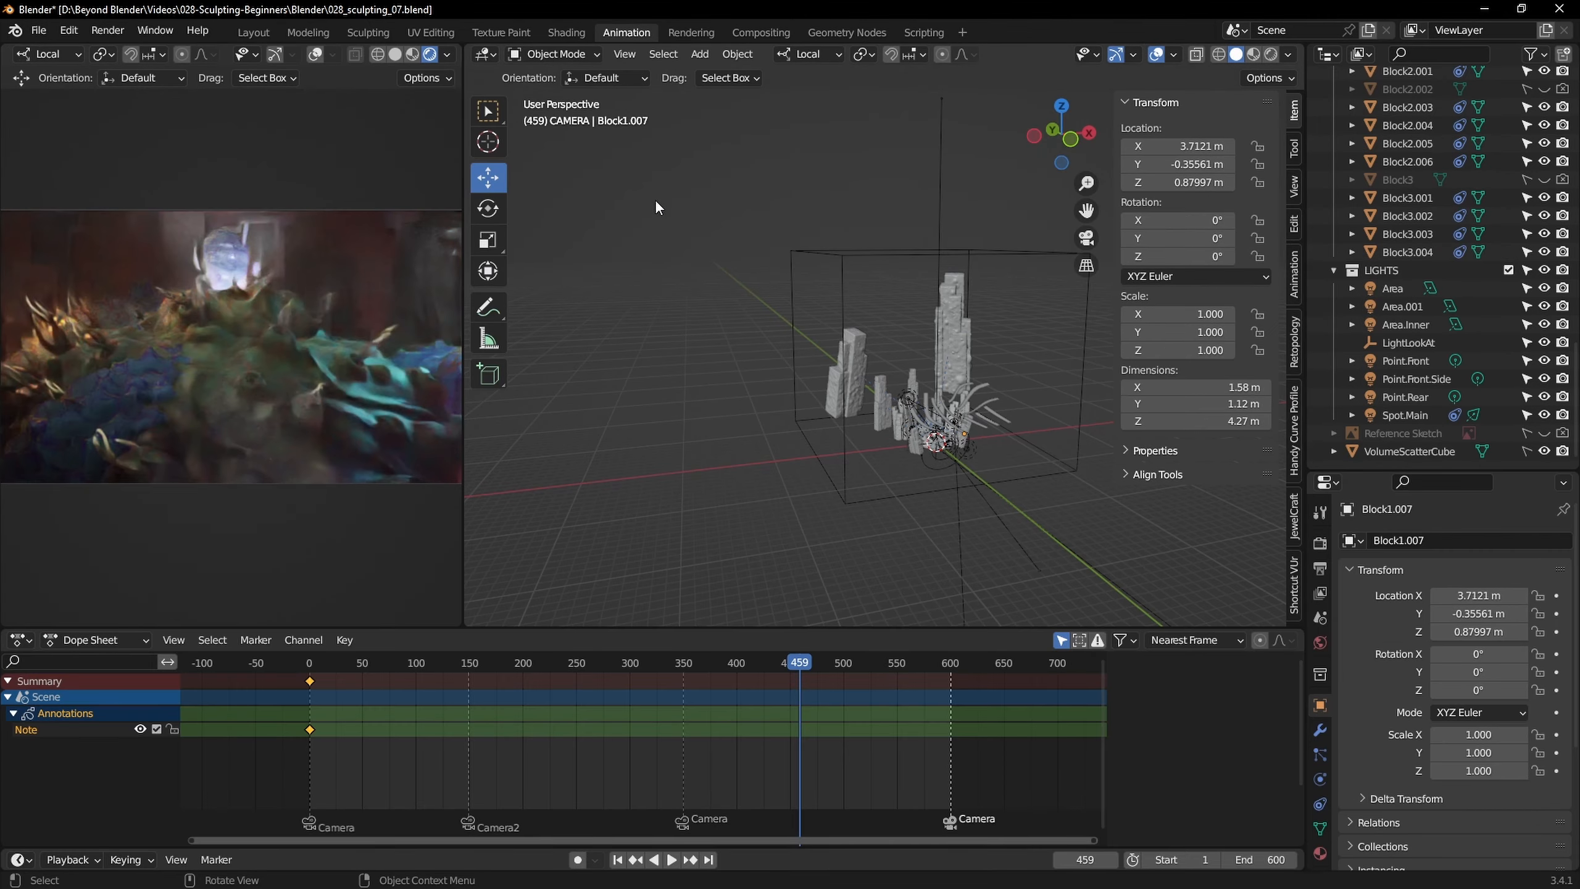
pyautogui.scroll(6, 846, 386)
pyautogui.moveTo(827, 349)
pyautogui.mouseDown(button='middle')
pyautogui.moveTo(846, 386)
pyautogui.moveTo(961, 422)
pyautogui.moveTo(835, 390)
pyautogui.moveTo(948, 374)
pyautogui.mouseUp(button='middle')
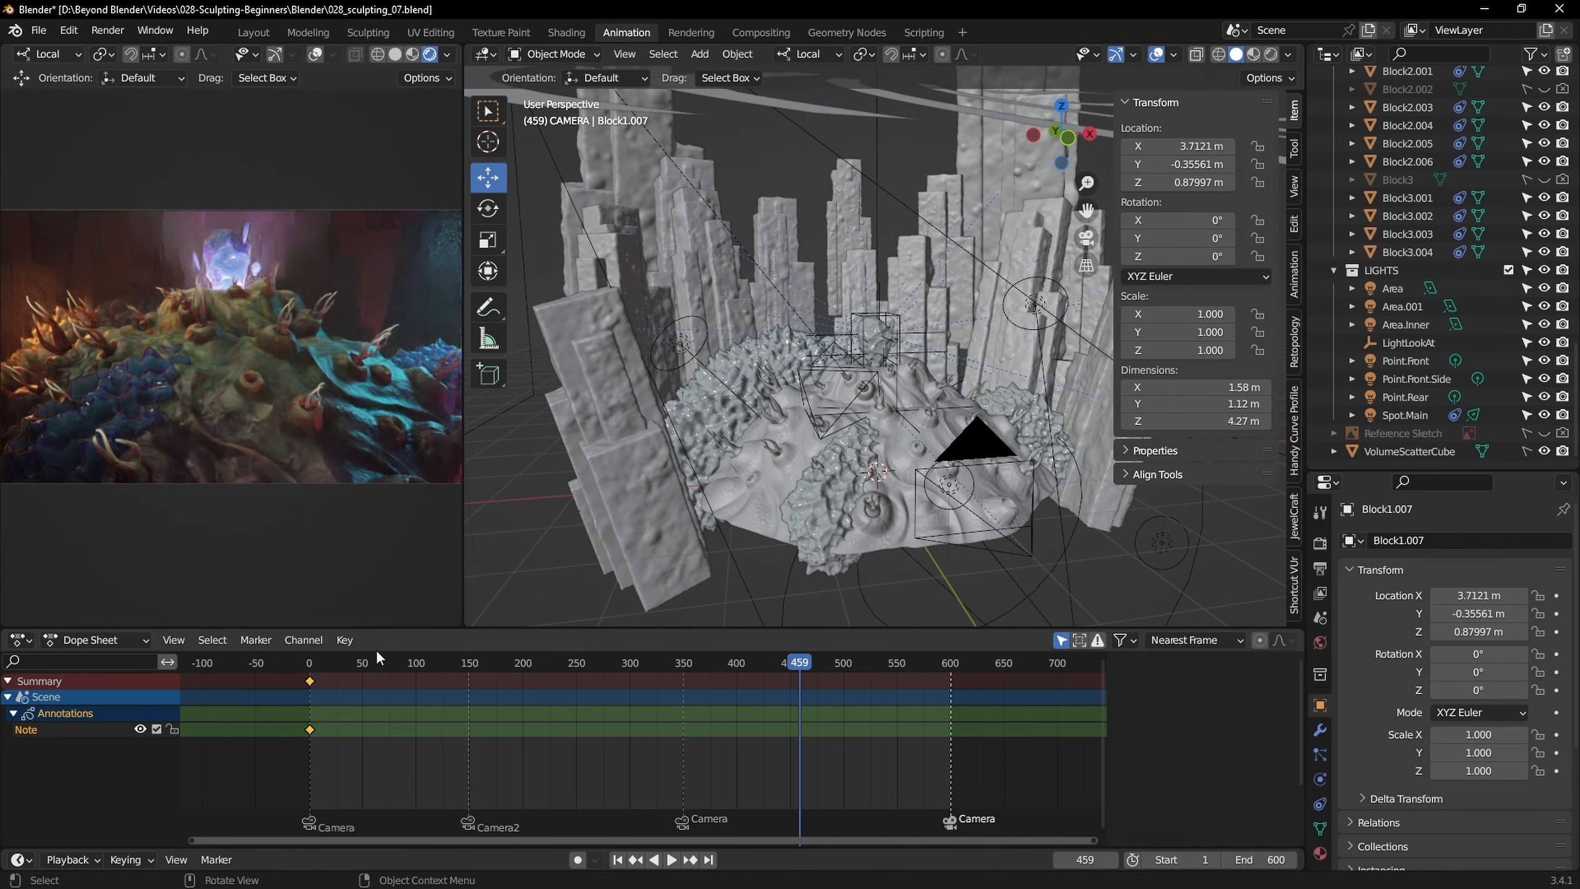
pyautogui.hotkey('shift', 'Left')
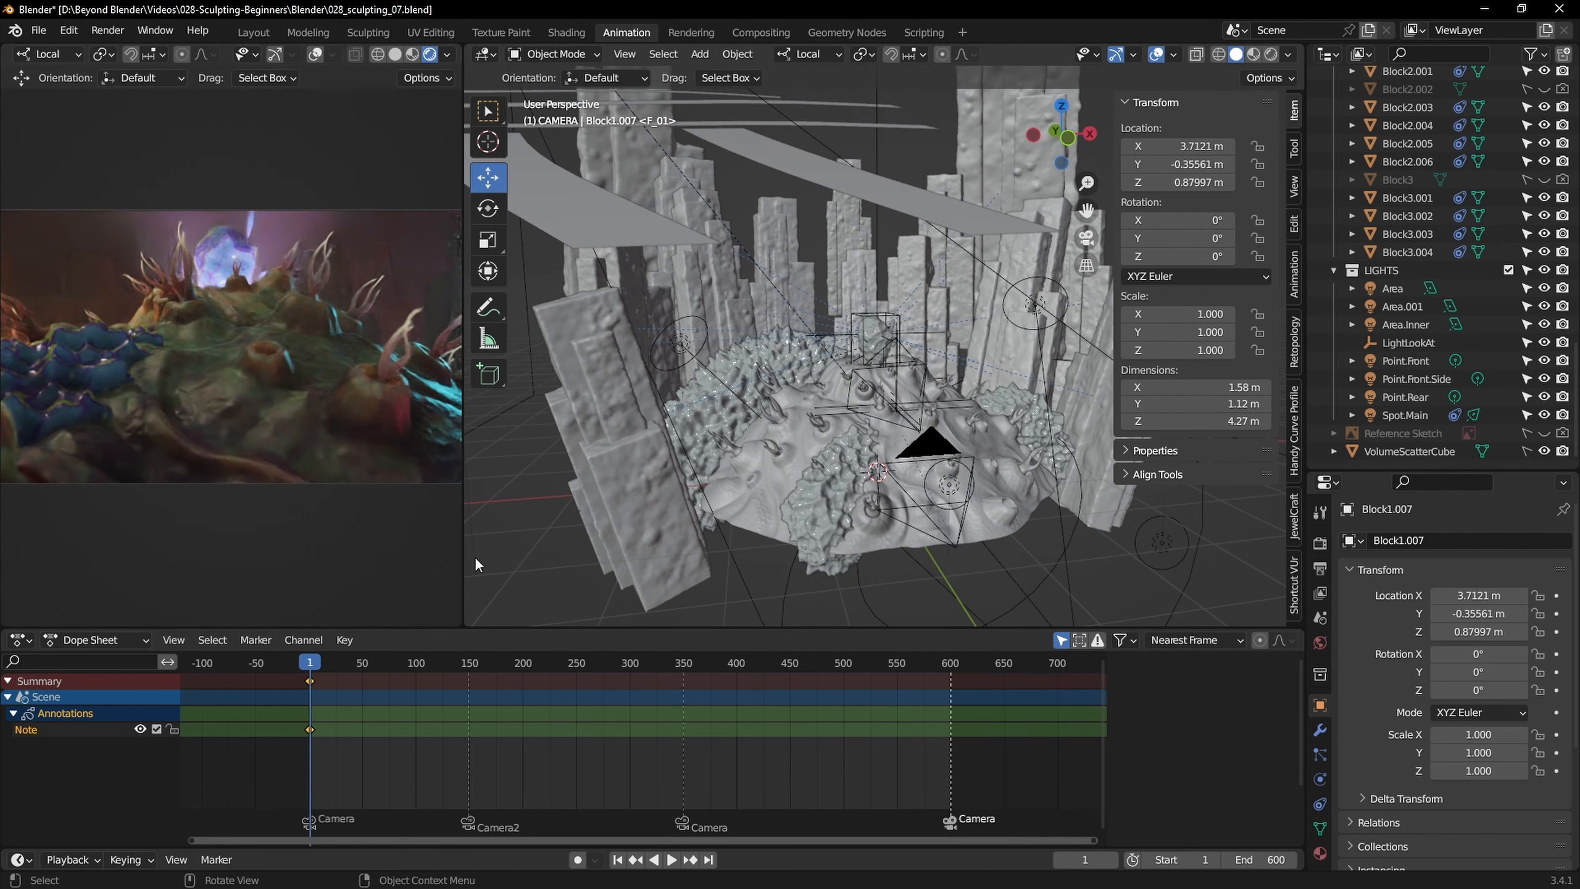
pyautogui.moveTo(465, 555); pyautogui.dragTo(803, 521)
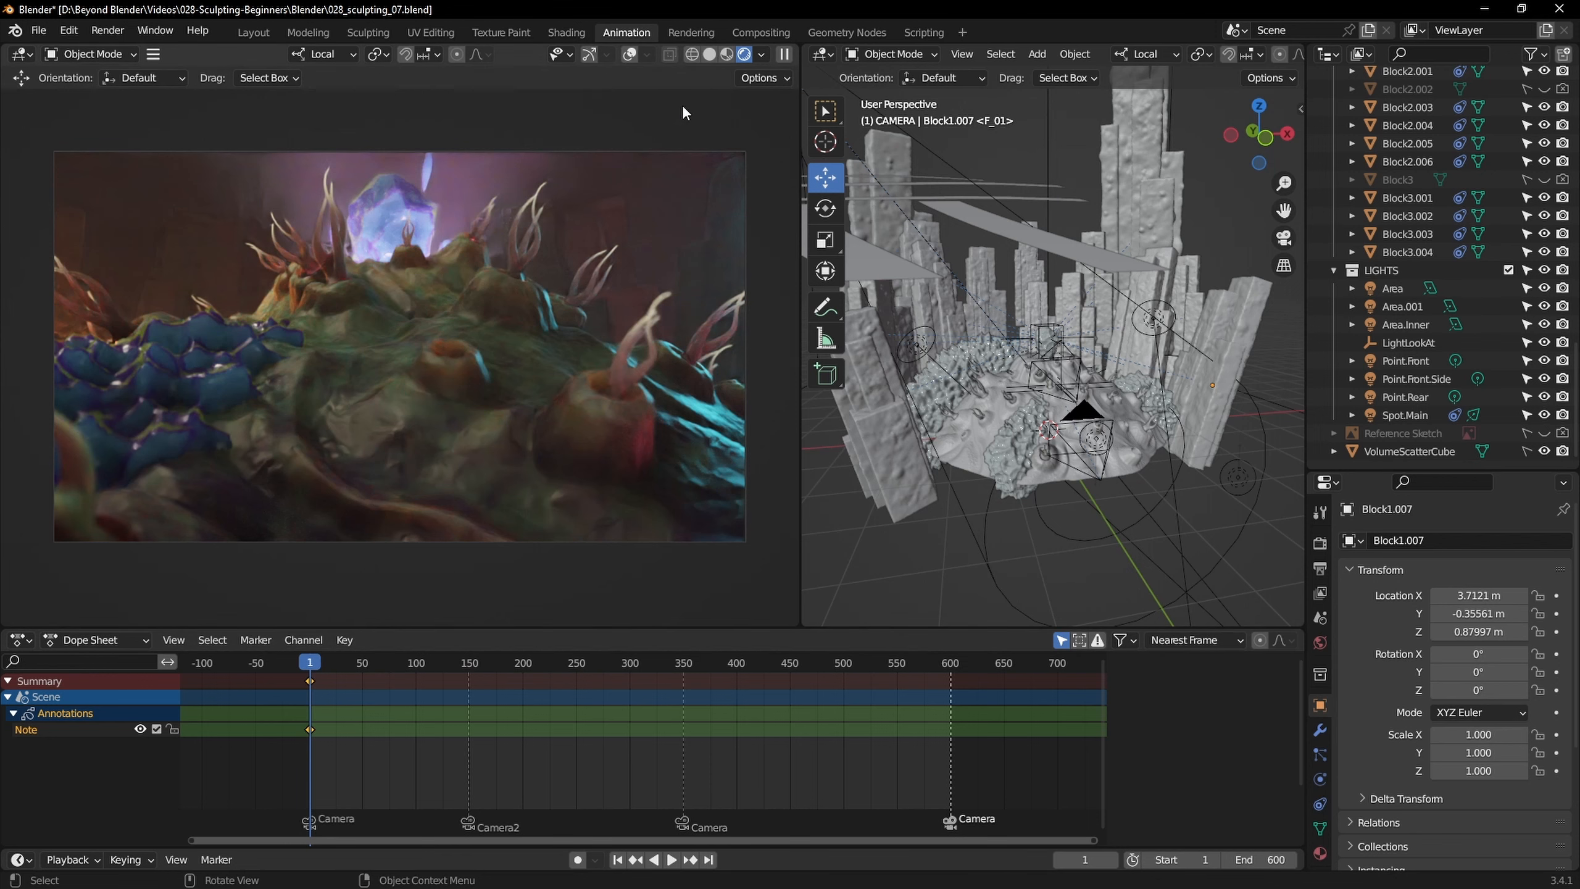
# Show the camera viewport in solid shading with Cavity enabled, and play the animation to frame 181
pyautogui.click(710, 55)
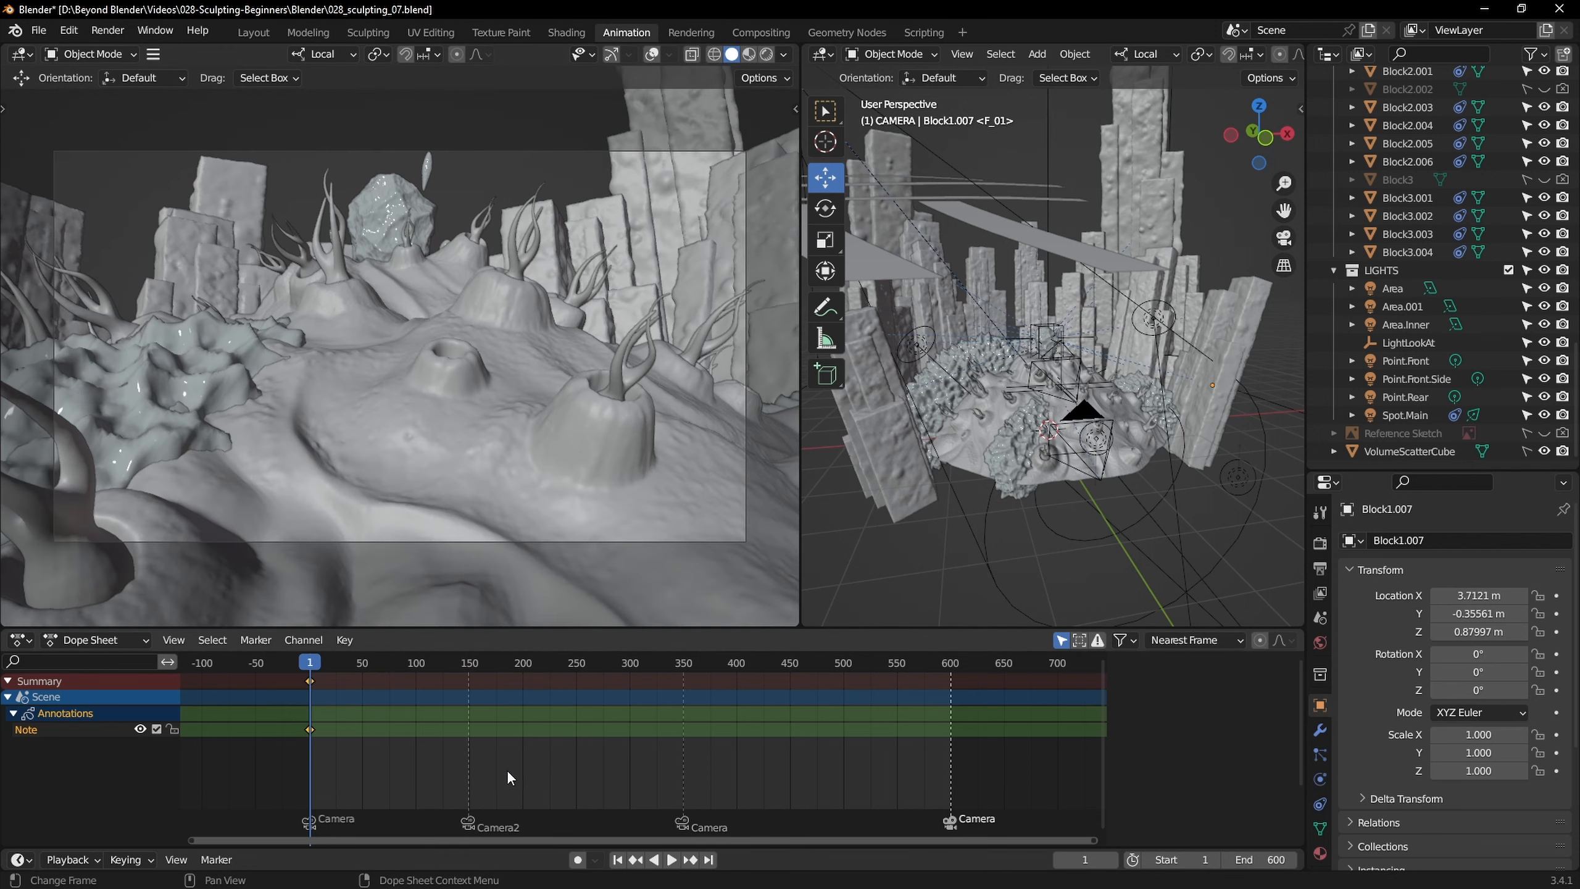
pyautogui.click(783, 54)
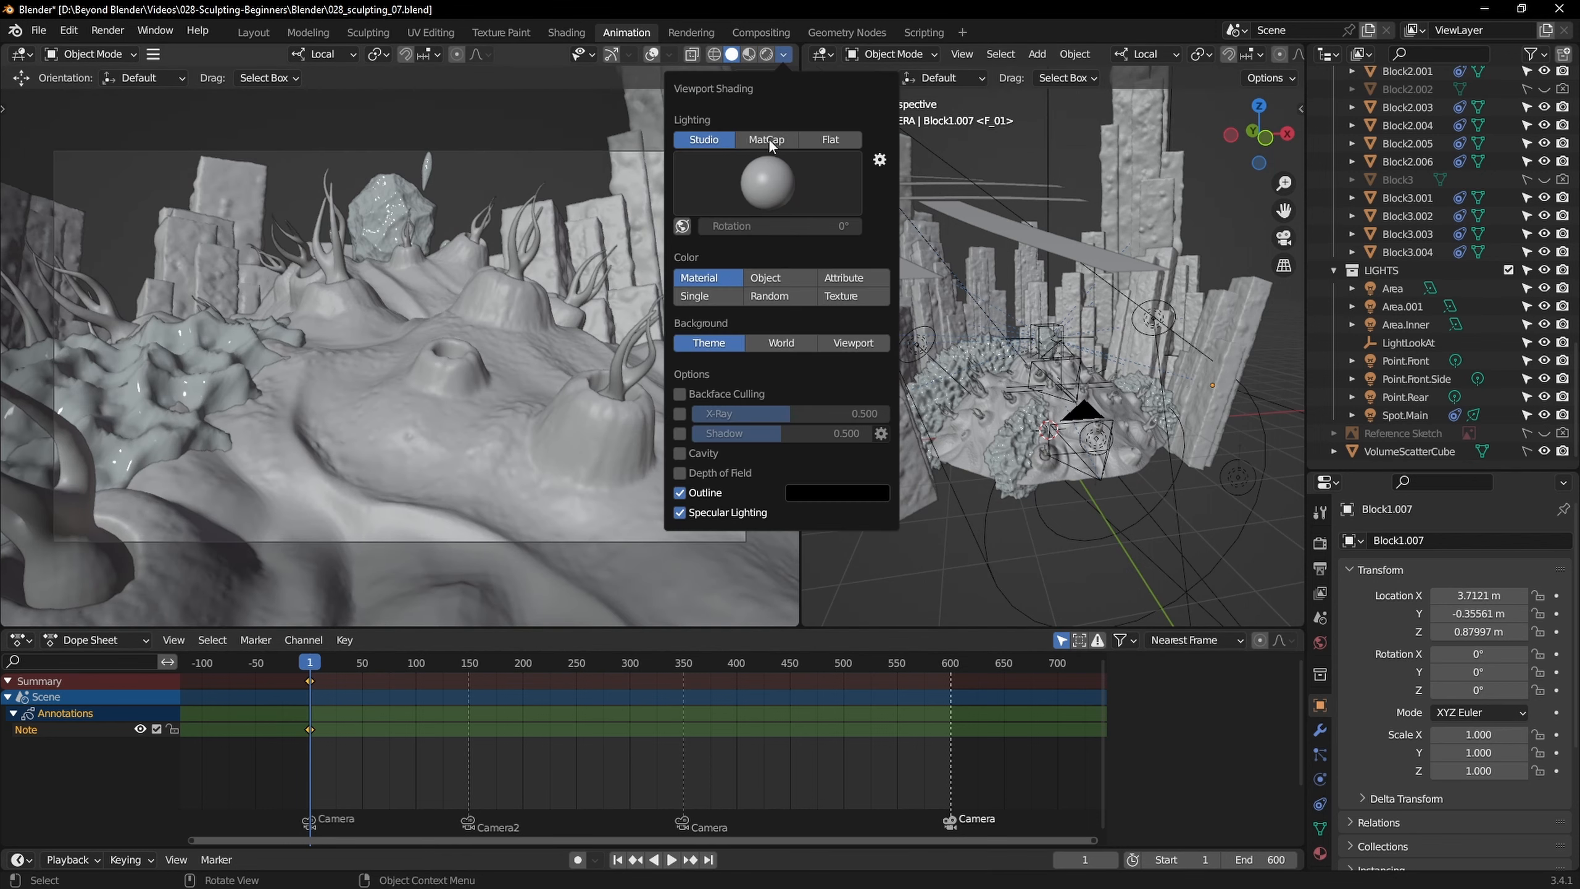
pyautogui.click(679, 454)
pyautogui.press('space')
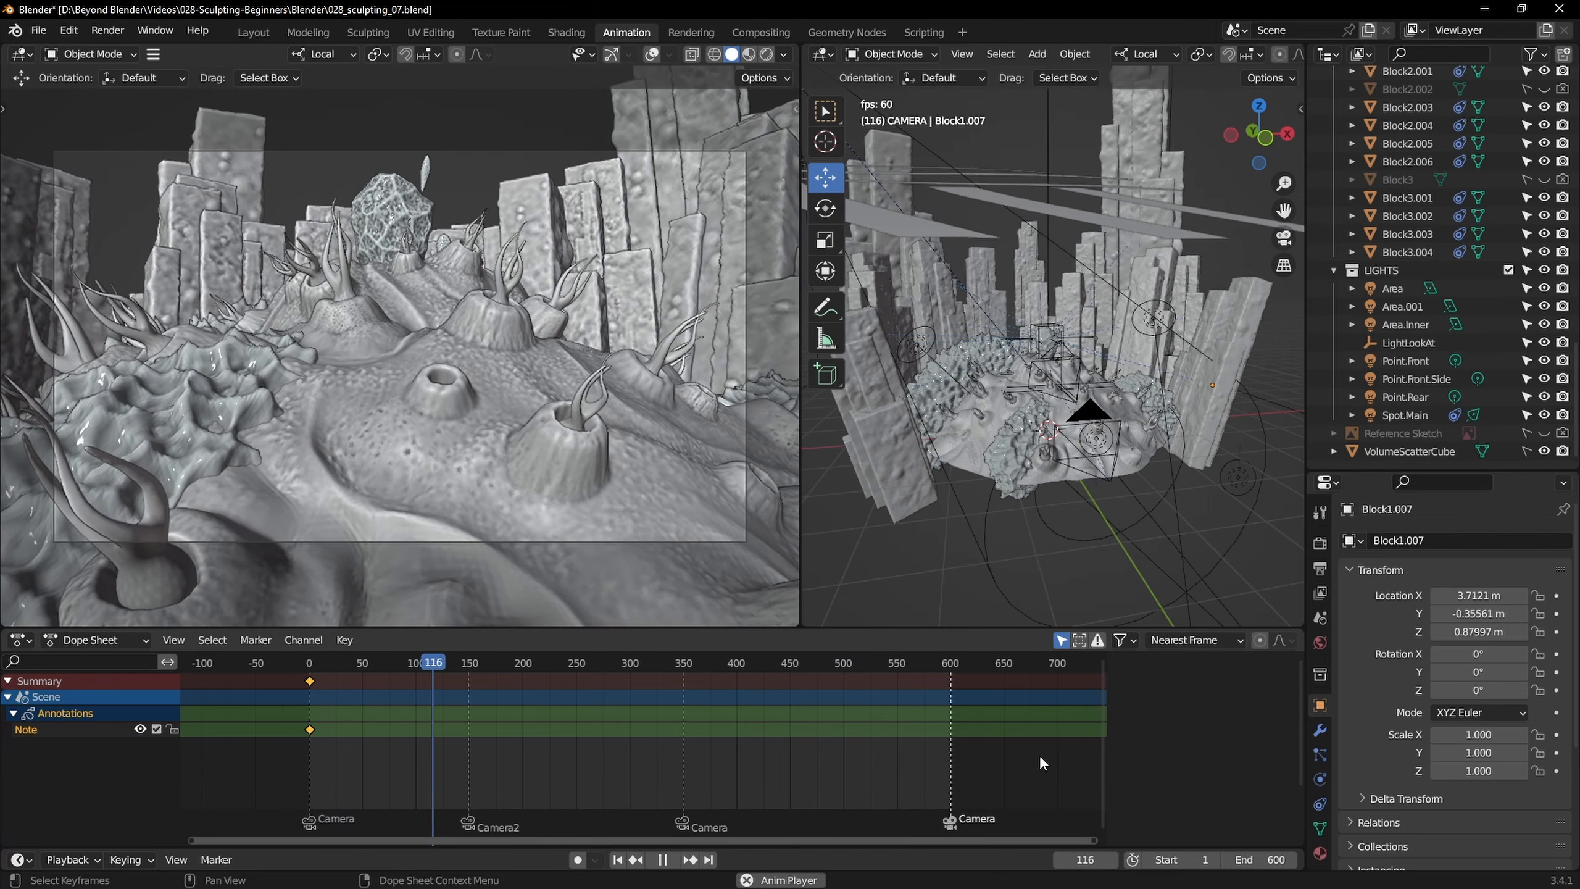
pyautogui.press('space')
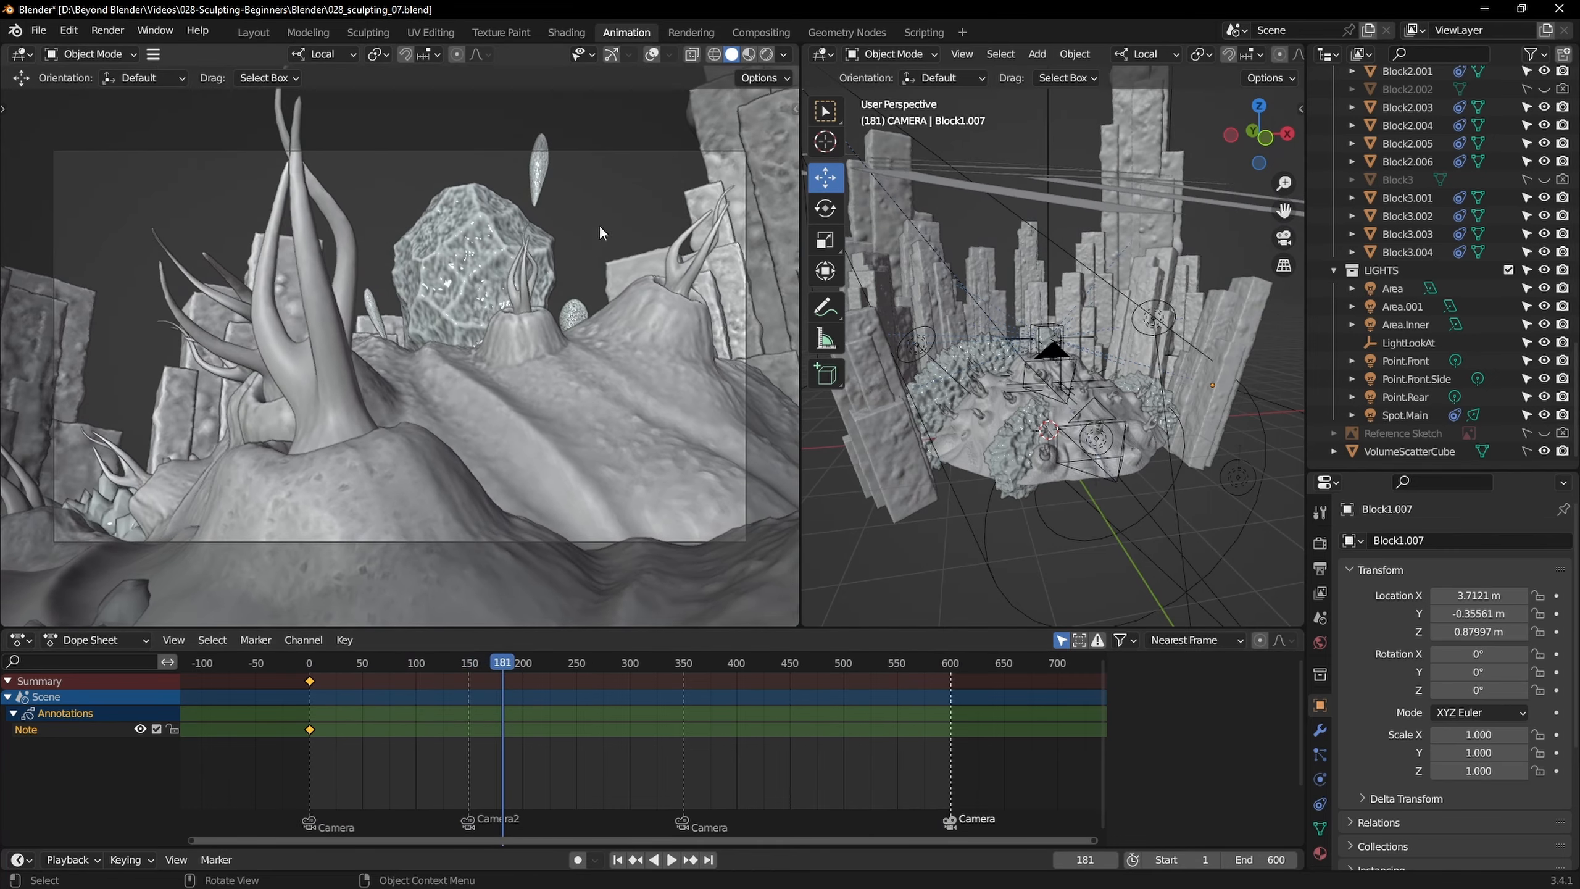
# Render the camera viewport and check the lighting at frames 181, 306, 385, 444 and 577
pyautogui.click(767, 54)
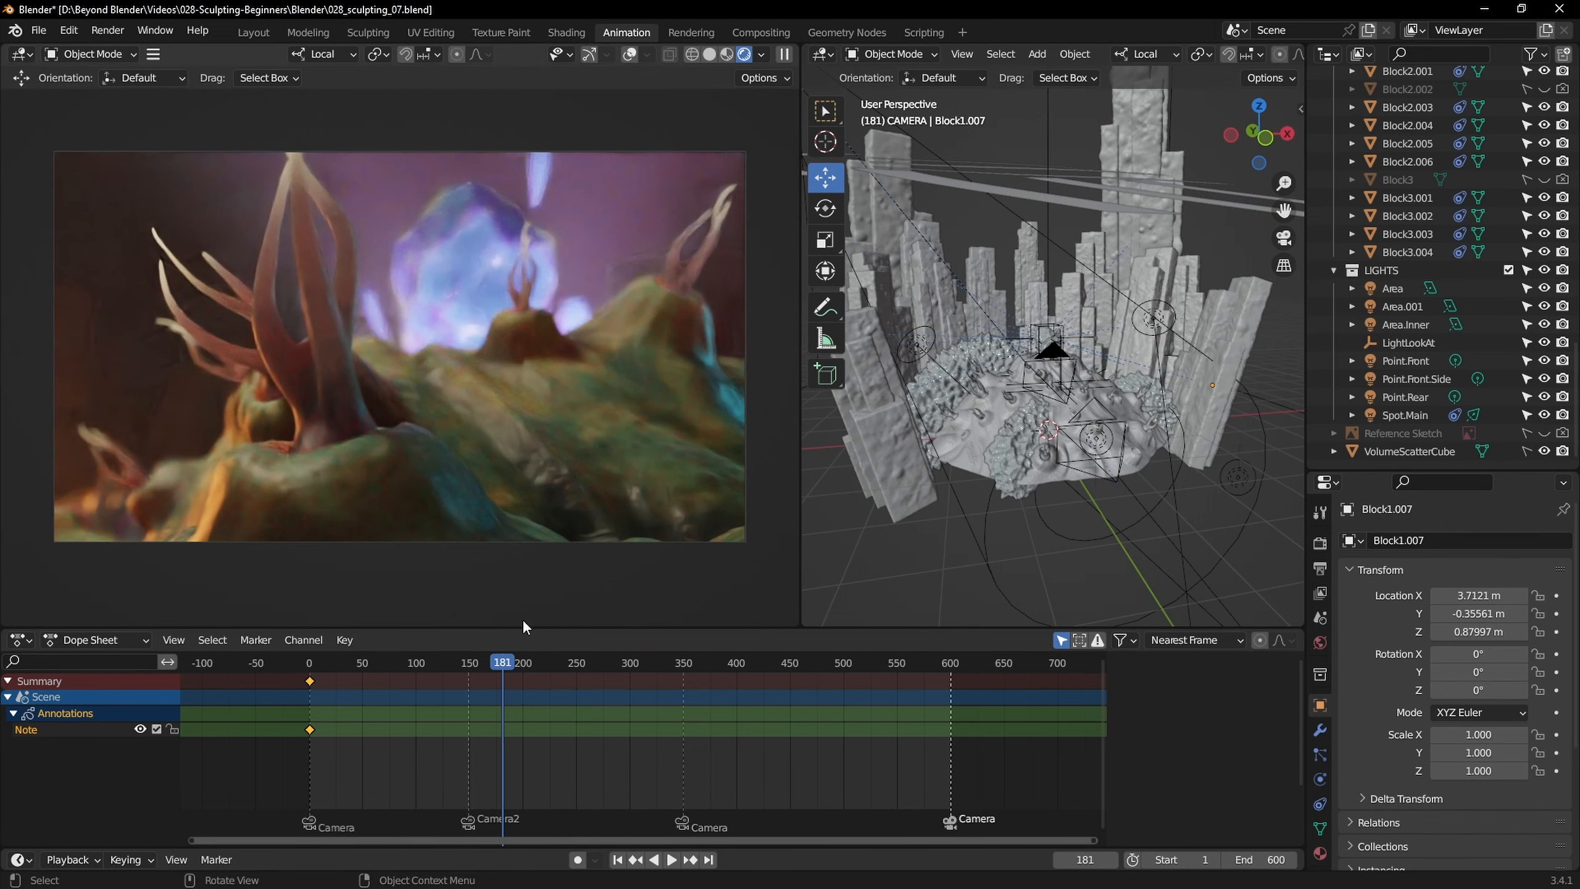
pyautogui.click(636, 665)
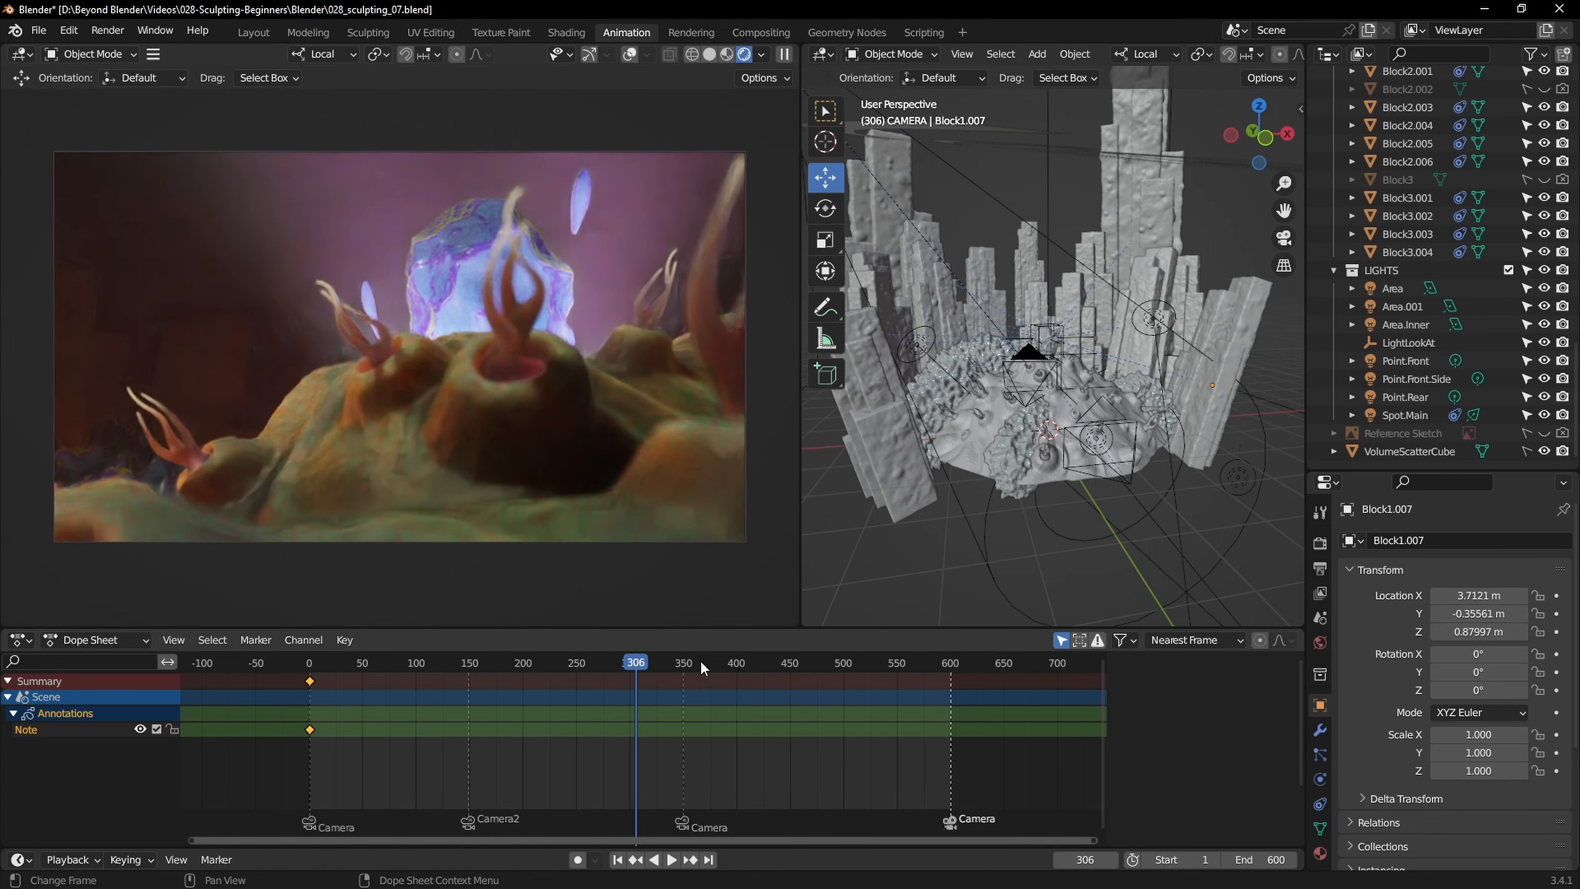
pyautogui.click(721, 664)
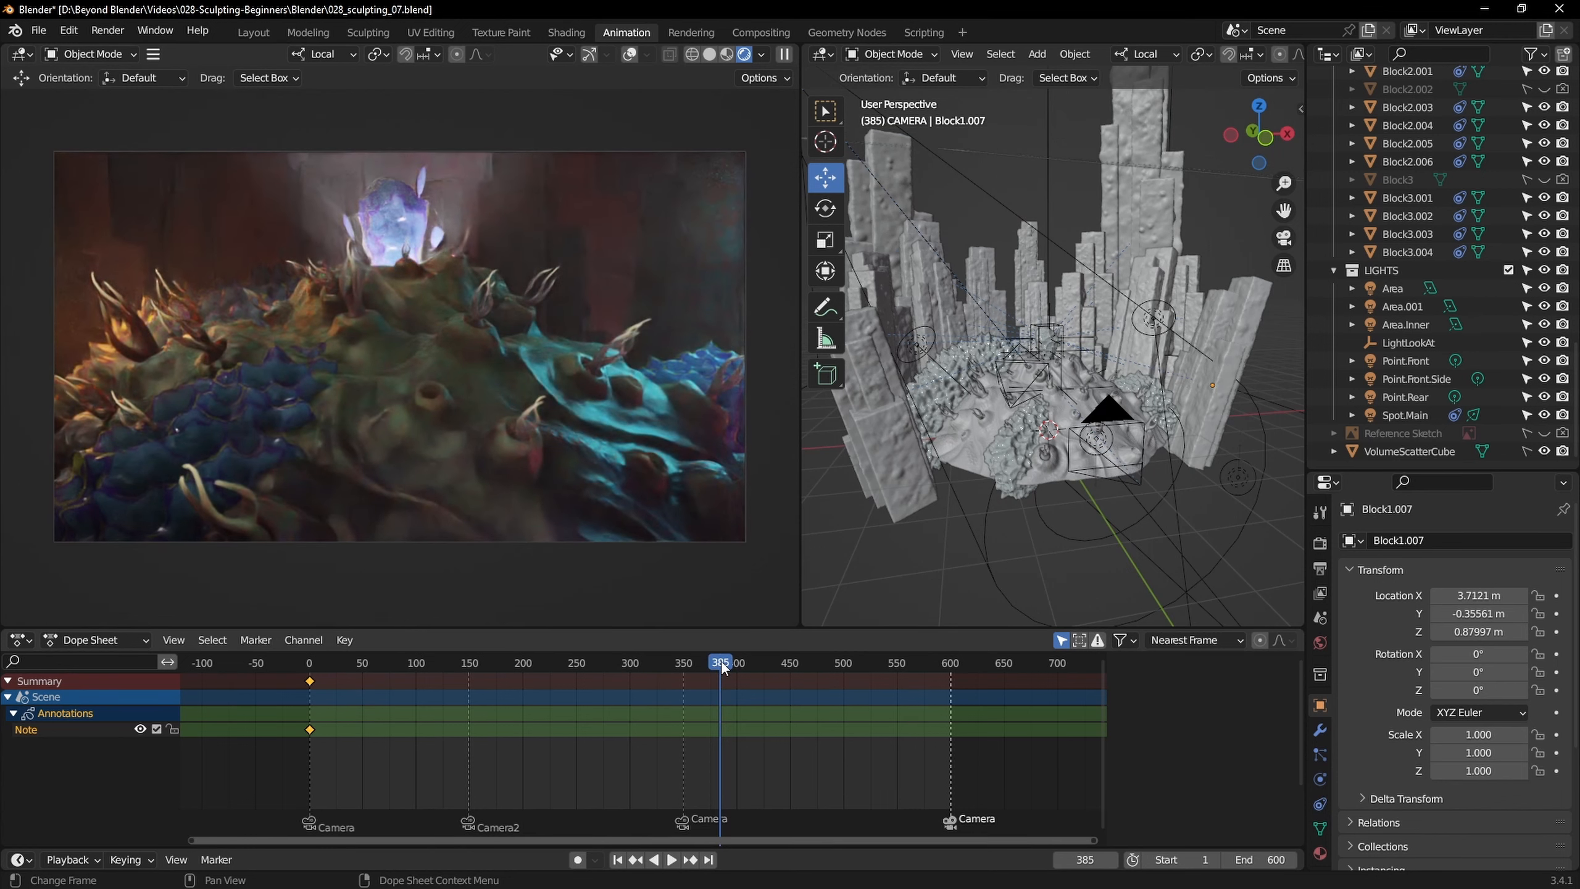
pyautogui.click(784, 664)
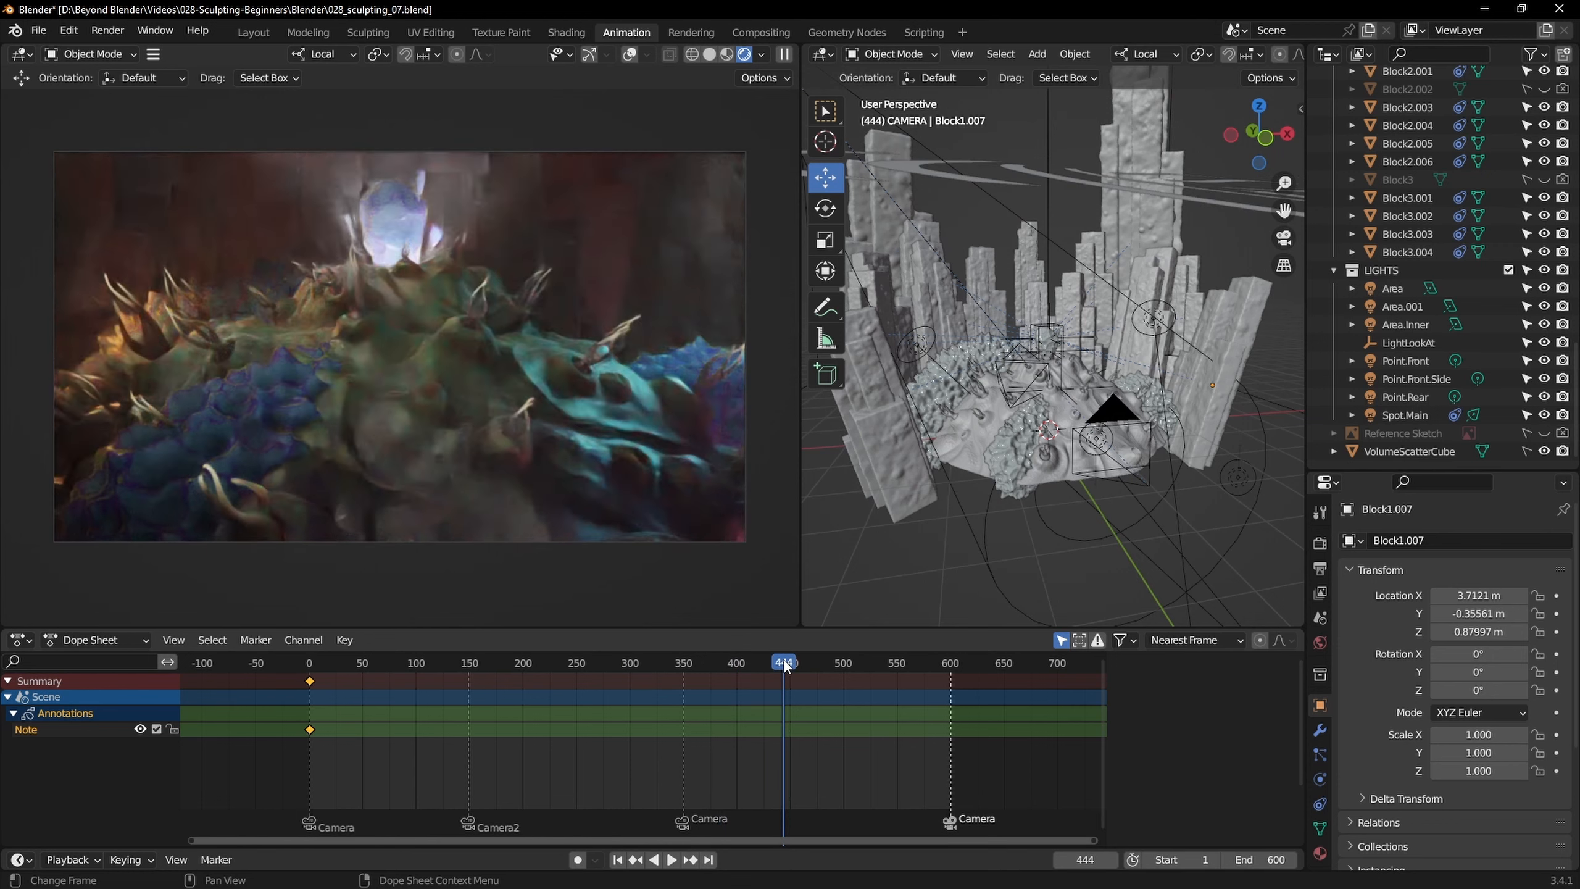
pyautogui.click(926, 663)
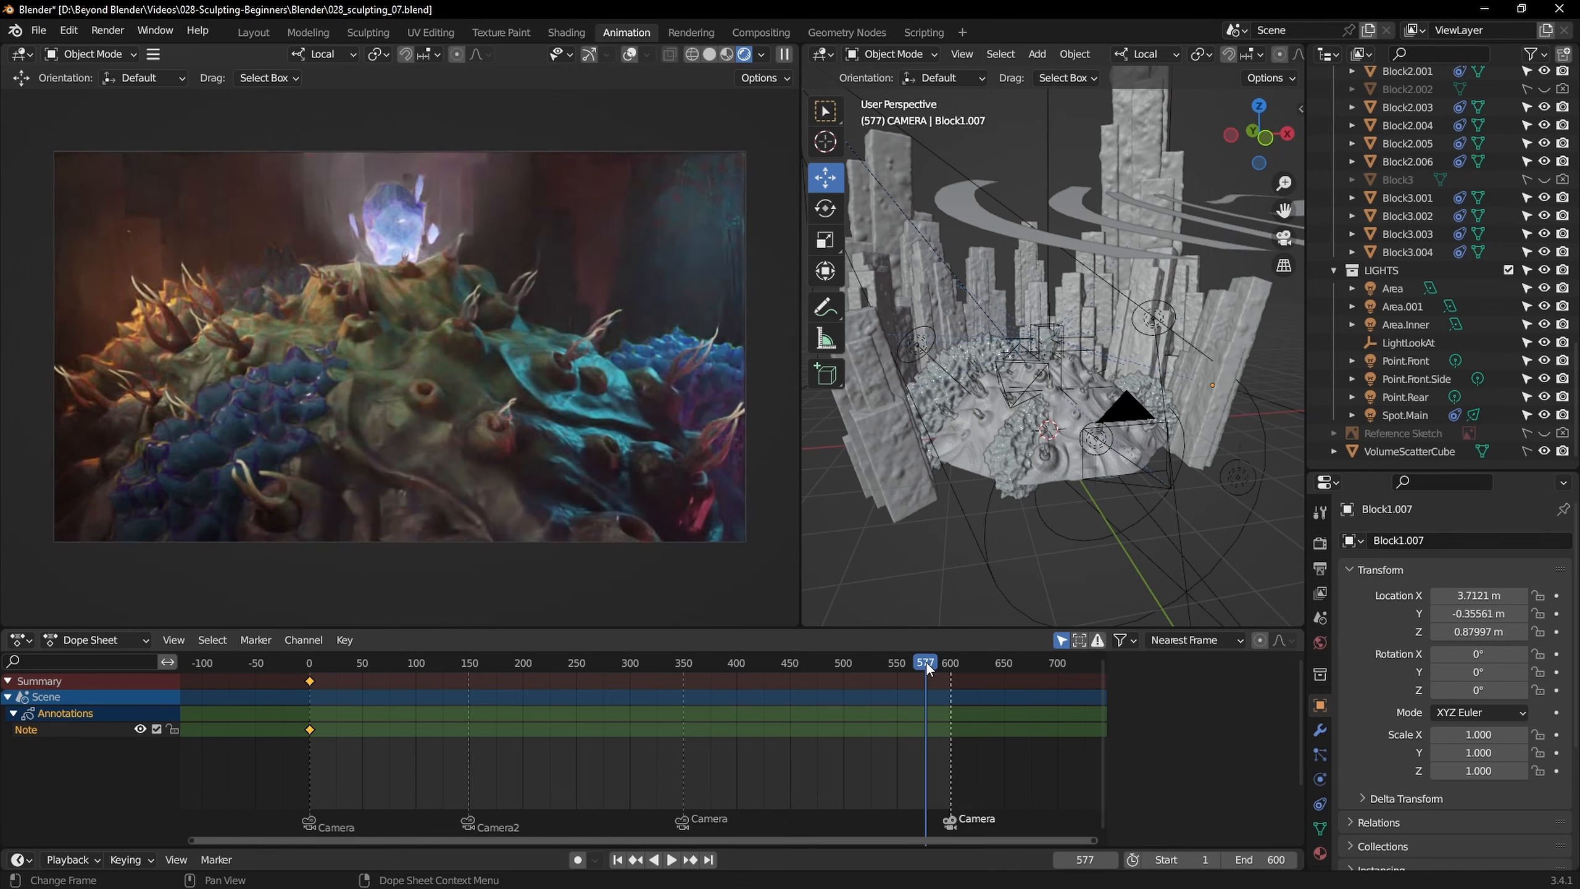
# Select the Gobo above the sculpt, try moving it along its X axis, and undo the move
pyautogui.moveTo(1089, 373); pyautogui.dragTo(1058, 415, button='middle')
pyautogui.scroll(-4, 1058, 416)
pyautogui.click(1065, 405)
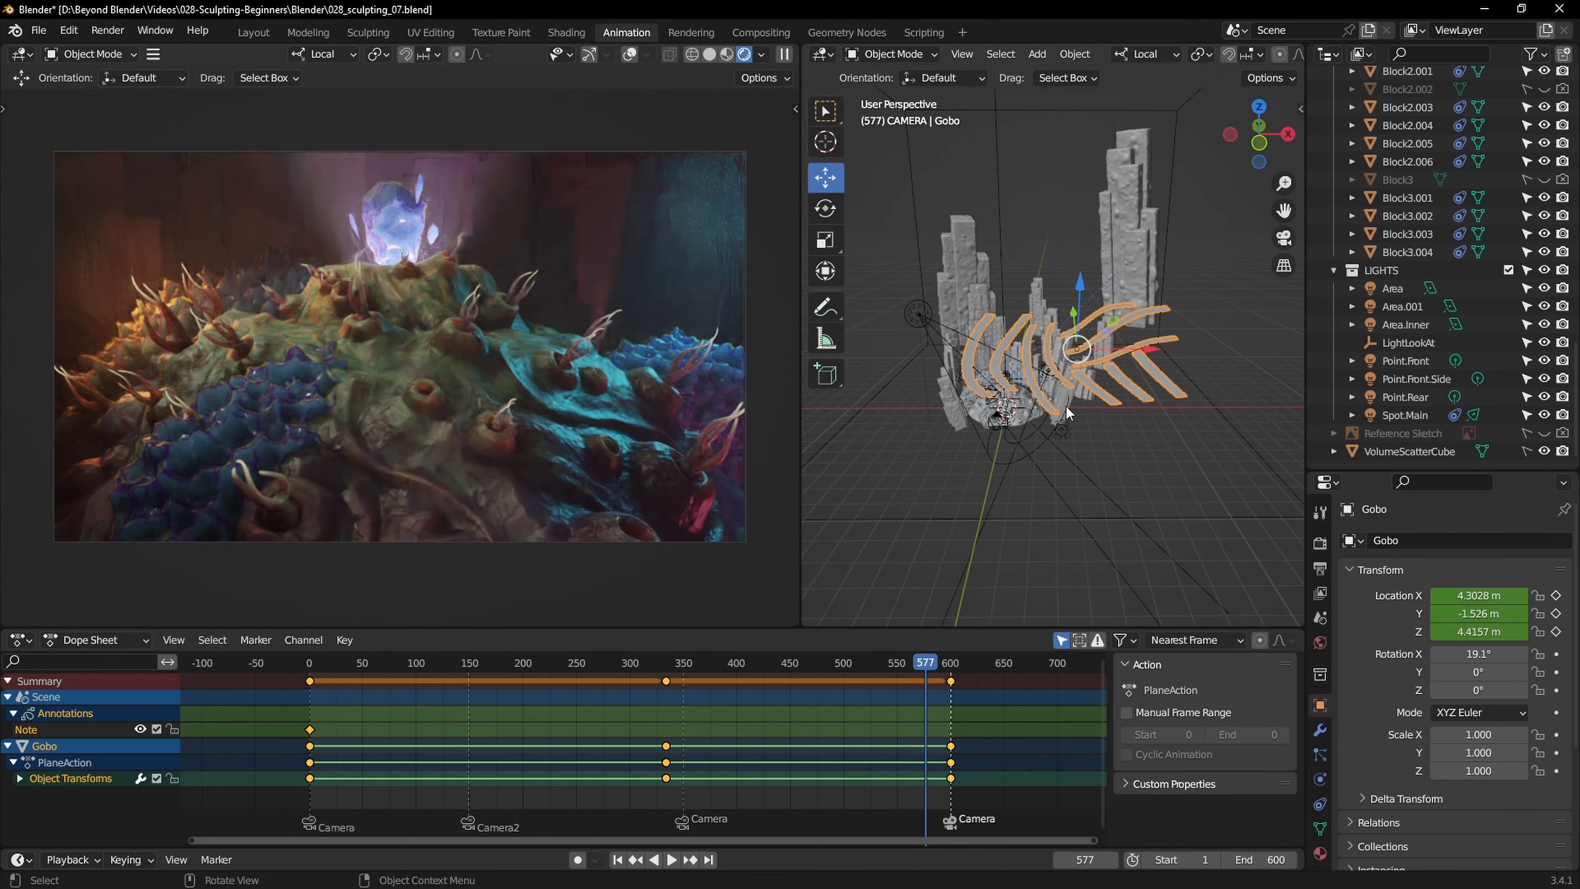
pyautogui.moveTo(1145, 350); pyautogui.dragTo(1095, 359)
pyautogui.hotkey('ctrl', 'z')
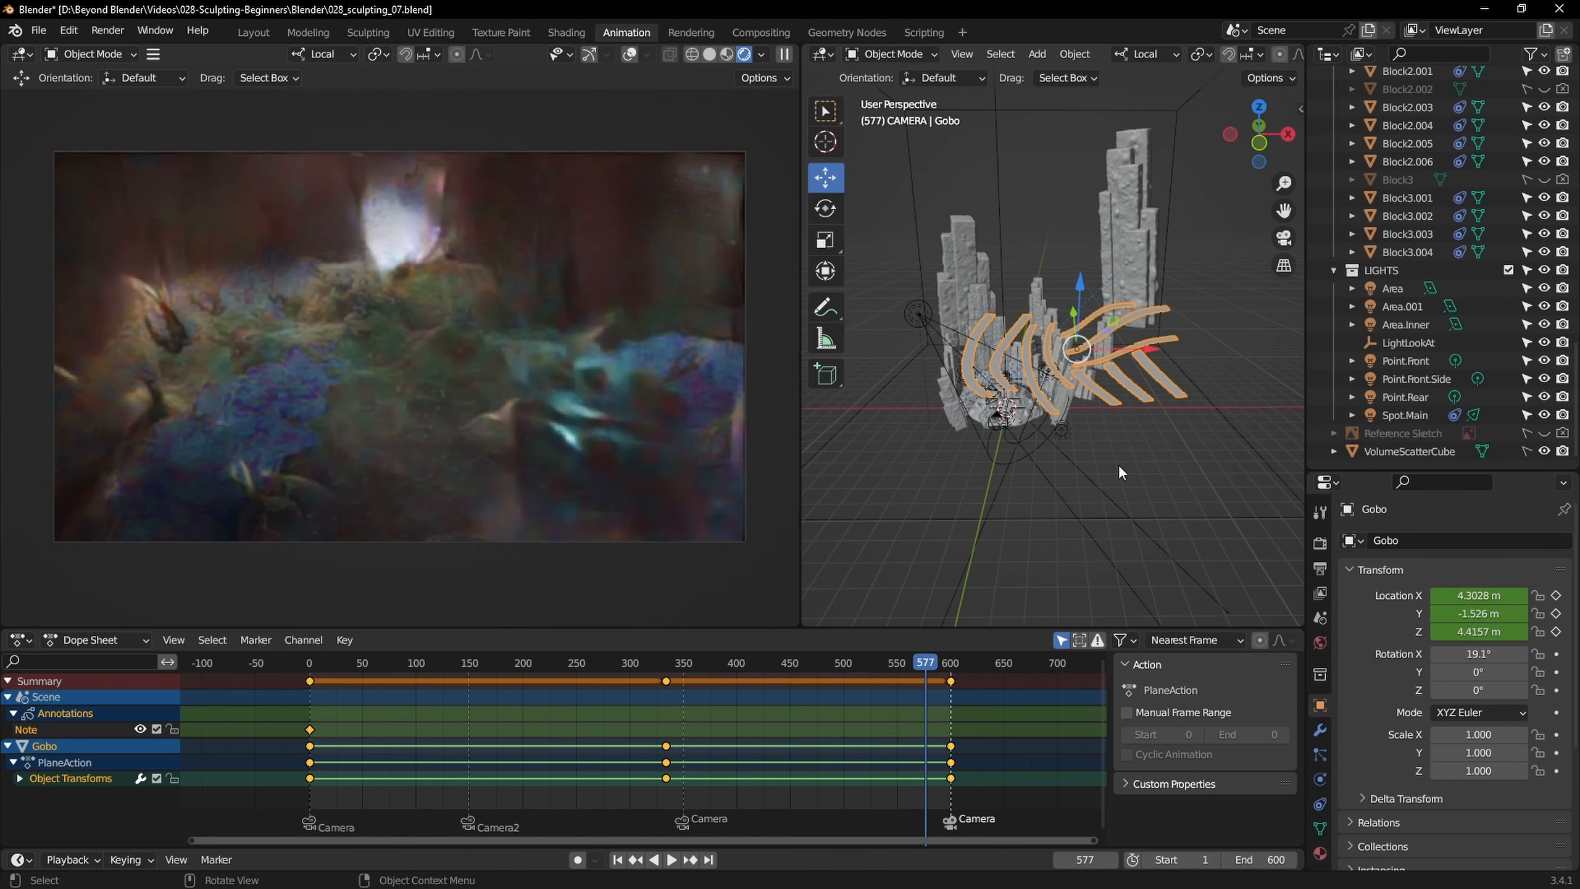
# Set the camera viewport back to solid shading, deselect the Gobo, and return to frame 1
pyautogui.click(708, 55)
pyautogui.click(1027, 560)
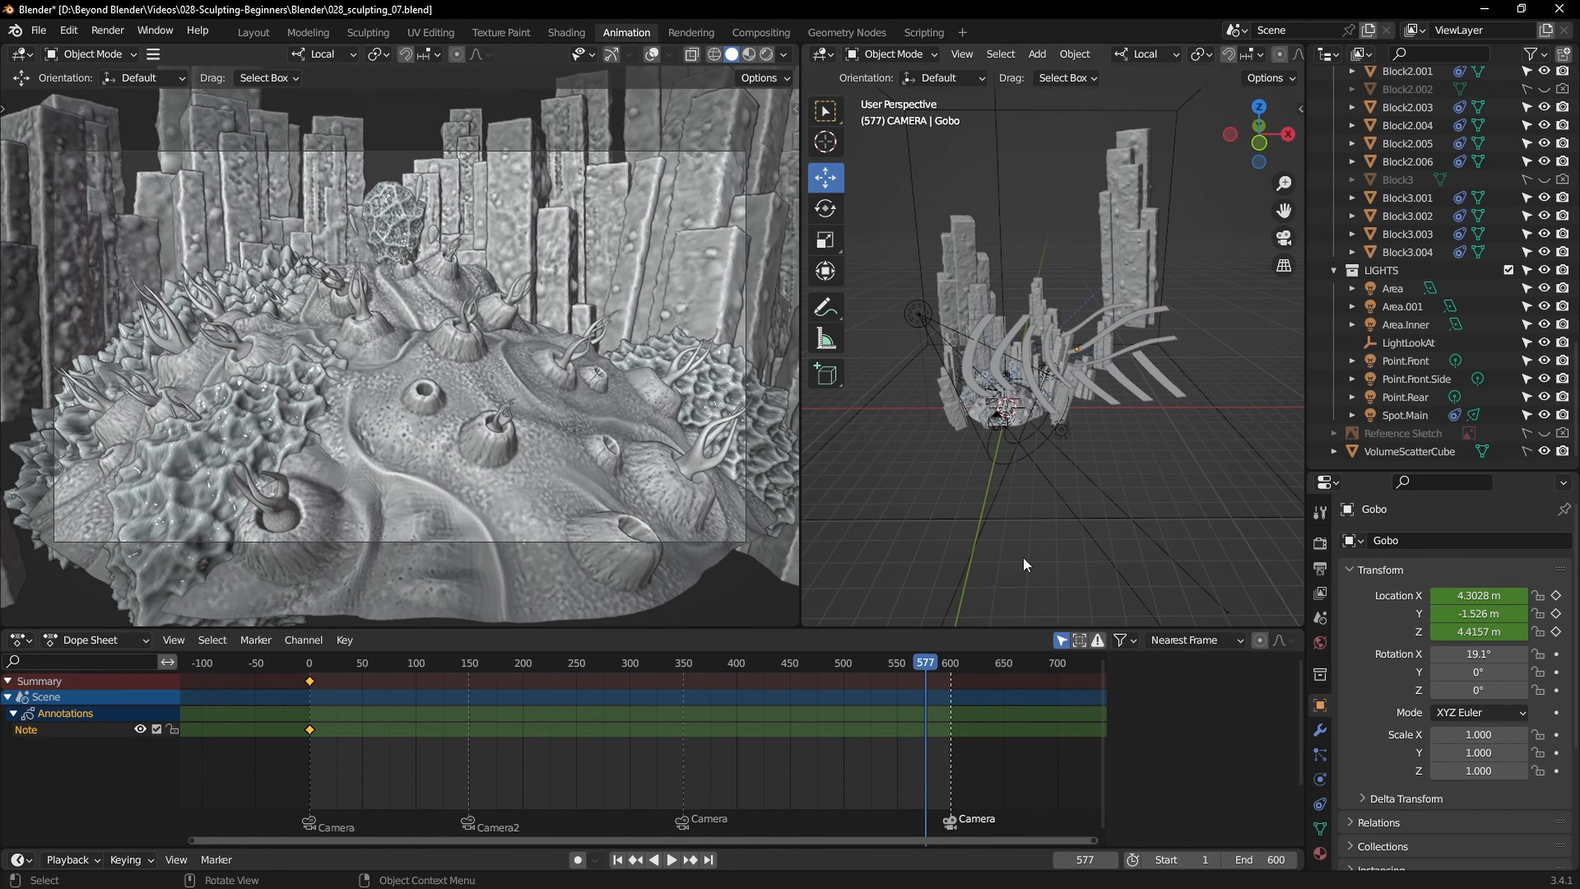
pyautogui.hotkey('shift', 'Left')
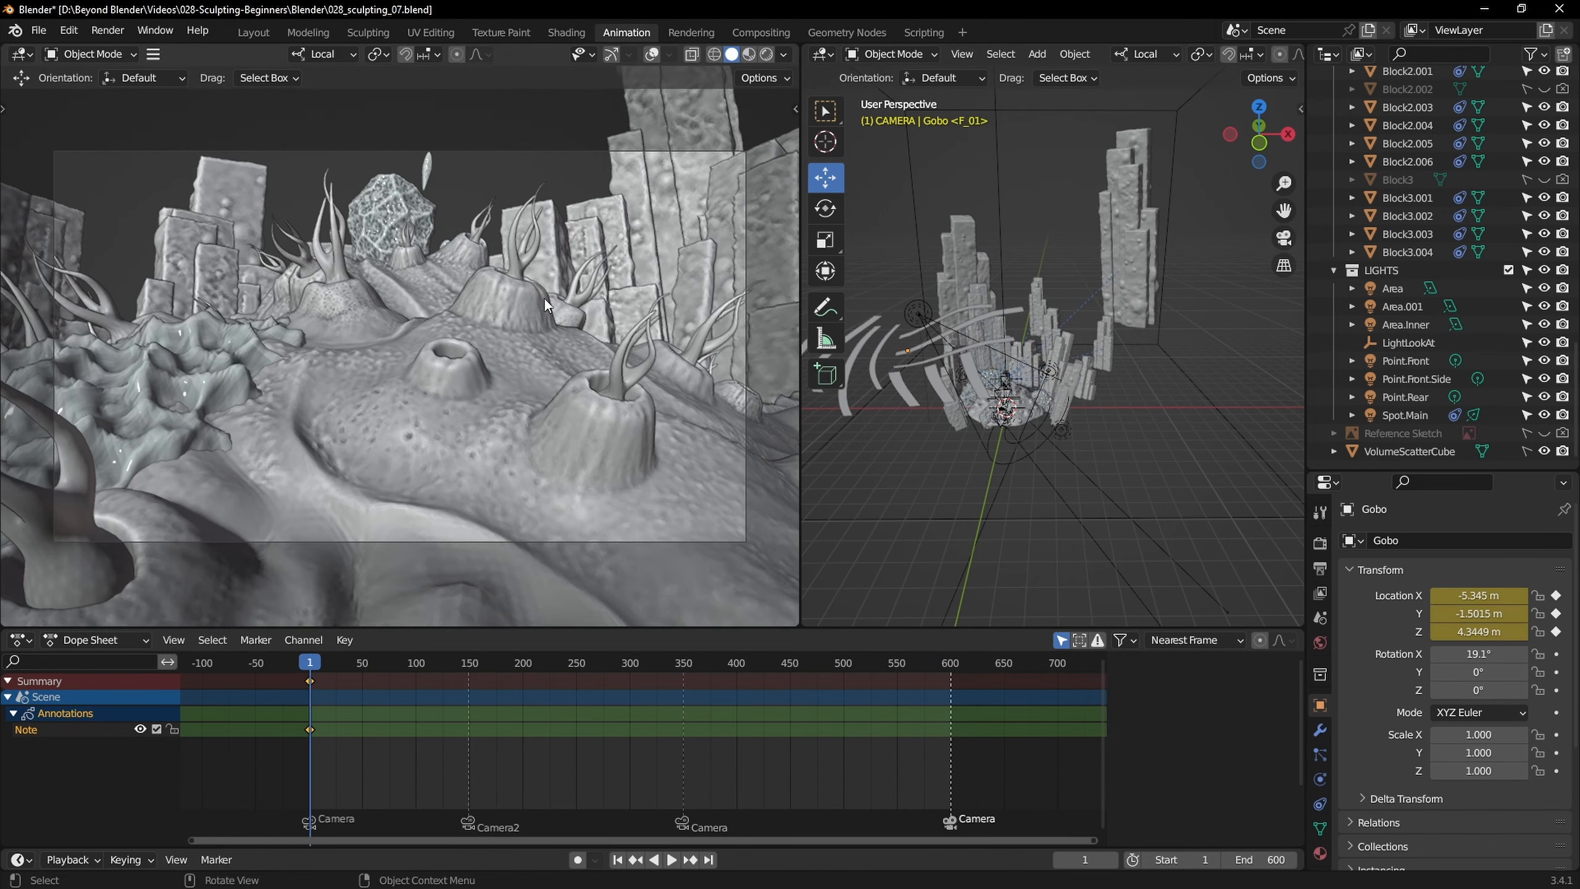
# Open the Layout workspace, leave the camera view to show the whole scene, and switch it to rendered shading
pyautogui.click(253, 32)
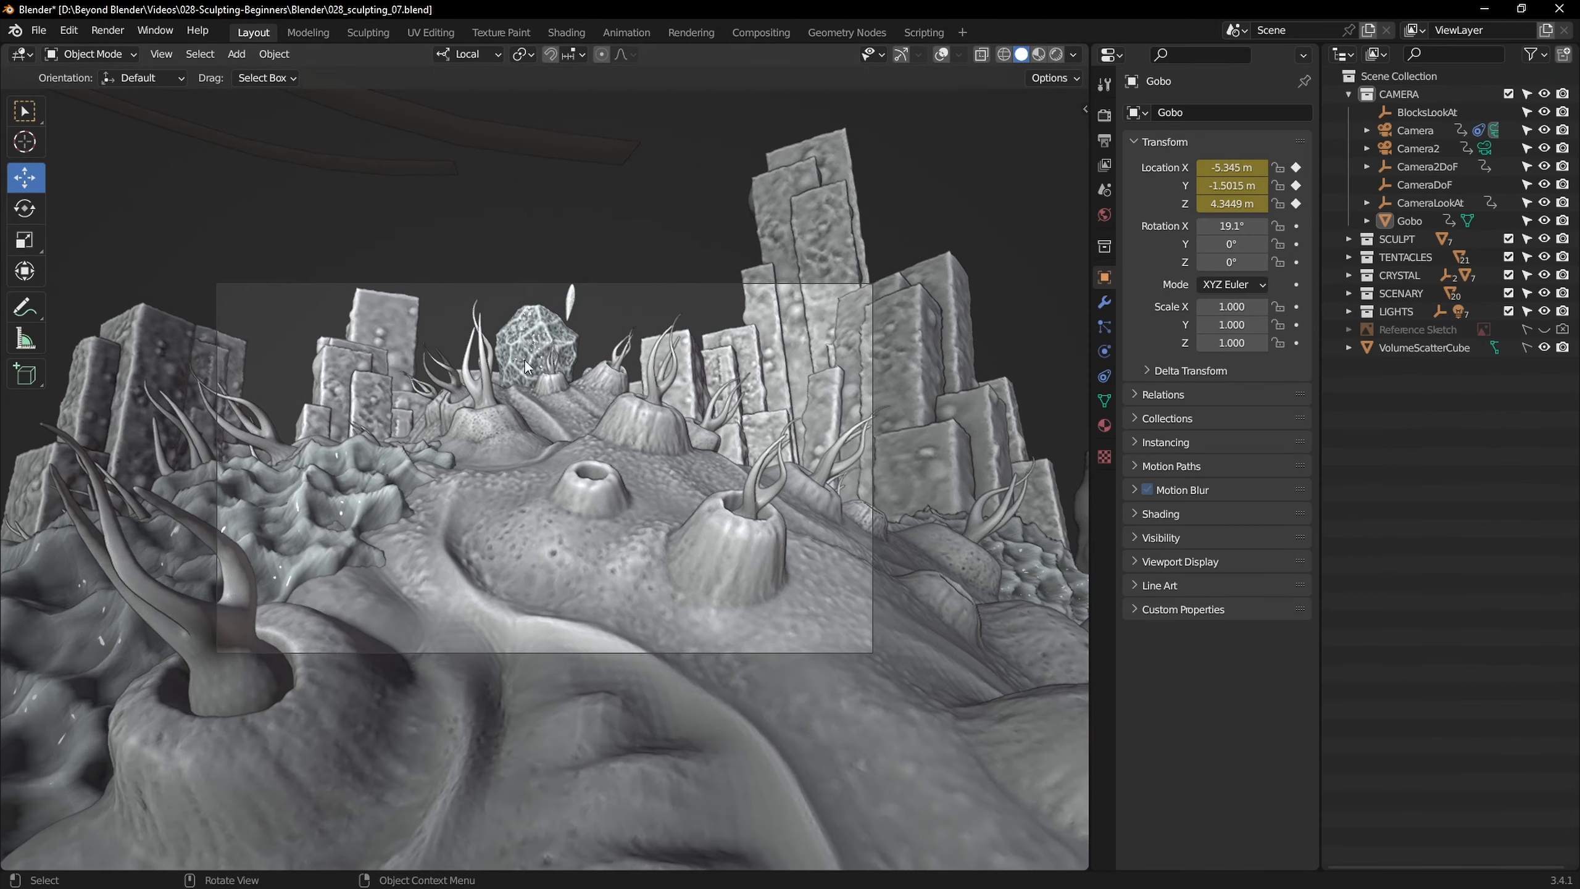
pyautogui.moveTo(642, 354); pyautogui.dragTo(652, 425, button='middle')
pyautogui.scroll(-7, 652, 426)
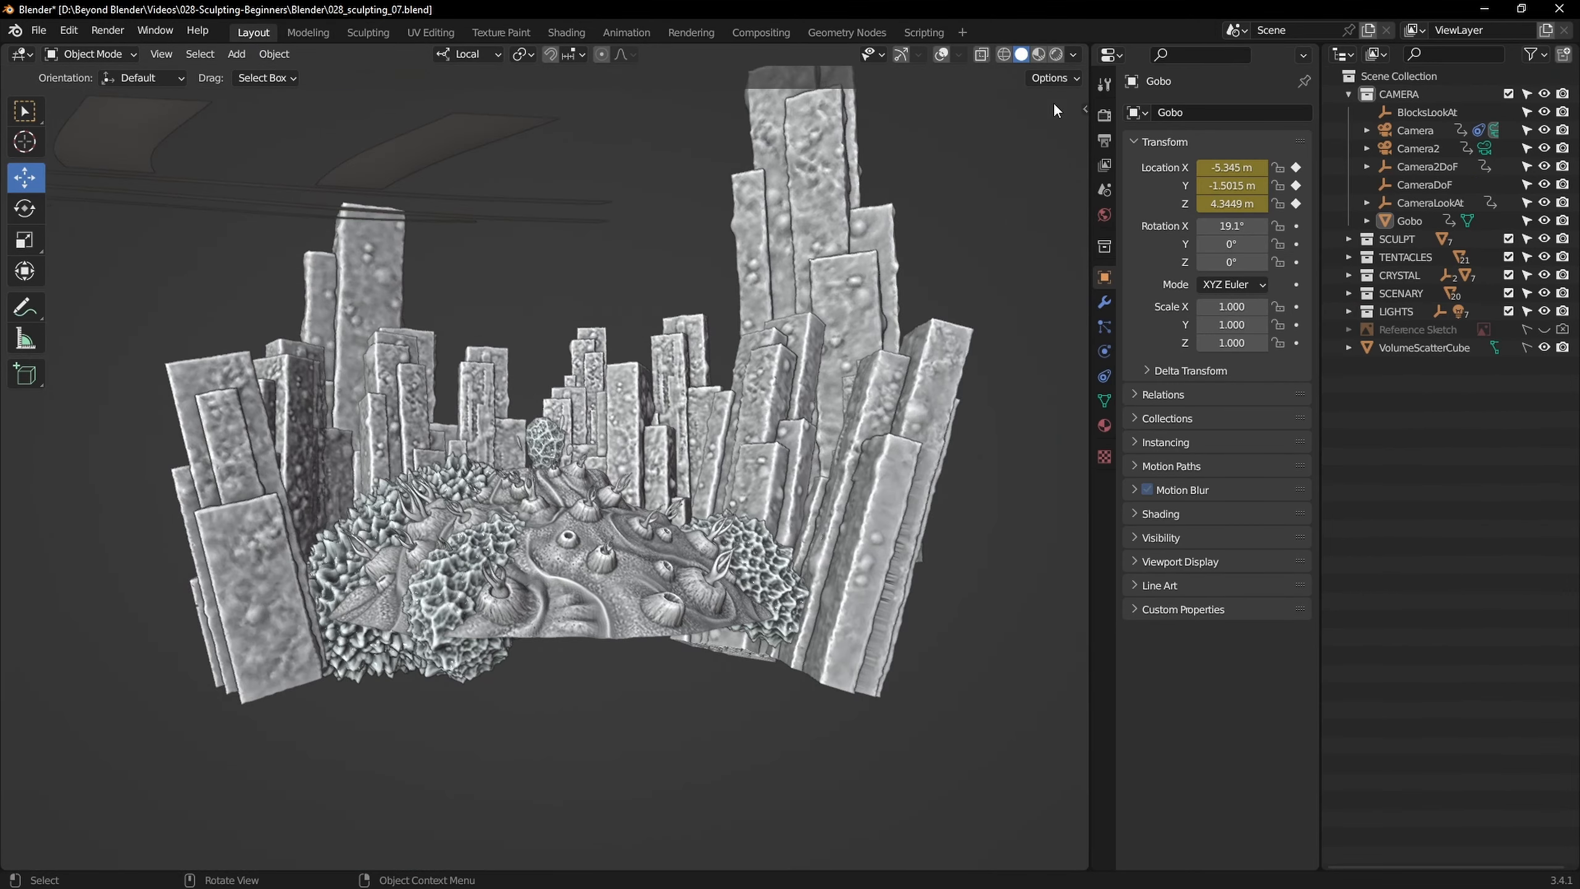
pyautogui.click(1055, 55)
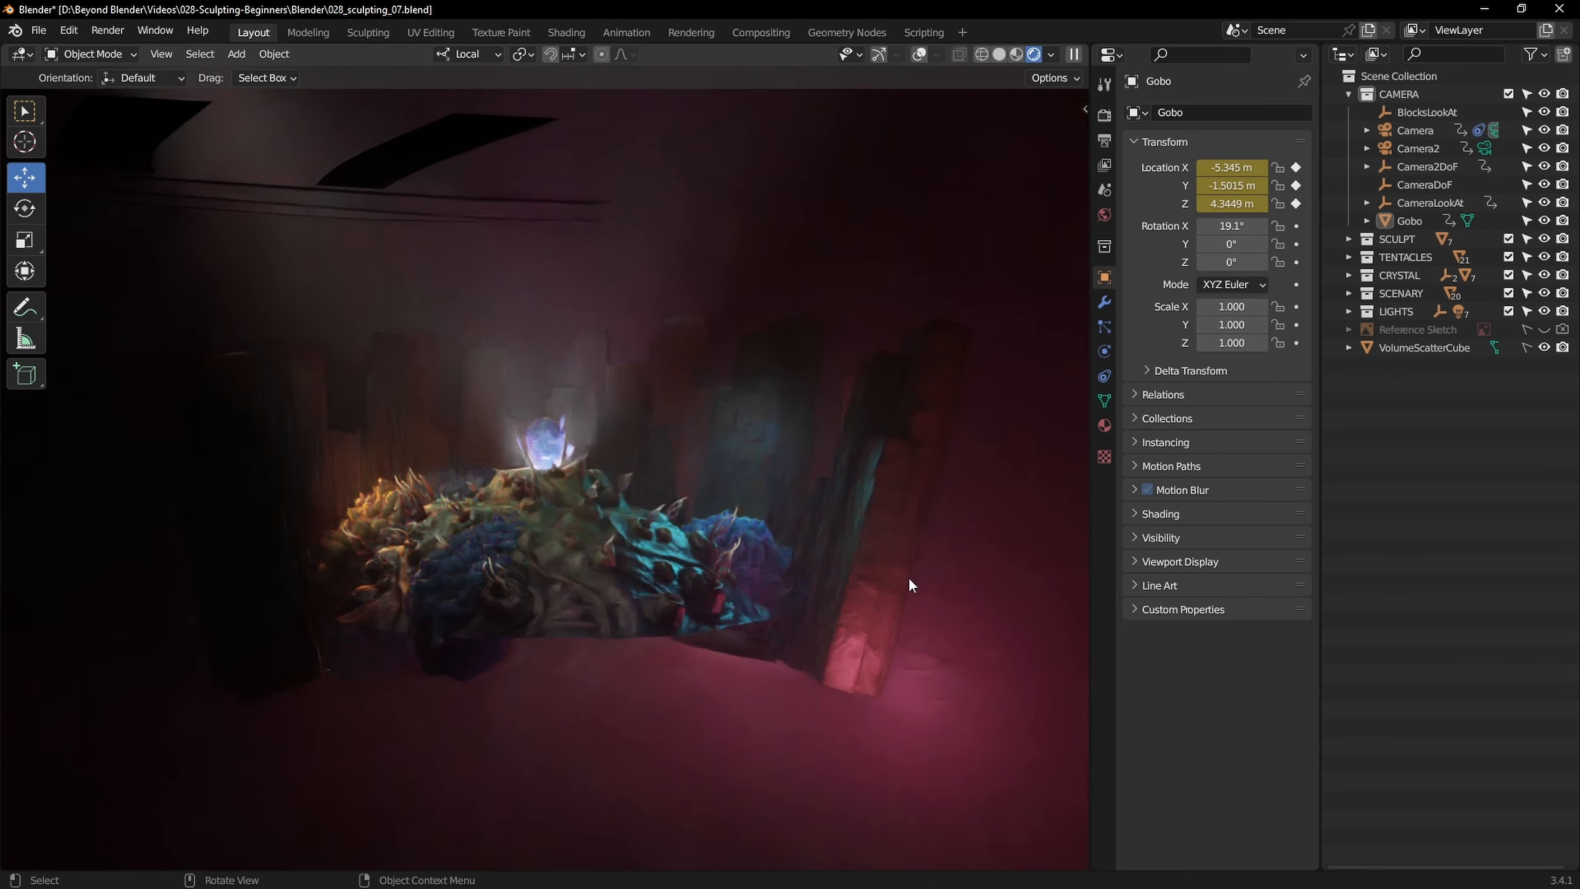
# Examine the rendered sculpt, crystal and gobo from several angles, and return the viewport to solid shading
pyautogui.moveTo(907, 585)
pyautogui.mouseDown(button='middle')
pyautogui.moveTo(838, 595)
pyautogui.moveTo(844, 633)
pyautogui.moveTo(831, 637)
pyautogui.mouseUp(button='middle')
pyautogui.keyDown('shift'); pyautogui.moveTo(656, 628); pyautogui.dragTo(692, 559, button='middle'); pyautogui.keyUp('shift')
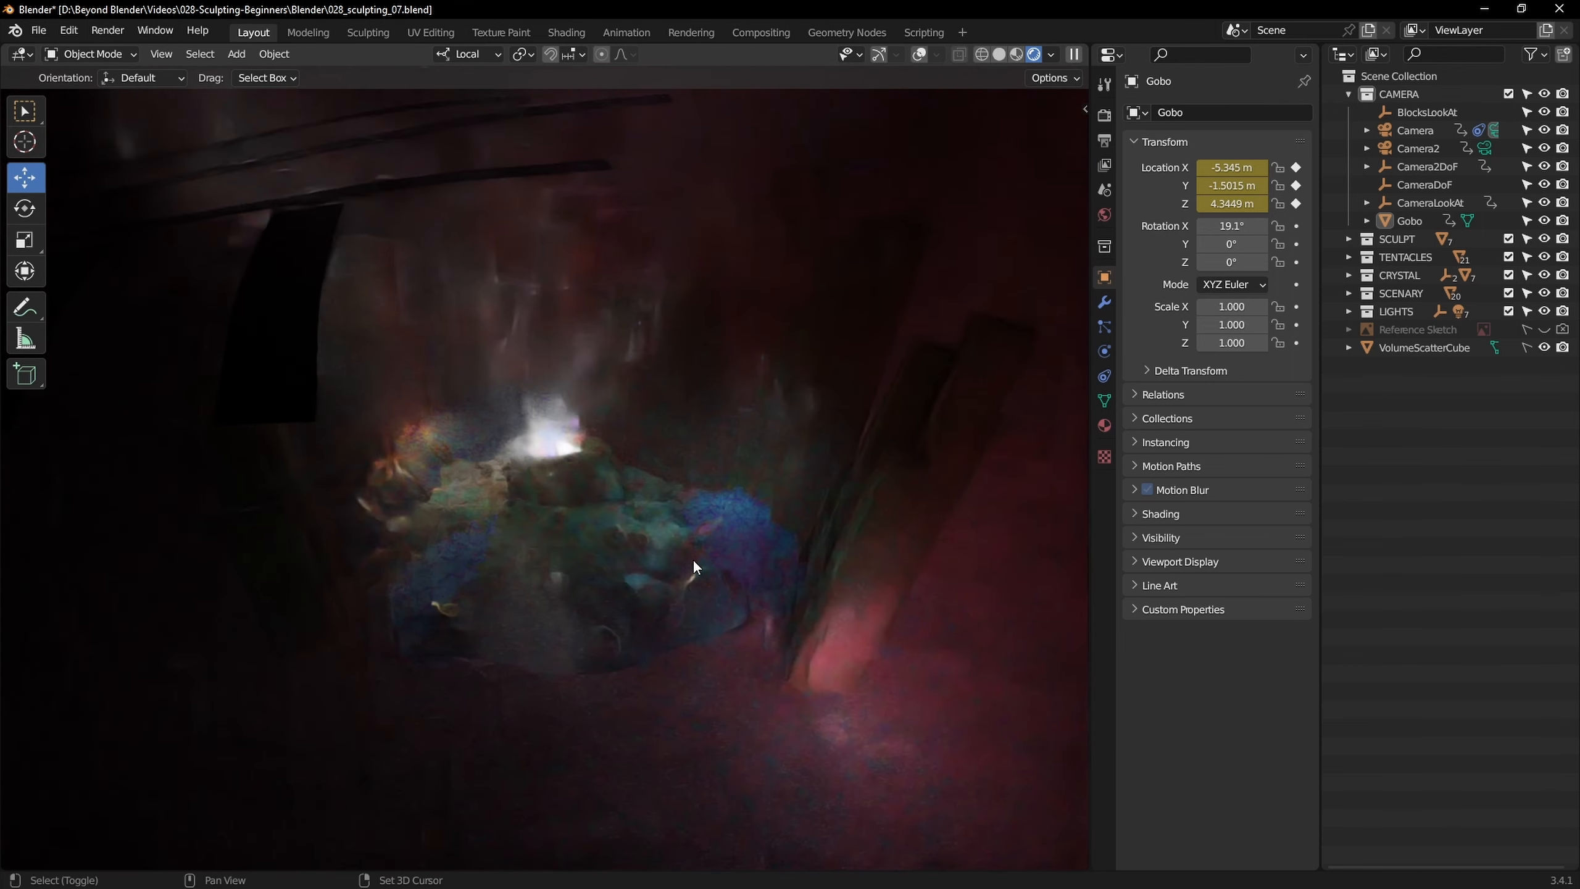
pyautogui.scroll(5, 672, 614)
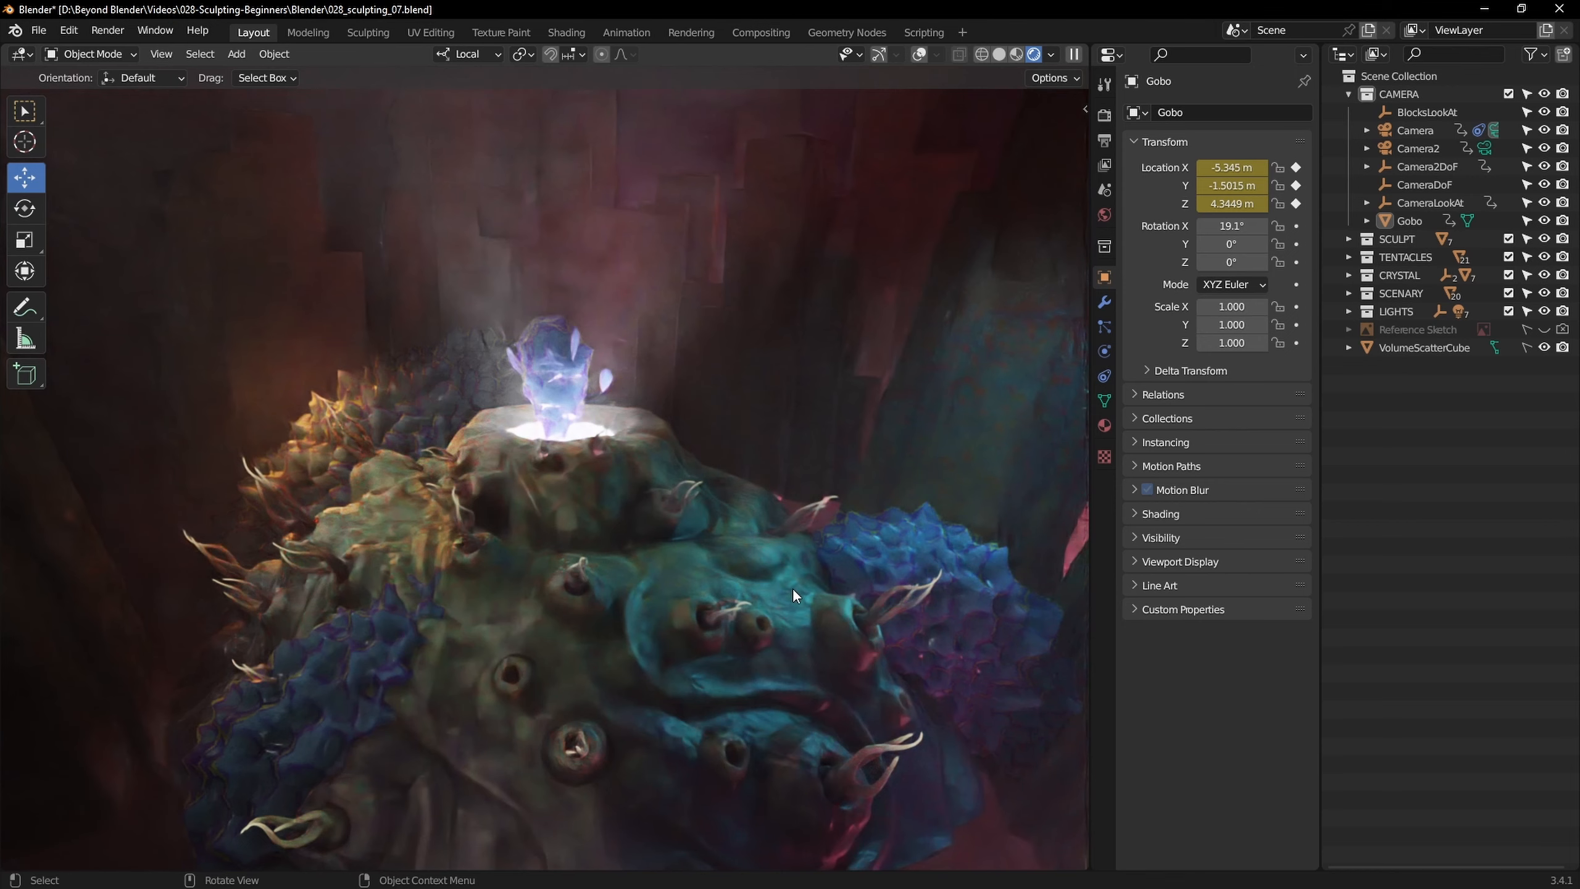
pyautogui.moveTo(799, 593)
pyautogui.mouseDown(button='middle')
pyautogui.moveTo(819, 658)
pyautogui.moveTo(792, 479)
pyautogui.moveTo(812, 489)
pyautogui.moveTo(814, 439)
pyautogui.mouseUp(button='middle')
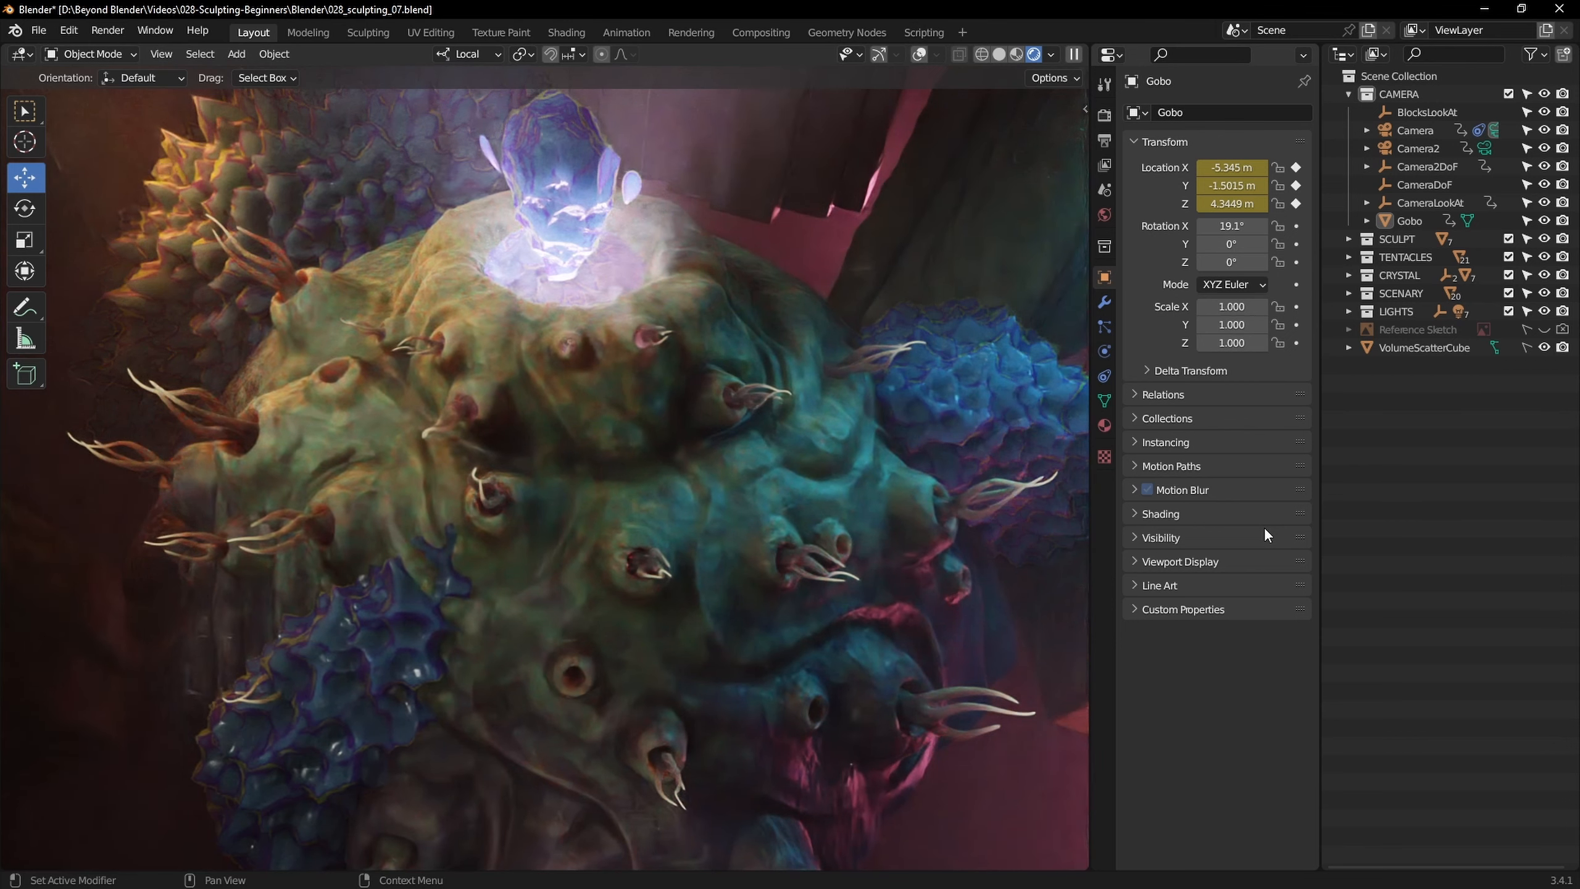
pyautogui.moveTo(682, 497)
pyautogui.keyDown('shift'); pyautogui.mouseDown(button='middle')
pyautogui.moveTo(748, 458)
pyautogui.moveTo(783, 382)
pyautogui.moveTo(801, 512)
pyautogui.mouseUp(button='middle'); pyautogui.keyUp('shift')
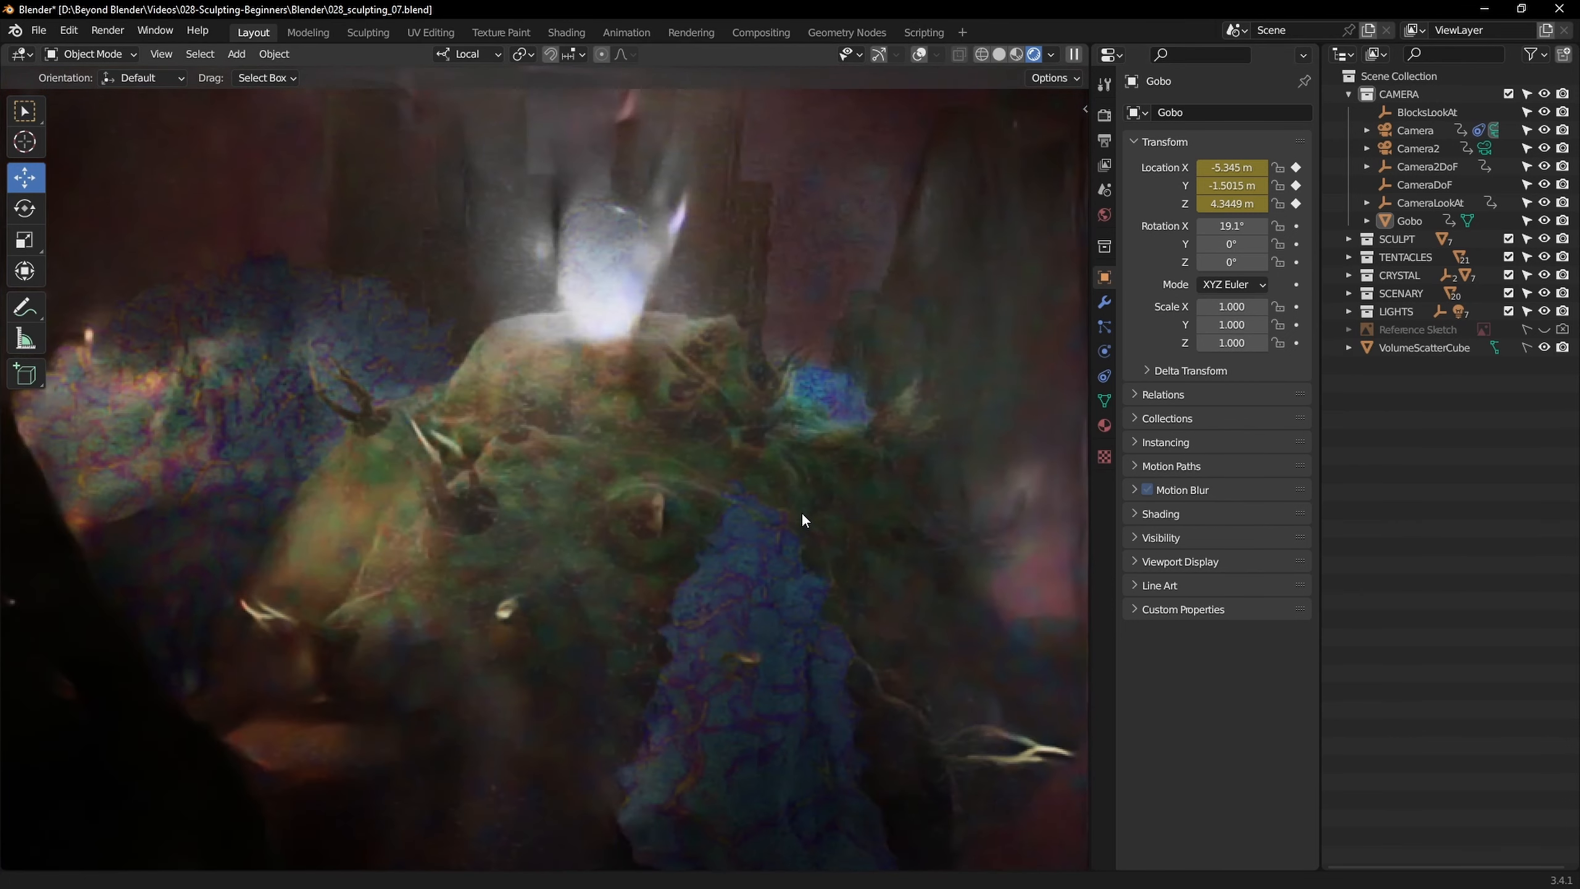
pyautogui.scroll(-6, 841, 486)
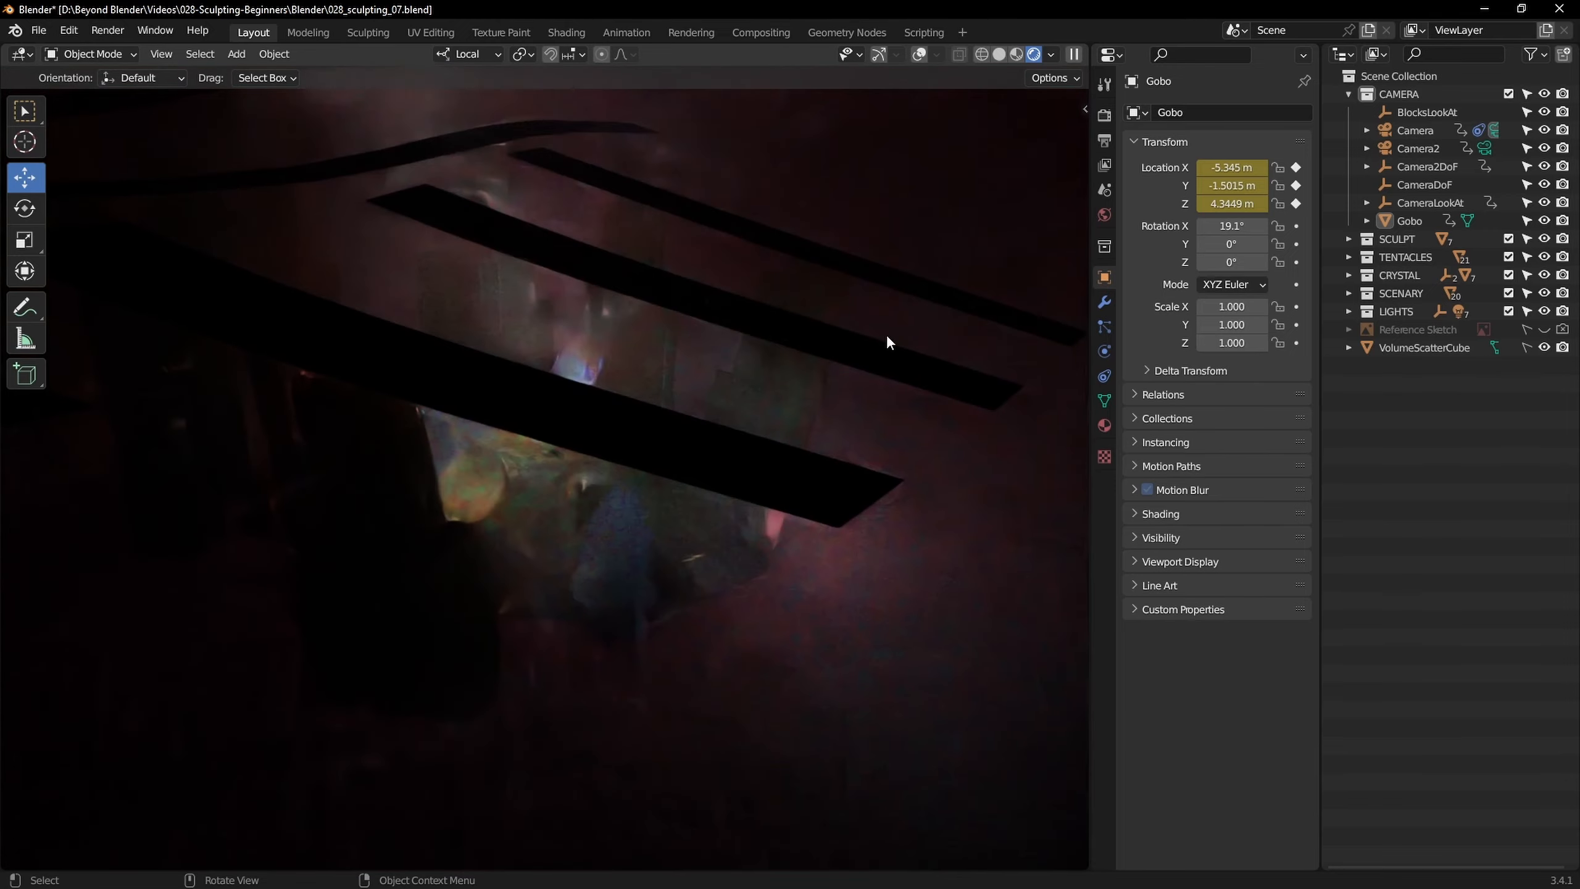
pyautogui.click(997, 57)
pyautogui.moveTo(836, 405)
pyautogui.mouseDown(button='middle')
pyautogui.moveTo(857, 537)
pyautogui.moveTo(536, 616)
pyautogui.mouseUp(button='middle')
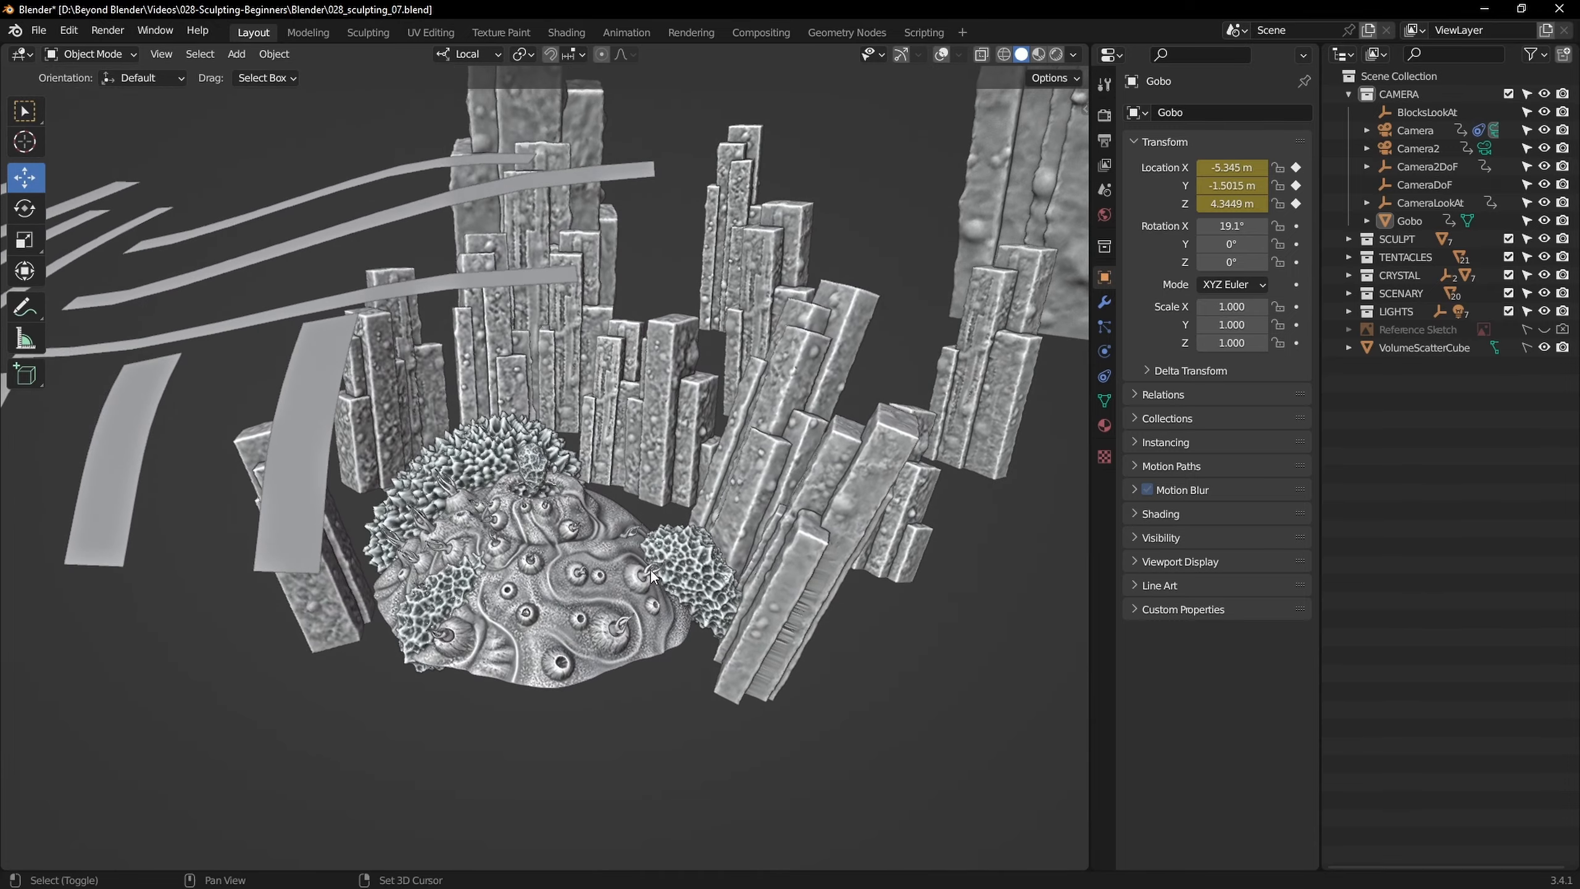